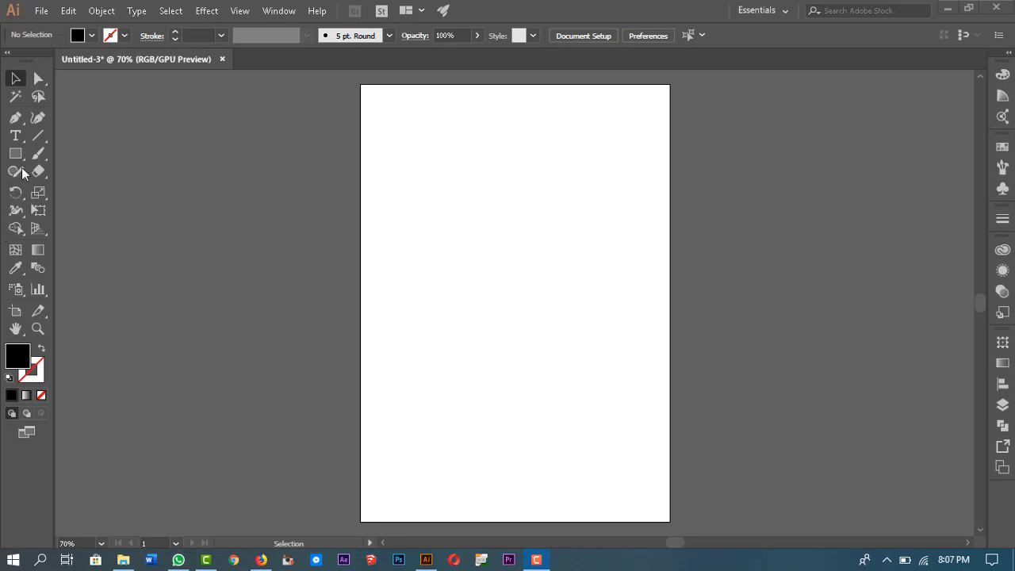
Detach the type tools into a floating panel and place it beside the artboard near its upper edge
{"action": "left_click", "coordinate": [15, 136]}
{"action": "right_click", "coordinate": [15, 136]}
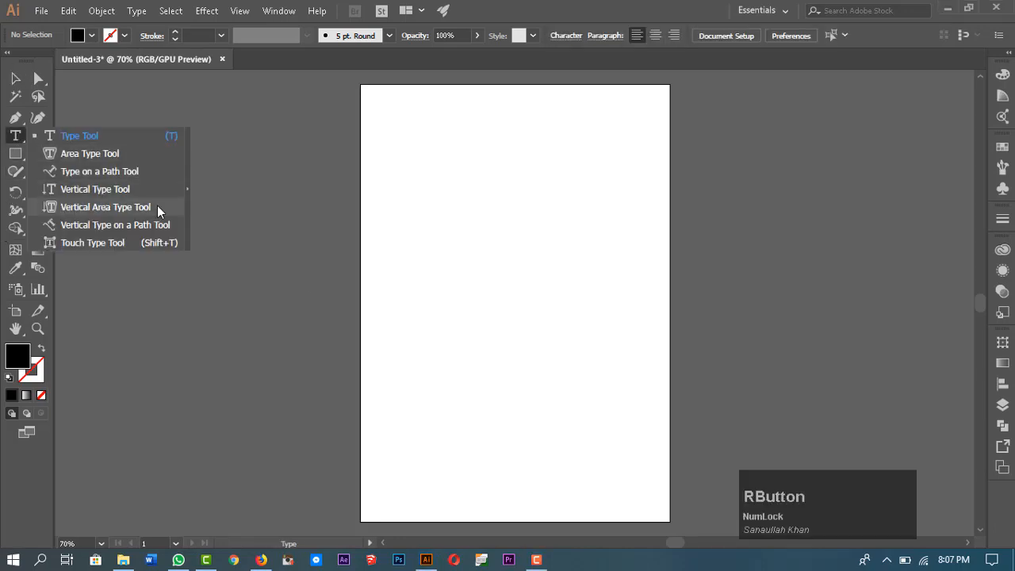
{"action": "left_click", "coordinate": [188, 208]}
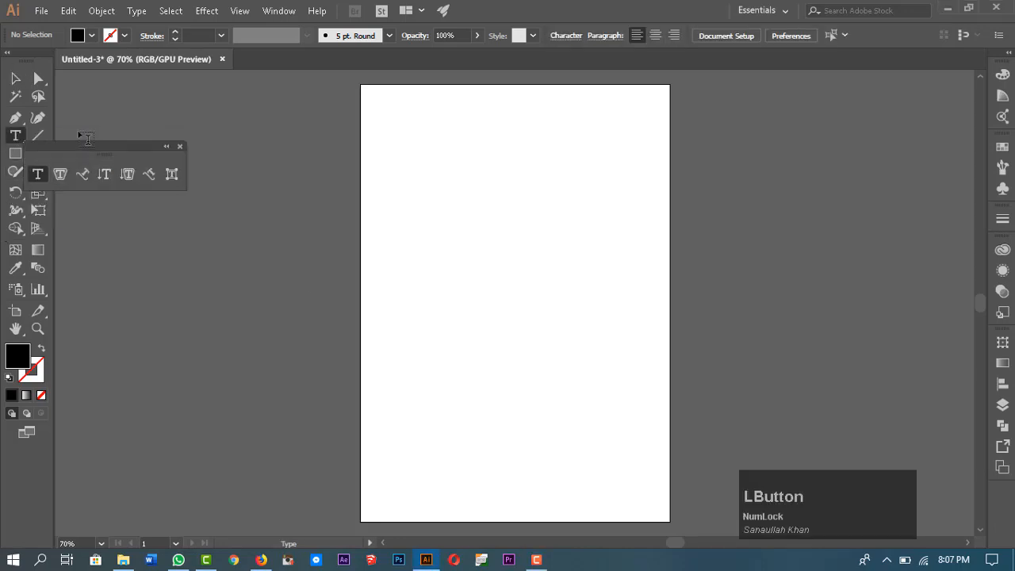
{"action": "left_click_drag", "start_coordinate": [81, 147], "coordinate": [120, 85]}
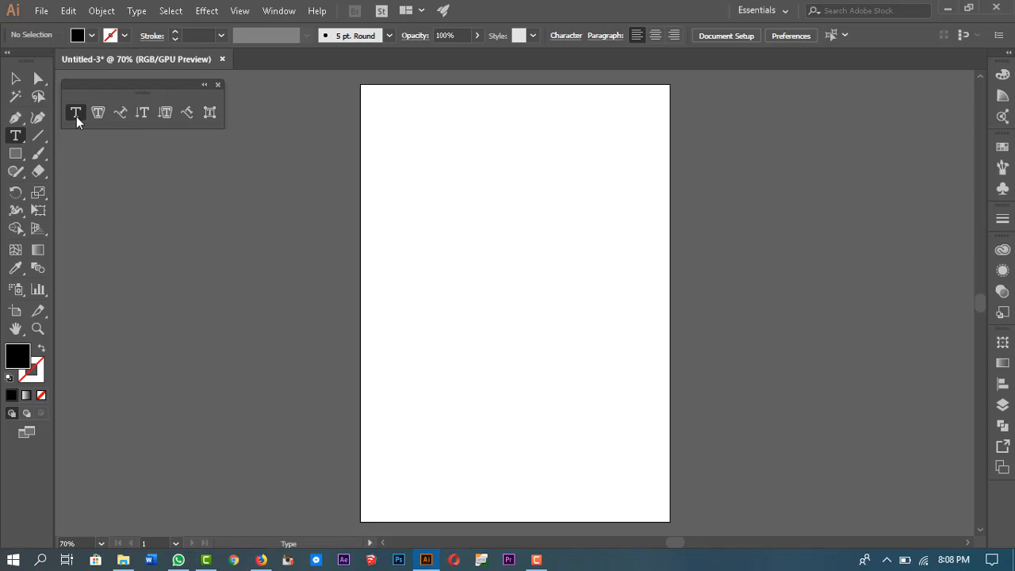
Add the point text "text rool" in the upper part of the artboard and select it as an object
{"action": "key", "text": "t"}
{"action": "left_click", "coordinate": [413, 188]}
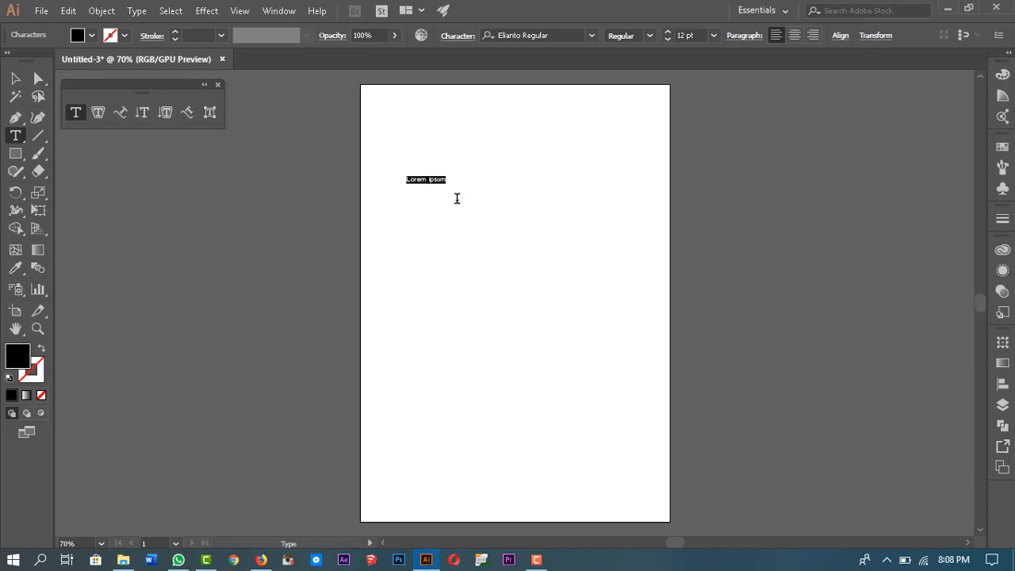
{"action": "key", "text": "BackSpace"}
{"action": "type", "text": "TEXT"}
{"action": "key", "text": "space"}
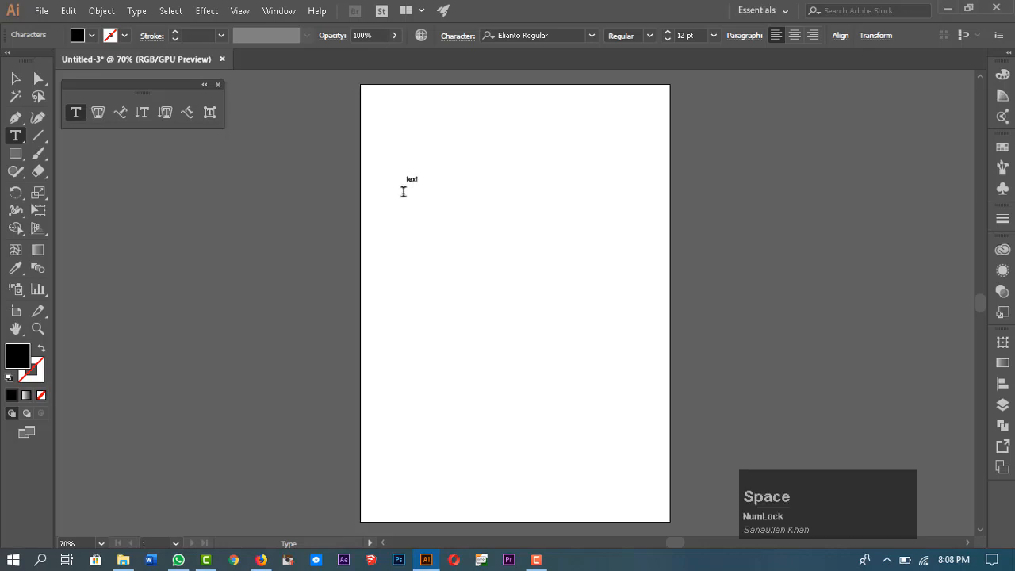
{"action": "type", "text": "rool"}
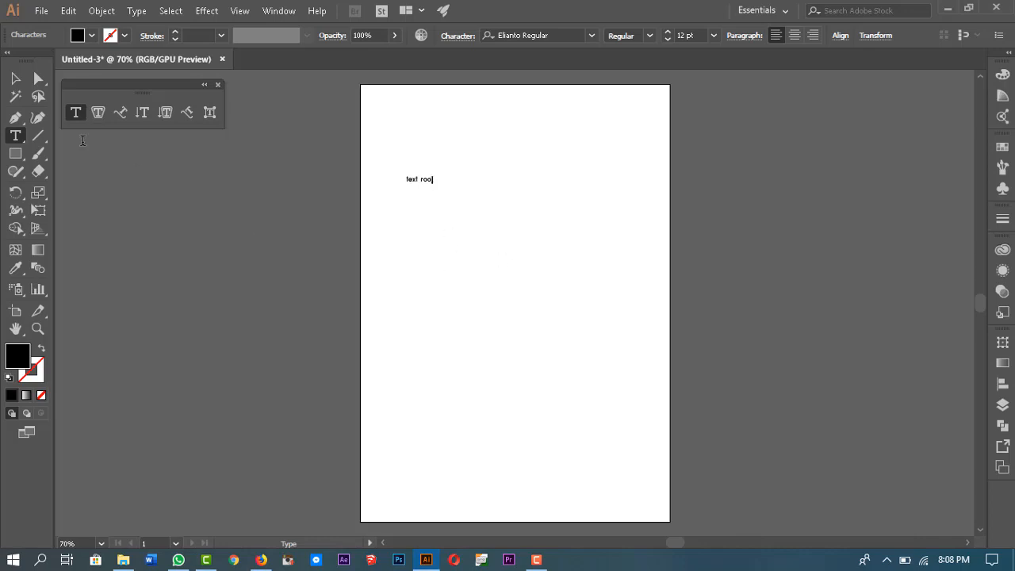
{"action": "left_click", "coordinate": [18, 79]}
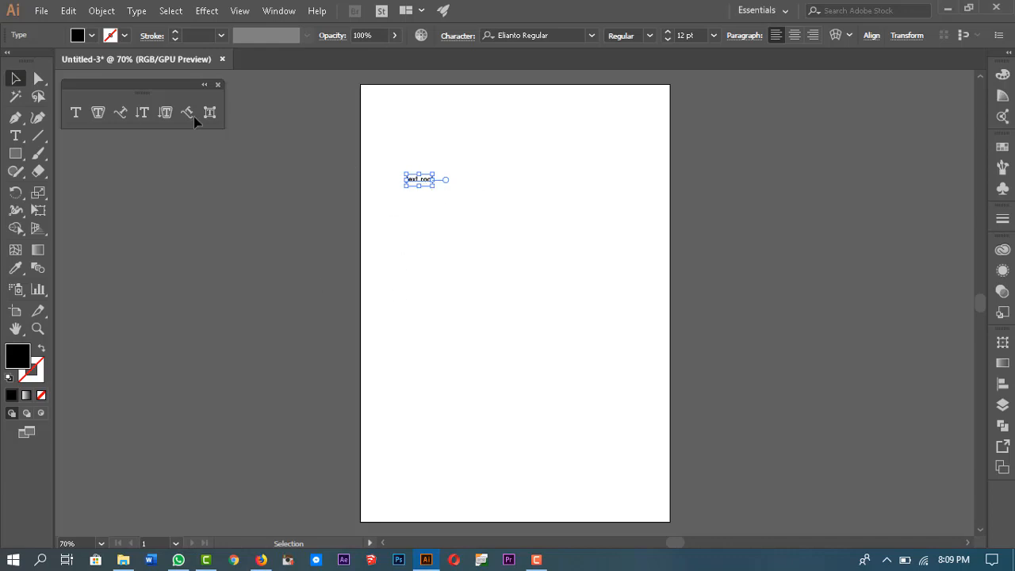
{"action": "left_click", "coordinate": [76, 112]}
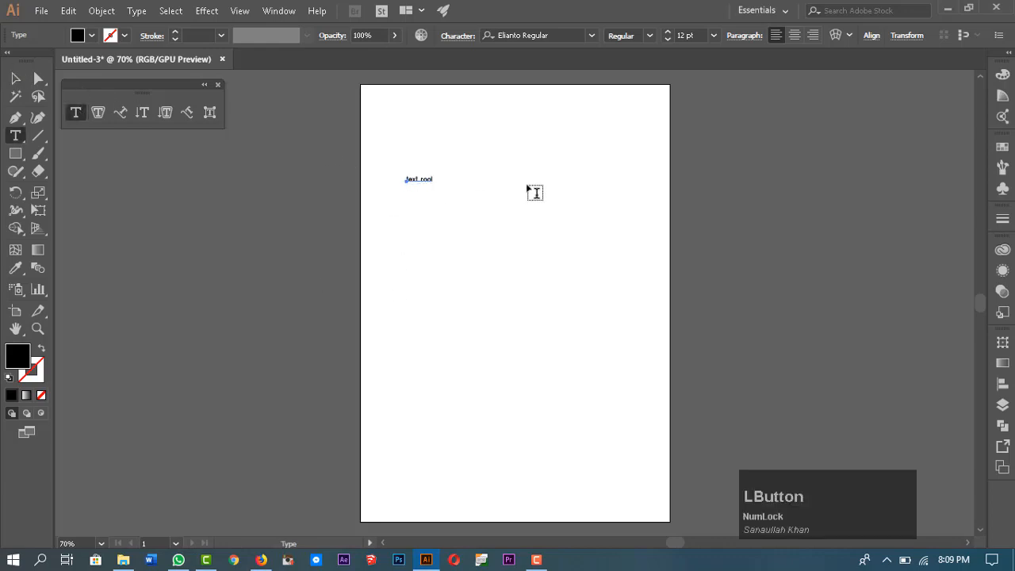
{"action": "left_click", "coordinate": [431, 177]}
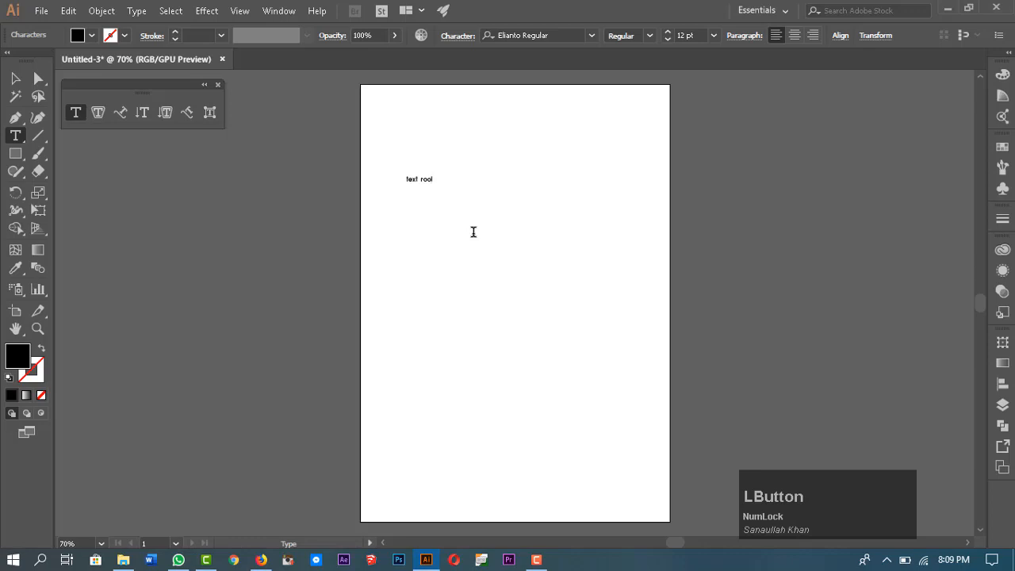
{"action": "key", "text": "Right"}
{"action": "key", "text": "Escape"}
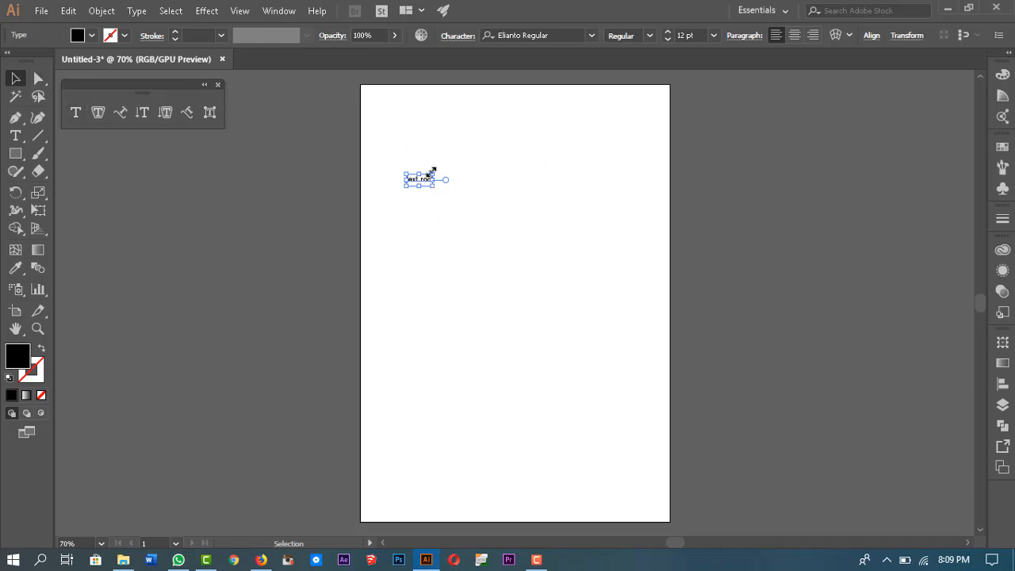
Enlarge the text to about 88 pt and correct its second word to "tool"
{"action": "left_click_drag", "start_coordinate": [433, 173], "coordinate": [688, 119]}
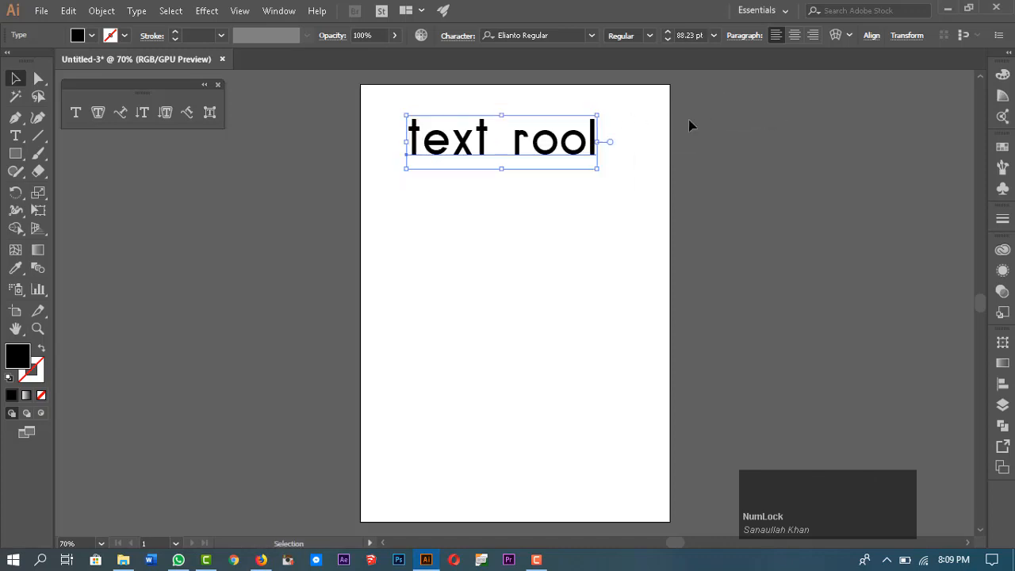
{"action": "double_click", "coordinate": [522, 141]}
{"action": "left_click_drag", "start_coordinate": [520, 142], "coordinate": [517, 143]}
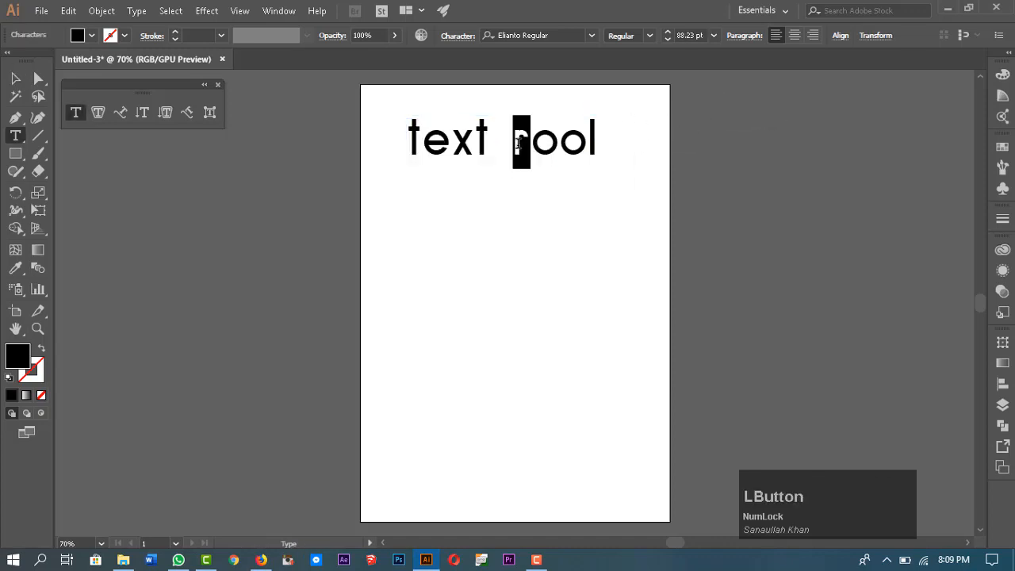
{"action": "type", "text": "t"}
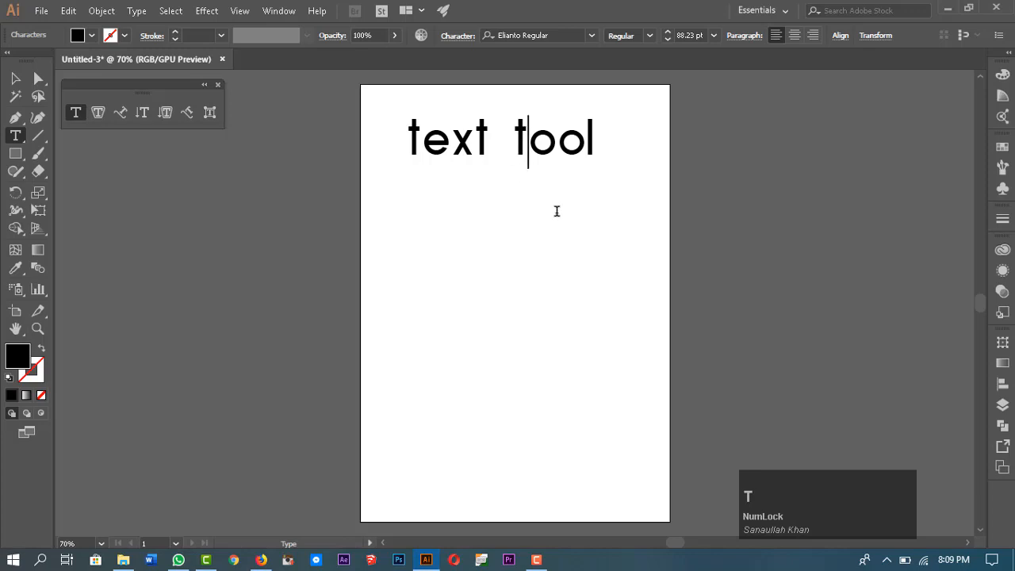
{"action": "key", "text": "Escape"}
Move the "text tool" text further down the artboard
{"action": "left_click_drag", "start_coordinate": [544, 166], "coordinate": [568, 238]}
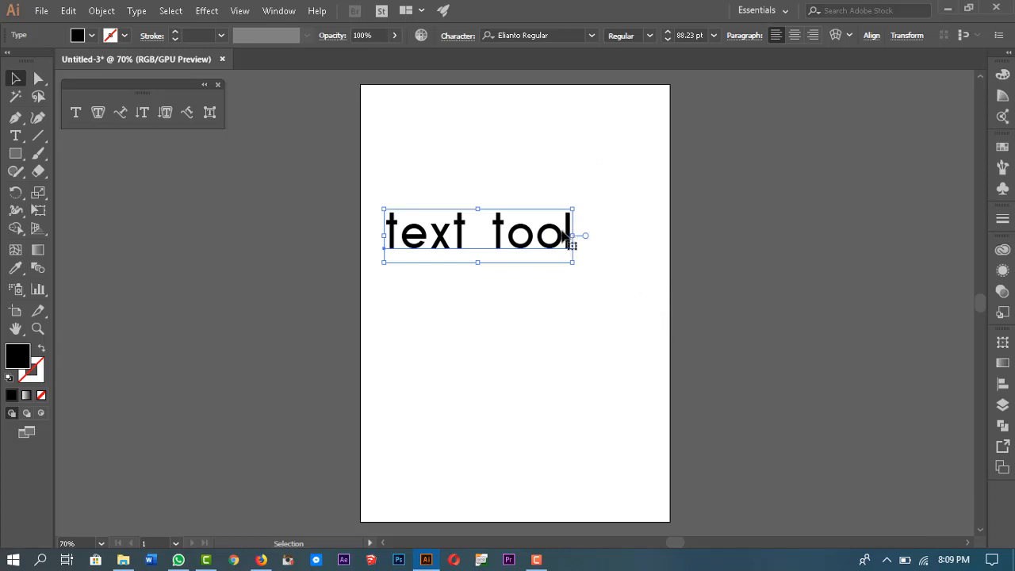
Stretch the text horizontally and vertically, undoing each distortion
{"action": "left_click_drag", "start_coordinate": [573, 235], "coordinate": [675, 249]}
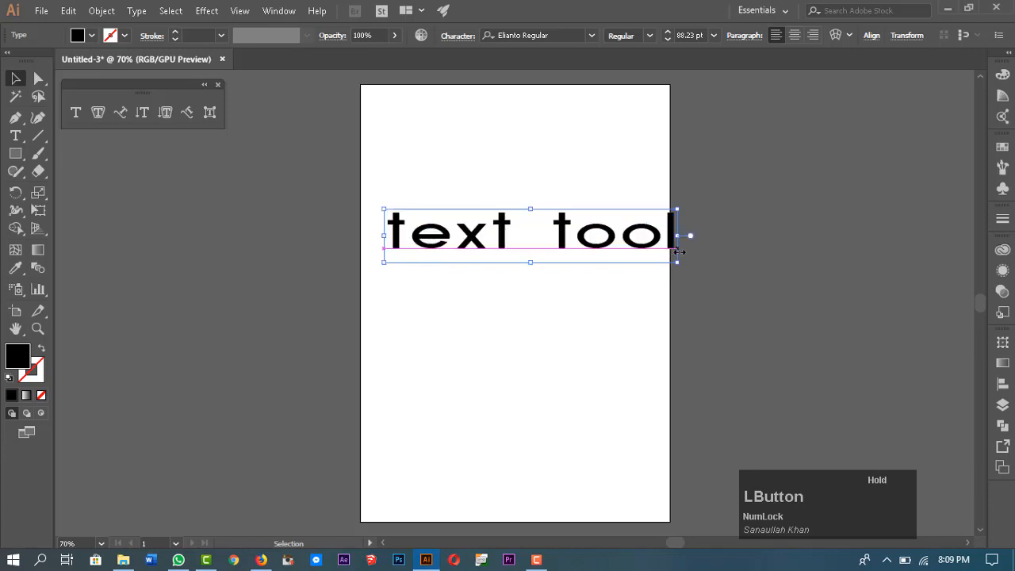
{"action": "key", "text": "ctrl+z"}
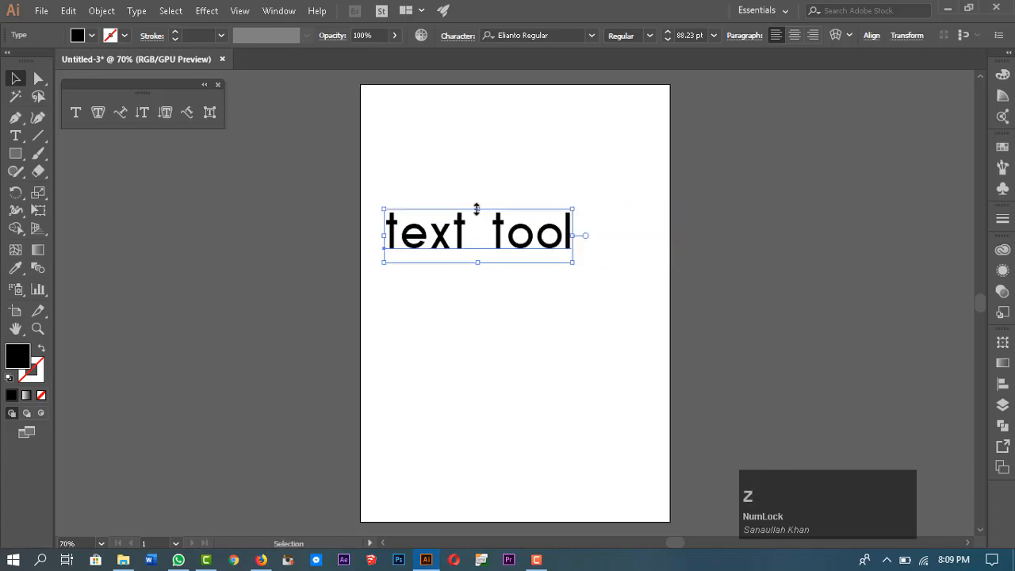
{"action": "left_click_drag", "start_coordinate": [477, 209], "coordinate": [480, 167]}
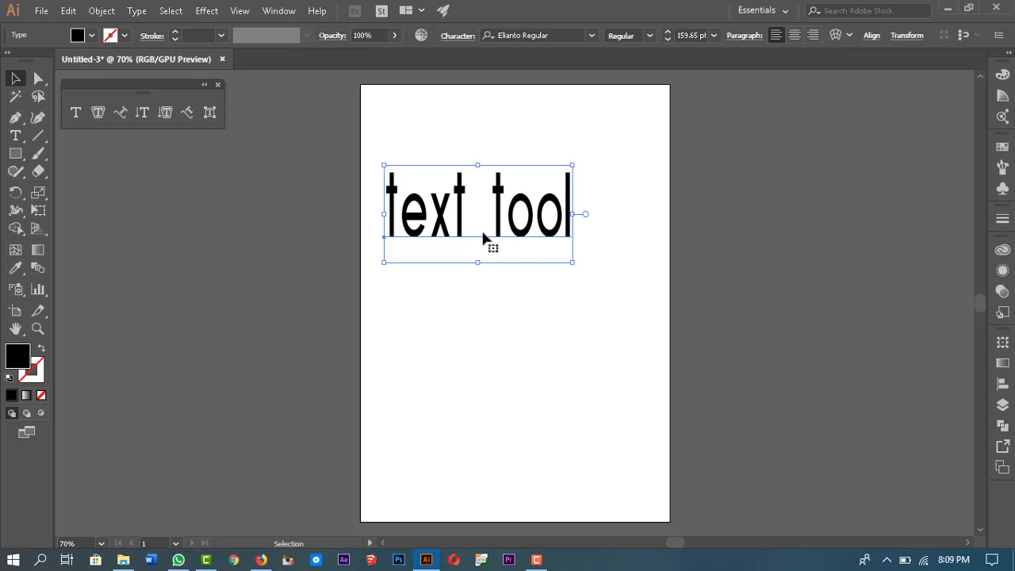
{"action": "key", "text": "ctrl+z"}
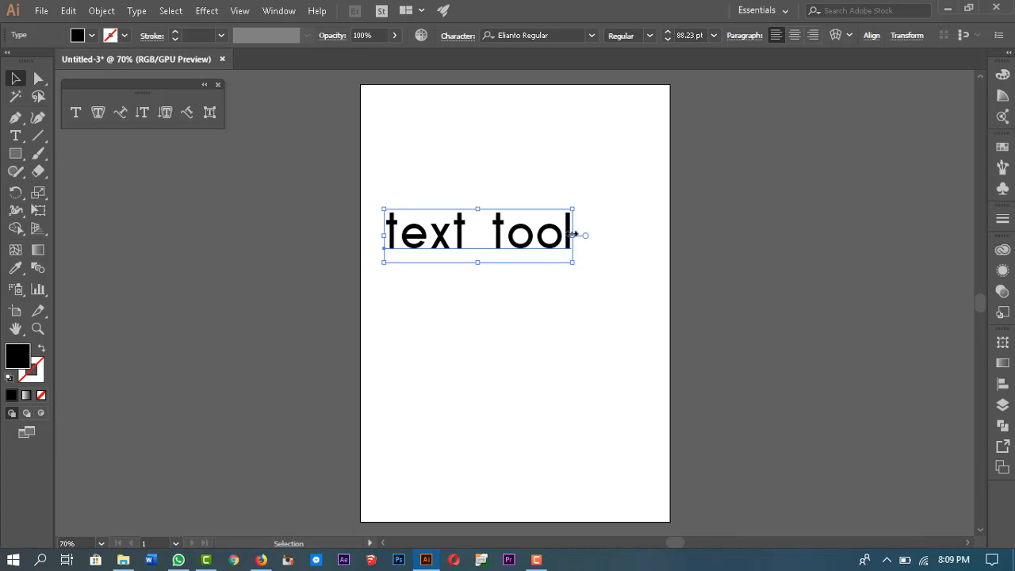
Stretch the text past the artboard's edge, cut it, and undo both changes
{"action": "left_click_drag", "start_coordinate": [574, 235], "coordinate": [716, 235]}
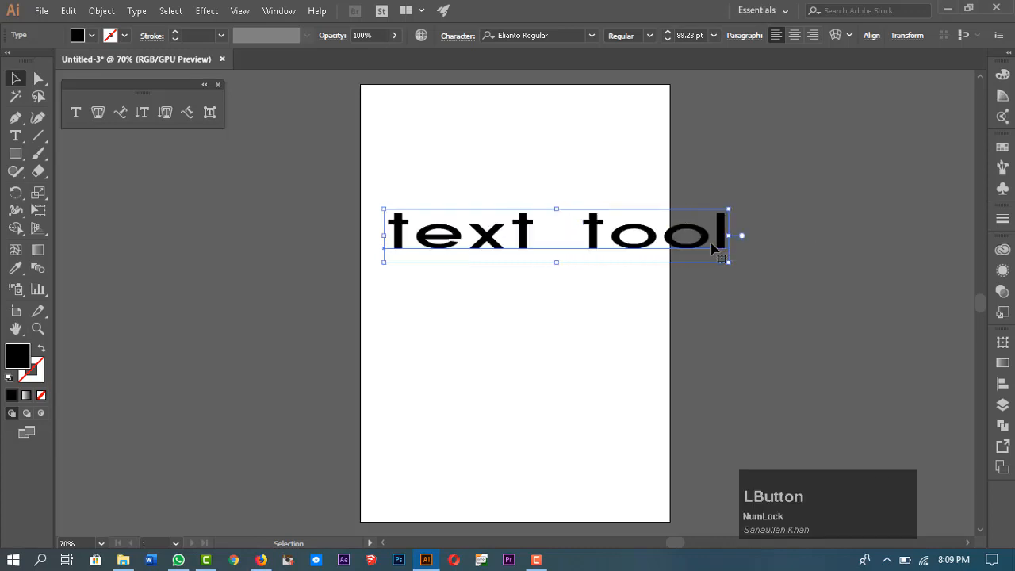
{"action": "key", "text": "ctrl+x"}
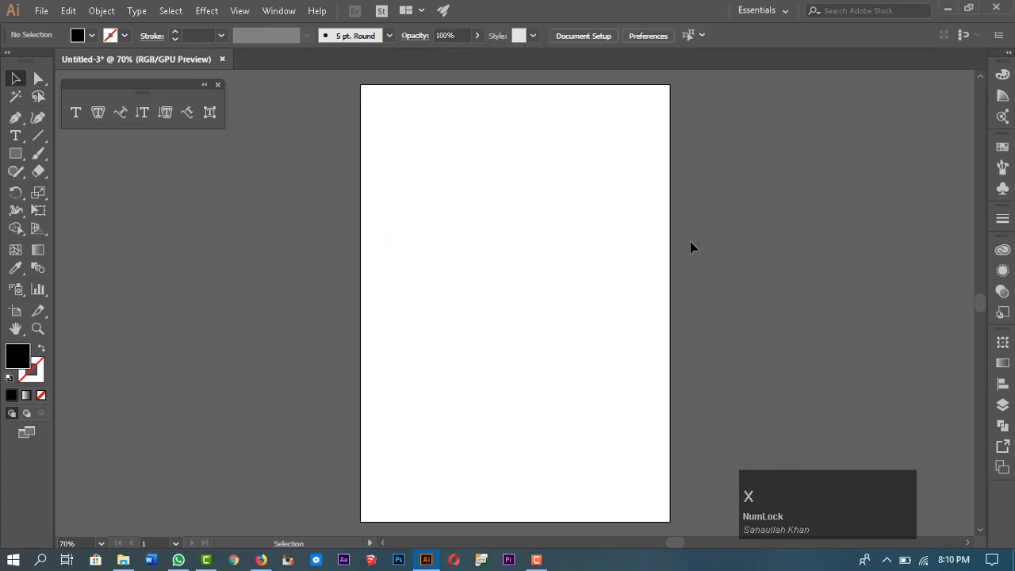
{"action": "key", "text": "ctrl+z"}
{"action": "key", "text": "ctrl+z"}
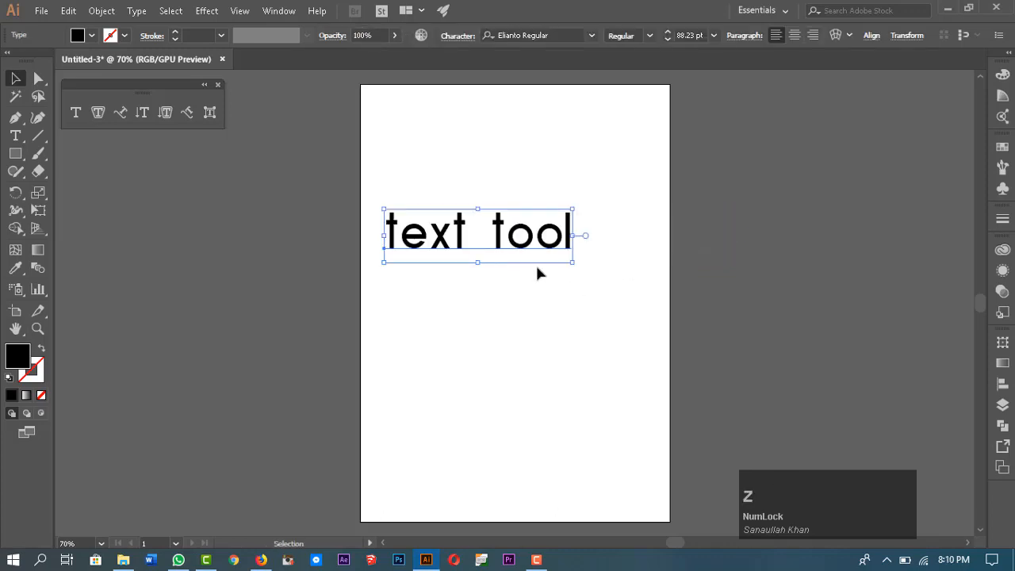
Scale the text proportionally to about 119 pt and place it across the artboard just below the middle
{"action": "left_click_drag", "start_coordinate": [574, 262], "coordinate": [539, 278]}
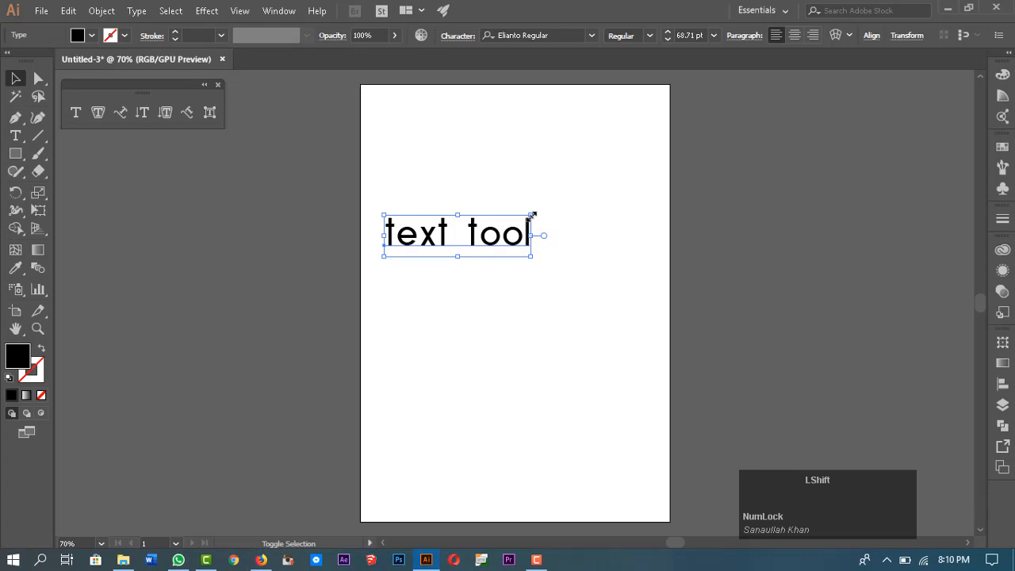
{"action": "left_click_drag", "start_coordinate": [531, 215], "coordinate": [691, 152]}
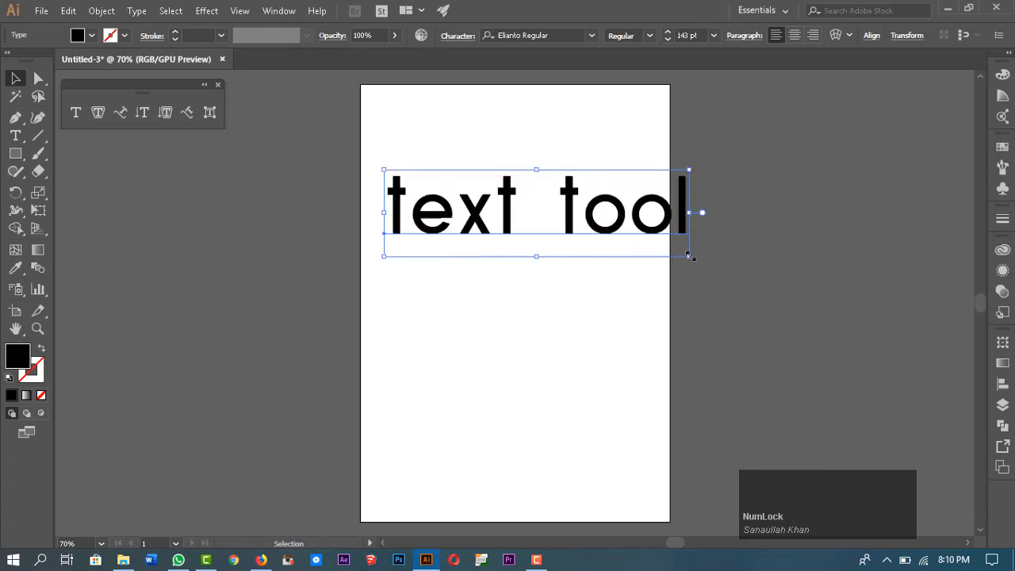
{"action": "left_click_drag", "start_coordinate": [689, 256], "coordinate": [634, 325]}
{"action": "left_click_drag", "start_coordinate": [600, 220], "coordinate": [725, 325]}
{"action": "key", "text": "ctrl"}
{"action": "key", "text": "ctrl+z"}
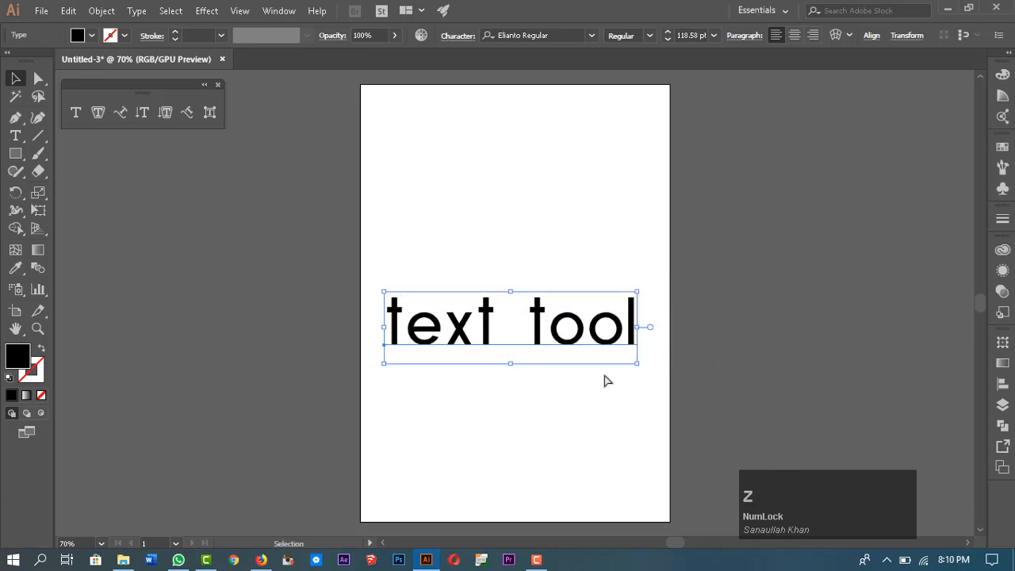
{"action": "left_click", "coordinate": [649, 330]}
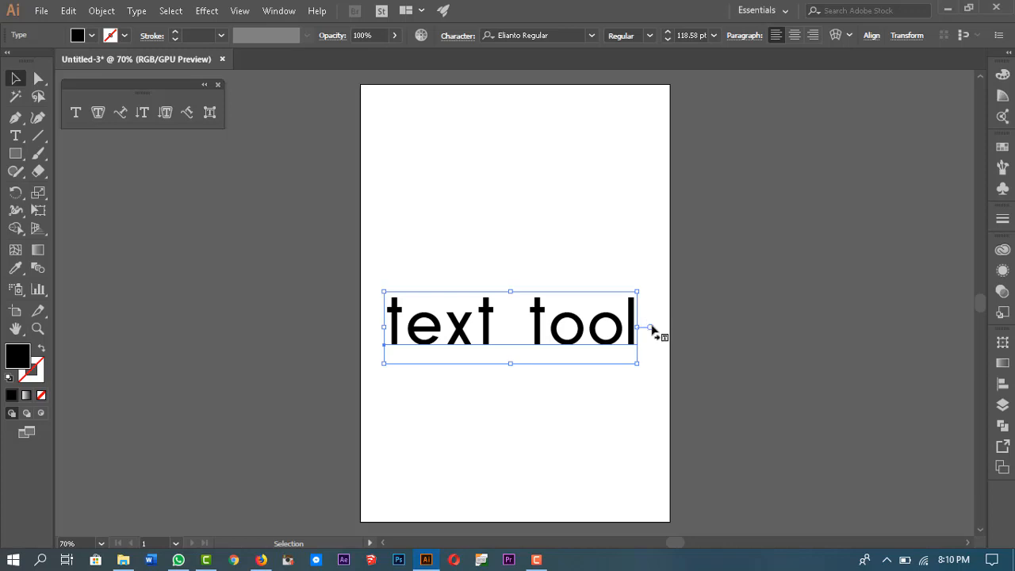
{"action": "left_click", "coordinate": [652, 331]}
{"action": "right_click", "coordinate": [657, 334]}
{"action": "left_click", "coordinate": [651, 351]}
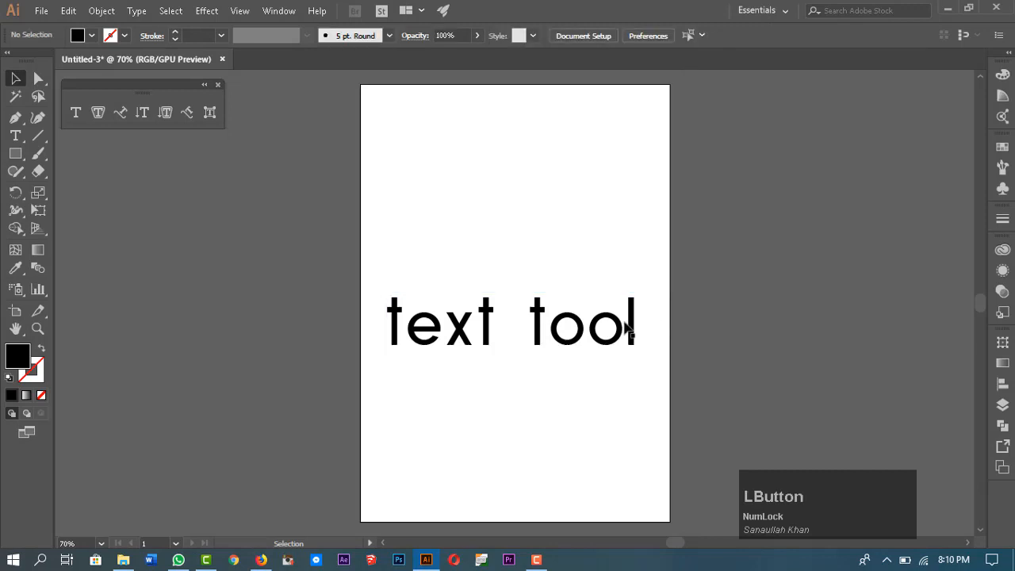
{"action": "left_click", "coordinate": [73, 120]}
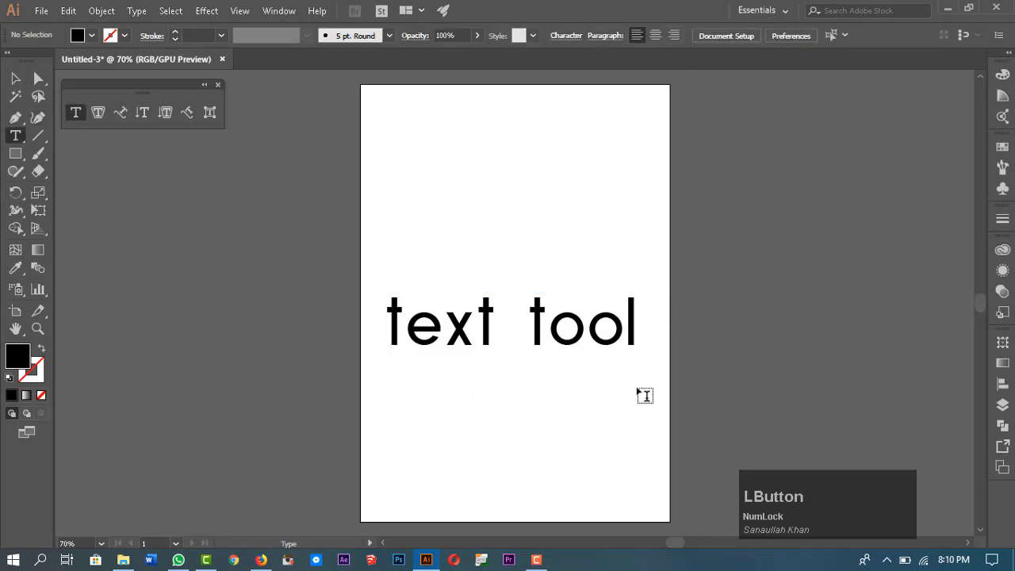
{"action": "left_click", "coordinate": [450, 180]}
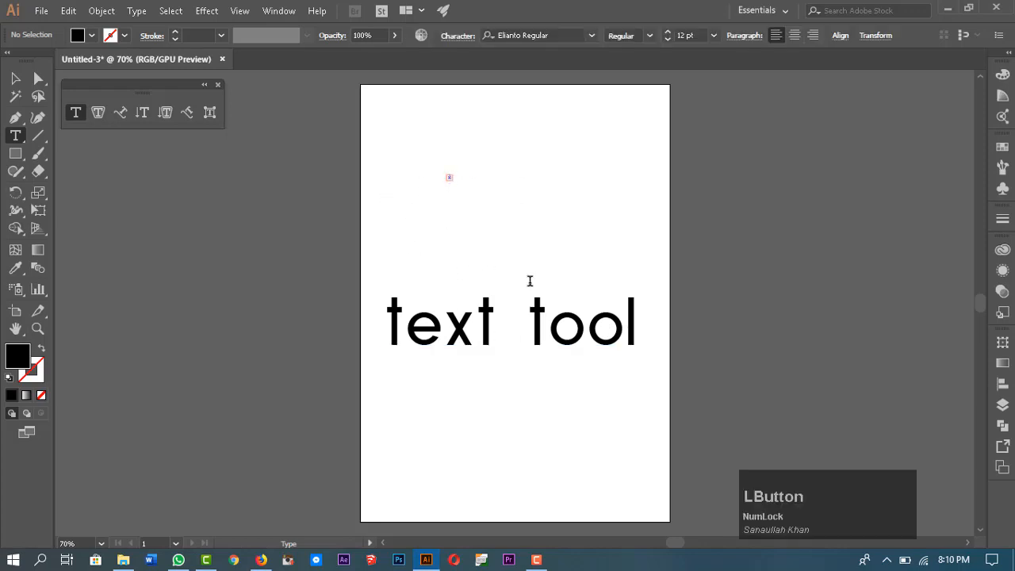
{"action": "key", "text": "Escape"}
{"action": "key", "text": "Delete"}
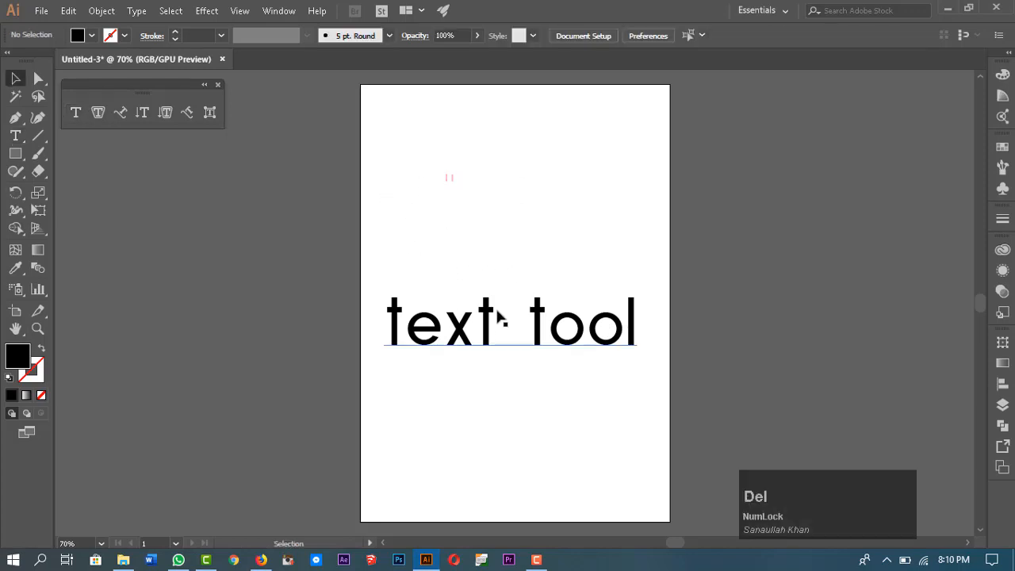
{"action": "left_click", "coordinate": [511, 157]}
Add a second point text reading "text" near the top of the artboard and enlarge it to about 129 pt
{"action": "left_click", "coordinate": [75, 112]}
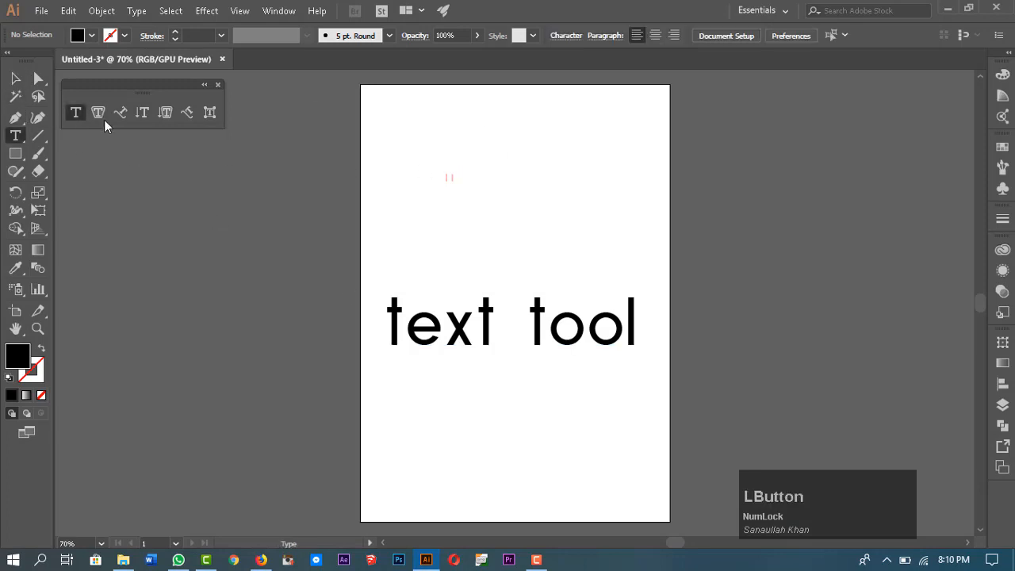
{"action": "left_click", "coordinate": [429, 124]}
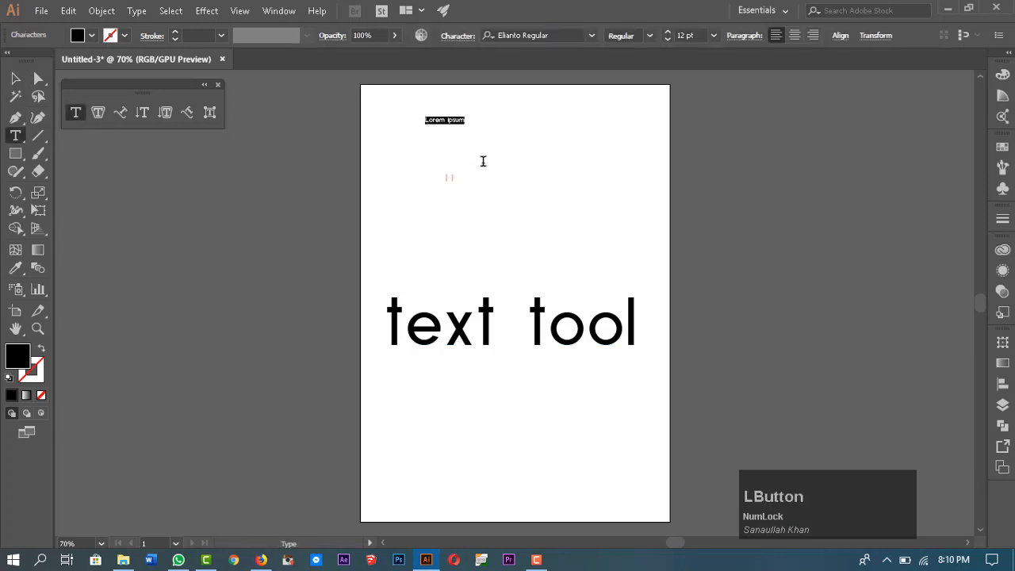
{"action": "type", "text": "text"}
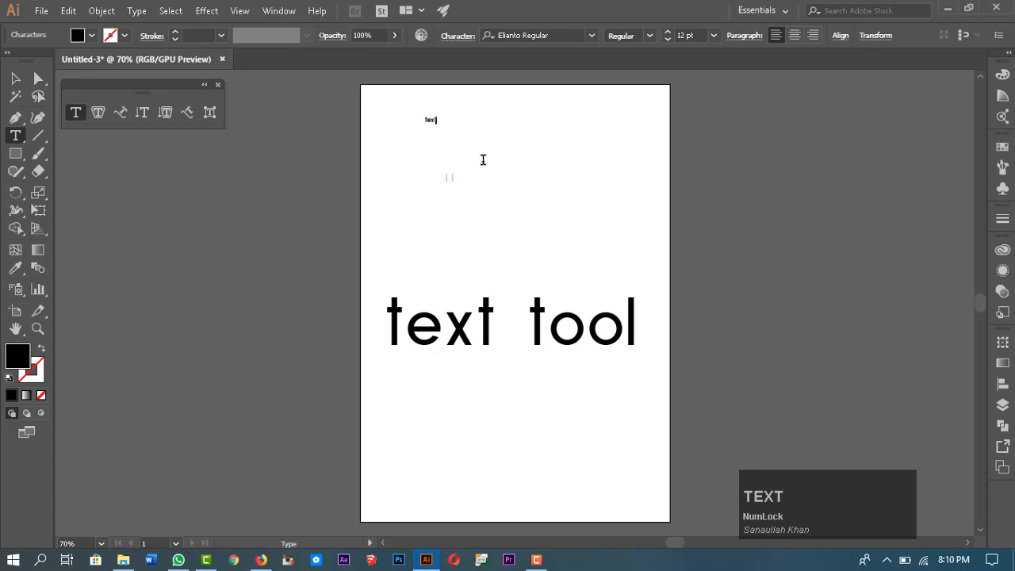
{"action": "key", "text": "Escape"}
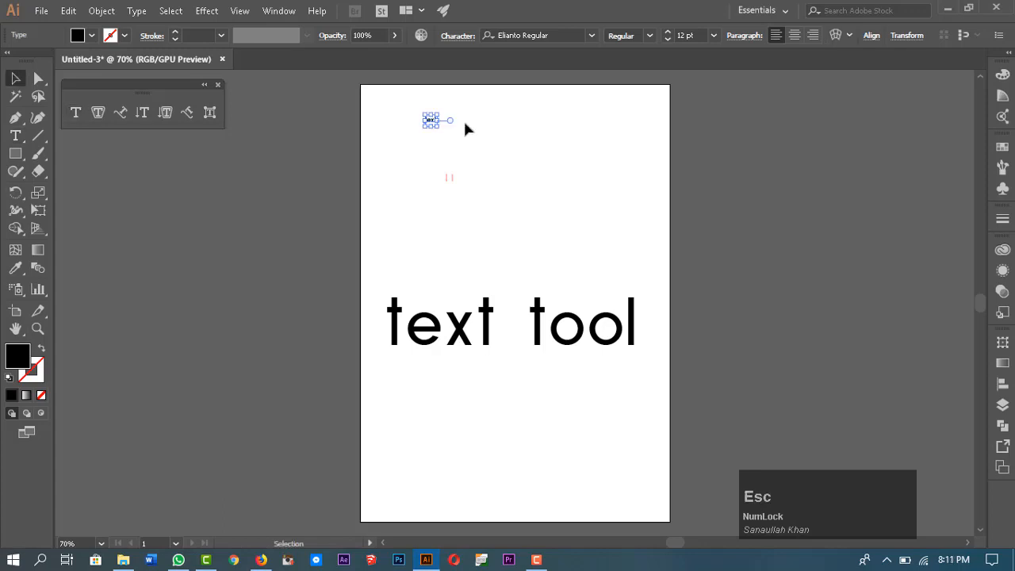
{"action": "left_click_drag", "start_coordinate": [438, 126], "coordinate": [549, 217]}
{"action": "left_click_drag", "start_coordinate": [495, 195], "coordinate": [469, 158]}
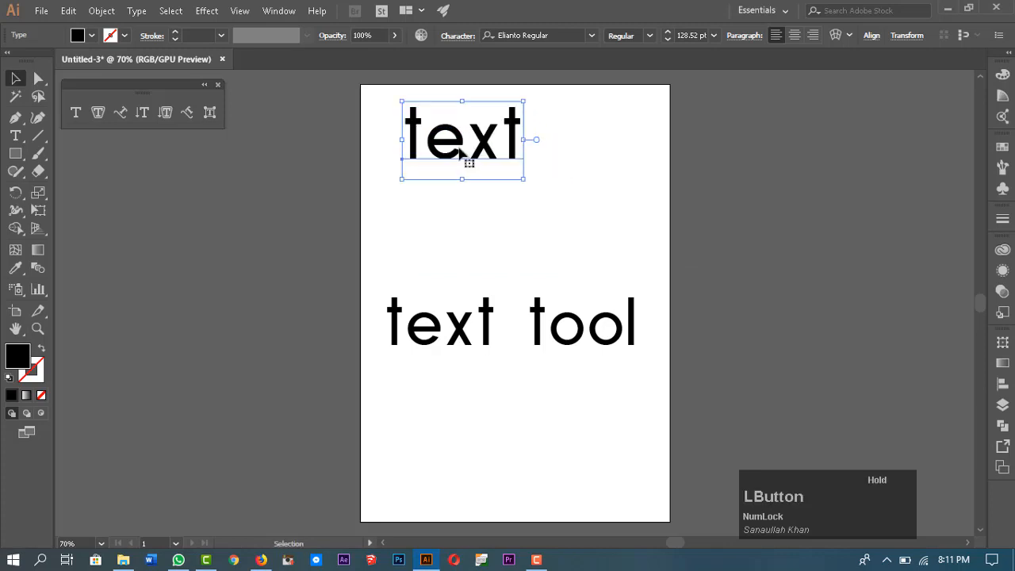
Extend the upper text to read "text tool" and add a second line reading "this is second line"
{"action": "double_click", "coordinate": [513, 147]}
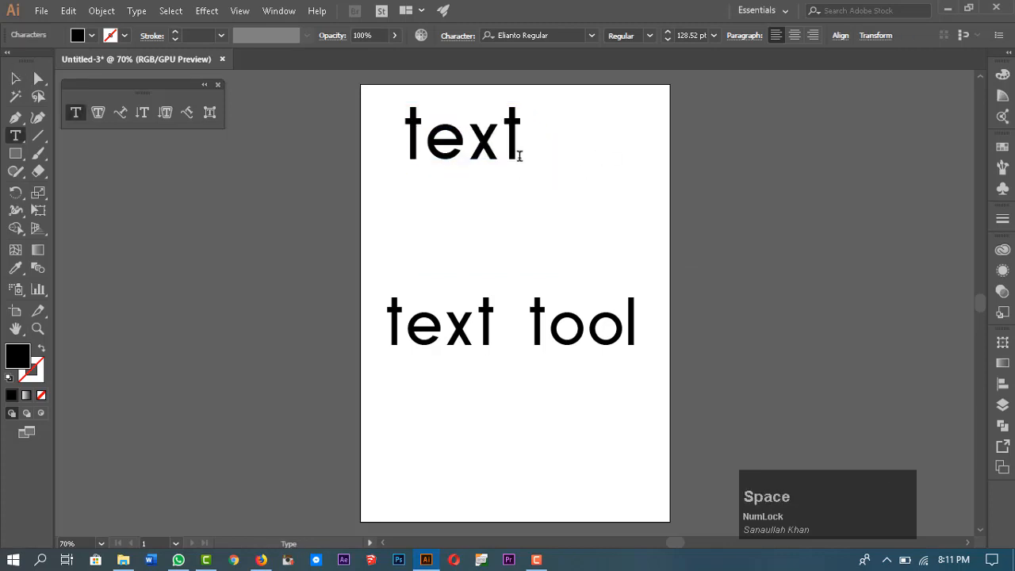
{"action": "type", "text": "tool"}
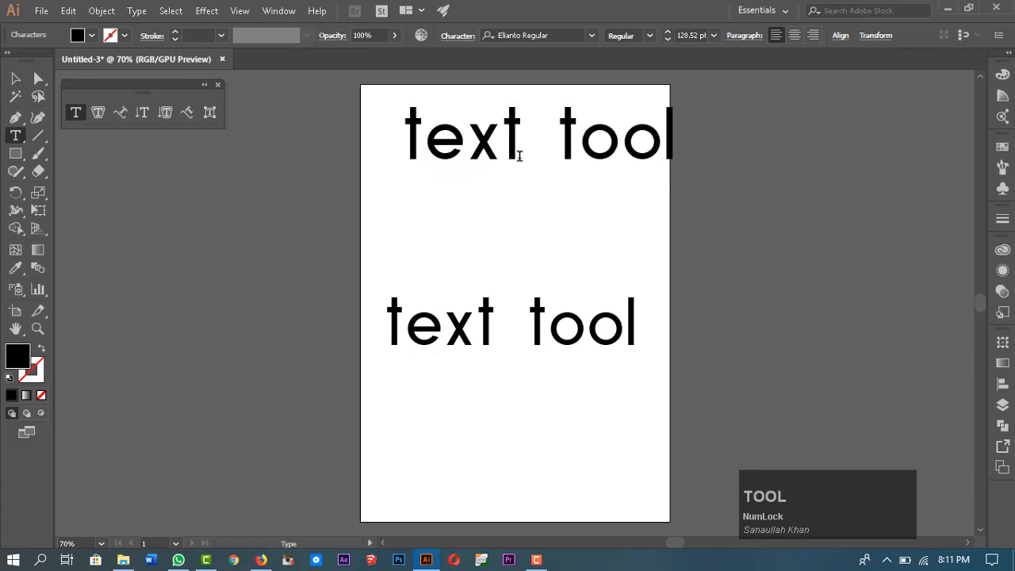
{"action": "key", "text": "Return"}
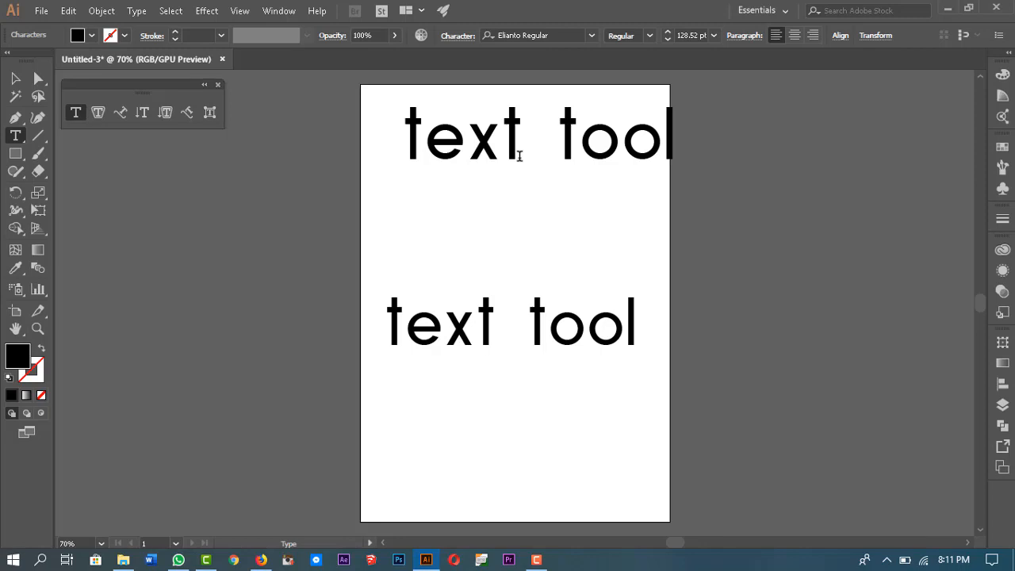
{"action": "type", "text": "this is "}
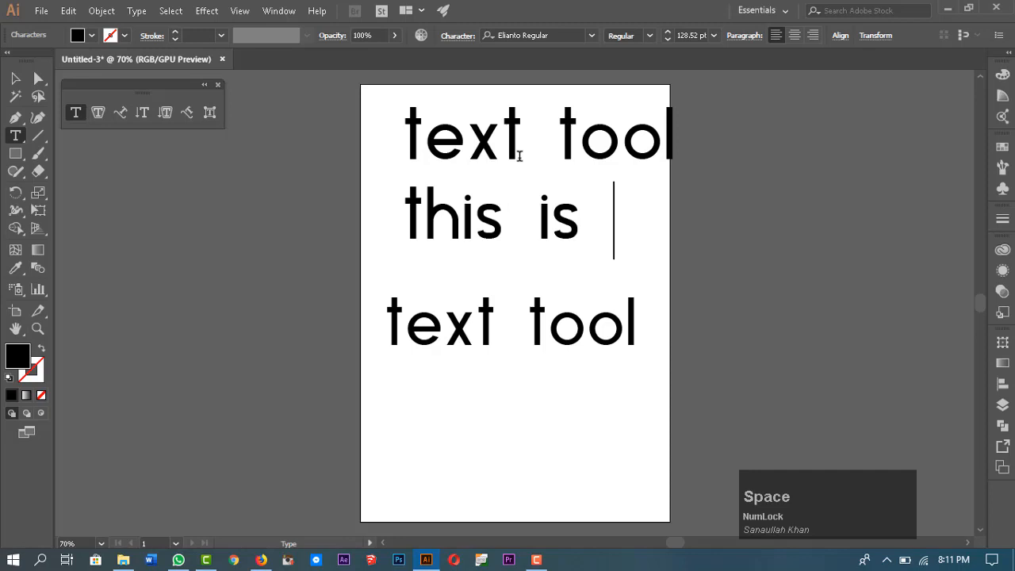
{"action": "type", "text": "seconf"}
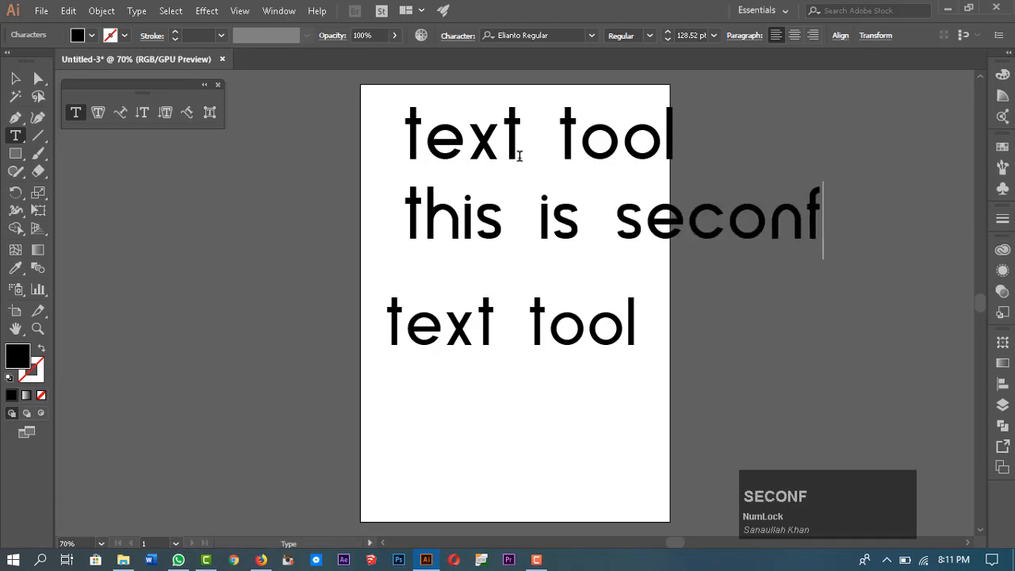
{"action": "key", "text": "BackSpace"}
{"action": "type", "text": "d ln"}
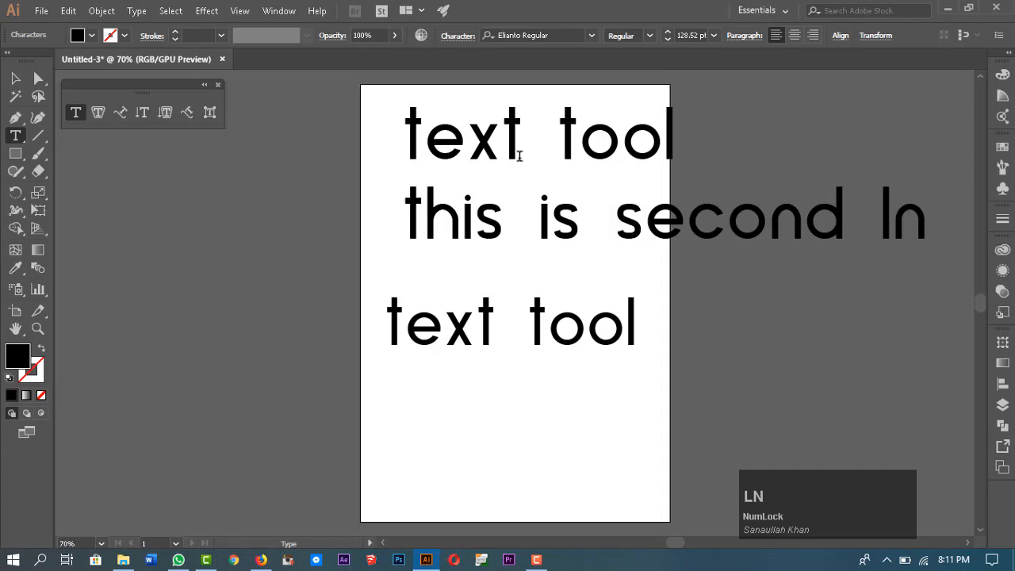
{"action": "key", "text": "BackSpace"}
{"action": "type", "text": "ine"}
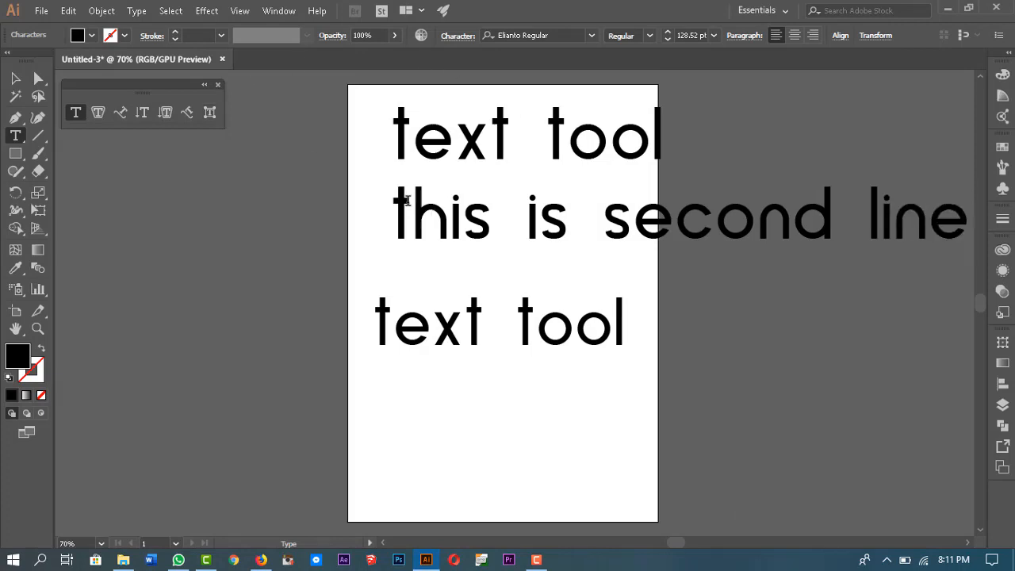
{"action": "key", "text": "Escape"}
Duplicate the lower "text tool" just below the original, empty the copy and delete its text object
{"action": "left_click", "coordinate": [549, 333]}
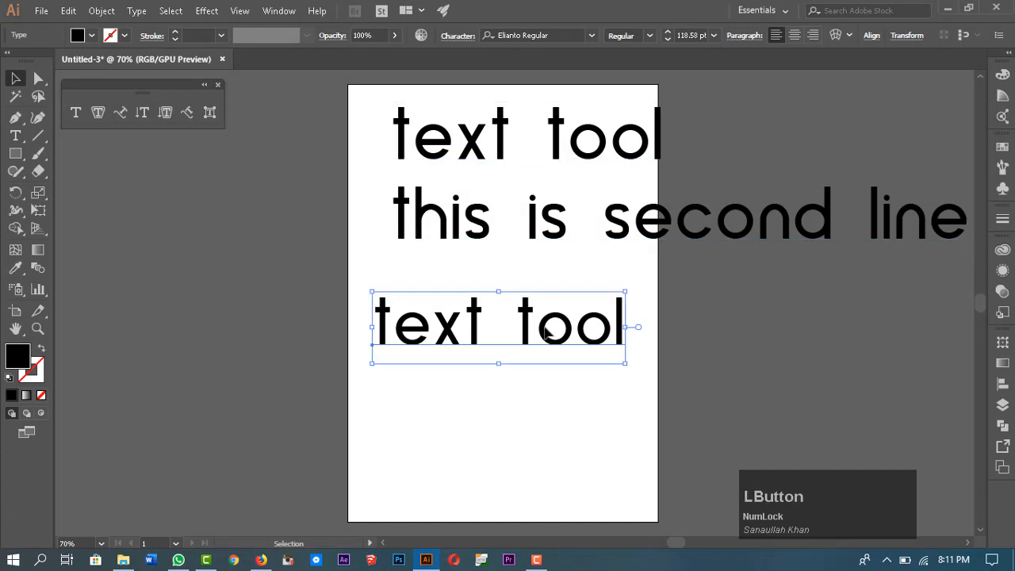
{"action": "left_click_drag", "start_coordinate": [552, 337], "coordinate": [565, 401]}
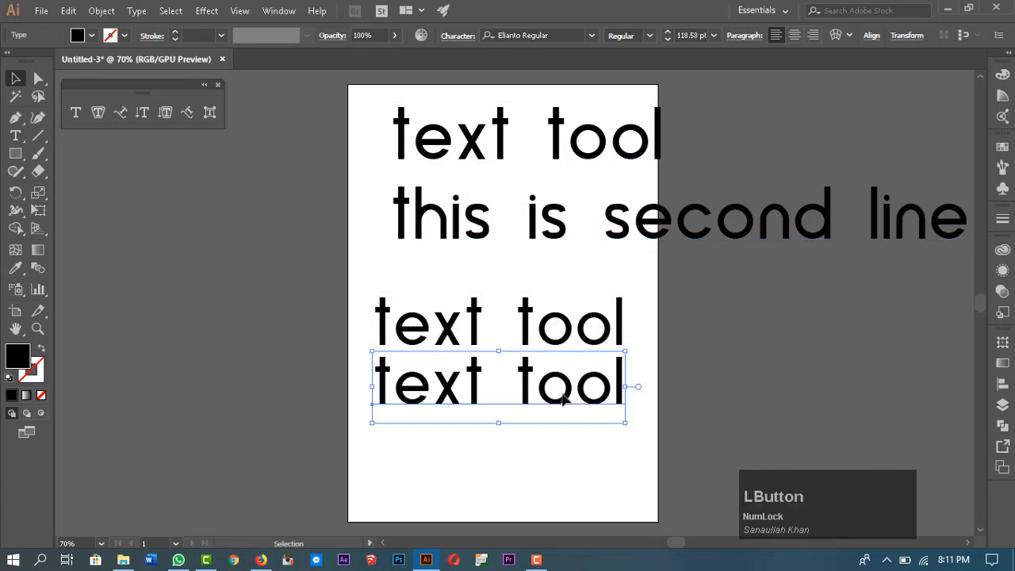
{"action": "triple_click", "coordinate": [566, 403]}
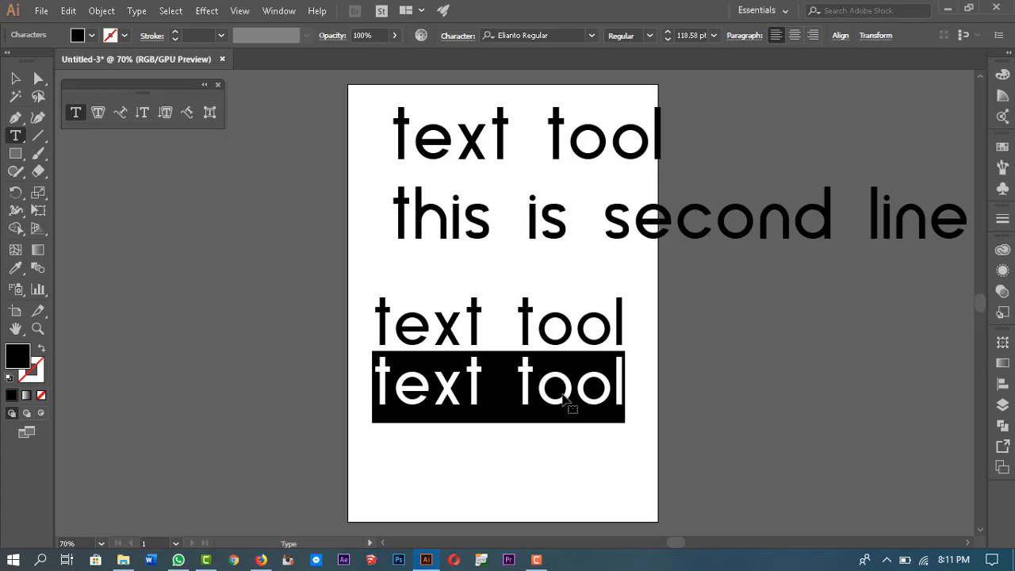
{"action": "key", "text": "Delete"}
{"action": "key", "text": "Escape"}
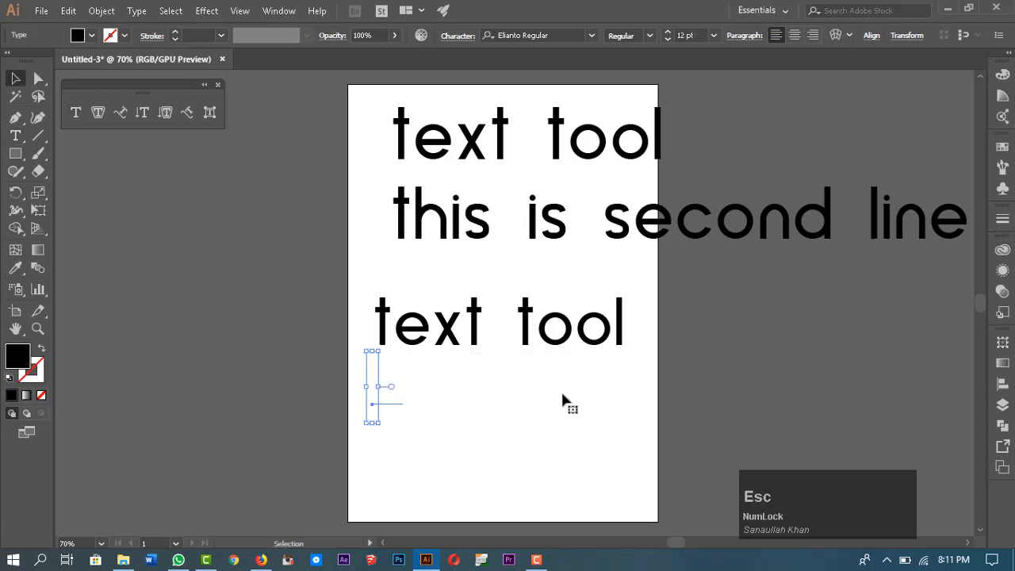
{"action": "key", "text": "Delete"}
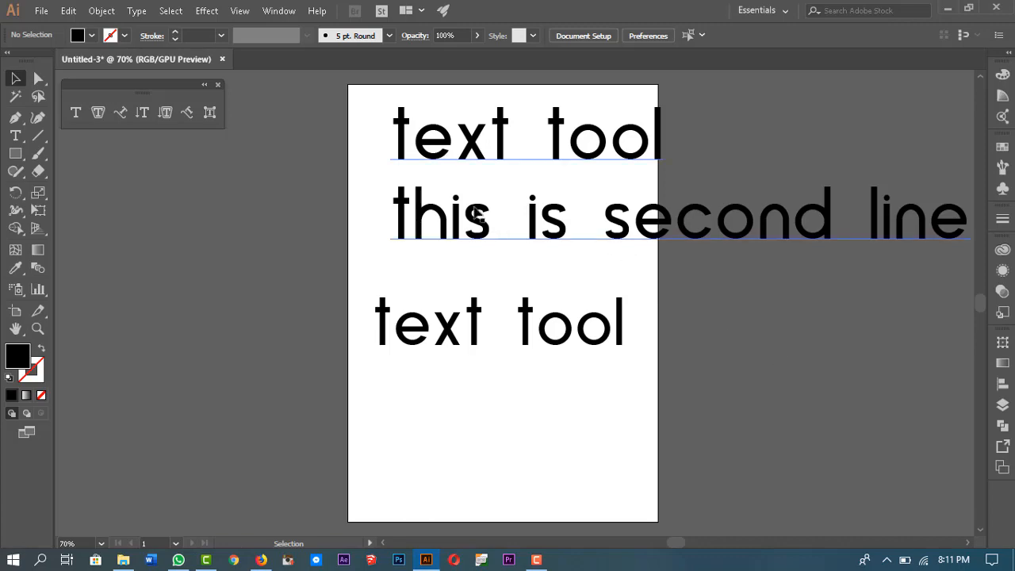
Scale the two-line text down to about 71 pt and add a third line reading "third line"
{"action": "left_click_drag", "start_coordinate": [971, 196], "coordinate": [641, 239]}
{"action": "key", "text": "t"}
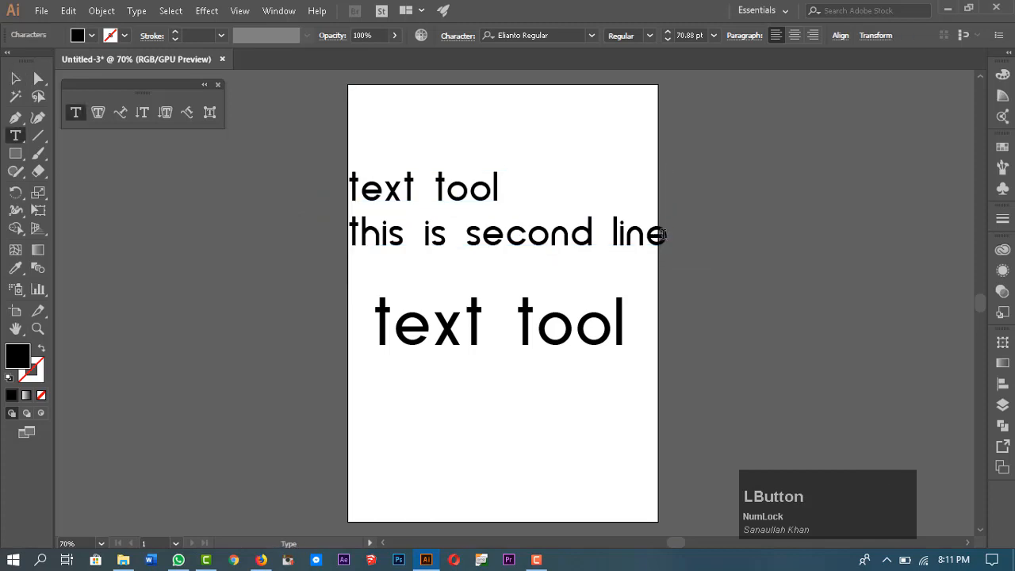
{"action": "key", "text": "Return"}
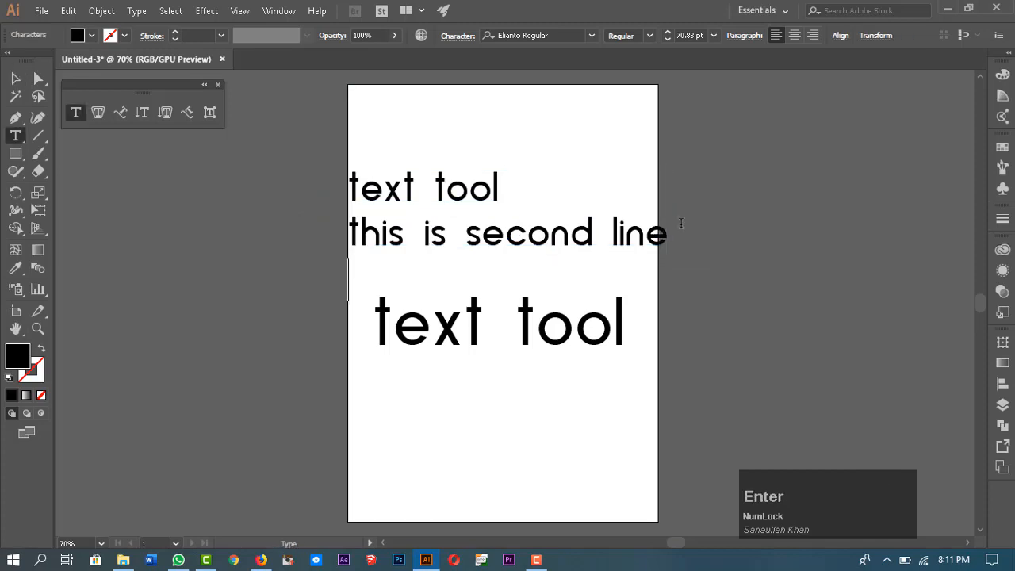
{"action": "type", "text": "o"}
{"action": "key", "text": "BackSpace"}
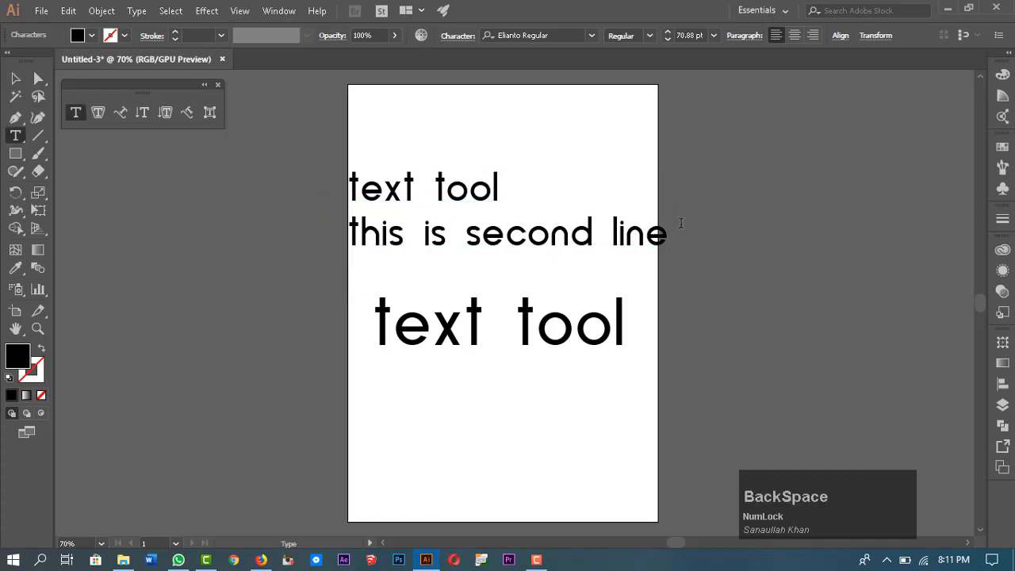
{"action": "type", "text": "thir"}
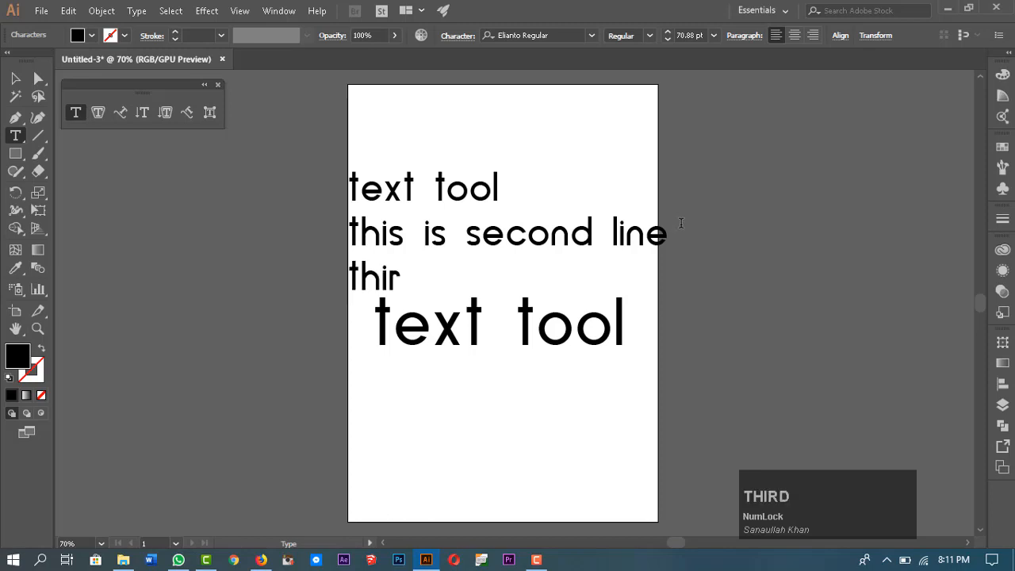
{"action": "type", "text": "d lines"}
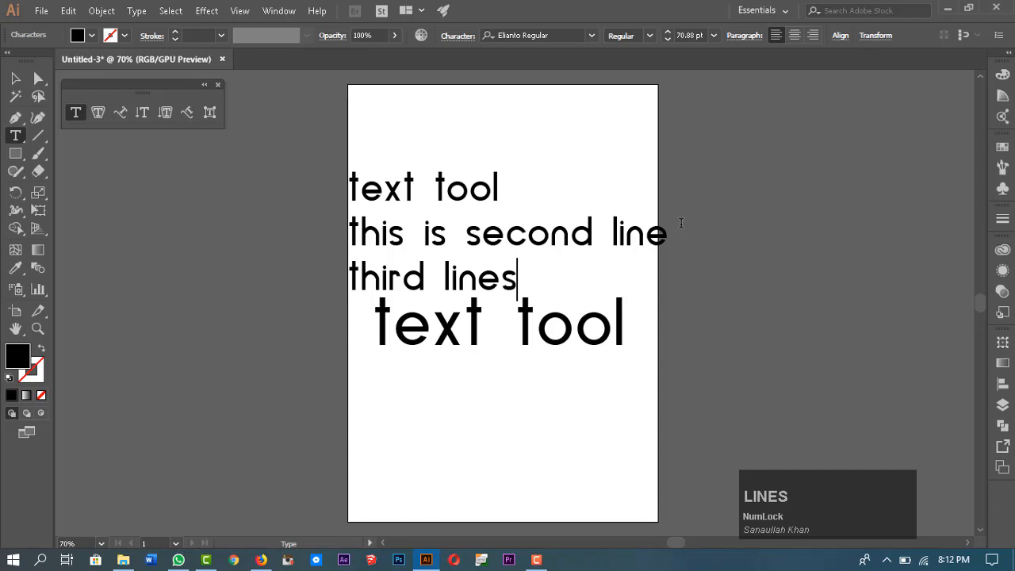
{"action": "key", "text": "BackSpace"}
{"action": "key", "text": "Escape"}
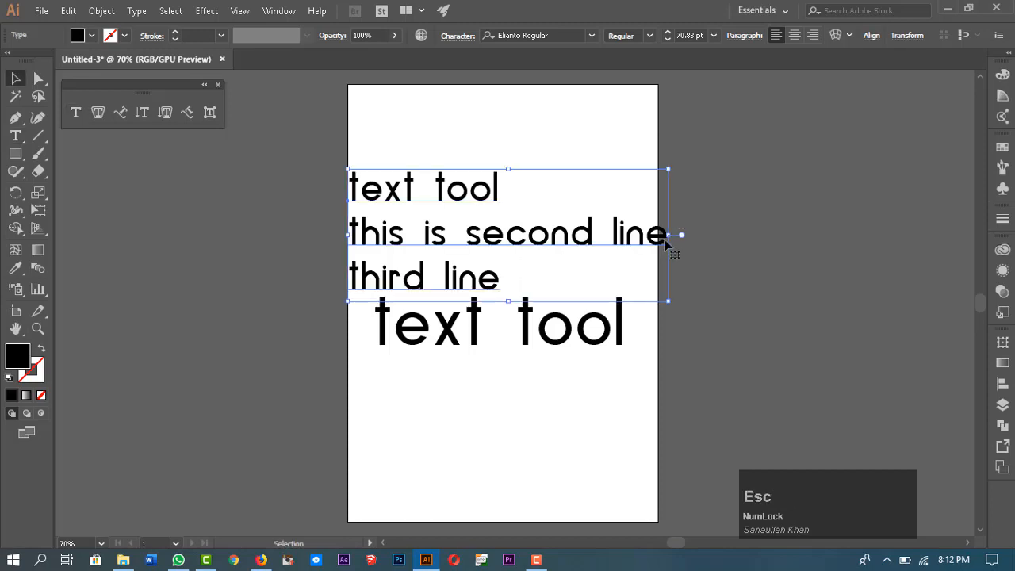
Shrink the three-line text proportionally and move it to the top of the artboard
{"action": "left_click", "coordinate": [660, 240]}
{"action": "left_click_drag", "start_coordinate": [660, 240], "coordinate": [561, 236]}
{"action": "left_click_drag", "start_coordinate": [443, 239], "coordinate": [458, 152]}
Delete both text objects from the artboard
{"action": "left_click_drag", "start_coordinate": [324, 80], "coordinate": [690, 426]}
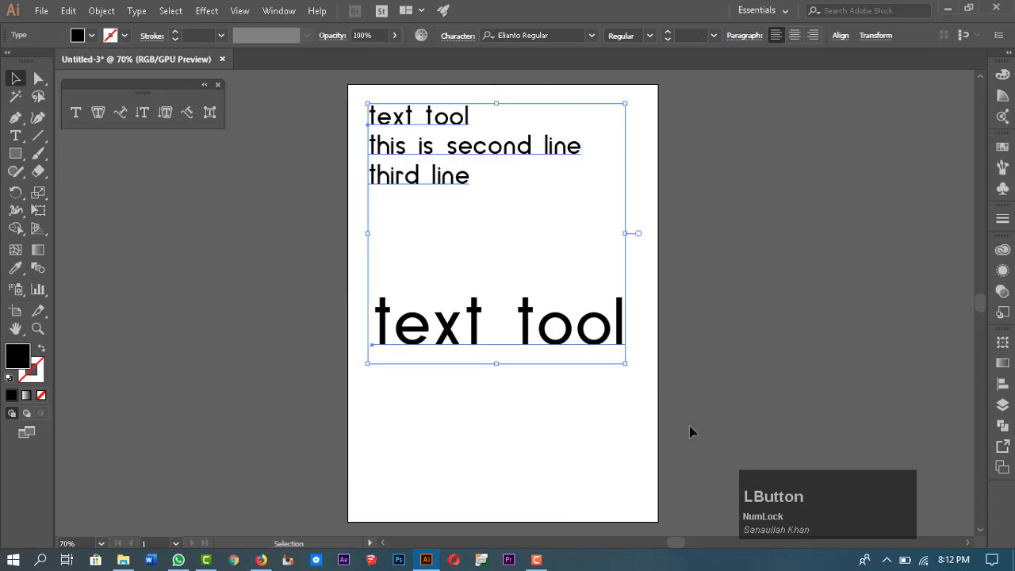
{"action": "key", "text": "Delete"}
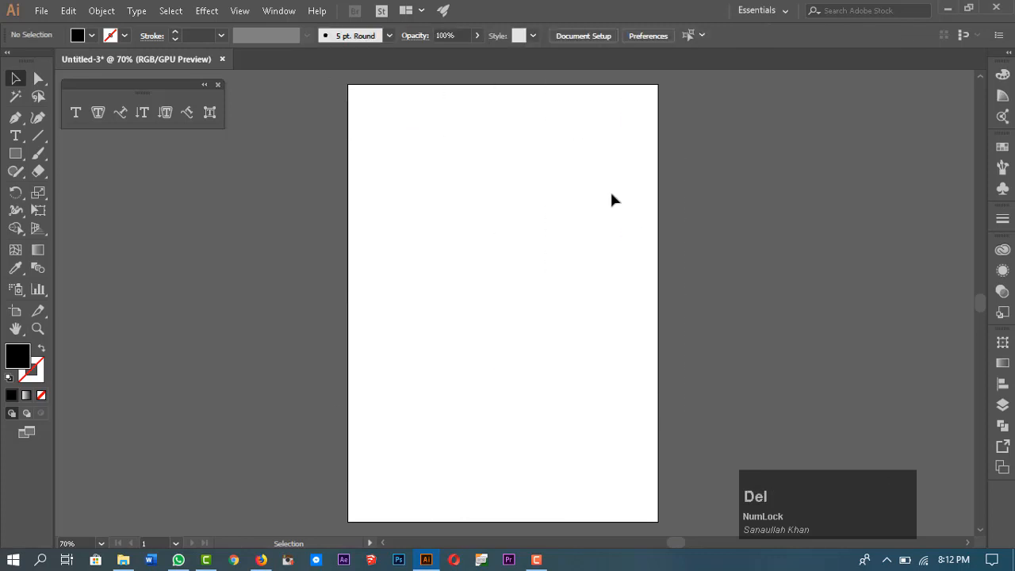
Add a point text with the placeholder "Lorem ipsum", enlarge it to about 72 pt and place it near the artboard's top
{"action": "left_click", "coordinate": [75, 112]}
{"action": "left_click", "coordinate": [430, 161]}
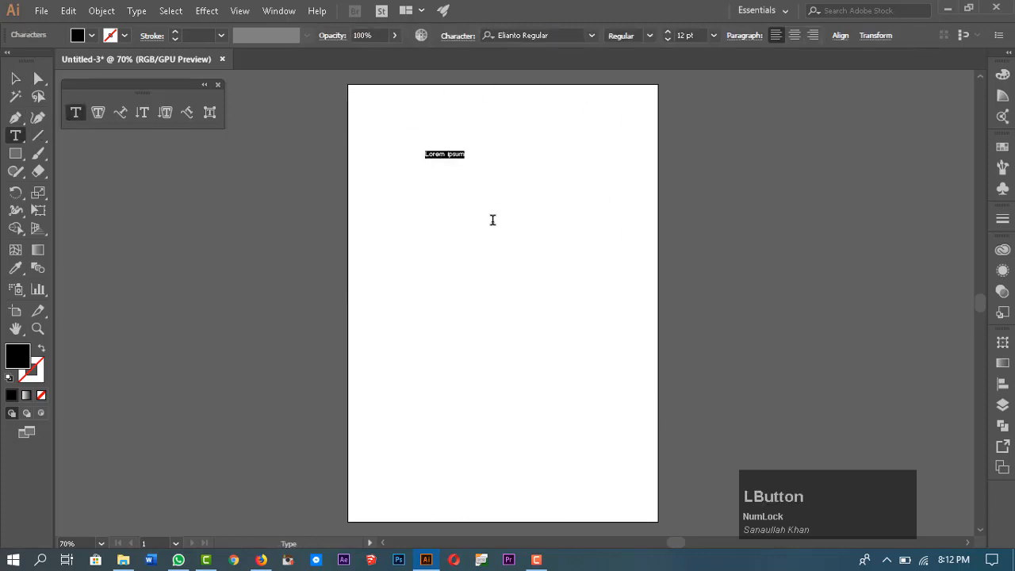
{"action": "key", "text": "Escape"}
{"action": "left_click_drag", "start_coordinate": [464, 158], "coordinate": [621, 248]}
{"action": "left_click_drag", "start_coordinate": [589, 201], "coordinate": [544, 163]}
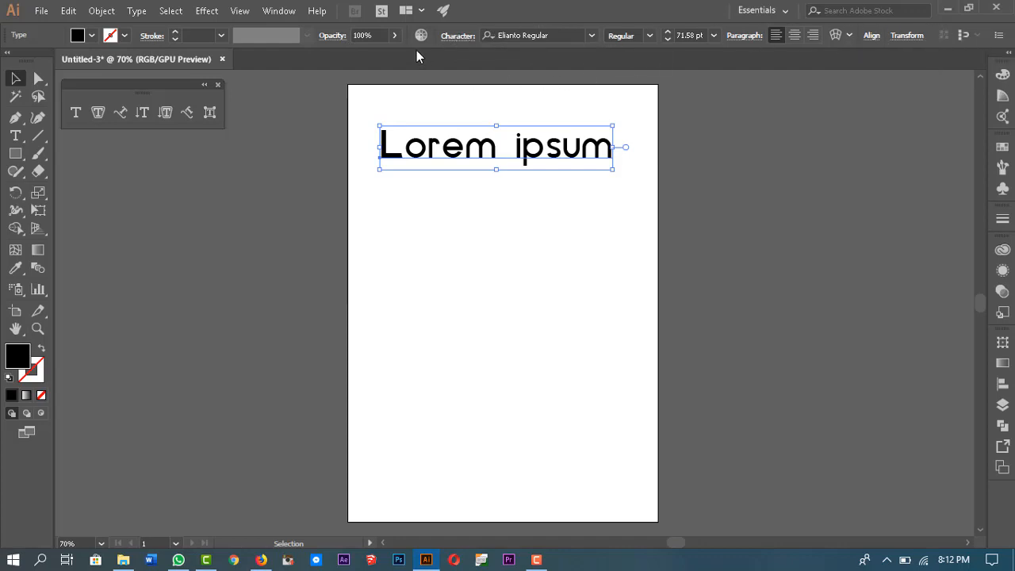
Set the "Lorem ipsum" text to the Franklin Gothic Book font in the Italic style
{"action": "left_click", "coordinate": [493, 152]}
{"action": "left_click", "coordinate": [590, 38]}
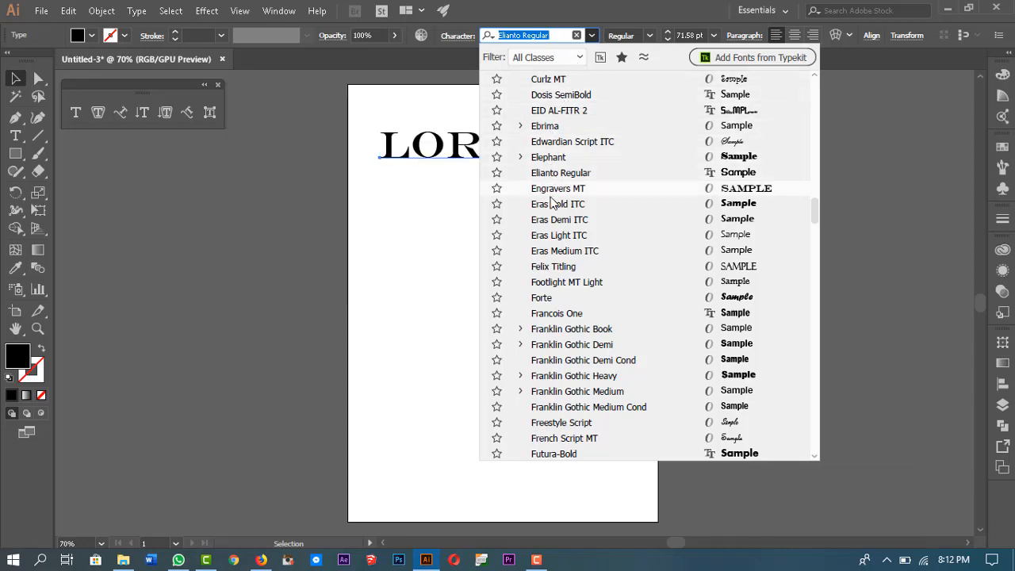
{"action": "left_click", "coordinate": [554, 333]}
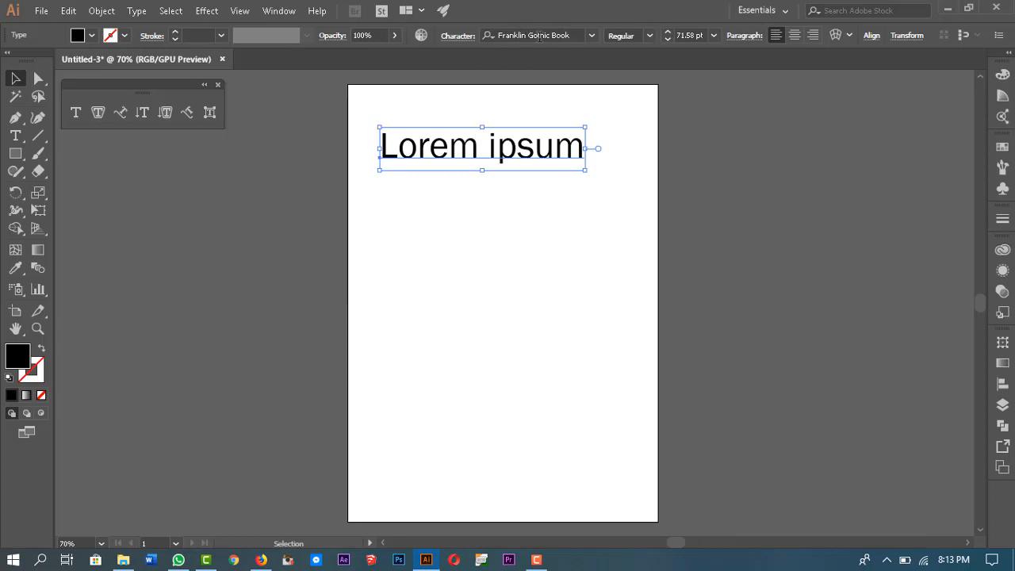
{"action": "left_click", "coordinate": [497, 36]}
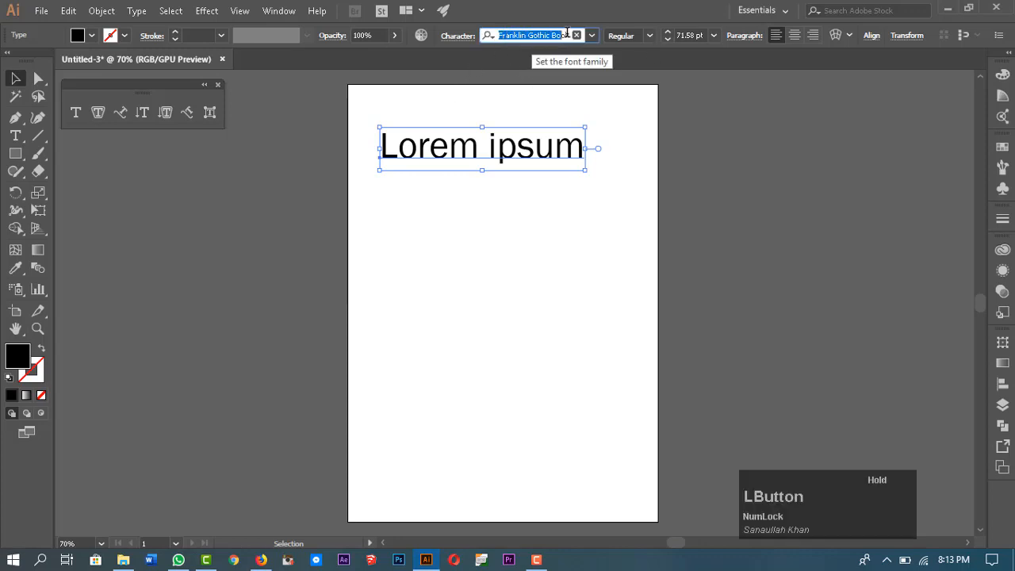
{"action": "left_click", "coordinate": [637, 35]}
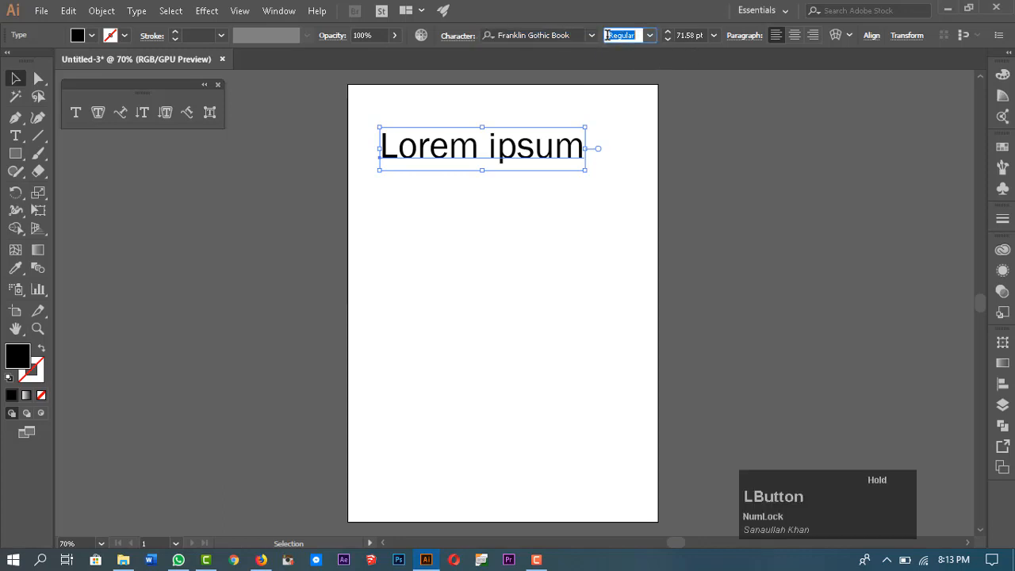
{"action": "left_click", "coordinate": [652, 36]}
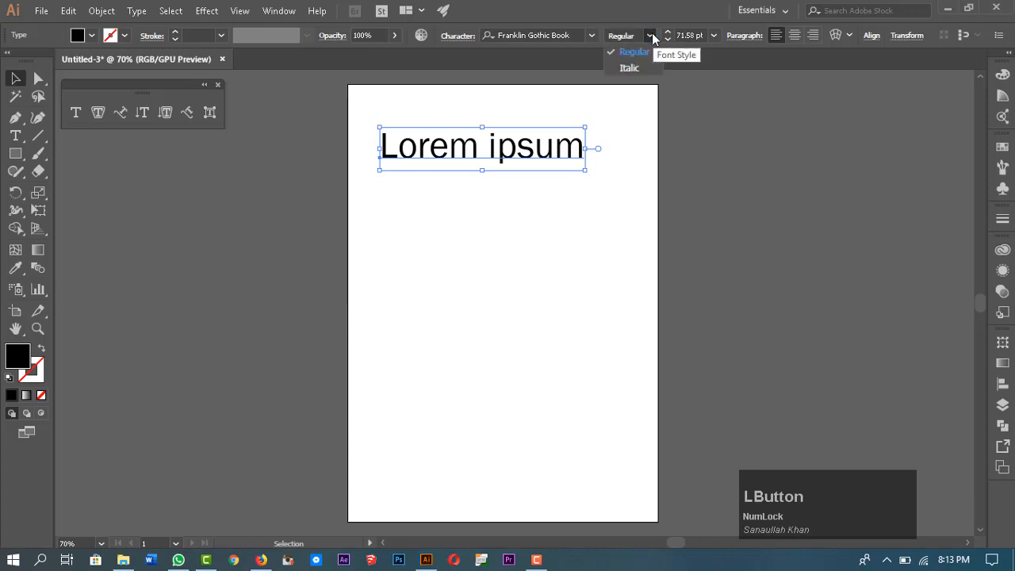
{"action": "left_click", "coordinate": [630, 68]}
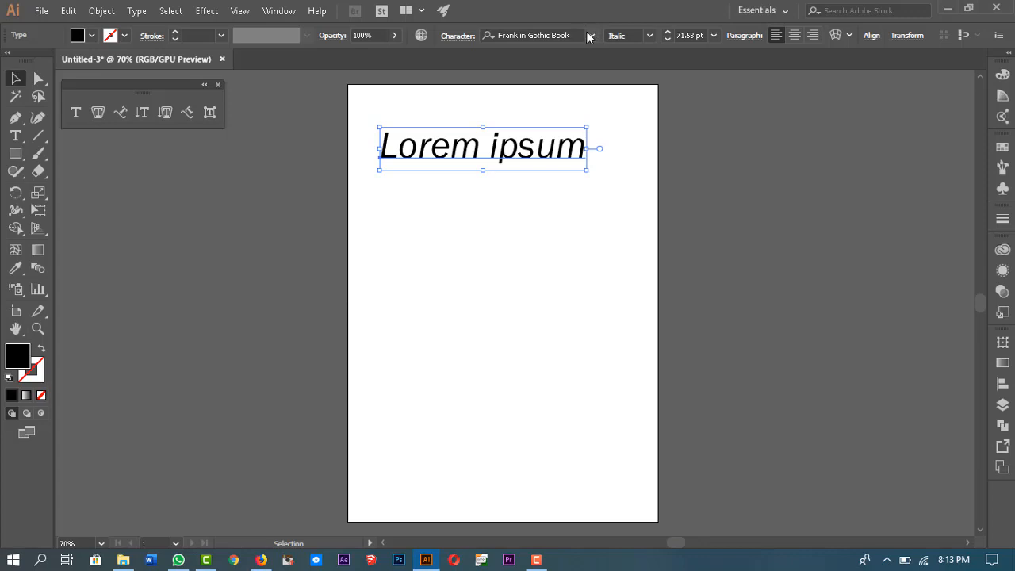
Switch the "Lorem ipsum" text's font style to Regular and back to Italic
{"action": "left_click", "coordinate": [591, 32]}
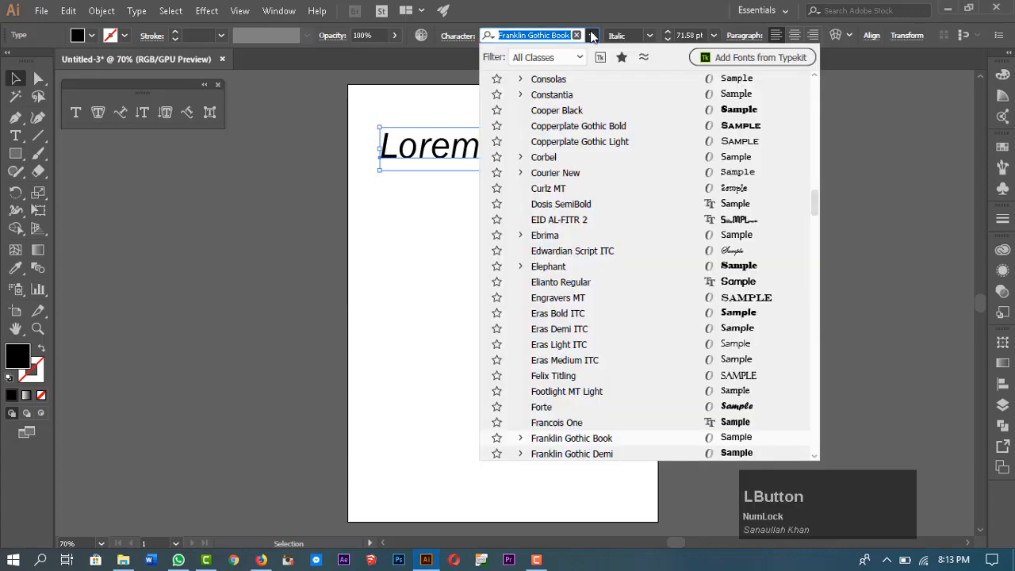
{"action": "left_click", "coordinate": [645, 35]}
{"action": "left_click", "coordinate": [645, 35]}
{"action": "left_click", "coordinate": [634, 52]}
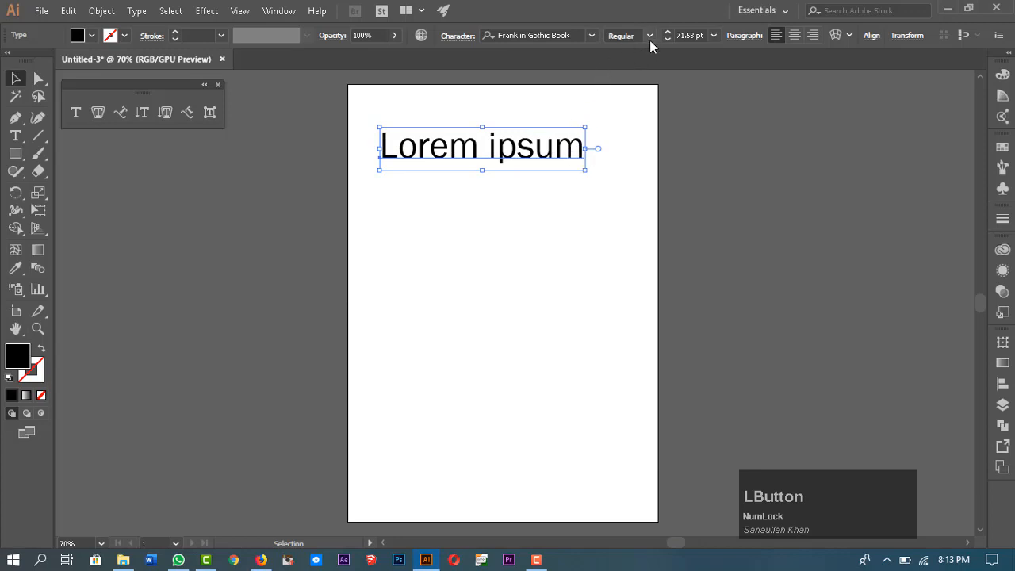
{"action": "left_click", "coordinate": [649, 37]}
{"action": "left_click", "coordinate": [630, 68]}
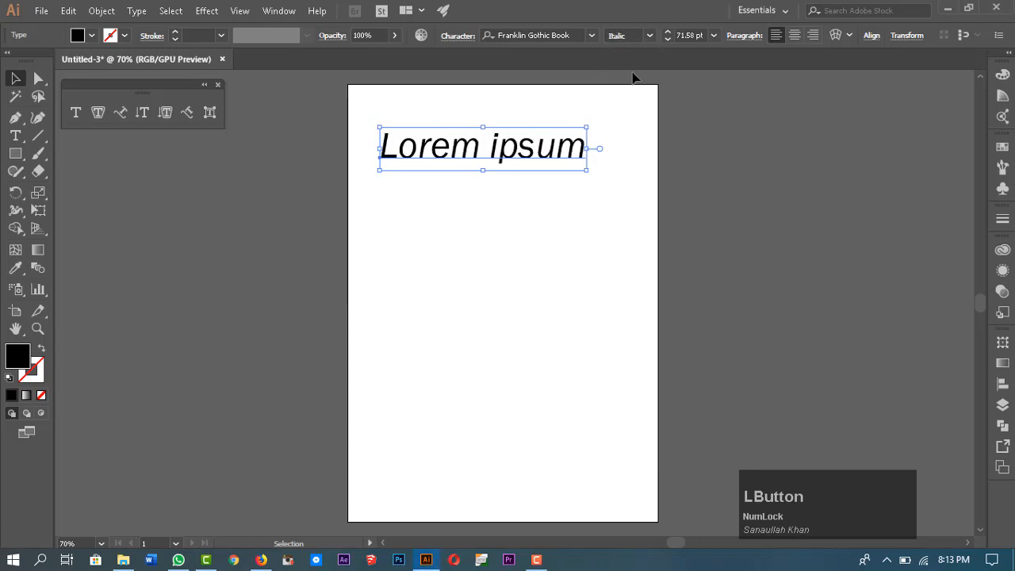
Change the "Lorem ipsum" text's font to Footlight MT Light and open the list of fonts again
{"action": "left_click", "coordinate": [536, 35]}
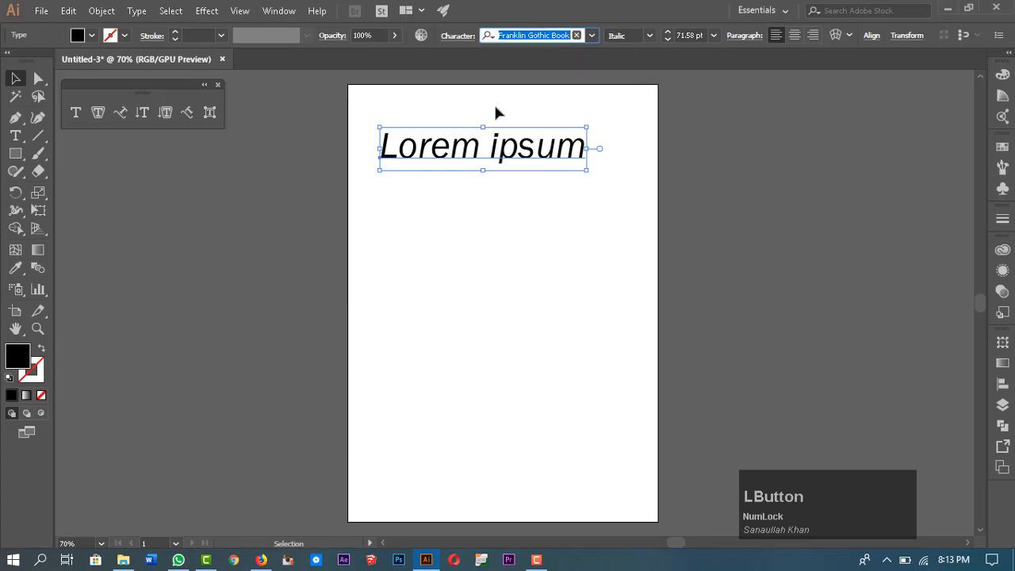
{"action": "left_click", "coordinate": [593, 36]}
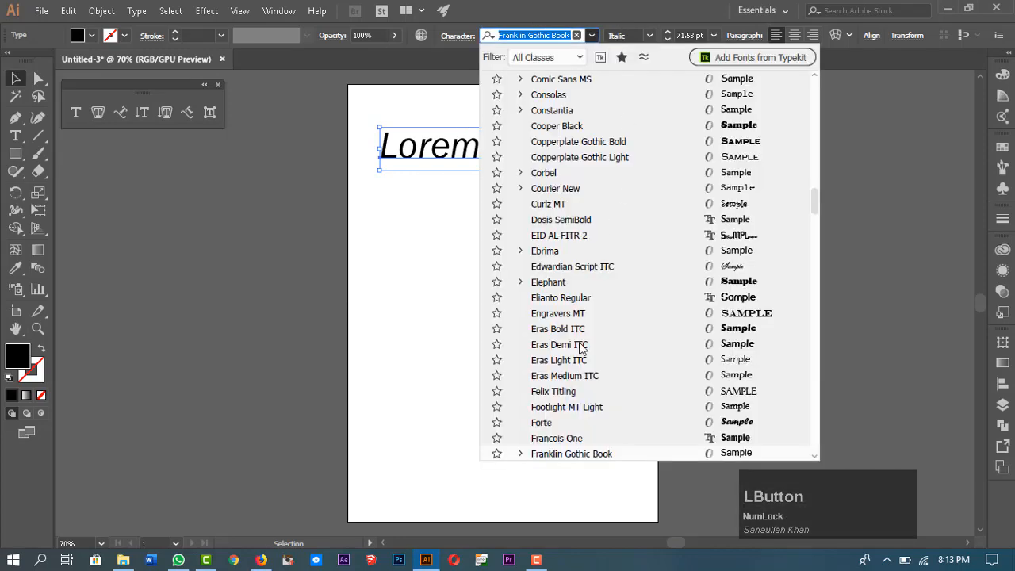
{"action": "left_click", "coordinate": [555, 405]}
{"action": "left_click", "coordinate": [591, 36]}
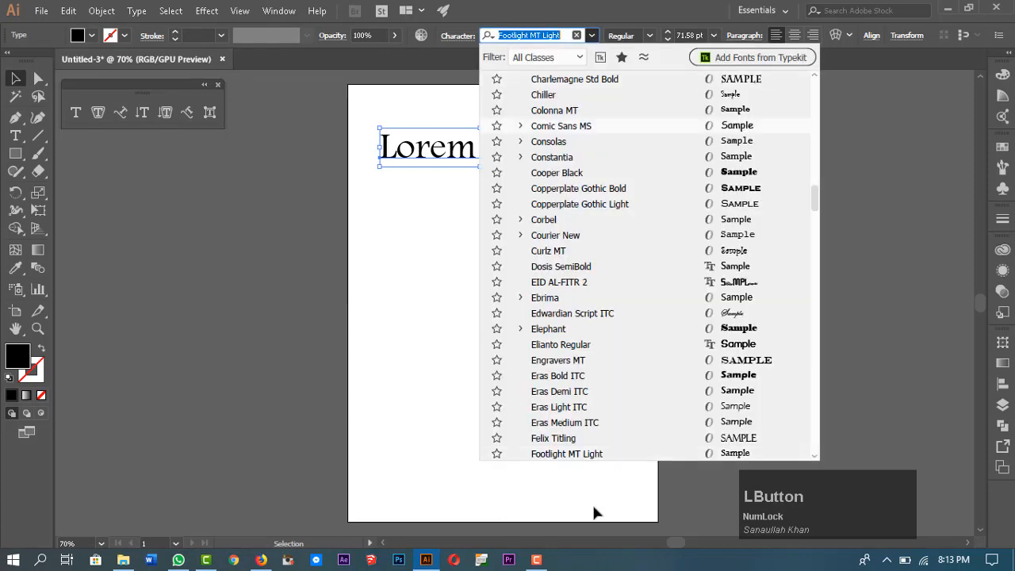
{"action": "left_click", "coordinate": [565, 455]}
{"action": "left_click", "coordinate": [591, 36]}
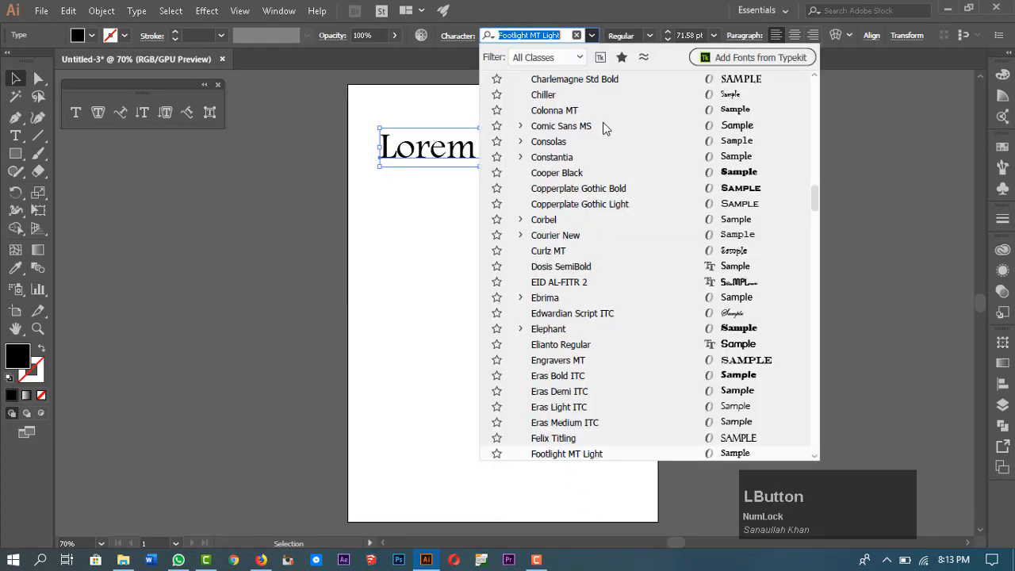
Change the "Lorem ipsum" text's font to Courier New and move the text down below the artboard's middle
{"action": "left_click", "coordinate": [587, 236]}
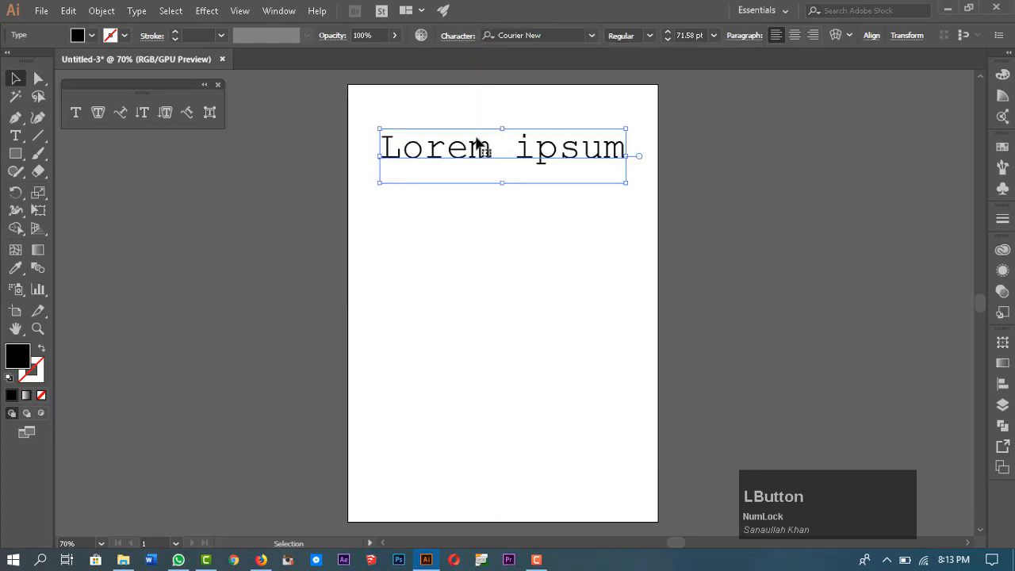
{"action": "left_click_drag", "start_coordinate": [494, 147], "coordinate": [503, 341]}
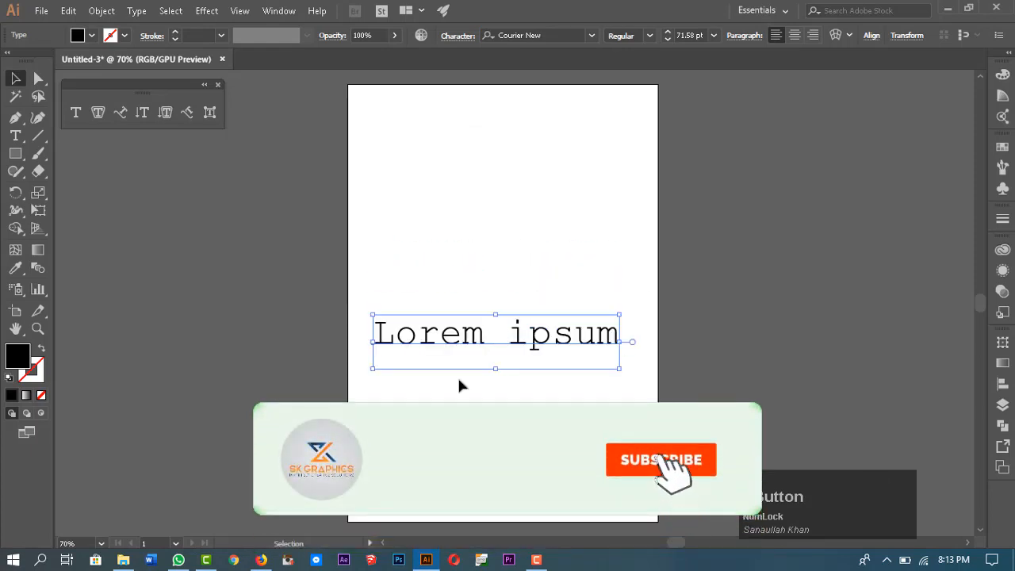
Change the "Lorem ipsum" text's font to Cambria and after that to Berlin
{"action": "left_click", "coordinate": [551, 35]}
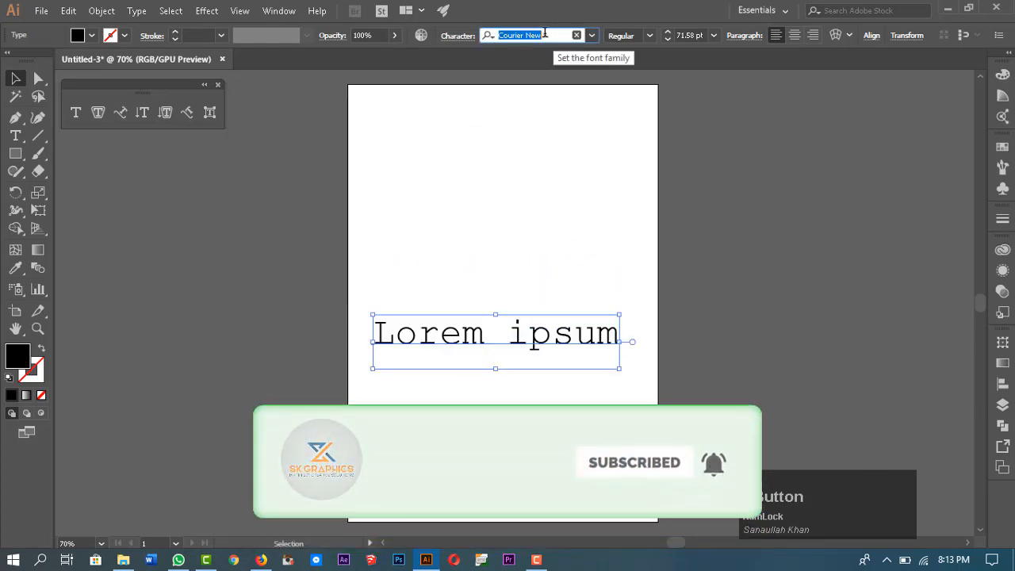
{"action": "left_click", "coordinate": [591, 35]}
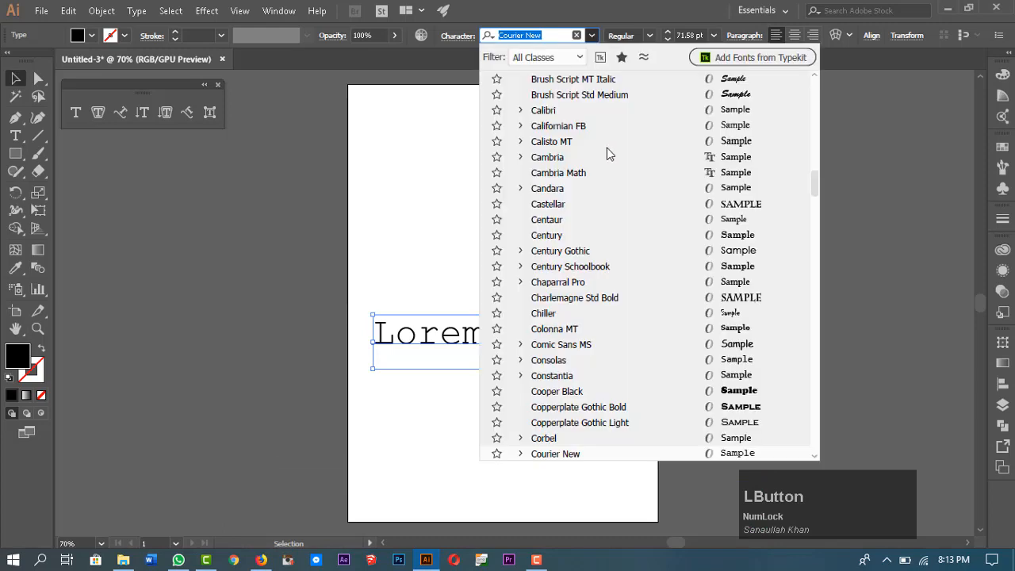
{"action": "left_click", "coordinate": [581, 157]}
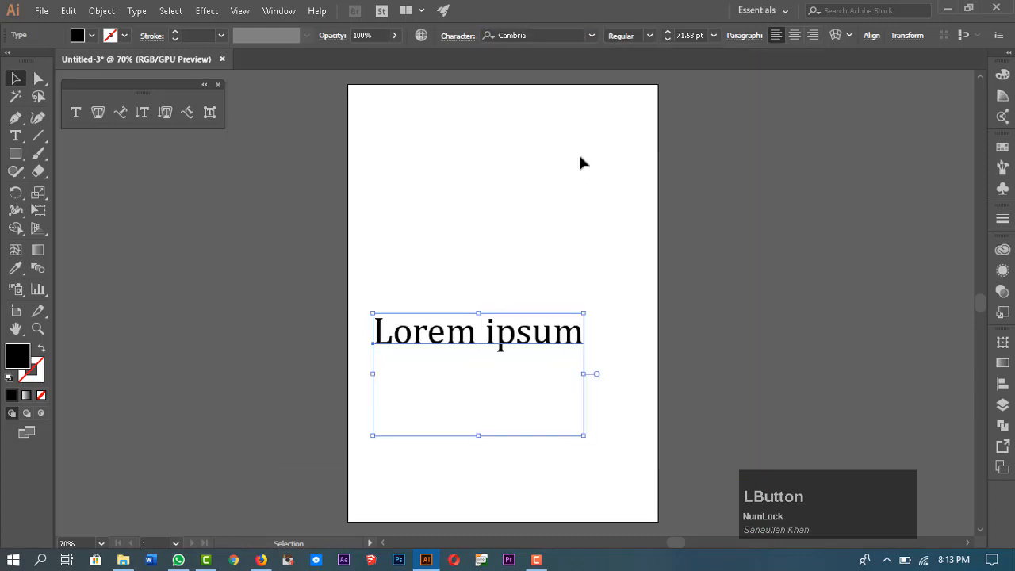
{"action": "left_click", "coordinate": [596, 35]}
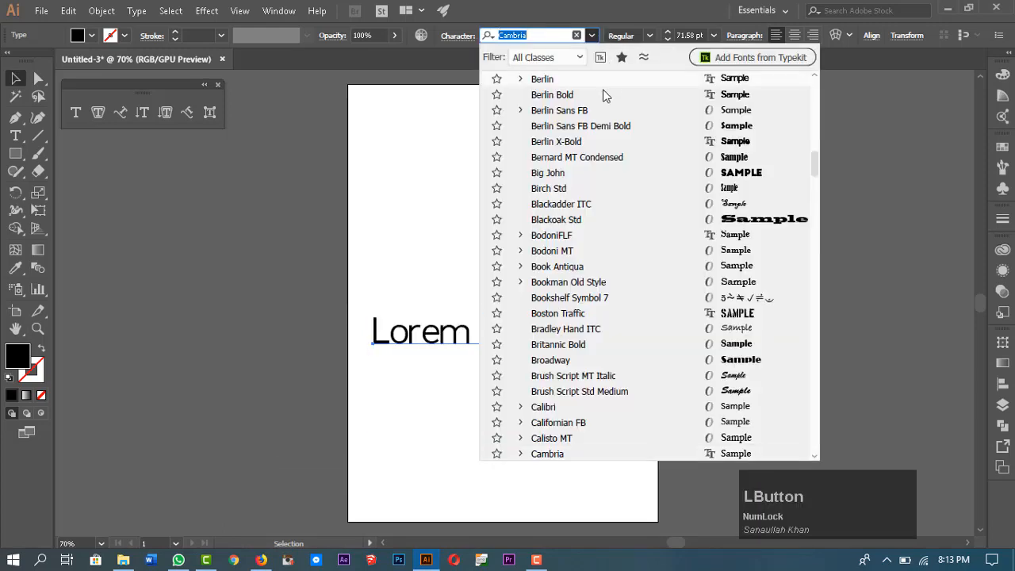
{"action": "left_click", "coordinate": [575, 86]}
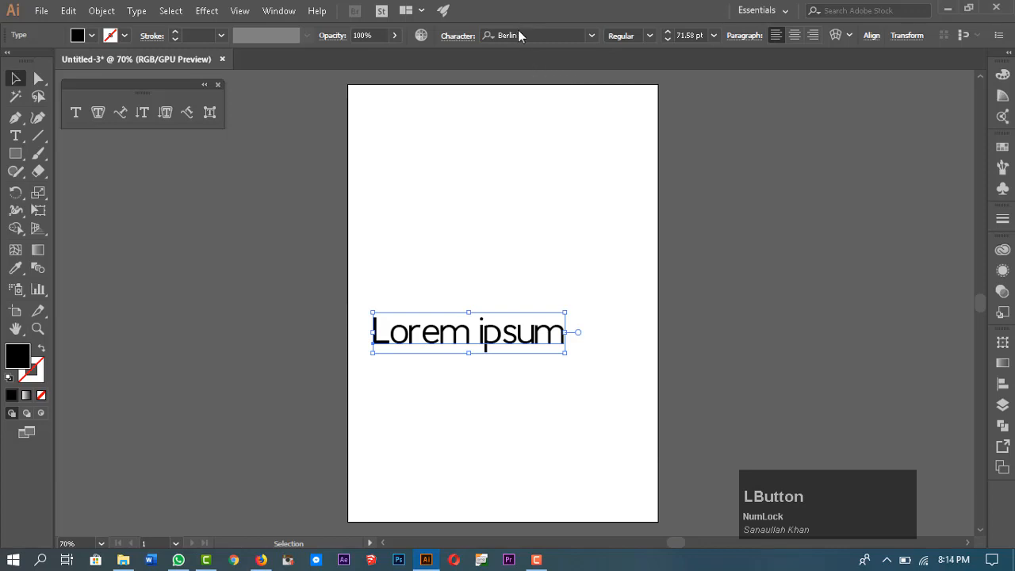
Switch the Berlin text's font style to Italic and back to Regular
{"action": "left_click", "coordinate": [502, 35]}
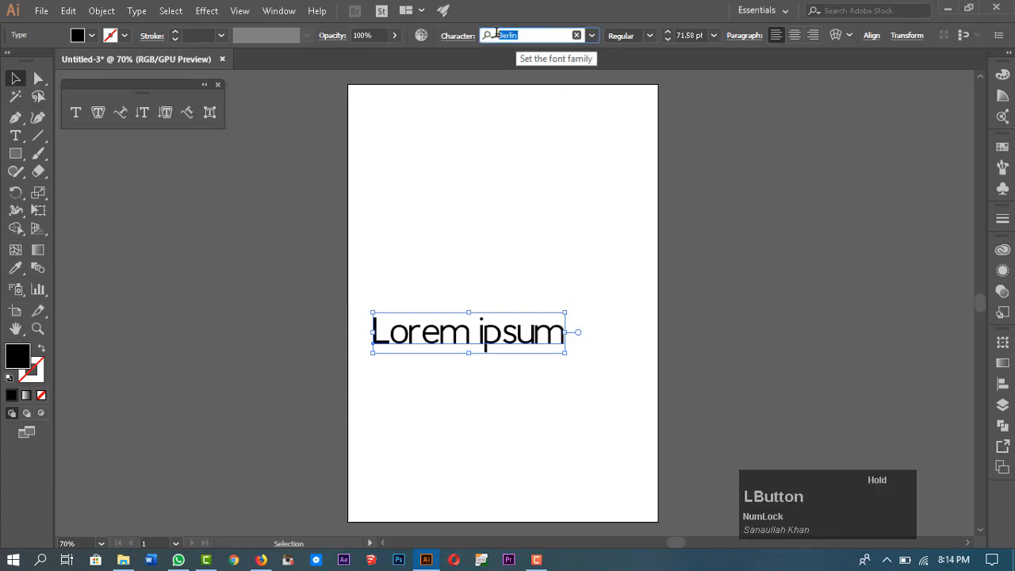
{"action": "left_click", "coordinate": [649, 36]}
{"action": "left_click", "coordinate": [627, 68]}
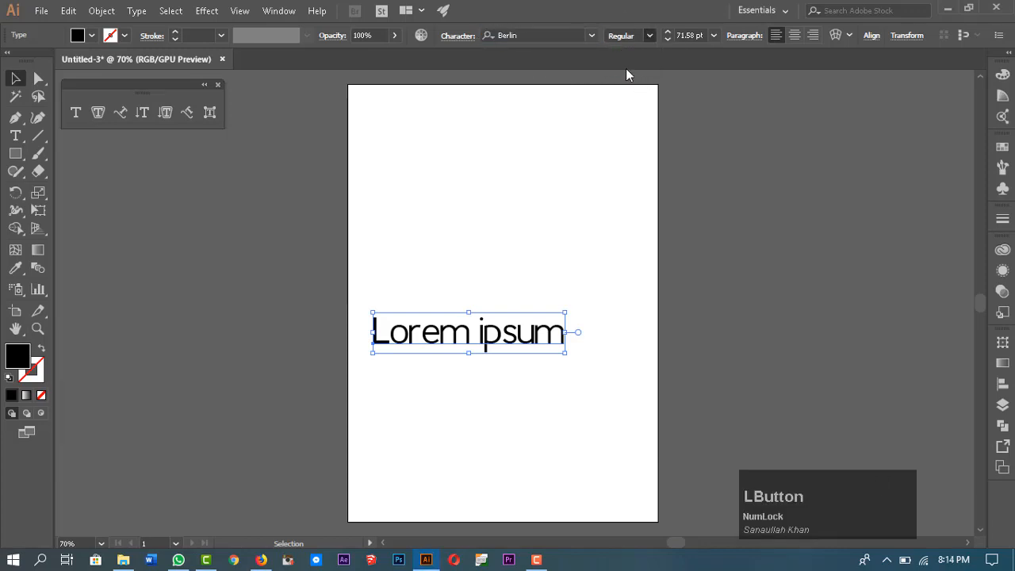
{"action": "left_click", "coordinate": [650, 38]}
{"action": "left_click", "coordinate": [635, 52]}
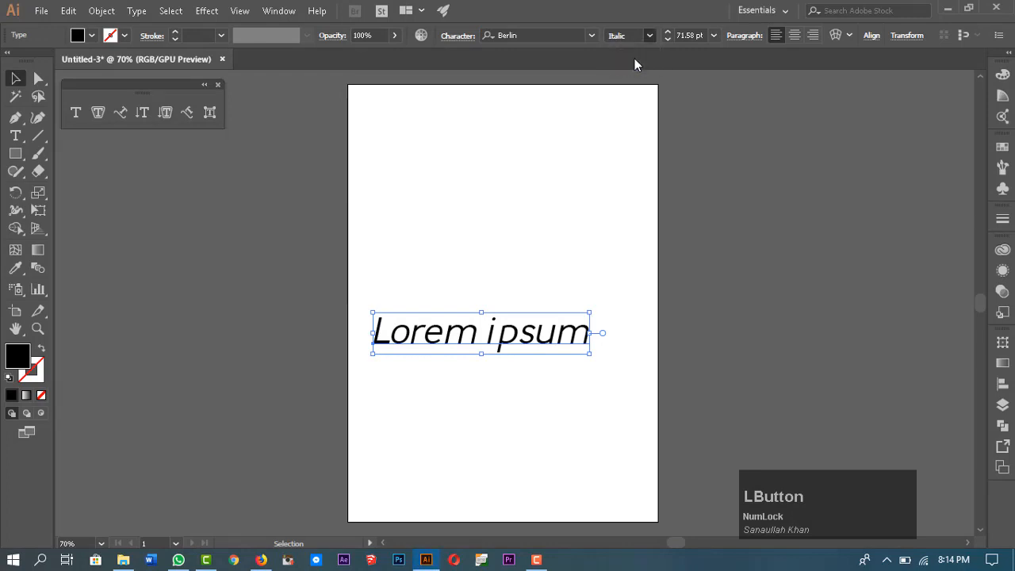
Set the "Lorem ipsum" text's font to Baskerville Old Face and show the styles available for it
{"action": "left_click", "coordinate": [564, 37]}
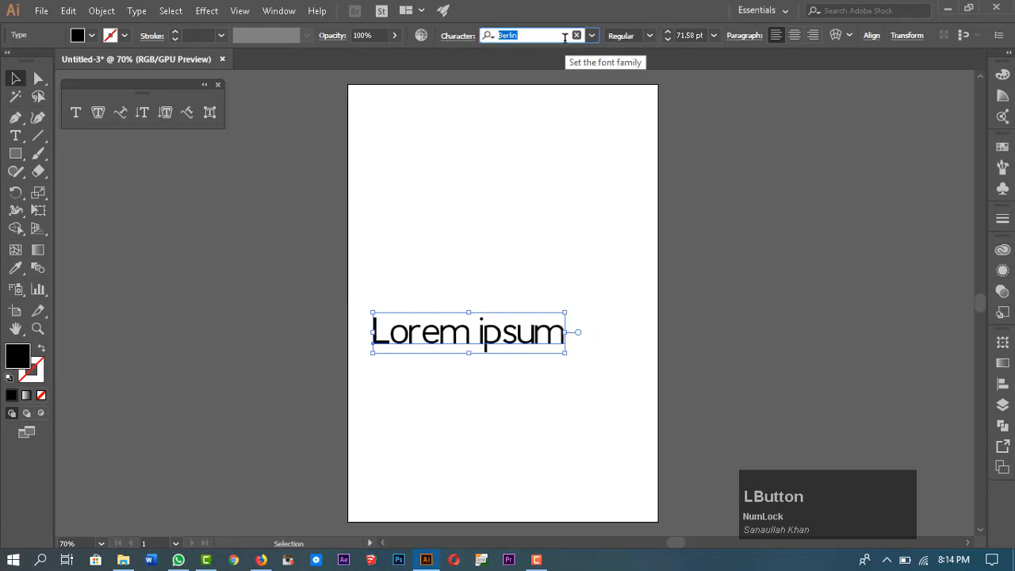
{"action": "left_click", "coordinate": [592, 36]}
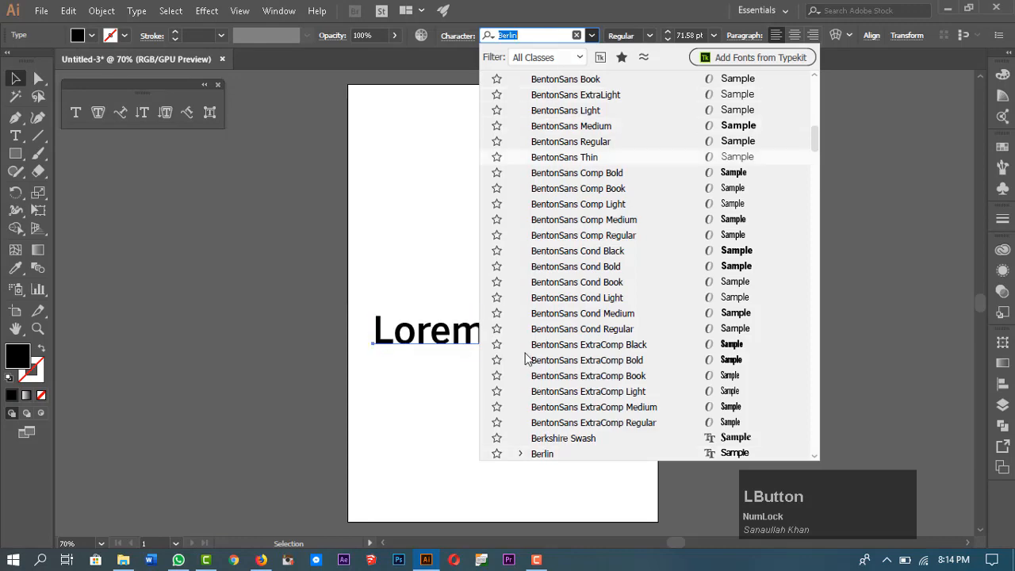
{"action": "scroll", "coordinate": [563, 444], "scroll_direction": "down", "scroll_amount": 3}
{"action": "scroll", "coordinate": [585, 381], "scroll_direction": "up", "scroll_amount": 4}
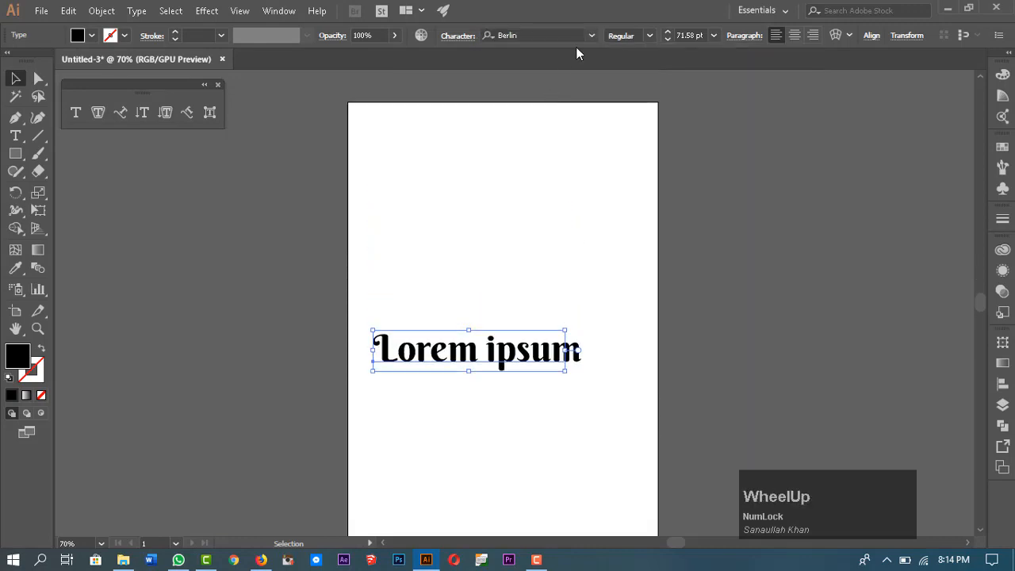
{"action": "left_click", "coordinate": [592, 36]}
{"action": "scroll", "coordinate": [555, 238], "scroll_direction": "up", "scroll_amount": 6}
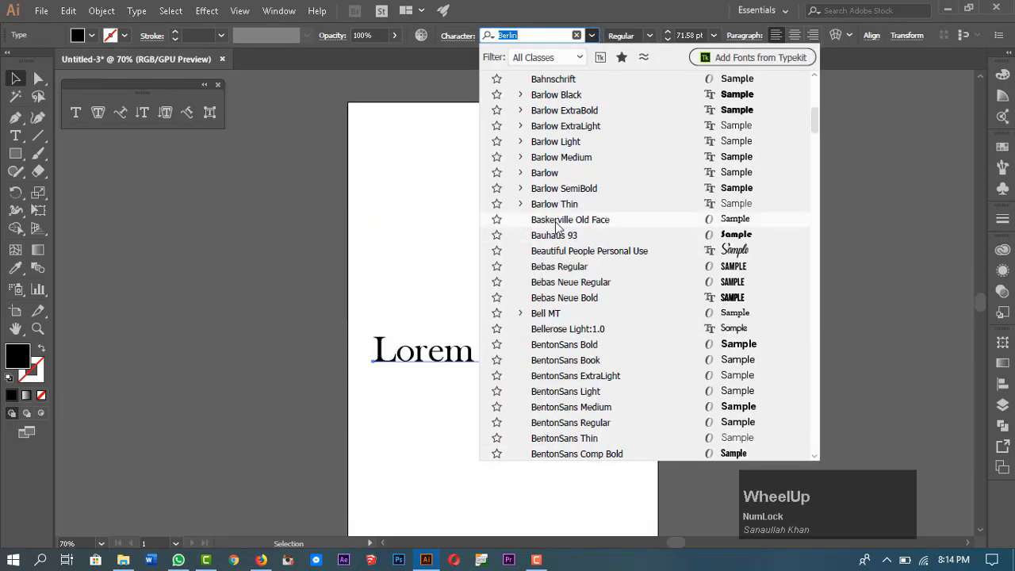
{"action": "left_click", "coordinate": [545, 224]}
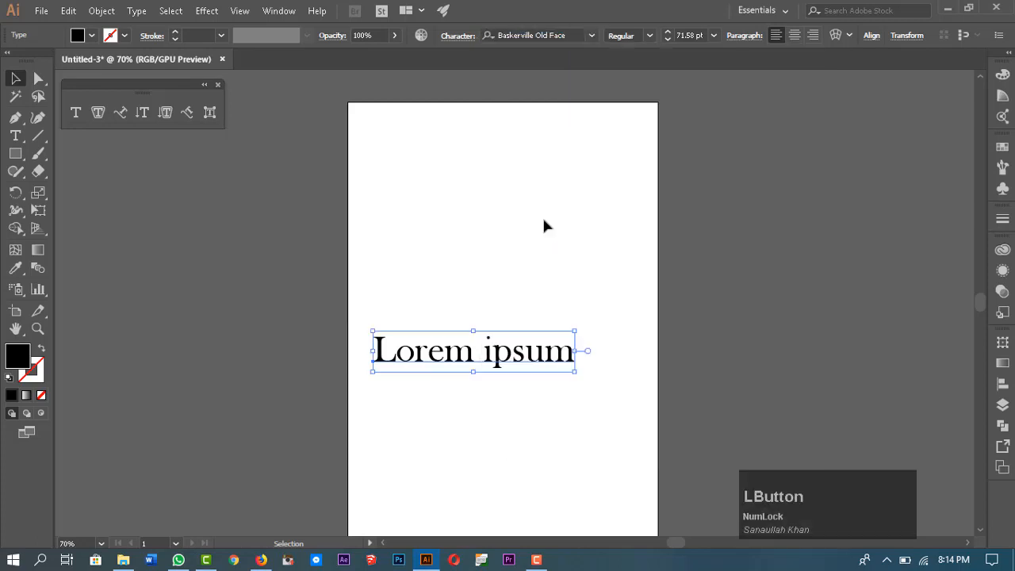
{"action": "left_click", "coordinate": [645, 37]}
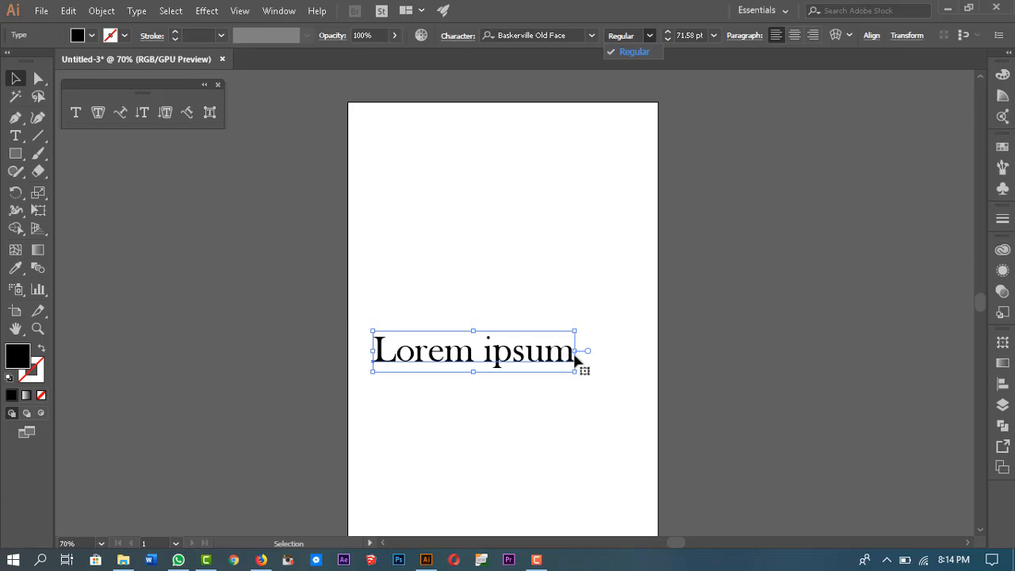
Enlarge the "Lorem ipsum" text to about 90 pt so it spans most of the artboard's width
{"action": "left_click_drag", "start_coordinate": [575, 355], "coordinate": [627, 354]}
{"action": "left_click", "coordinate": [692, 307]}
{"action": "left_click", "coordinate": [634, 366]}
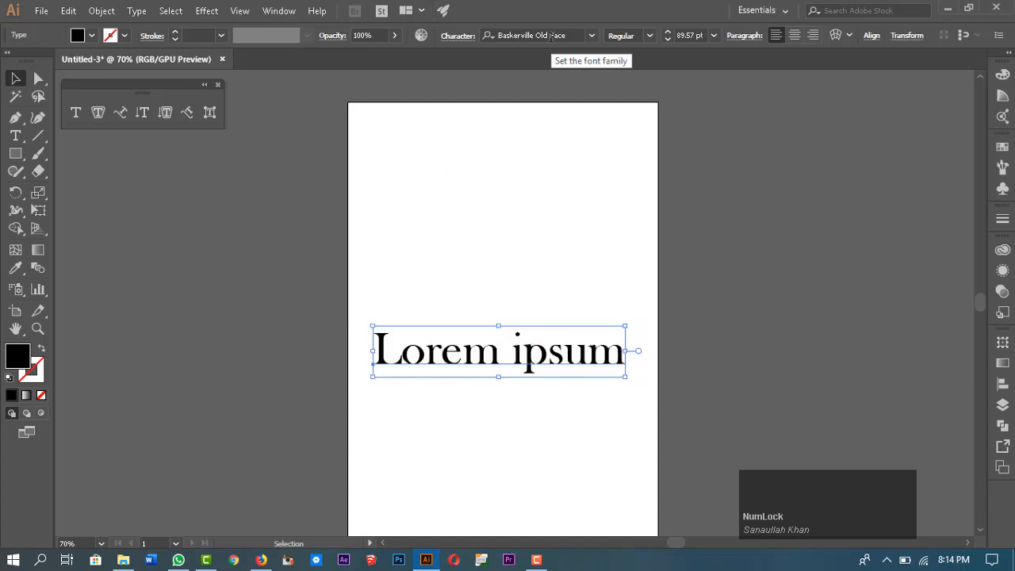
Open the Windows Fonts folder by running "fonts" and look through the installed font families
{"action": "key", "text": "super+r"}
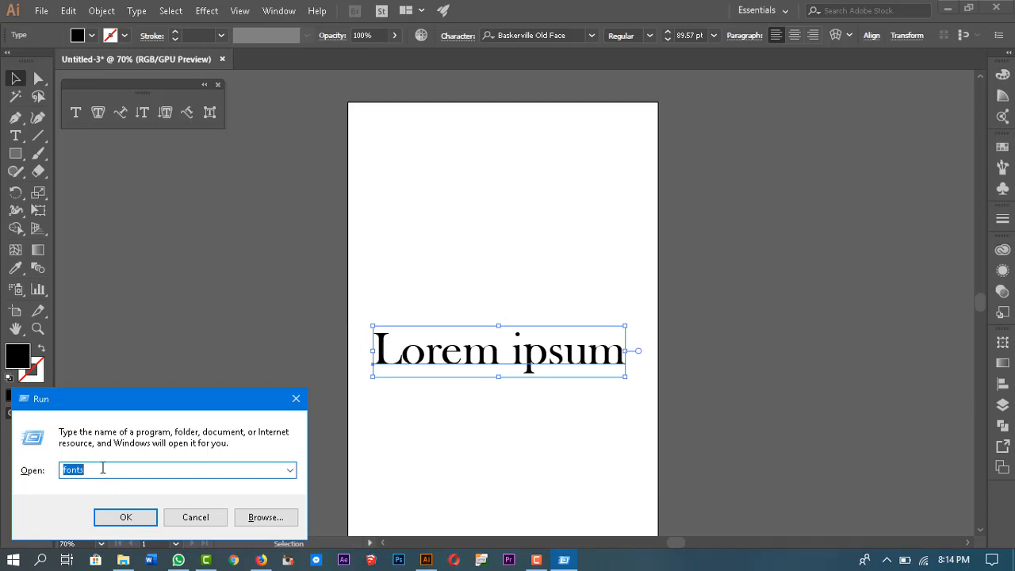
{"action": "left_click", "coordinate": [125, 517]}
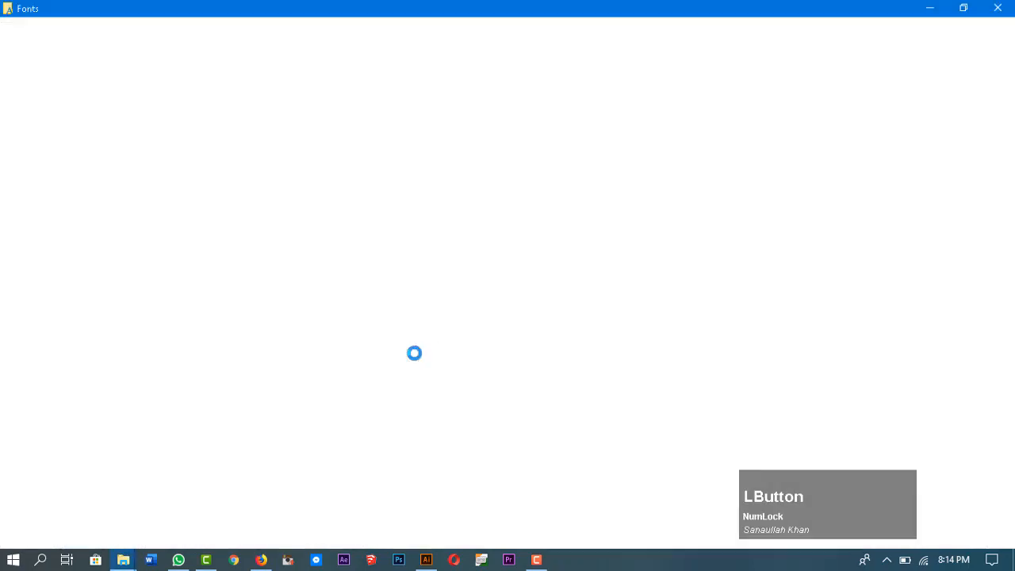
{"action": "scroll", "coordinate": [571, 313], "scroll_direction": "down", "scroll_amount": 5}
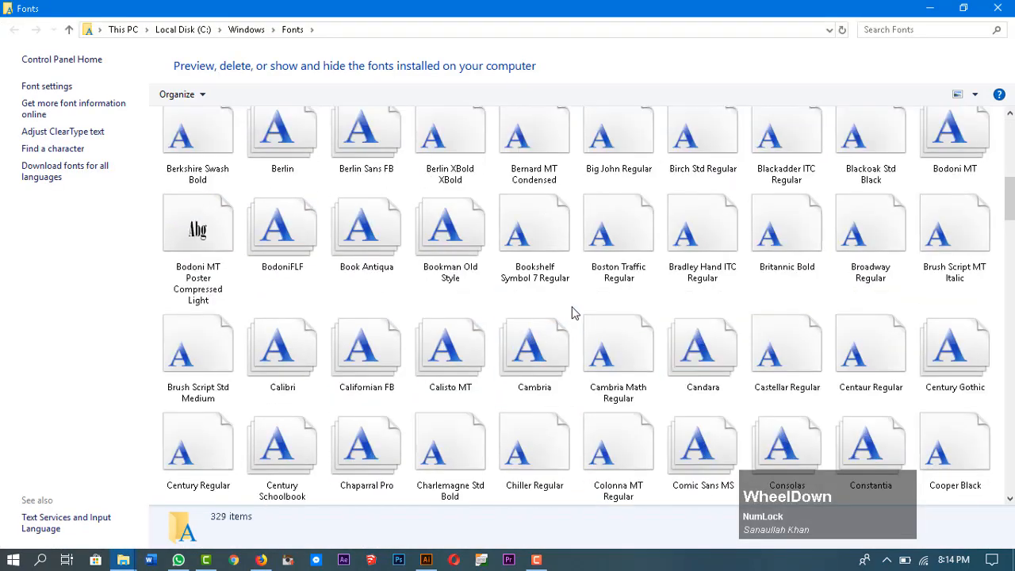
{"action": "scroll", "coordinate": [539, 277], "scroll_direction": "down", "scroll_amount": 12}
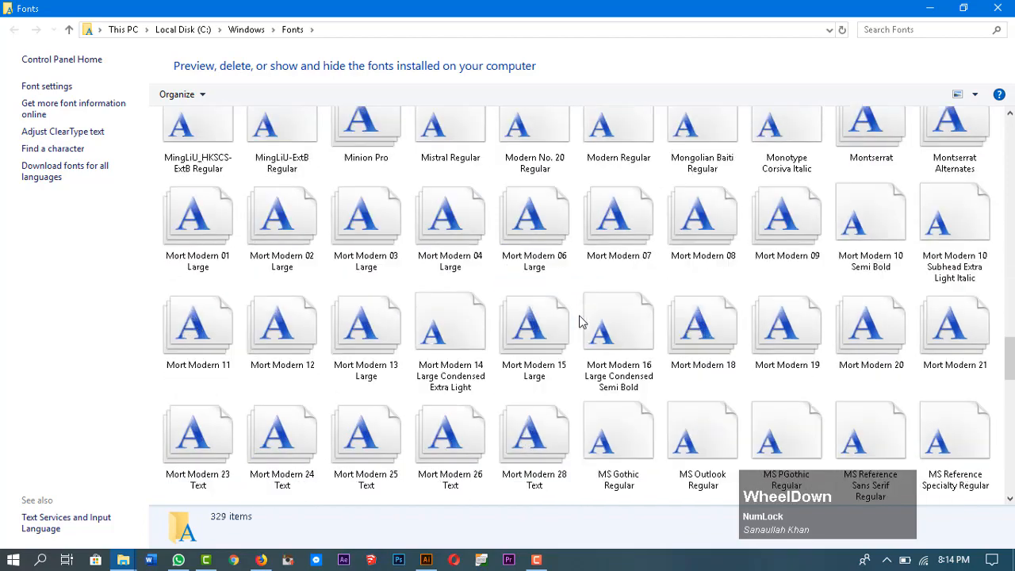
{"action": "scroll", "coordinate": [635, 309], "scroll_direction": "up", "scroll_amount": 3}
{"action": "scroll", "coordinate": [690, 278], "scroll_direction": "up", "scroll_amount": 2}
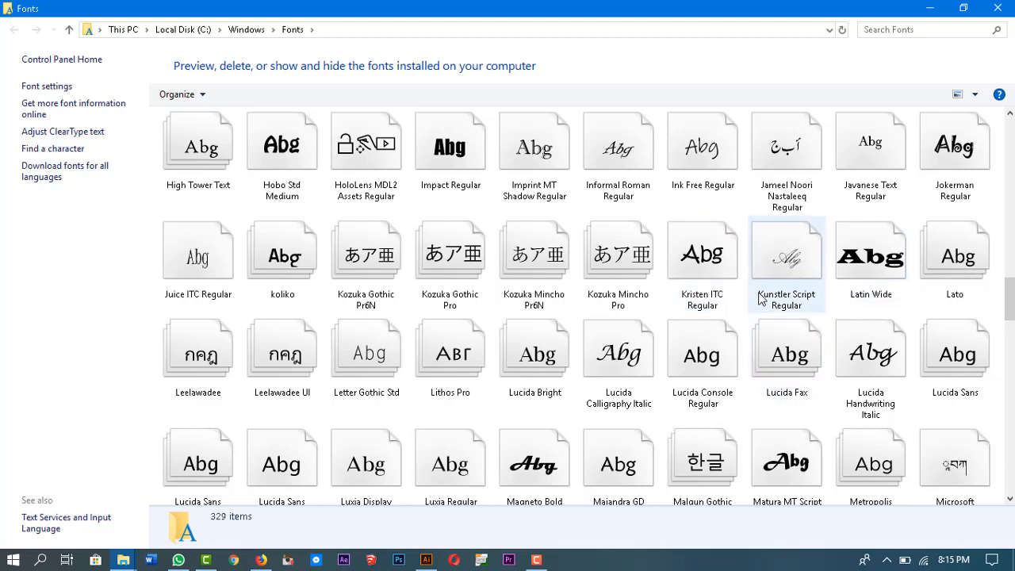
Open the Kozuka Gothic Pr6N family, select all of its individual fonts and return to the Fonts folder
{"action": "double_click", "coordinate": [361, 271]}
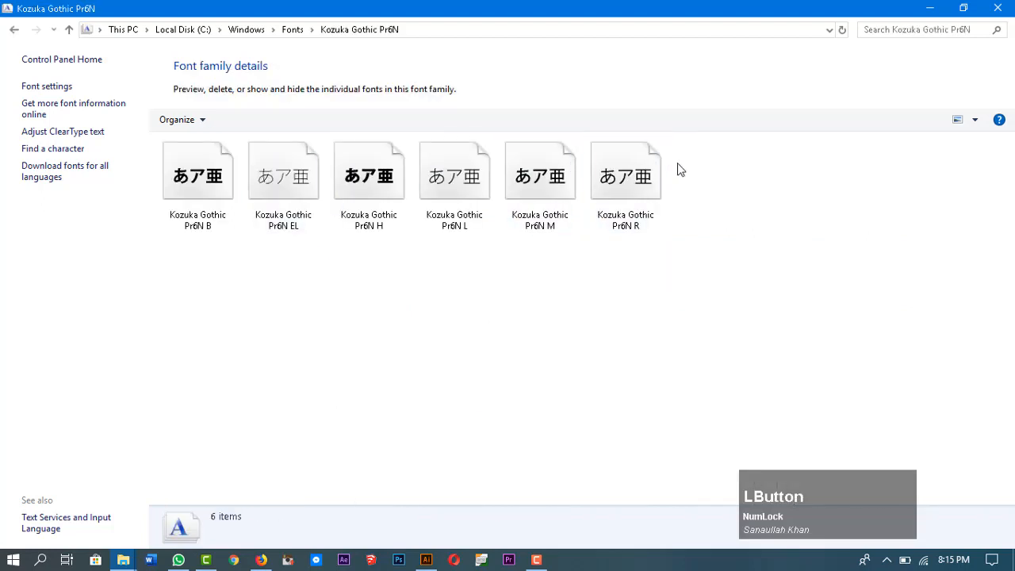
{"action": "left_click_drag", "start_coordinate": [729, 182], "coordinate": [195, 261]}
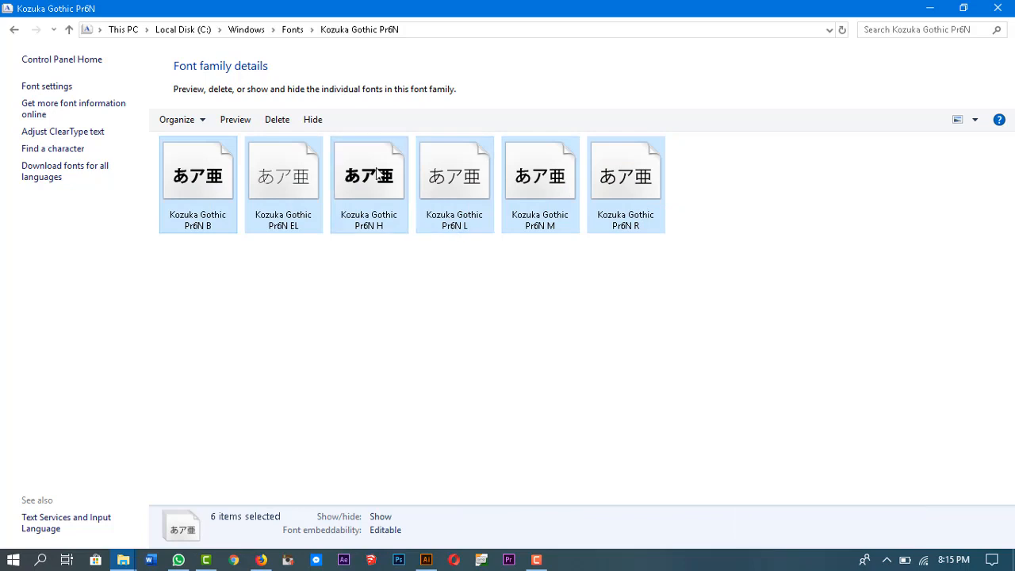
{"action": "left_click", "coordinate": [70, 29]}
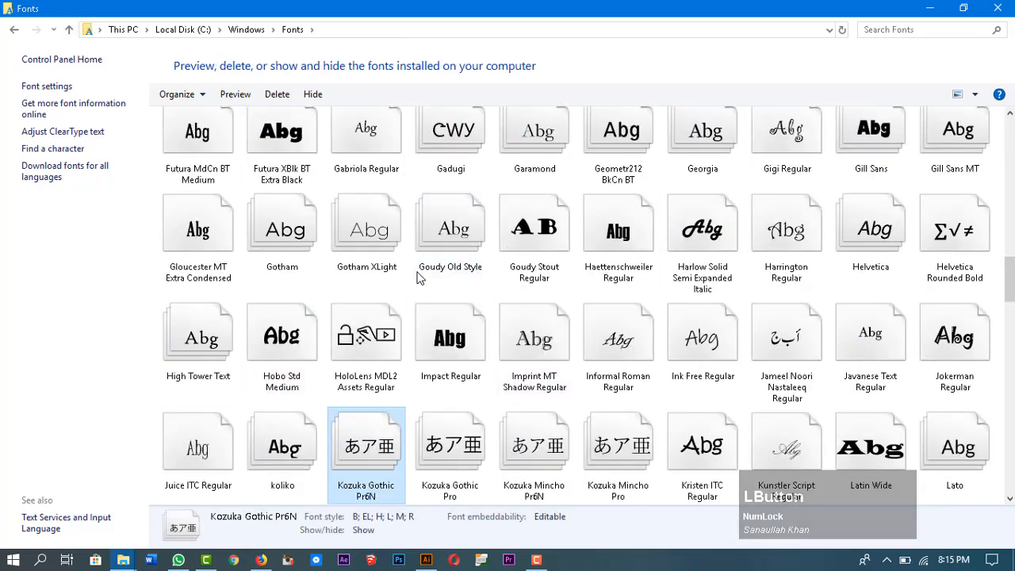
Switch back to Illustrator and set the "Lorem ipsum" text's font to Arial
{"action": "left_click", "coordinate": [426, 560]}
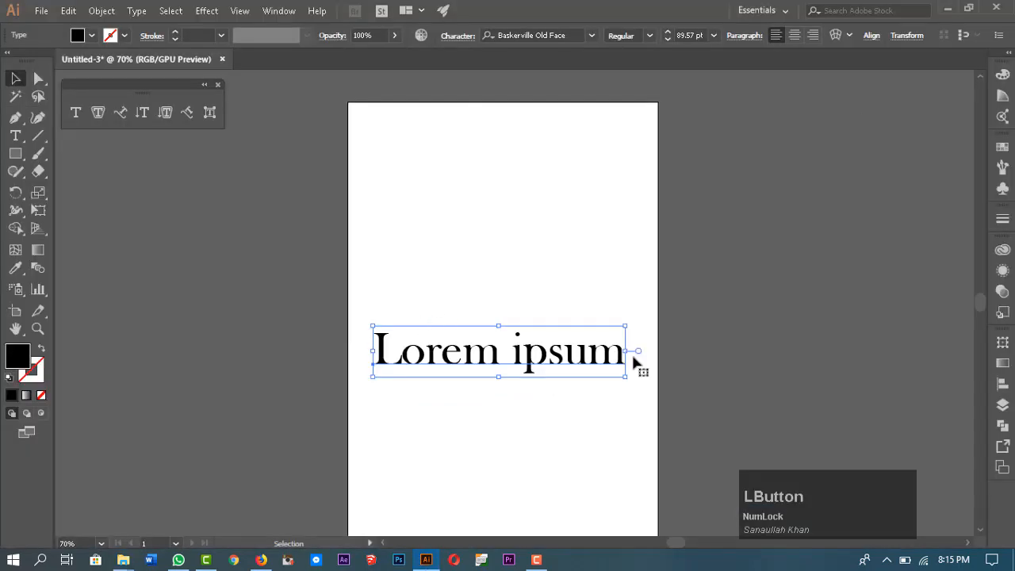
{"action": "left_click", "coordinate": [649, 36]}
{"action": "left_click", "coordinate": [591, 36]}
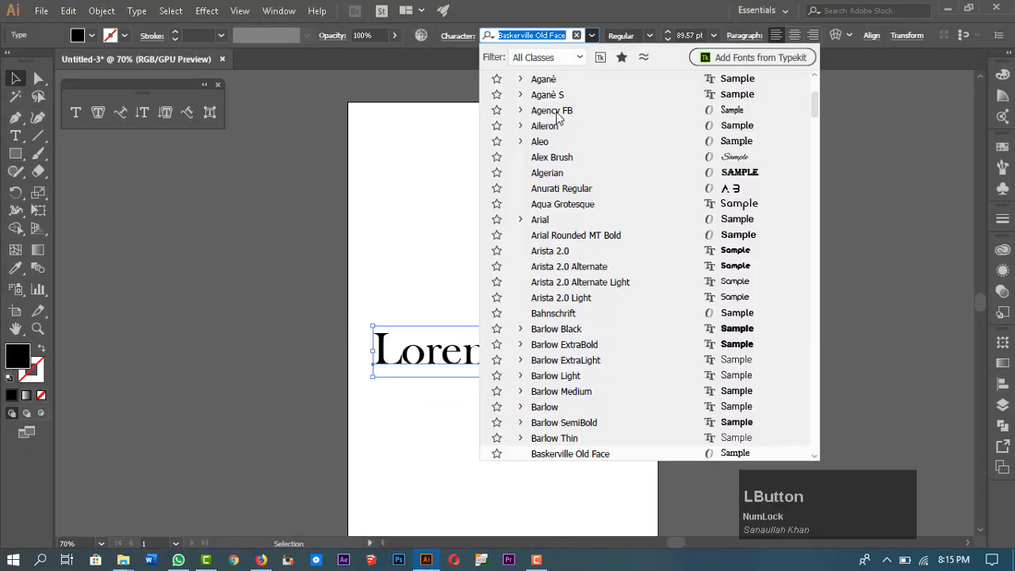
{"action": "left_click", "coordinate": [530, 224]}
{"action": "left_click", "coordinate": [538, 222]}
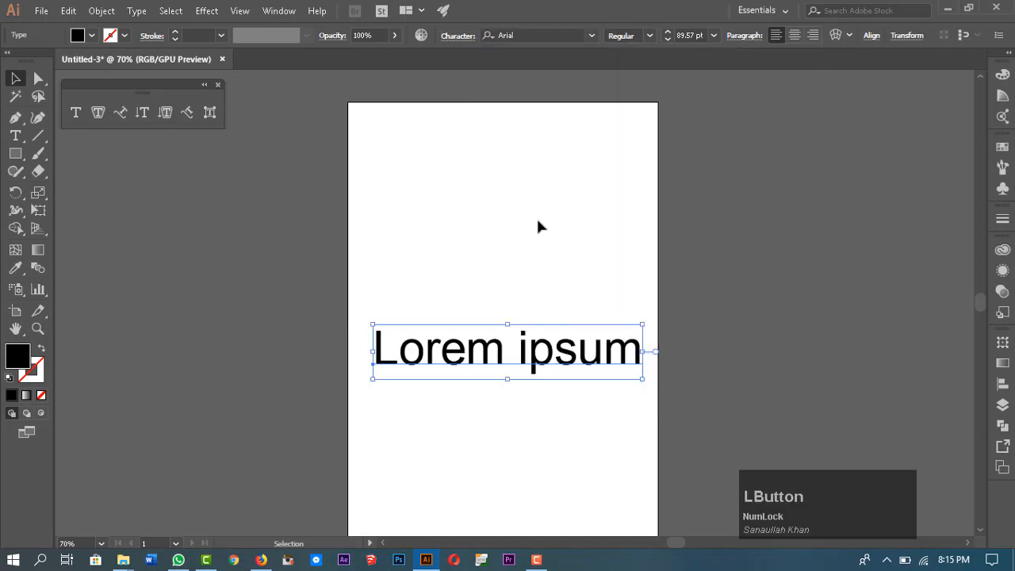
Apply the Narrow style to the Arial text and change it to Bold
{"action": "left_click", "coordinate": [650, 35]}
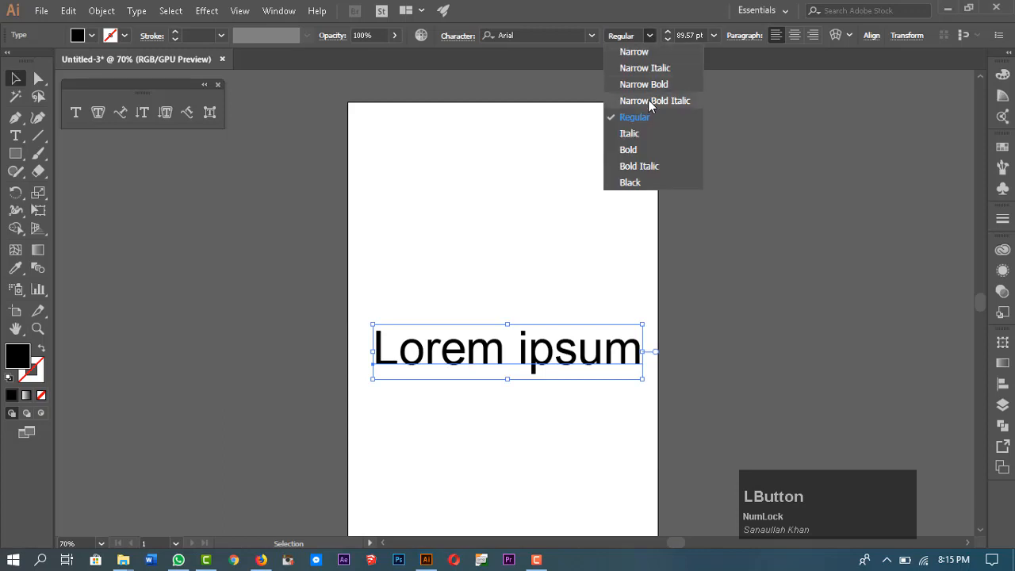
{"action": "left_click", "coordinate": [649, 53]}
{"action": "left_click", "coordinate": [650, 36]}
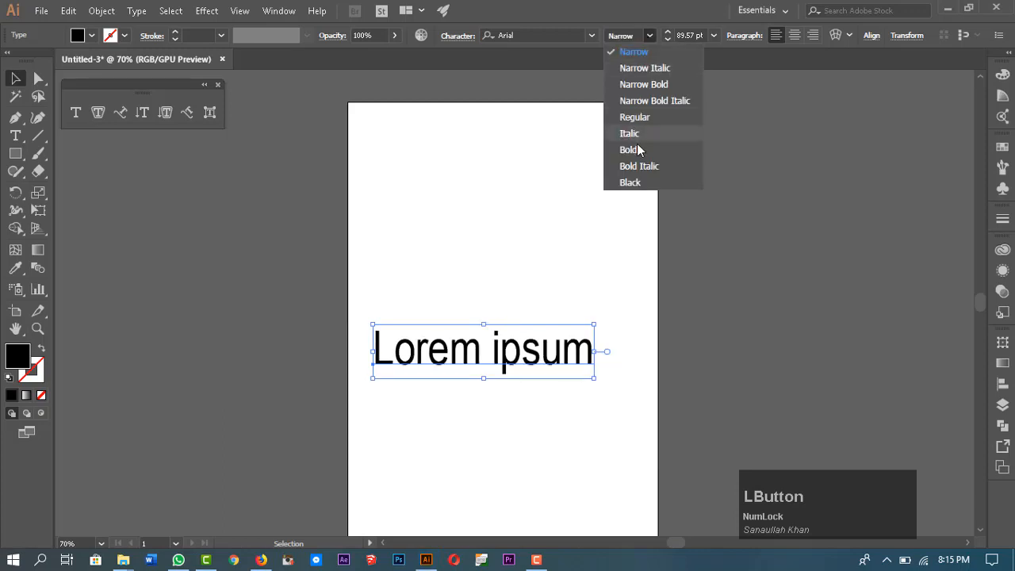
{"action": "left_click", "coordinate": [645, 149]}
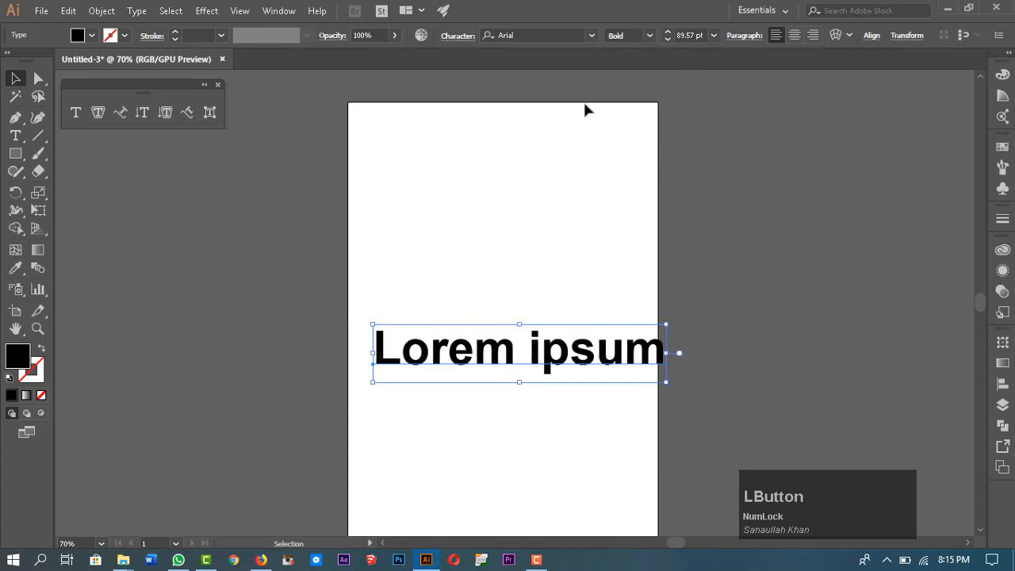
Shrink the "Lorem ipsum" text to about 72 pt and raise its font size to 87 pt
{"action": "left_click_drag", "start_coordinate": [670, 350], "coordinate": [607, 353]}
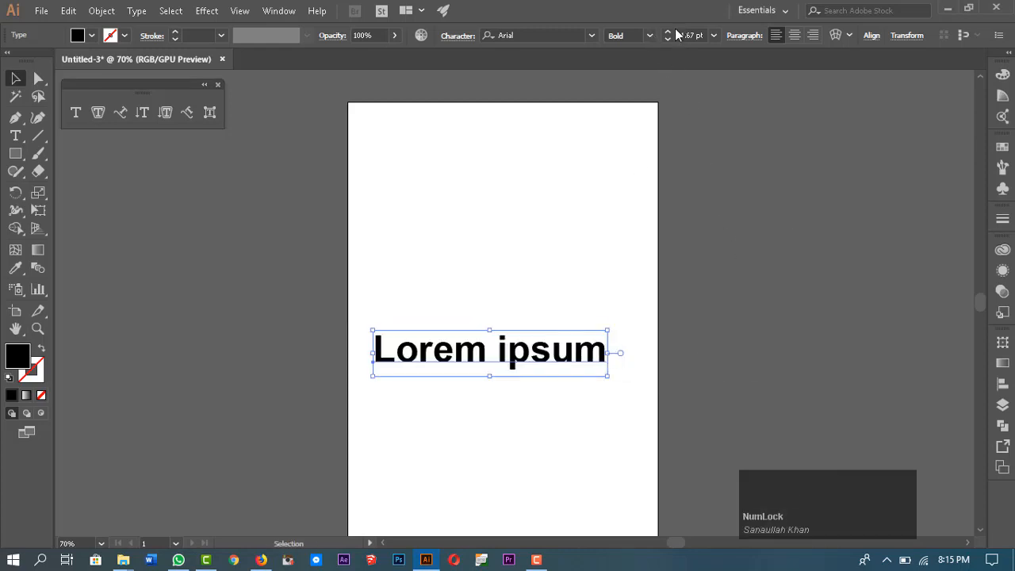
{"action": "left_click", "coordinate": [667, 32]}
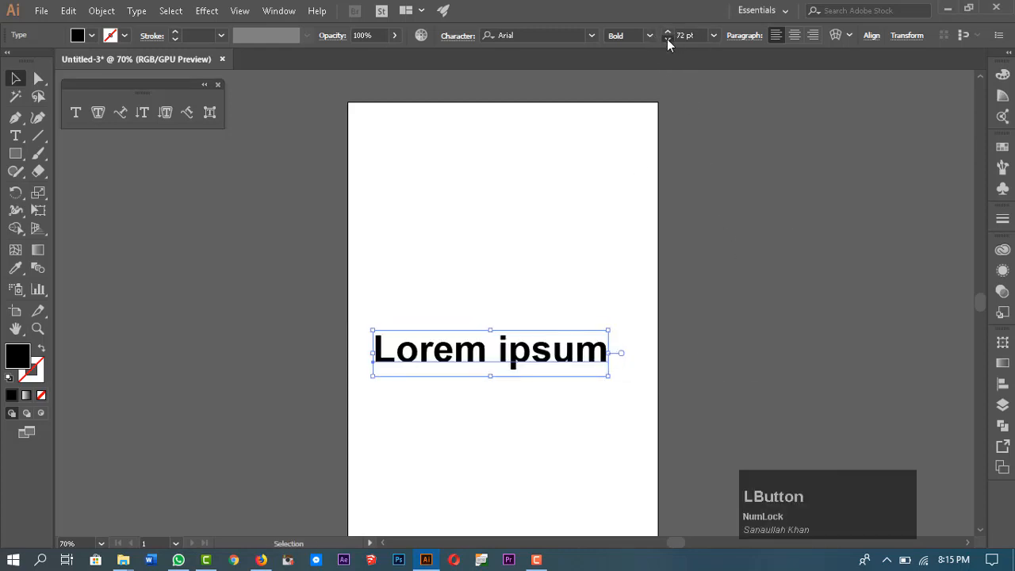
{"action": "left_click", "coordinate": [668, 39]}
{"action": "left_click", "coordinate": [667, 32]}
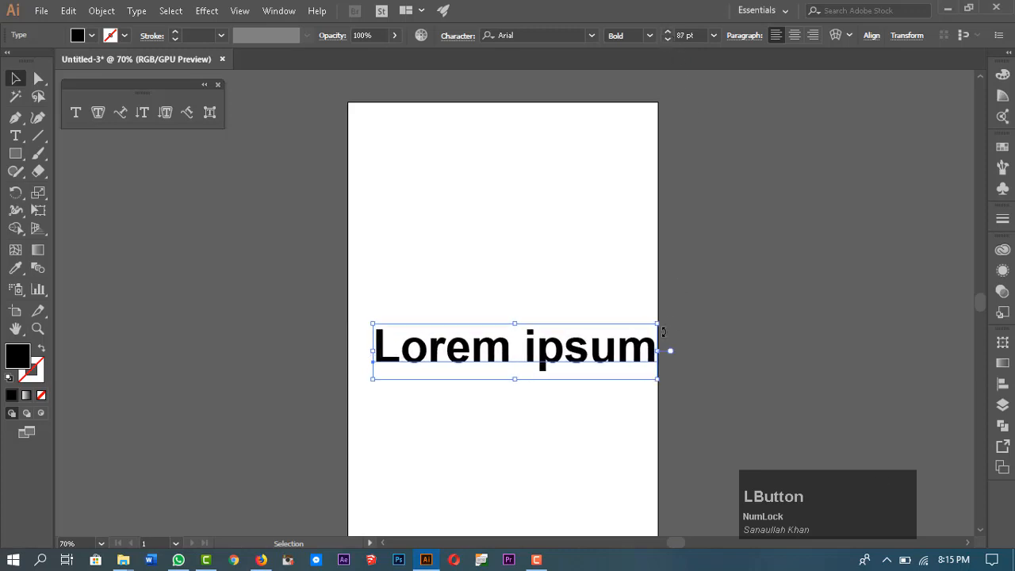
Scale the "Lorem ipsum" text down to about 86 pt and move it up to the artboard's upper part
{"action": "mouse_move", "coordinate": [657, 325]}
{"action": "left_mouse_down"}
{"action": "mouse_move", "coordinate": [646, 326]}
{"action": "mouse_move", "coordinate": [662, 318]}
{"action": "mouse_move", "coordinate": [654, 325]}
{"action": "left_mouse_up"}
{"action": "left_click_drag", "start_coordinate": [615, 354], "coordinate": [611, 215]}
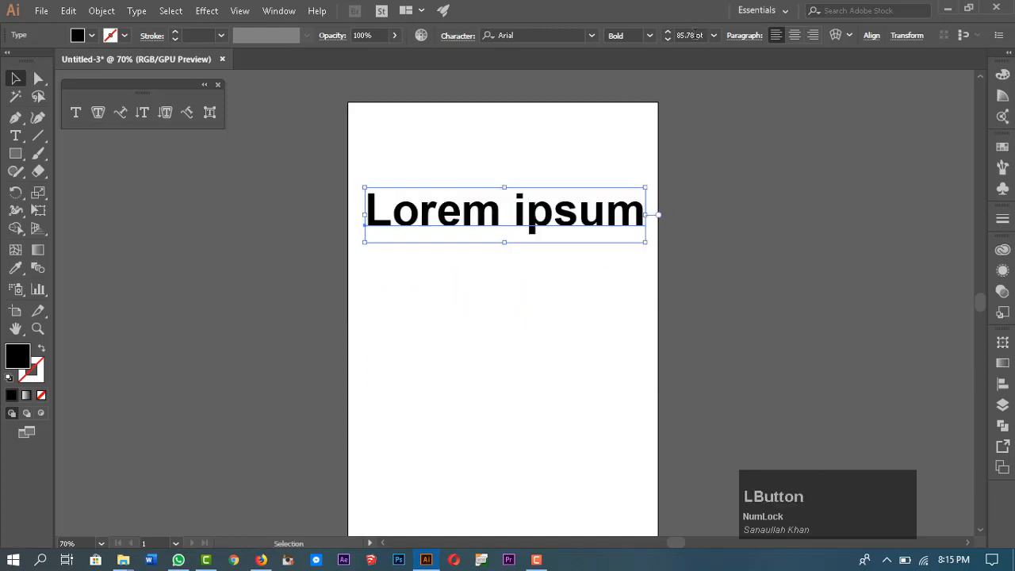
Set the "Lorem ipsum" text's font size to 80 pt, and reduce it to the preset 72 pt
{"action": "left_click", "coordinate": [695, 35]}
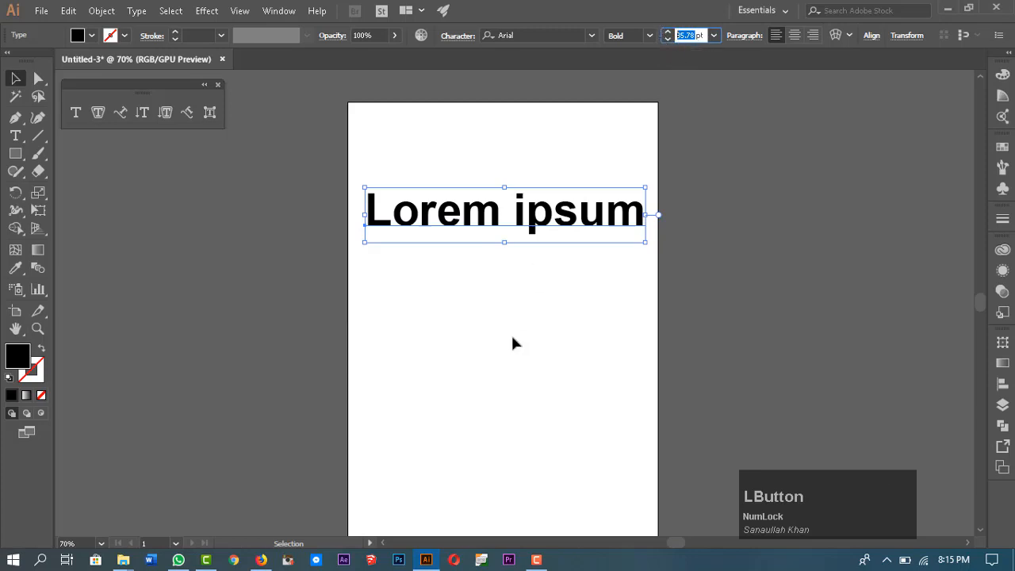
{"action": "type", "text": "80"}
{"action": "key", "text": "Return"}
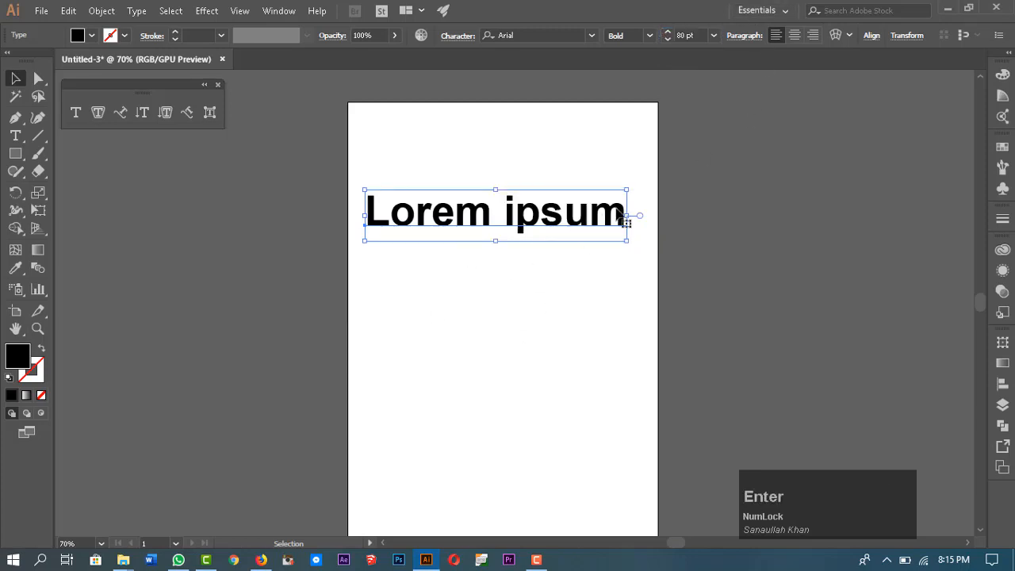
{"action": "left_click", "coordinate": [715, 35]}
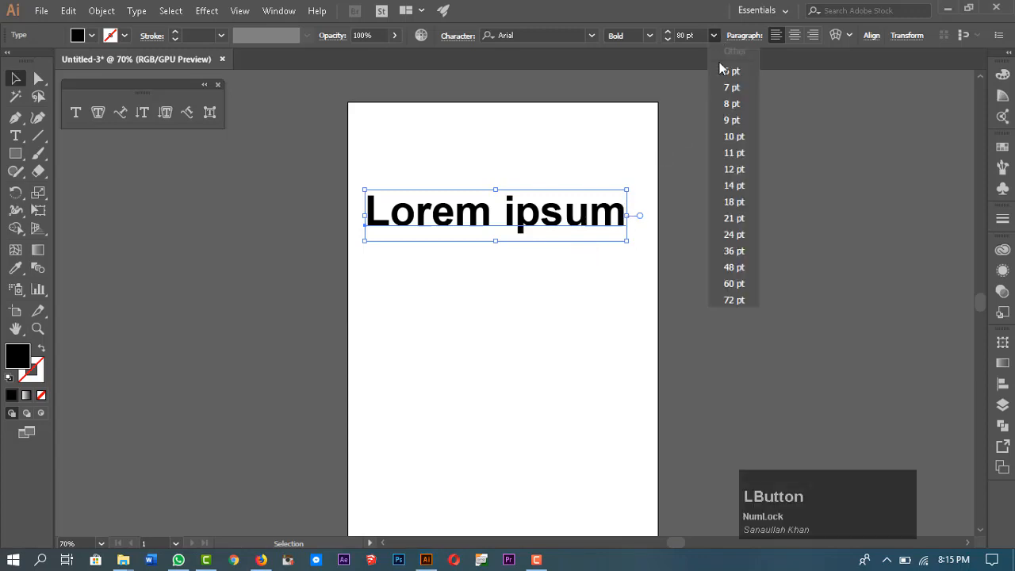
{"action": "left_click", "coordinate": [730, 302]}
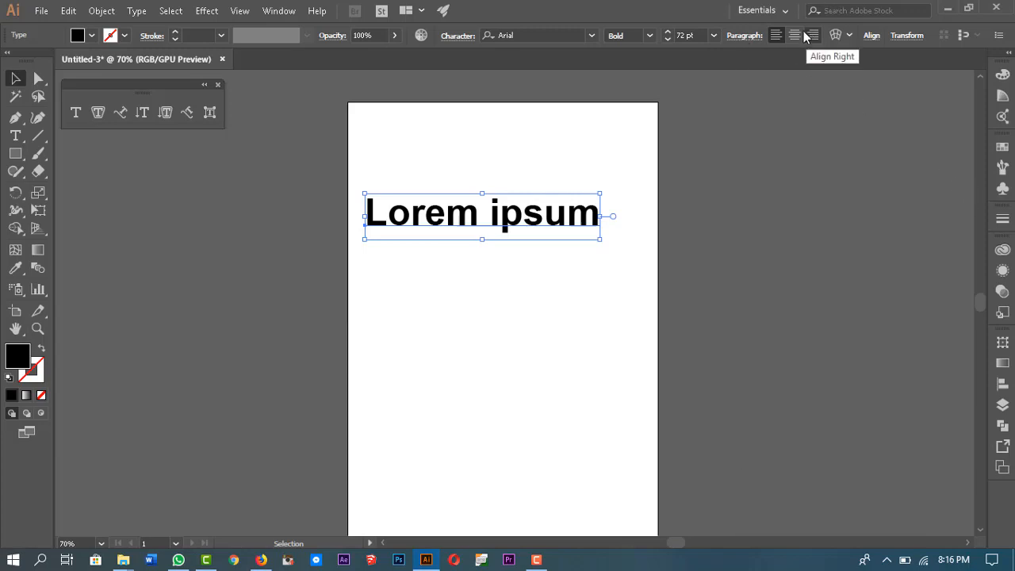
Add a second line reading "second" below "Lorem ipsum" and finish editing the text
{"action": "double_click", "coordinate": [595, 219]}
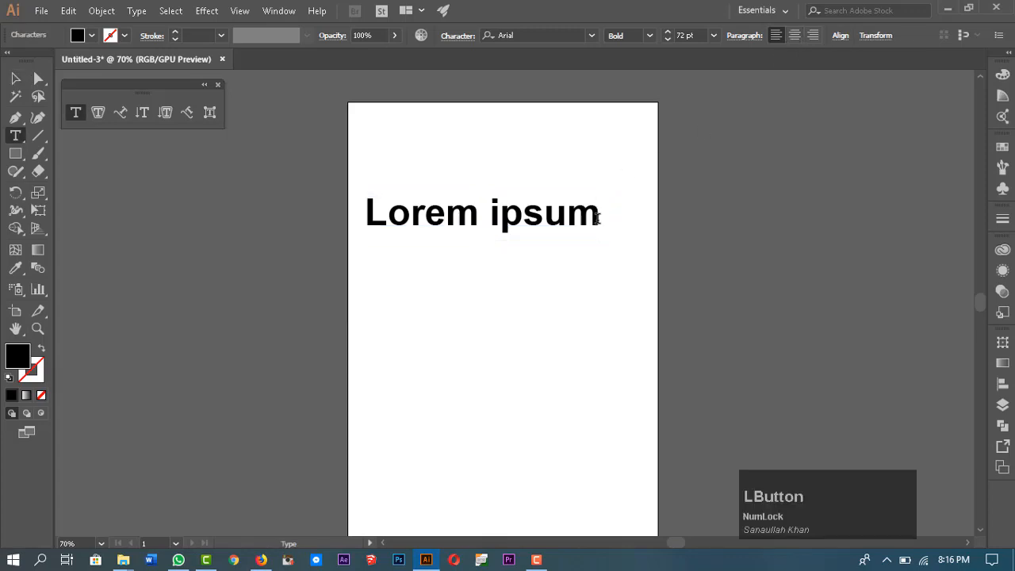
{"action": "key", "text": "Return"}
{"action": "type", "text": "sendo"}
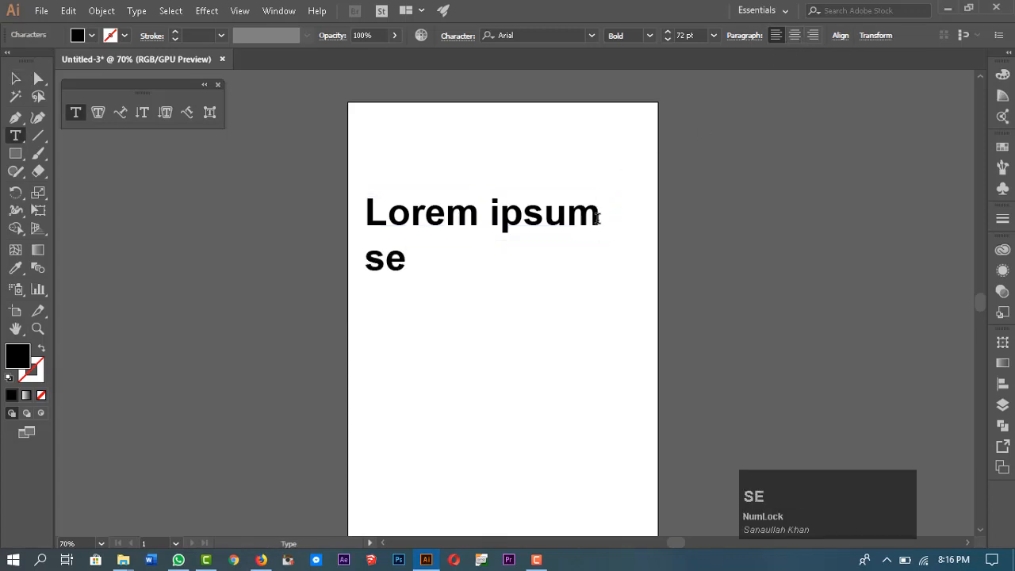
{"action": "key", "text": "BackSpace"}
{"action": "key", "text": "BackSpace"}
{"action": "key", "text": "BackSpace"}
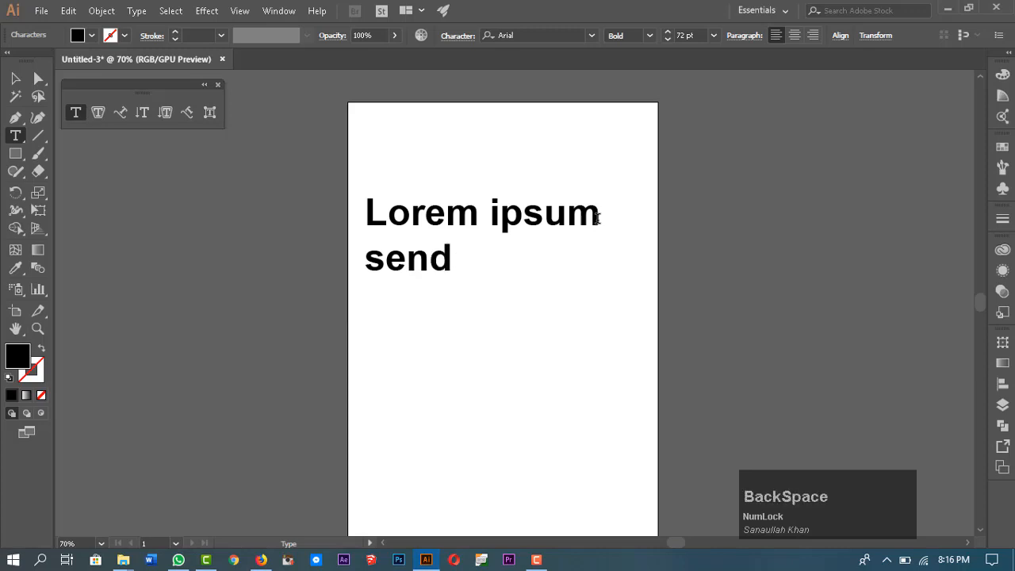
{"action": "type", "text": "cong"}
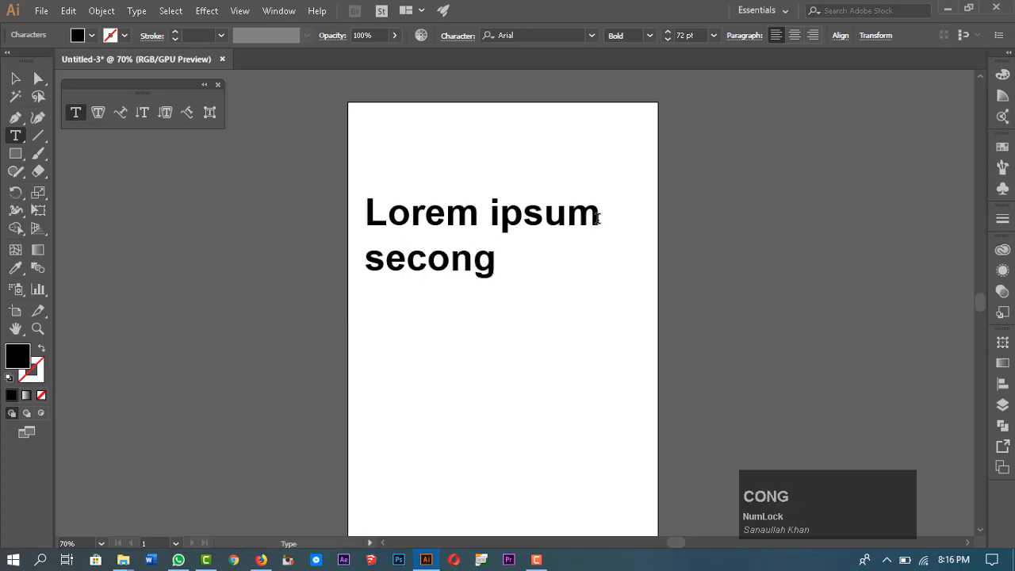
{"action": "key", "text": "BackSpace"}
{"action": "type", "text": "d"}
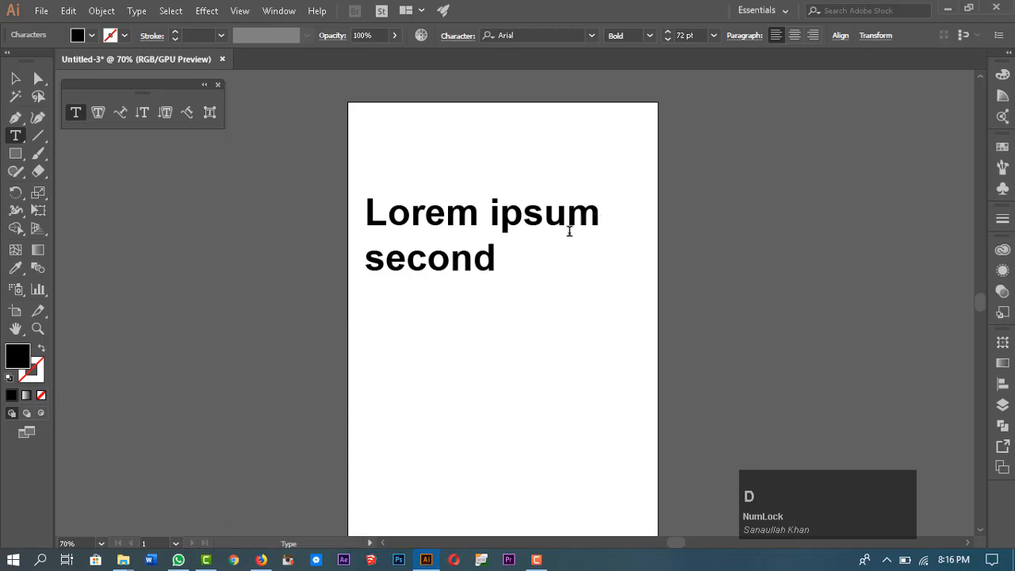
{"action": "left_click", "coordinate": [15, 78]}
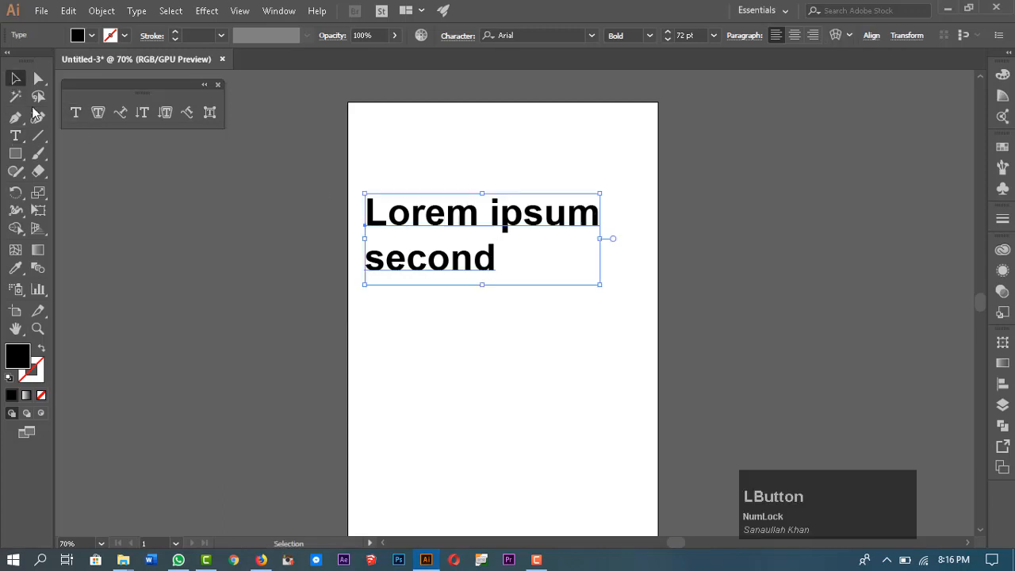
Try centre and right paragraph alignment on the two-line text, and return it to left alignment in the artboard's upper part
{"action": "left_click", "coordinate": [795, 36]}
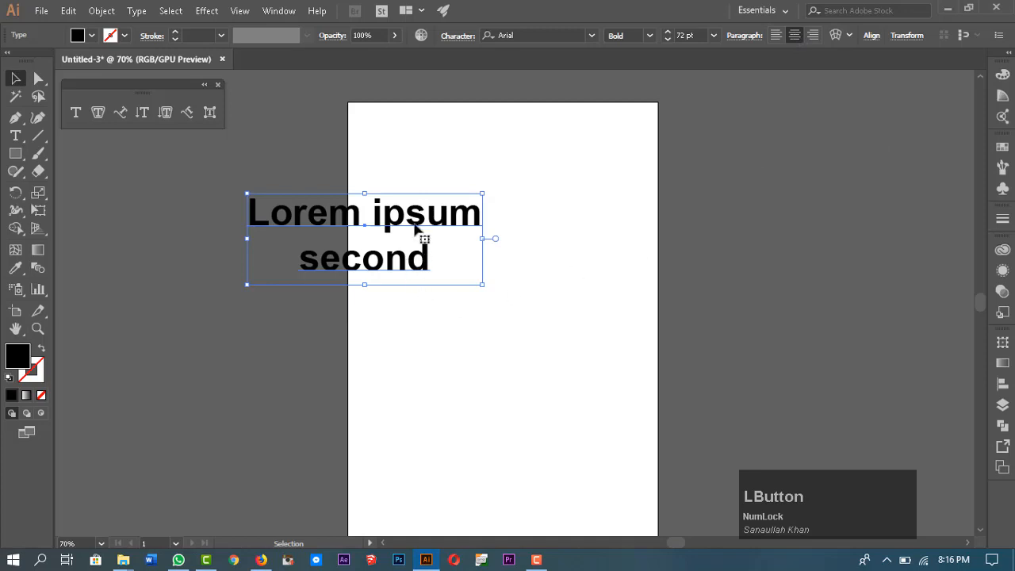
{"action": "left_click_drag", "start_coordinate": [419, 226], "coordinate": [537, 189]}
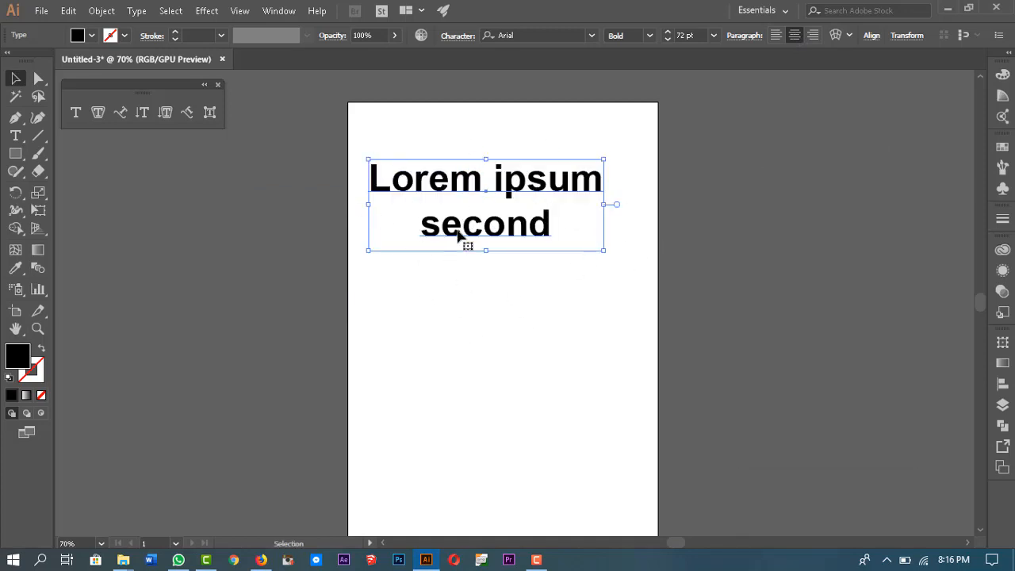
{"action": "left_click", "coordinate": [813, 35]}
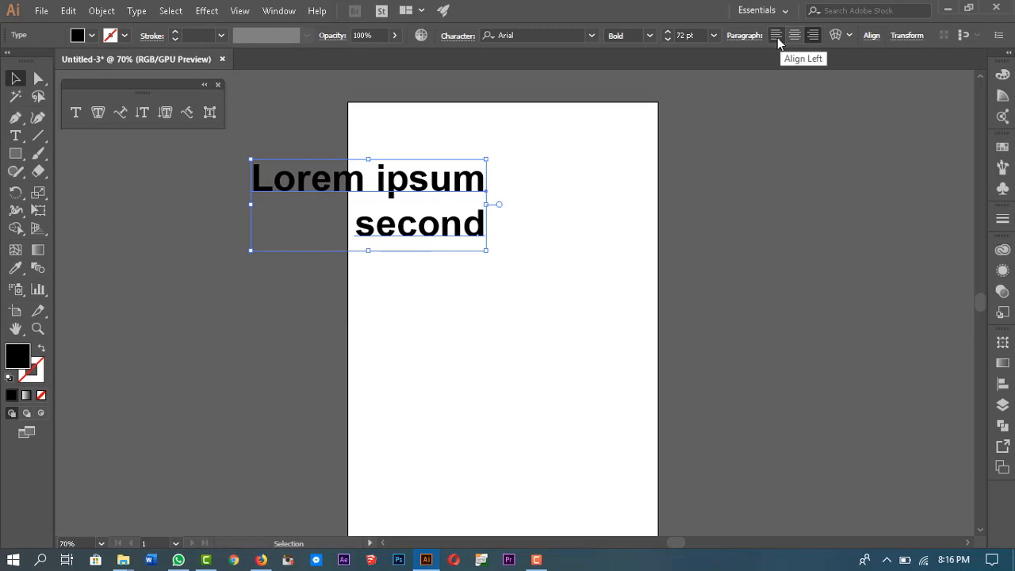
{"action": "left_click", "coordinate": [776, 38]}
{"action": "left_click_drag", "start_coordinate": [624, 195], "coordinate": [527, 201]}
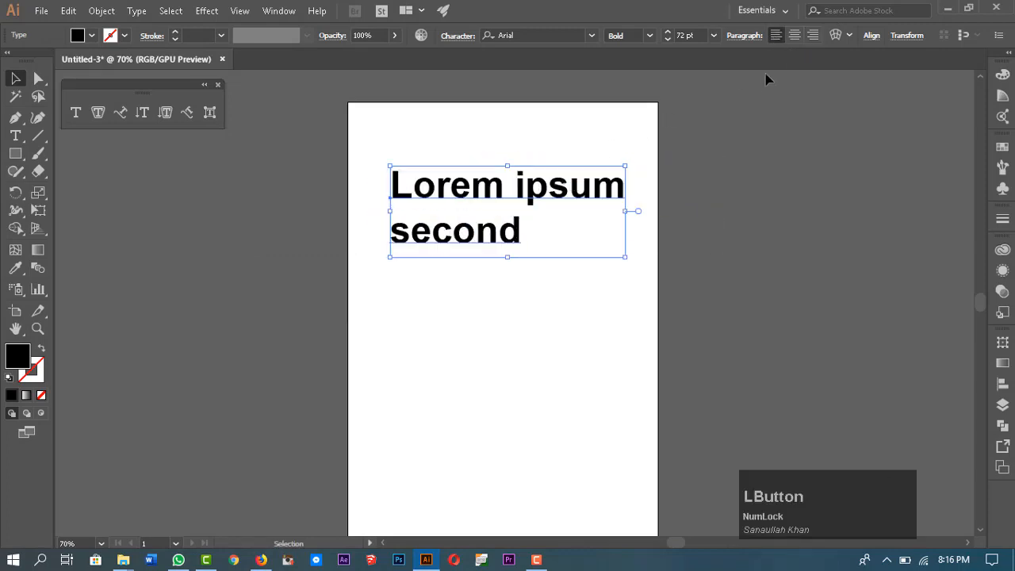
View the object alignment options and the character settings available for the selected text
{"action": "left_click", "coordinate": [871, 37]}
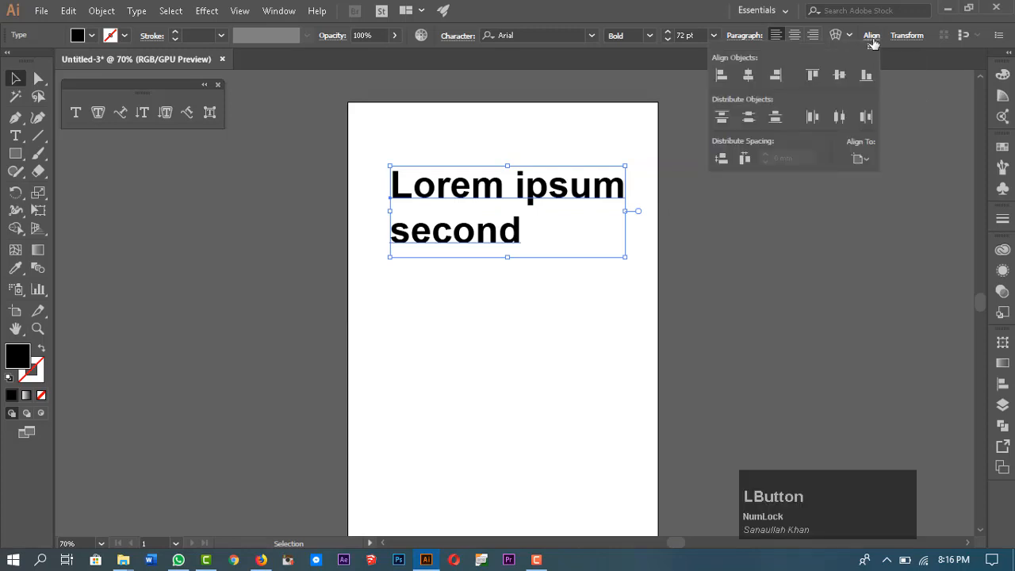
{"action": "left_click", "coordinate": [872, 40]}
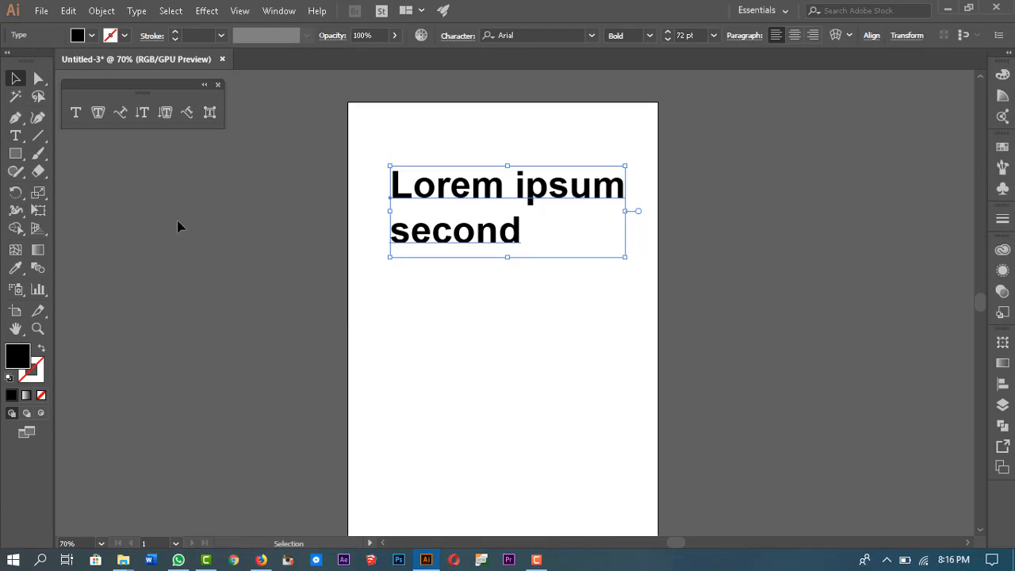
{"action": "left_click", "coordinate": [455, 36]}
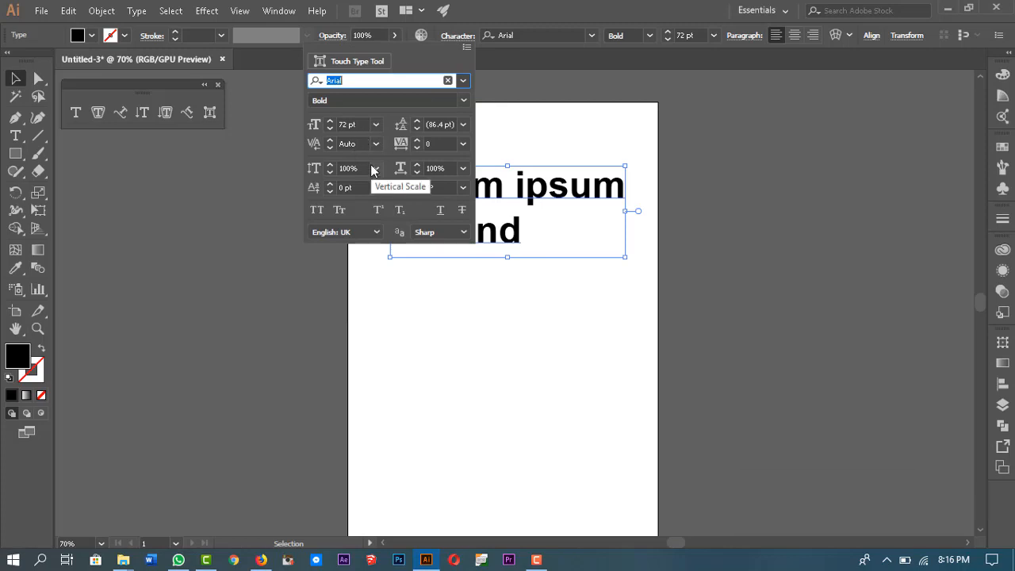
Open the floating Character panel and place it beside the artboard
{"action": "left_click", "coordinate": [274, 17]}
{"action": "left_click", "coordinate": [274, 14]}
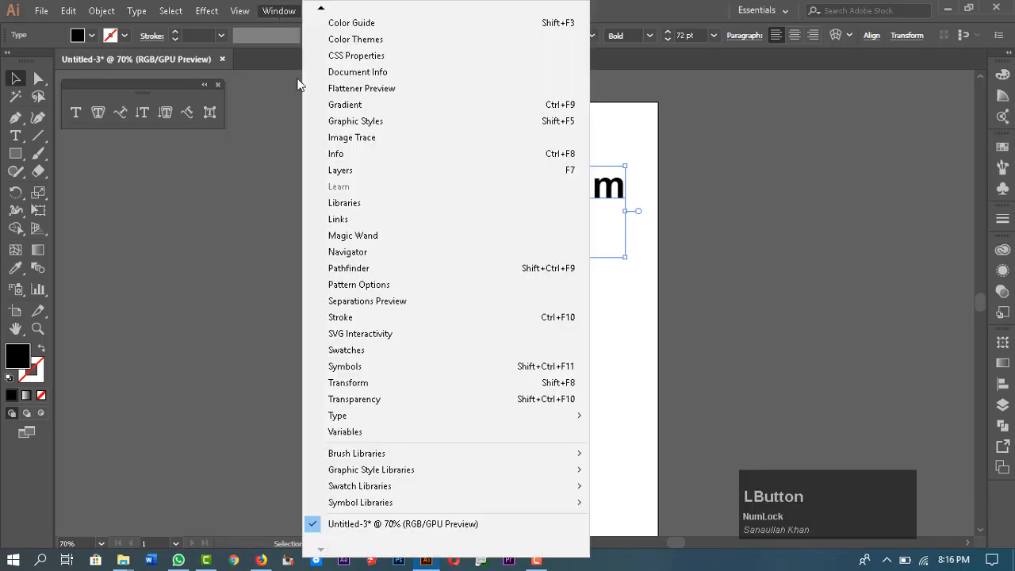
{"action": "mouse_move", "coordinate": [428, 417]}
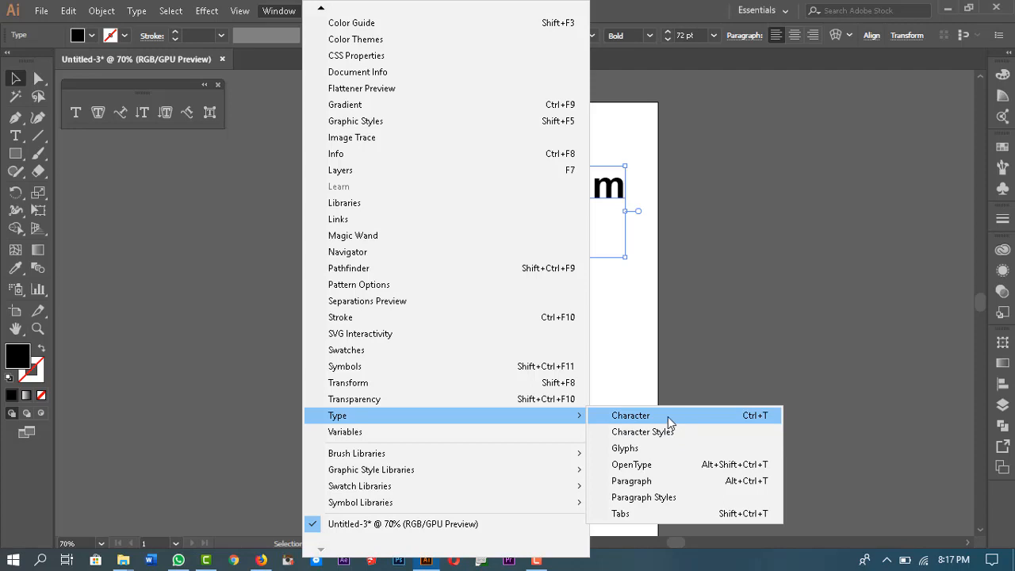
{"action": "left_click", "coordinate": [737, 422]}
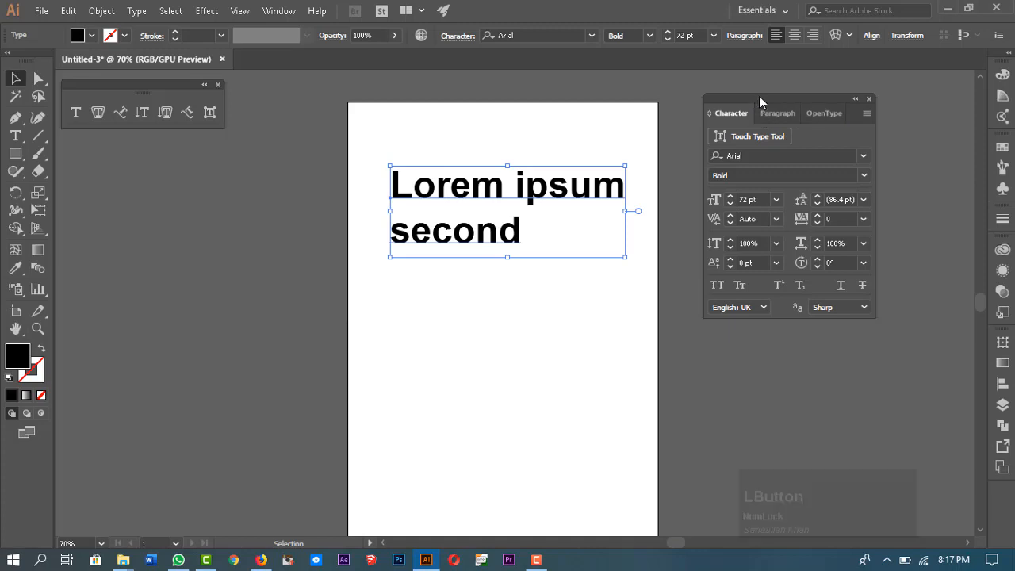
{"action": "left_click_drag", "start_coordinate": [761, 97], "coordinate": [749, 95]}
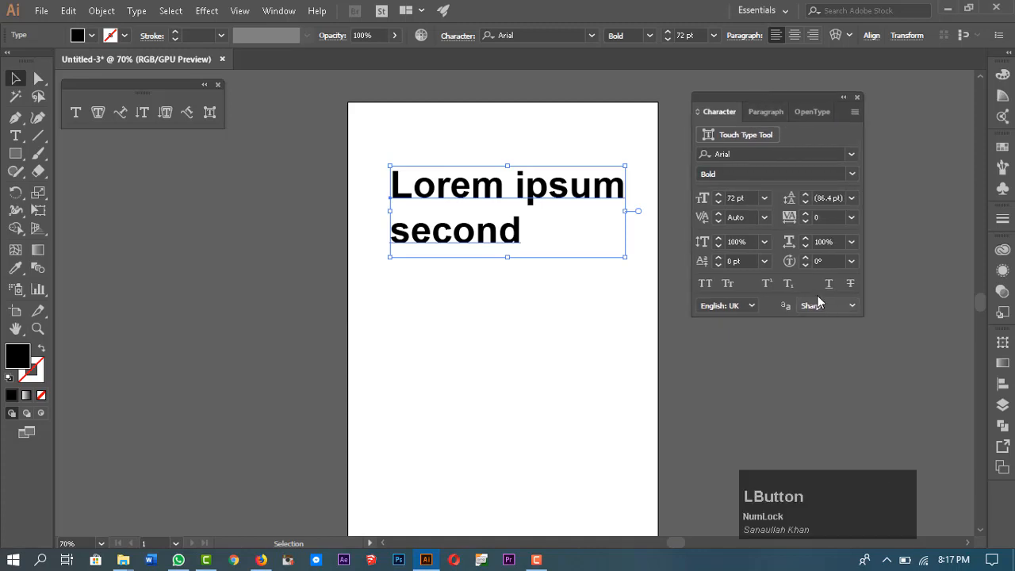
Hide the Character panel's additional options and show them again
{"action": "left_click", "coordinate": [855, 111]}
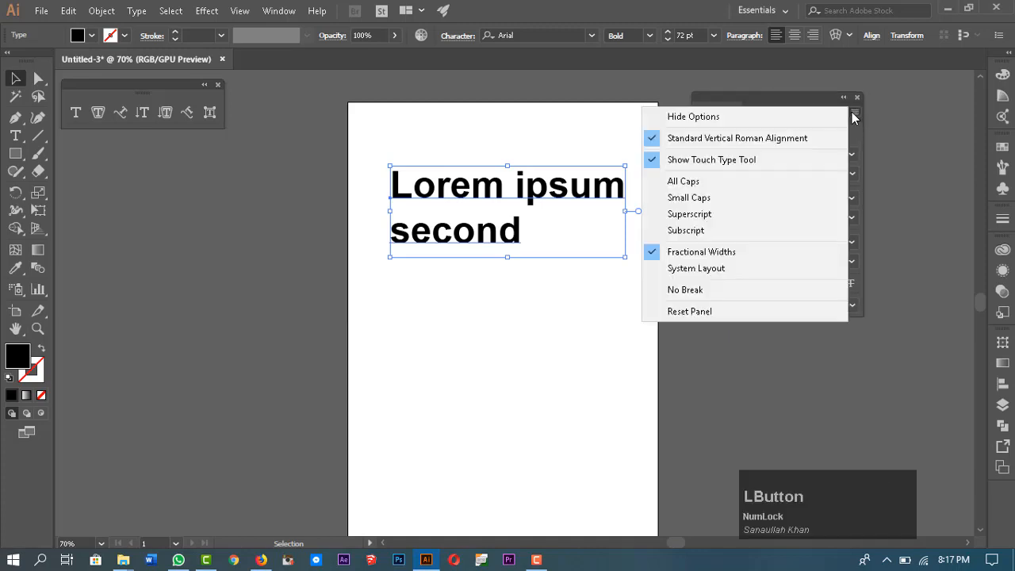
{"action": "left_click", "coordinate": [781, 125]}
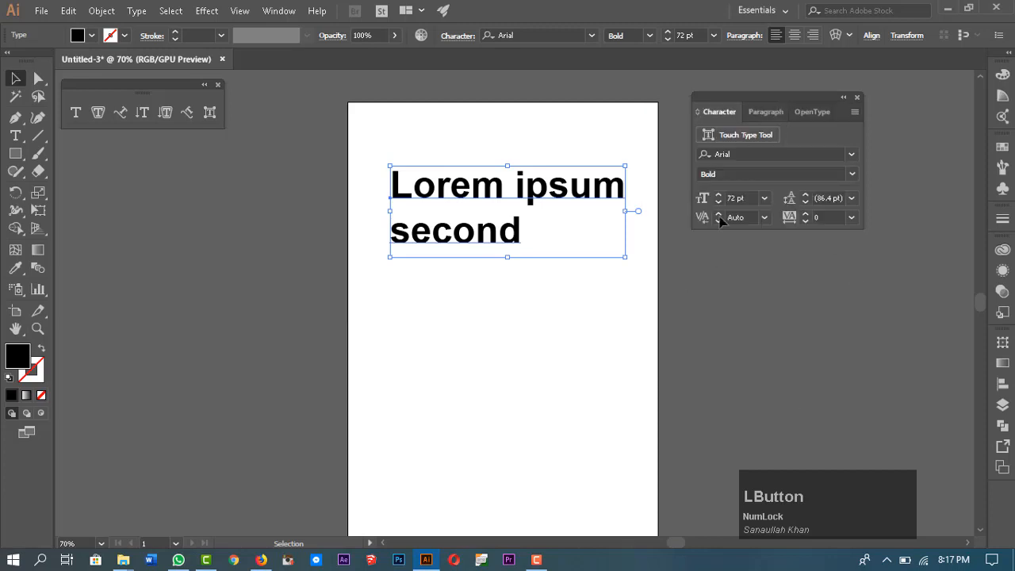
{"action": "left_click", "coordinate": [855, 112]}
{"action": "left_click", "coordinate": [854, 113]}
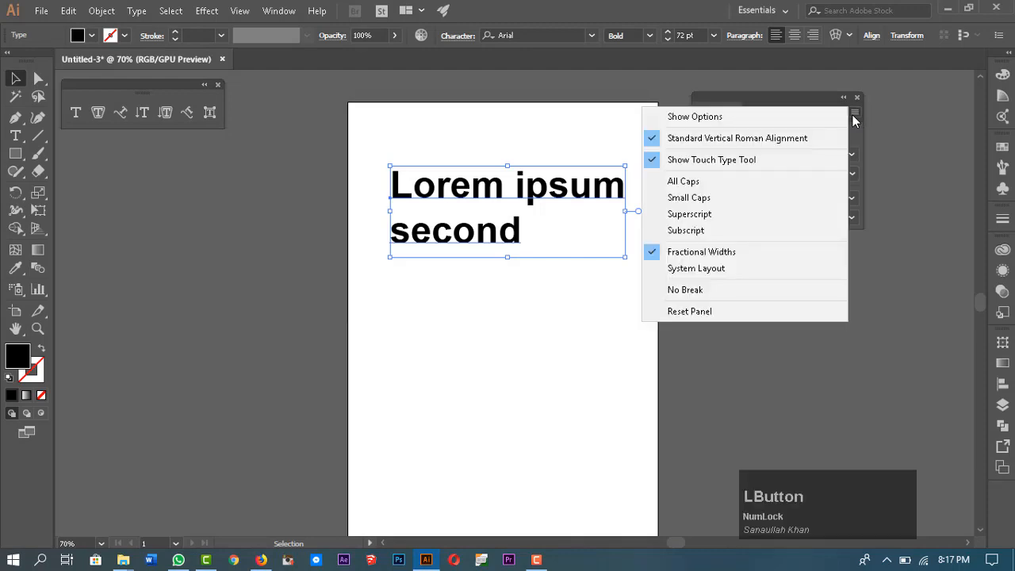
{"action": "left_click", "coordinate": [699, 117]}
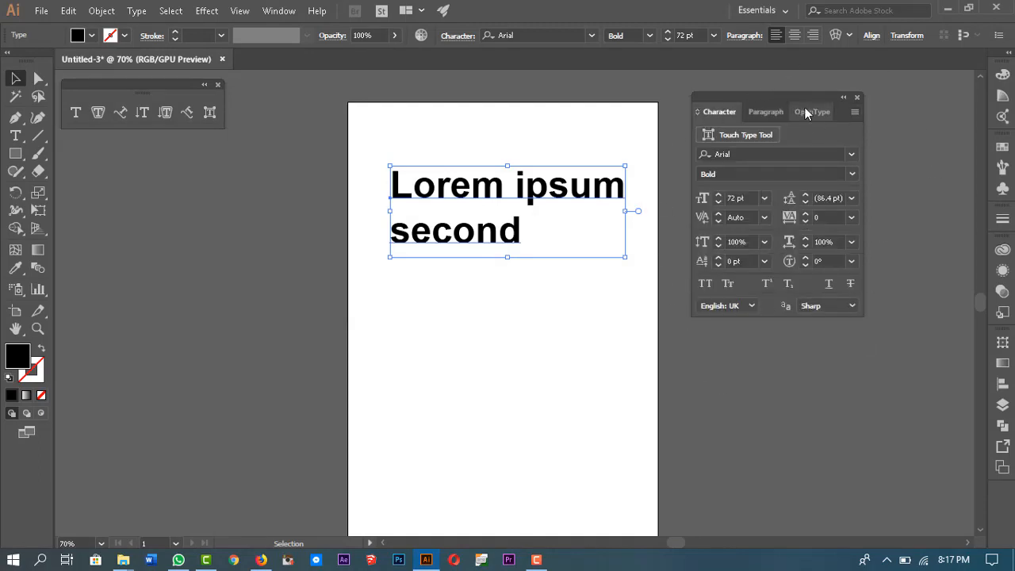
Move the Character panel farther from the artboard and set the text's font family to Aganè S
{"action": "left_click_drag", "start_coordinate": [804, 95], "coordinate": [859, 113]}
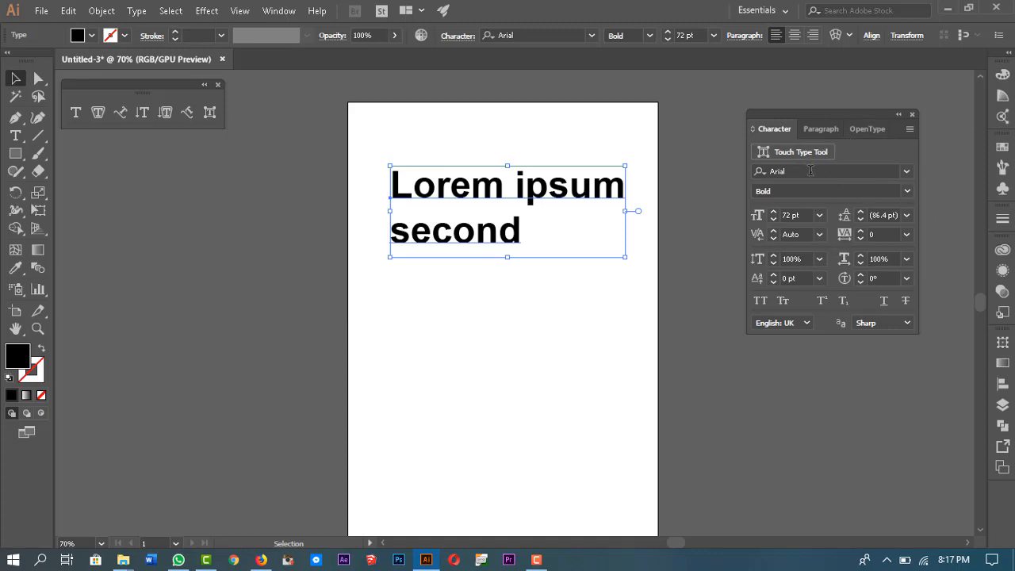
{"action": "left_click", "coordinate": [533, 34]}
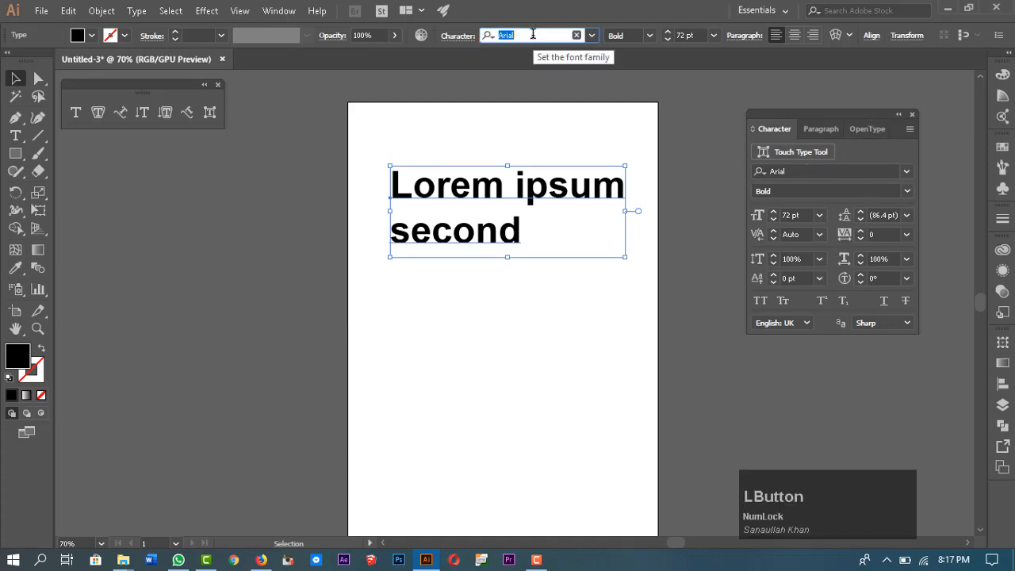
{"action": "left_click", "coordinate": [907, 174]}
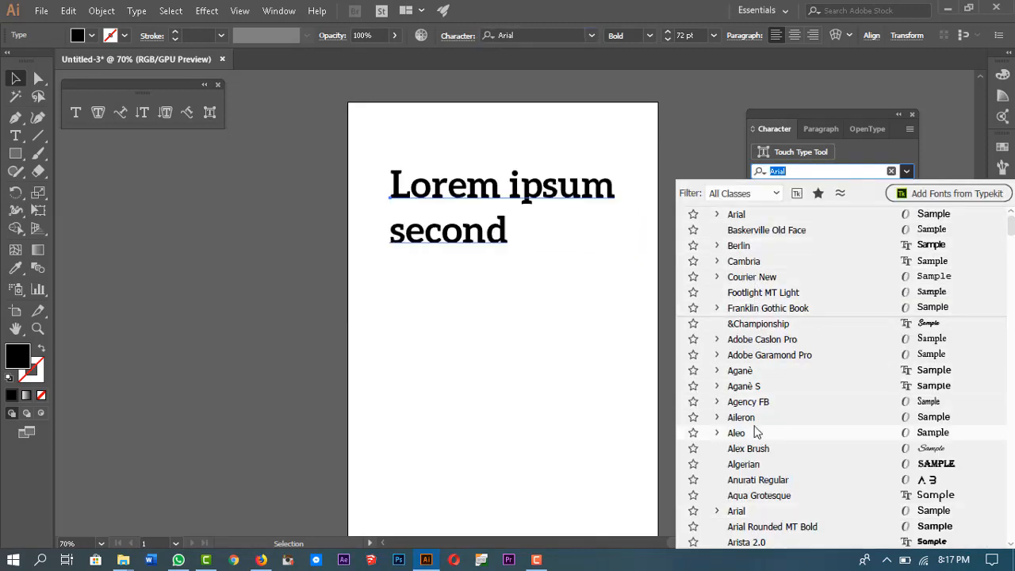
{"action": "left_click", "coordinate": [748, 386]}
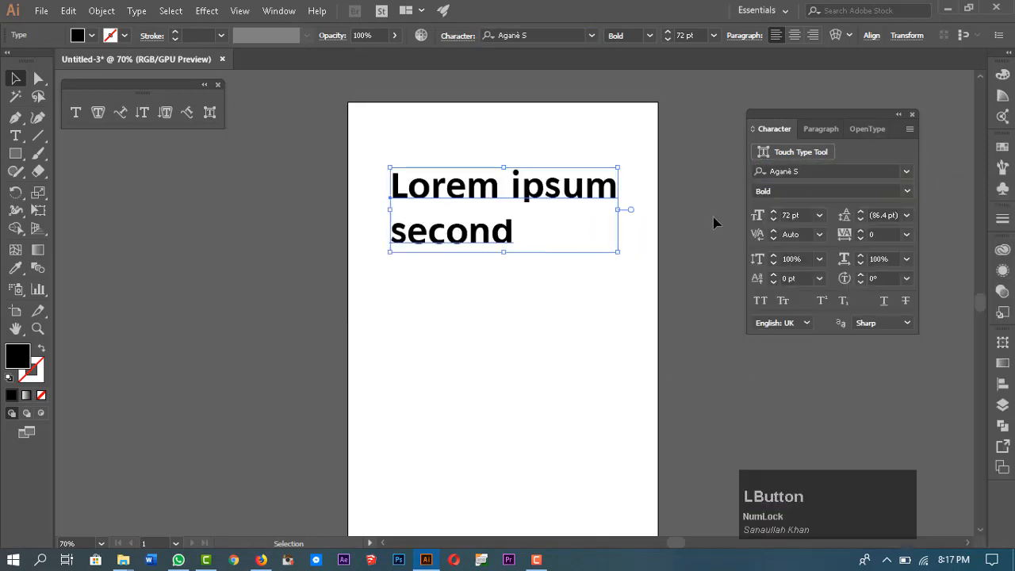
Cycle the text through neighbouring font families such as Agency FB and Adobe Garamond Pro, ending on Aileron
{"action": "left_click", "coordinate": [822, 170]}
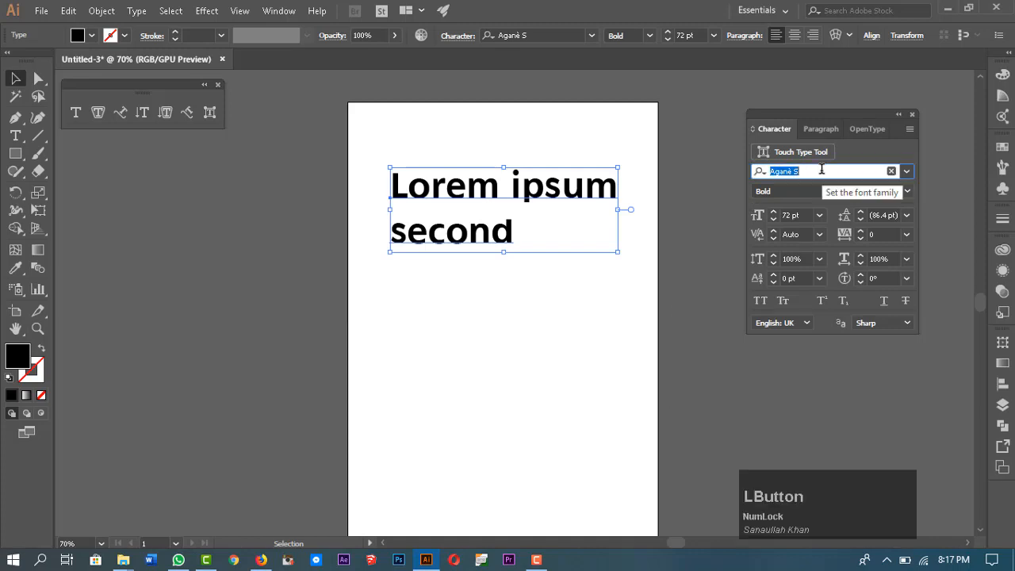
{"action": "key", "text": "Down"}
{"action": "key", "text": "Down"}
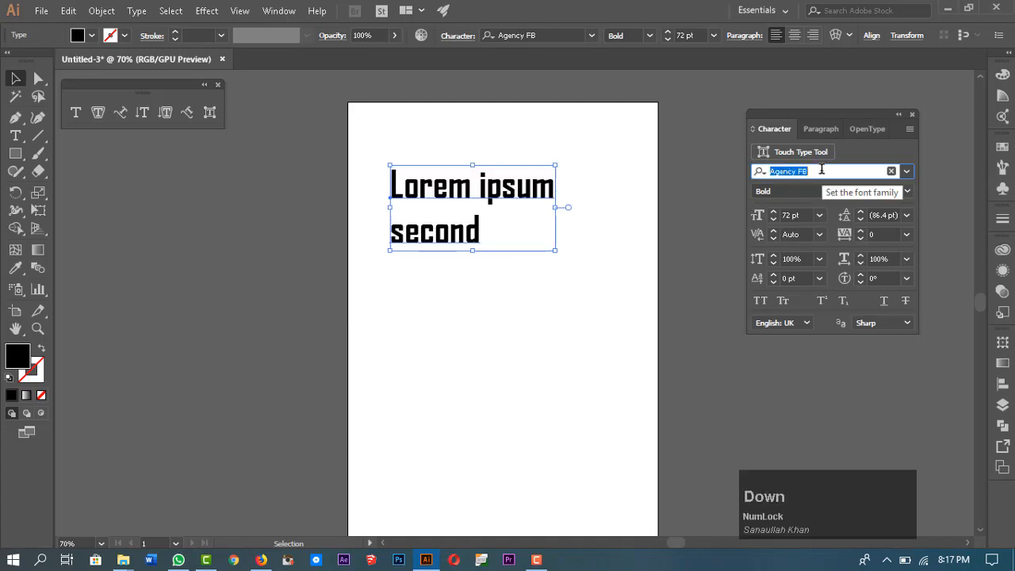
{"action": "key", "text": "Up"}
{"action": "key", "text": "Up"}
{"action": "key", "text": "Up"}
{"action": "key", "text": "Up"}
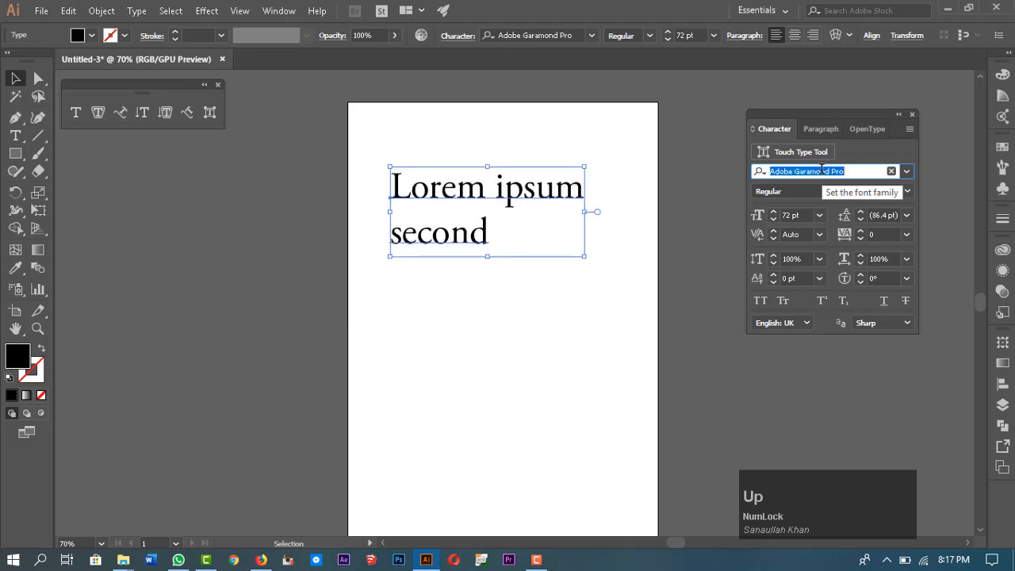
{"action": "key", "text": "Down"}
{"action": "key", "text": "Down"}
{"action": "key", "text": "Down"}
{"action": "key", "text": "Down"}
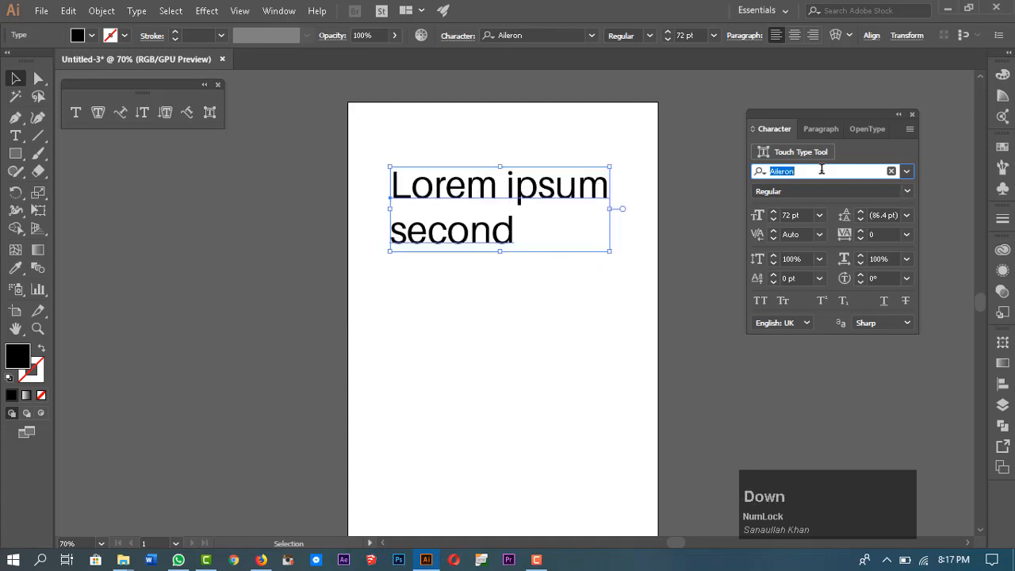
Try the Thin, SemiBold and Bold styles of Aileron on the text, ending on Bold
{"action": "left_click", "coordinate": [908, 192]}
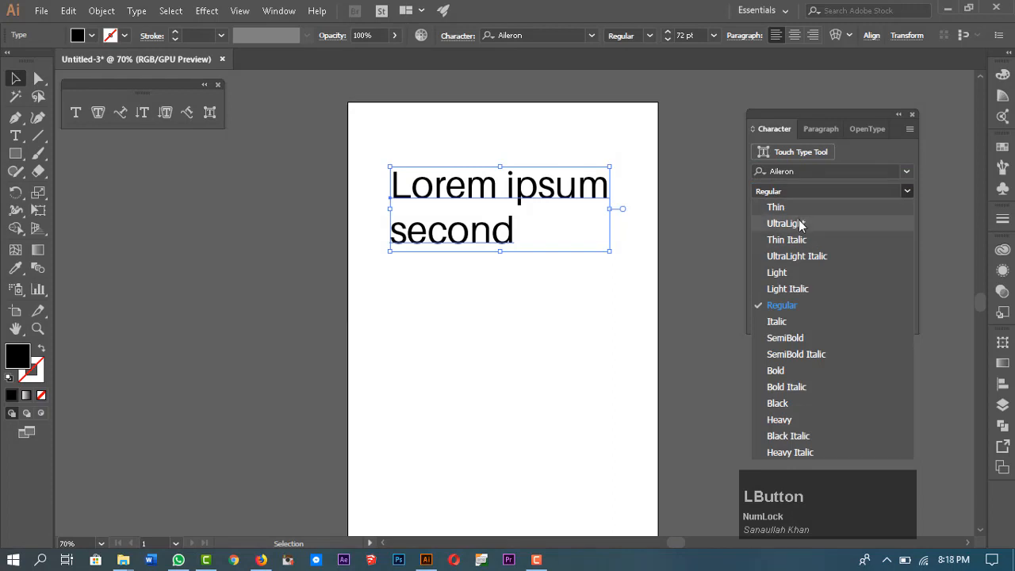
{"action": "left_click", "coordinate": [781, 207]}
{"action": "left_click", "coordinate": [908, 194]}
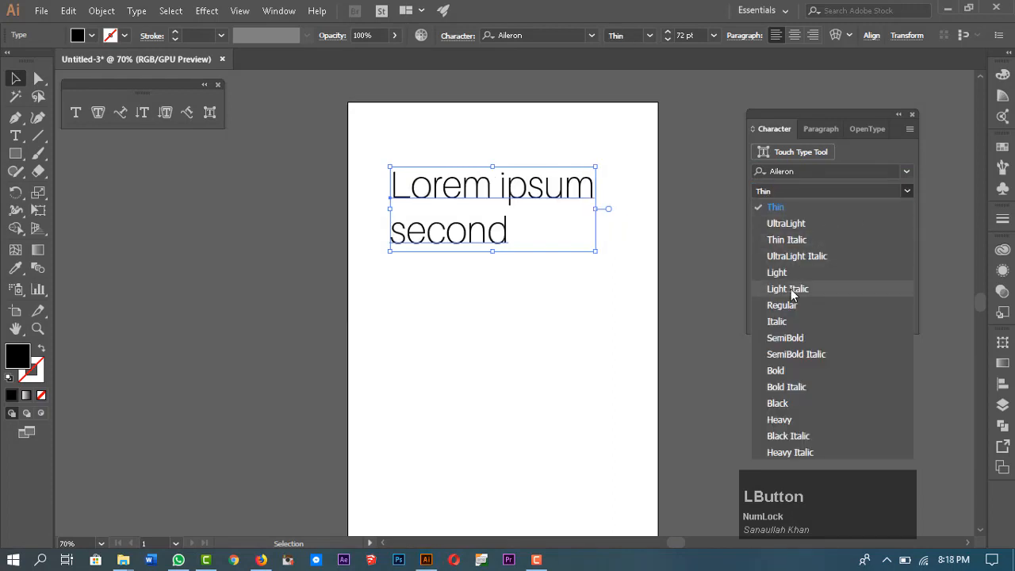
{"action": "left_click", "coordinate": [825, 338]}
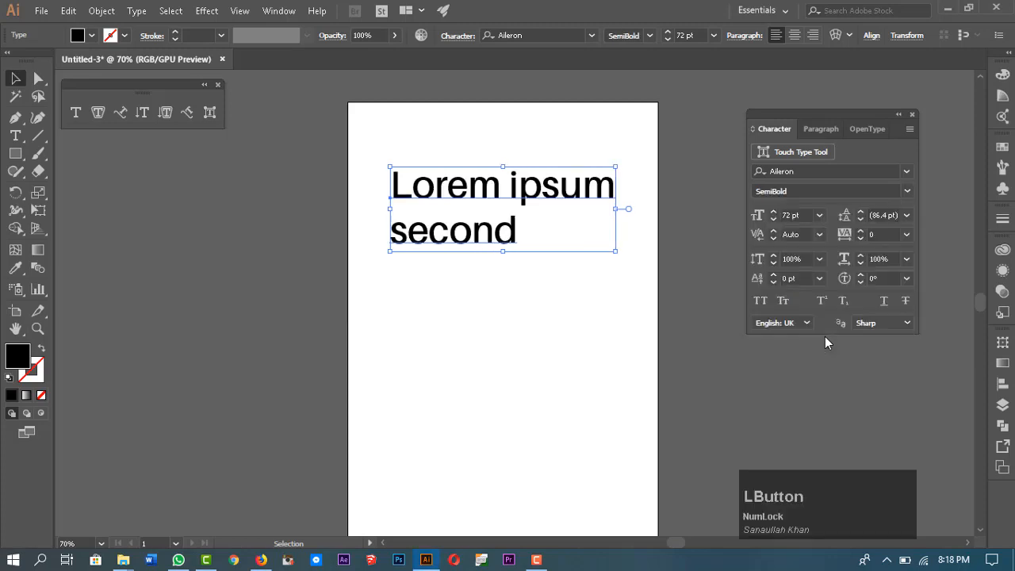
{"action": "left_click", "coordinate": [912, 190]}
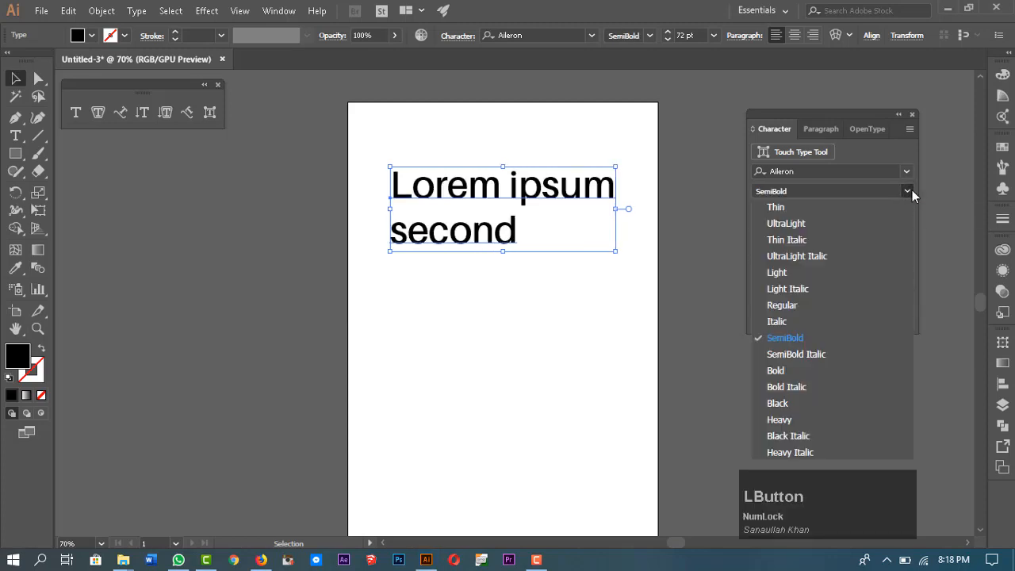
{"action": "left_click", "coordinate": [802, 371]}
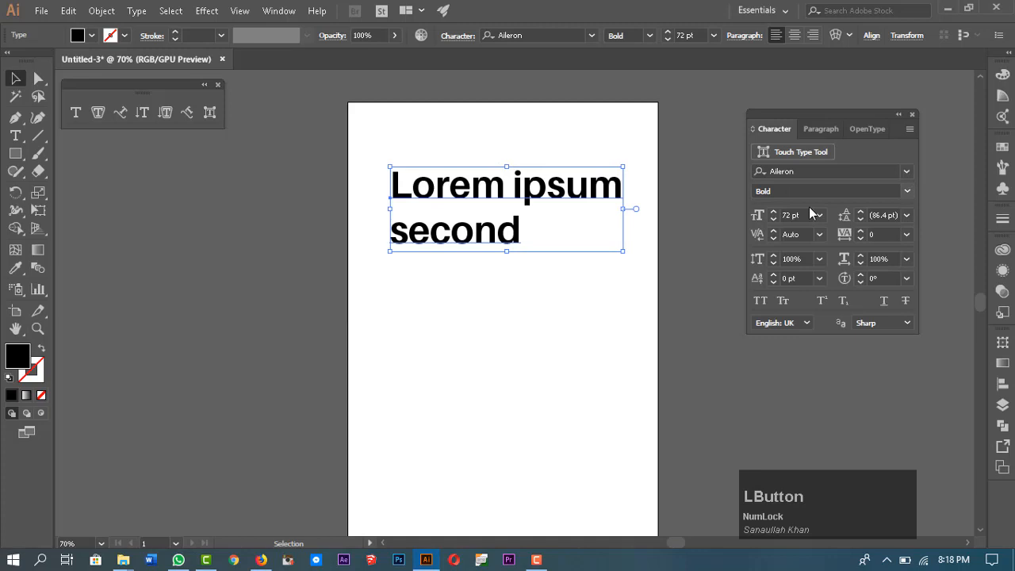
{"action": "left_click", "coordinate": [909, 191]}
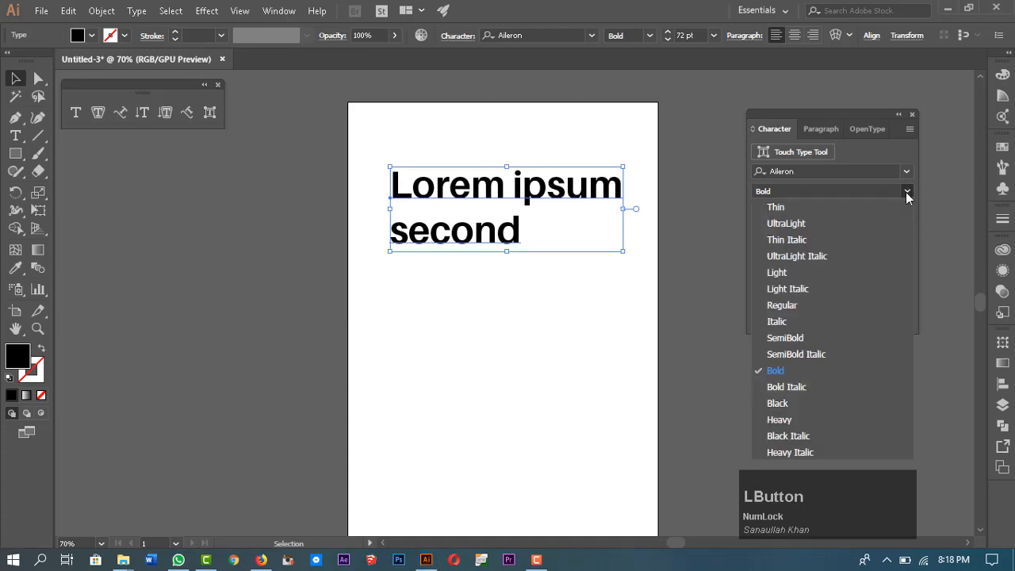
{"action": "left_click", "coordinate": [803, 207]}
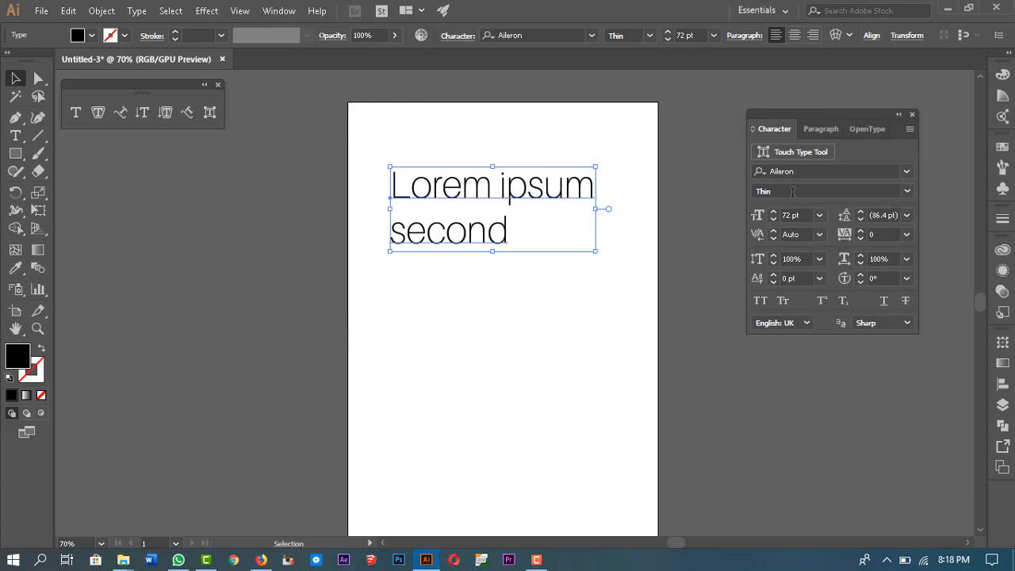
{"action": "left_click", "coordinate": [907, 191]}
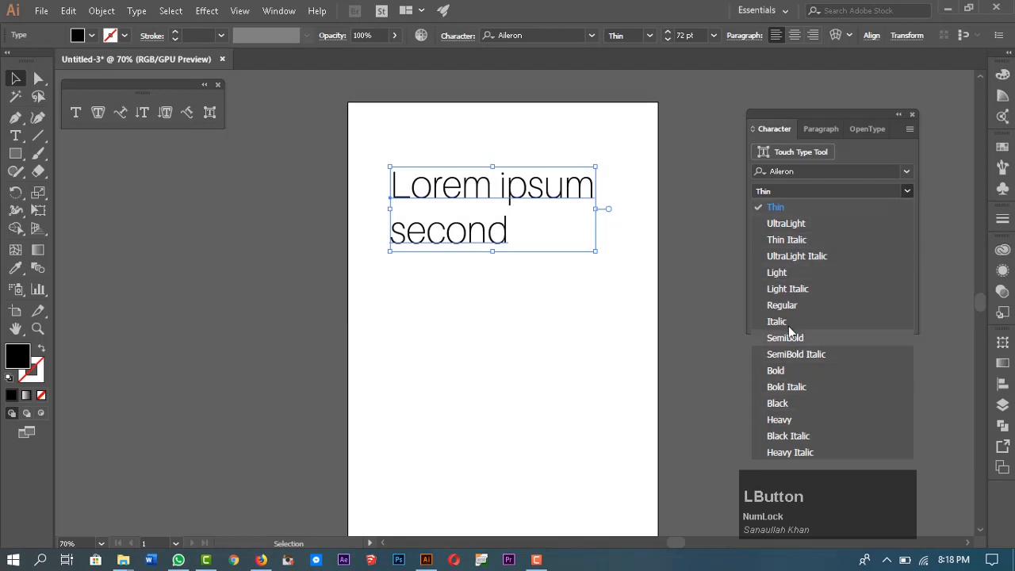
{"action": "left_click", "coordinate": [808, 370]}
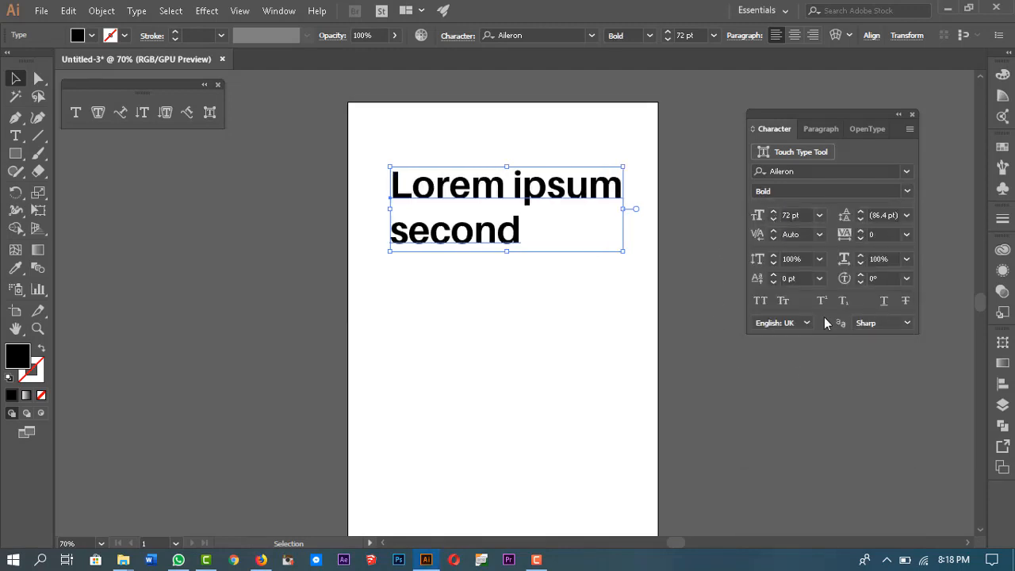
Step the text's font size up and down, ending at 82 pt, and set its leading to Auto
{"action": "left_click", "coordinate": [774, 212]}
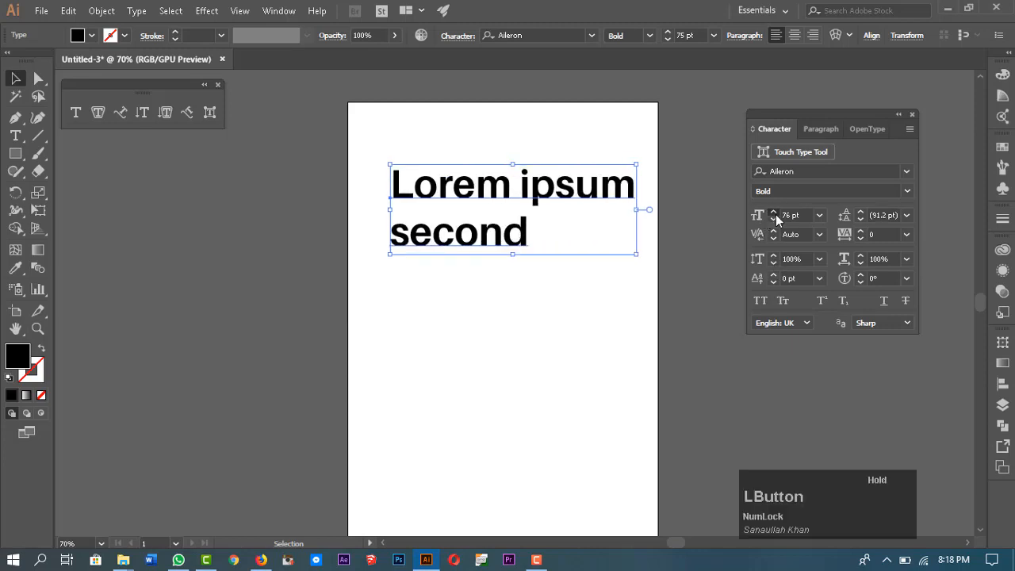
{"action": "left_click", "coordinate": [700, 34]}
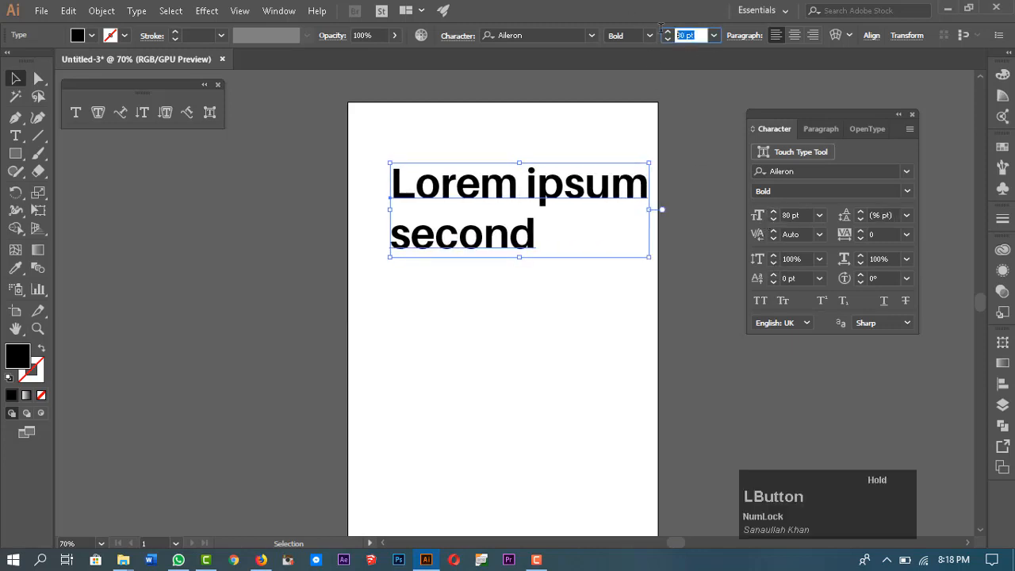
{"action": "left_click", "coordinate": [775, 220]}
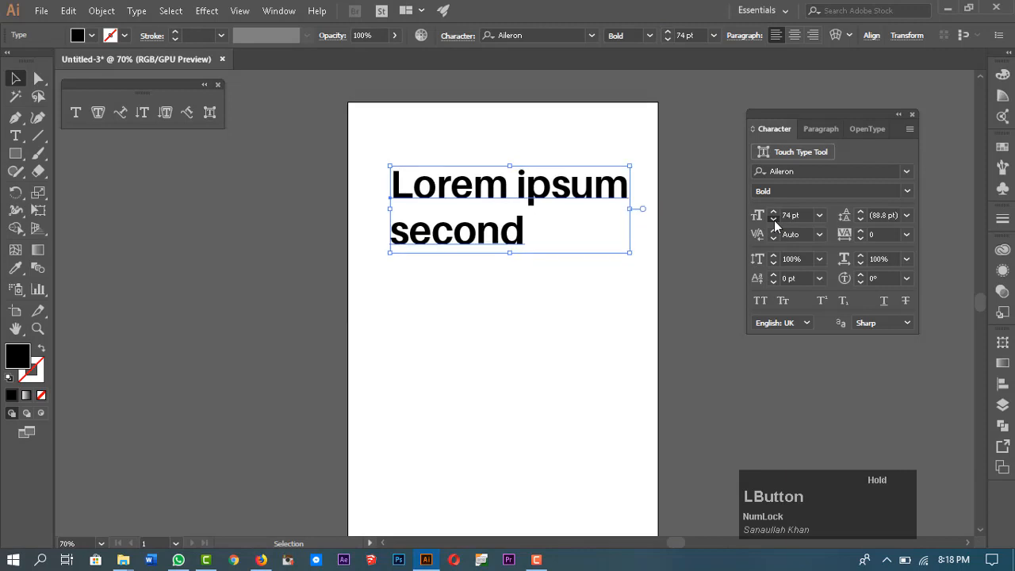
{"action": "left_click", "coordinate": [773, 214]}
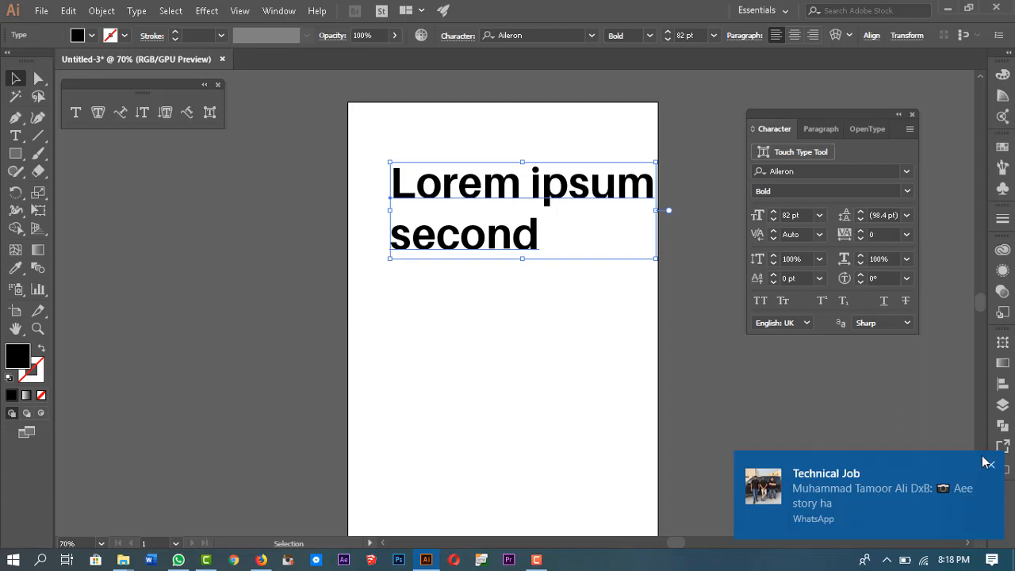
{"action": "left_click", "coordinate": [993, 467]}
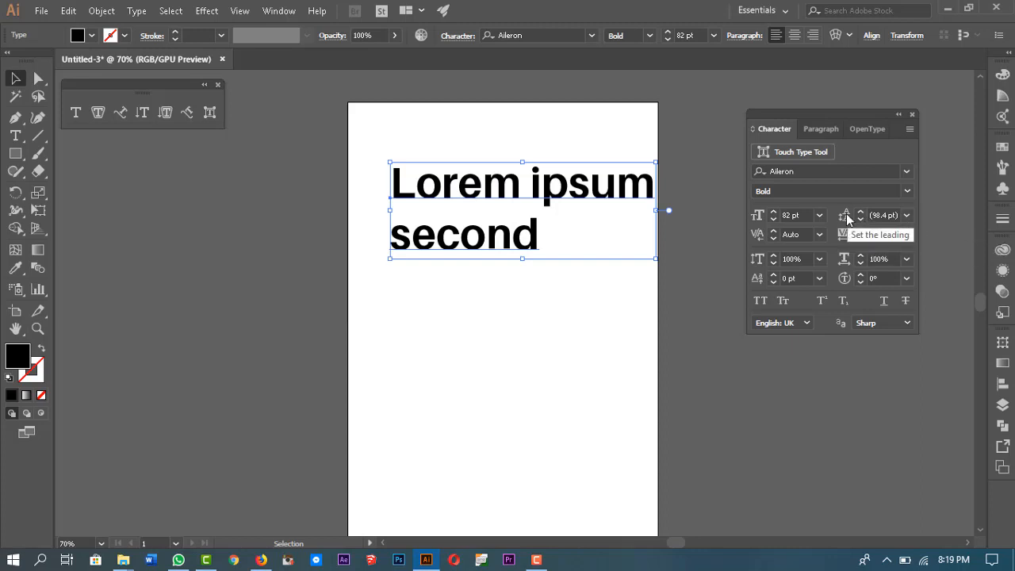
{"action": "left_click", "coordinate": [906, 215]}
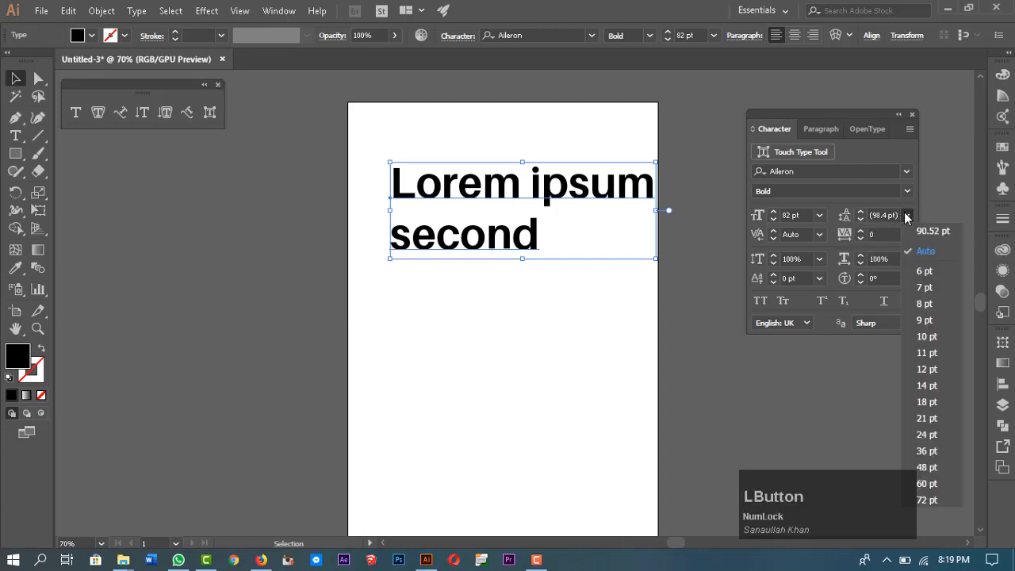
{"action": "left_click", "coordinate": [937, 251]}
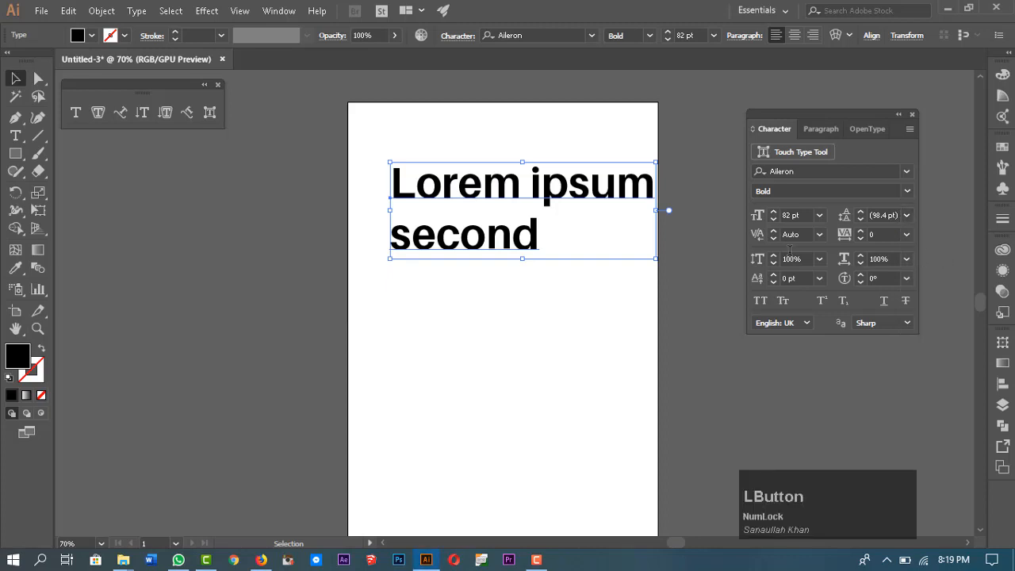
Set the font size to 72 pt, enlarge it to 92 pt and shift the text toward the artboard's left edge
{"action": "left_click", "coordinate": [820, 215]}
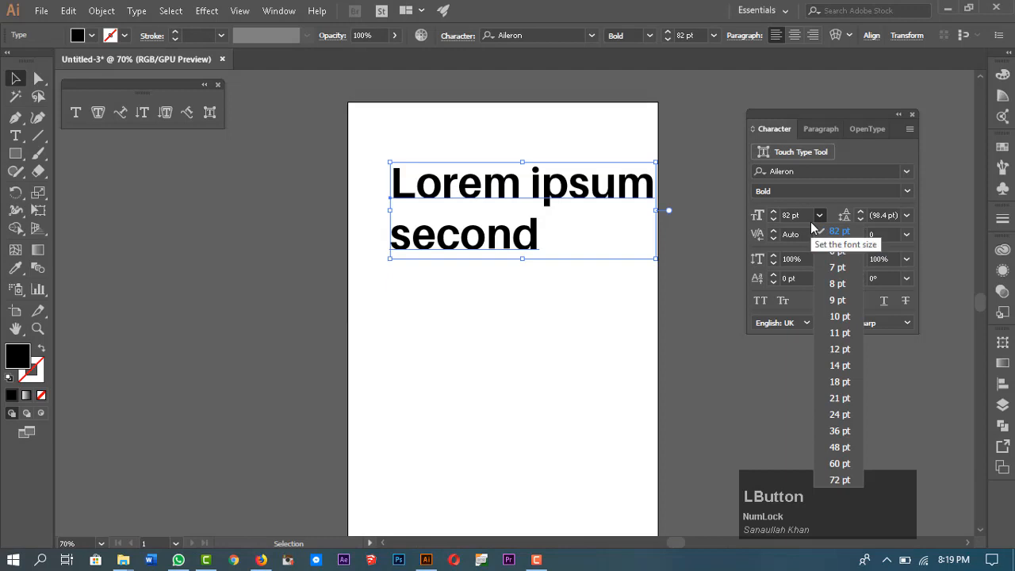
{"action": "left_click", "coordinate": [840, 479]}
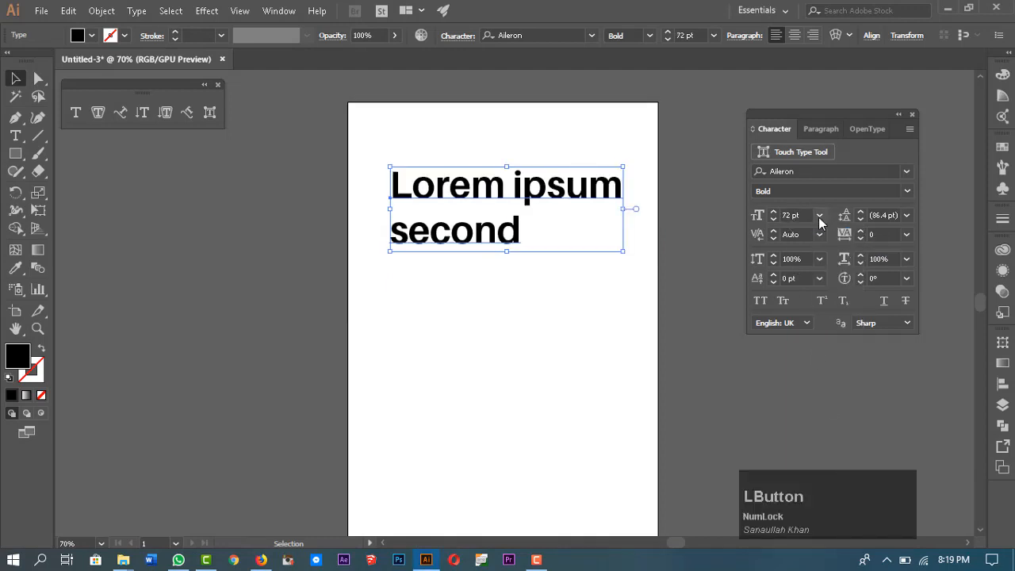
{"action": "left_click_drag", "start_coordinate": [776, 214], "coordinate": [778, 216]}
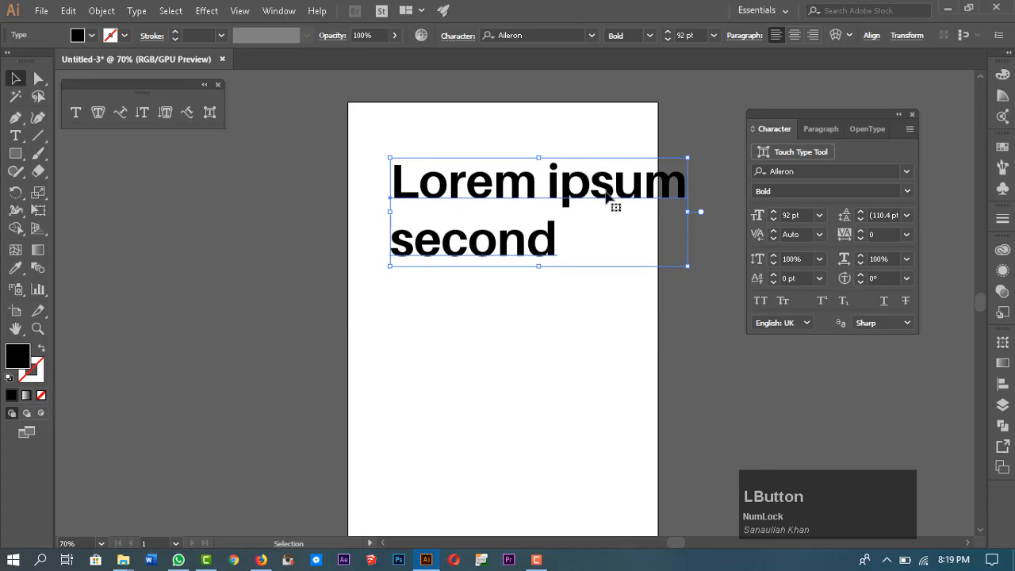
{"action": "left_click_drag", "start_coordinate": [607, 197], "coordinate": [576, 201]}
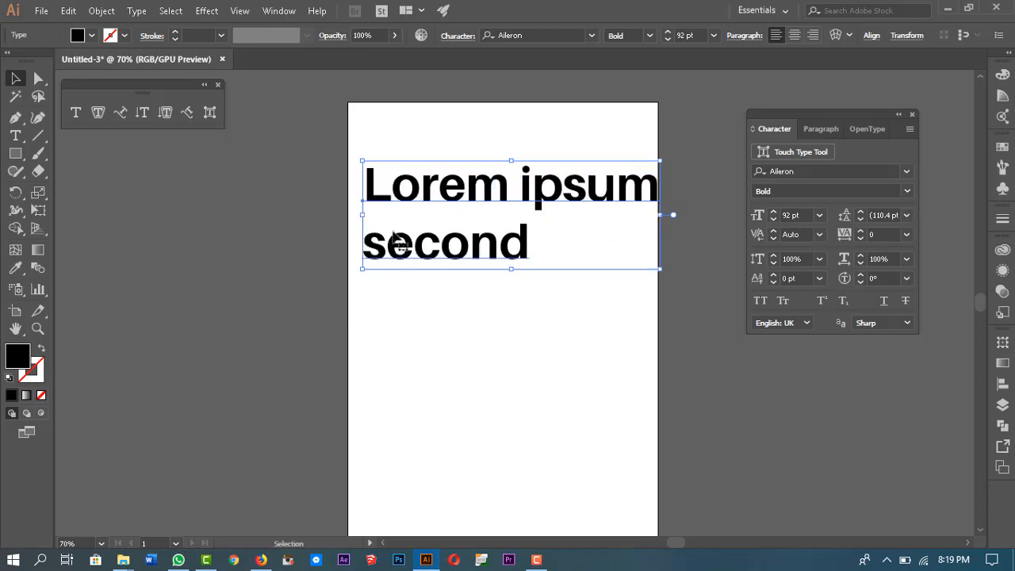
Set the text's leading to 72 pt and increase it to 107 pt
{"action": "left_click", "coordinate": [908, 215]}
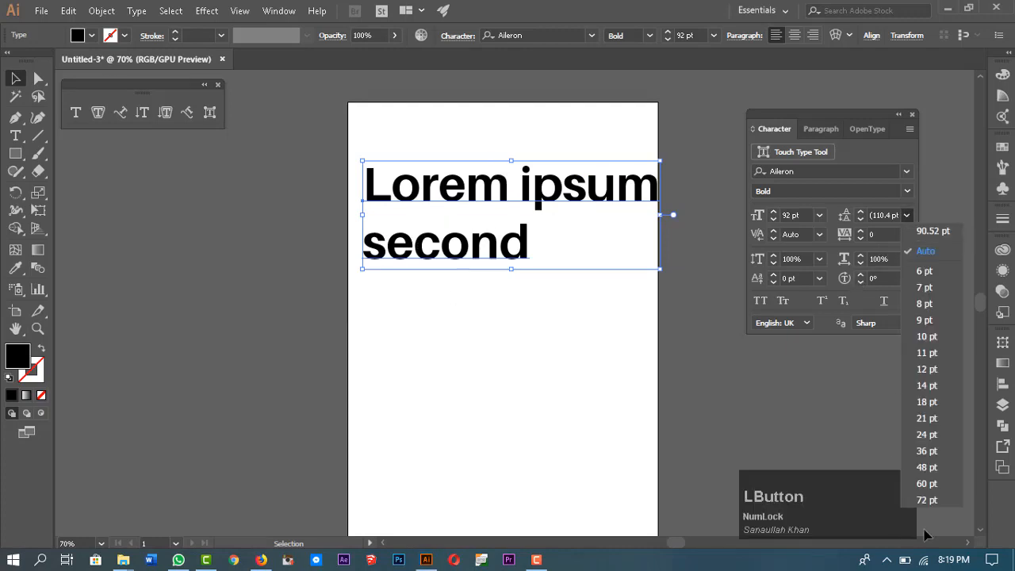
{"action": "left_click", "coordinate": [926, 500]}
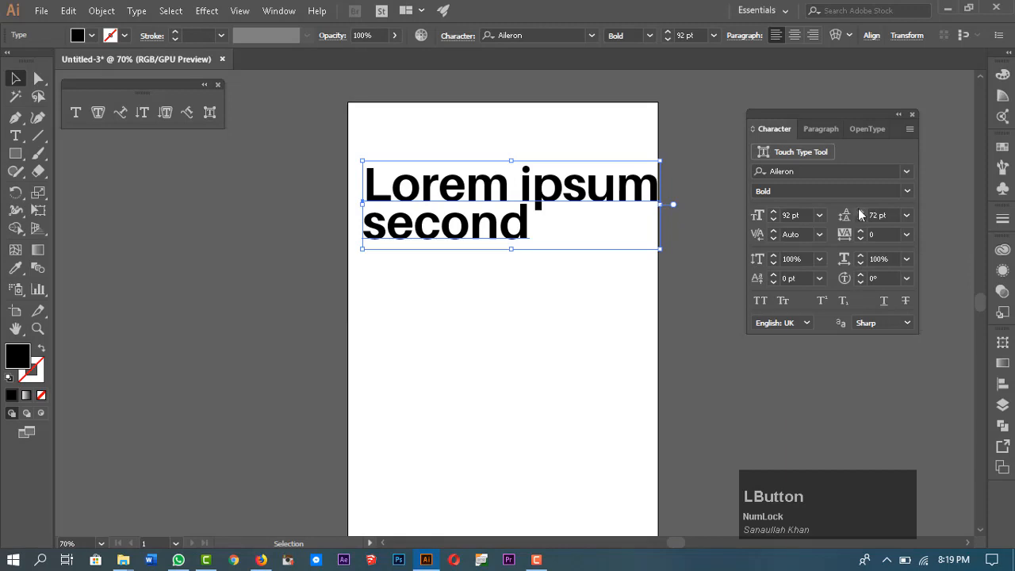
{"action": "left_click_drag", "start_coordinate": [859, 208], "coordinate": [859, 213]}
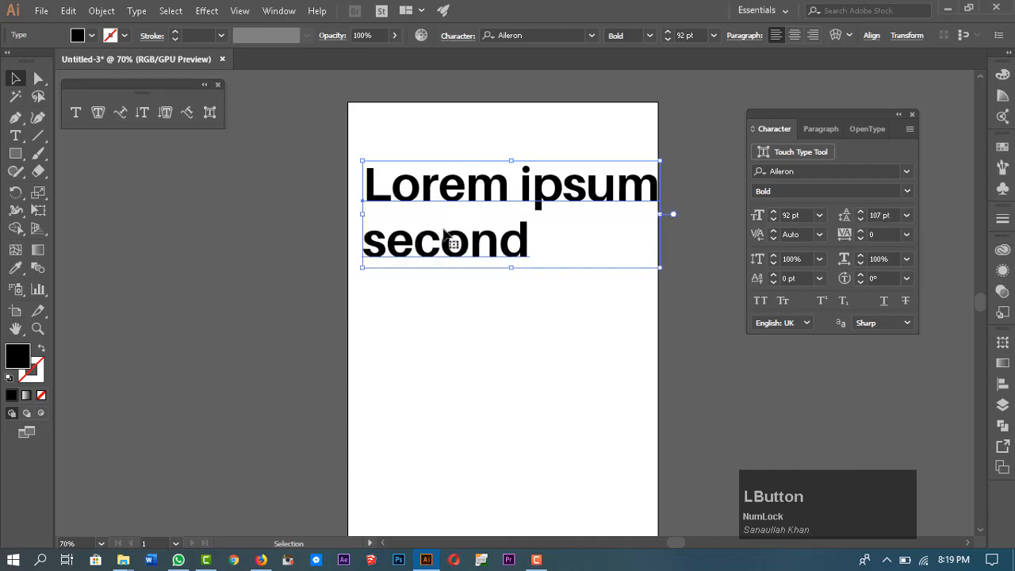
Extend the second line to read "second line" and add a third line reading "third line"
{"action": "double_click", "coordinate": [527, 250]}
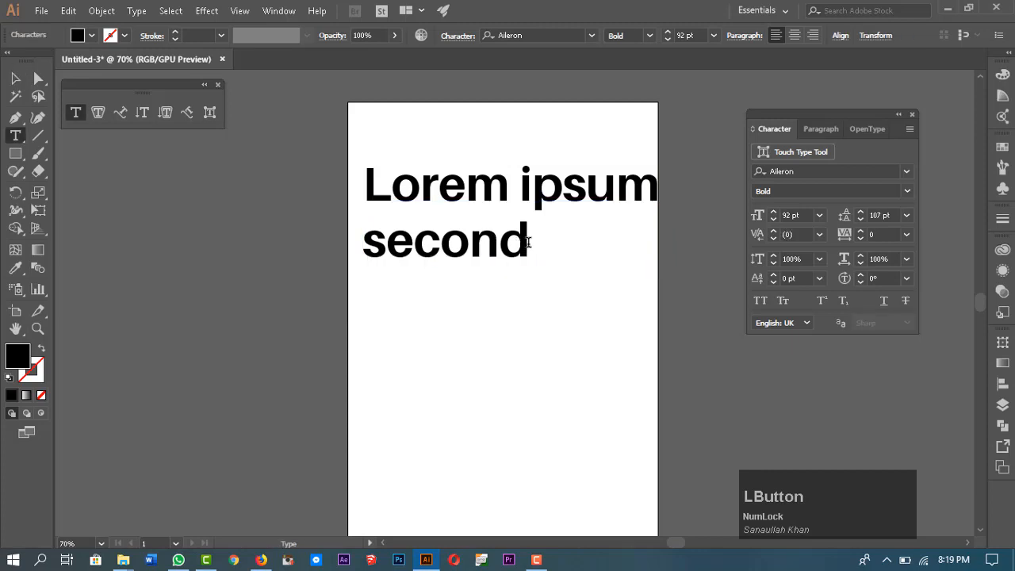
{"action": "type", "text": "line"}
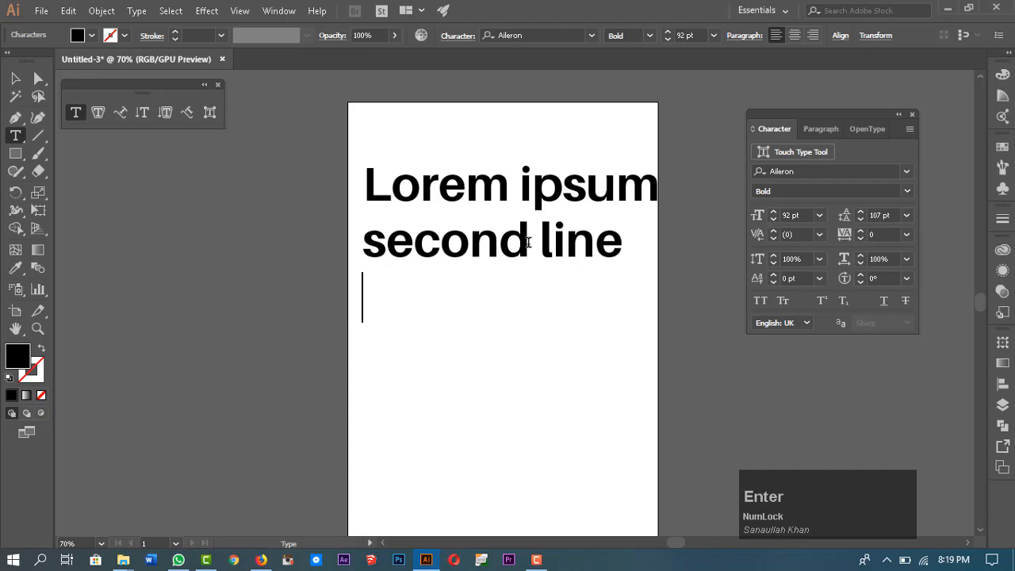
{"action": "type", "text": "third li"}
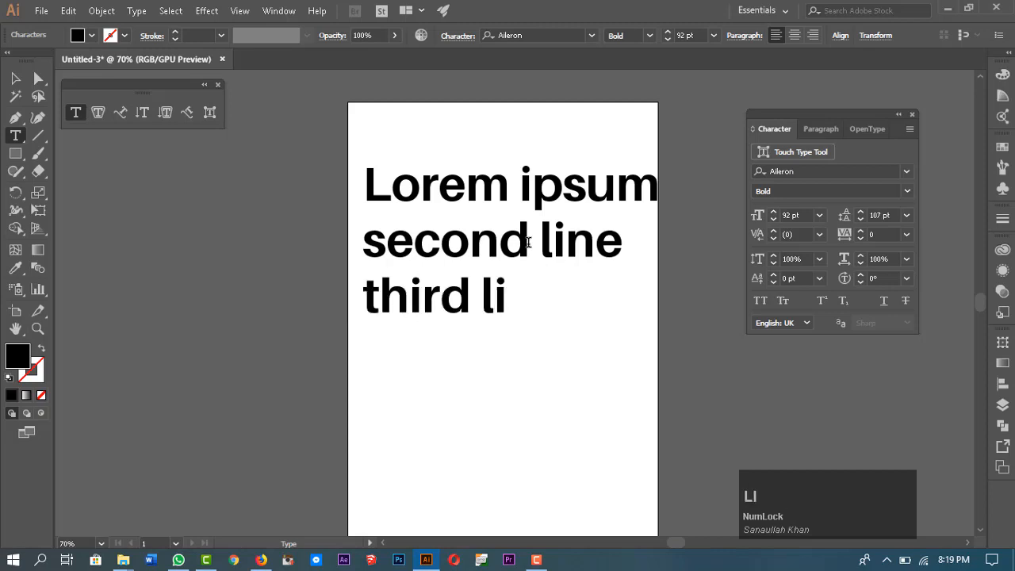
{"action": "type", "text": "ne"}
{"action": "key", "text": "Escape"}
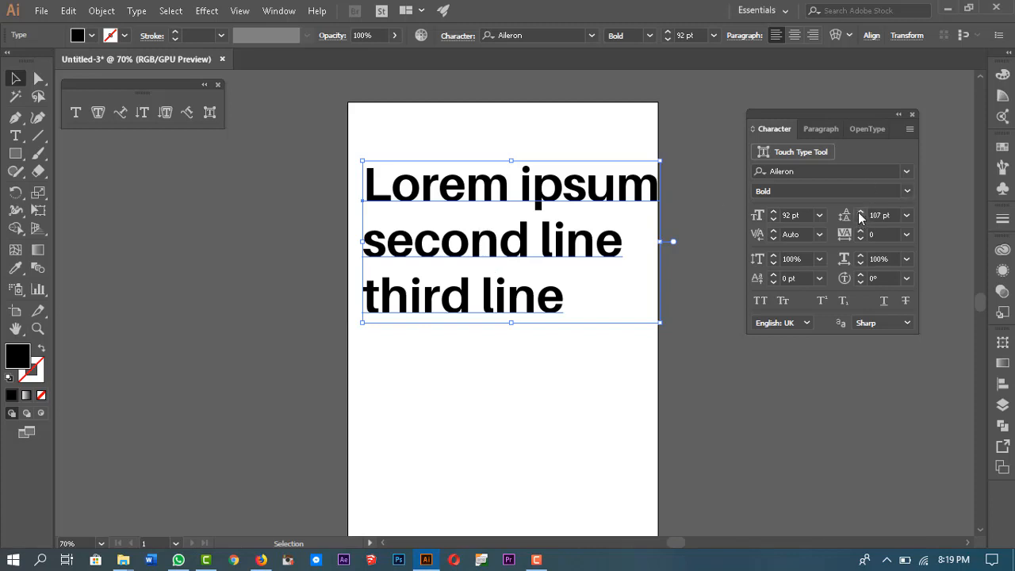
Increase the leading of the three-line text to 134 pt and reset it to Auto
{"action": "mouse_move", "coordinate": [859, 213]}
{"action": "left_mouse_down"}
{"action": "mouse_move", "coordinate": [861, 221]}
{"action": "mouse_move", "coordinate": [861, 212]}
{"action": "left_mouse_up"}
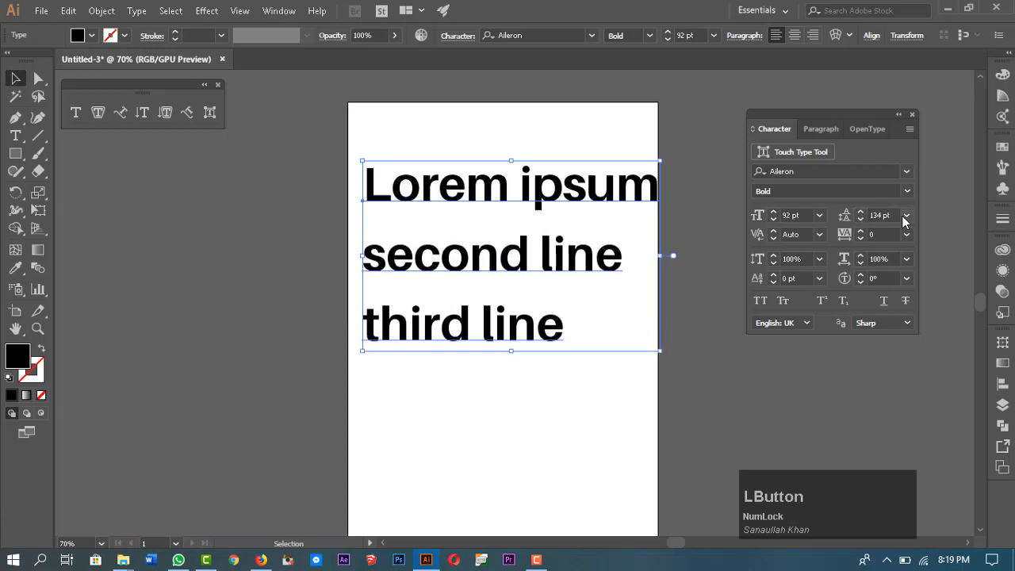
{"action": "left_click", "coordinate": [905, 216]}
{"action": "left_click", "coordinate": [926, 252]}
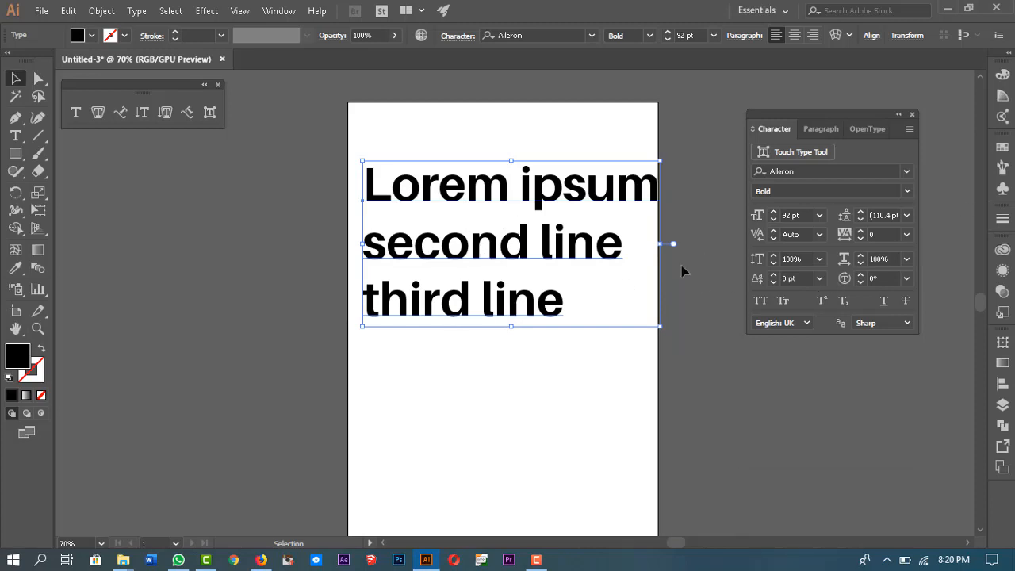
Vary the font size of the three-line text between 74 pt and 94 pt, ending at 86 pt
{"action": "left_click", "coordinate": [773, 220]}
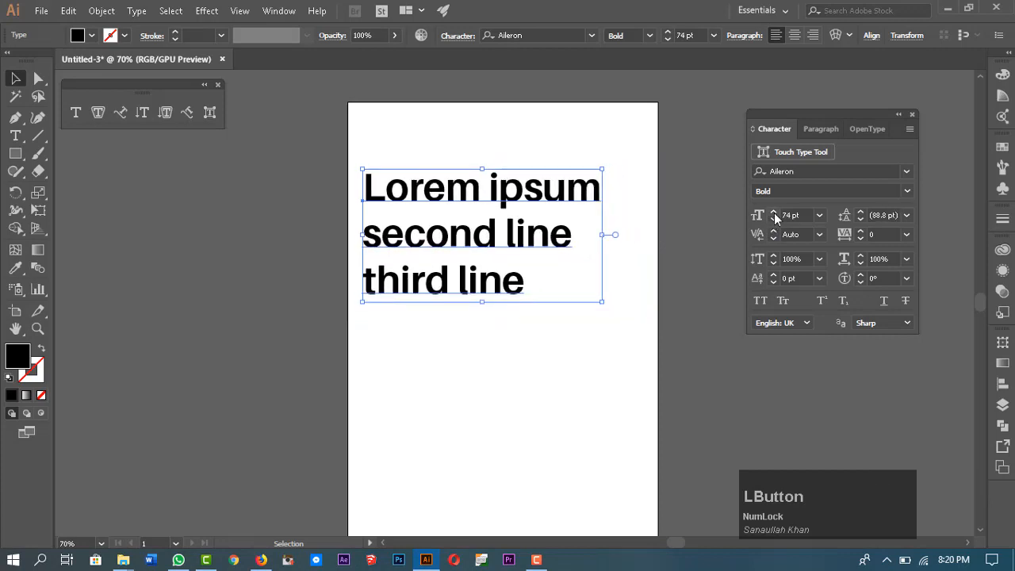
{"action": "left_click", "coordinate": [774, 214]}
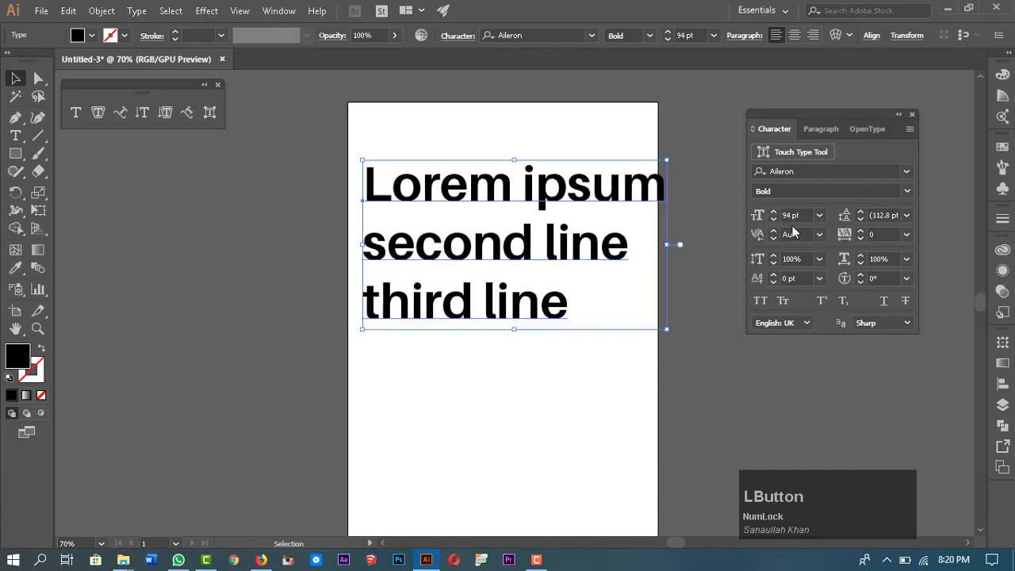
{"action": "left_click", "coordinate": [774, 220]}
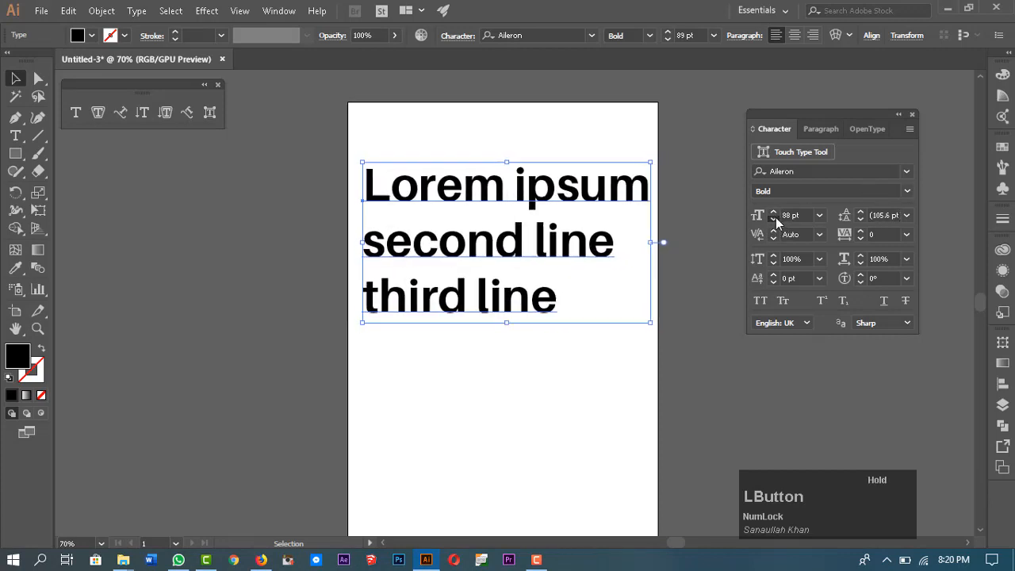
Tighten the three-line text's leading to 72 pt and select the font size value for editing
{"action": "left_click", "coordinate": [907, 221]}
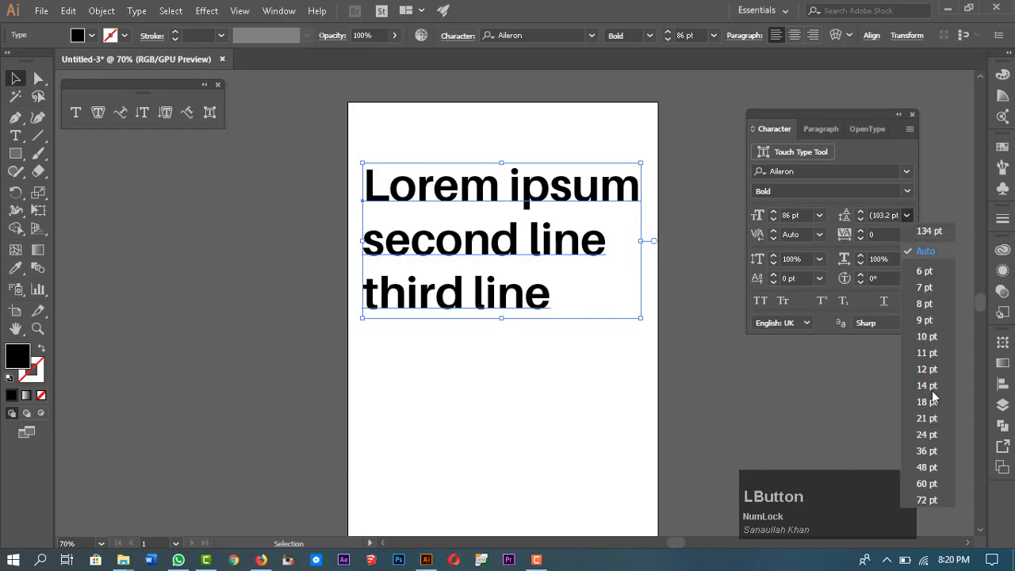
{"action": "left_click", "coordinate": [917, 504]}
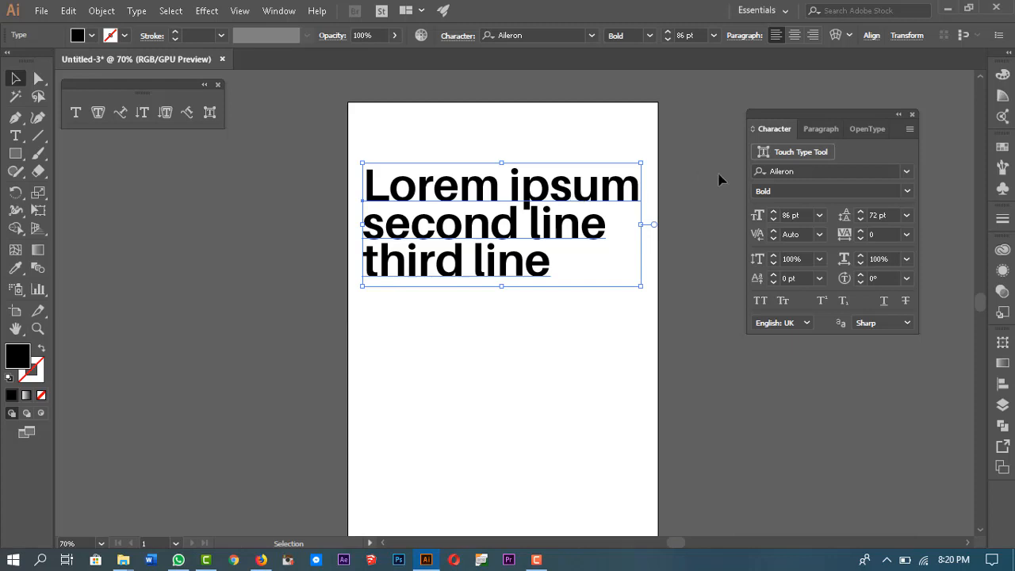
{"action": "left_click_drag", "start_coordinate": [791, 213], "coordinate": [773, 226]}
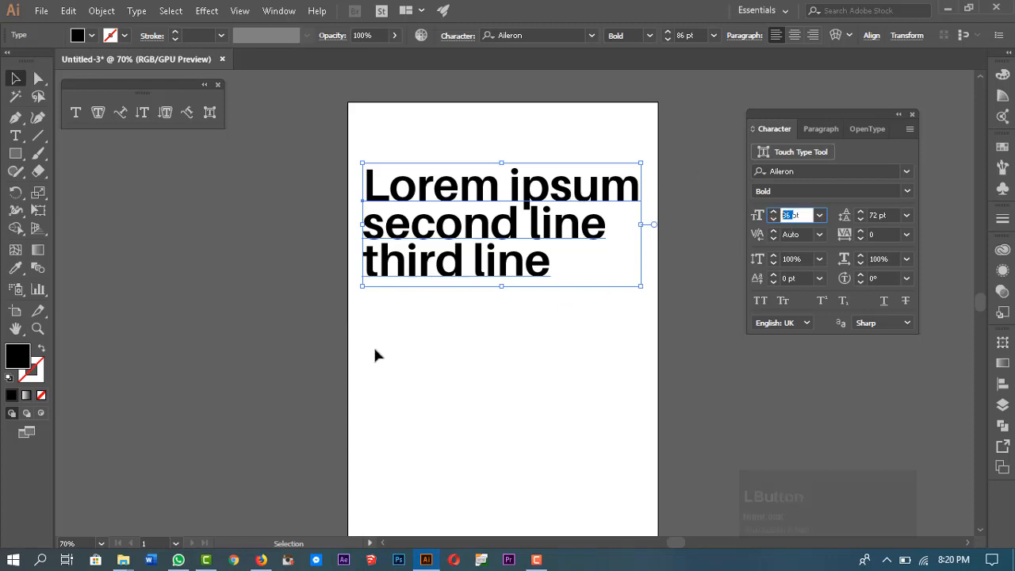
Set the three-line text's font size to 100 pt and reset its leading to Auto
{"action": "type", "text": "100"}
{"action": "key", "text": "Return"}
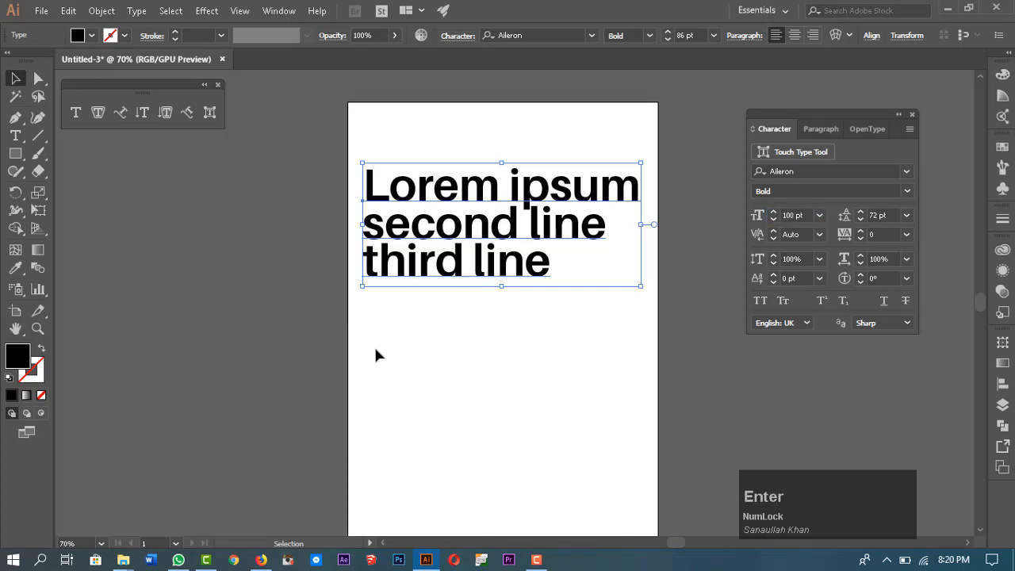
{"action": "left_click", "coordinate": [886, 215]}
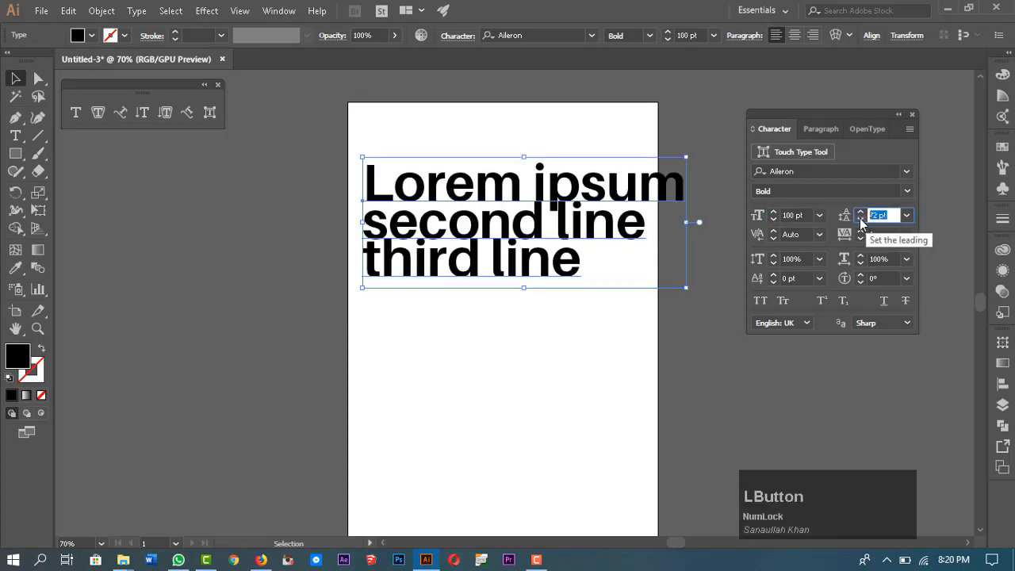
{"action": "left_click", "coordinate": [907, 215]}
{"action": "left_click", "coordinate": [907, 248]}
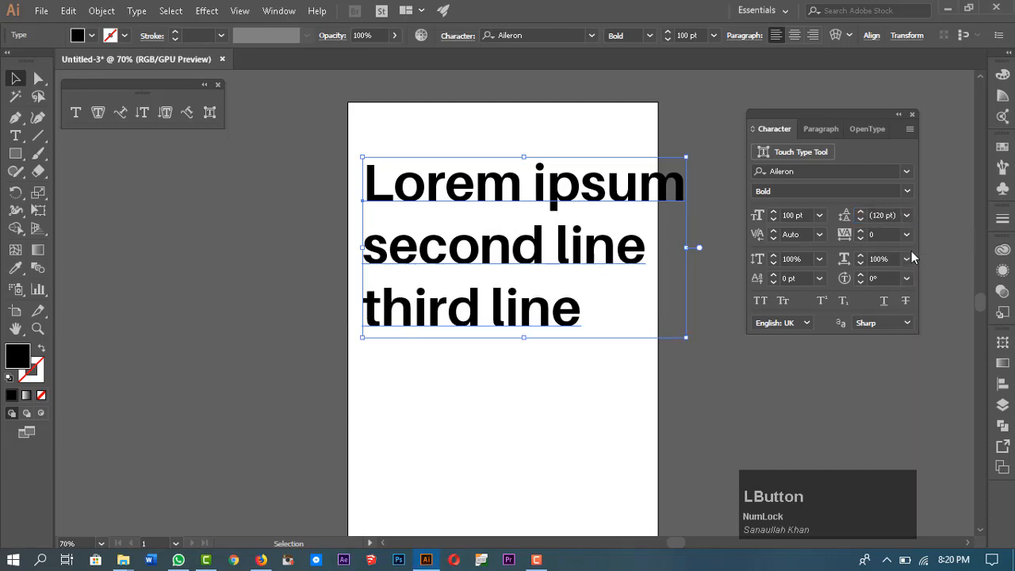
Set the three-line text's font size to 90 pt and keep its leading on Auto
{"action": "left_click", "coordinate": [796, 215]}
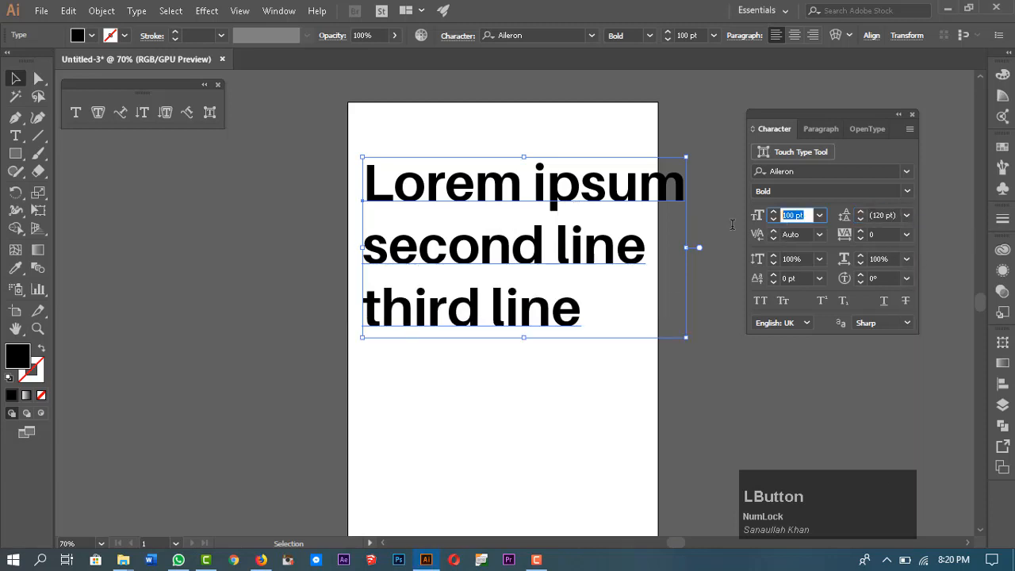
{"action": "type", "text": "90"}
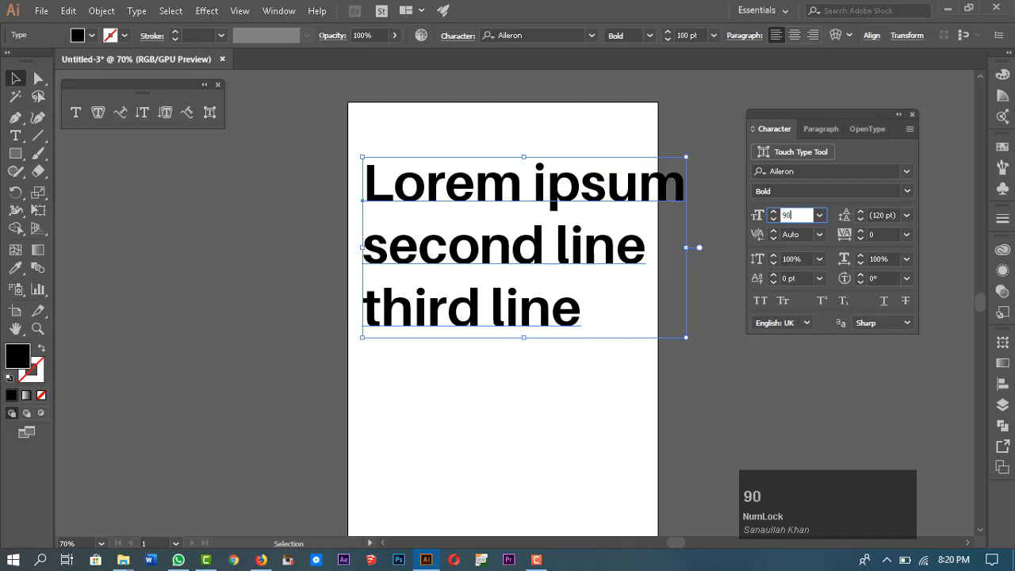
{"action": "key", "text": "Return"}
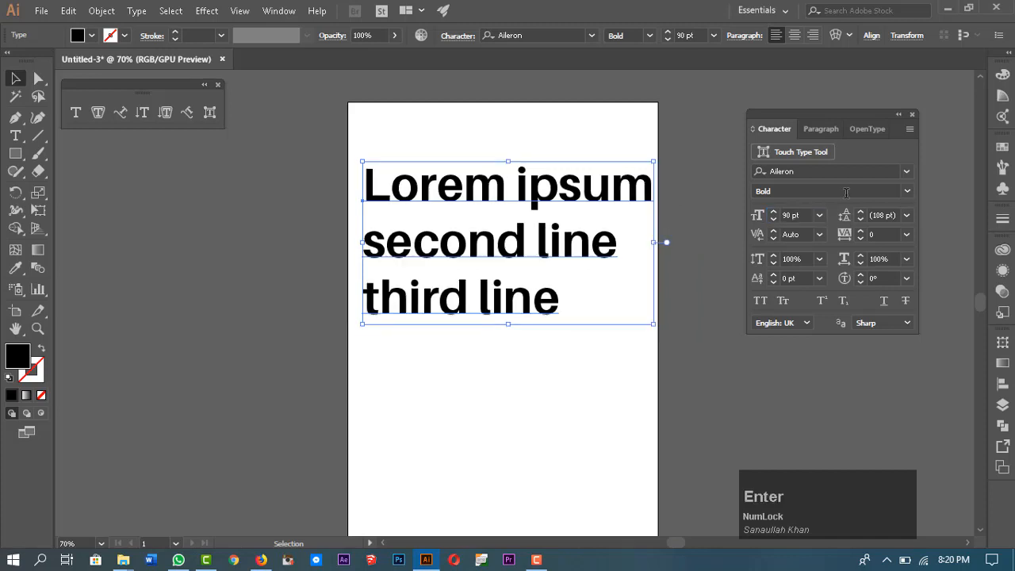
{"action": "left_click", "coordinate": [906, 215]}
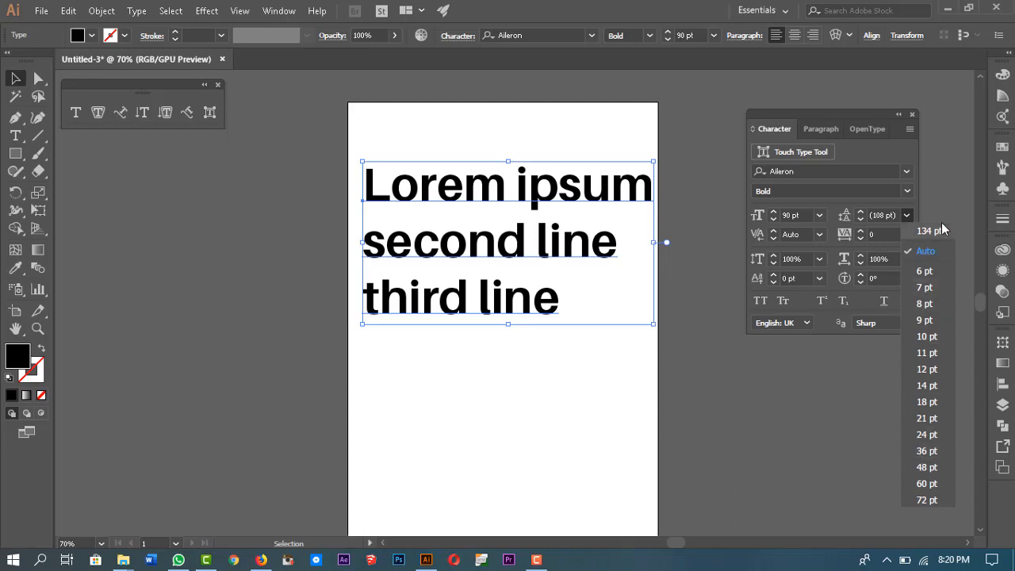
{"action": "left_click", "coordinate": [944, 253]}
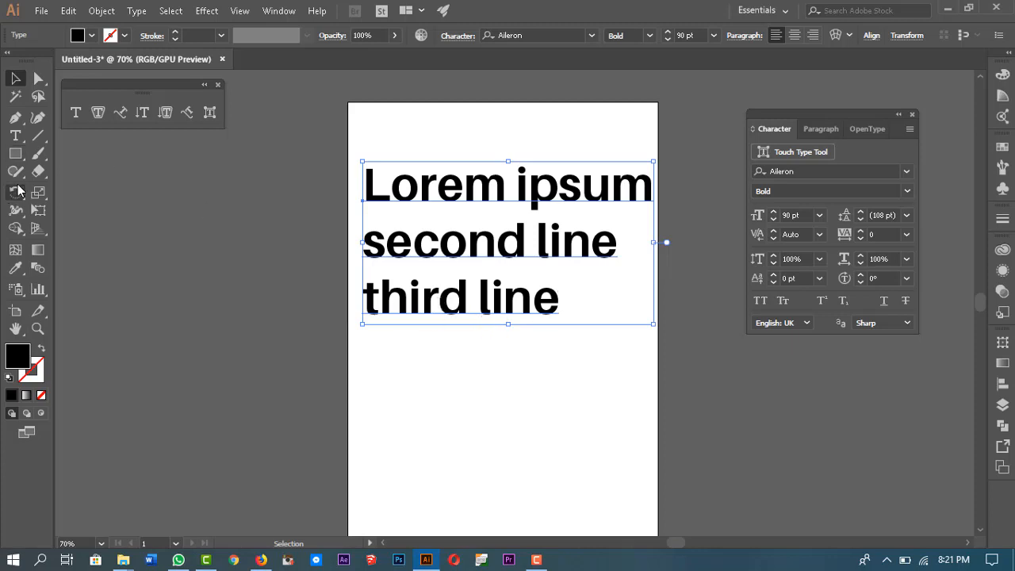
Delete the three-line text object from the artboard
{"action": "left_click", "coordinate": [19, 134]}
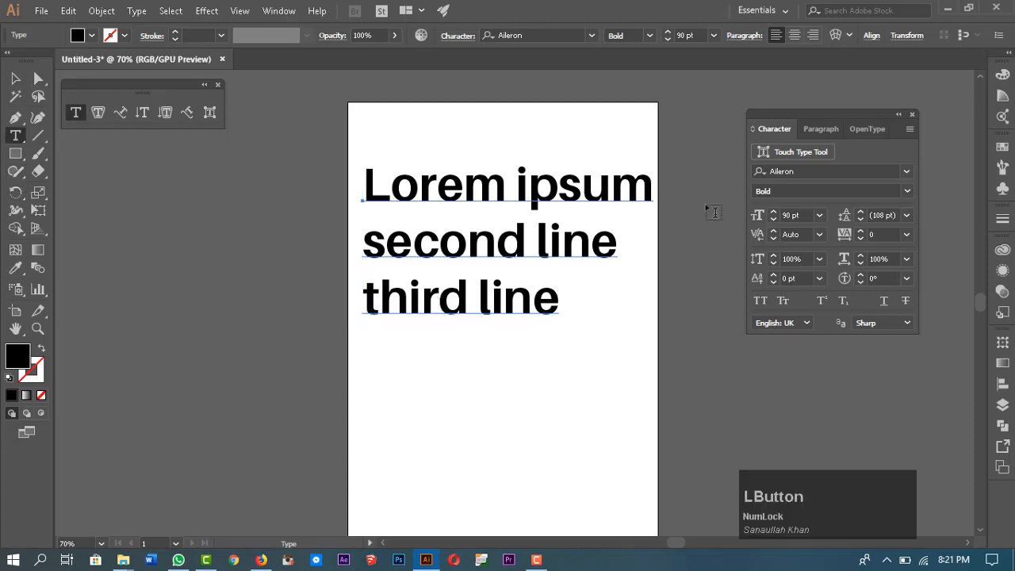
{"action": "left_click", "coordinate": [440, 244]}
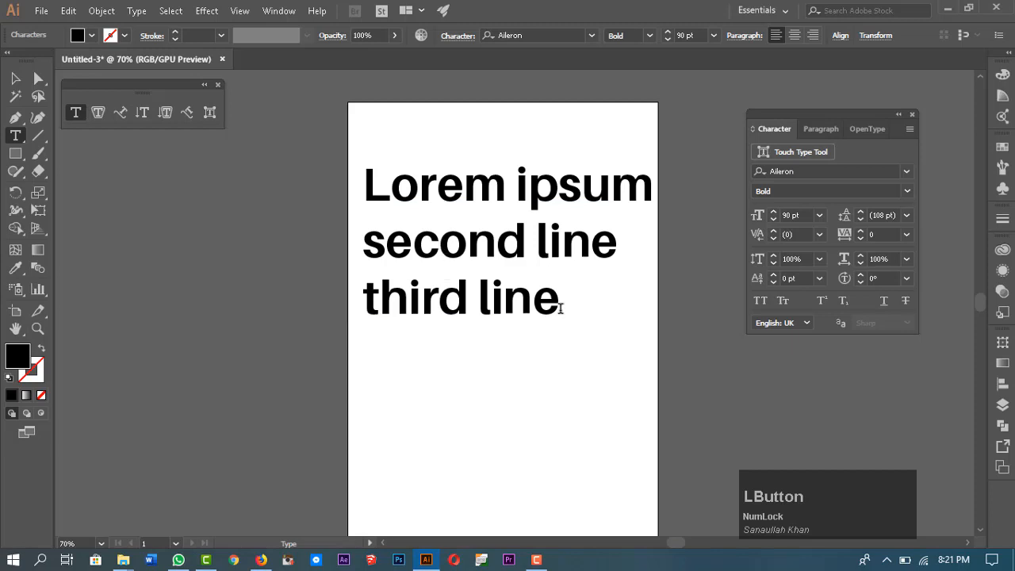
{"action": "key", "text": "Escape"}
{"action": "key", "text": "Delete"}
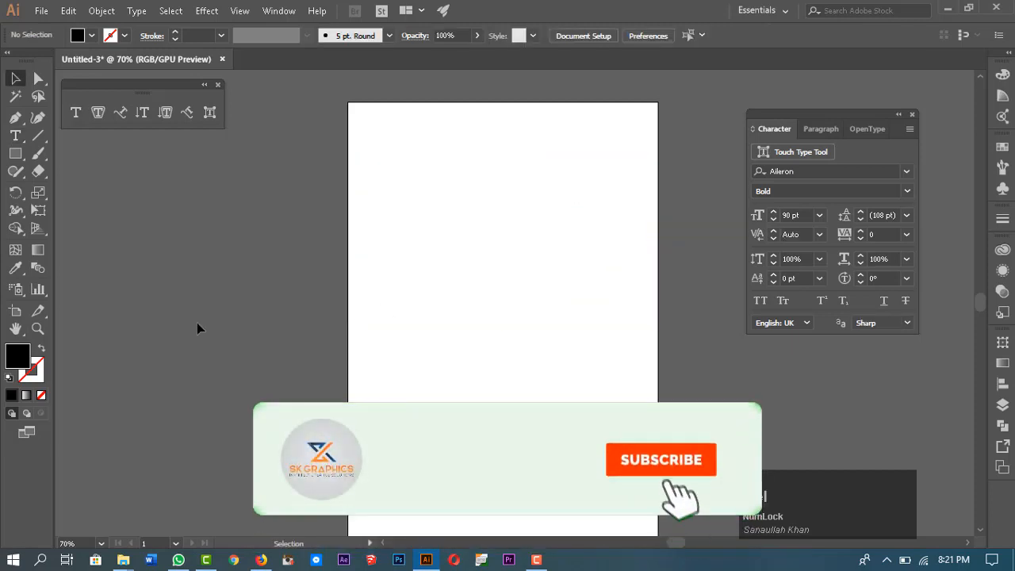
Create the point text "text" and enlarge it to about 205 pt in the middle of the artboard
{"action": "left_click", "coordinate": [16, 135]}
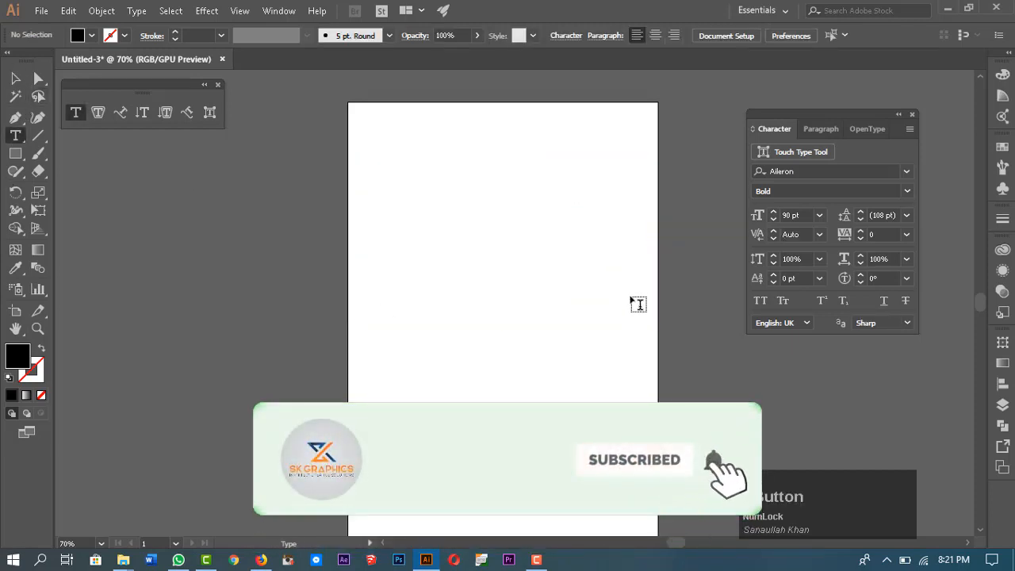
{"action": "left_click", "coordinate": [429, 258]}
{"action": "type", "text": "text"}
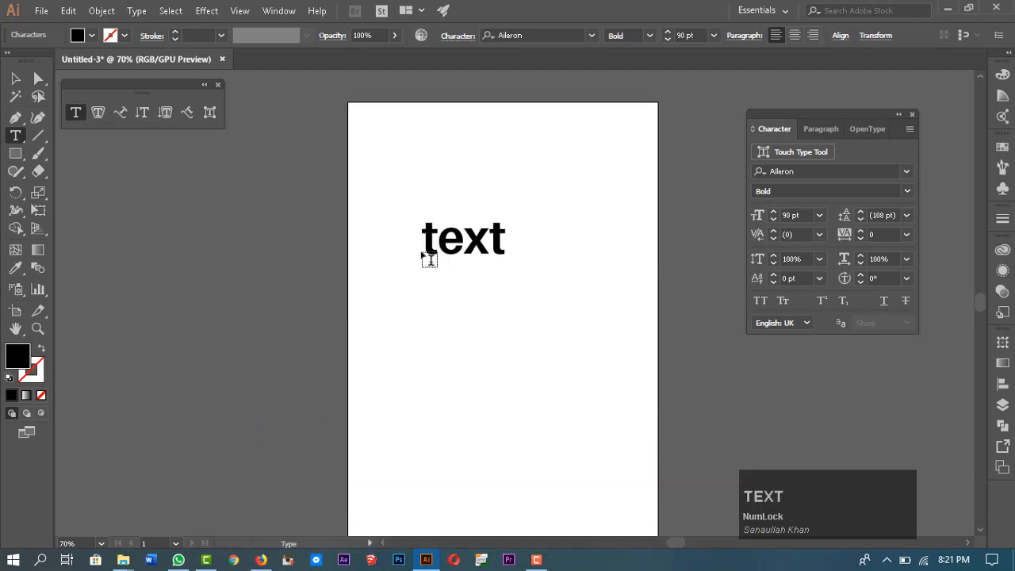
{"action": "key", "text": "Escape"}
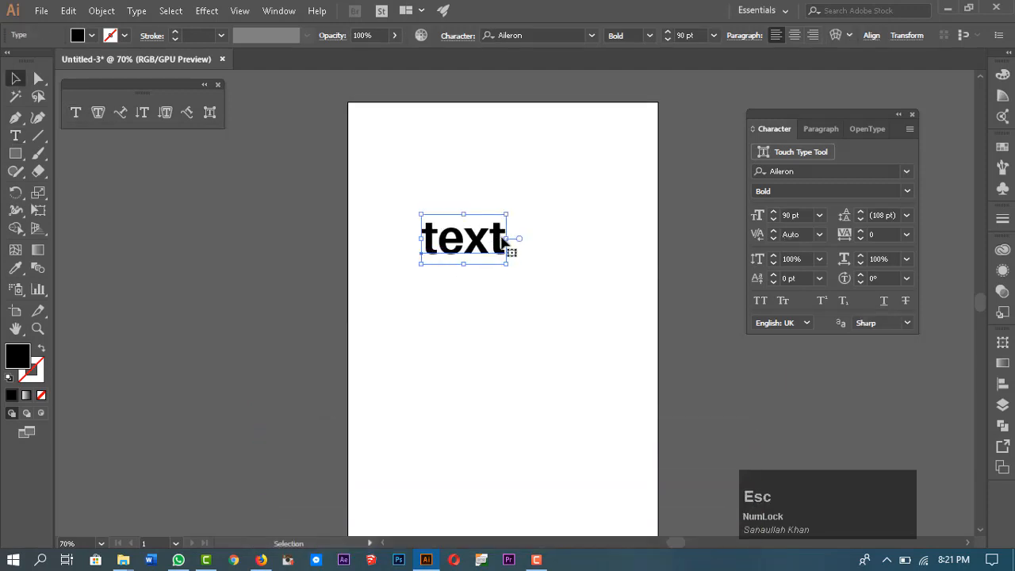
{"action": "left_click_drag", "start_coordinate": [515, 238], "coordinate": [615, 258]}
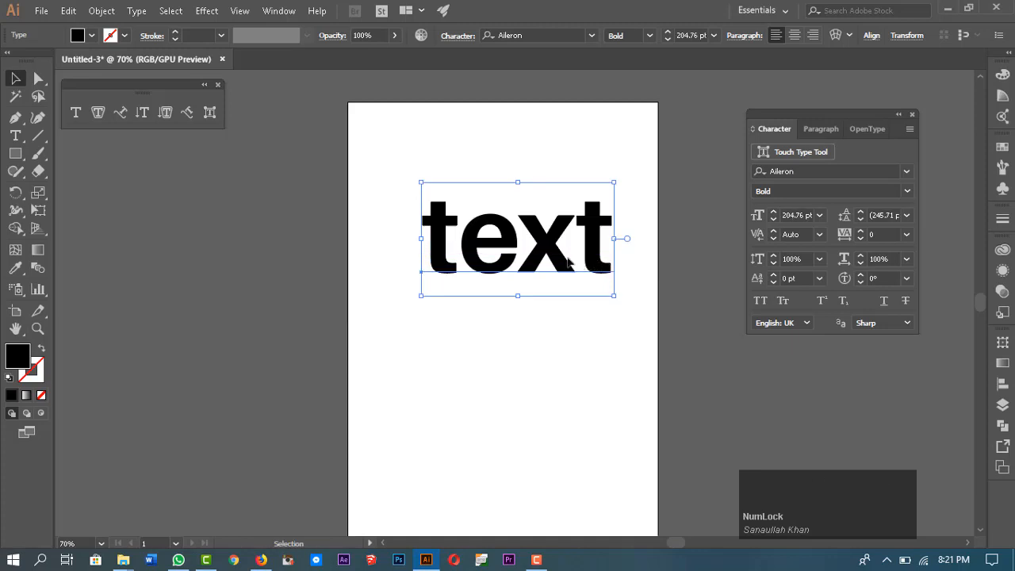
{"action": "left_click_drag", "start_coordinate": [438, 265], "coordinate": [409, 318]}
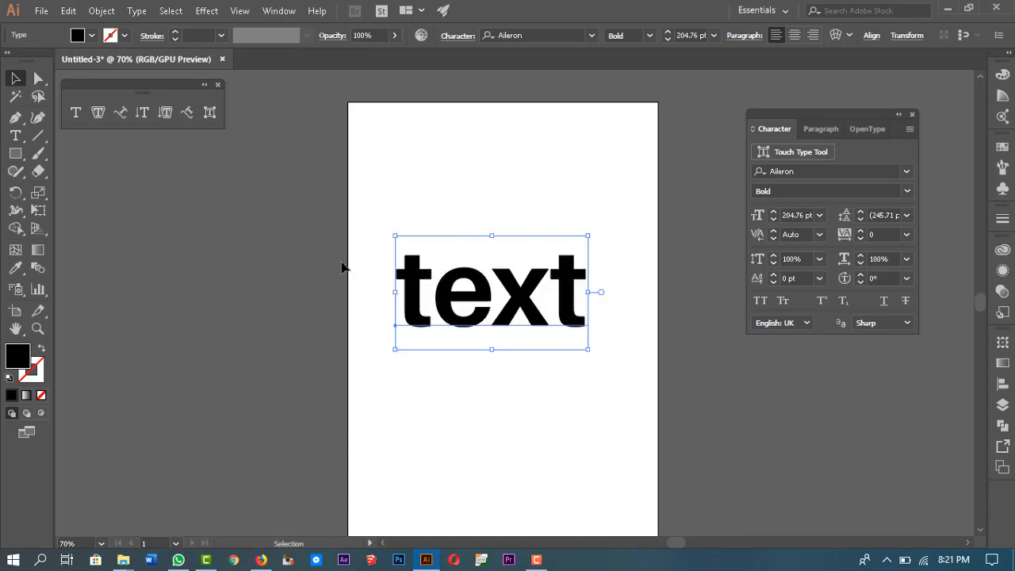
Apply Optical, Metrics - Roman Only and Auto kerning to the word "text" in turn, ending with kerning 0
{"action": "left_click", "coordinate": [821, 235]}
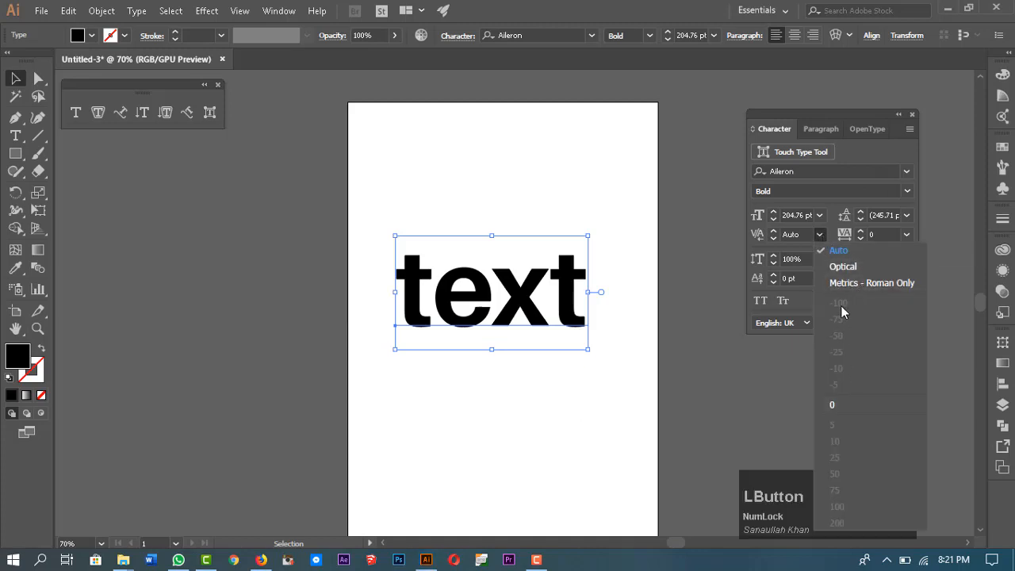
{"action": "left_click", "coordinate": [855, 266]}
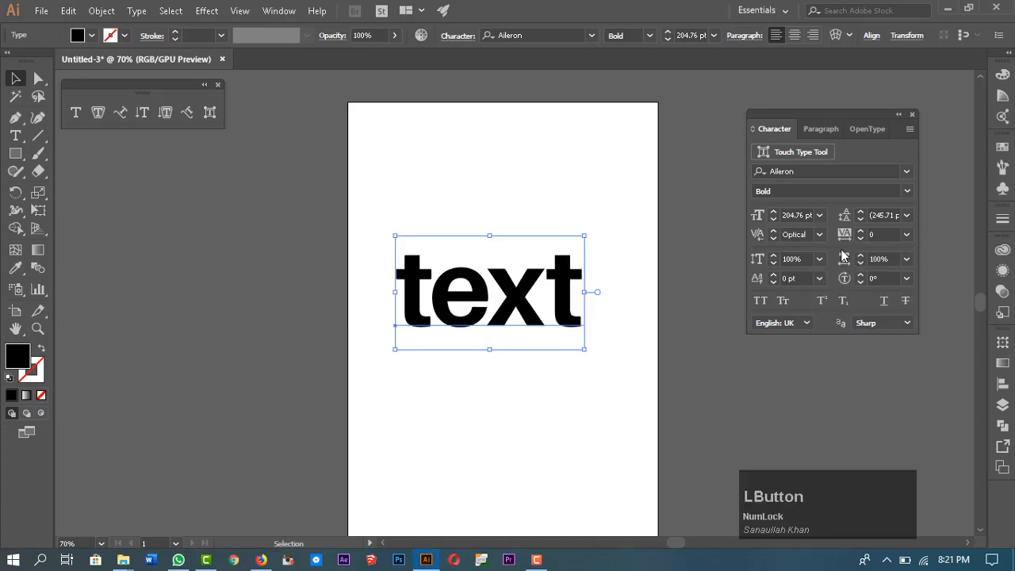
{"action": "left_click", "coordinate": [822, 235]}
{"action": "left_click", "coordinate": [858, 281]}
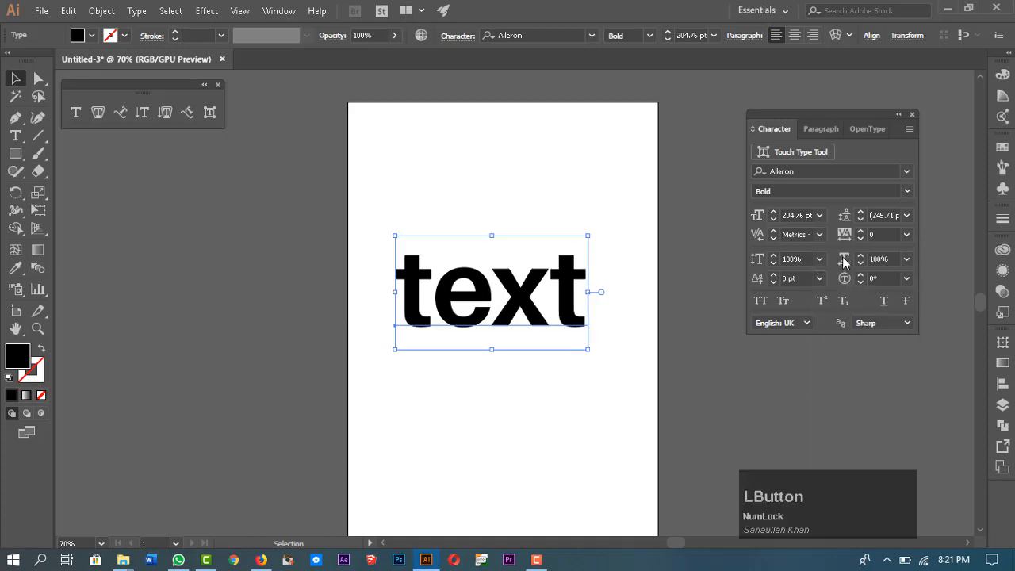
{"action": "left_click", "coordinate": [819, 235]}
{"action": "left_click", "coordinate": [837, 254]}
{"action": "left_click", "coordinate": [817, 239]}
{"action": "left_click", "coordinate": [817, 239]}
{"action": "left_click", "coordinate": [819, 235]}
{"action": "left_click", "coordinate": [844, 409]}
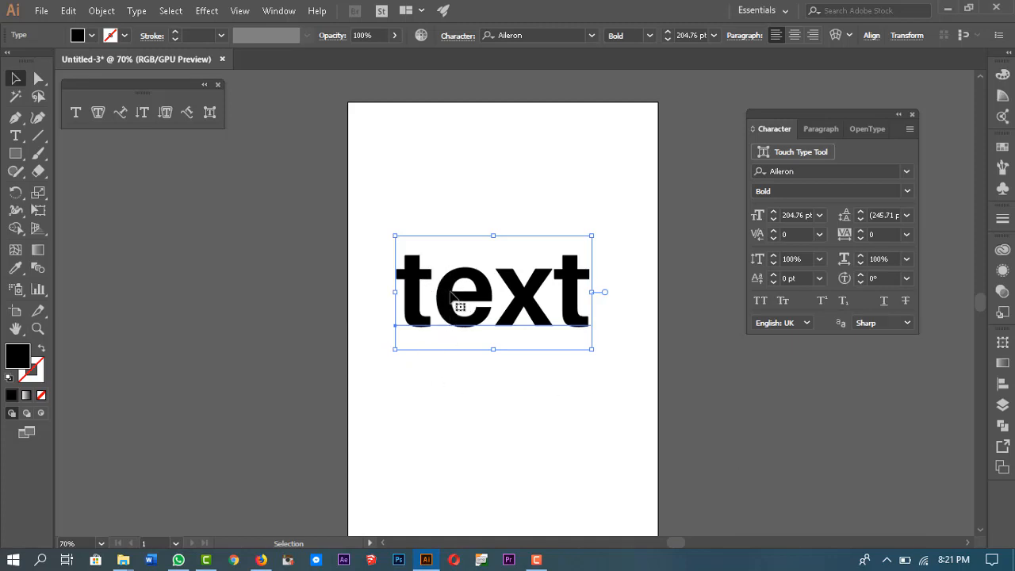
Move the word "text" higher and slightly to the left on the artboard
{"action": "double_click", "coordinate": [512, 315]}
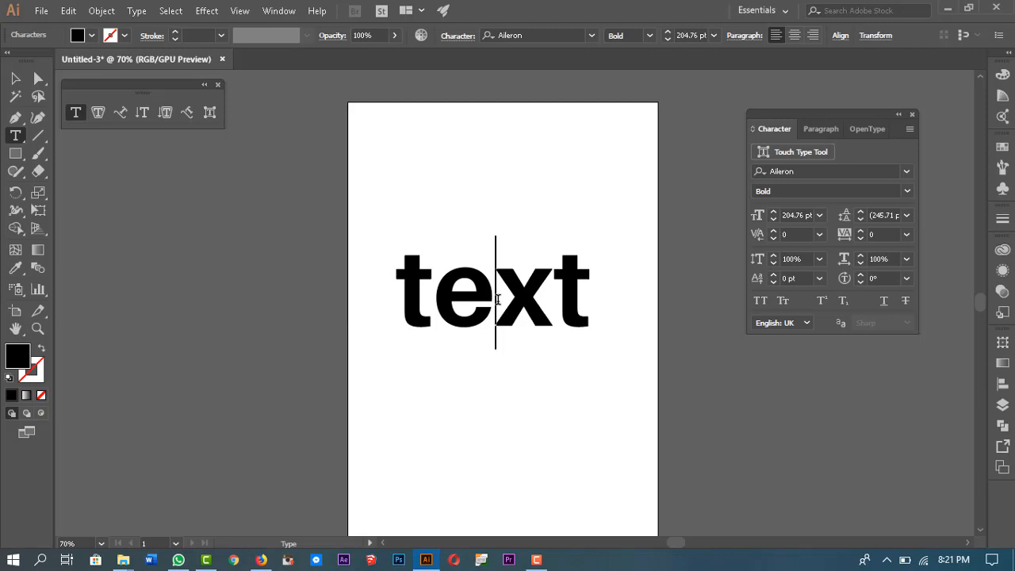
{"action": "key", "text": "Escape"}
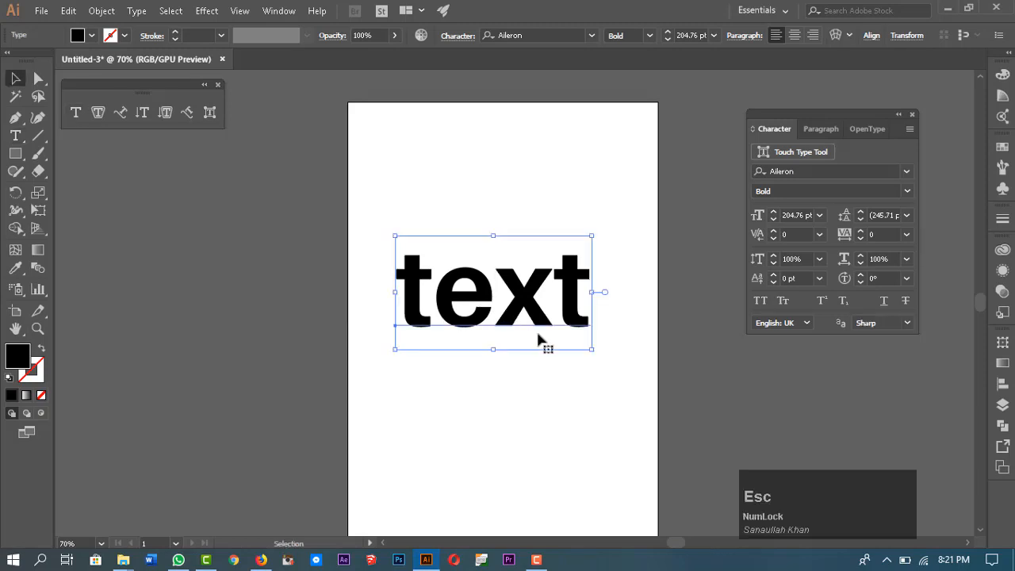
{"action": "left_click_drag", "start_coordinate": [529, 309], "coordinate": [516, 261]}
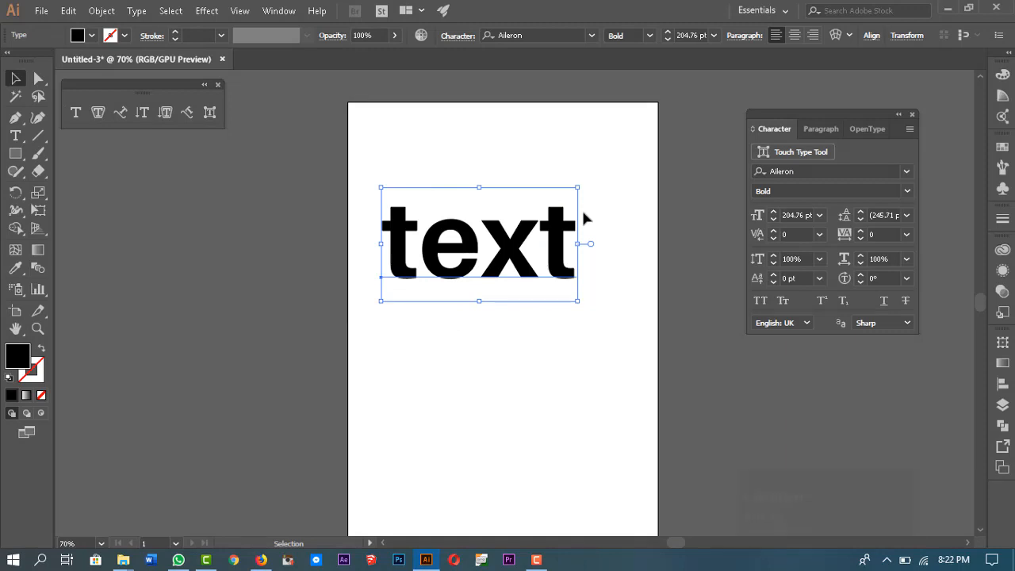
Kern the pair between the letters "e" and "x" to -100, and widen it to 200
{"action": "double_click", "coordinate": [517, 264]}
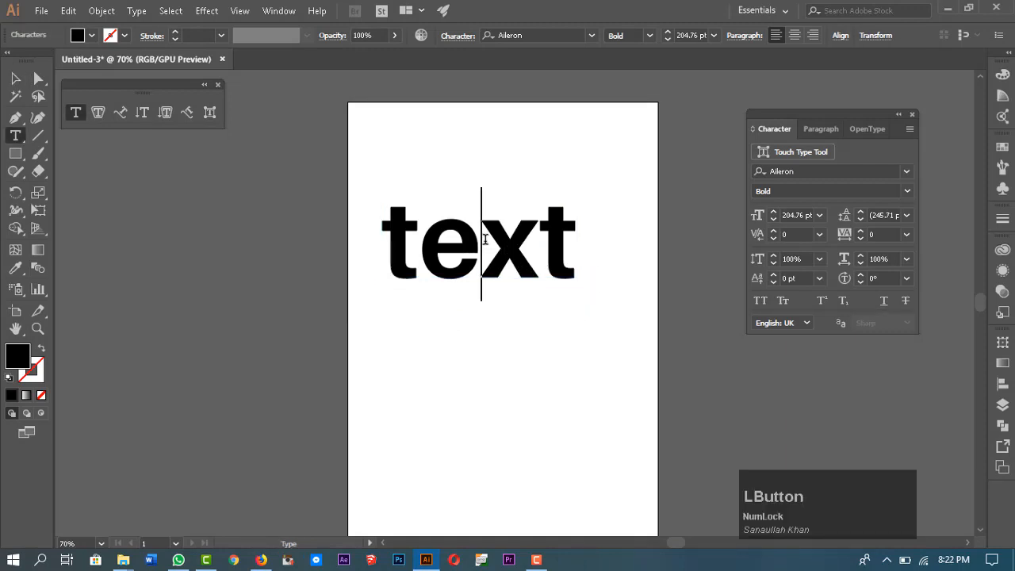
{"action": "key", "text": "Escape"}
{"action": "left_click", "coordinate": [75, 113]}
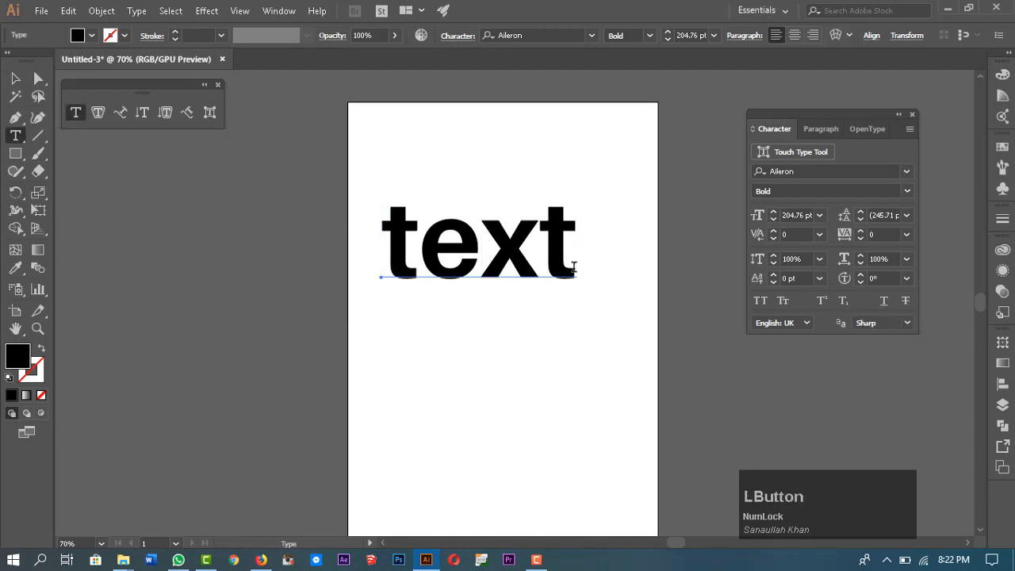
{"action": "left_click", "coordinate": [487, 247]}
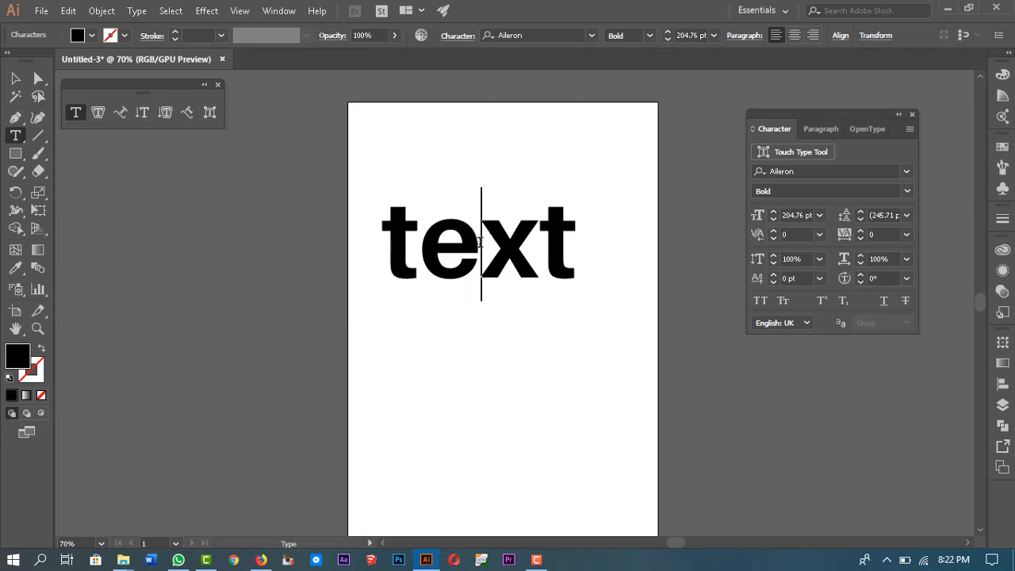
{"action": "left_click", "coordinate": [820, 234]}
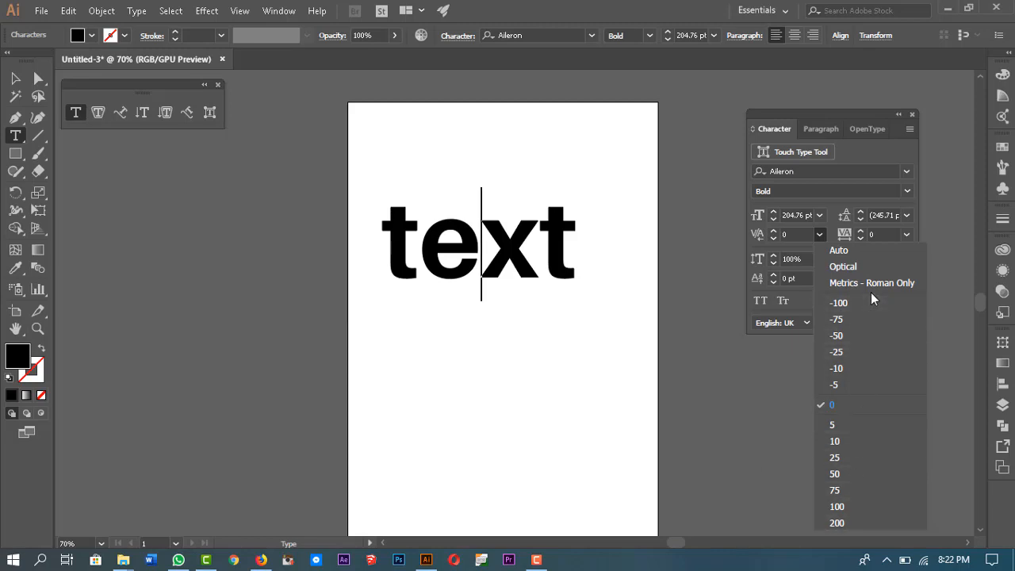
{"action": "left_click", "coordinate": [841, 302]}
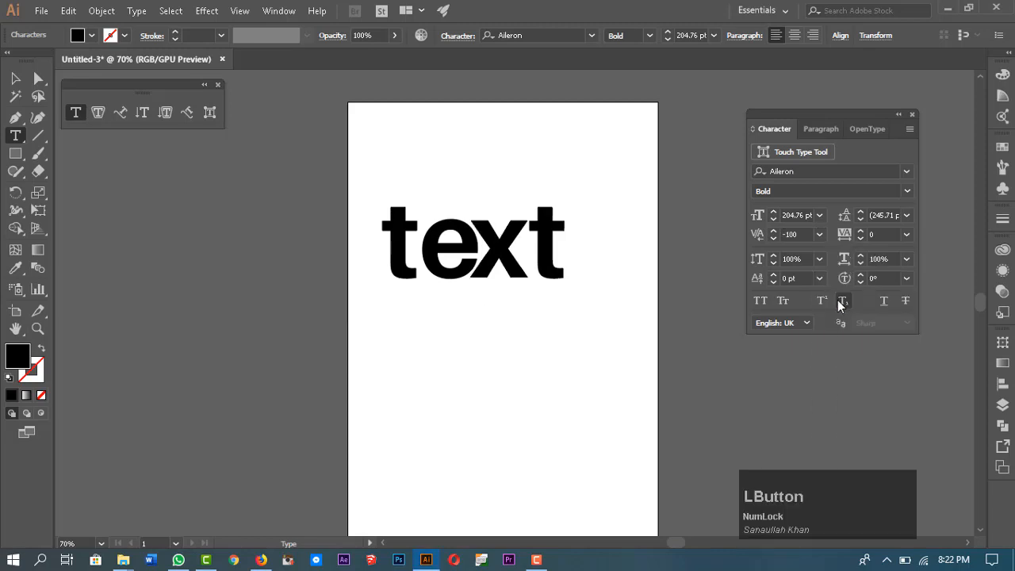
{"action": "left_click", "coordinate": [820, 234]}
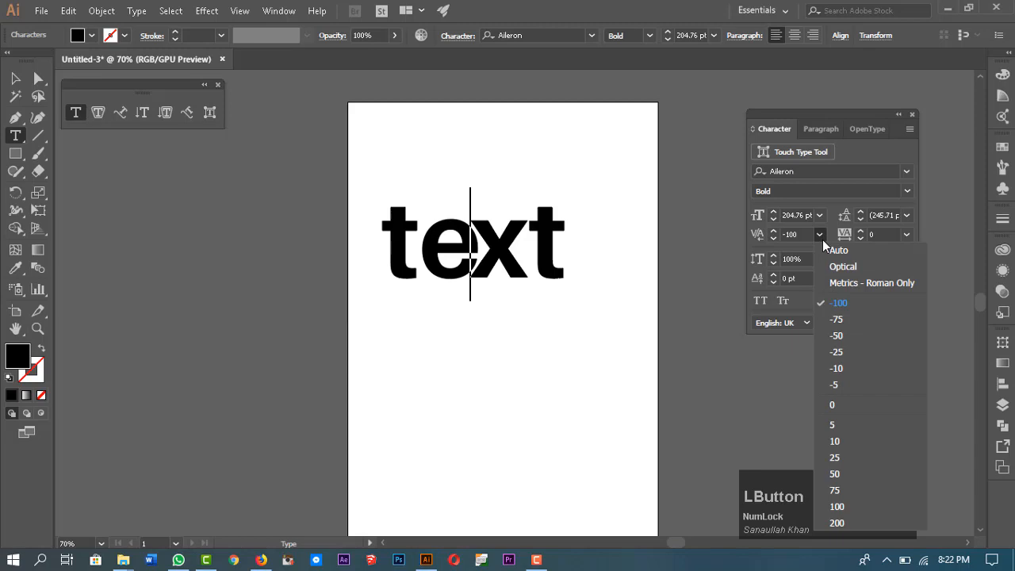
{"action": "left_click", "coordinate": [856, 523]}
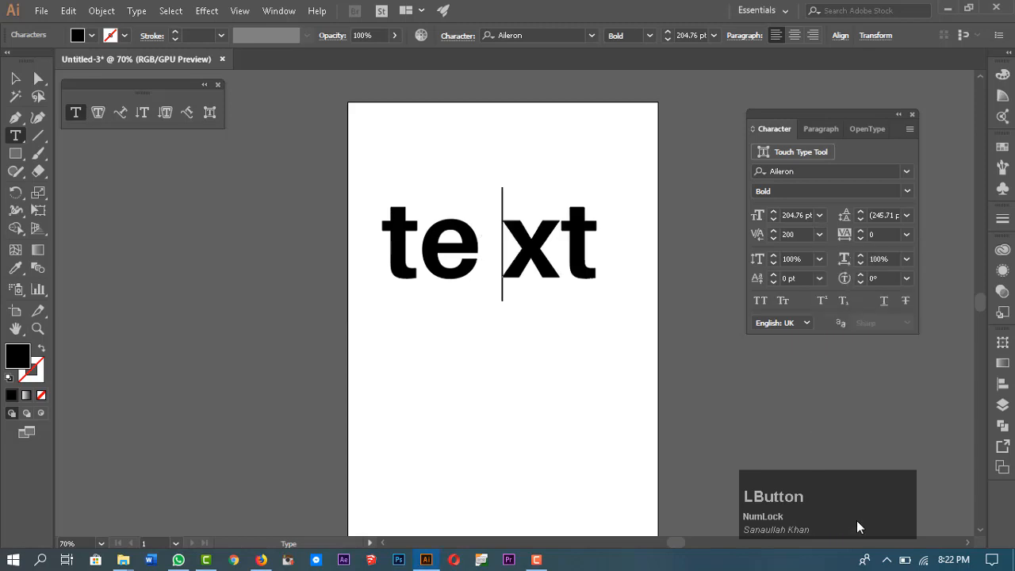
Kern the pair "x" and "t" to 10 and widen it to 200, ending with the cursor between the first "t" and "e"
{"action": "key", "text": "Right"}
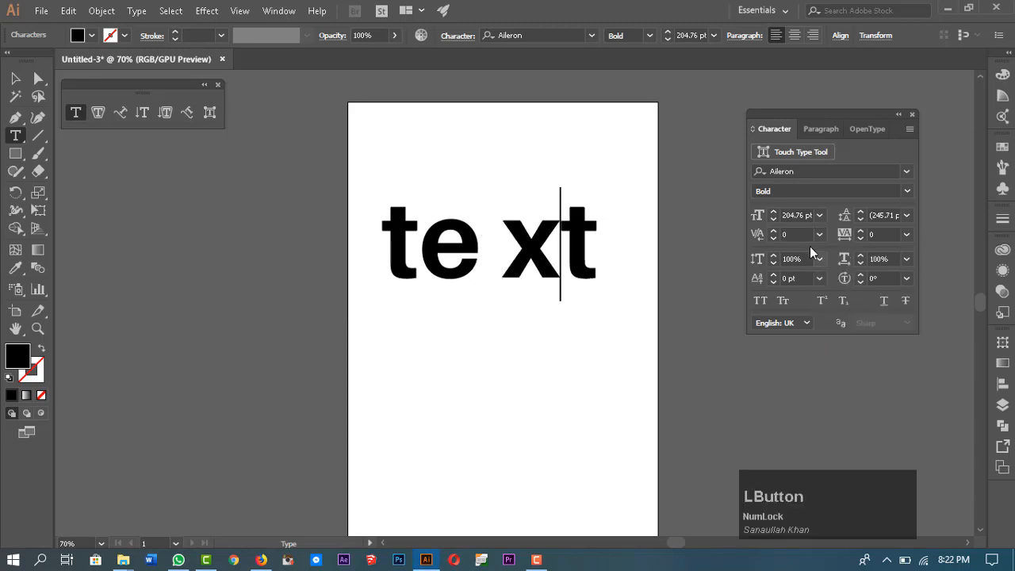
{"action": "left_click", "coordinate": [821, 234]}
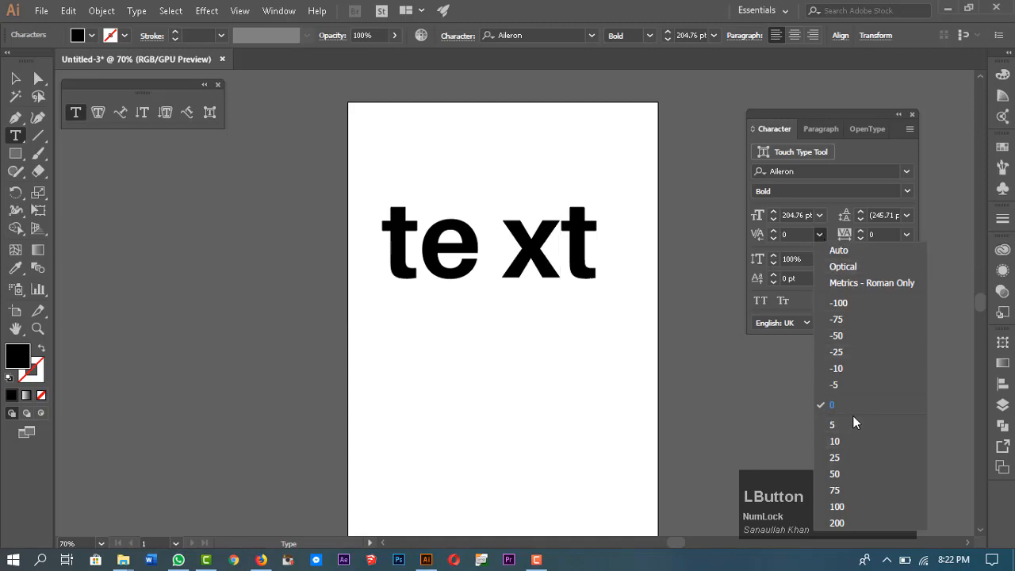
{"action": "left_click", "coordinate": [842, 447]}
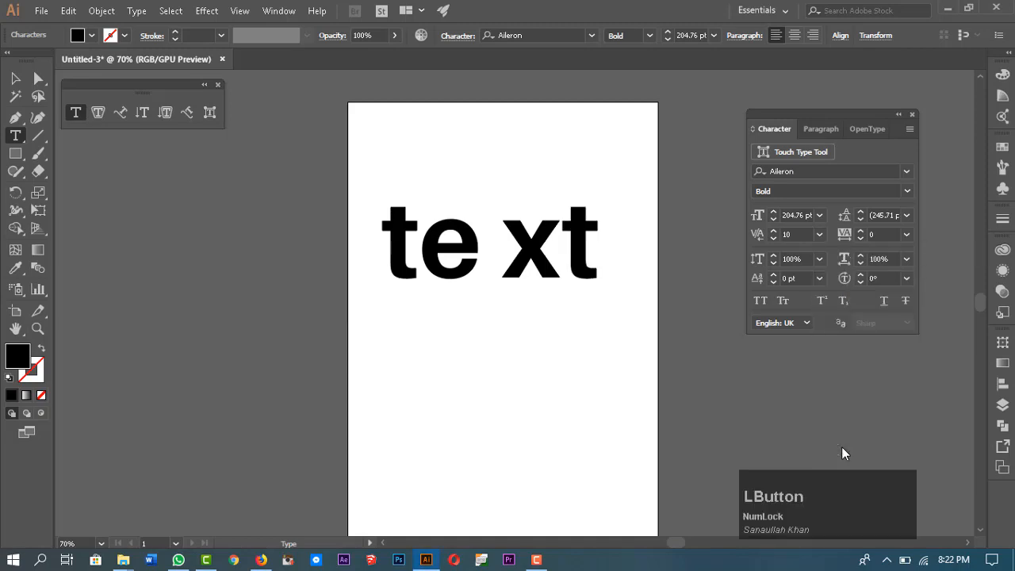
{"action": "left_click", "coordinate": [820, 232]}
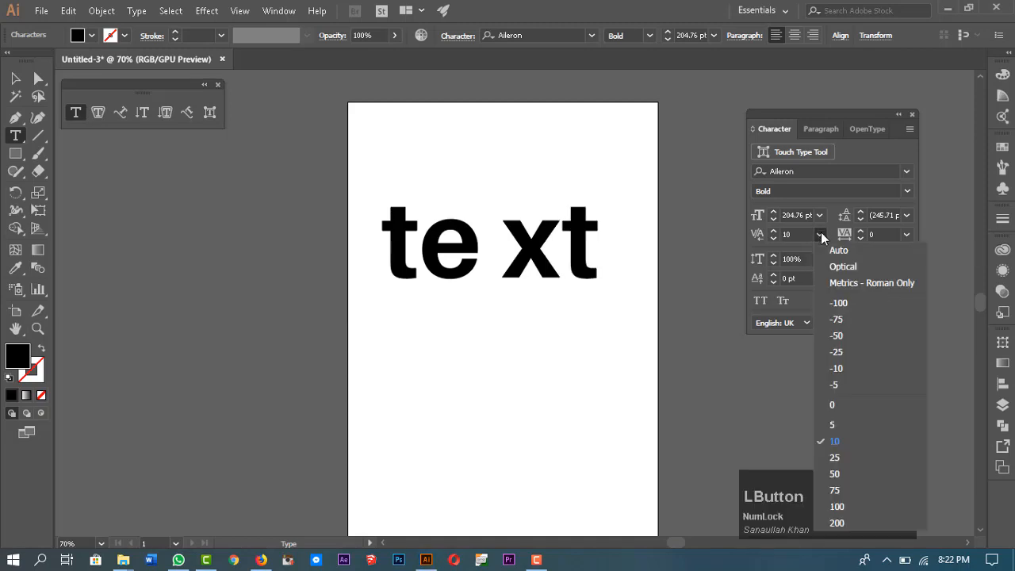
{"action": "left_click", "coordinate": [831, 523]}
{"action": "key", "text": "Left"}
{"action": "key", "text": "Left"}
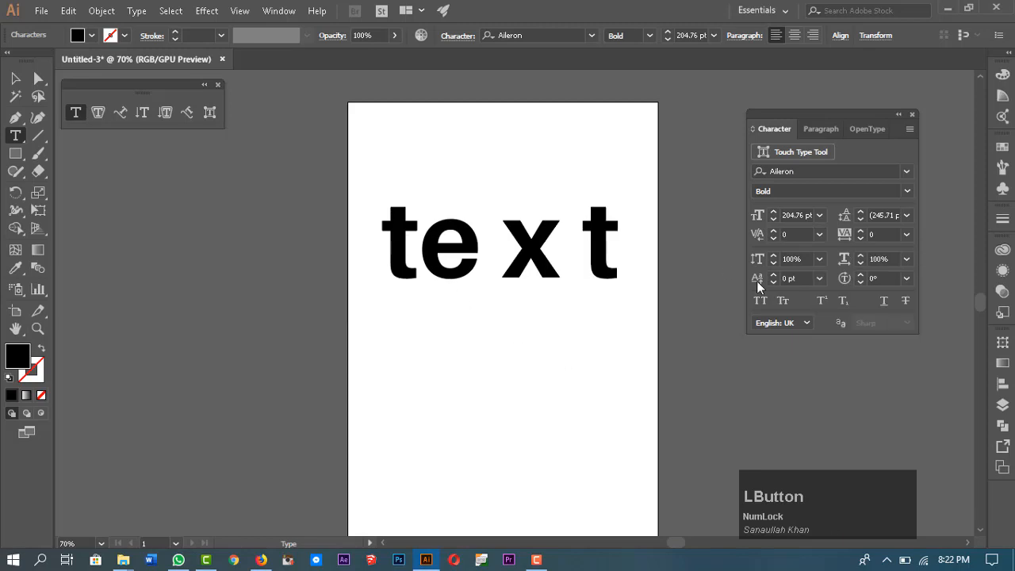
Undo the recent kerning changes in the word "text" and set the pair between "e" and "x" to Auto kerning
{"action": "left_click", "coordinate": [584, 230]}
{"action": "mouse_move", "coordinate": [585, 230]}
{"action": "left_mouse_down"}
{"action": "mouse_move", "coordinate": [558, 231]}
{"action": "mouse_move", "coordinate": [576, 220]}
{"action": "left_mouse_up"}
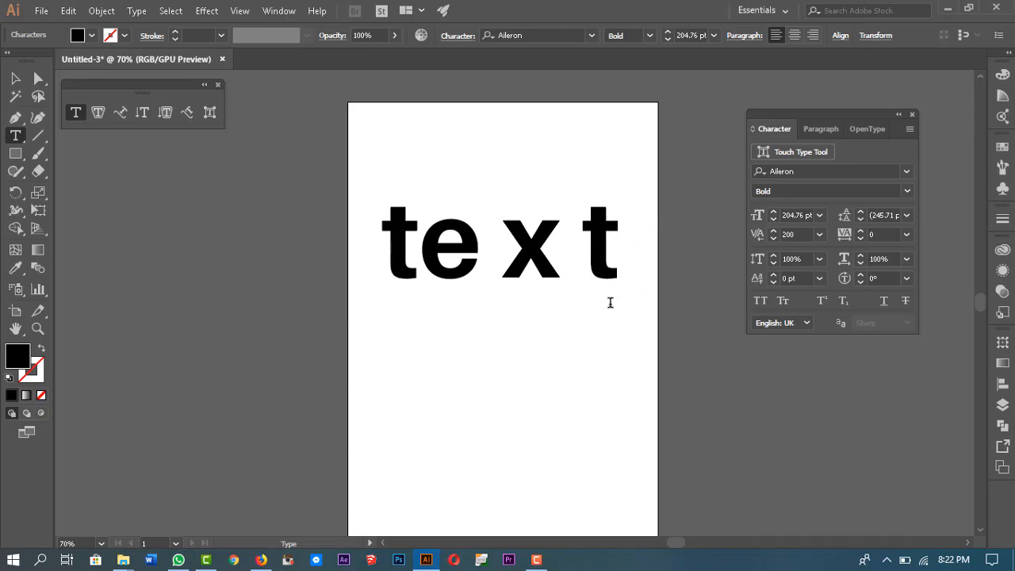
{"action": "key", "text": "ctrl+z"}
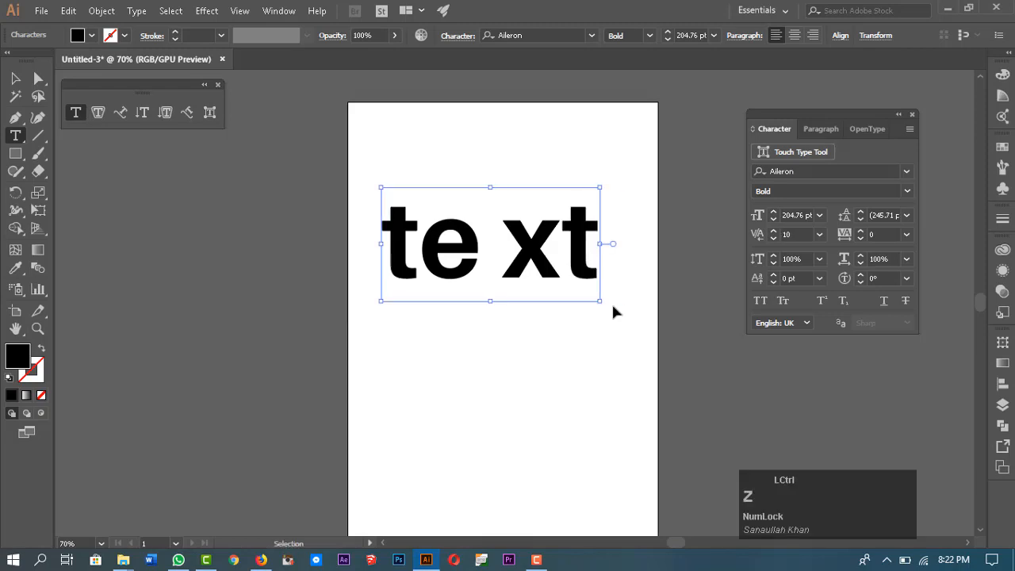
{"action": "key", "text": "ctrl+z"}
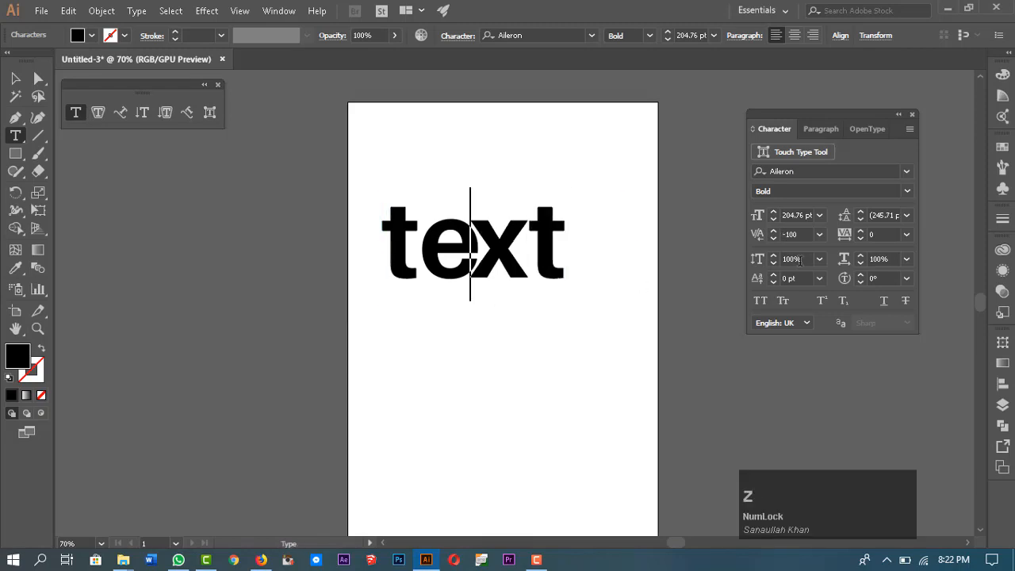
{"action": "left_click", "coordinate": [820, 234]}
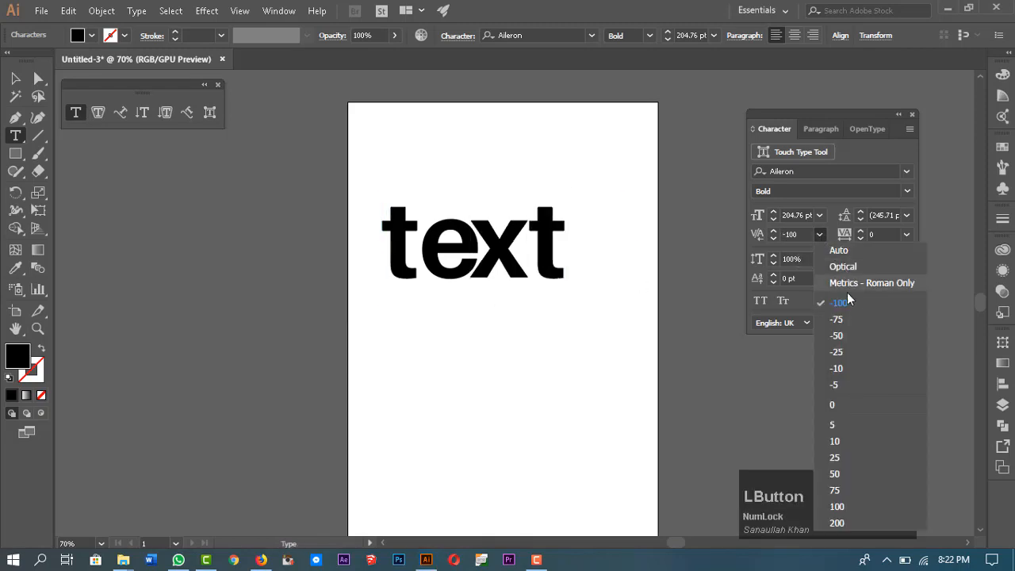
{"action": "left_click", "coordinate": [846, 251]}
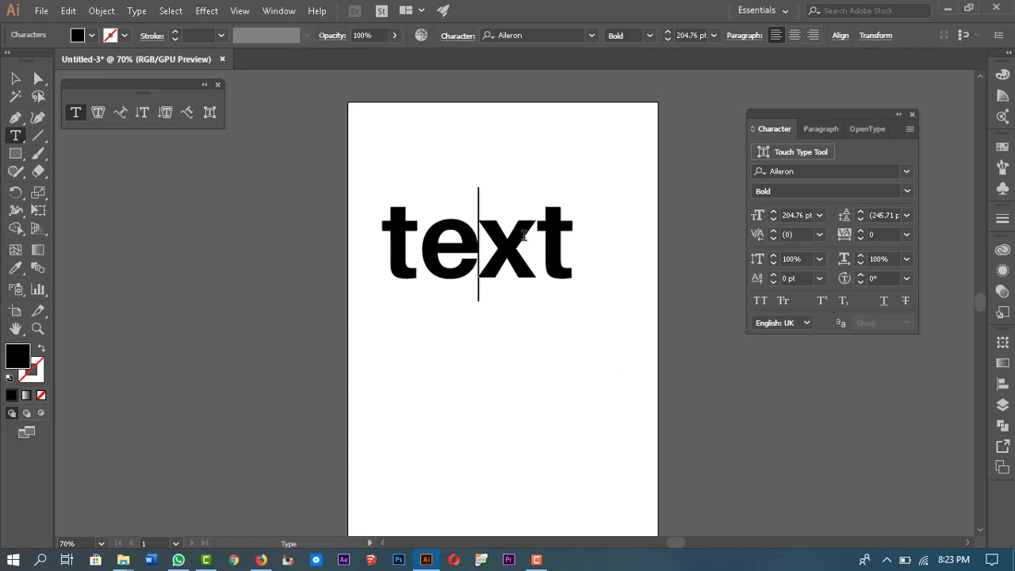
{"action": "type", "text": "v"}
{"action": "key", "text": "ctrl+z"}
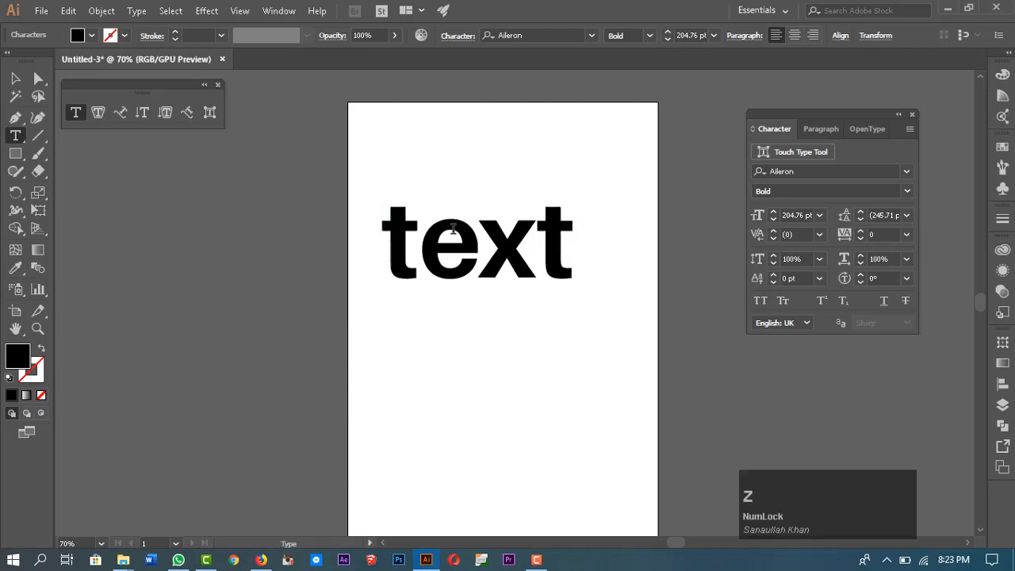
Move the word "text" lower on the artboard and step its tracking up and back down to 9
{"action": "key", "text": "Escape"}
{"action": "left_click_drag", "start_coordinate": [453, 238], "coordinate": [445, 300]}
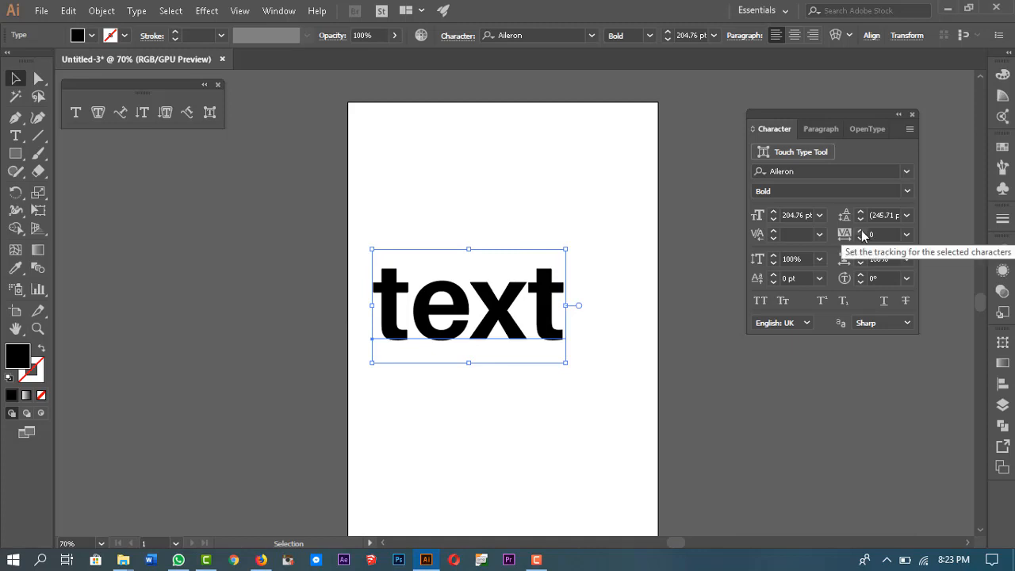
{"action": "left_click", "coordinate": [862, 232]}
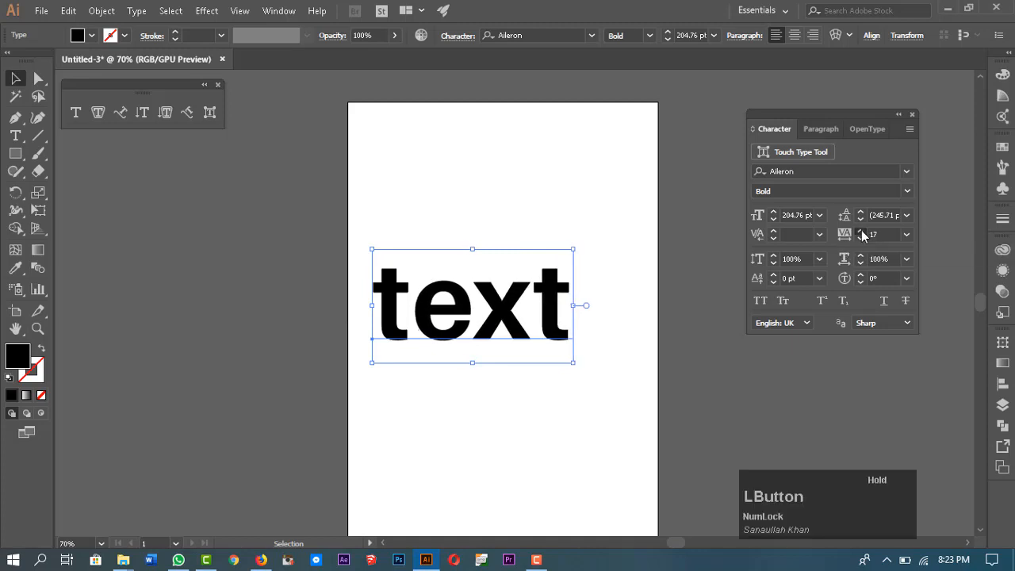
{"action": "left_click_drag", "start_coordinate": [863, 231], "coordinate": [861, 240]}
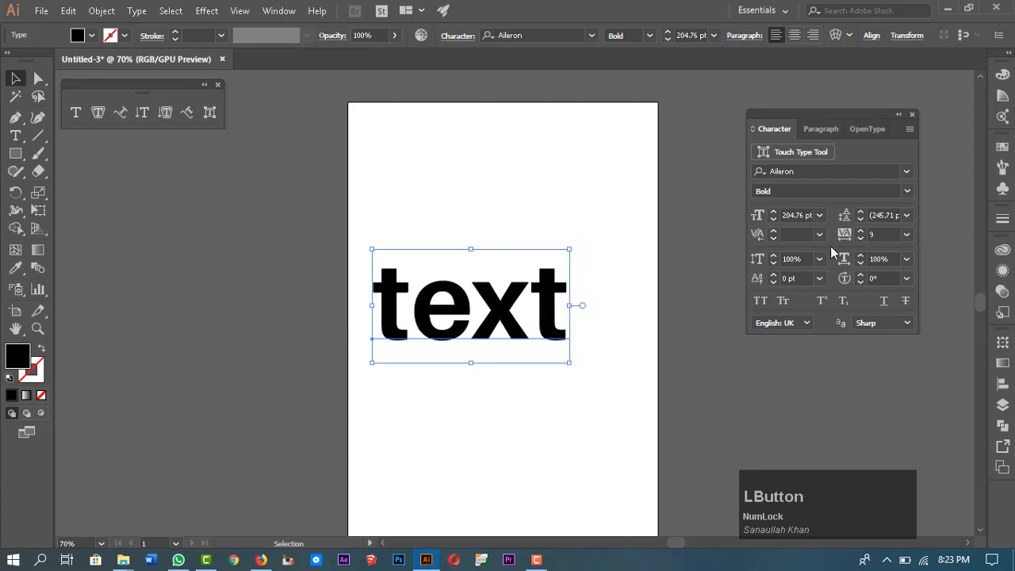
Set the whole word "text" to Auto kerning and check the kerning on the letters "ex"
{"action": "left_click", "coordinate": [821, 234]}
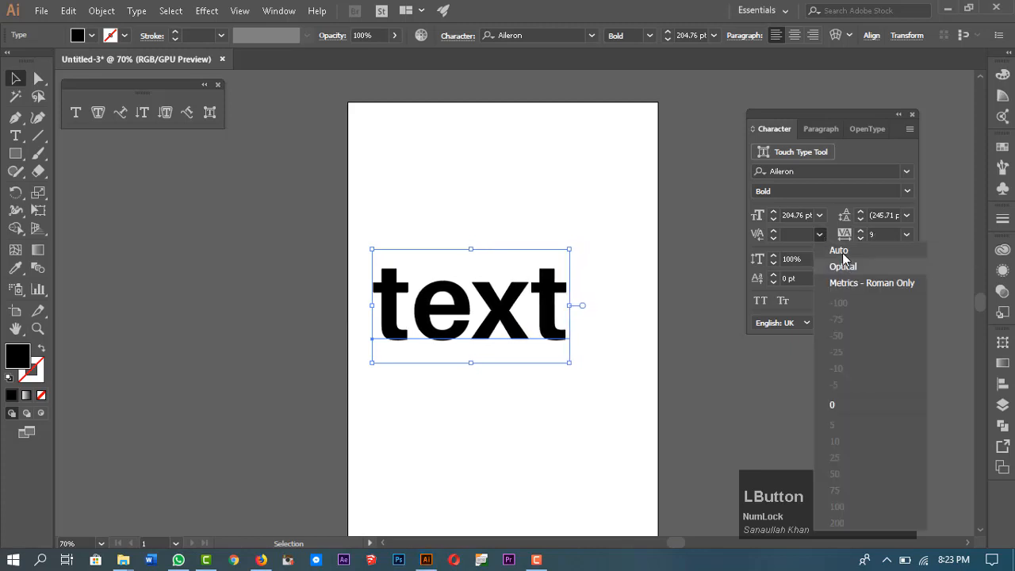
{"action": "left_click", "coordinate": [843, 253]}
{"action": "double_click", "coordinate": [478, 295]}
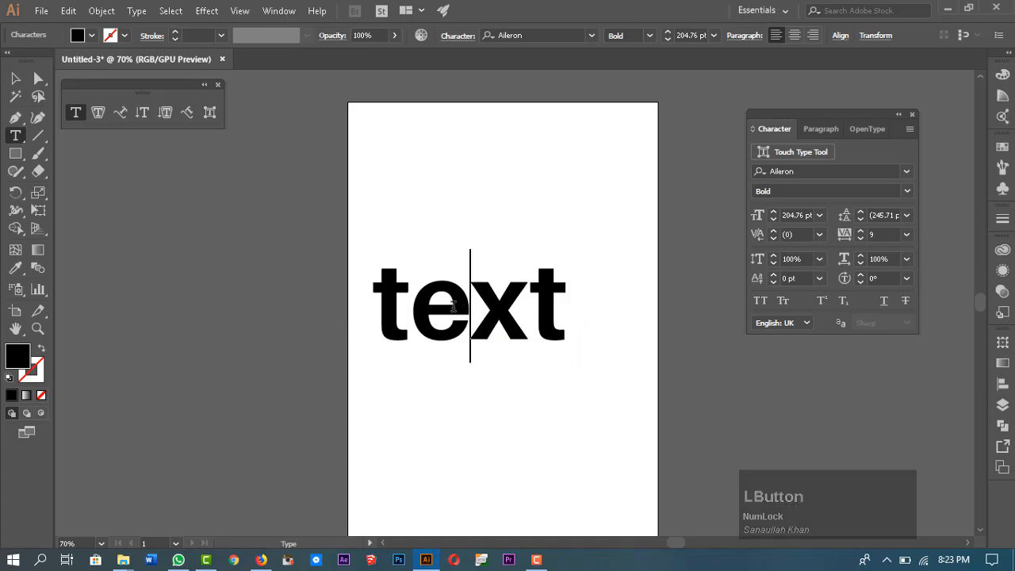
{"action": "left_click_drag", "start_coordinate": [410, 306], "coordinate": [529, 305]}
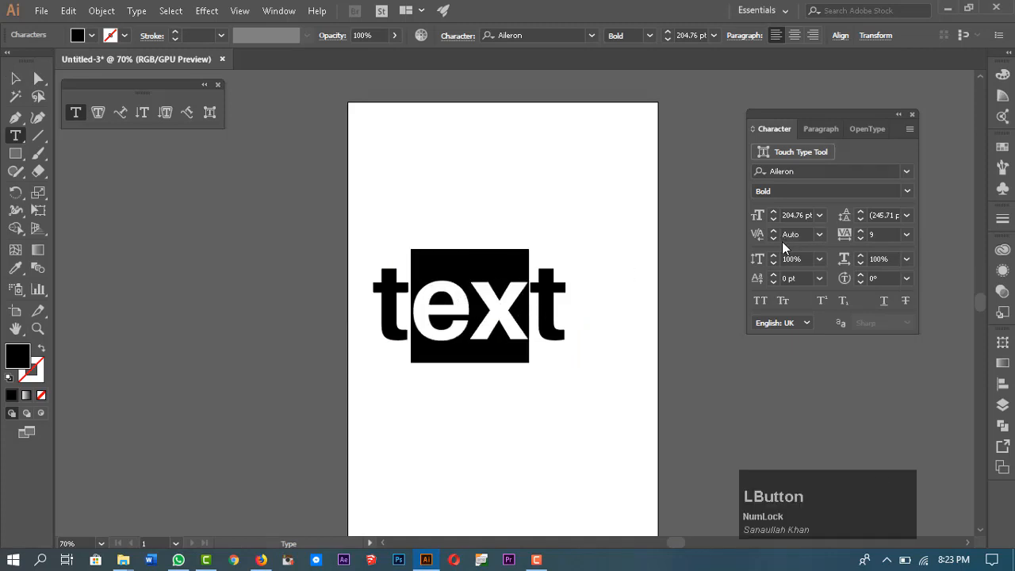
{"action": "left_click", "coordinate": [471, 301]}
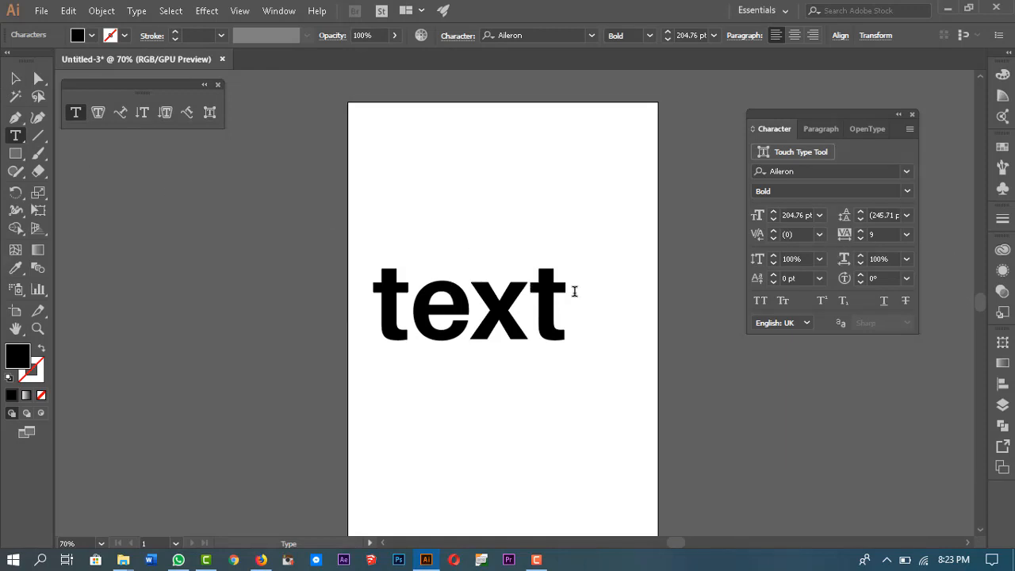
Set the tracking of the whole word "text" to 100 and move it near the top of the artboard
{"action": "left_click_drag", "start_coordinate": [576, 292], "coordinate": [375, 322]}
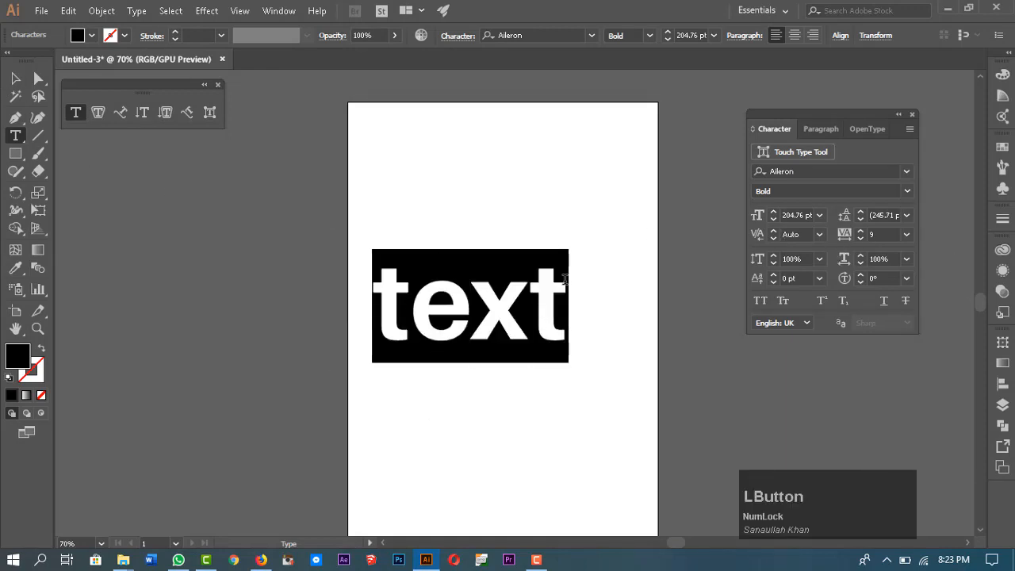
{"action": "left_click", "coordinate": [867, 234]}
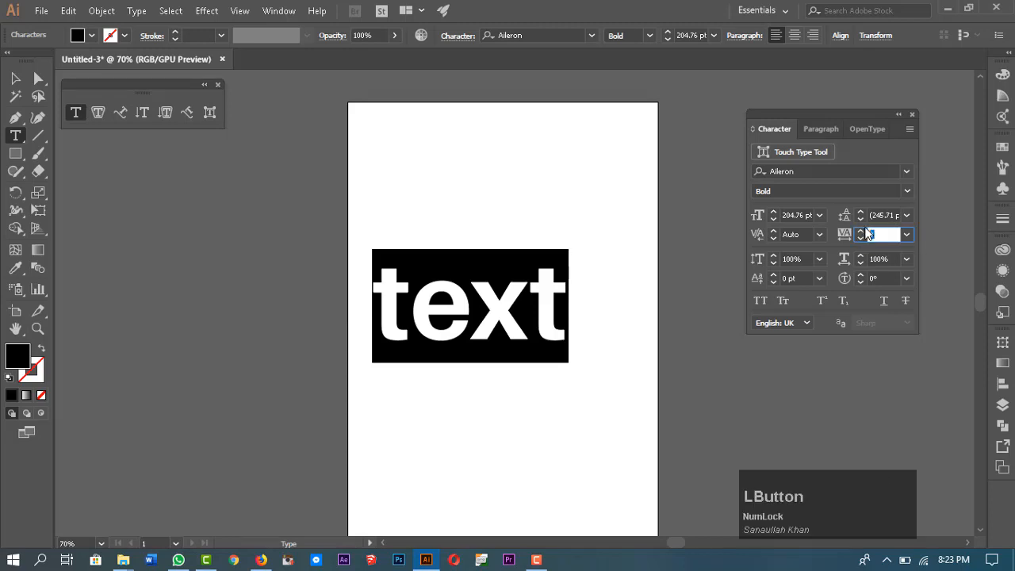
{"action": "type", "text": "100"}
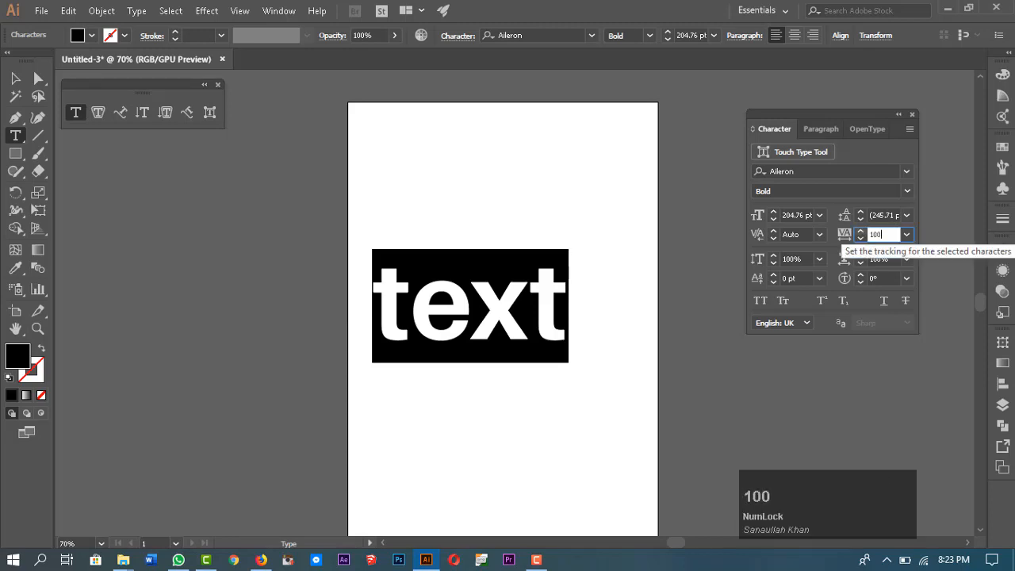
{"action": "key", "text": "Return"}
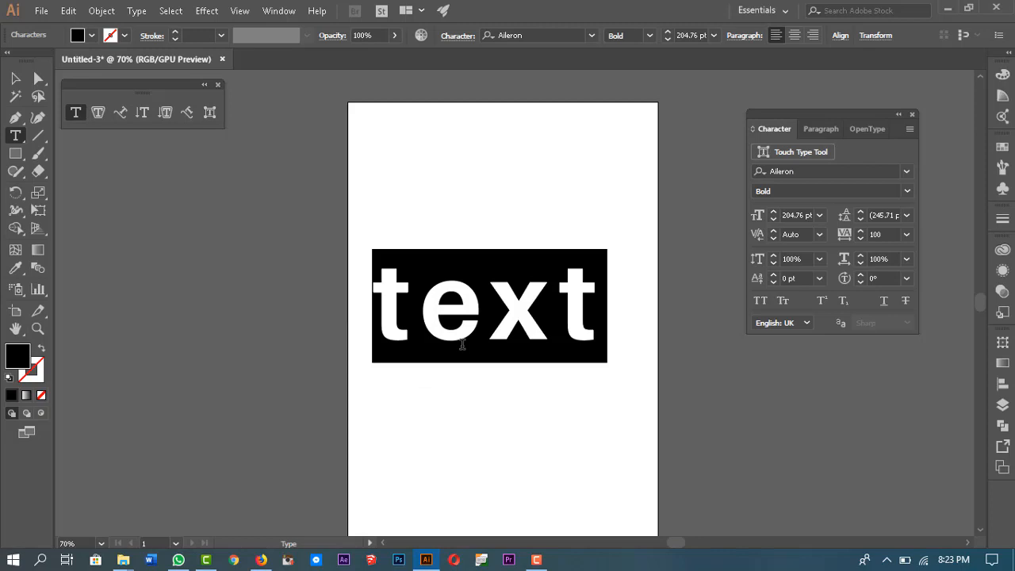
{"action": "key", "text": "Escape"}
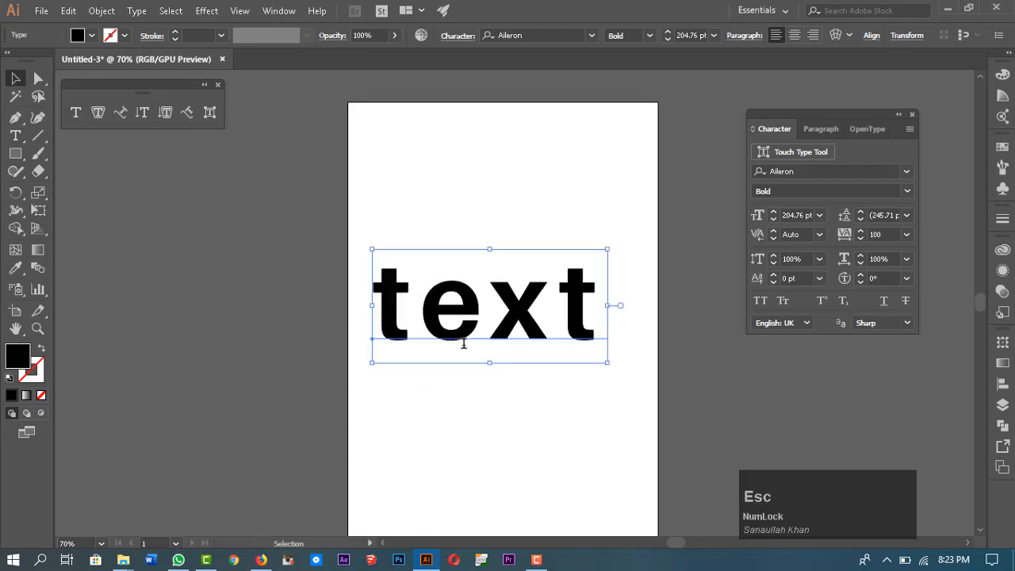
{"action": "left_click_drag", "start_coordinate": [522, 325], "coordinate": [531, 226]}
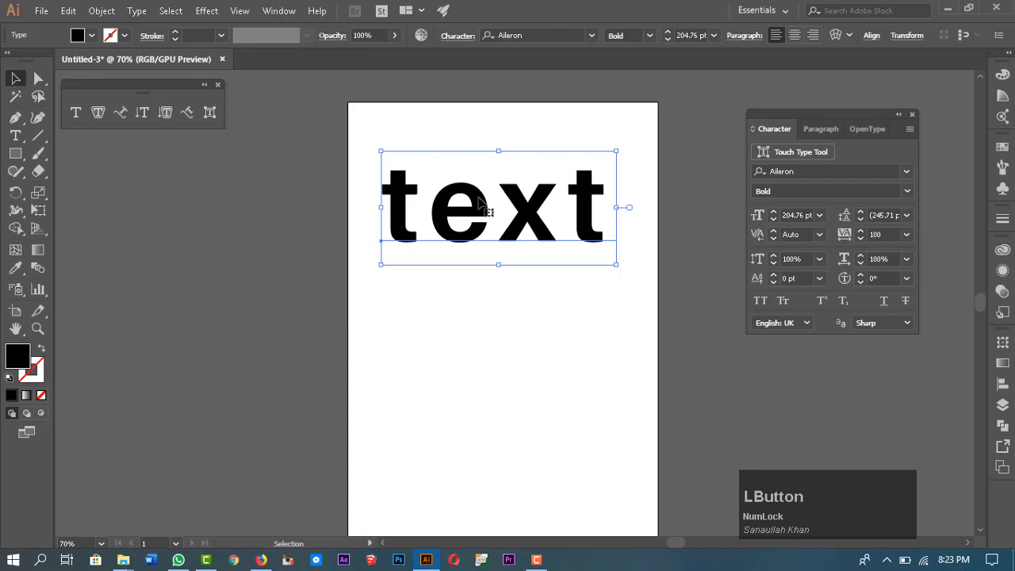
Add the point text "charactor" and scale it down to about 49 pt, placed directly beneath the word "text"
{"action": "left_click", "coordinate": [15, 135]}
{"action": "left_click", "coordinate": [422, 304]}
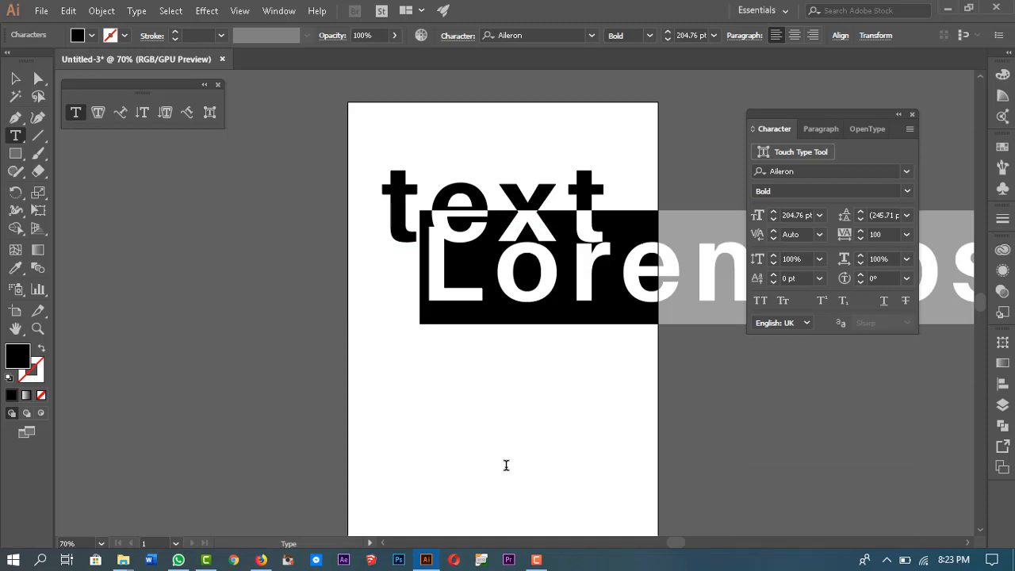
{"action": "type", "text": "too"}
{"action": "key", "text": "BackSpace"}
{"action": "key", "text": "BackSpace"}
{"action": "key", "text": "BackSpace"}
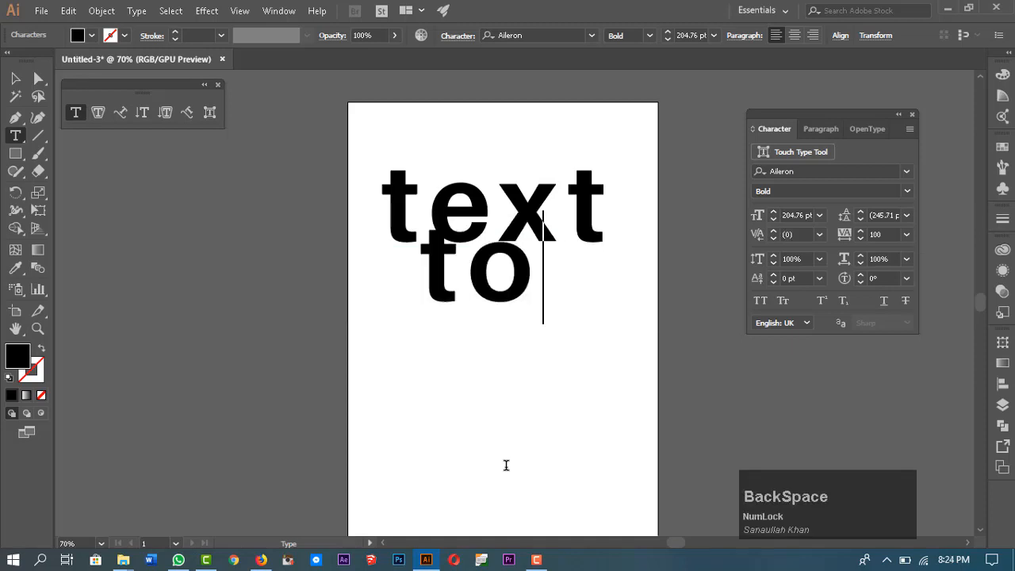
{"action": "type", "text": "chara"}
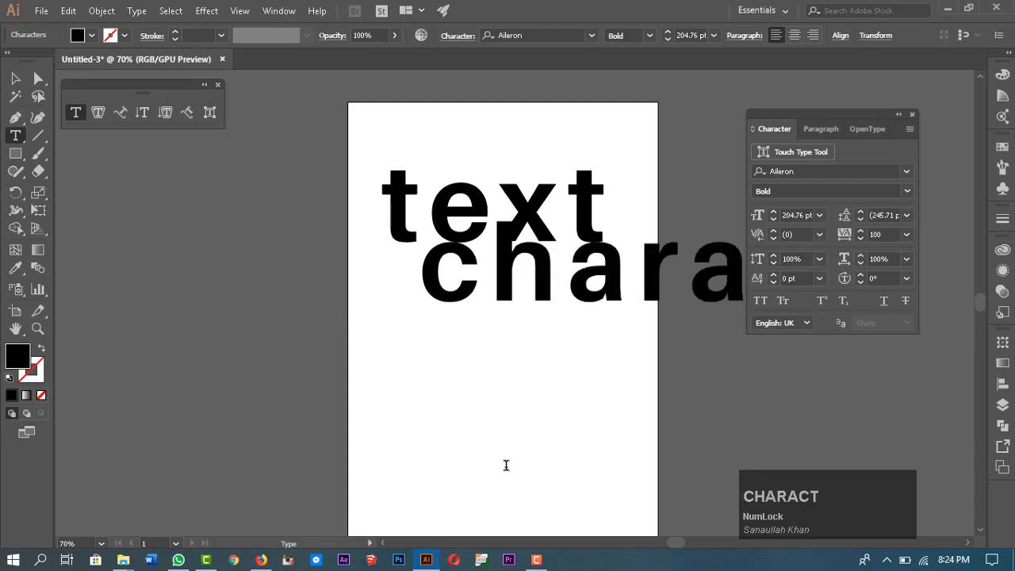
{"action": "type", "text": "ctor"}
{"action": "key", "text": "Escape"}
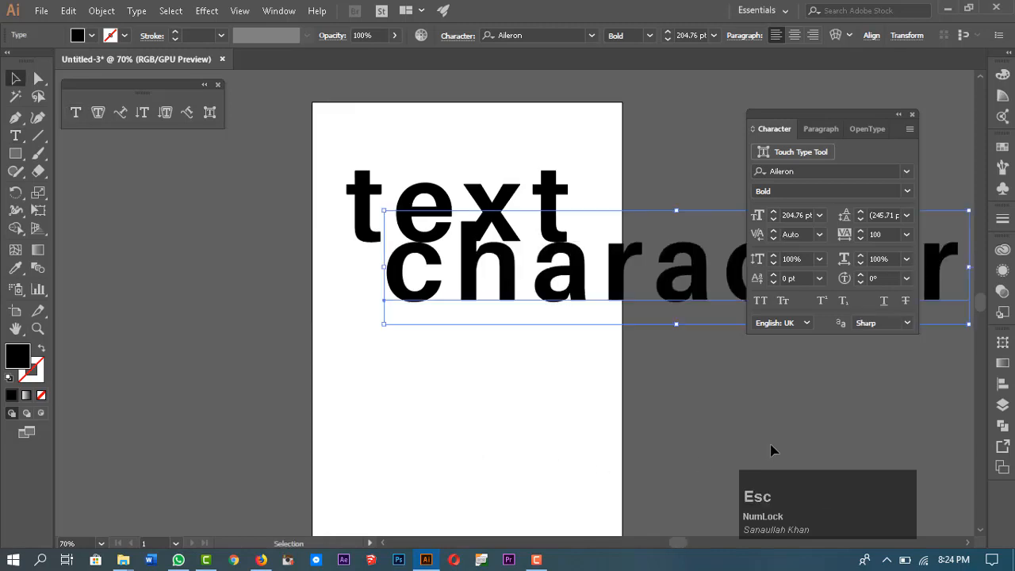
{"action": "left_click_drag", "start_coordinate": [969, 268], "coordinate": [523, 304]}
{"action": "left_click_drag", "start_coordinate": [465, 283], "coordinate": [459, 268]}
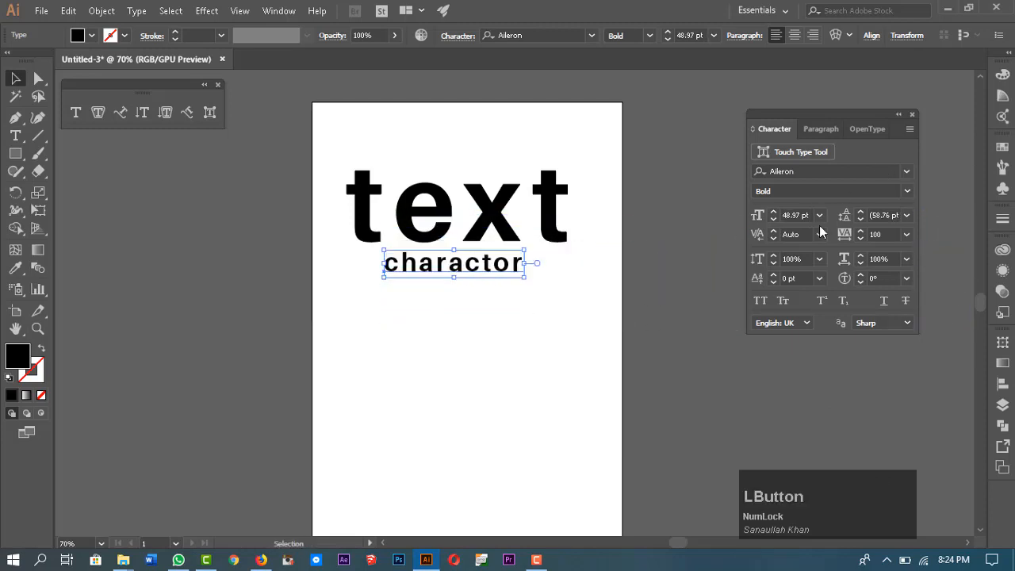
Change "charactor" to the Thin font style and align its left edge with the word "text"
{"action": "left_click", "coordinate": [907, 192]}
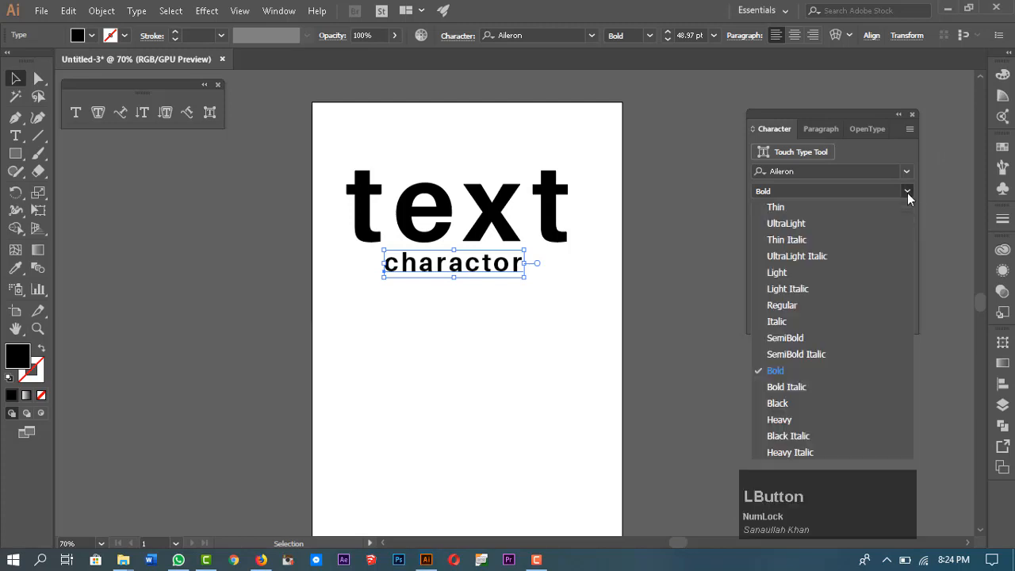
{"action": "left_click", "coordinate": [819, 212]}
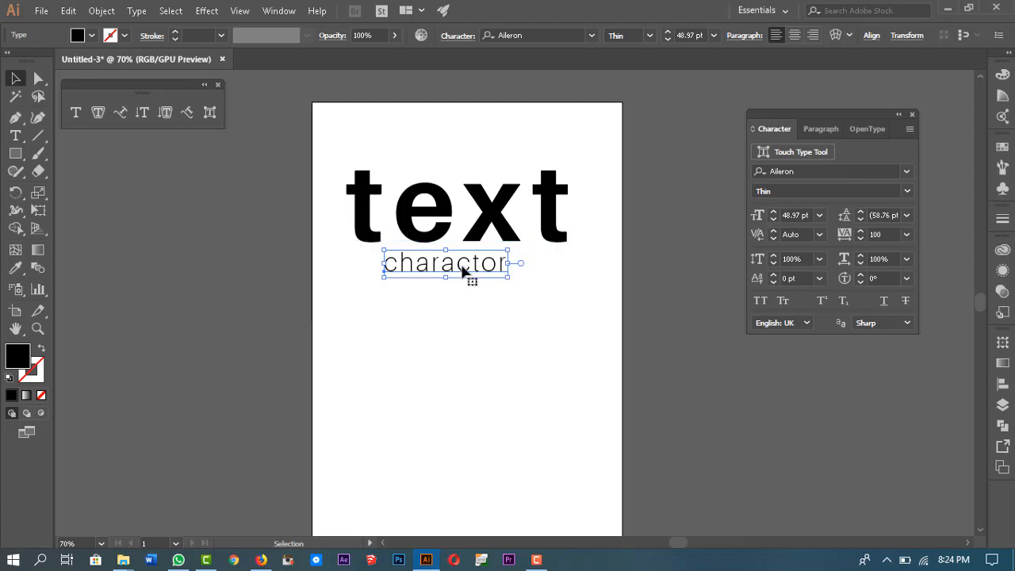
{"action": "left_click_drag", "start_coordinate": [464, 271], "coordinate": [426, 271]}
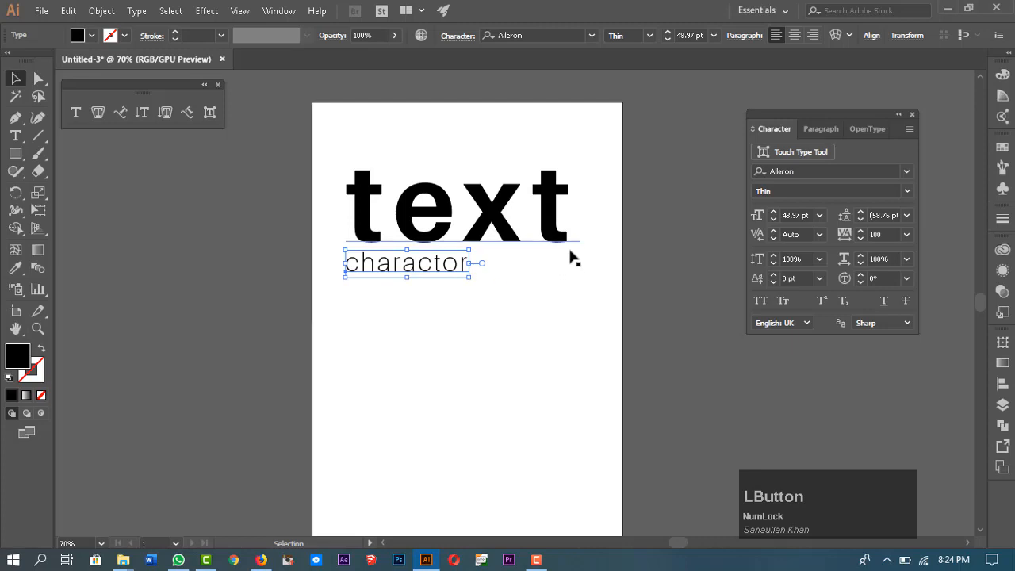
Set the tracking of the word "charactor" to 300
{"action": "left_click", "coordinate": [891, 236]}
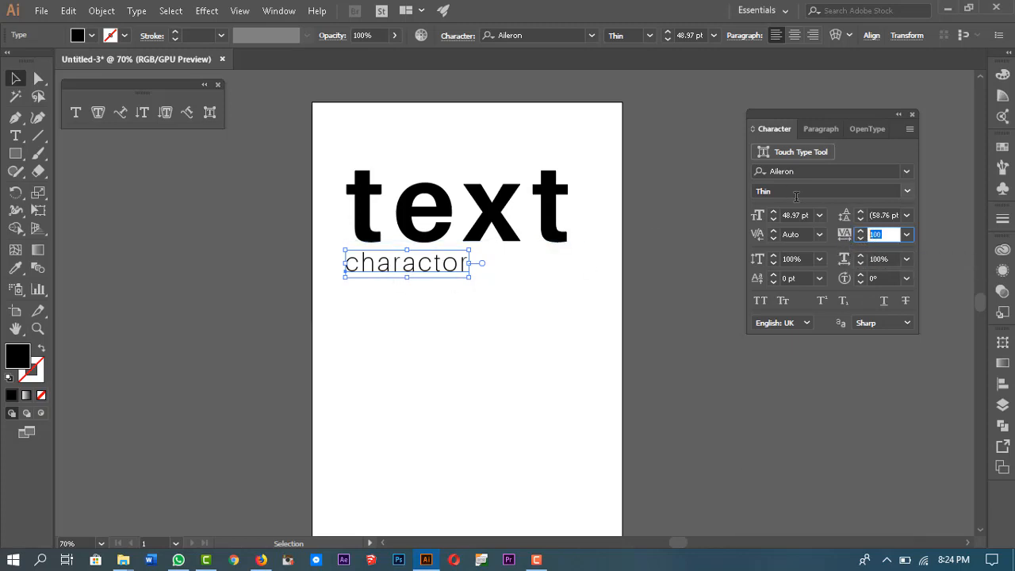
{"action": "type", "text": "3"}
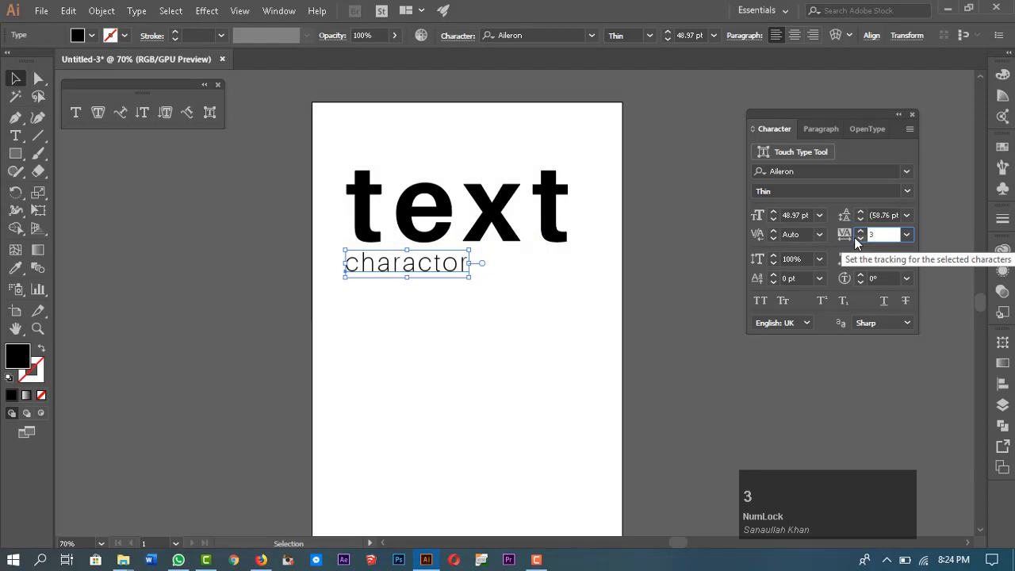
{"action": "type", "text": "00"}
{"action": "key", "text": "Return"}
{"action": "left_click", "coordinate": [554, 317]}
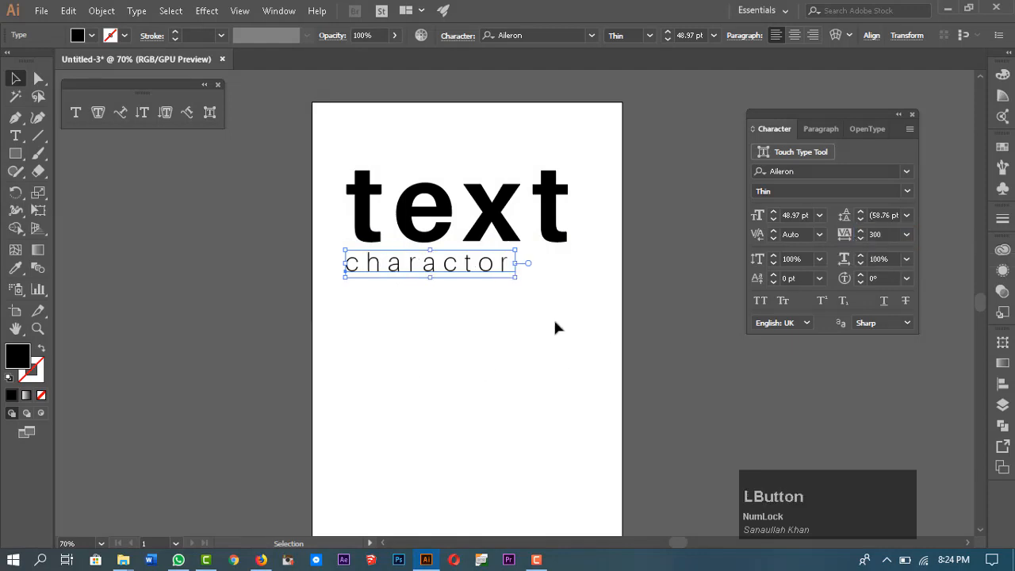
Set the tracking of "charactor" to 500 and scale it up to about 54 pt to match the width of "text"
{"action": "left_click", "coordinate": [464, 267]}
{"action": "left_click", "coordinate": [872, 235]}
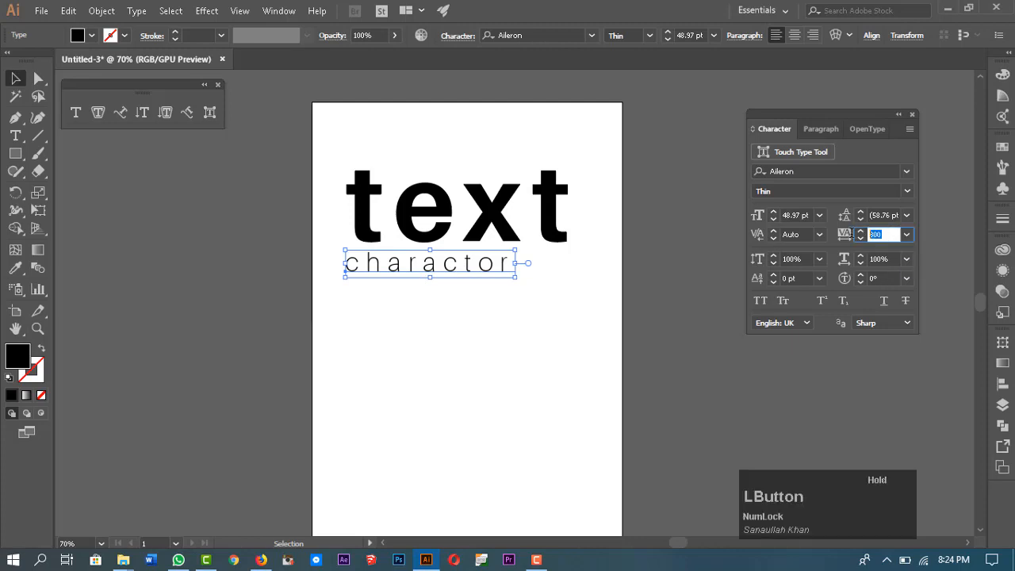
{"action": "type", "text": "500"}
{"action": "key", "text": "Return"}
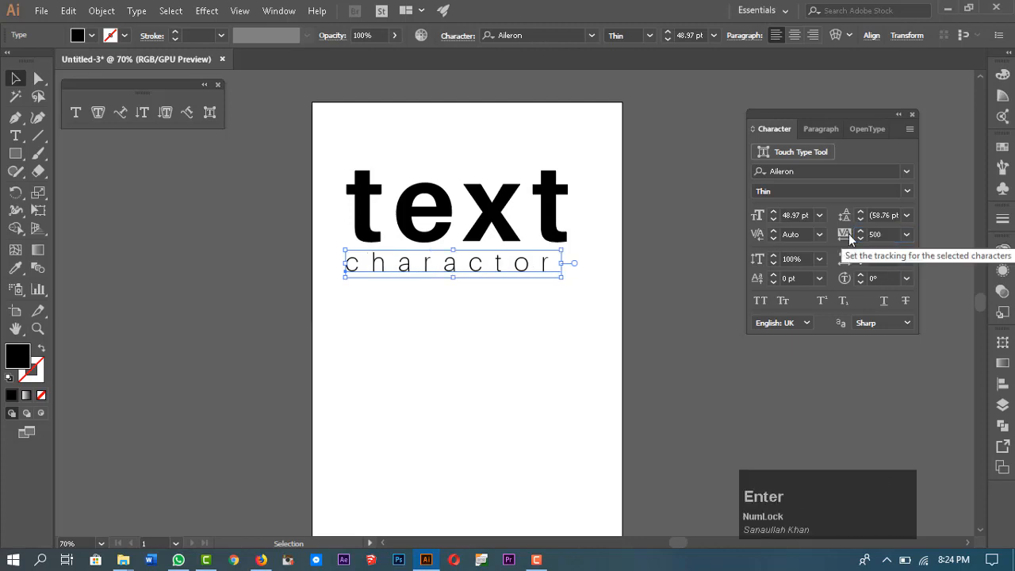
{"action": "left_click_drag", "start_coordinate": [564, 263], "coordinate": [583, 263]}
{"action": "left_click", "coordinate": [681, 259]}
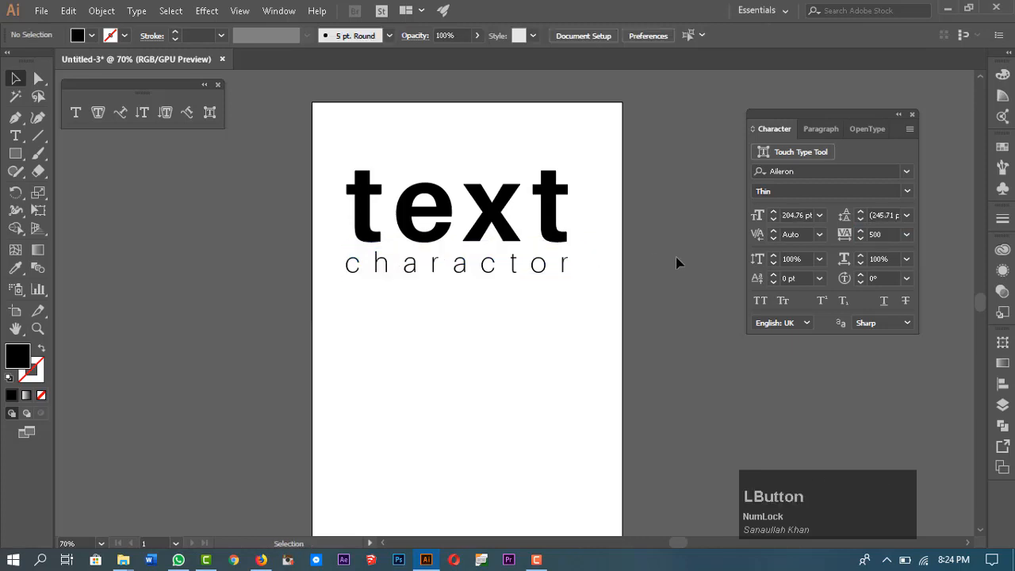
{"action": "left_click_drag", "start_coordinate": [675, 262], "coordinate": [662, 376]}
{"action": "left_click", "coordinate": [514, 322]}
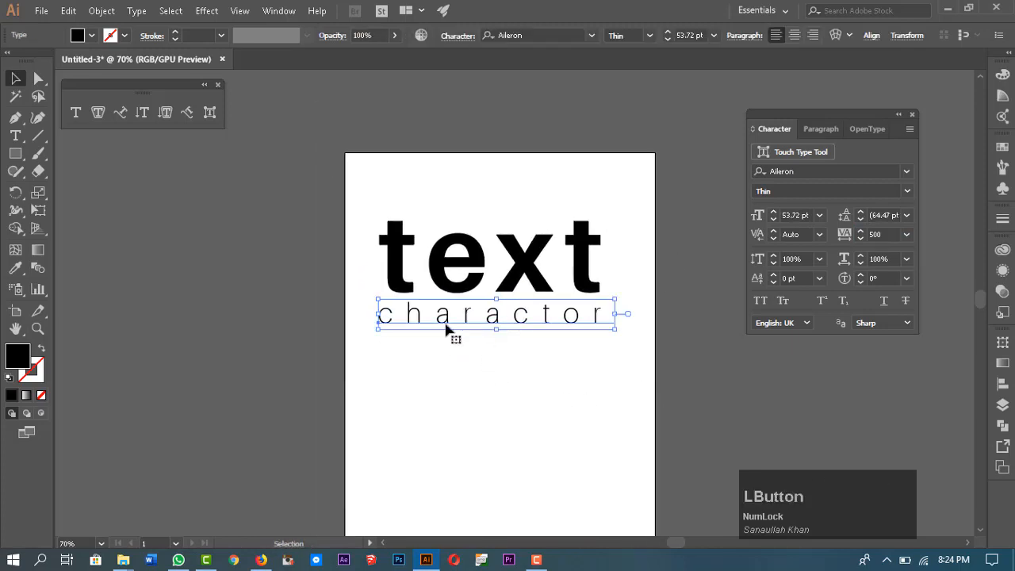
{"action": "mouse_move", "coordinate": [641, 432]}
{"action": "left_mouse_down"}
{"action": "mouse_move", "coordinate": [653, 410]}
{"action": "mouse_move", "coordinate": [642, 415]}
{"action": "left_mouse_up"}
{"action": "left_click", "coordinate": [520, 242]}
{"action": "left_click", "coordinate": [542, 299]}
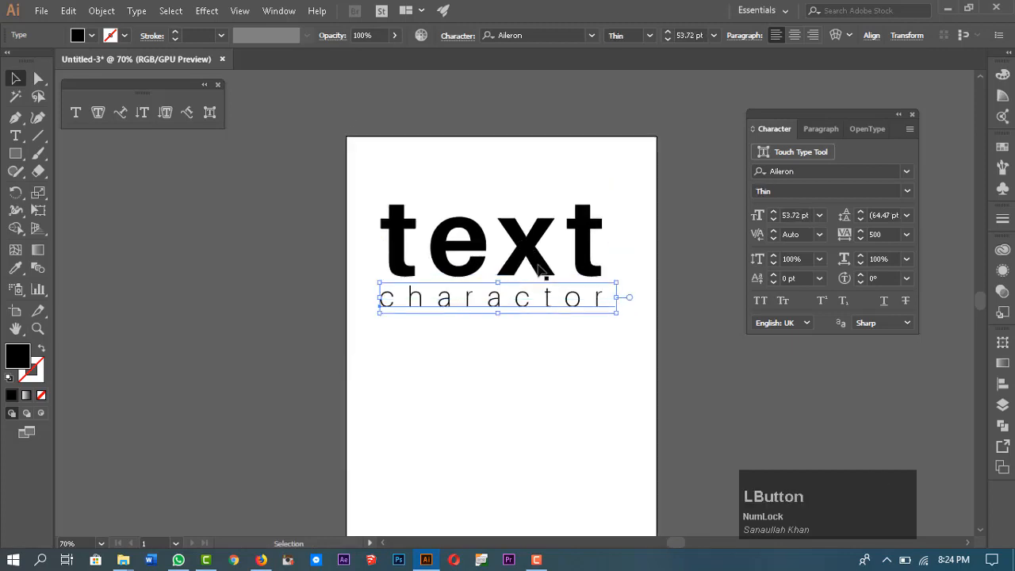
{"action": "left_click", "coordinate": [544, 262]}
{"action": "left_click_drag", "start_coordinate": [672, 217], "coordinate": [549, 339]}
{"action": "left_click", "coordinate": [567, 379]}
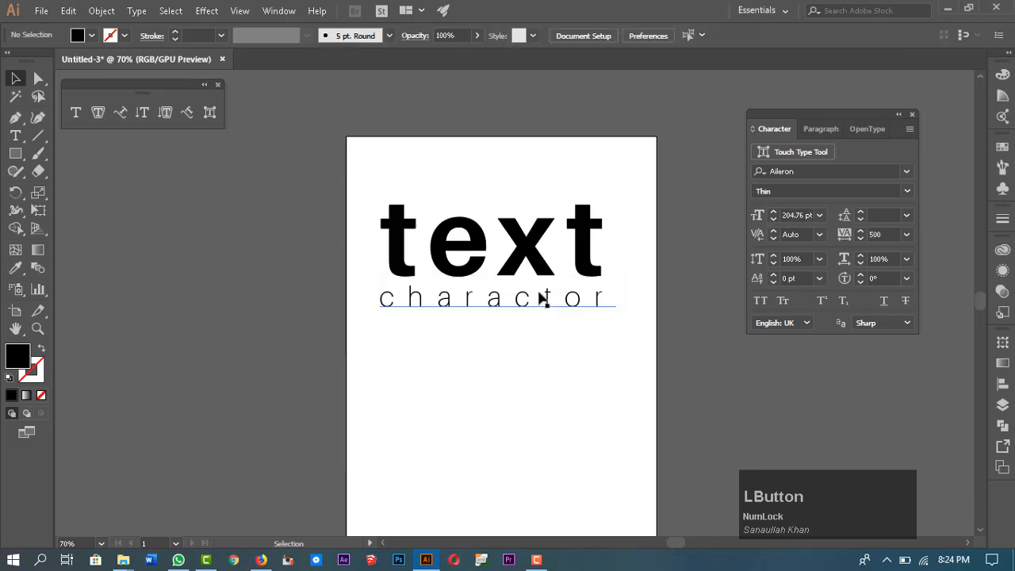
{"action": "left_click", "coordinate": [530, 306]}
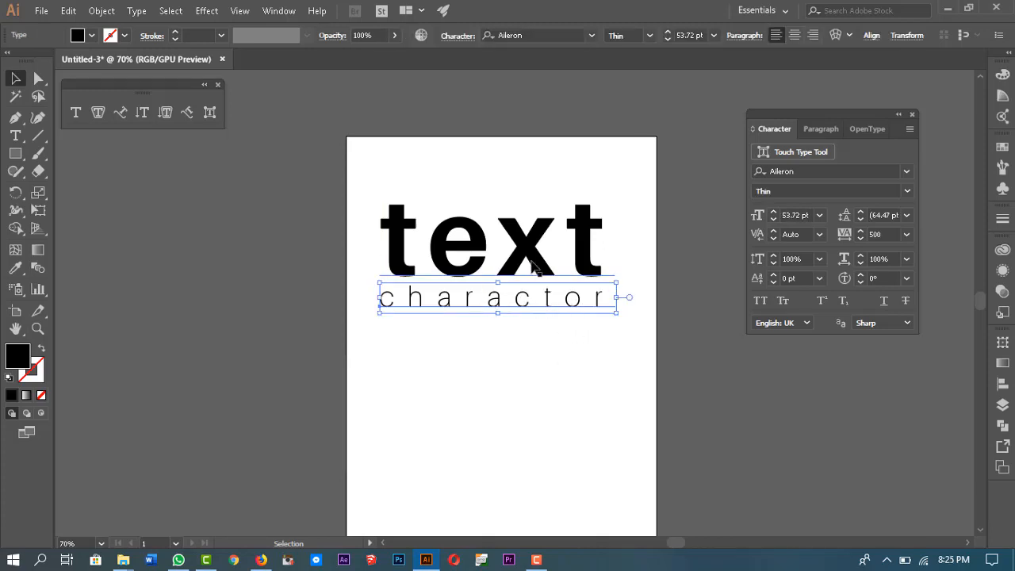
{"action": "left_click", "coordinate": [608, 411]}
Move "charactor" down to leave a wider gap below the word "text", keeping their left edges aligned
{"action": "left_click_drag", "start_coordinate": [568, 302], "coordinate": [517, 372]}
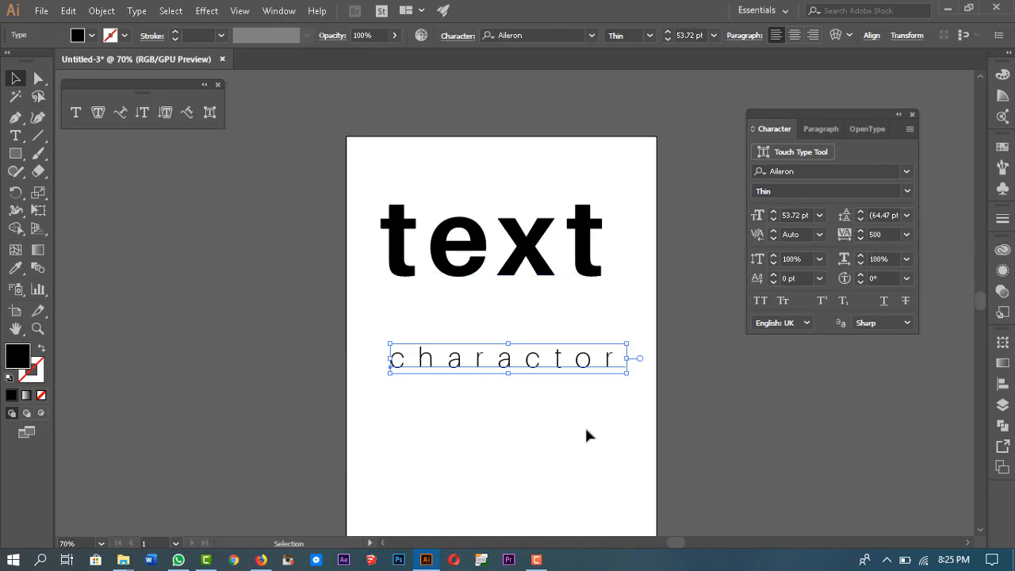
{"action": "left_click_drag", "start_coordinate": [545, 367], "coordinate": [536, 350]}
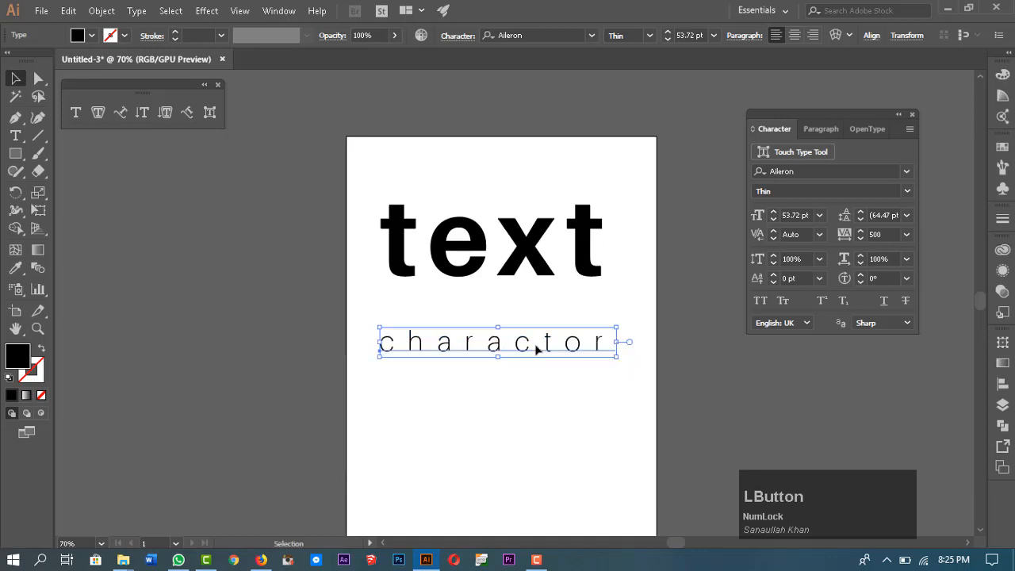
{"action": "left_click", "coordinate": [890, 232]}
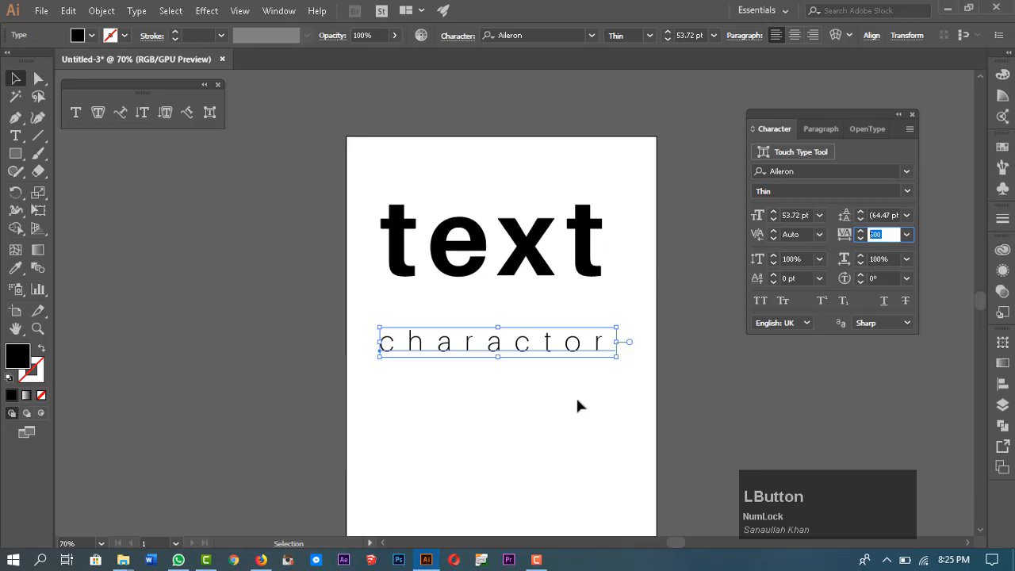
{"action": "left_click", "coordinate": [633, 426]}
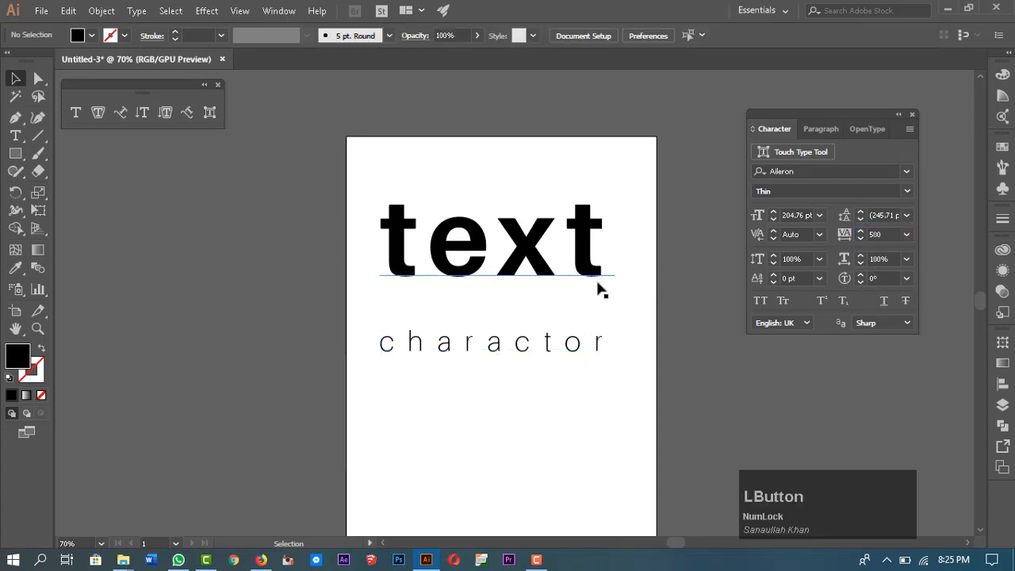
{"action": "left_click", "coordinate": [16, 136]}
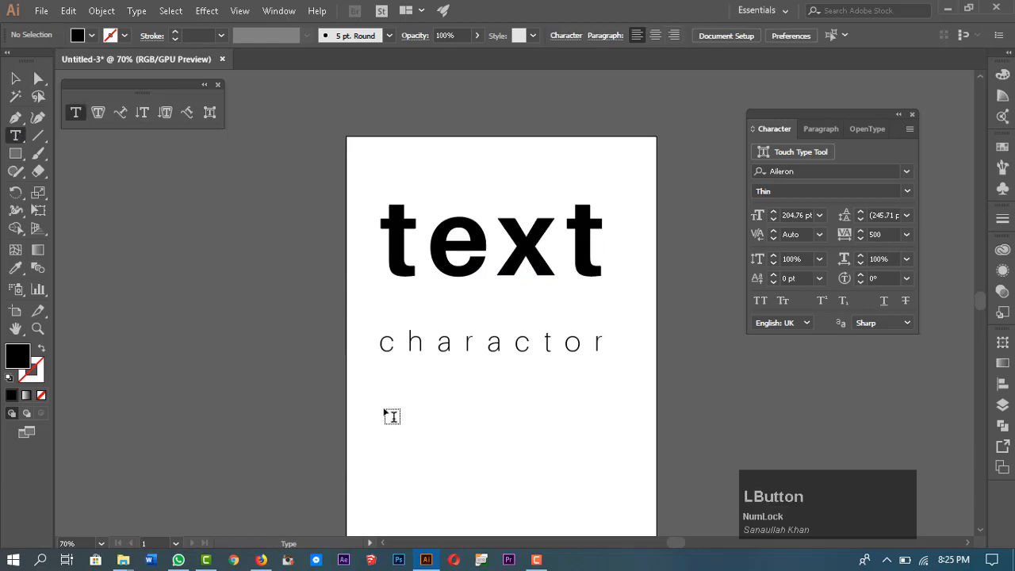
{"action": "left_click", "coordinate": [406, 417]}
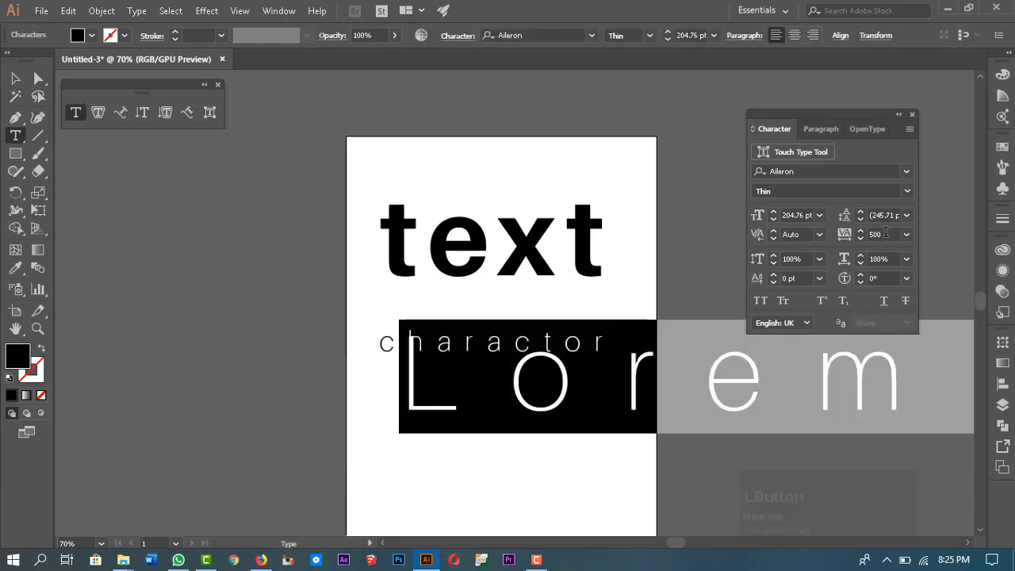
{"action": "left_click", "coordinate": [876, 234]}
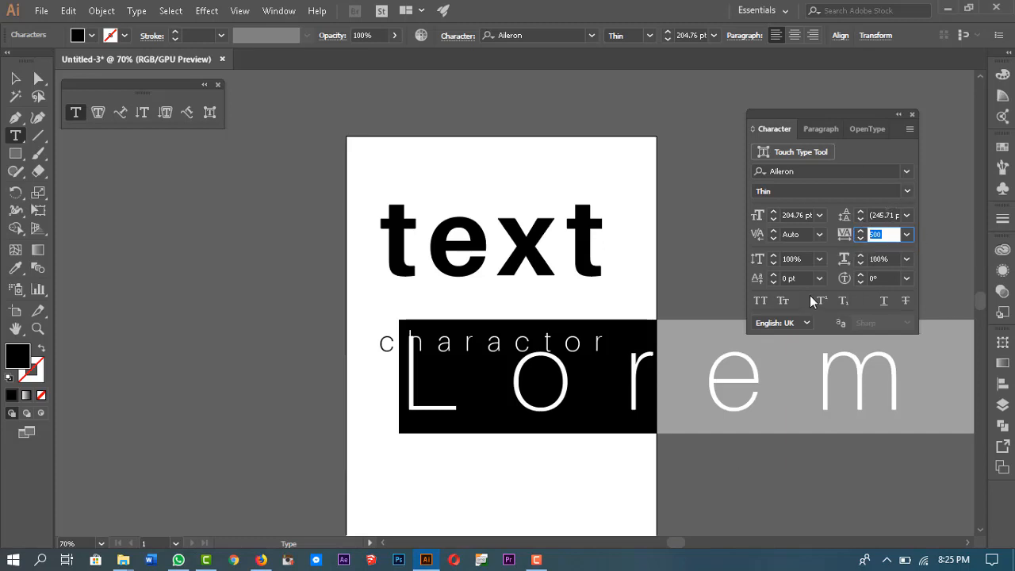
{"action": "key", "text": "Escape"}
{"action": "key", "text": "Delete"}
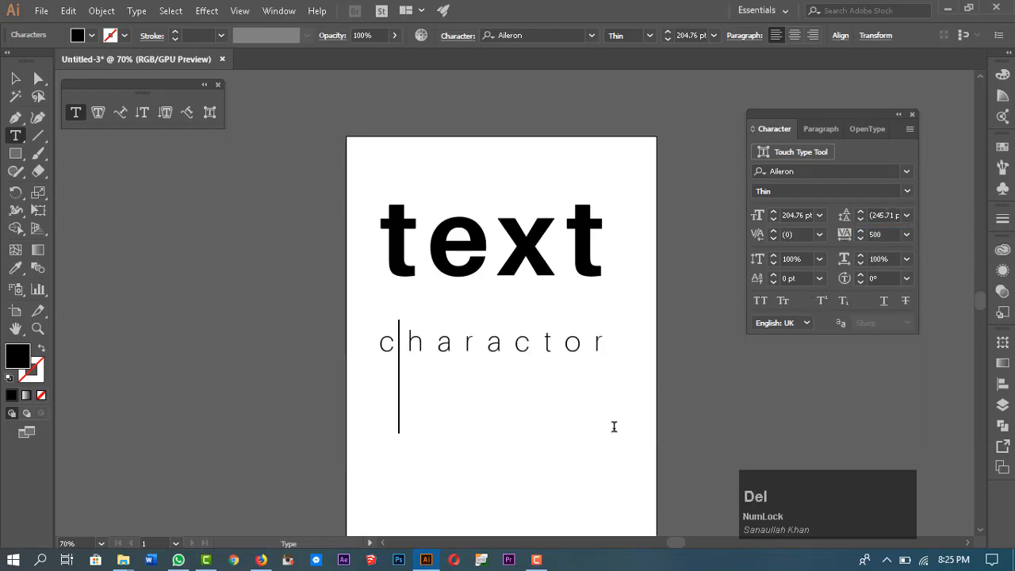
{"action": "key", "text": "Escape"}
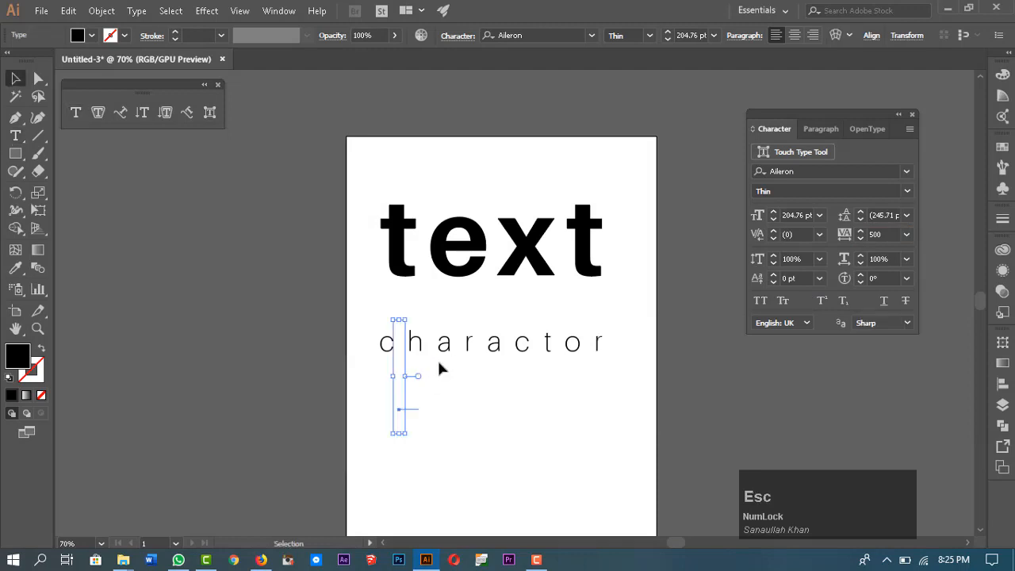
{"action": "key", "text": "Delete"}
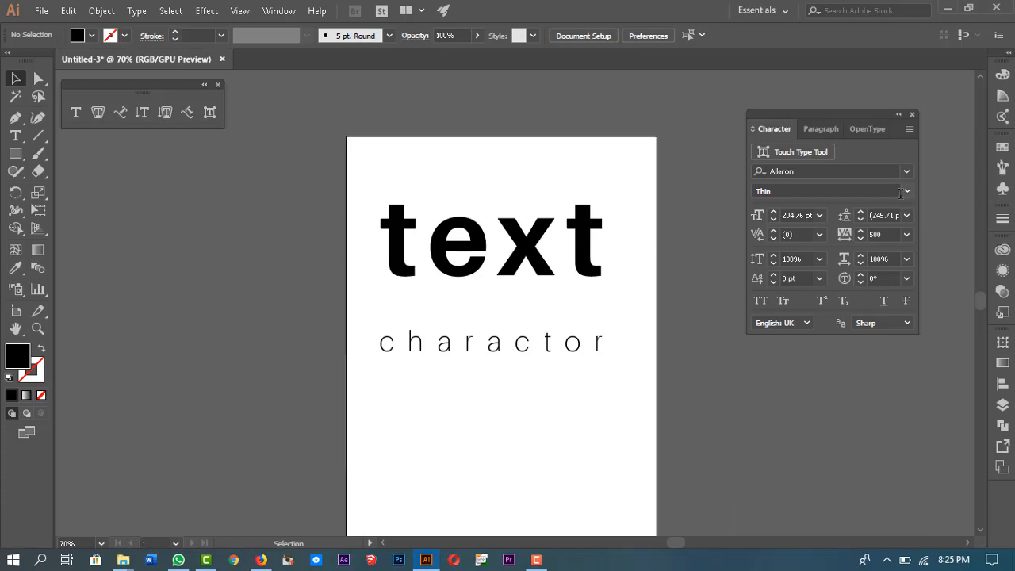
With nothing selected, set the tracking to 0 and reset the Character panel to its default settings
{"action": "left_click", "coordinate": [907, 234]}
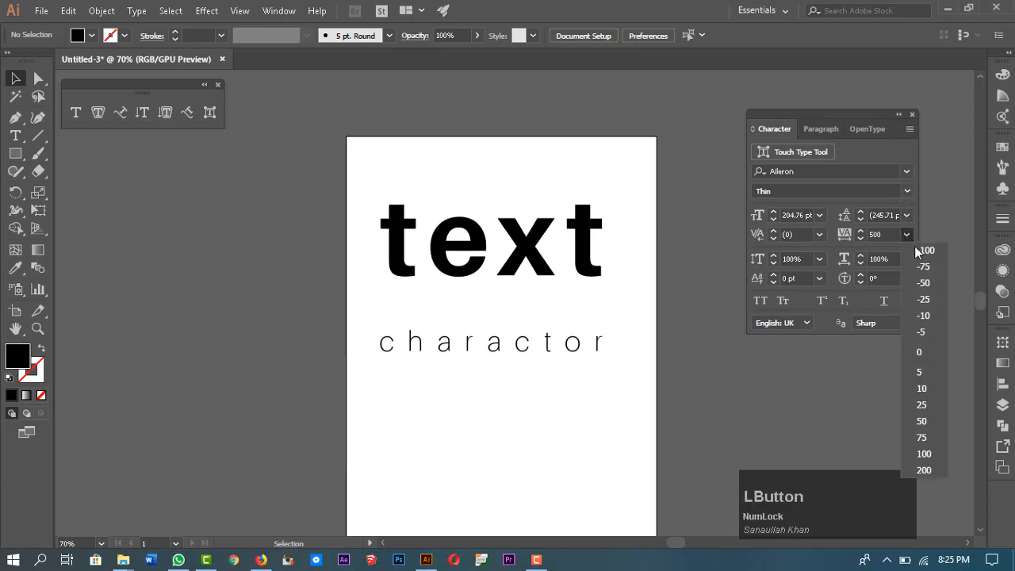
{"action": "left_click", "coordinate": [925, 354]}
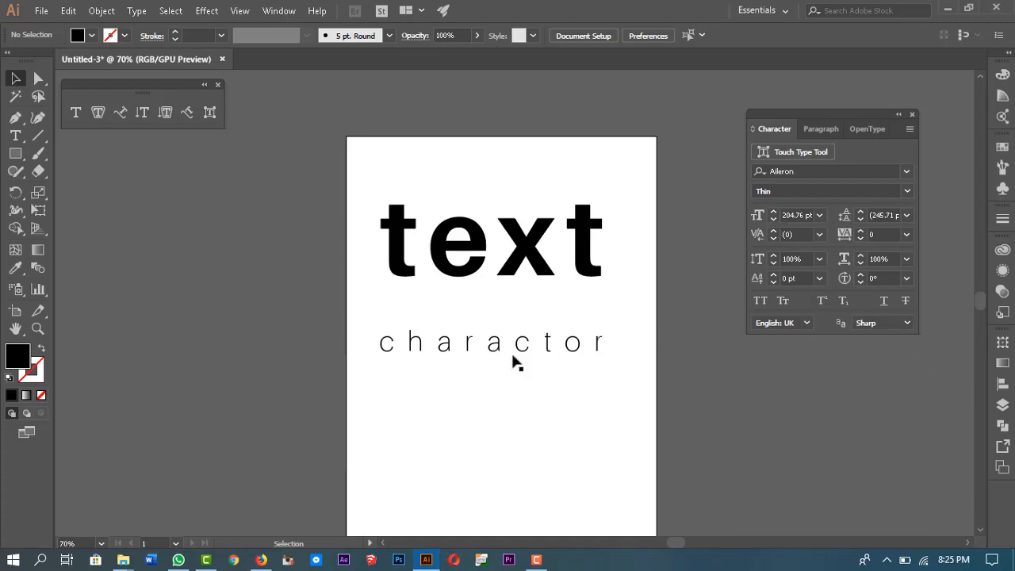
{"action": "left_click", "coordinate": [909, 131]}
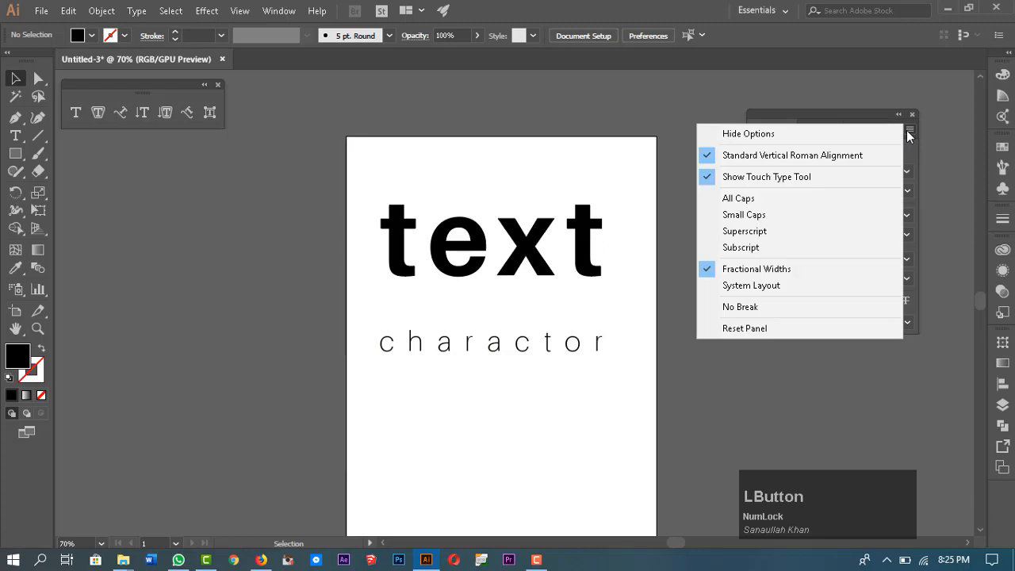
{"action": "left_click", "coordinate": [736, 330]}
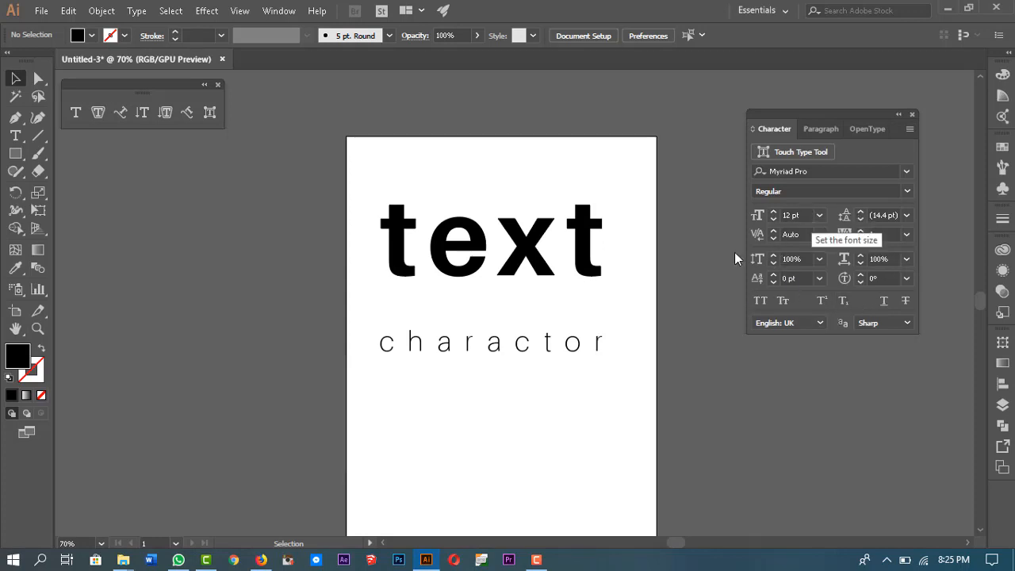
Add "Lorem ipsum" placeholder point text with the default formatting, scale it up to about 97 pt and center it below "charactor"
{"action": "left_click", "coordinate": [15, 135]}
{"action": "left_click", "coordinate": [462, 448]}
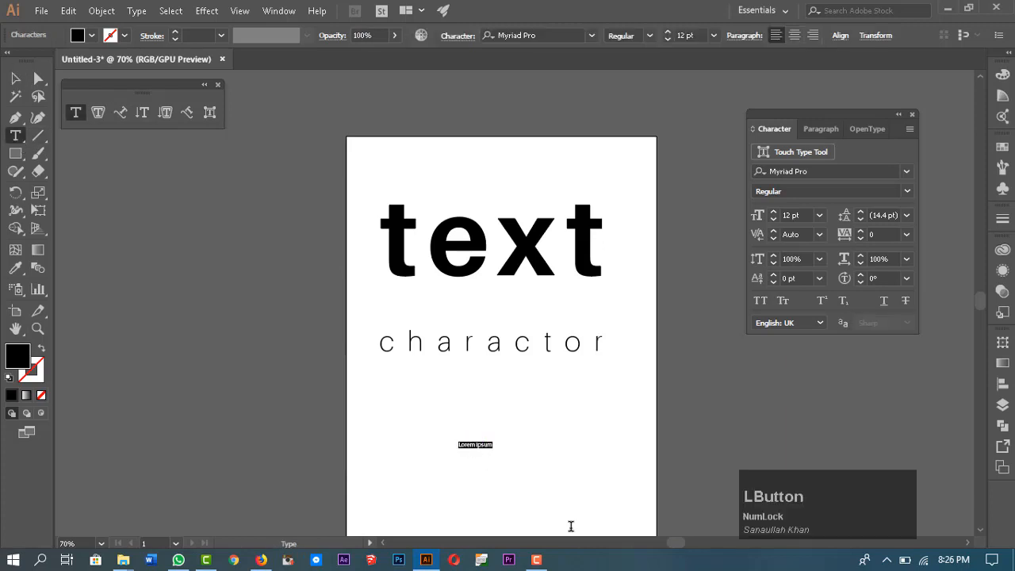
{"action": "key", "text": "Escape"}
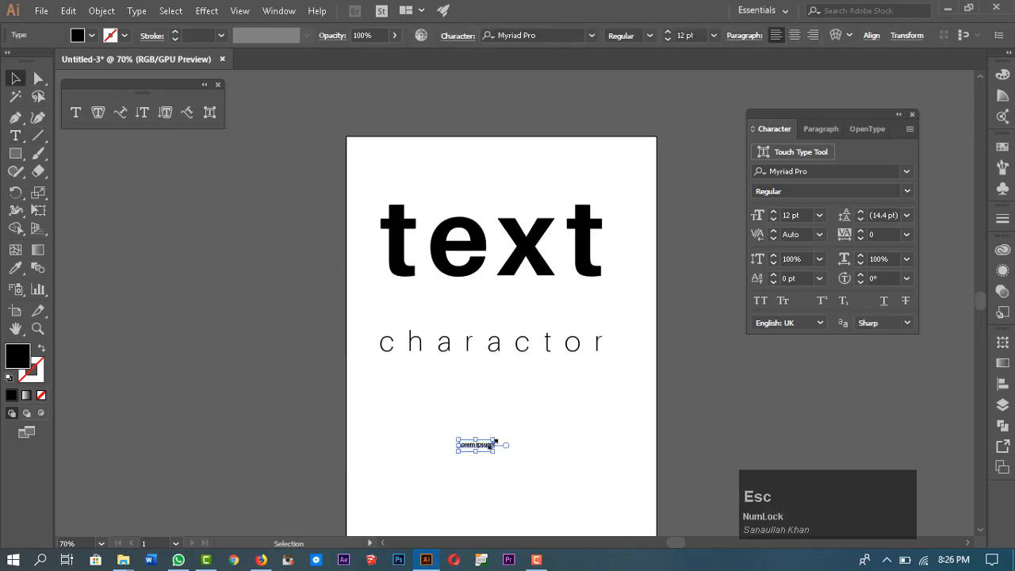
{"action": "left_click_drag", "start_coordinate": [494, 436], "coordinate": [667, 358]}
{"action": "left_click_drag", "start_coordinate": [606, 420], "coordinate": [527, 410]}
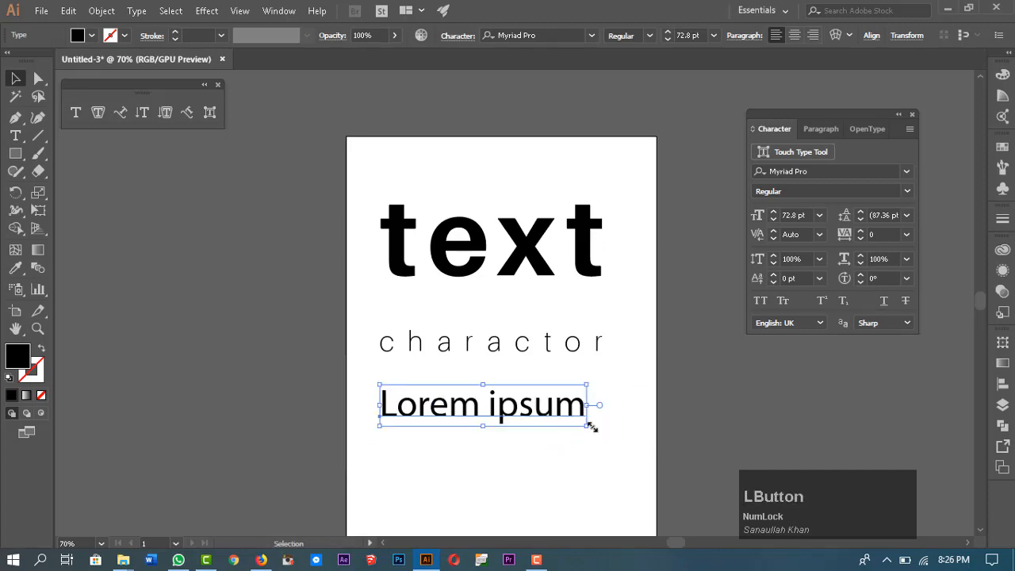
{"action": "left_click_drag", "start_coordinate": [589, 427], "coordinate": [658, 467]}
{"action": "left_click_drag", "start_coordinate": [590, 414], "coordinate": [565, 427]}
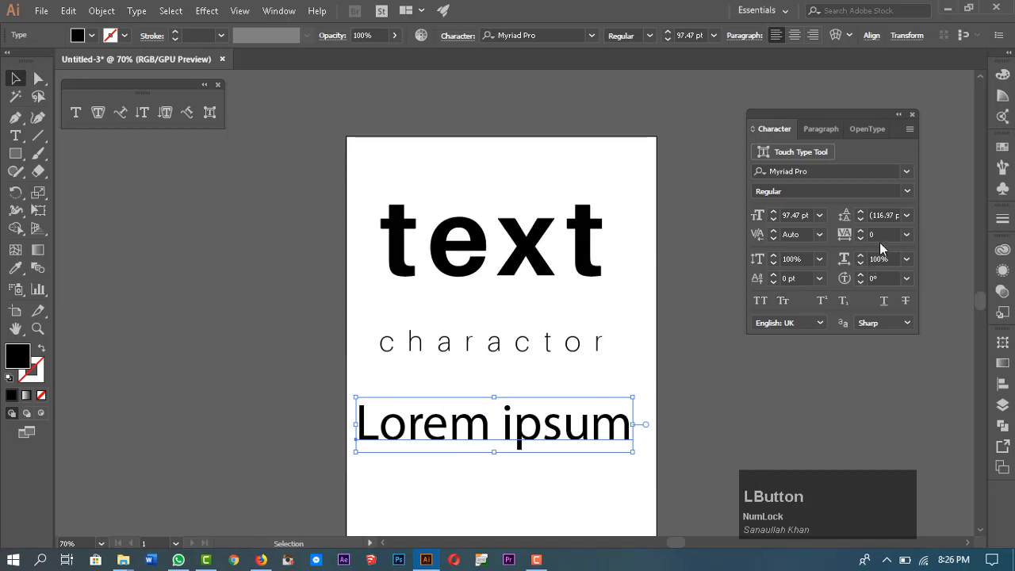
{"action": "left_click_drag", "start_coordinate": [882, 233], "coordinate": [868, 234]}
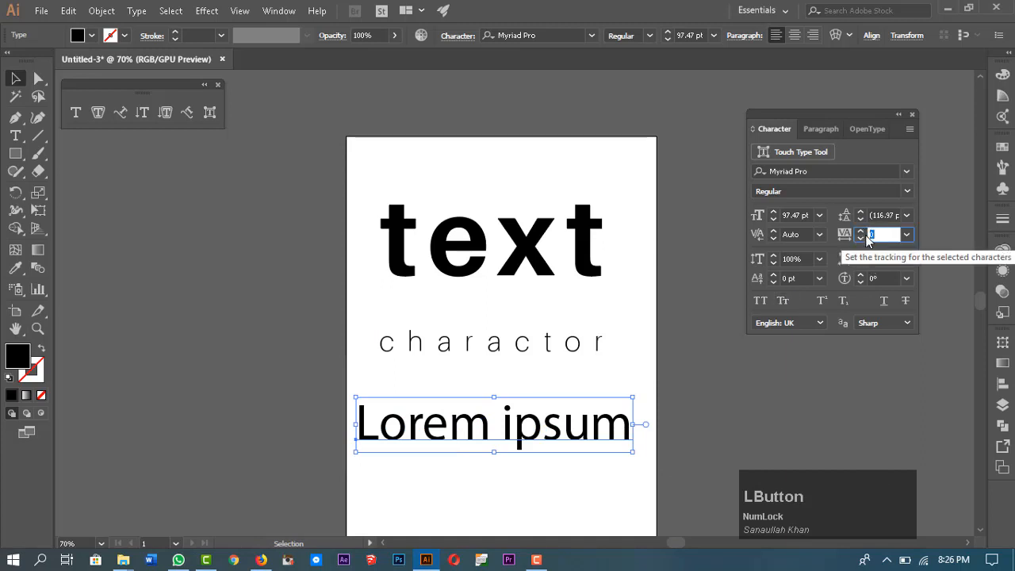
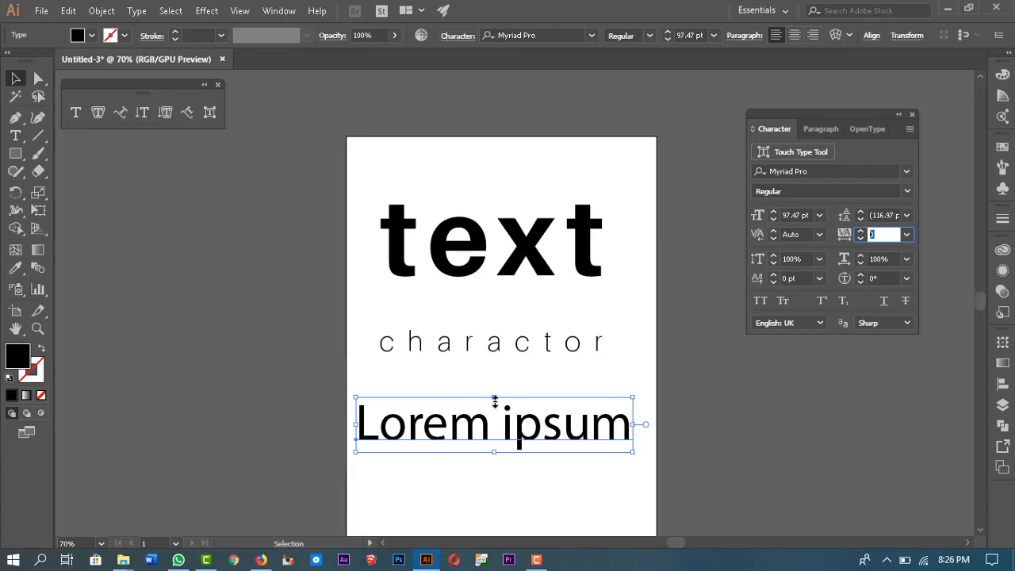
Try stretching "Lorem ipsum" vertically to about 162 pt, and undo the stretch
{"action": "left_click_drag", "start_coordinate": [501, 395], "coordinate": [495, 361]}
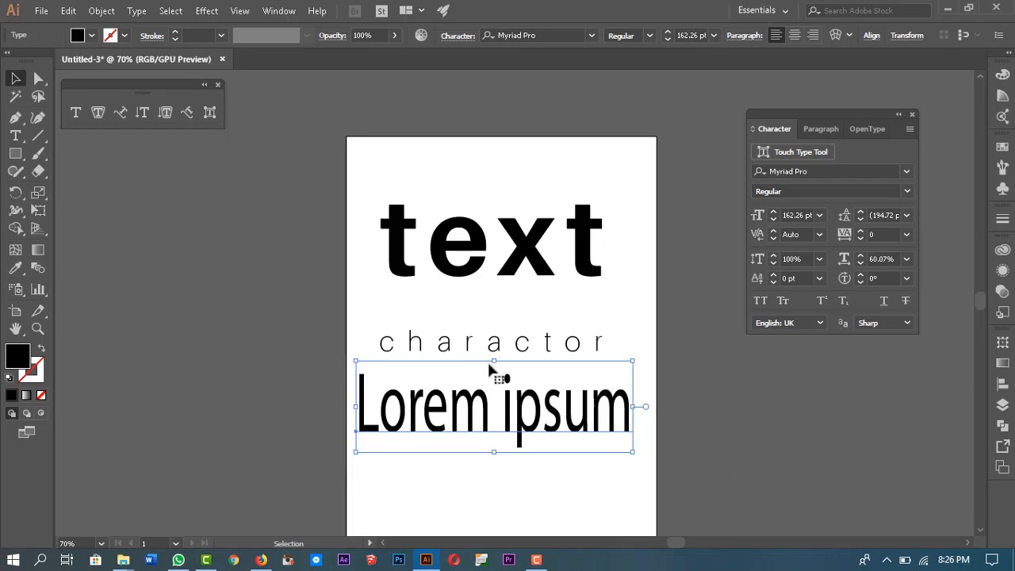
{"action": "key", "text": "ctrl+z"}
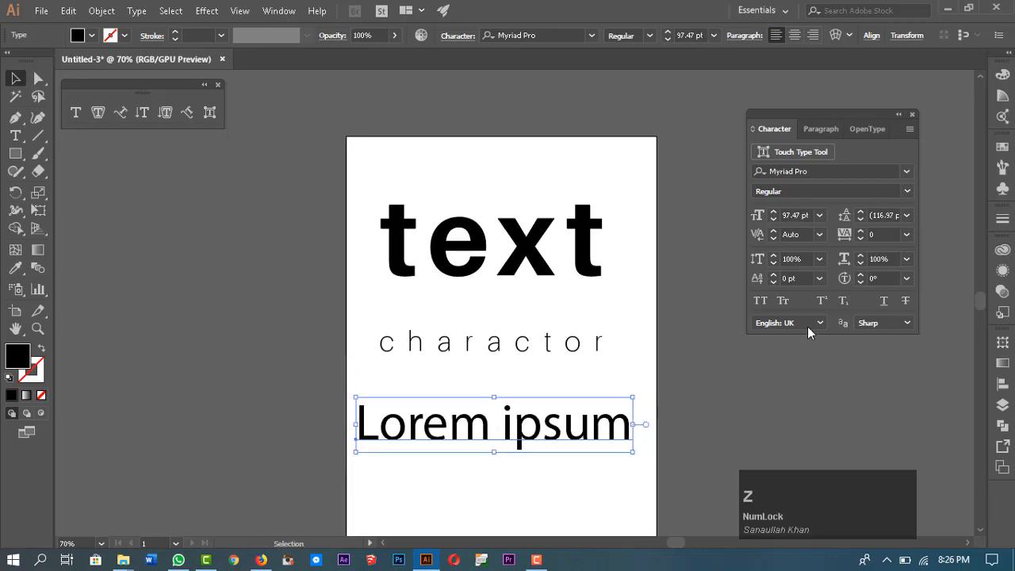
{"action": "left_click", "coordinate": [806, 258]}
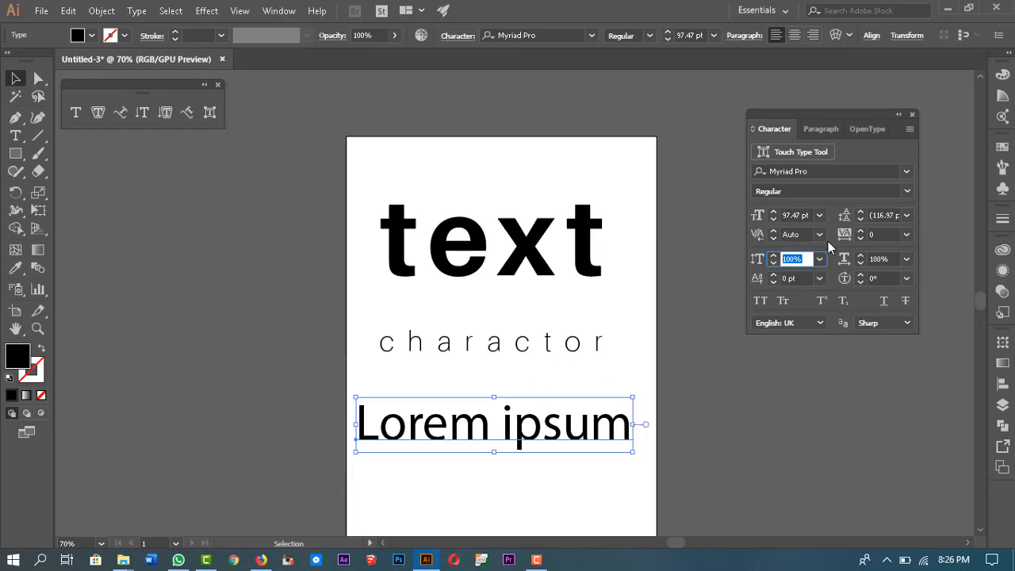
{"action": "left_click", "coordinate": [676, 402]}
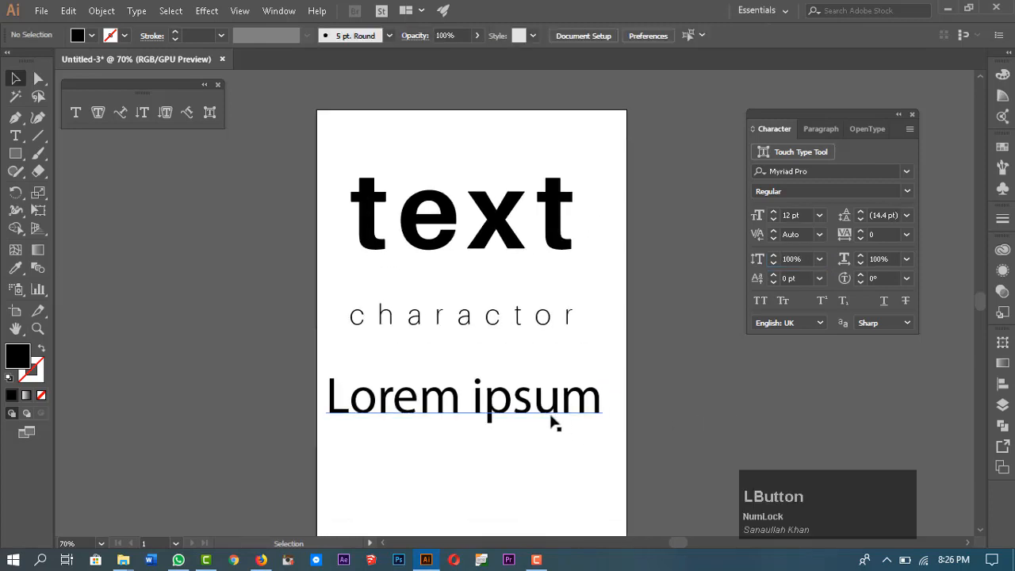
Stretch "Lorem ipsum" vertically to about 150 pt and widen it to a horizontal scale of about 87%
{"action": "left_click", "coordinate": [546, 418]}
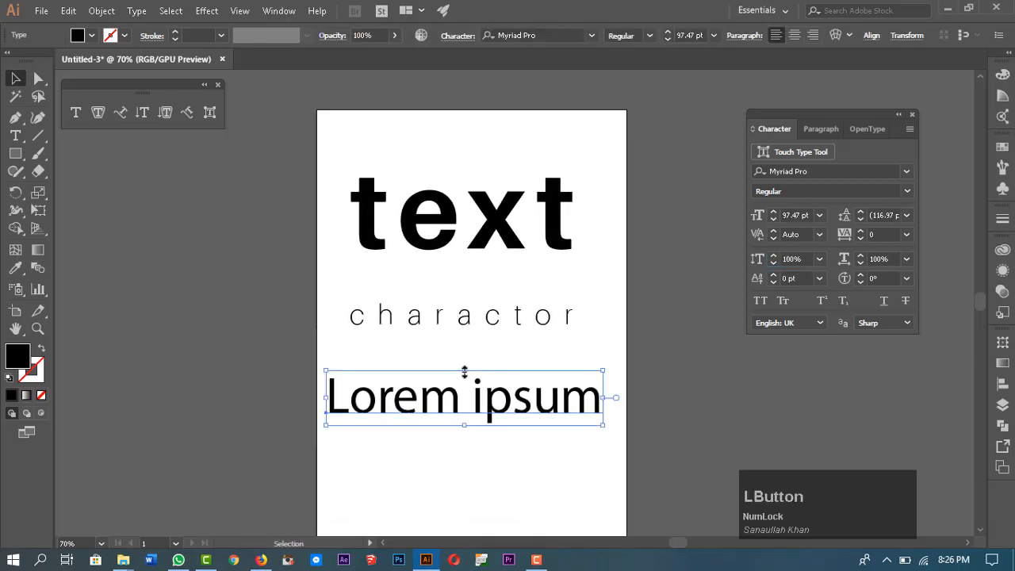
{"action": "left_click_drag", "start_coordinate": [464, 370], "coordinate": [465, 340]}
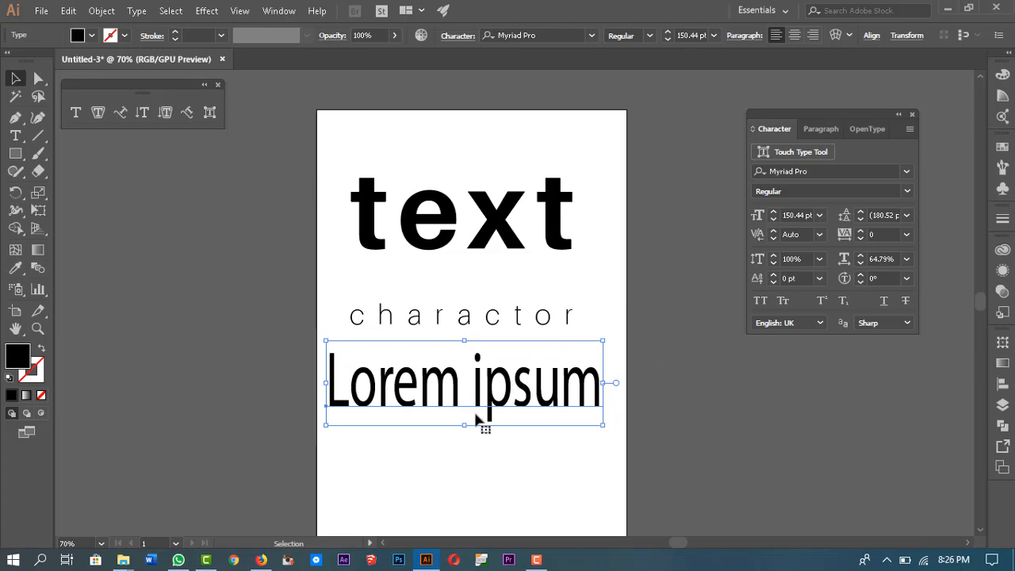
{"action": "left_click_drag", "start_coordinate": [604, 383], "coordinate": [700, 385]}
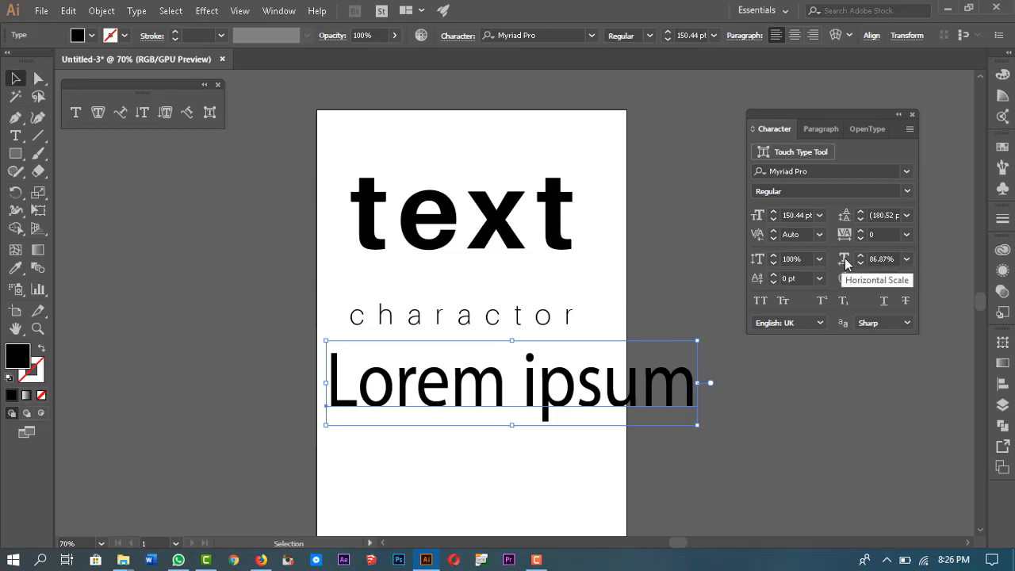
Stretch "Lorem ipsum" further upward to about 236 pt while keeping its width
{"action": "left_click_drag", "start_coordinate": [516, 341], "coordinate": [517, 292]}
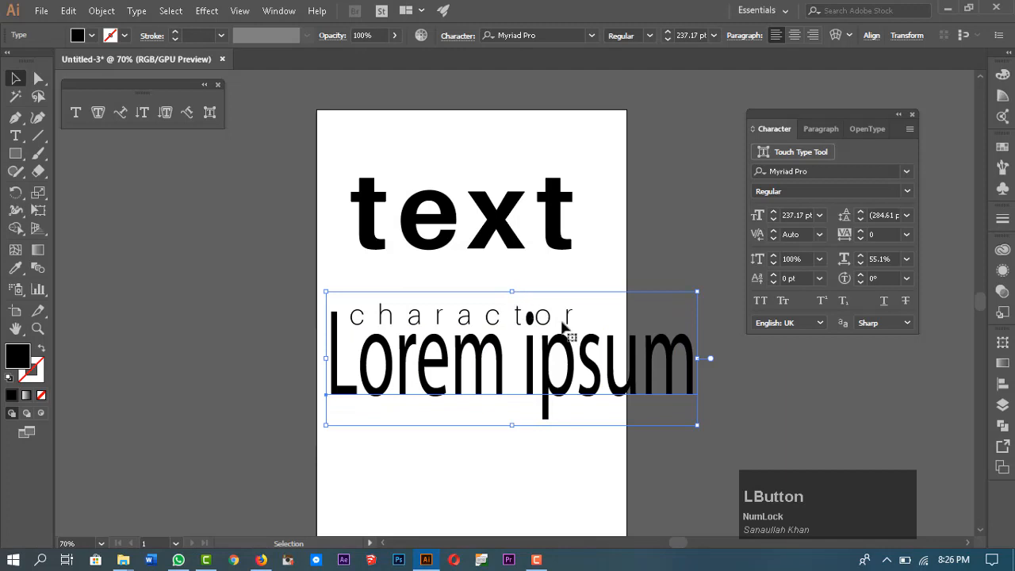
{"action": "key", "text": "ctrl+z"}
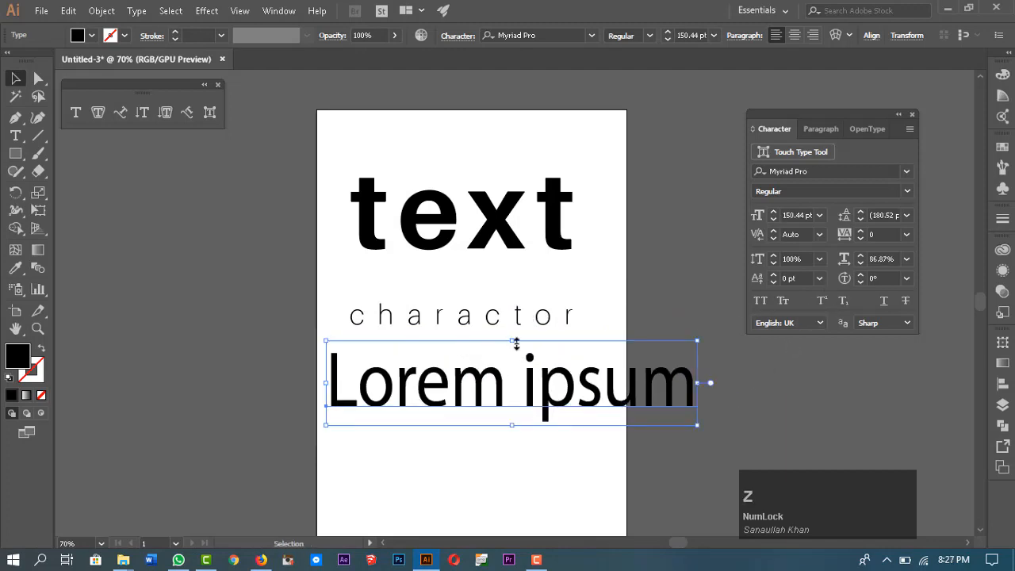
{"action": "left_click_drag", "start_coordinate": [516, 342], "coordinate": [517, 292]}
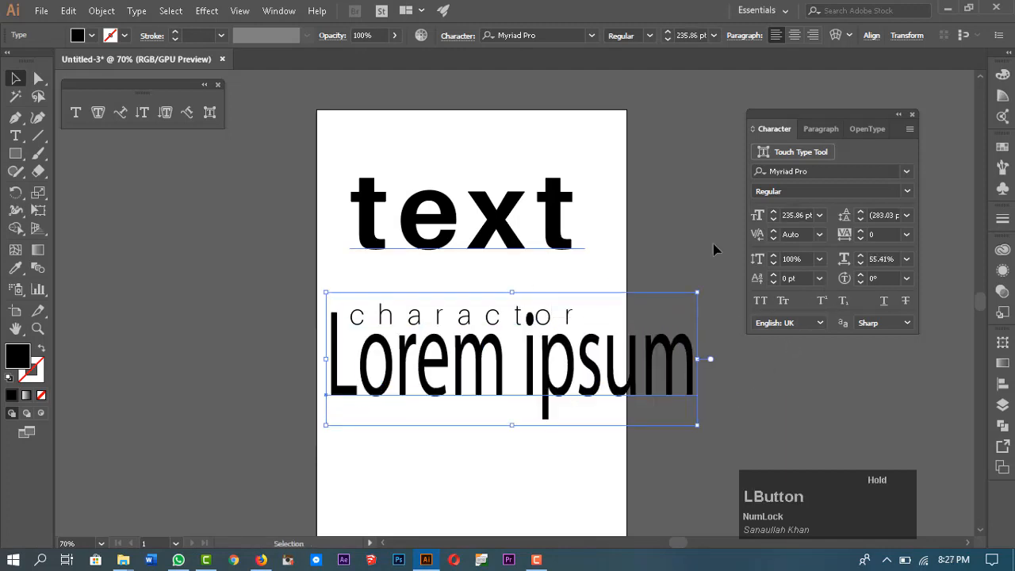
Reset the horizontal and vertical scale of "Lorem ipsum" to 100%
{"action": "left_click", "coordinate": [908, 259]}
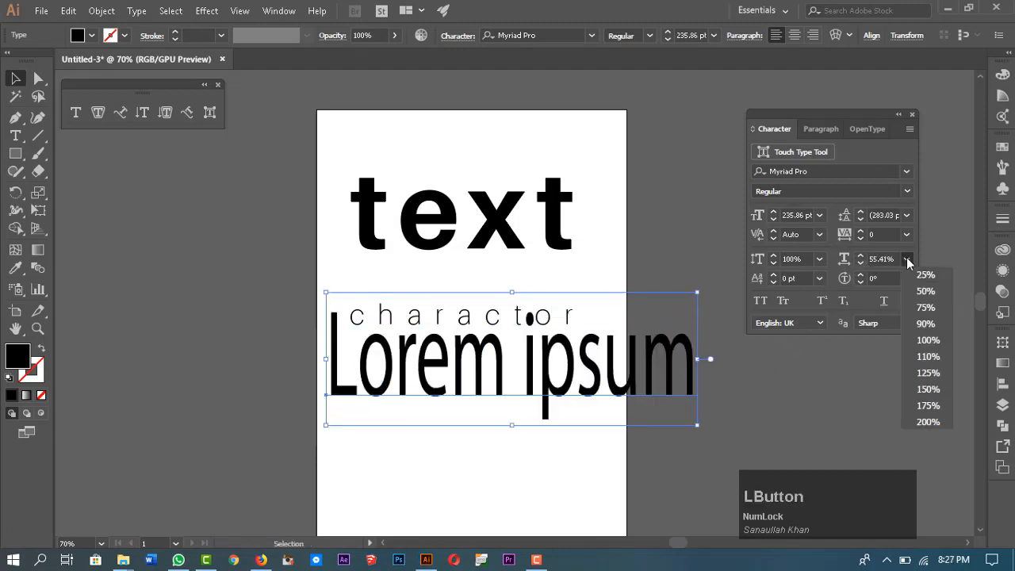
{"action": "left_click", "coordinate": [921, 343]}
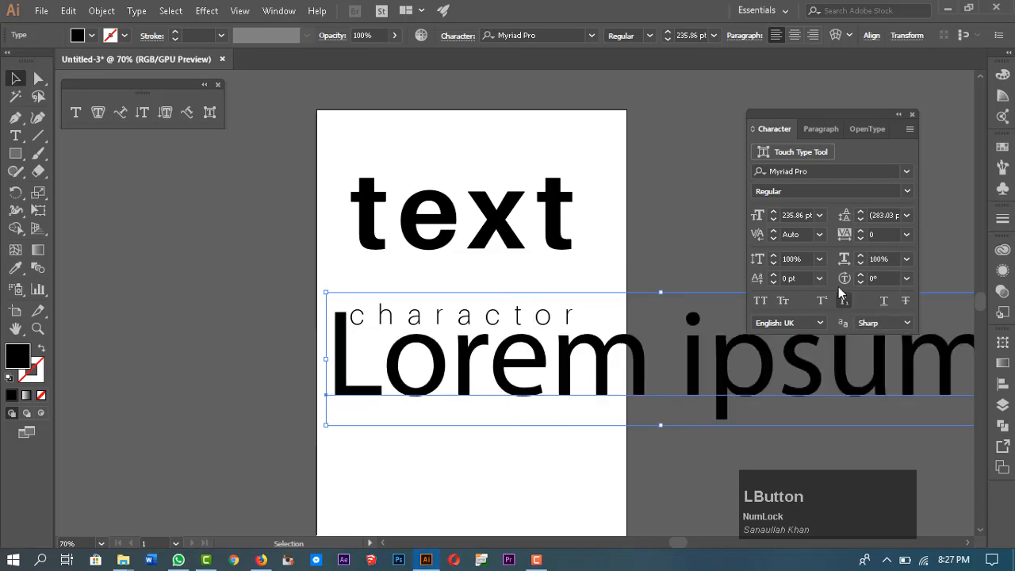
{"action": "left_click", "coordinate": [819, 260]}
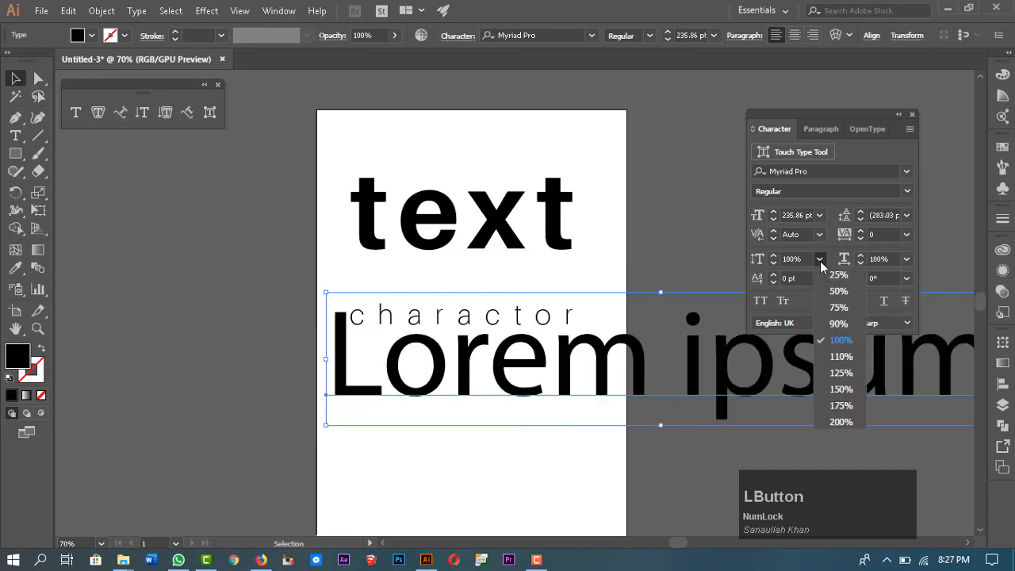
{"action": "left_click", "coordinate": [852, 339]}
Scale "Lorem ipsum" down to about 102 pt and position it below "charactor"
{"action": "left_click_drag", "start_coordinate": [750, 402], "coordinate": [490, 332]}
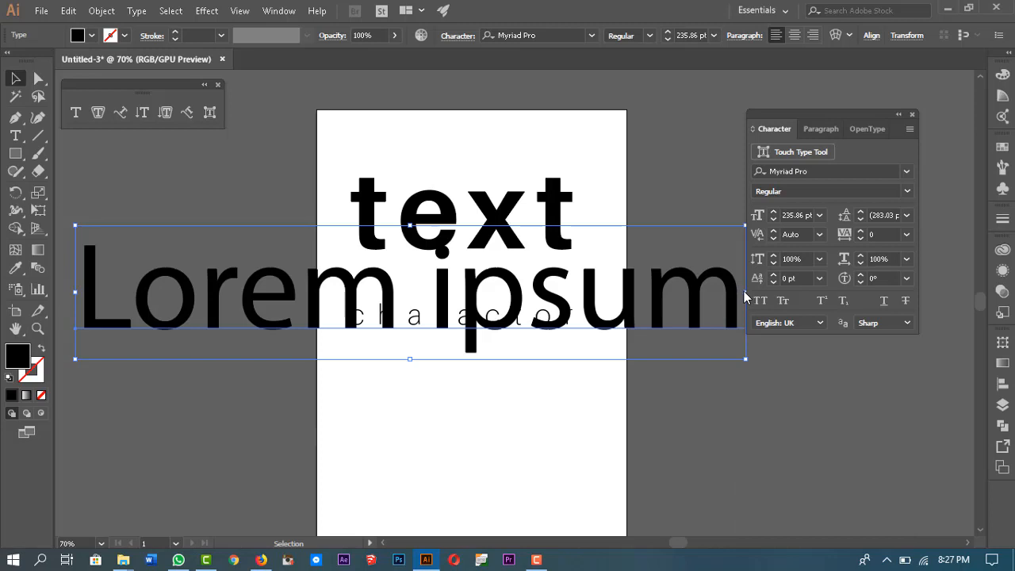
{"action": "left_click_drag", "start_coordinate": [746, 359], "coordinate": [497, 308]}
{"action": "left_click_drag", "start_coordinate": [322, 257], "coordinate": [557, 397]}
{"action": "left_click_drag", "start_coordinate": [742, 393], "coordinate": [571, 379]}
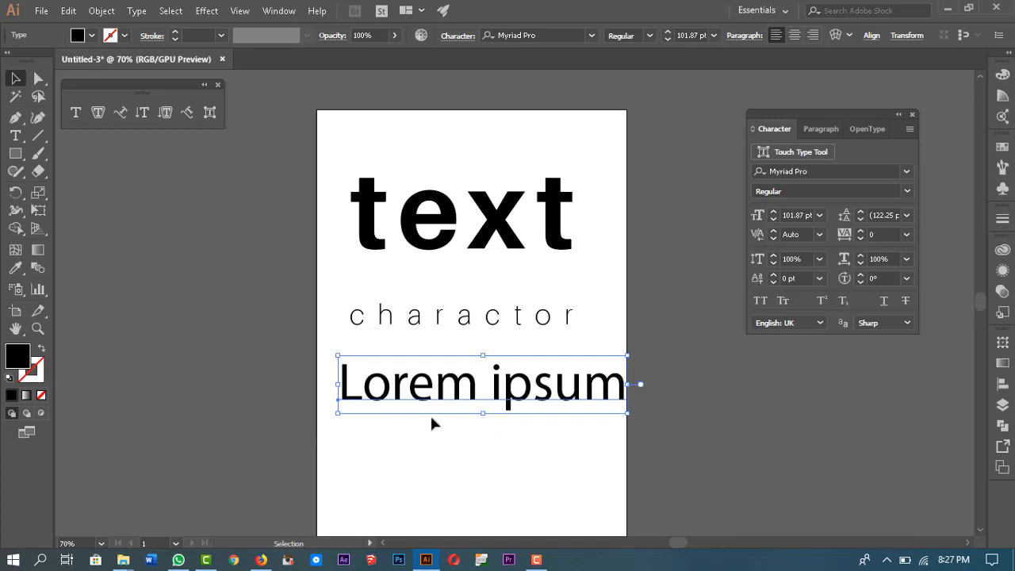
{"action": "left_click_drag", "start_coordinate": [529, 393], "coordinate": [522, 406]}
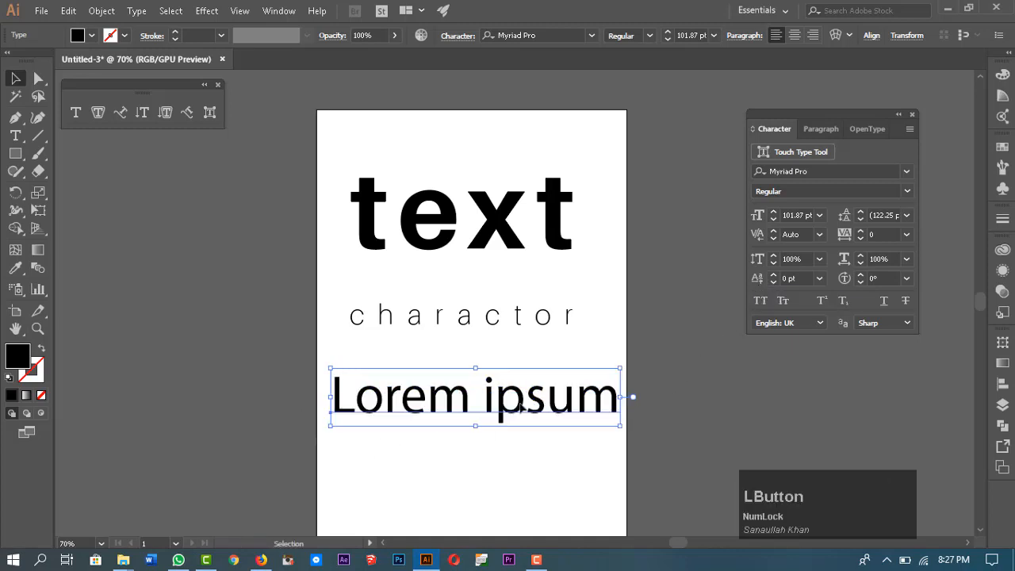
Delete the "Lorem ipsum" text and move "text" below "charactor"
{"action": "key", "text": "Delete"}
{"action": "left_click_drag", "start_coordinate": [505, 223], "coordinate": [528, 415]}
Vary the baseline shift of the letter "e" in "text", starting at -12 pt and ending at -37 pt
{"action": "key", "text": "z"}
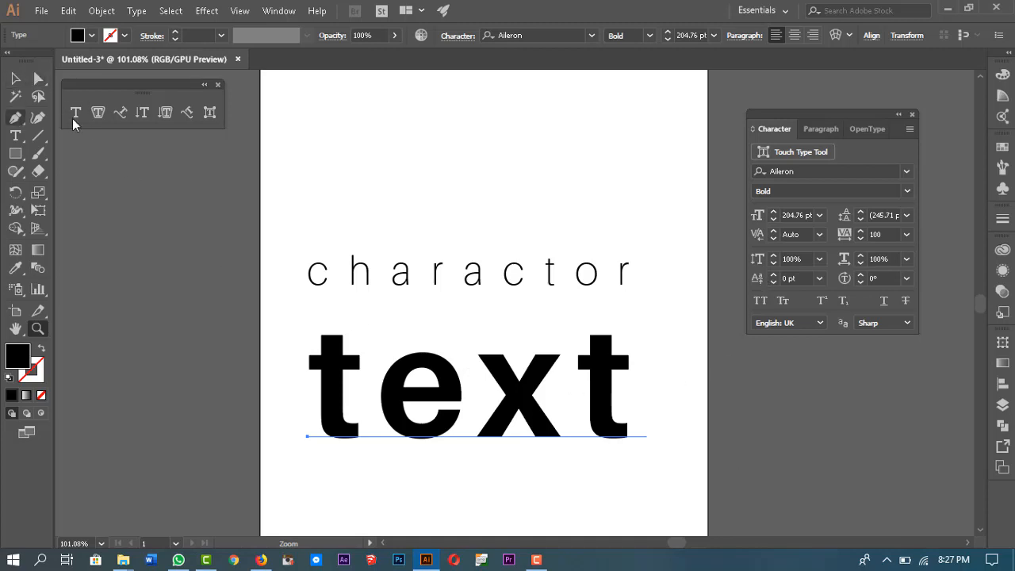
{"action": "left_click", "coordinate": [15, 136]}
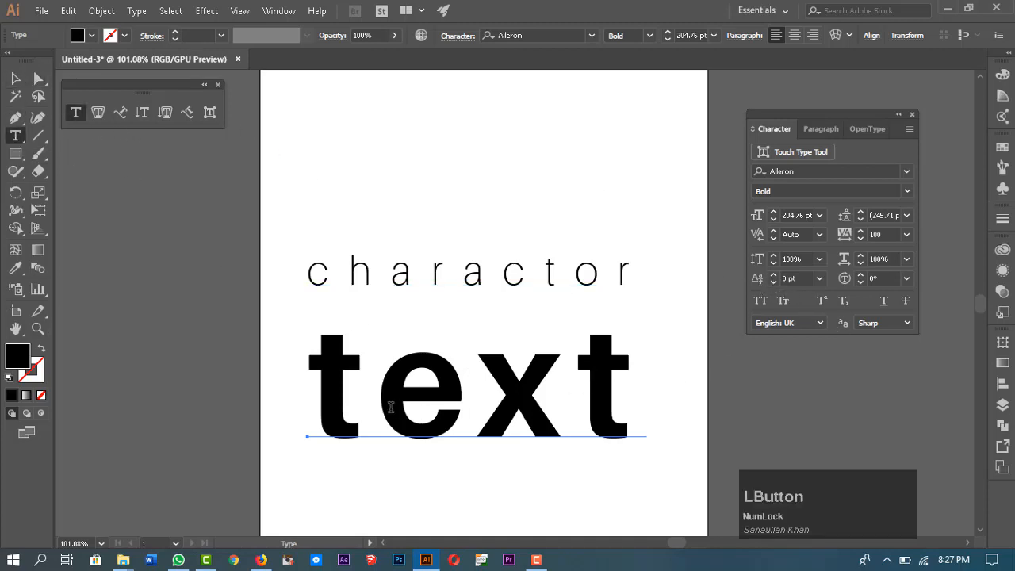
{"action": "left_click_drag", "start_coordinate": [377, 389], "coordinate": [455, 389]}
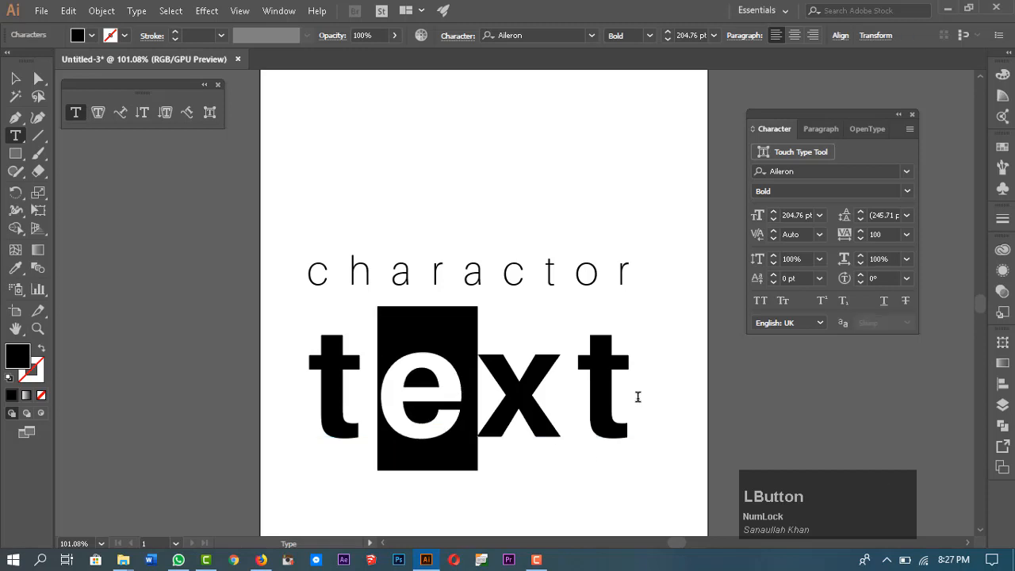
{"action": "scroll", "coordinate": [640, 395], "scroll_direction": "down", "scroll_amount": 3}
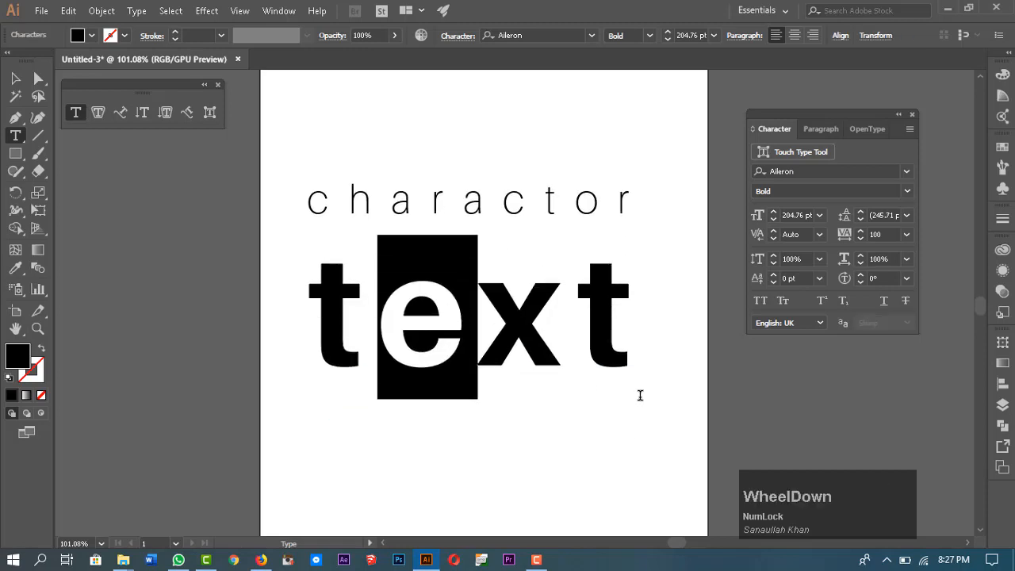
{"action": "left_click", "coordinate": [821, 278]}
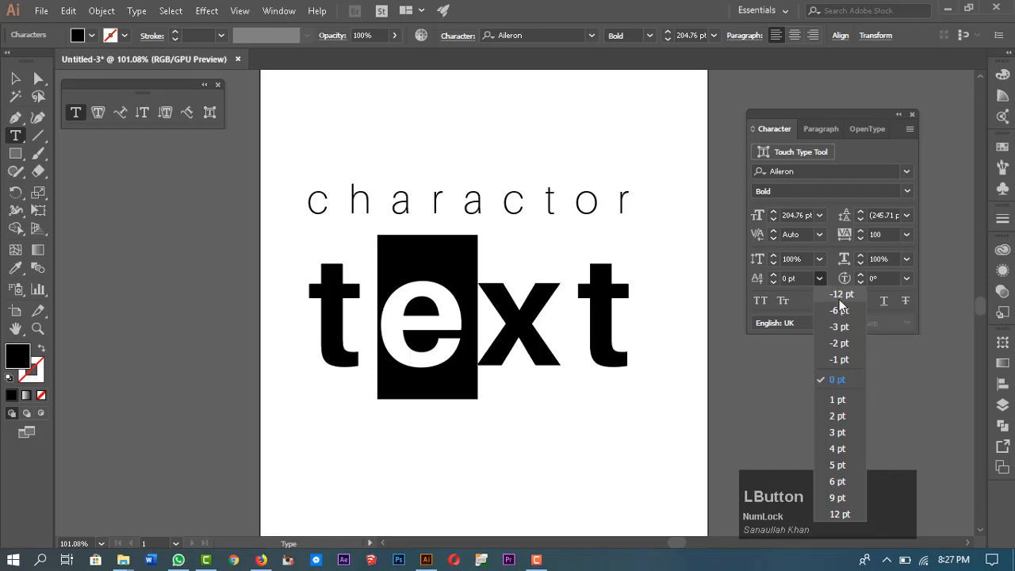
{"action": "left_click", "coordinate": [840, 299]}
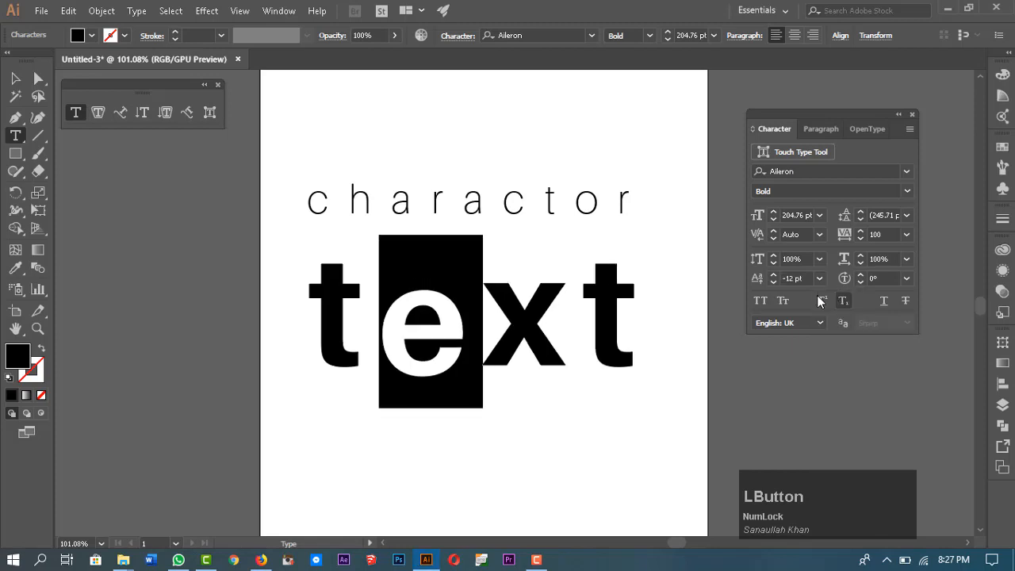
{"action": "left_click", "coordinate": [772, 275]}
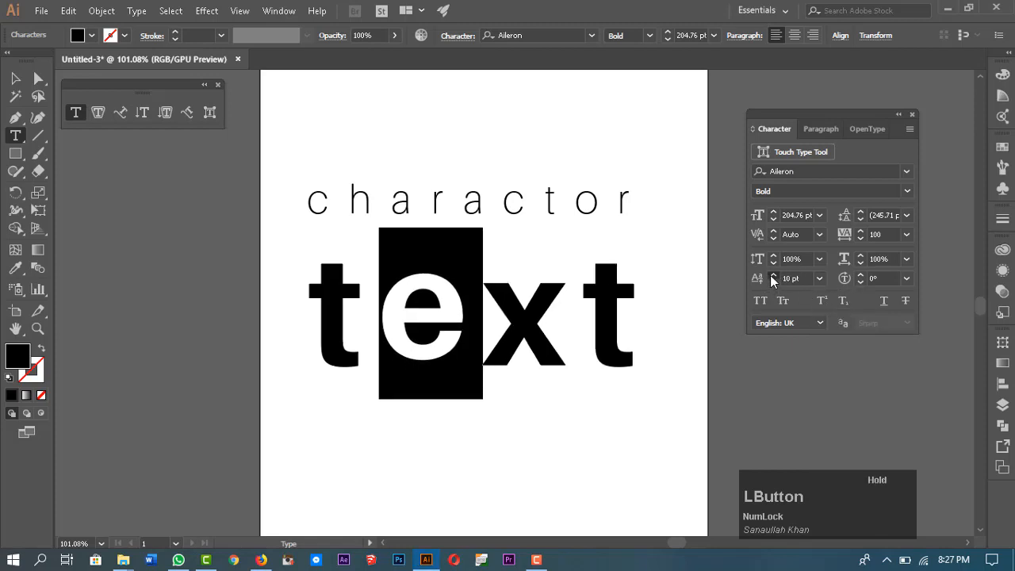
{"action": "left_click_drag", "start_coordinate": [770, 275], "coordinate": [774, 279]}
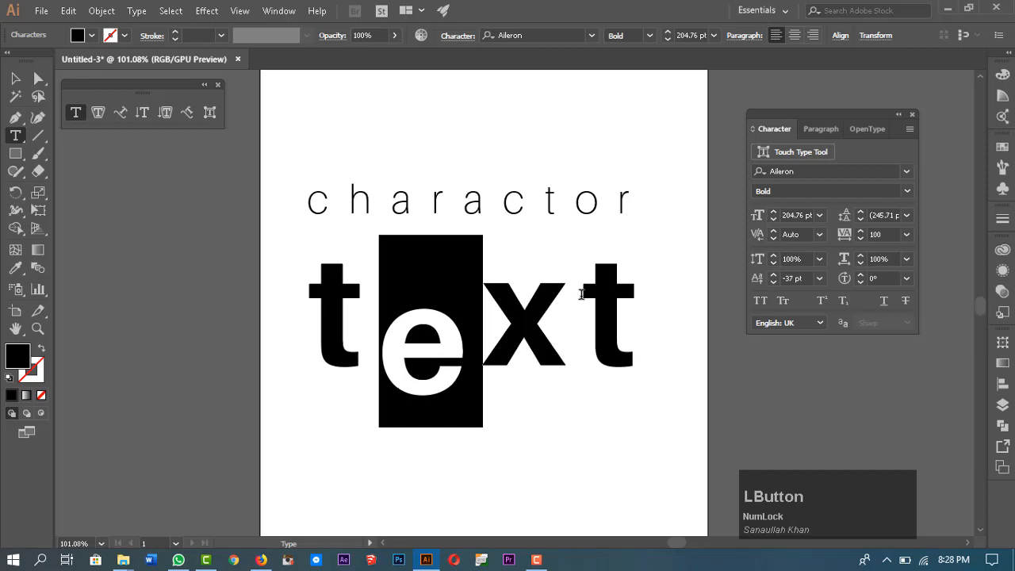
Raise the baseline shift of the last "t" in "text" to 17 pt, and finally set it to -50 pt
{"action": "left_click_drag", "start_coordinate": [582, 294], "coordinate": [660, 317]}
{"action": "left_click_drag", "start_coordinate": [773, 274], "coordinate": [774, 284]}
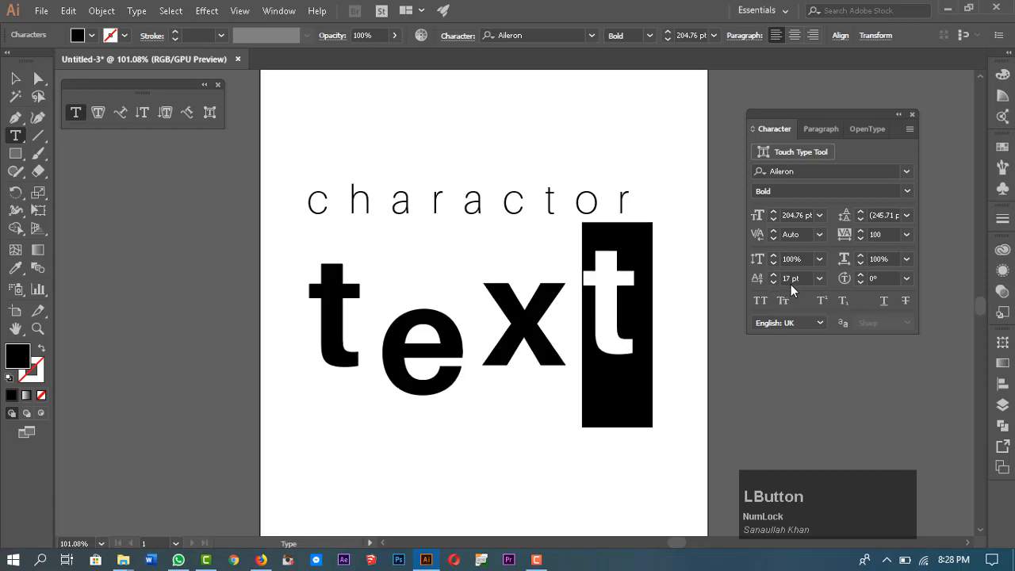
{"action": "left_click", "coordinate": [787, 278]}
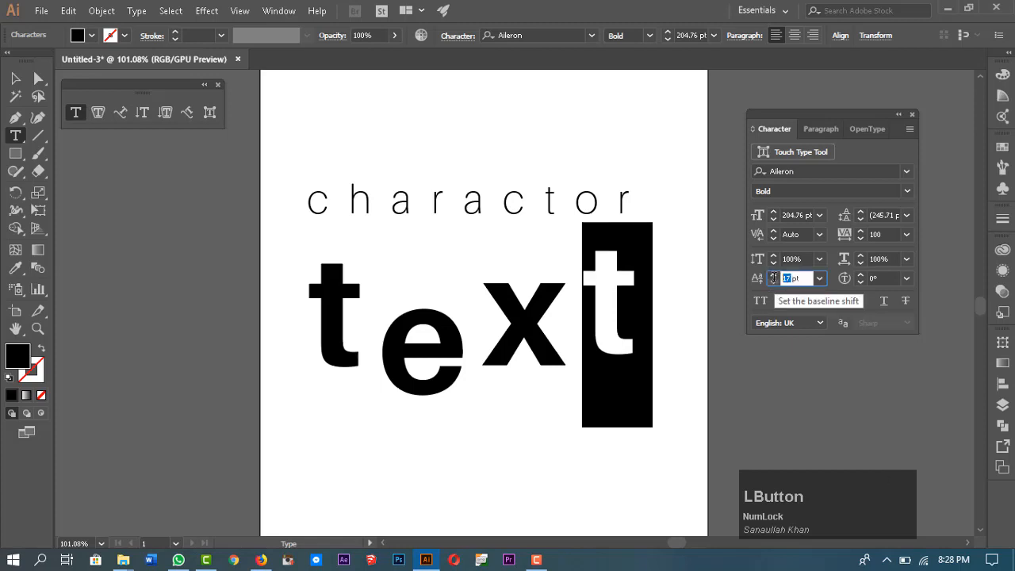
{"action": "type", "text": "-50"}
{"action": "key", "text": "Return"}
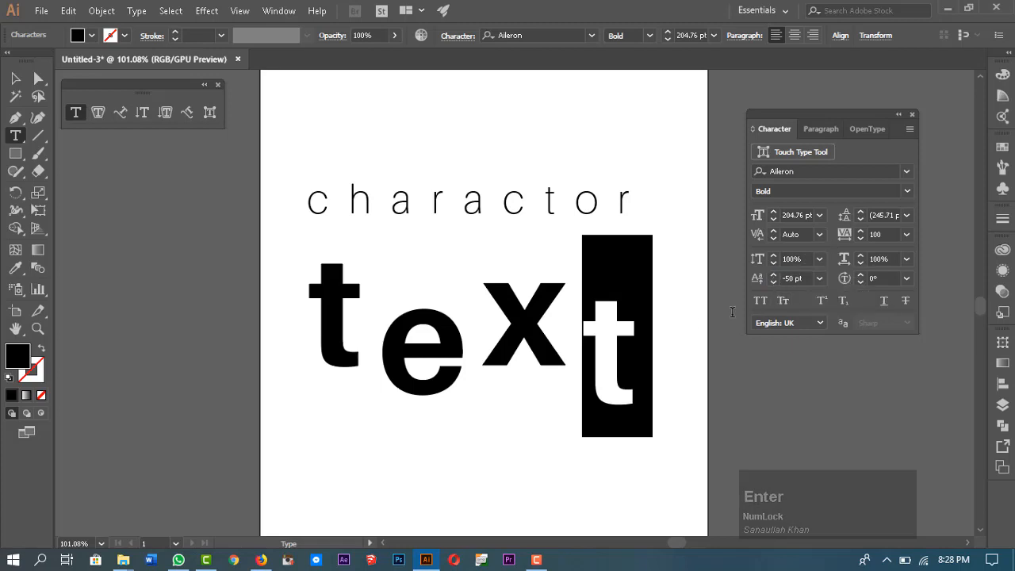
{"action": "left_click", "coordinate": [548, 394]}
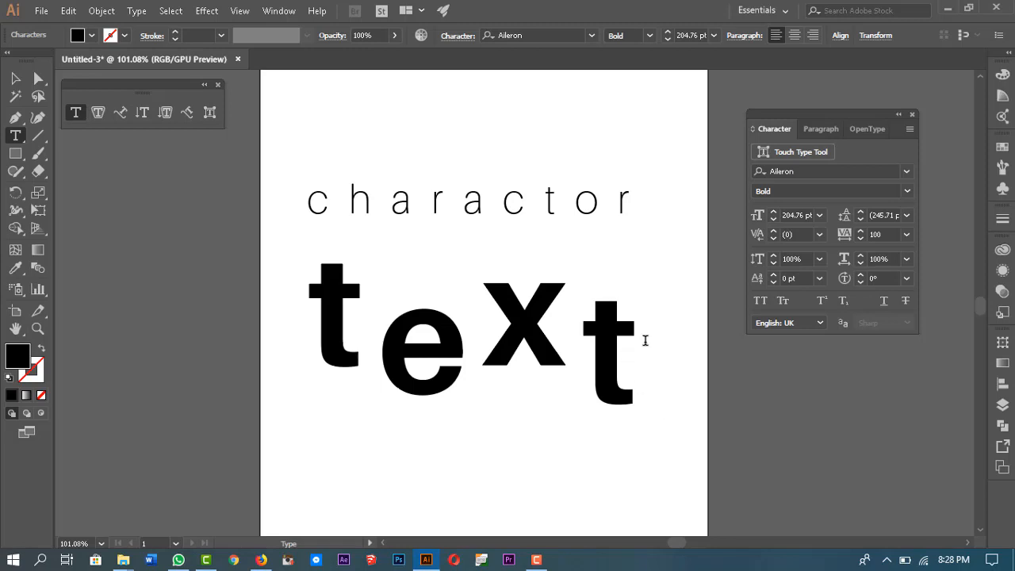
Reset the baseline shift of the whole "text" object to 0 pt and choose Auto kerning for it
{"action": "left_click_drag", "start_coordinate": [646, 342], "coordinate": [340, 312]}
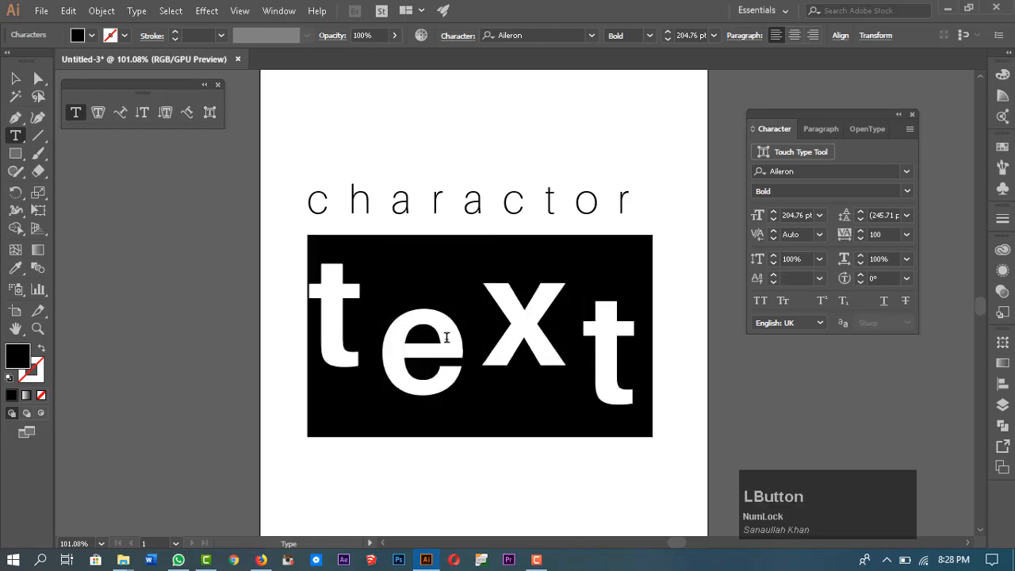
{"action": "key", "text": "Escape"}
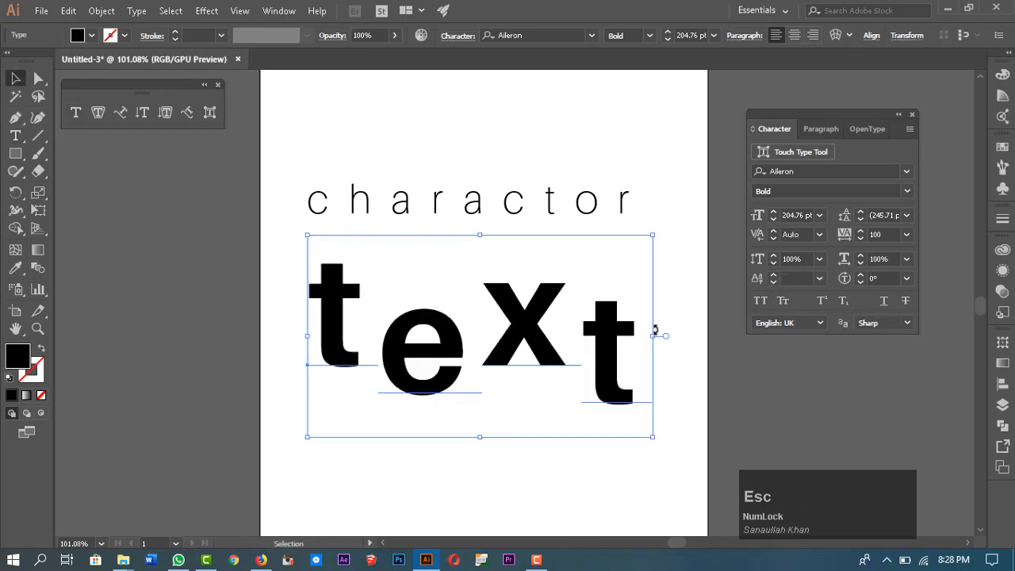
{"action": "left_click", "coordinate": [820, 279]}
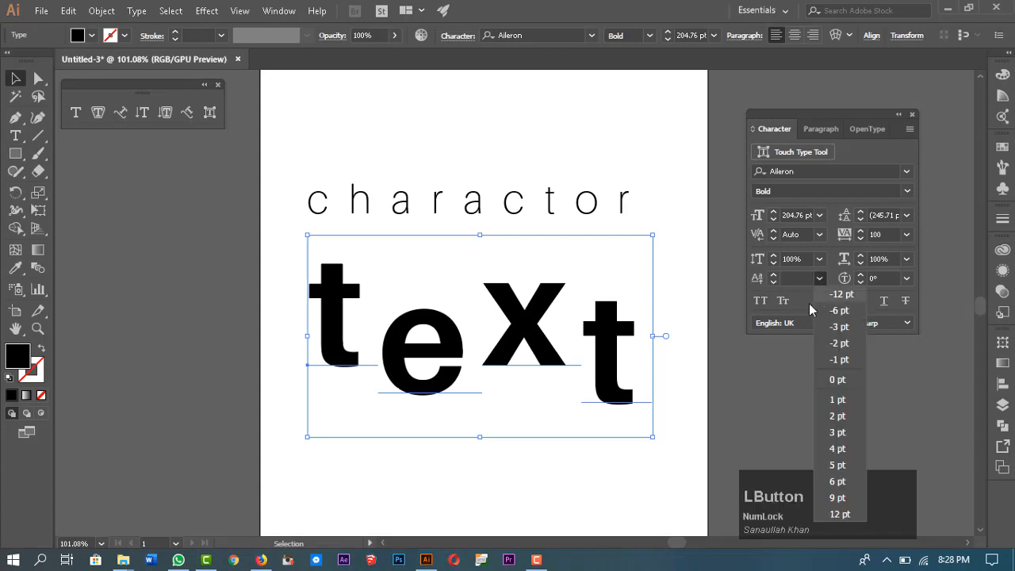
{"action": "left_click", "coordinate": [836, 385]}
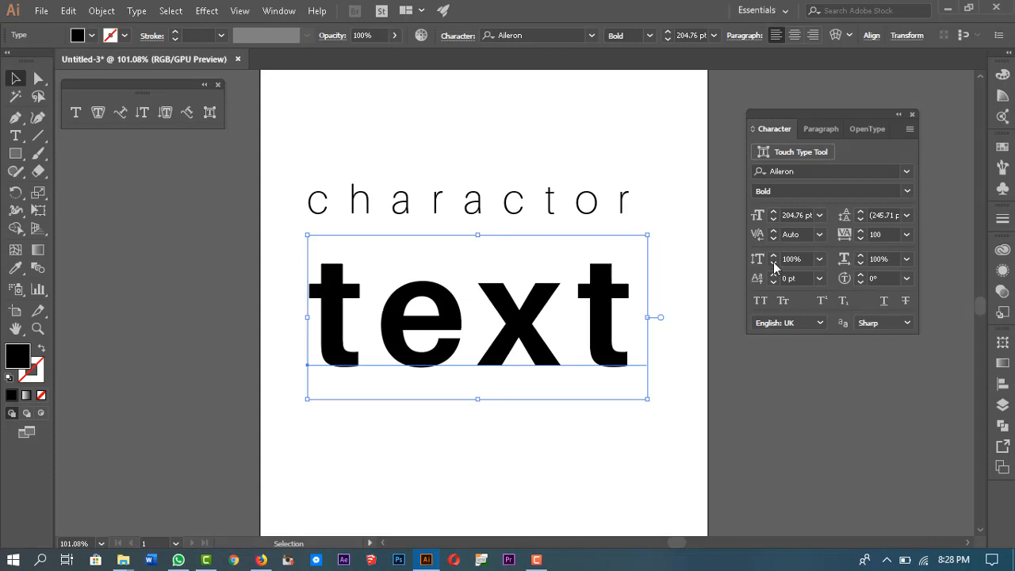
{"action": "left_click", "coordinate": [820, 235]}
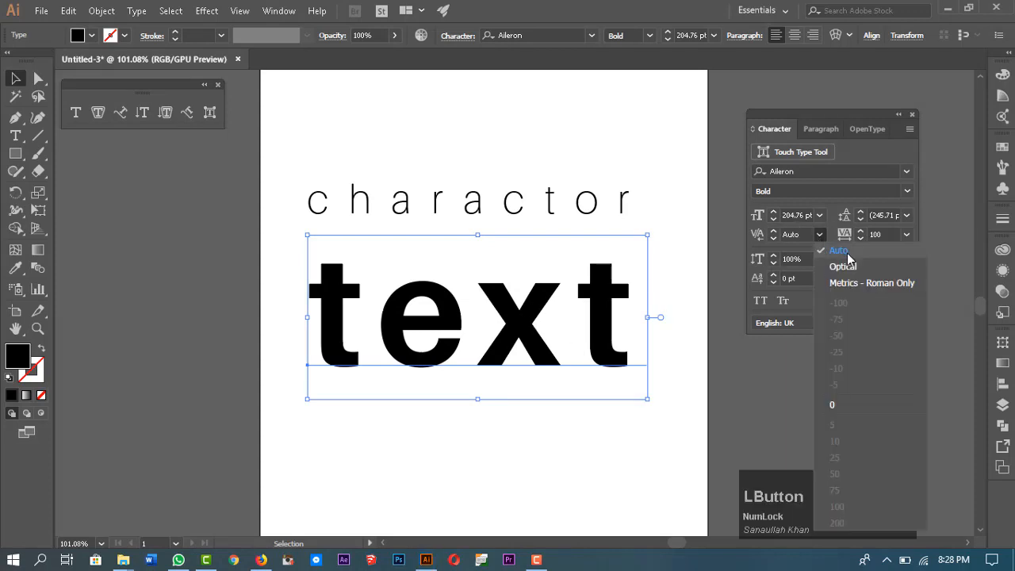
{"action": "left_click", "coordinate": [848, 252]}
{"action": "left_click", "coordinate": [676, 370]}
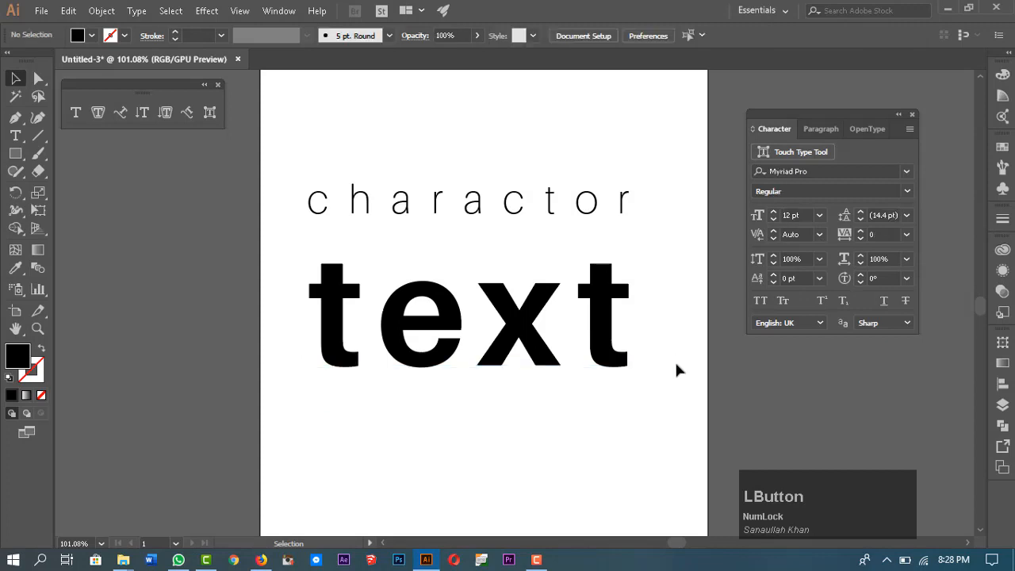
Move "text" further down to leave a larger gap below "charactor"
{"action": "left_click_drag", "start_coordinate": [604, 351], "coordinate": [637, 388]}
{"action": "key", "text": "space"}
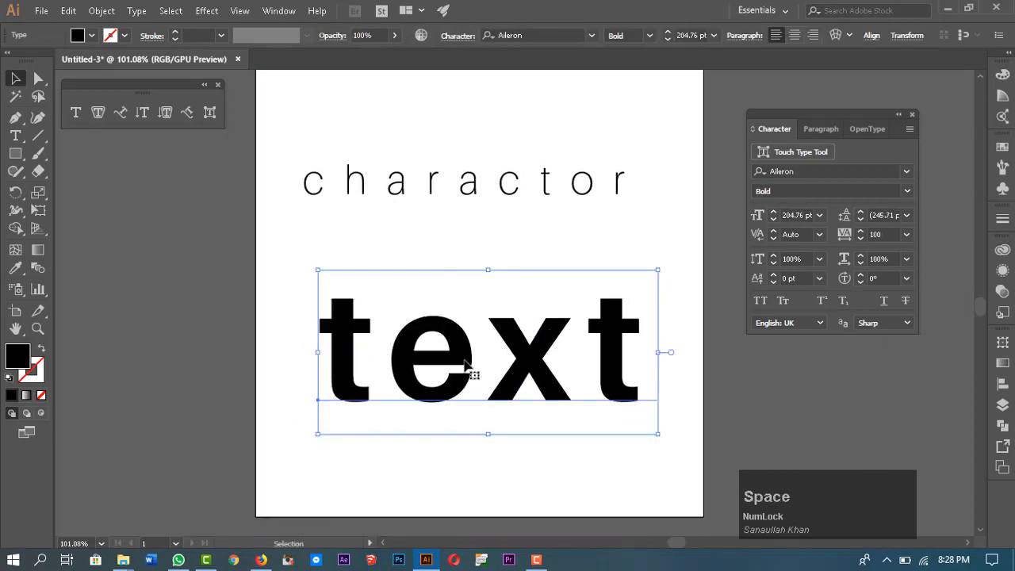
{"action": "key", "text": "space"}
{"action": "left_click_drag", "start_coordinate": [544, 397], "coordinate": [563, 409]}
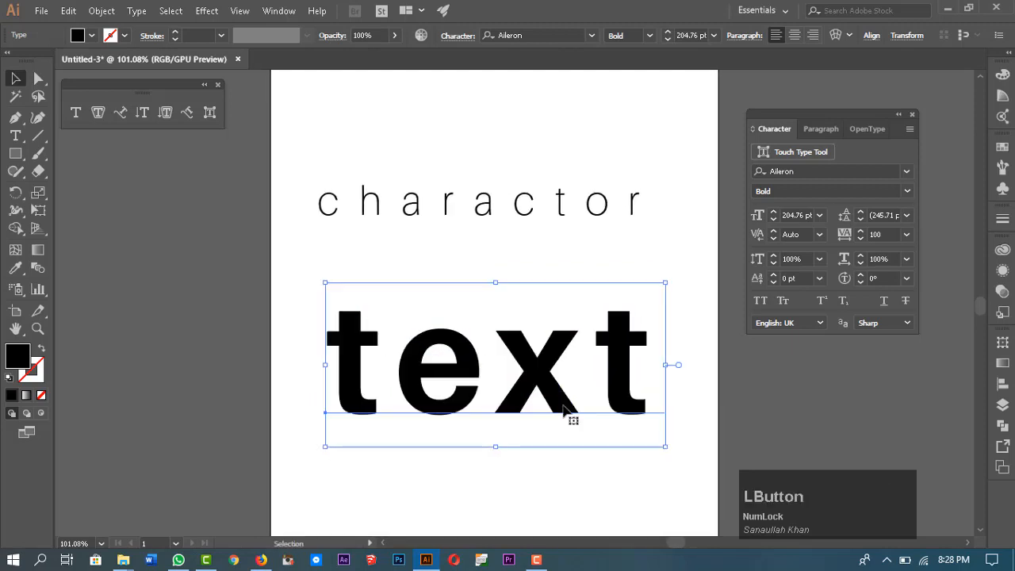
Set the character rotation of "text" to about 12° and move the widened word back toward the middle of the artboard
{"action": "left_click", "coordinate": [860, 277]}
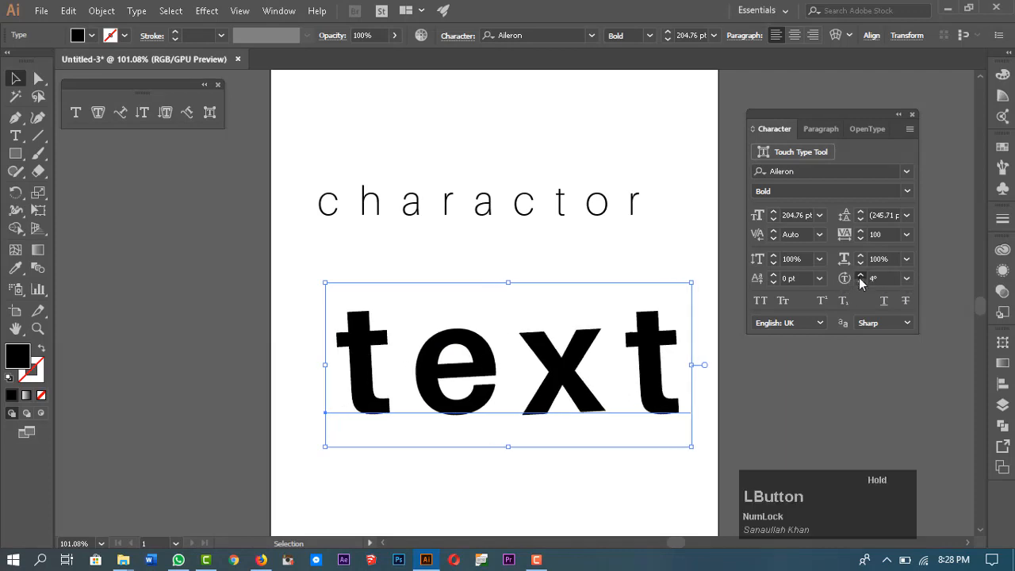
{"action": "left_click_drag", "start_coordinate": [861, 279], "coordinate": [861, 277]}
{"action": "left_click_drag", "start_coordinate": [659, 387], "coordinate": [583, 368]}
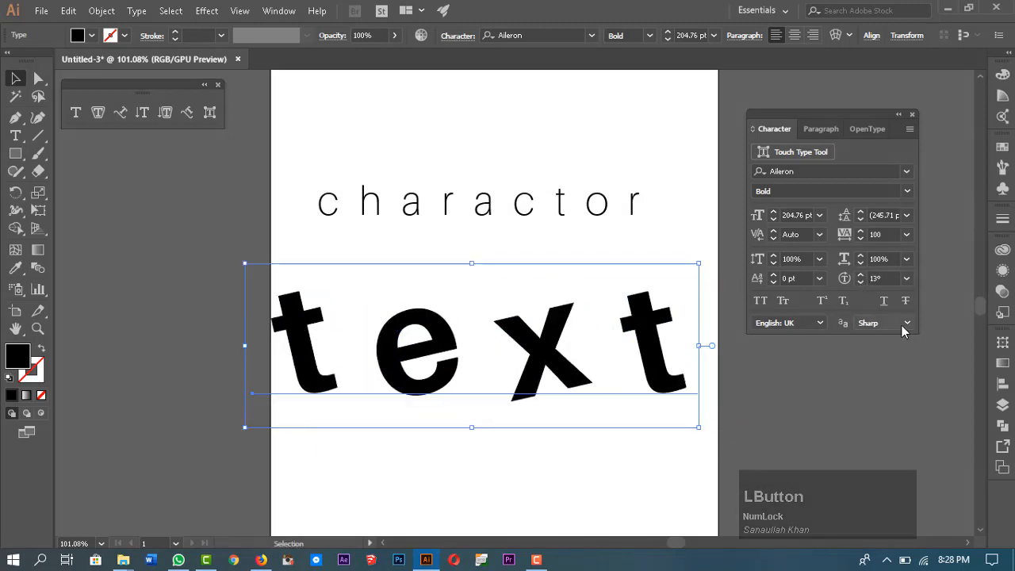
{"action": "left_click", "coordinate": [853, 283]}
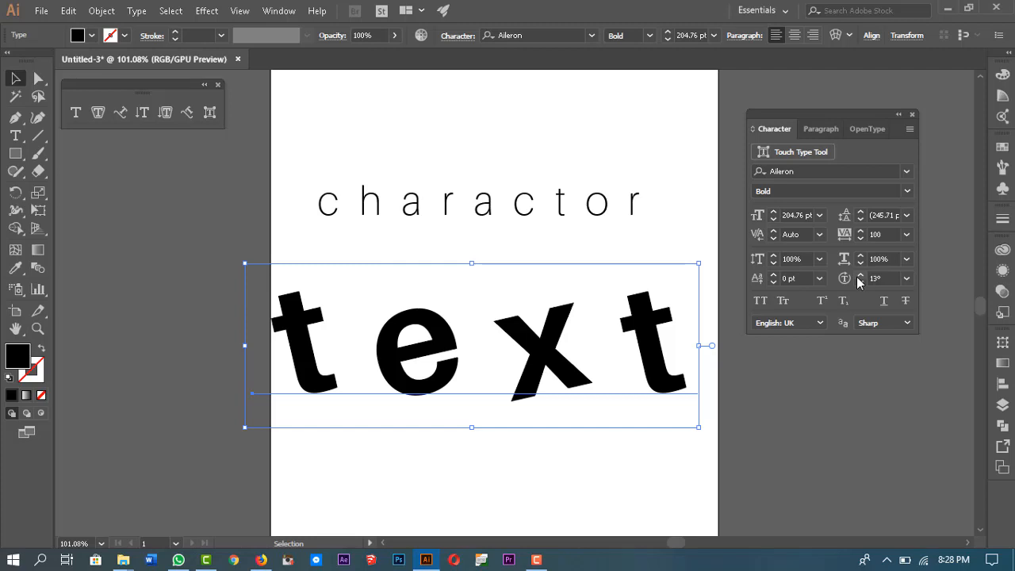
Rotate only the letter "x" in "text" to a character rotation of 99°
{"action": "double_click", "coordinate": [558, 355]}
{"action": "double_click", "coordinate": [595, 340]}
{"action": "left_click", "coordinate": [572, 344]}
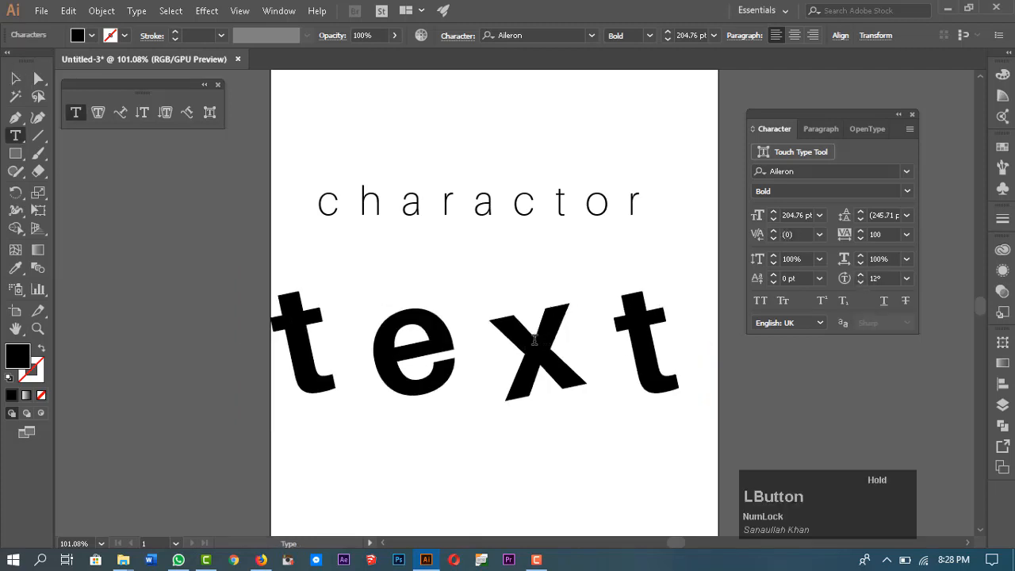
{"action": "left_click_drag", "start_coordinate": [553, 339], "coordinate": [521, 343]}
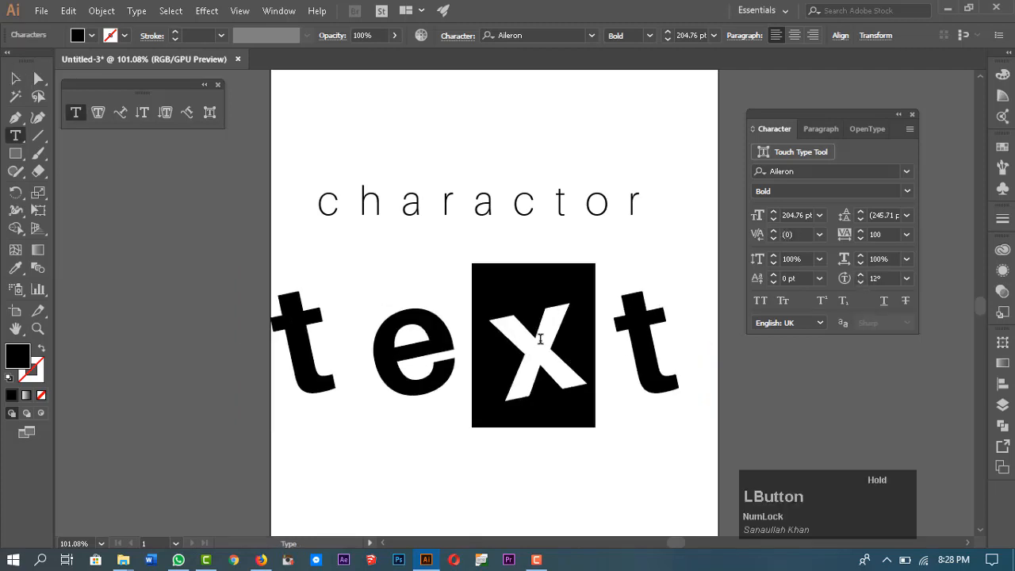
{"action": "left_click", "coordinate": [861, 278]}
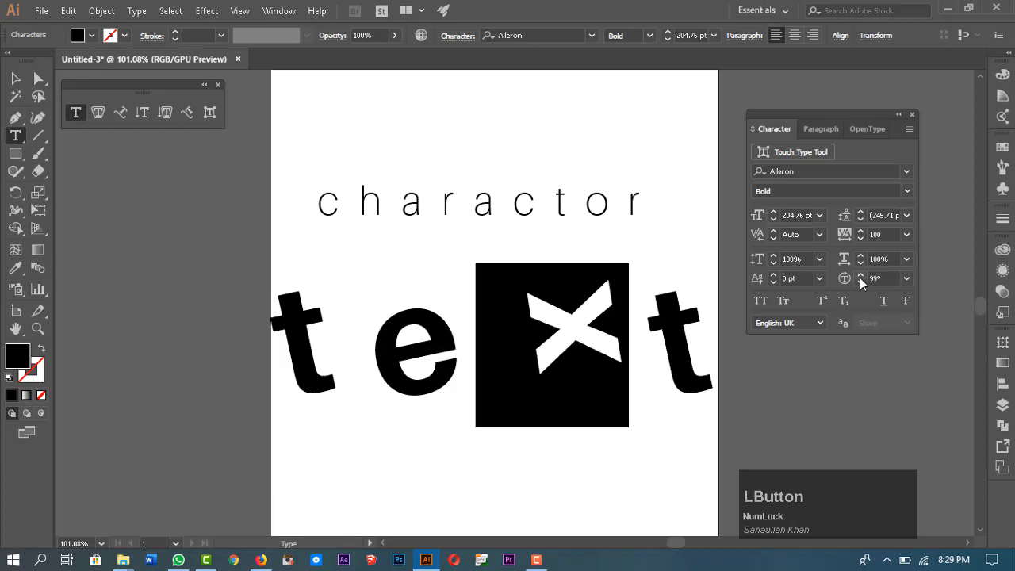
{"action": "left_click", "coordinate": [663, 414]}
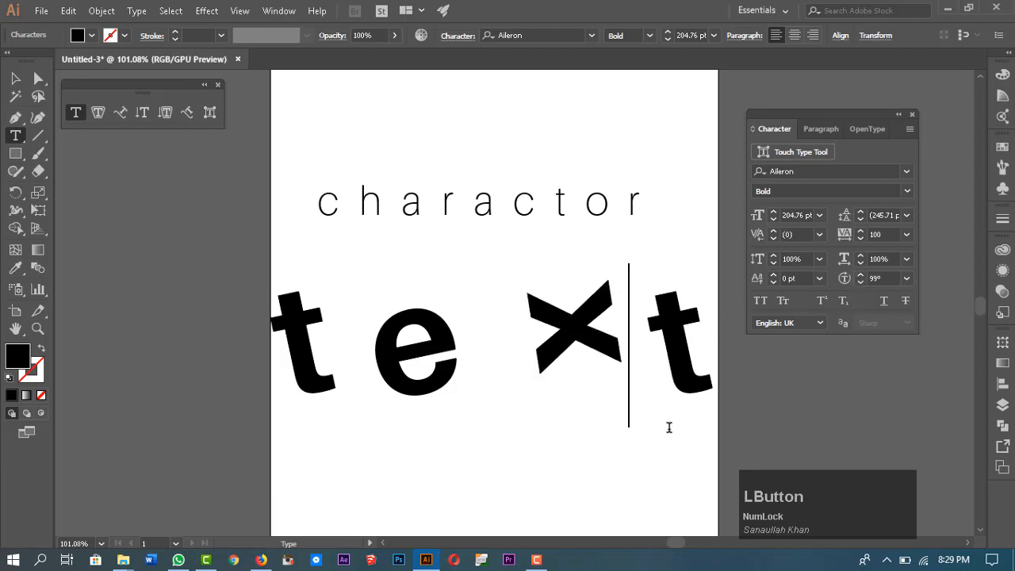
Reset the character rotation of the whole word "text" to 0° and move it back toward the middle of the artboard
{"action": "key", "text": "Escape"}
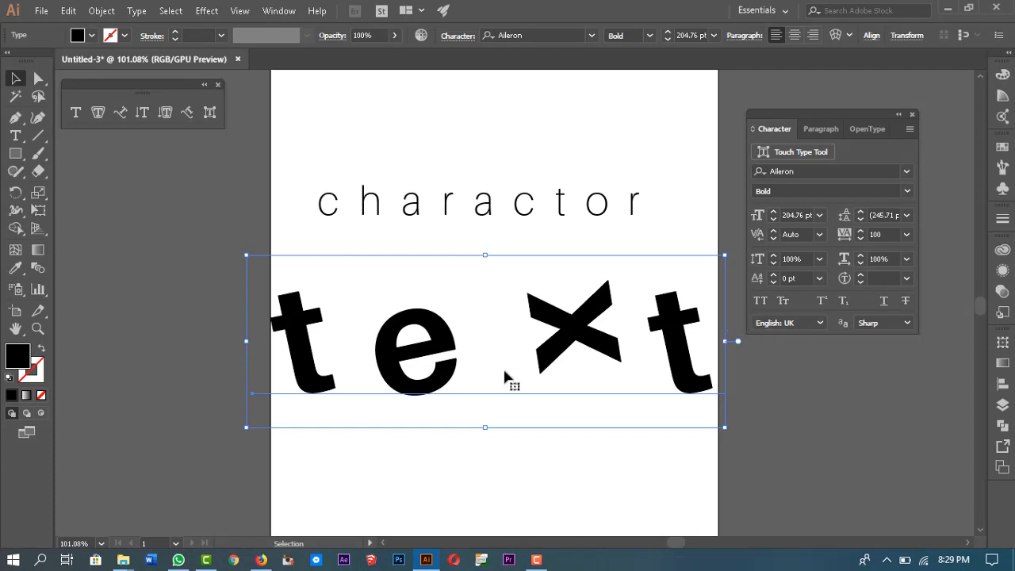
{"action": "left_click", "coordinate": [908, 280]}
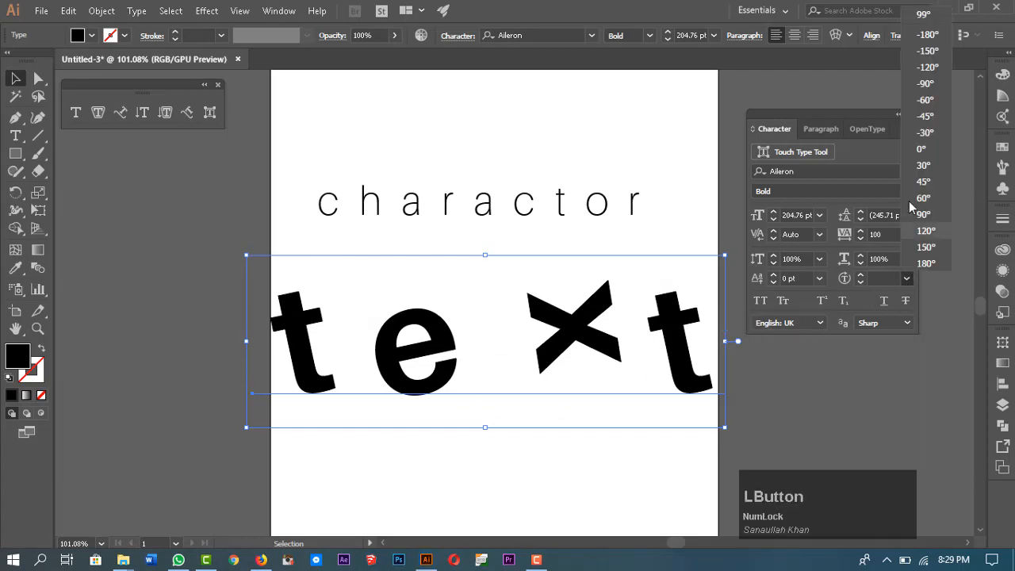
{"action": "left_click", "coordinate": [925, 150]}
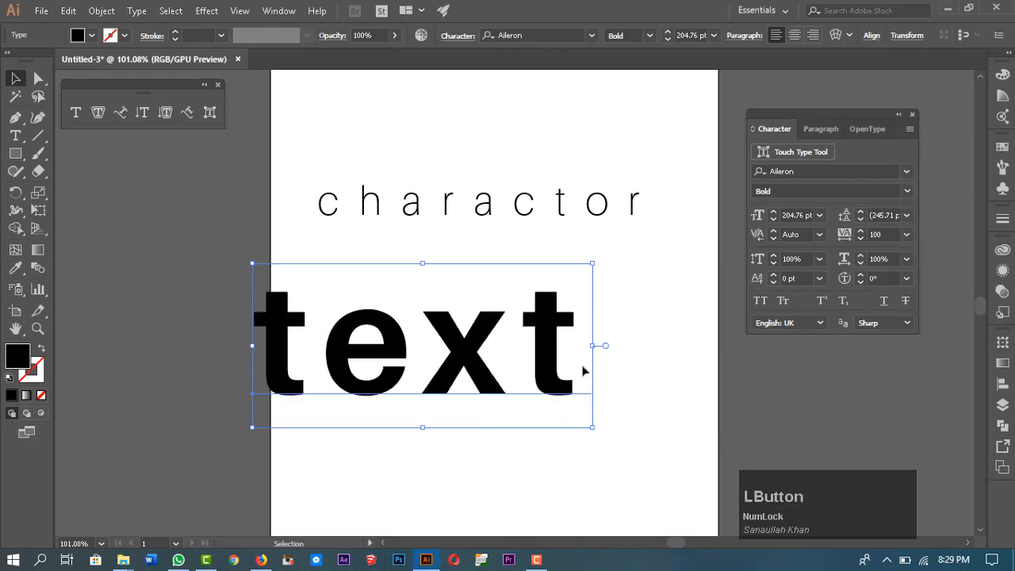
{"action": "left_click_drag", "start_coordinate": [583, 370], "coordinate": [667, 394]}
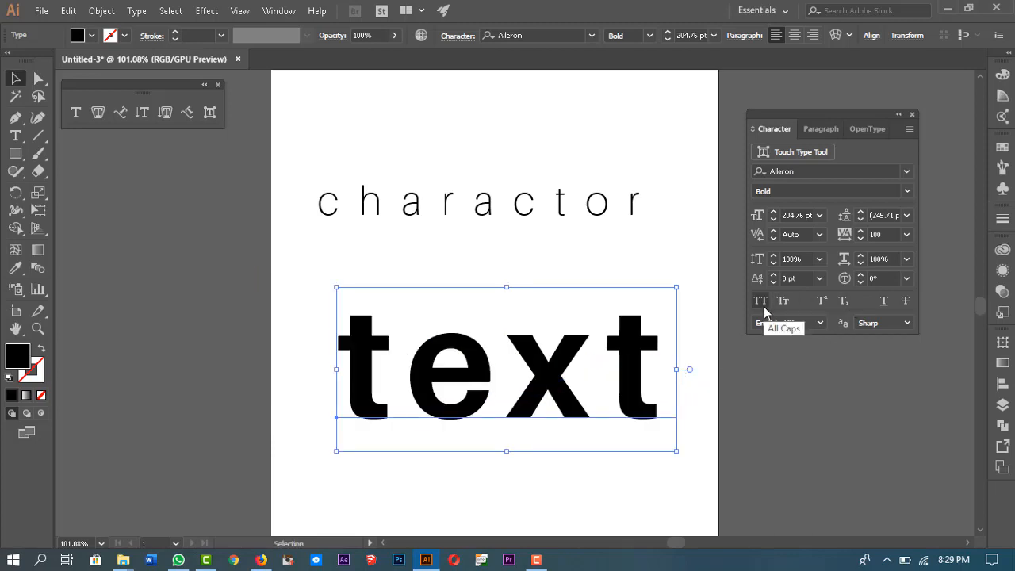
Apply All Caps to "text", scale the word down to about 173 pt and place it directly below "charactor"
{"action": "left_click", "coordinate": [762, 306]}
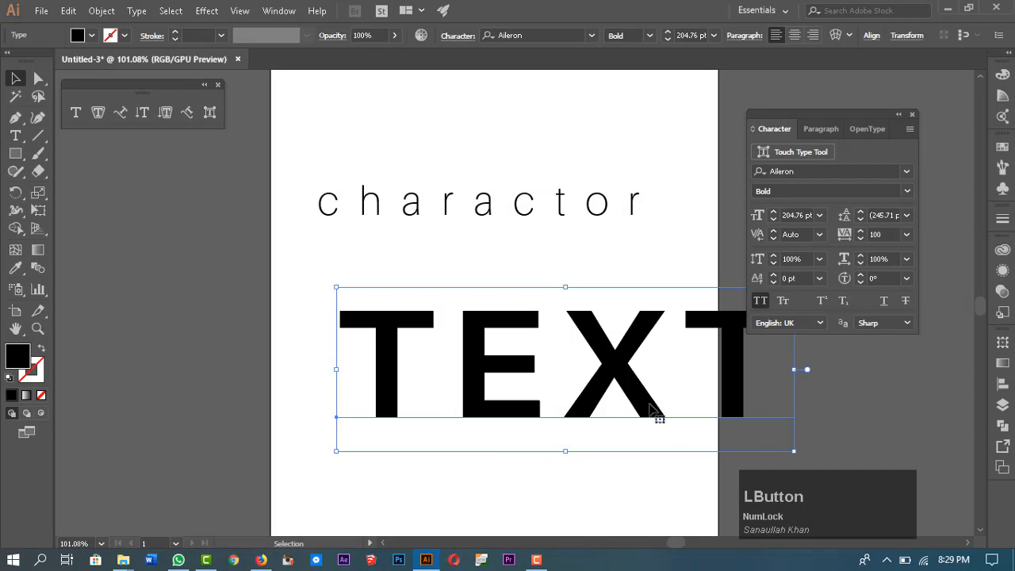
{"action": "left_click_drag", "start_coordinate": [657, 415], "coordinate": [584, 414]}
{"action": "key", "text": "shift"}
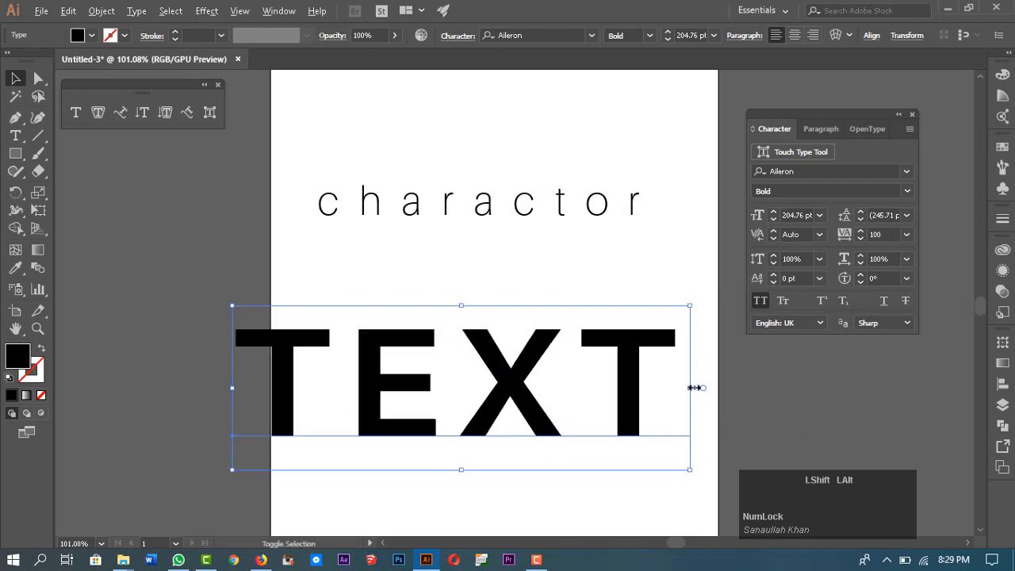
{"action": "left_click_drag", "start_coordinate": [693, 388], "coordinate": [657, 392]}
{"action": "left_click_drag", "start_coordinate": [584, 384], "coordinate": [617, 374]}
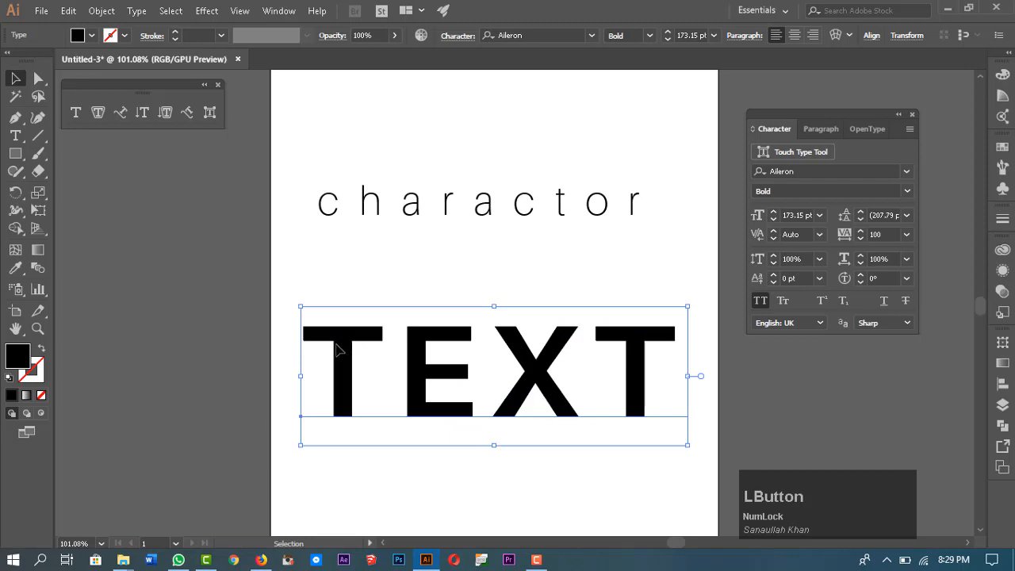
{"action": "left_click", "coordinate": [761, 301]}
{"action": "left_click", "coordinate": [761, 301]}
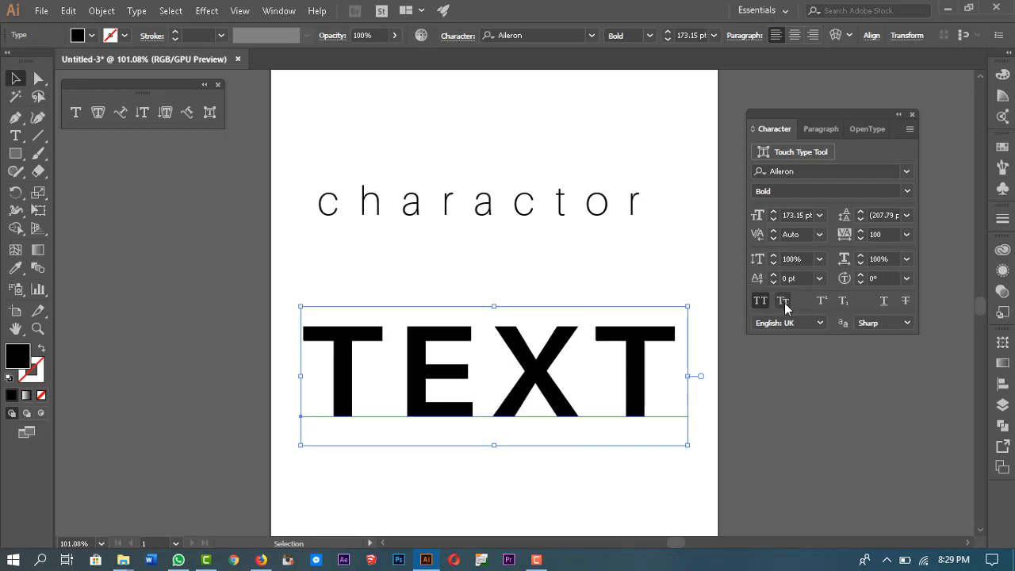
{"action": "left_click_drag", "start_coordinate": [662, 346], "coordinate": [615, 299]}
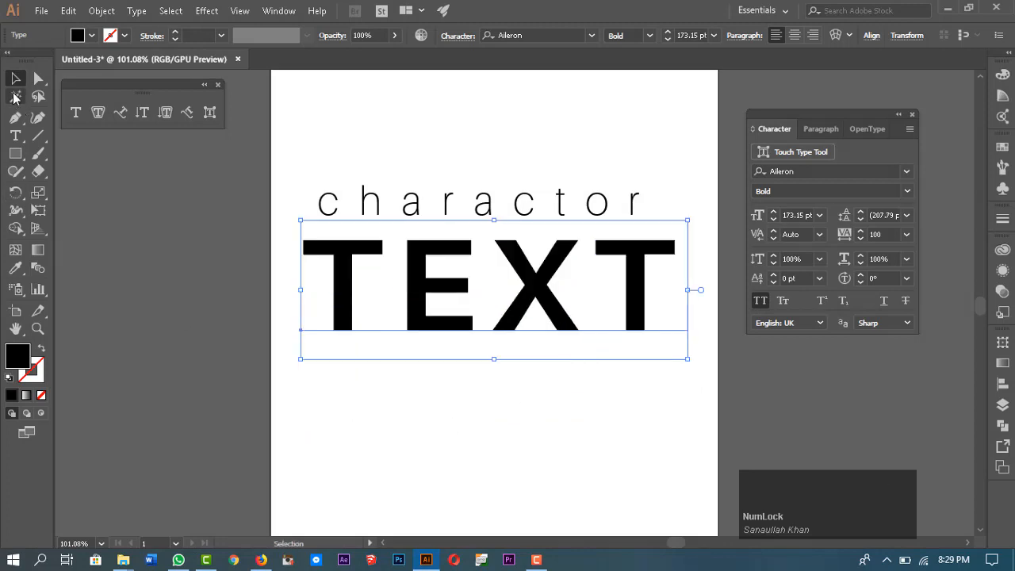
Add the point text "tool" below "TEXT", enlarged to about 141 pt and roughly centred on the artboard
{"action": "left_click", "coordinate": [15, 136]}
{"action": "left_click", "coordinate": [428, 445]}
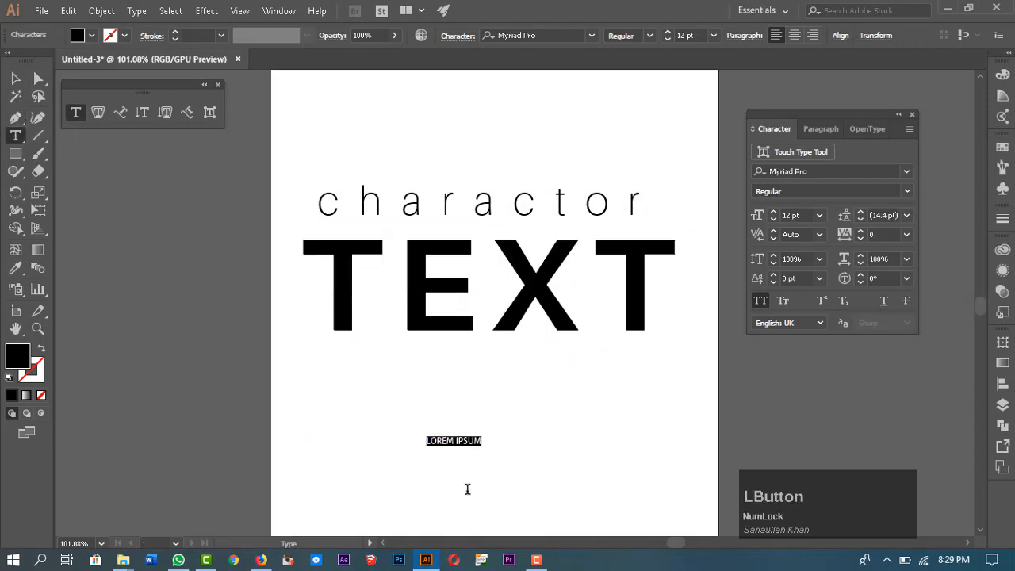
{"action": "type", "text": "TOOL"}
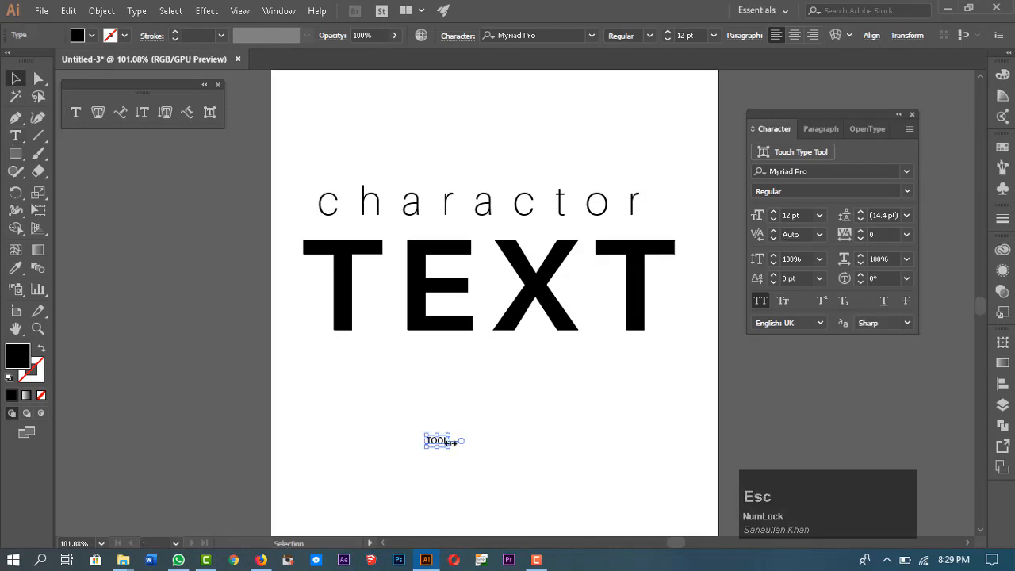
{"action": "left_click_drag", "start_coordinate": [450, 441], "coordinate": [681, 510]}
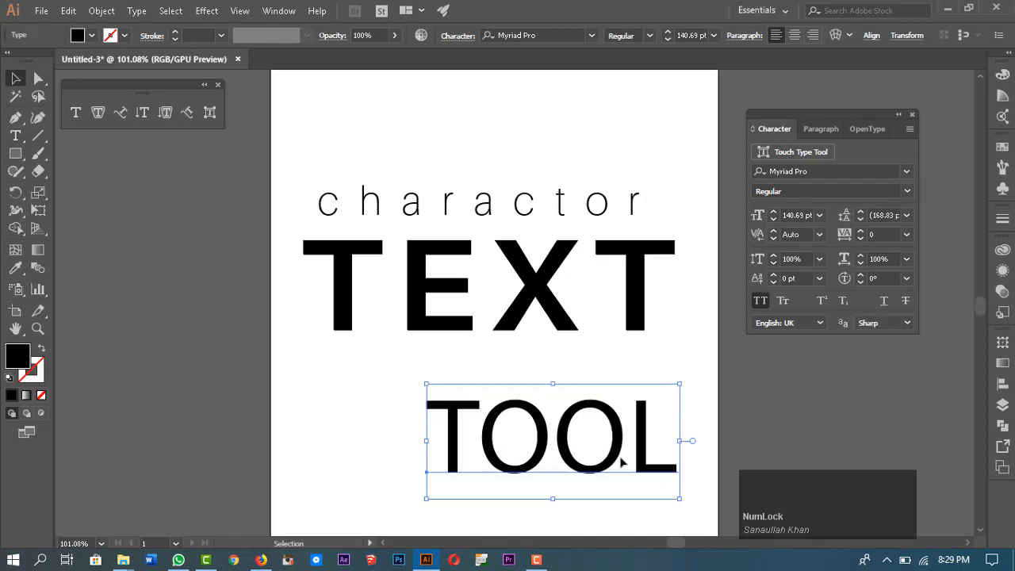
{"action": "left_click_drag", "start_coordinate": [623, 464], "coordinate": [558, 445]}
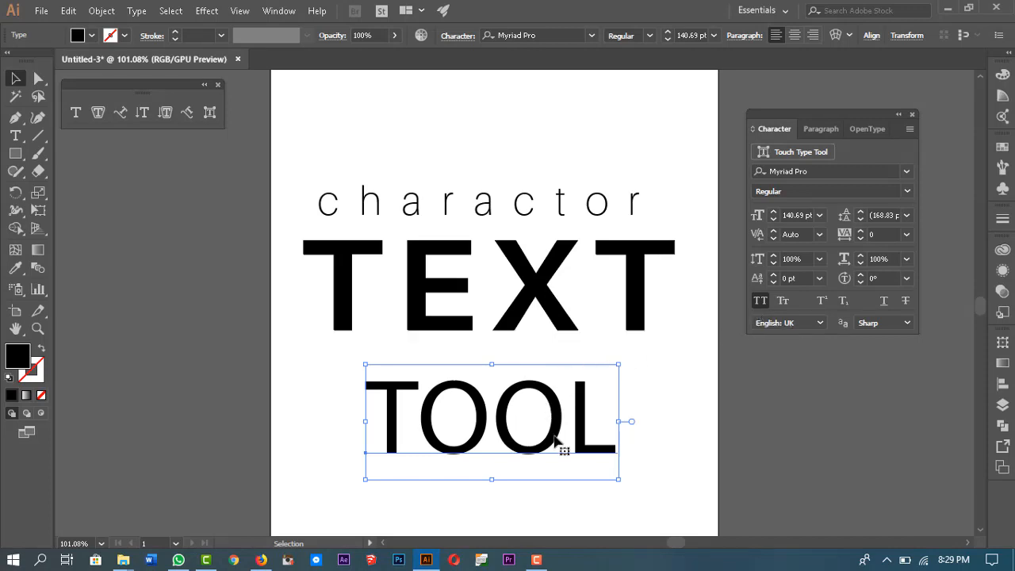
Turn off All Caps for both "tool" and "TEXT" so the words use lowercase letters
{"action": "left_click", "coordinate": [763, 303]}
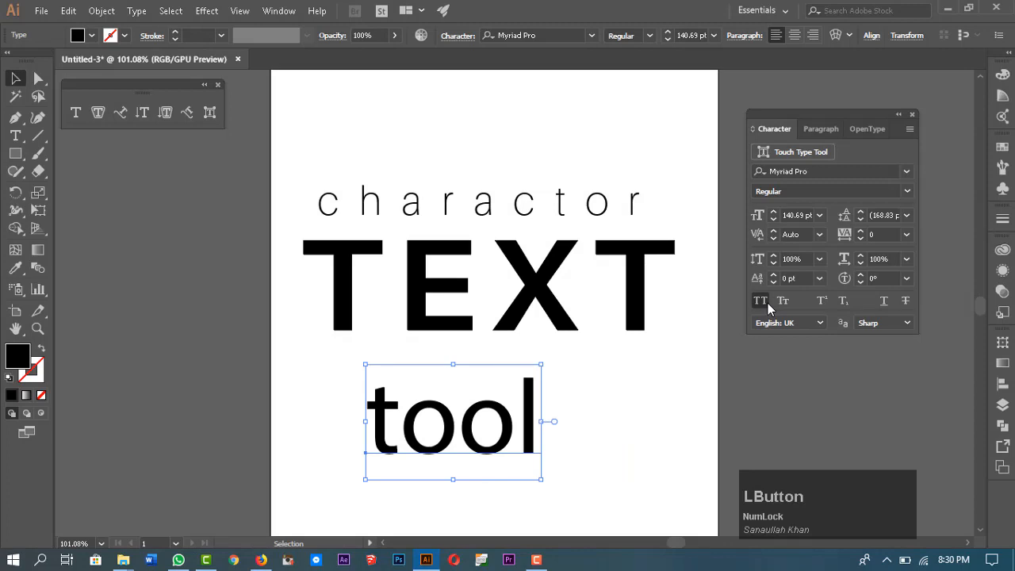
{"action": "left_click", "coordinate": [768, 303]}
{"action": "left_click", "coordinate": [768, 303]}
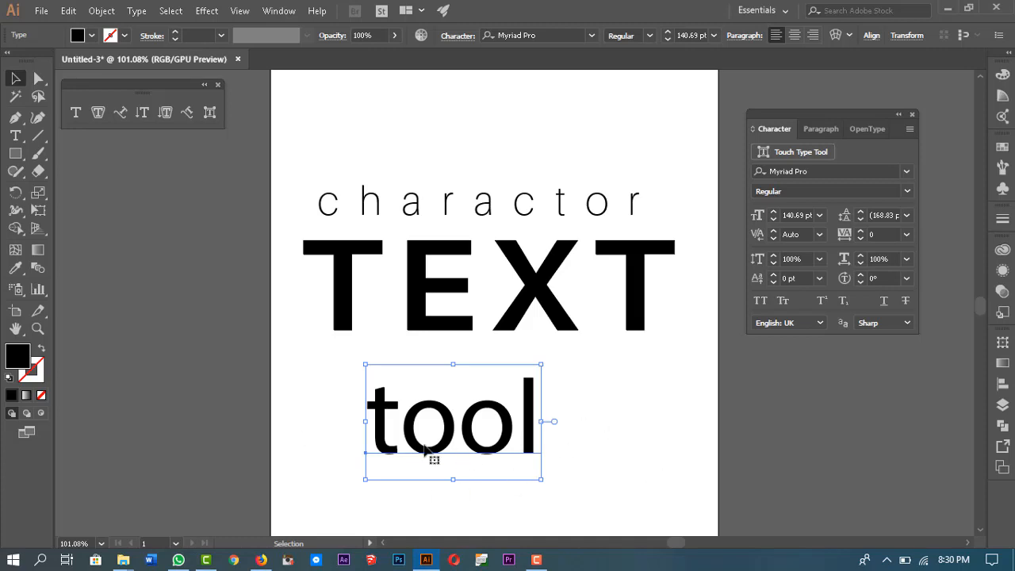
{"action": "left_click", "coordinate": [421, 295]}
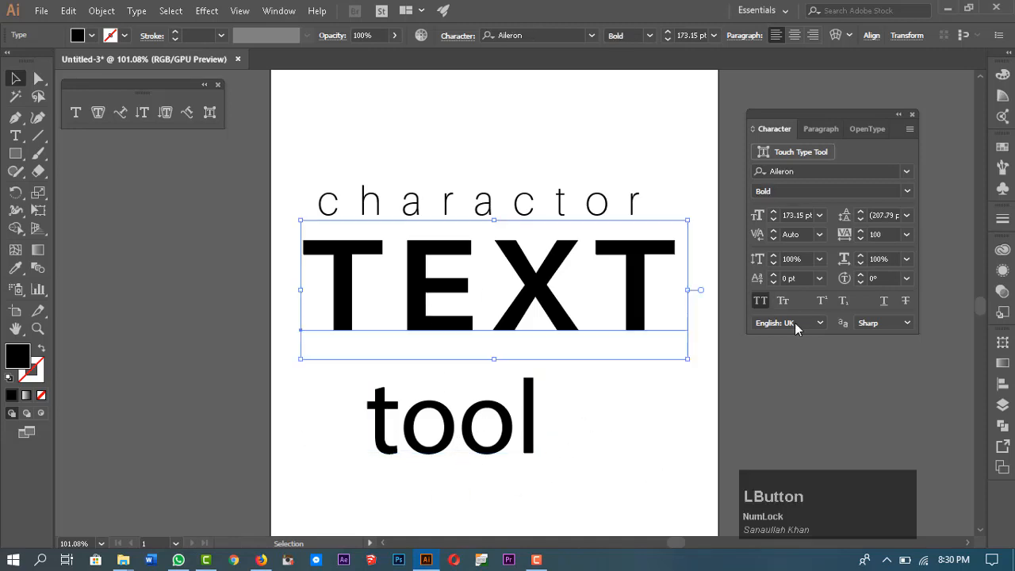
{"action": "left_click", "coordinate": [761, 301]}
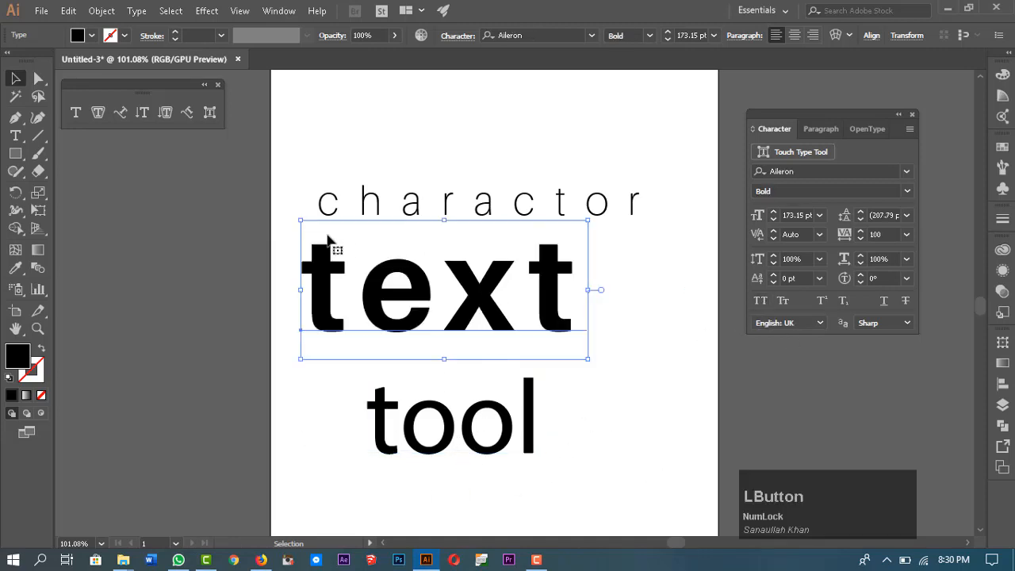
Replace the first letter of "text" with a capital "T" and apply Small Caps to the word, placed slightly lower
{"action": "double_click", "coordinate": [346, 262]}
{"action": "double_click", "coordinate": [332, 288]}
{"action": "left_click", "coordinate": [332, 288]}
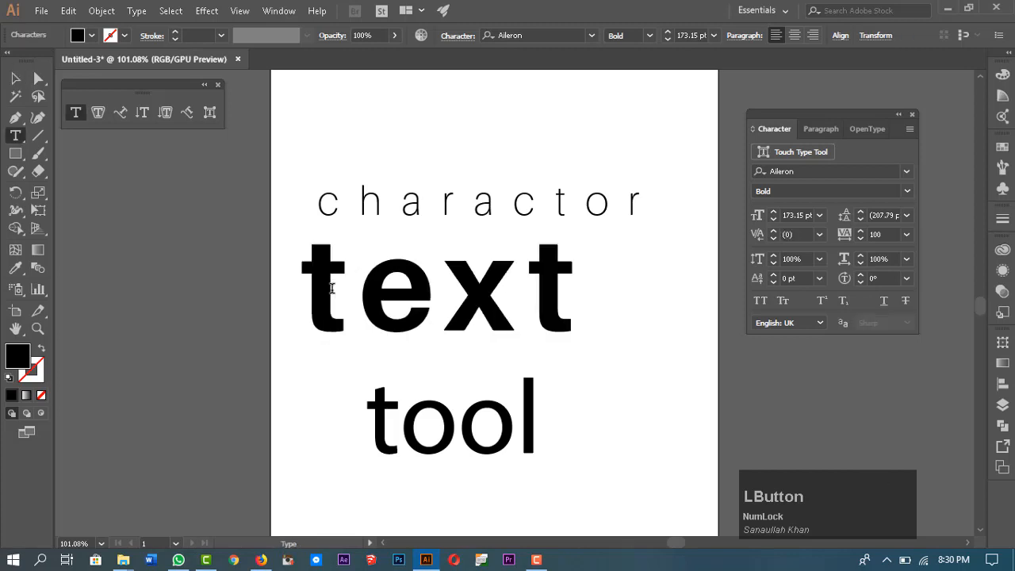
{"action": "left_click_drag", "start_coordinate": [333, 288], "coordinate": [302, 280]}
{"action": "type", "text": "t"}
{"action": "left_click", "coordinate": [321, 277]}
{"action": "type", "text": "T"}
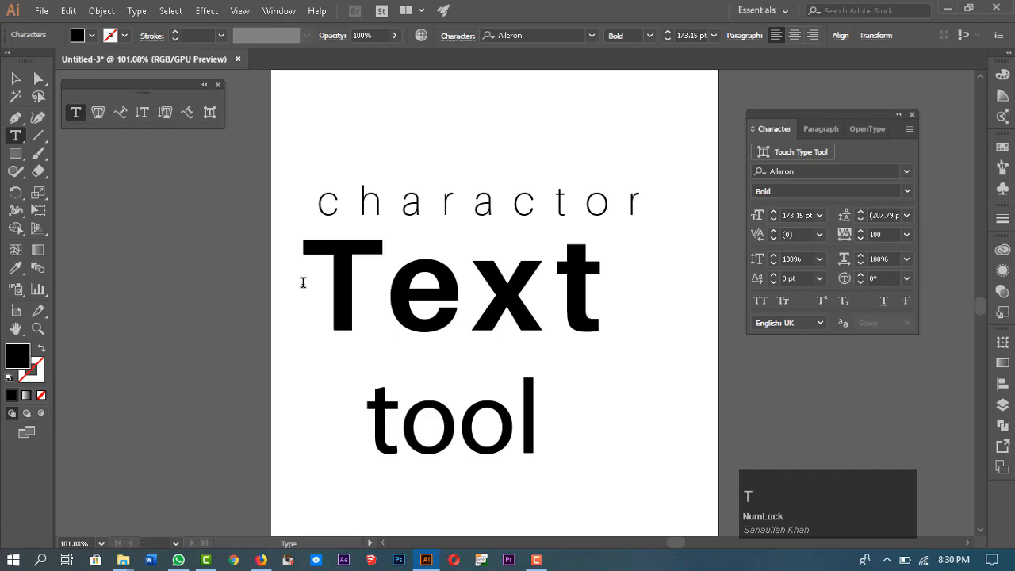
{"action": "key", "text": "Escape"}
{"action": "left_click_drag", "start_coordinate": [545, 313], "coordinate": [552, 329]}
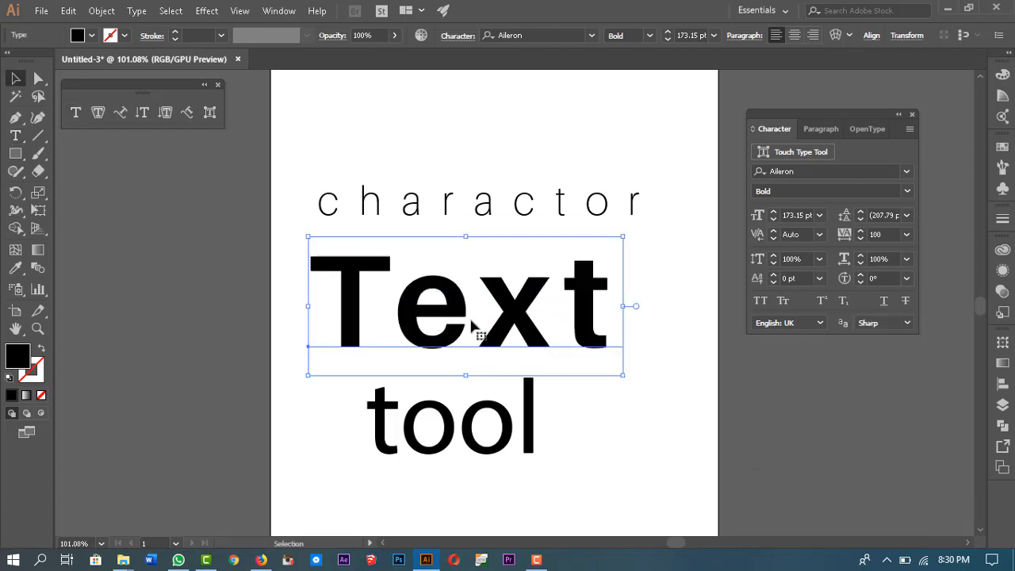
{"action": "left_click", "coordinate": [783, 302]}
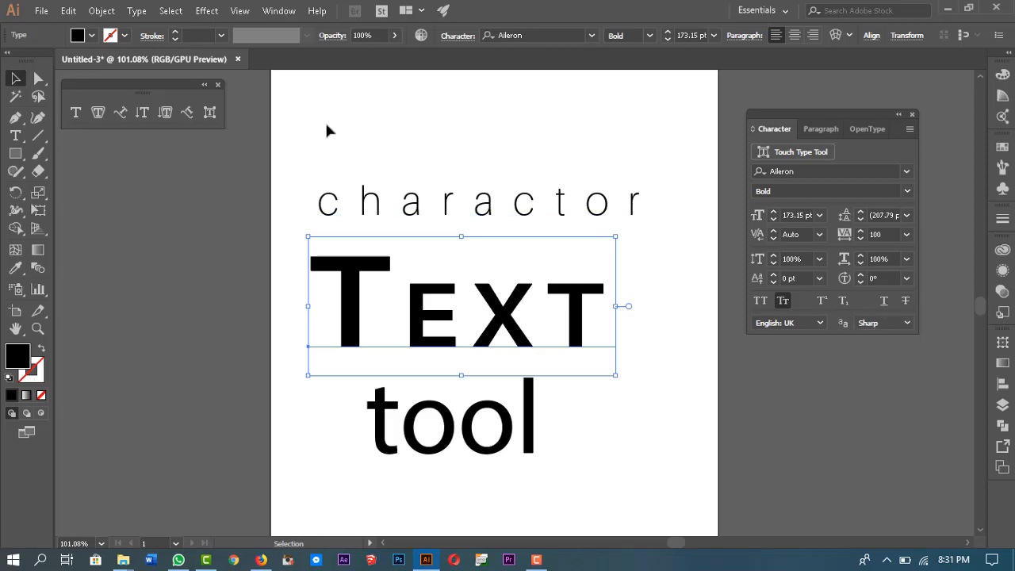
Delete all three words and add the point text "H20" in their place, enlarged to about 152 pt near the artboard's middle
{"action": "left_click_drag", "start_coordinate": [327, 128], "coordinate": [601, 480]}
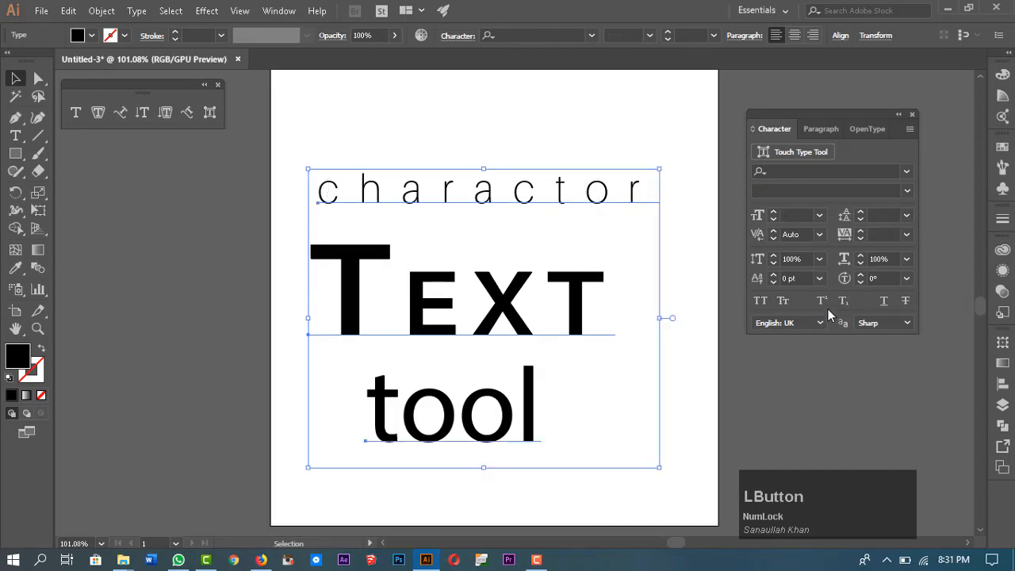
{"action": "key", "text": "Delete"}
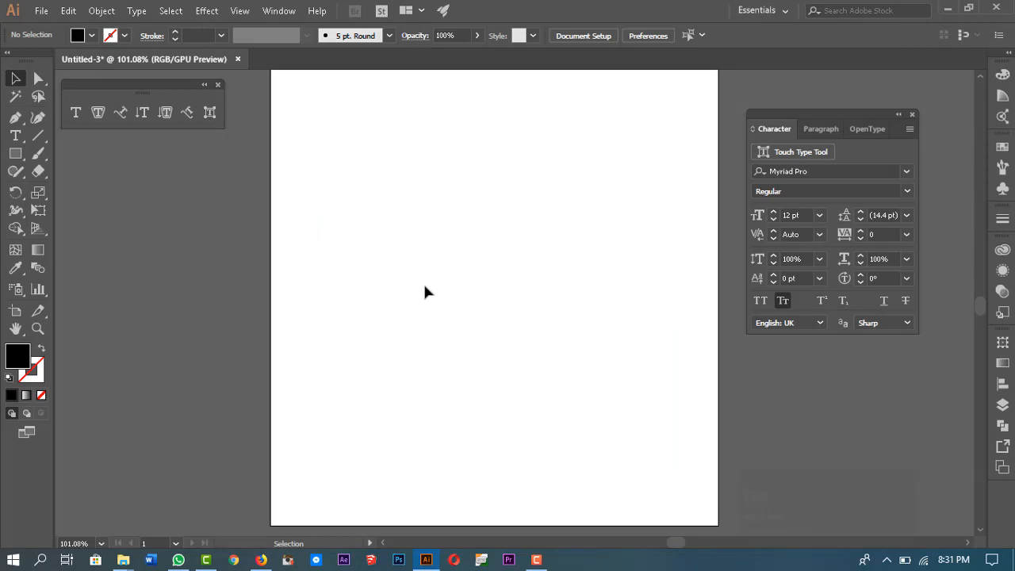
{"action": "key", "text": "t"}
{"action": "left_click", "coordinate": [400, 308]}
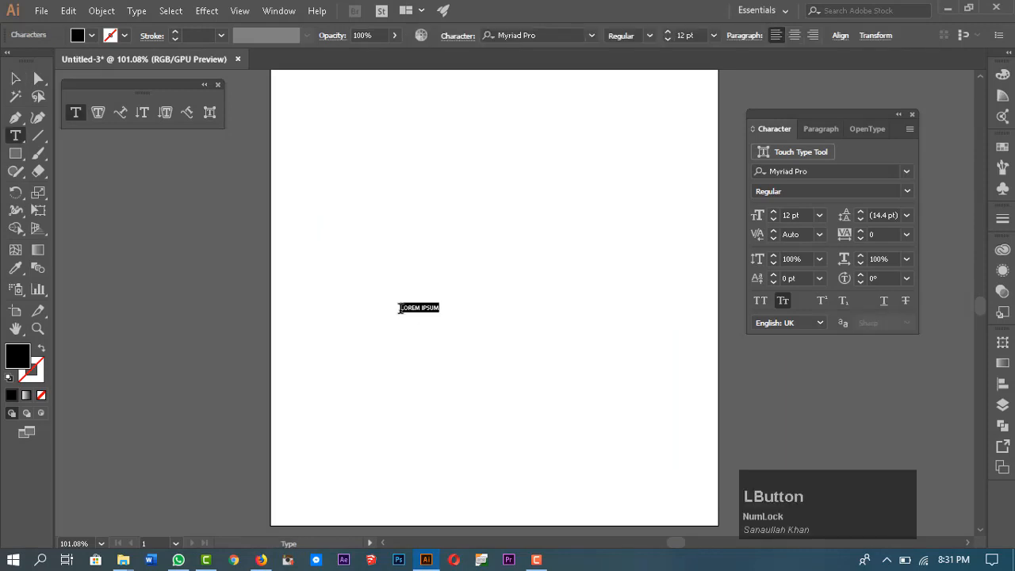
{"action": "type", "text": "a"}
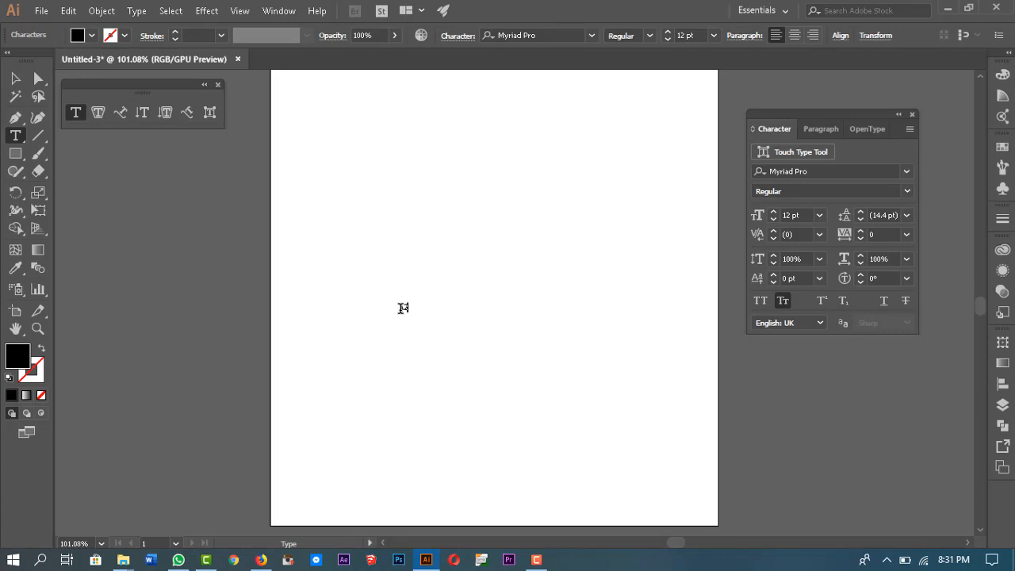
{"action": "key", "text": "BackSpace"}
{"action": "type", "text": "h"}
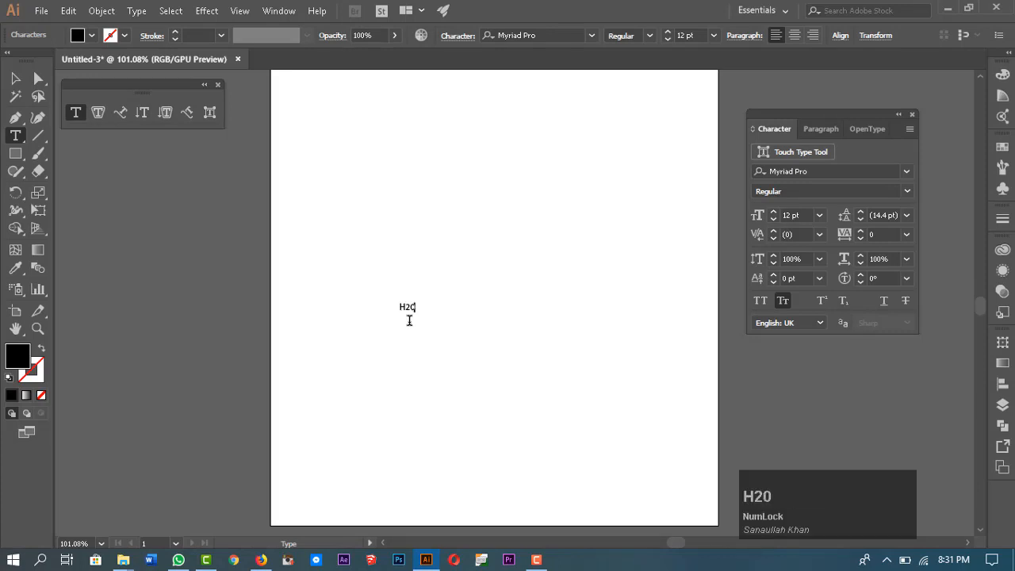
{"action": "key", "text": "Escape"}
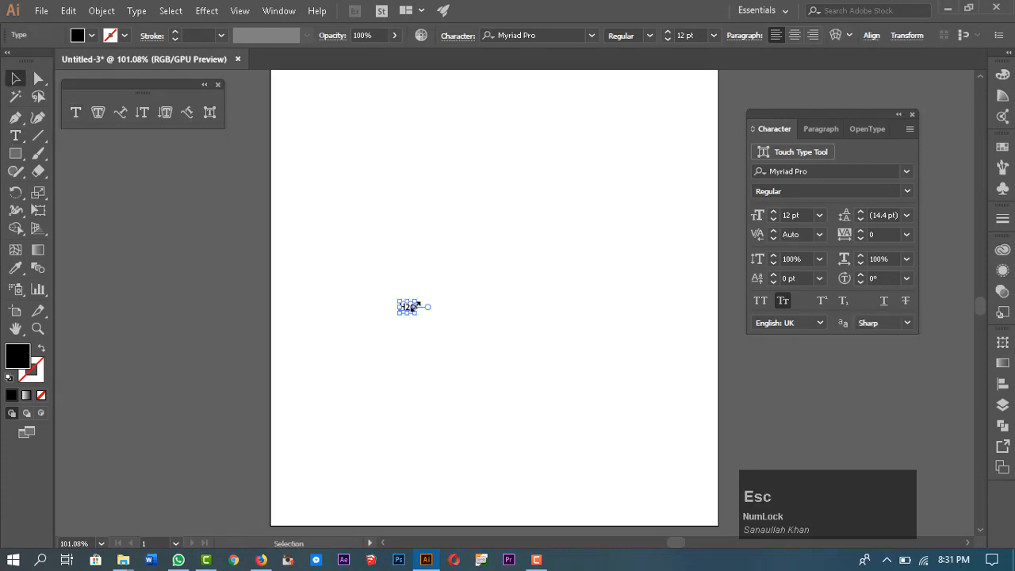
{"action": "left_click_drag", "start_coordinate": [415, 313], "coordinate": [599, 487]}
{"action": "left_click_drag", "start_coordinate": [546, 388], "coordinate": [530, 352]}
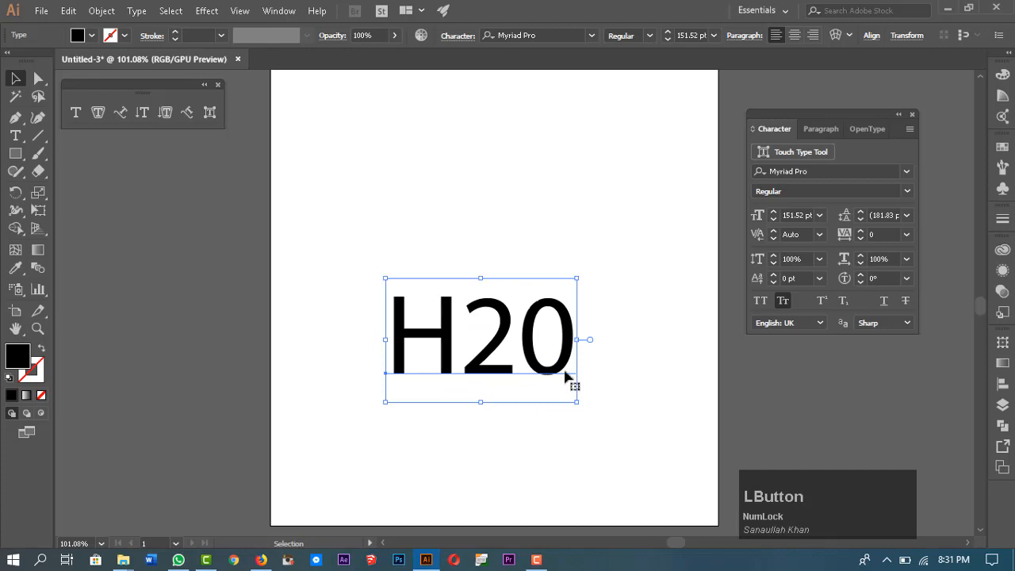
Select the "2" in "H20" and view its alternate glyphs in the Glyphs panel, closing the panel when done
{"action": "double_click", "coordinate": [478, 329]}
{"action": "left_click_drag", "start_coordinate": [481, 340], "coordinate": [520, 343]}
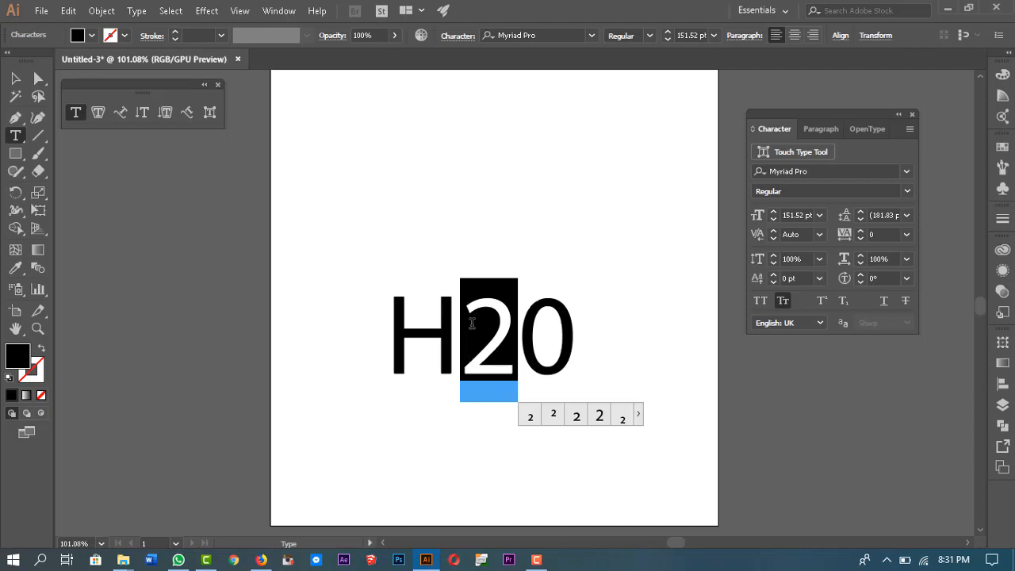
{"action": "left_click", "coordinate": [472, 323]}
{"action": "left_click_drag", "start_coordinate": [472, 323], "coordinate": [515, 343]}
{"action": "left_click", "coordinate": [639, 415]}
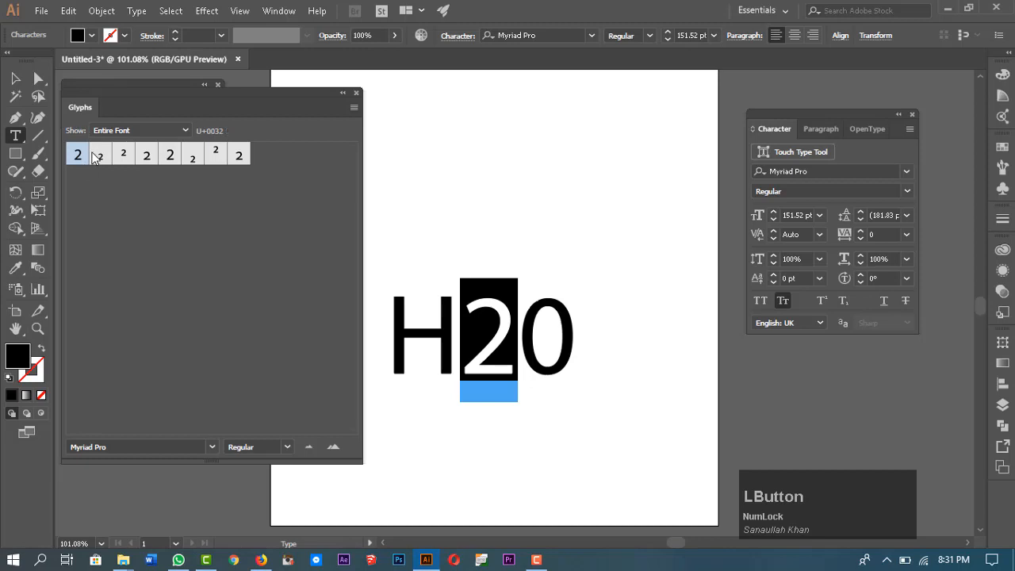
{"action": "left_click", "coordinate": [357, 93]}
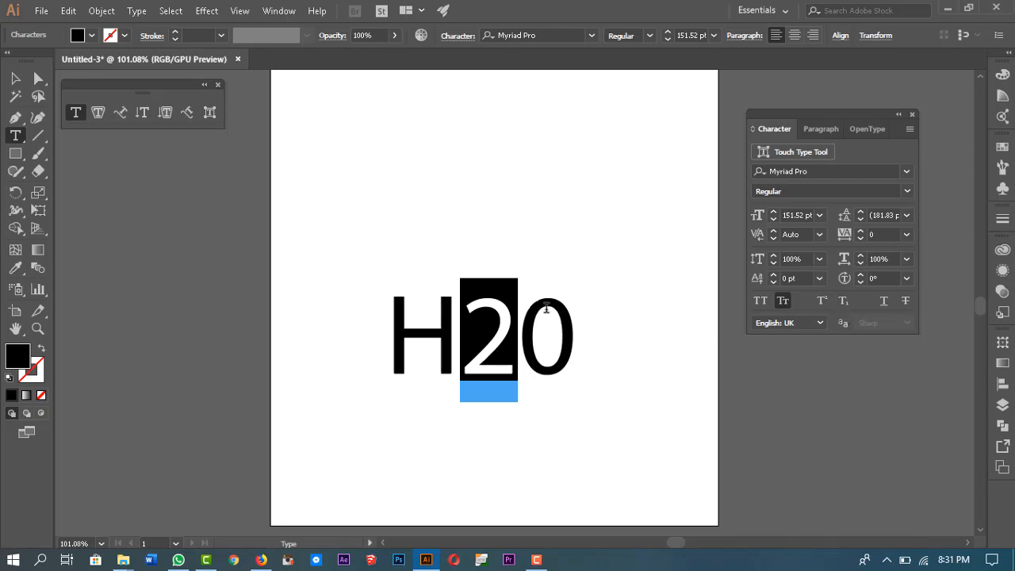
Finish editing the H20 text and move it slightly lower on the artboard
{"action": "mouse_move", "coordinate": [493, 346]}
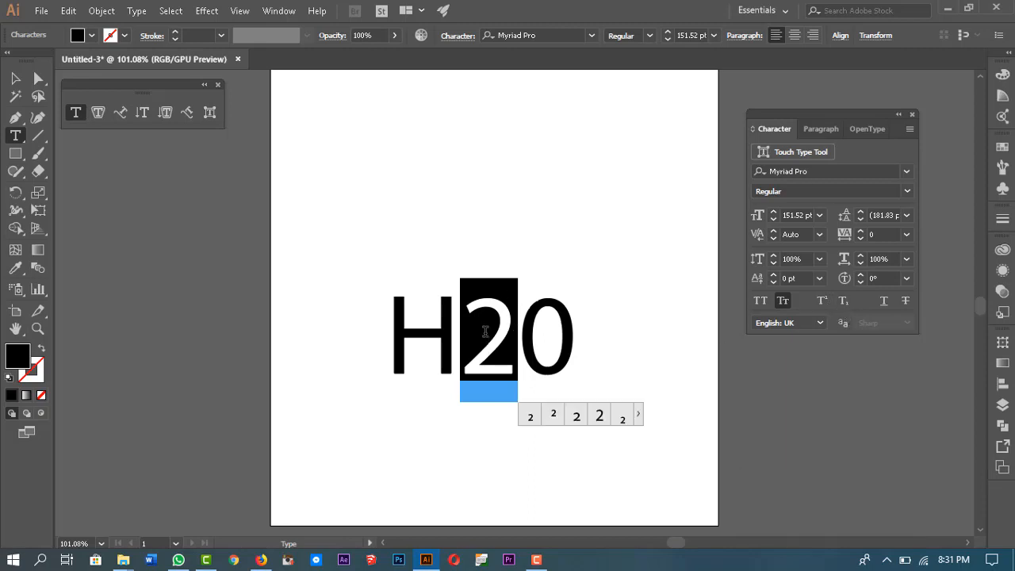
{"action": "key", "text": "Escape"}
{"action": "left_click_drag", "start_coordinate": [533, 361], "coordinate": [533, 381]}
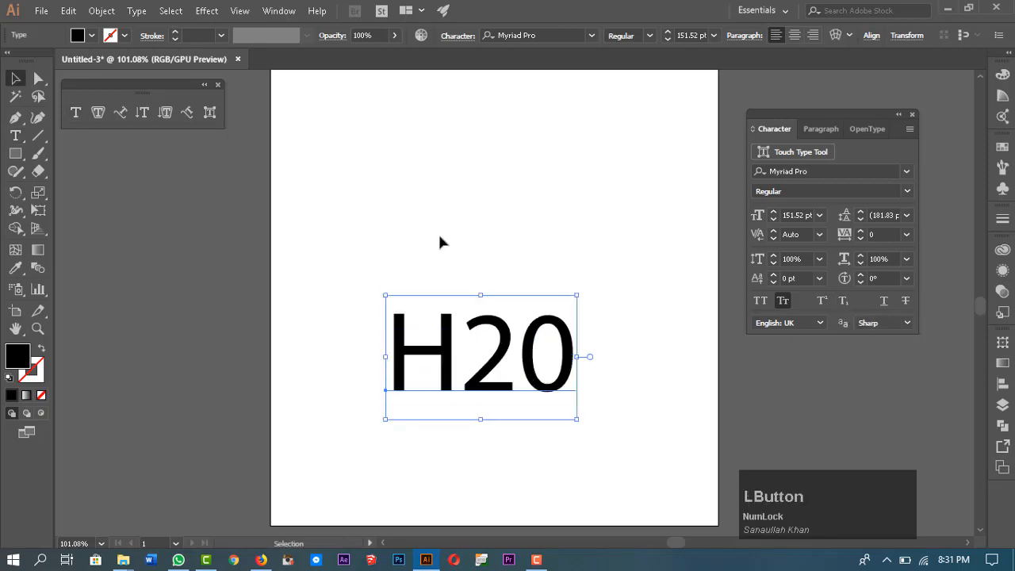
Add a point text object reading "a2+b2+2ab" above the H20 text
{"action": "key", "text": "t"}
{"action": "left_click", "coordinate": [381, 208]}
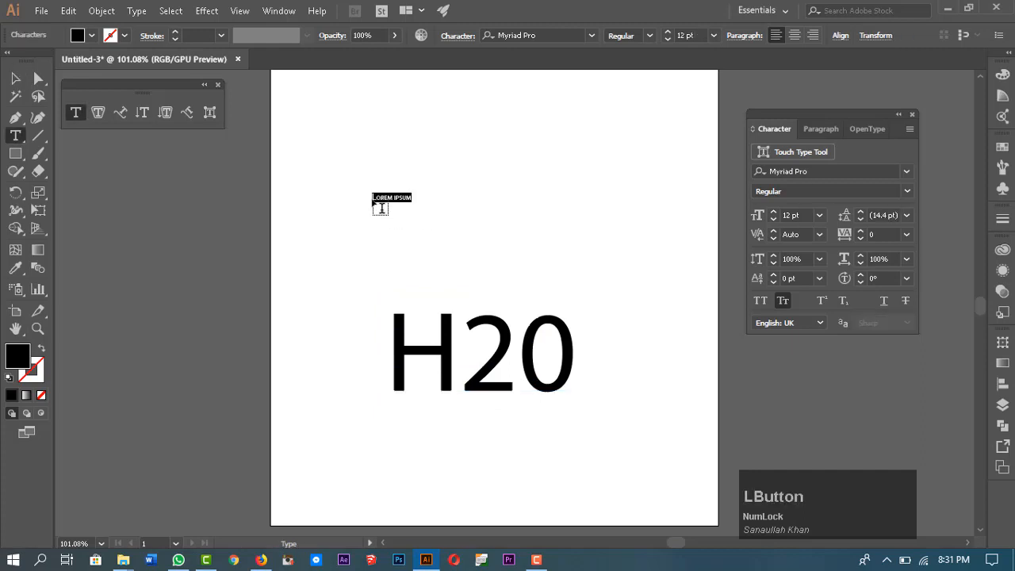
{"action": "type", "text": "a"}
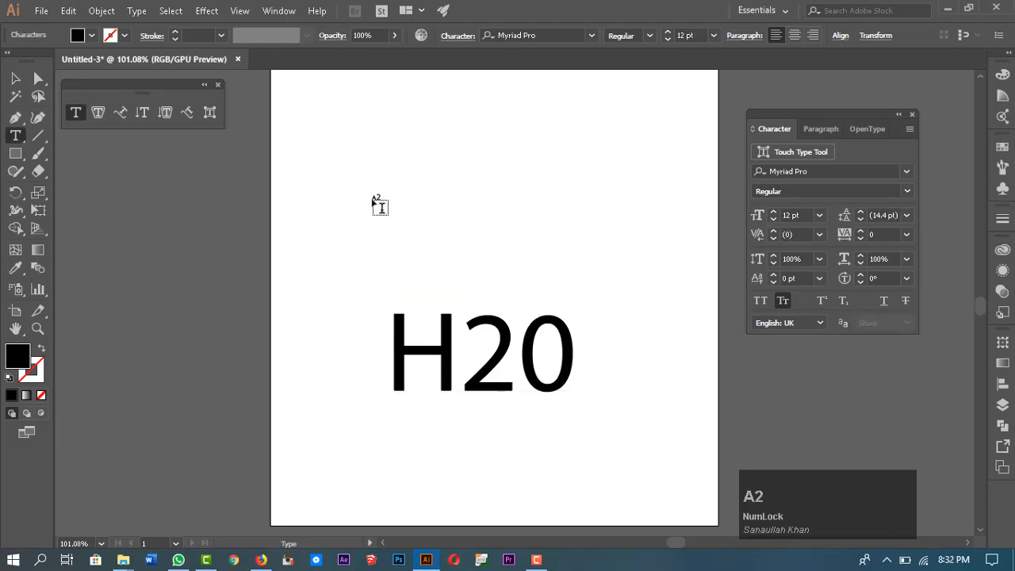
{"action": "type", "text": "2"}
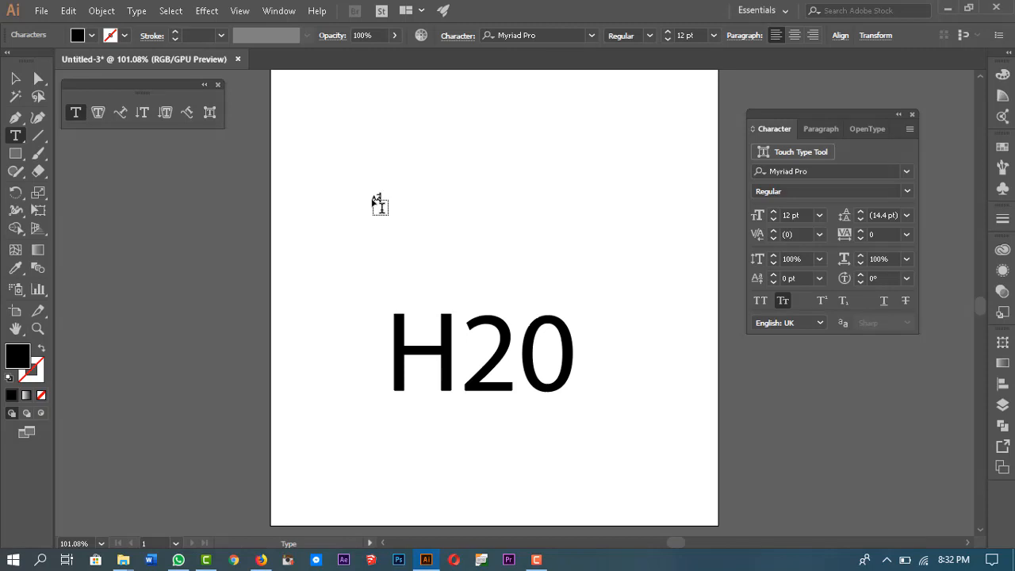
{"action": "type", "text": "=B2"}
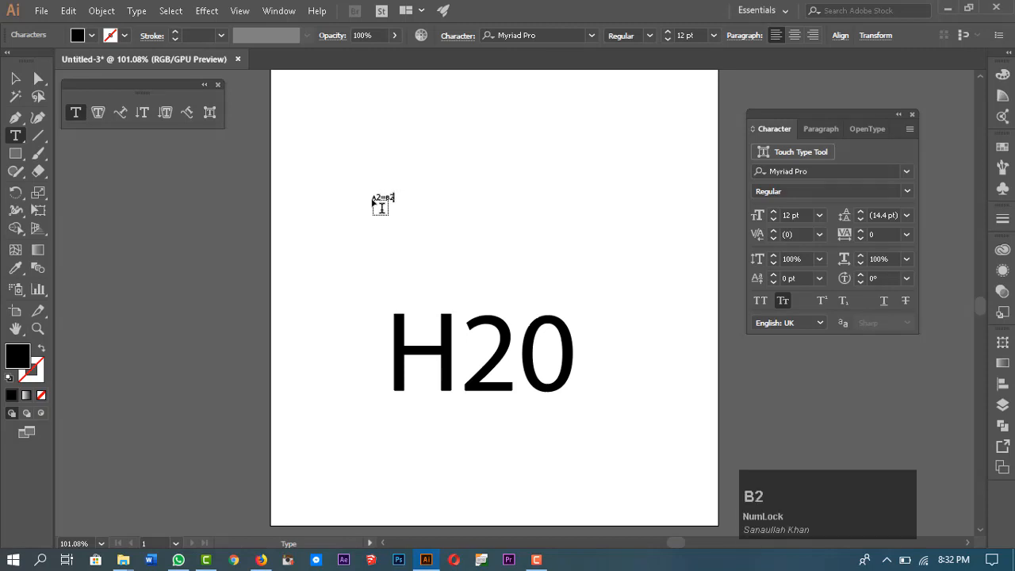
{"action": "key", "text": "BackSpace"}
{"action": "key", "text": "BackSpace"}
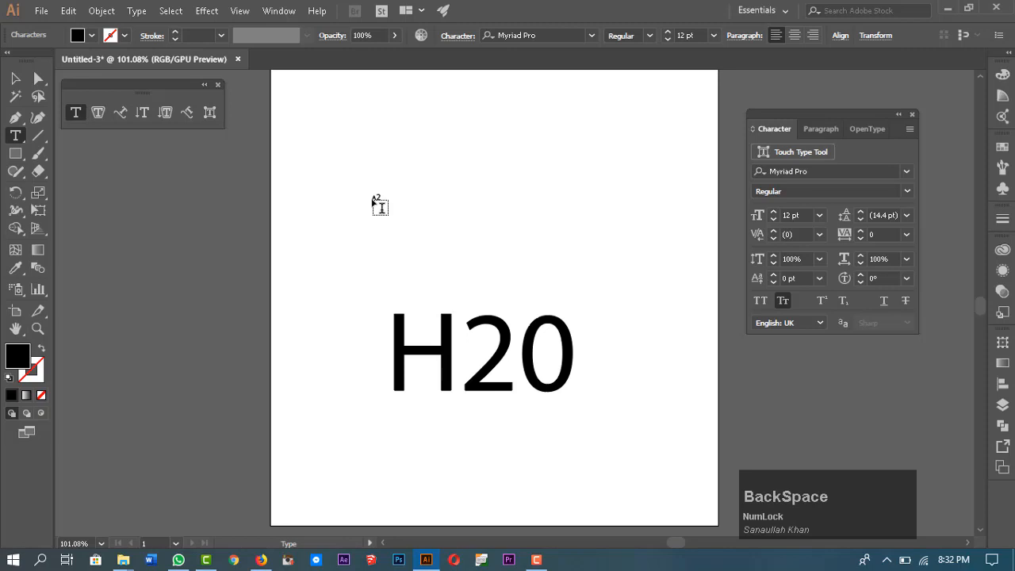
{"action": "type", "text": "+"}
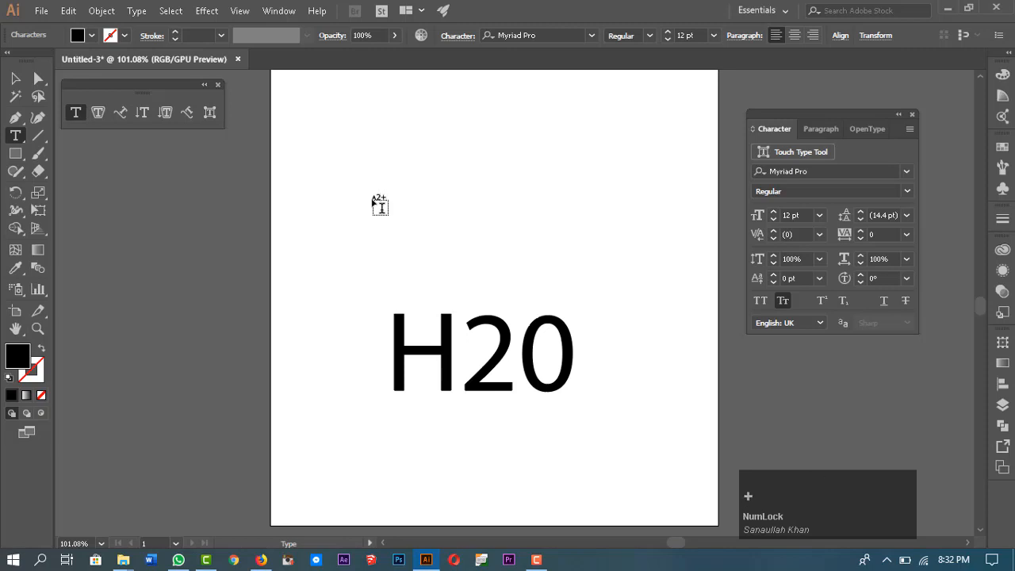
{"action": "type", "text": "b2+2ab"}
{"action": "key", "text": "Escape"}
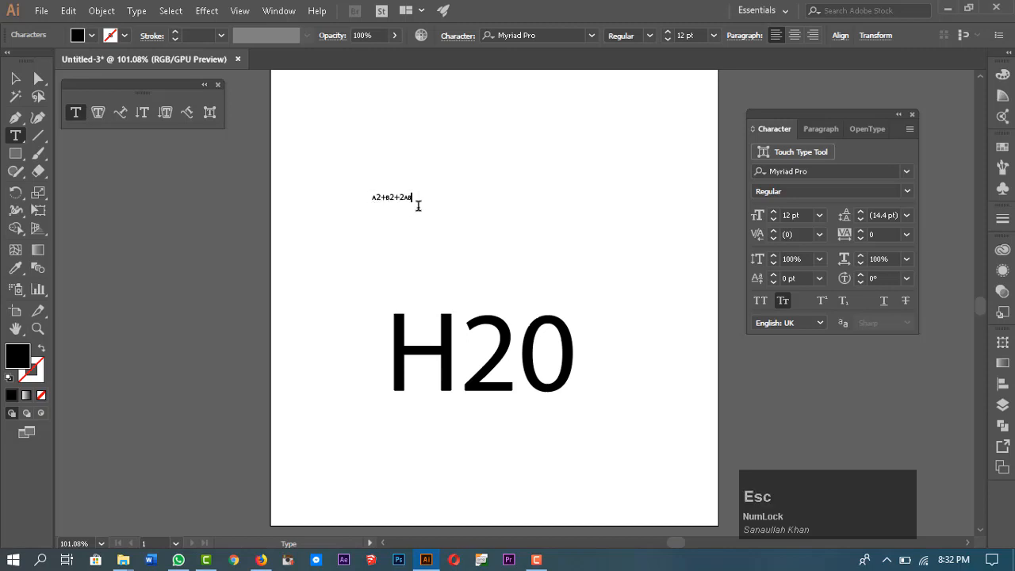
Scale the formula text up to about 80 pt and turn off its Small Caps formatting
{"action": "left_click_drag", "start_coordinate": [413, 200], "coordinate": [634, 370]}
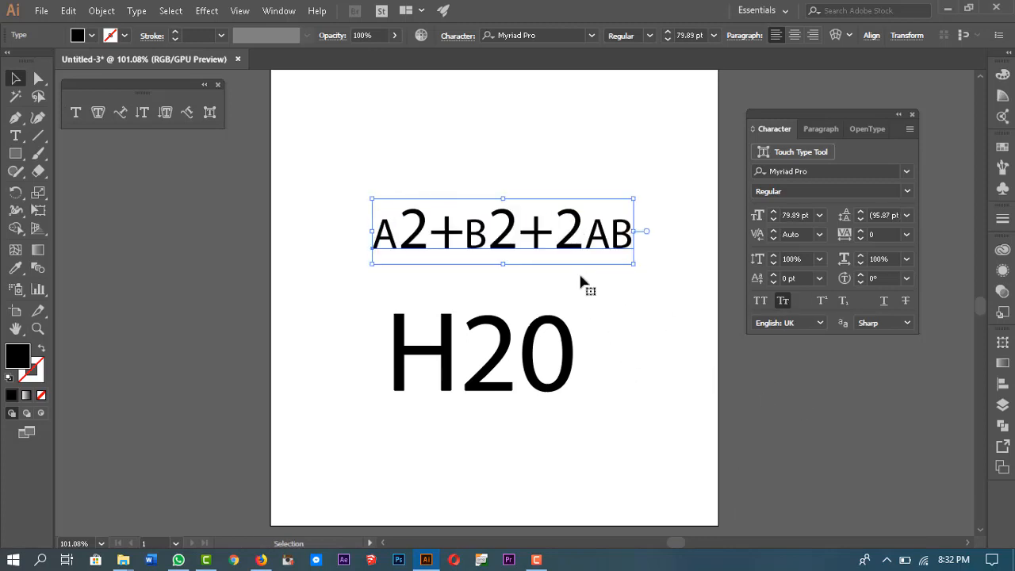
{"action": "left_click", "coordinate": [784, 302]}
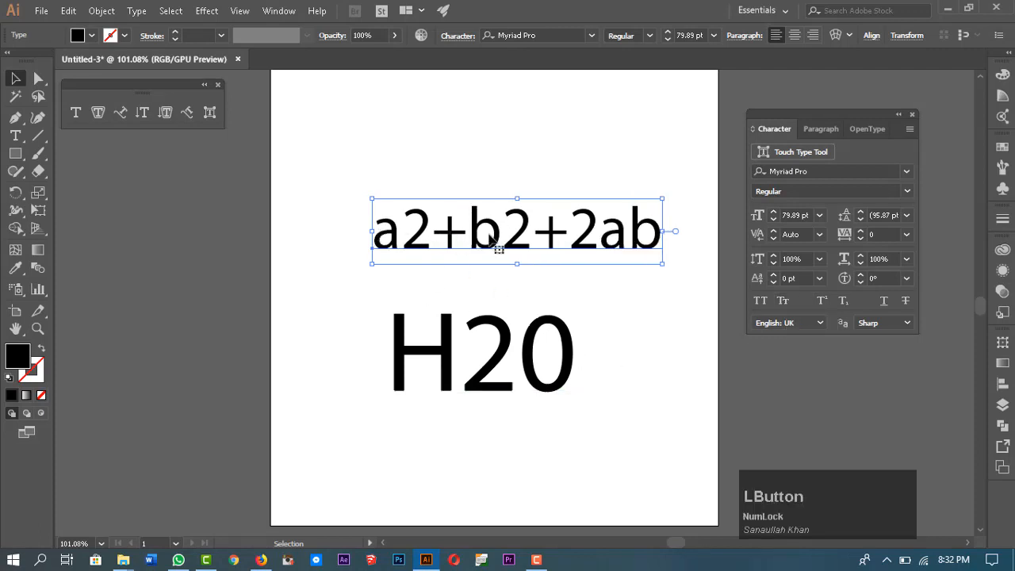
Format the 2 after a and the 2 after b in the formula as superscripts
{"action": "left_click", "coordinate": [418, 235]}
{"action": "double_click", "coordinate": [418, 235]}
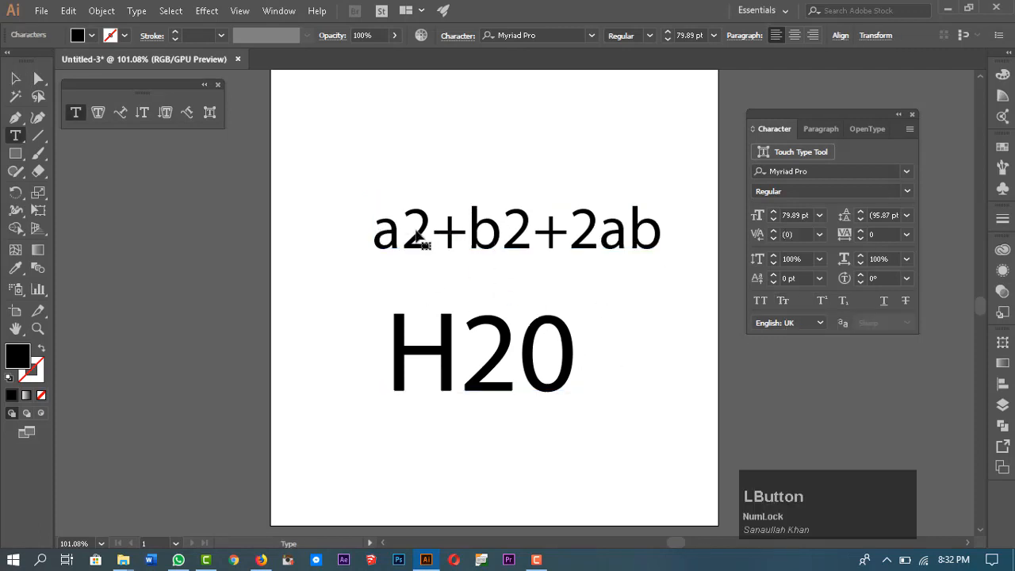
{"action": "left_click_drag", "start_coordinate": [402, 235], "coordinate": [431, 235]}
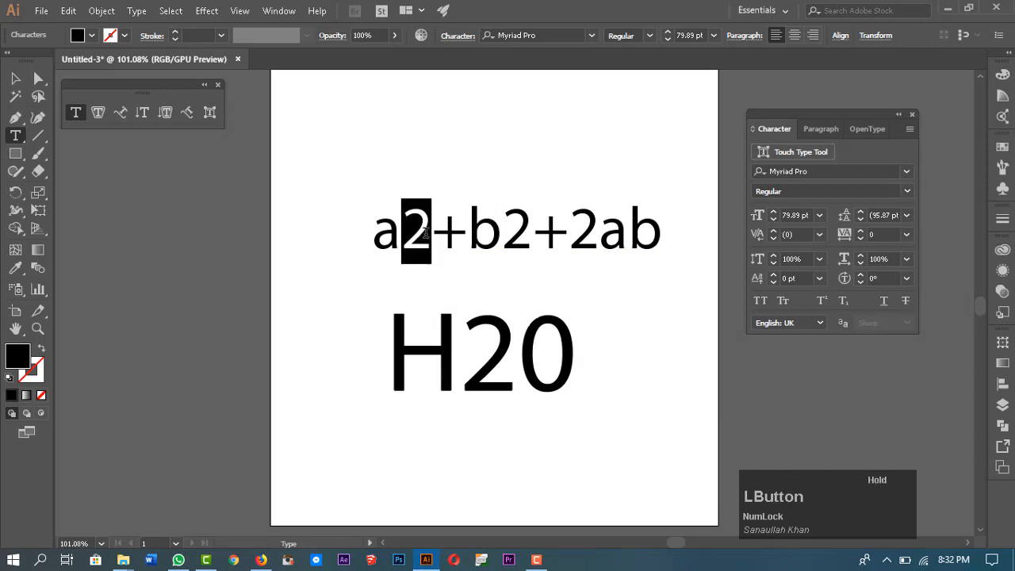
{"action": "left_click", "coordinate": [824, 302]}
{"action": "left_click_drag", "start_coordinate": [493, 224], "coordinate": [520, 229]}
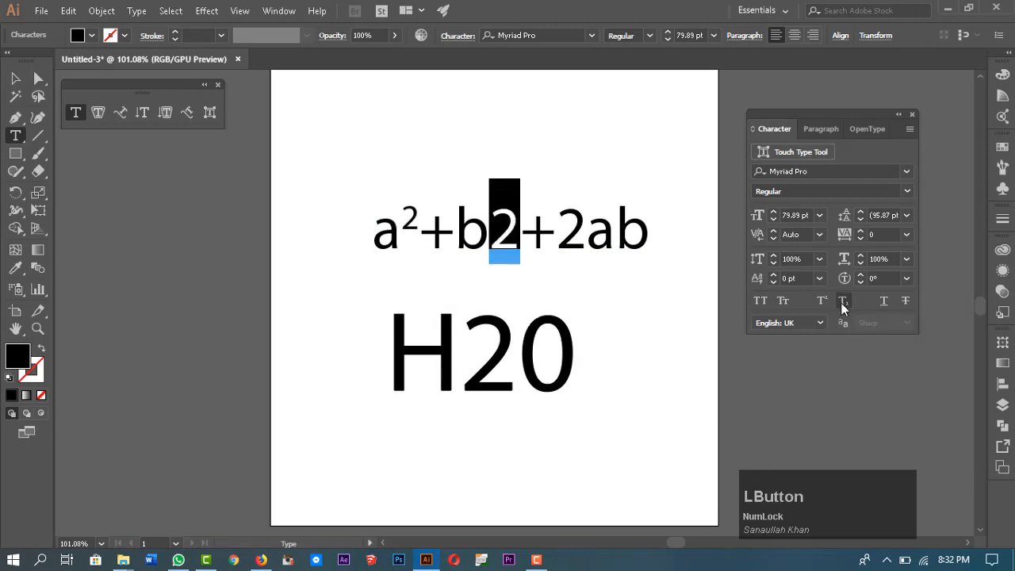
{"action": "left_click", "coordinate": [822, 301]}
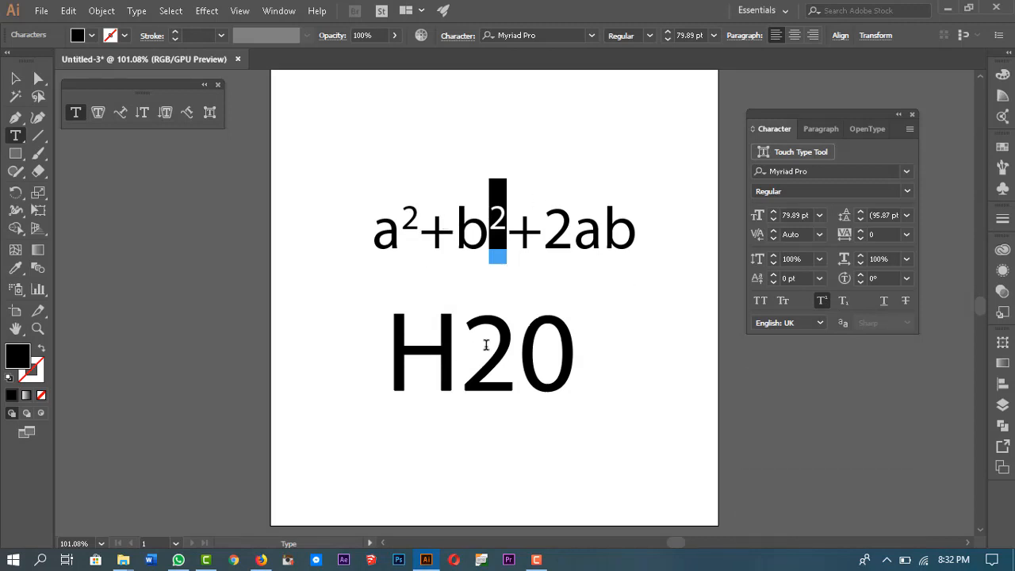
Format the 2 in the H20 text as a subscript
{"action": "left_click", "coordinate": [475, 340]}
{"action": "left_click_drag", "start_coordinate": [460, 349], "coordinate": [520, 353]}
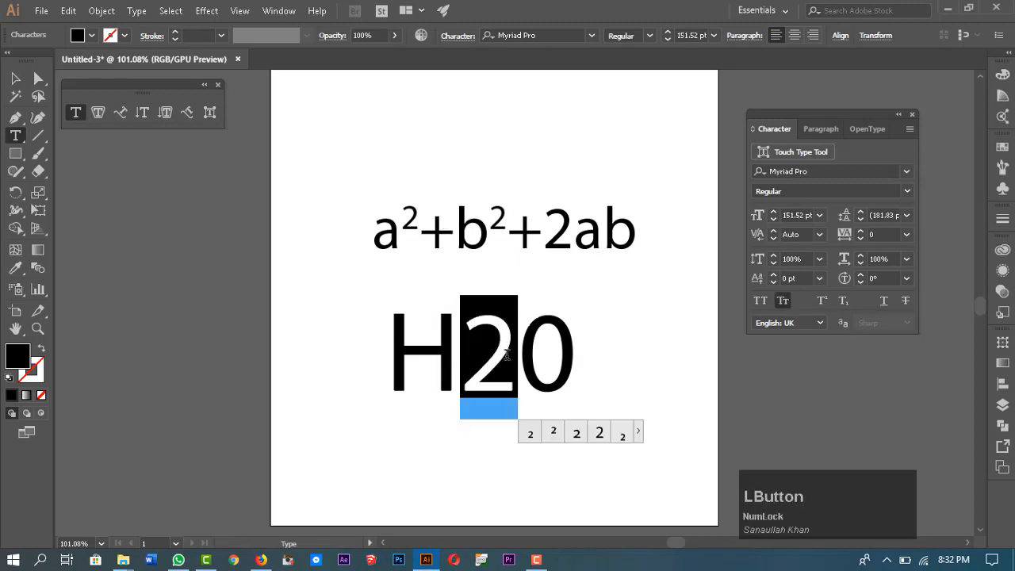
{"action": "left_click", "coordinate": [846, 300]}
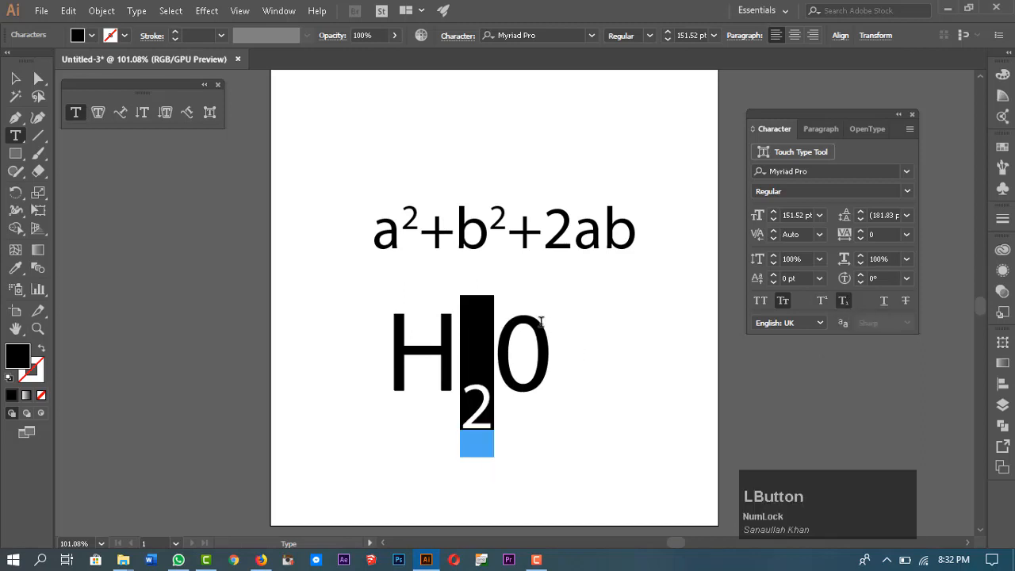
Move the H20 text object slightly up and to the left on the artboard
{"action": "left_click", "coordinate": [542, 322]}
{"action": "left_click_drag", "start_coordinate": [351, 315], "coordinate": [633, 418]}
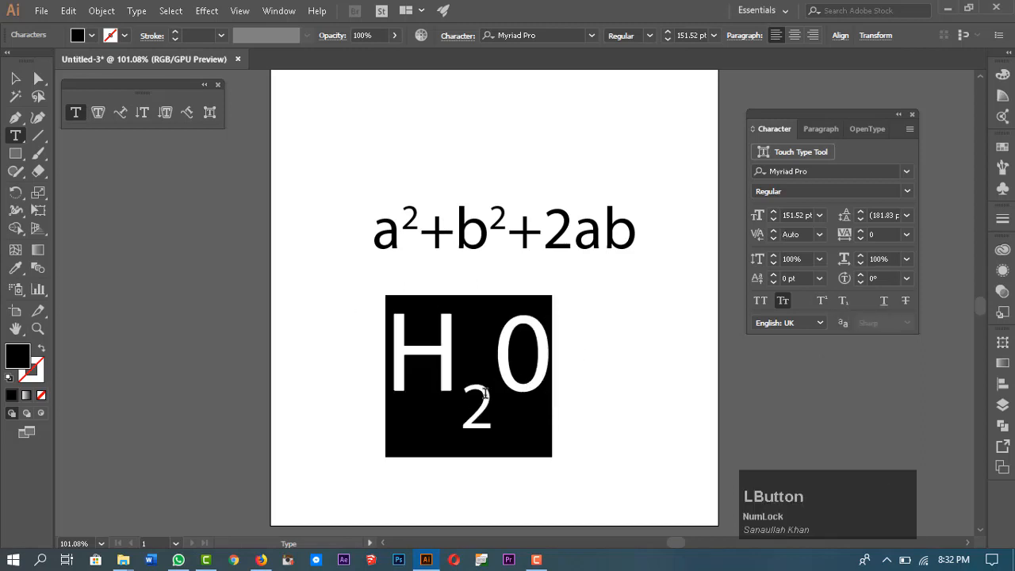
{"action": "left_click", "coordinate": [15, 79]}
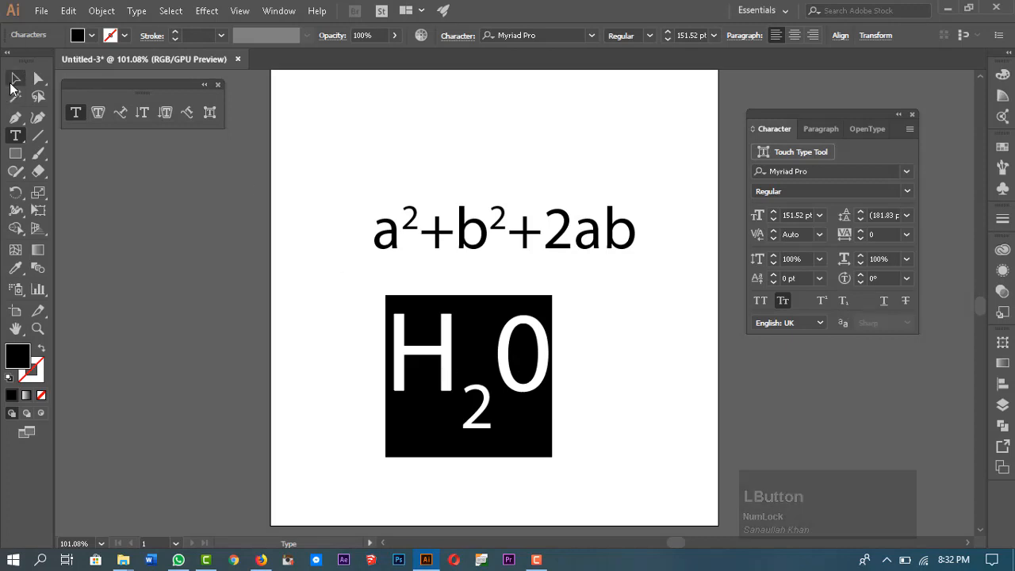
{"action": "left_click_drag", "start_coordinate": [528, 361], "coordinate": [485, 352]}
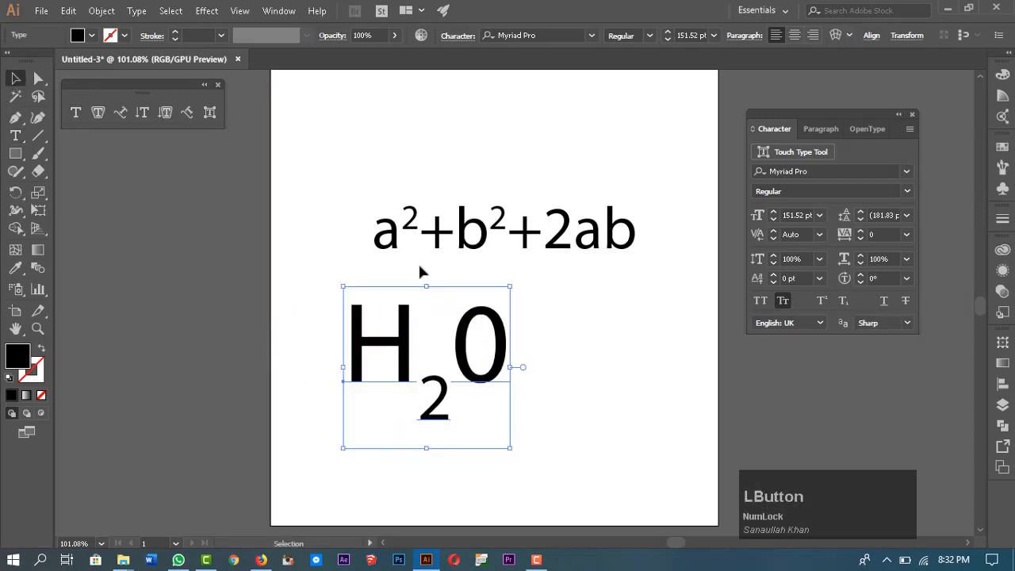
Replace the subscript 2 in H20 with the smaller, lower-set alternate glyph
{"action": "double_click", "coordinate": [436, 388]}
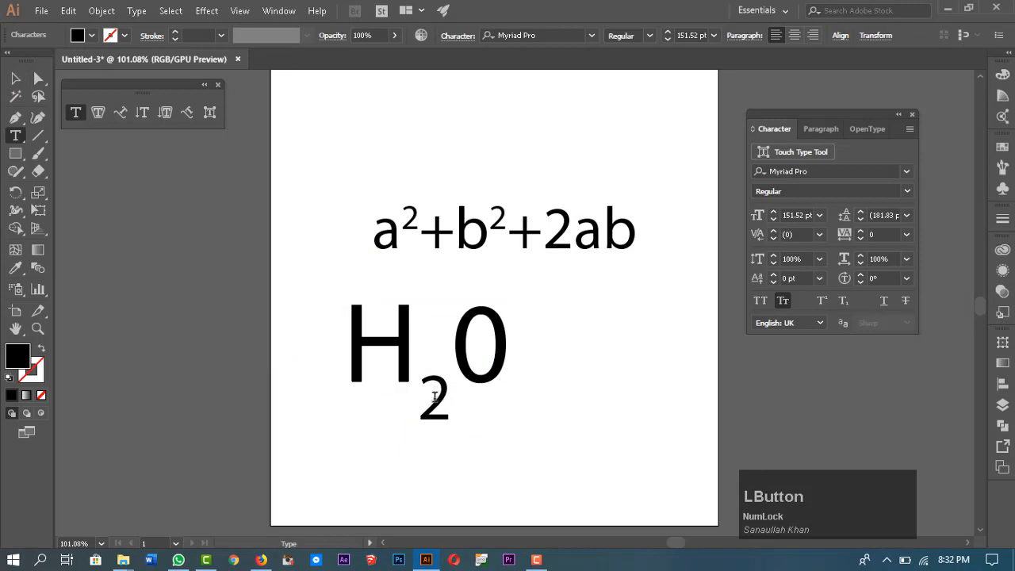
{"action": "left_click_drag", "start_coordinate": [431, 399], "coordinate": [452, 406]}
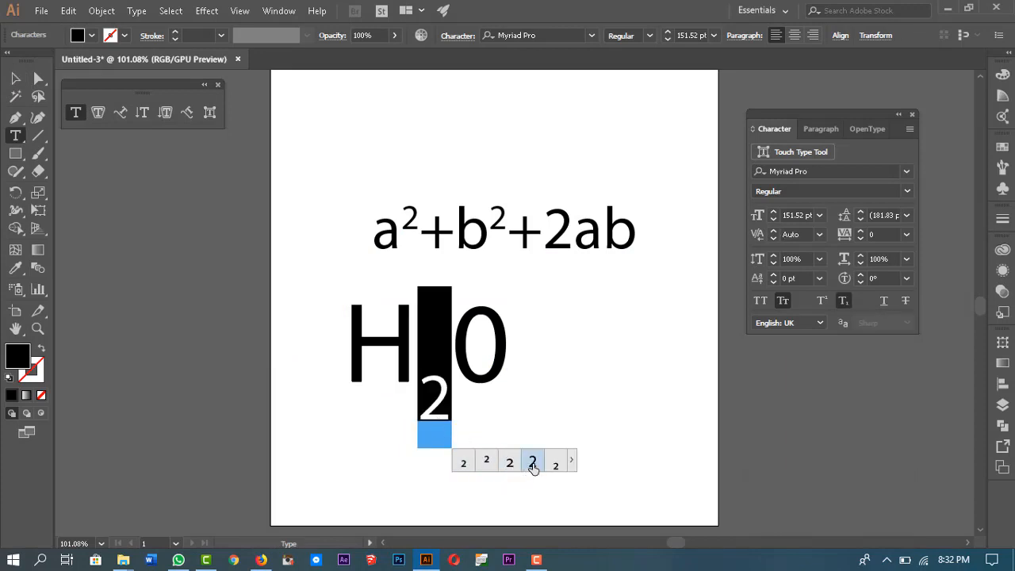
{"action": "left_click", "coordinate": [533, 467]}
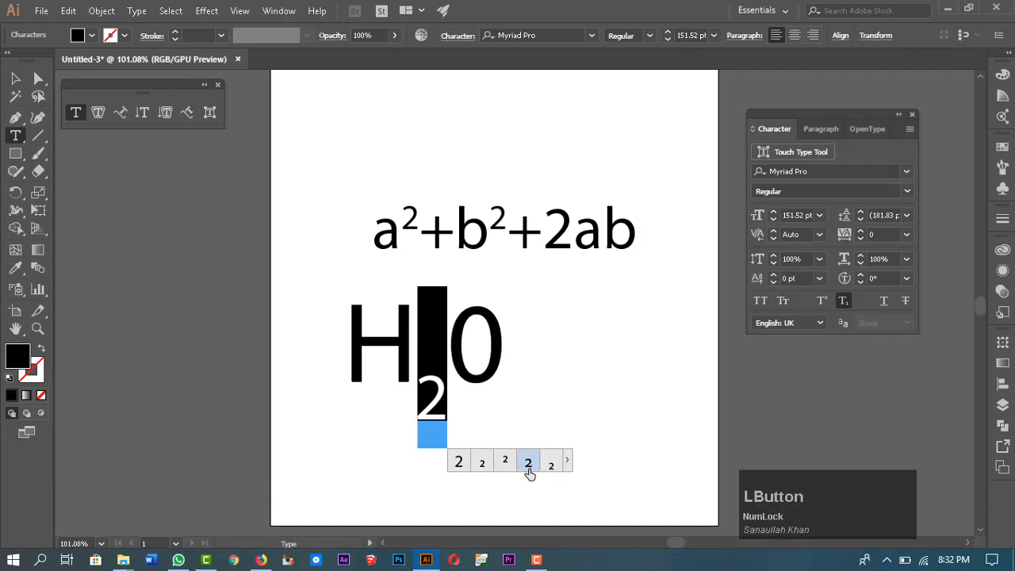
{"action": "left_click", "coordinate": [552, 468]}
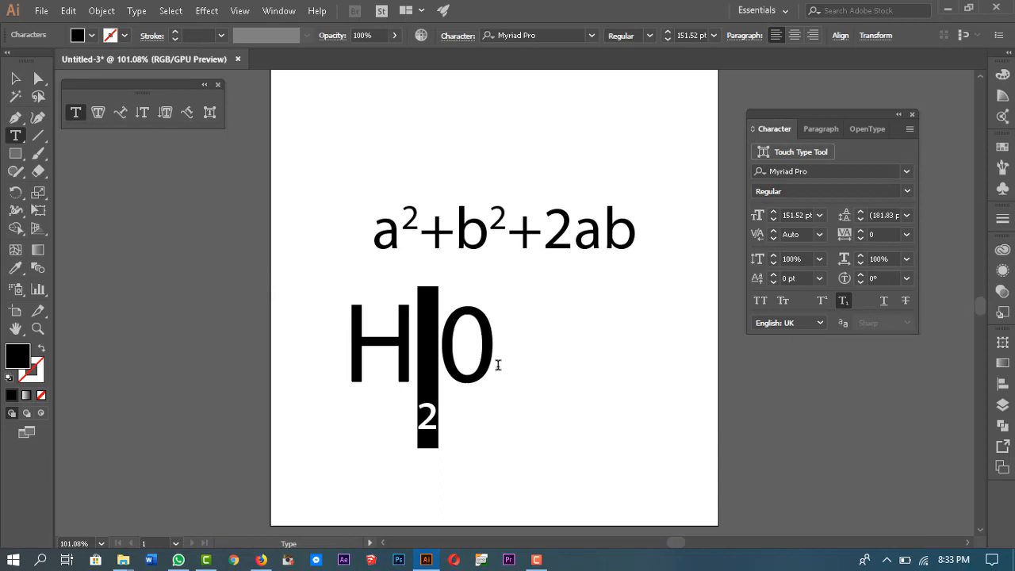
{"action": "key", "text": "Escape"}
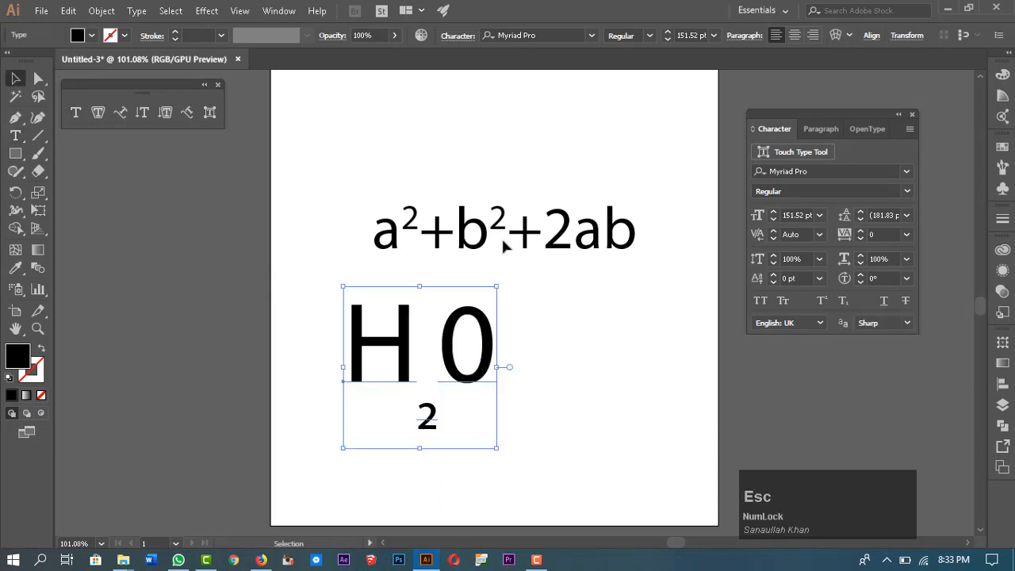
Move both formula text objects together up and left so they straddle the artboard's left edge
{"action": "left_click_drag", "start_coordinate": [352, 150], "coordinate": [589, 386]}
{"action": "left_click_drag", "start_coordinate": [339, 152], "coordinate": [287, 199]}
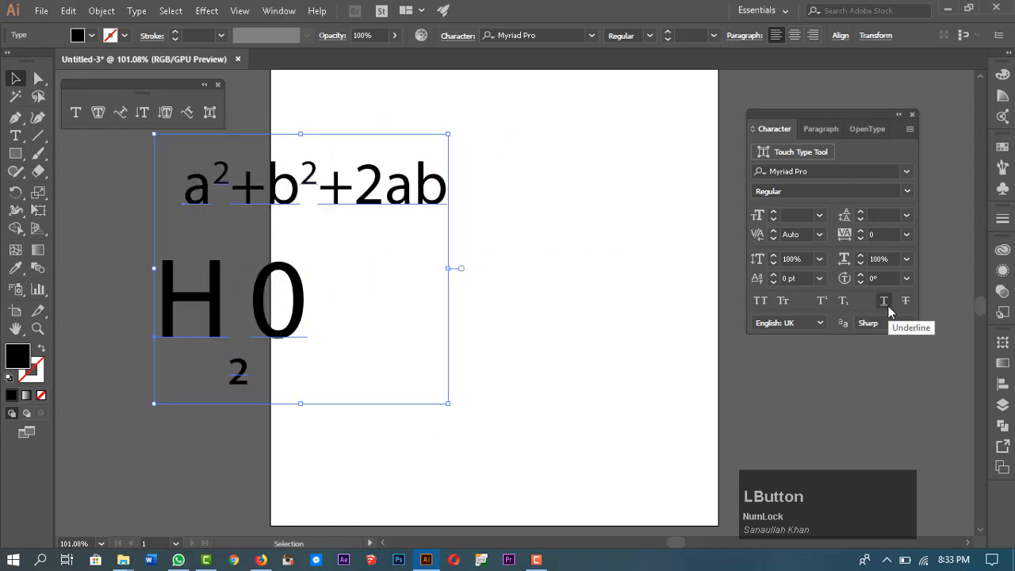
Add a point text object reading "text" in the free artboard area and scale it up to about 227 pt
{"action": "key", "text": "t"}
{"action": "left_click", "coordinate": [472, 323]}
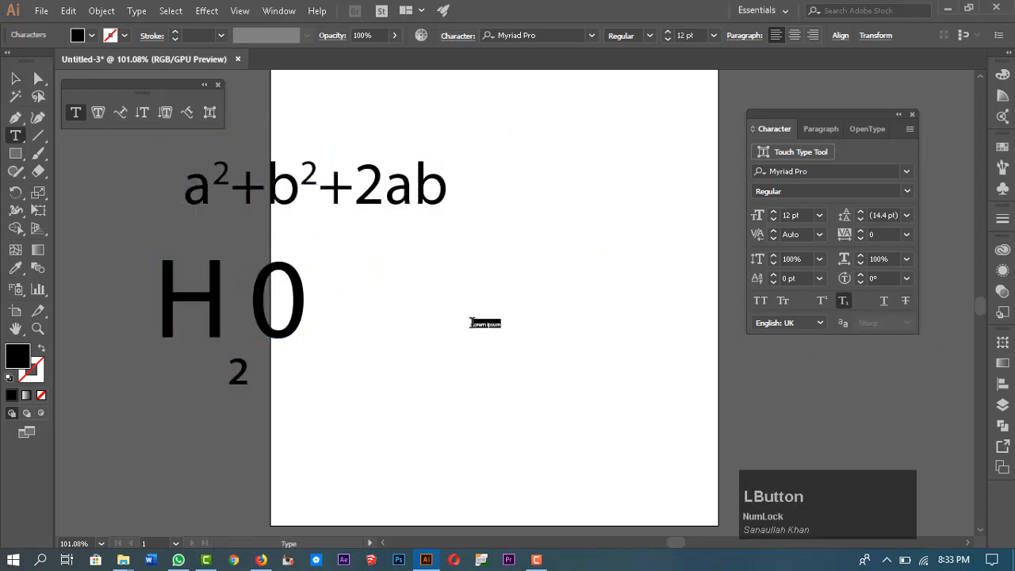
{"action": "type", "text": "T"}
{"action": "key", "text": "Escape"}
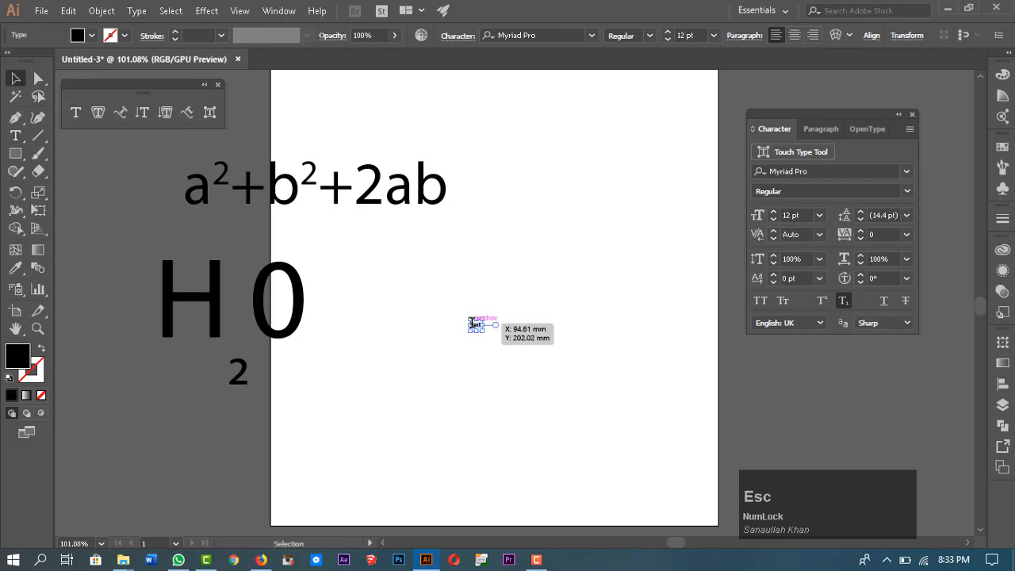
{"action": "left_click_drag", "start_coordinate": [478, 326], "coordinate": [562, 342]}
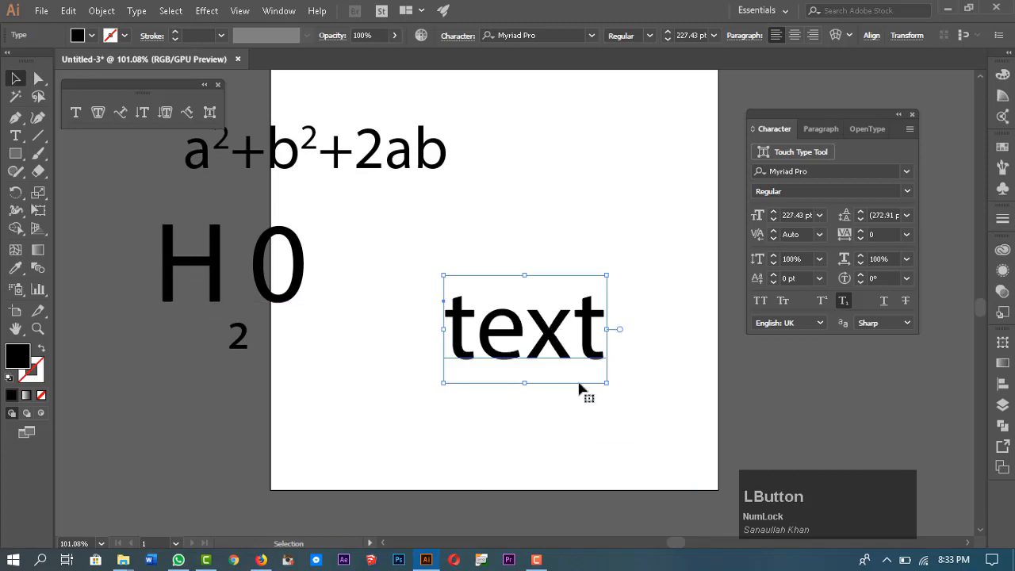
Turn off subscript for the word "text" and move it down and left to the middle of the artboard
{"action": "left_click", "coordinate": [844, 302]}
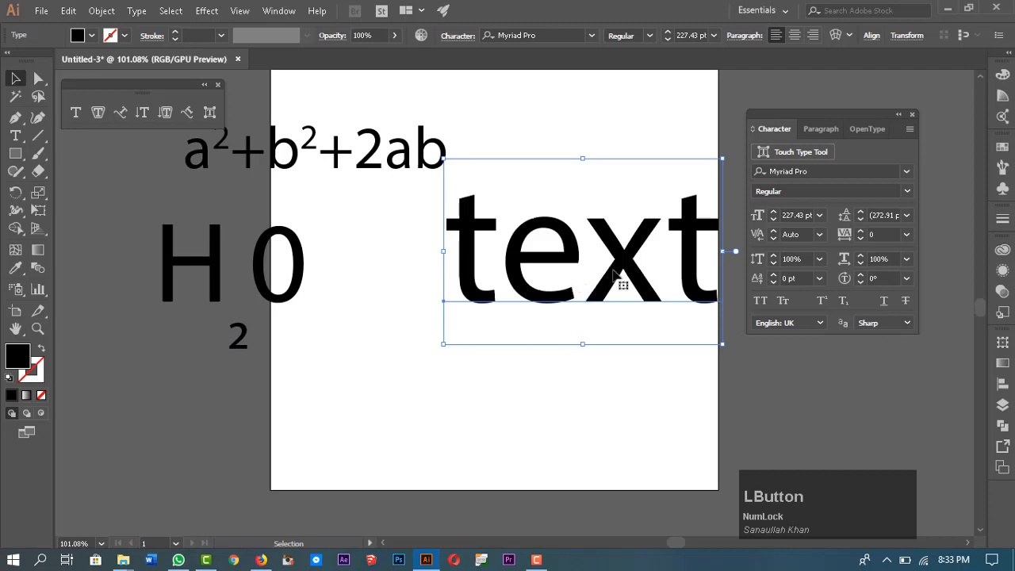
{"action": "left_click_drag", "start_coordinate": [618, 272], "coordinate": [542, 358]}
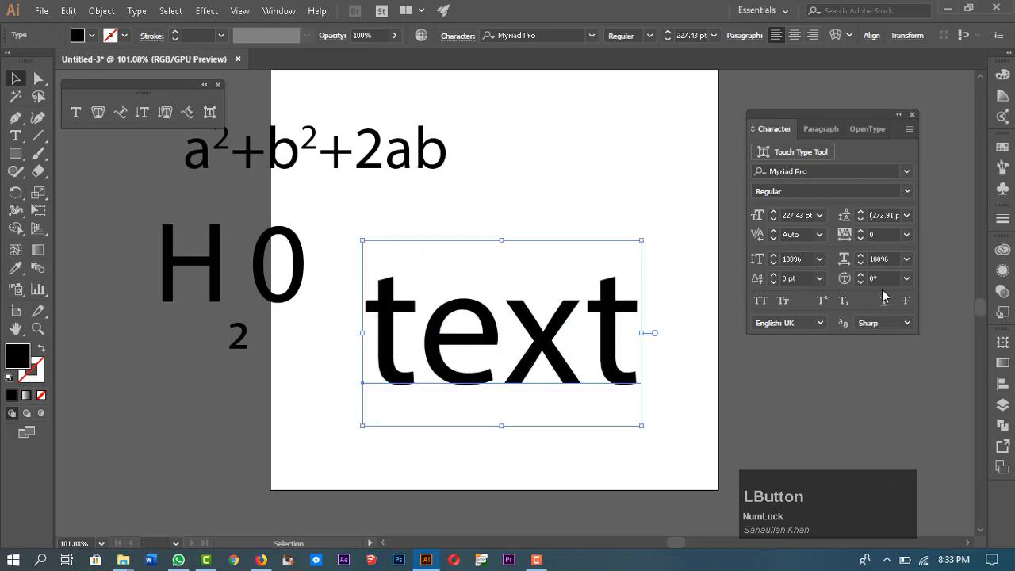
Underline the word "text" and replace its wording with "Title"
{"action": "left_click", "coordinate": [883, 301]}
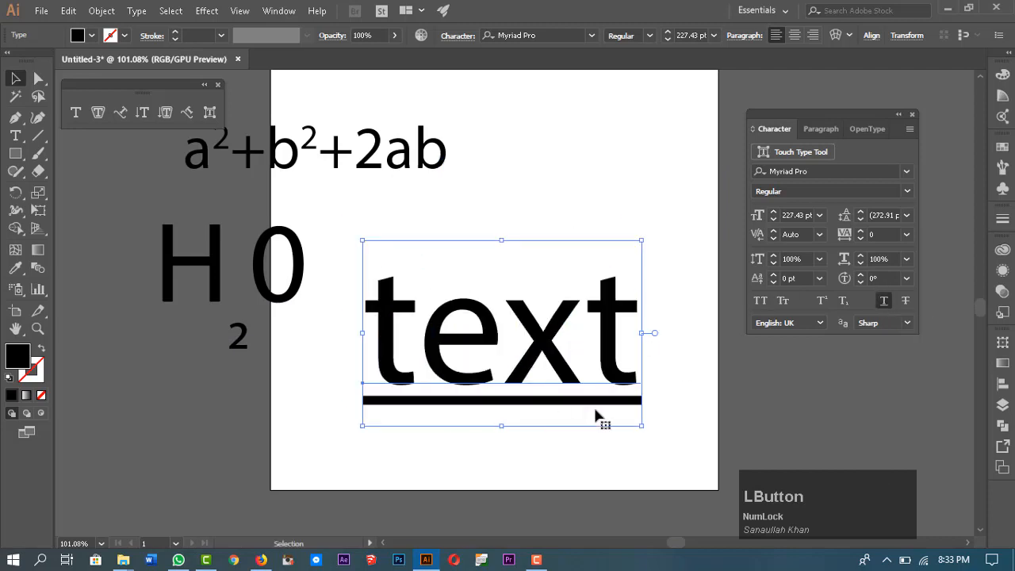
{"action": "double_click", "coordinate": [503, 336]}
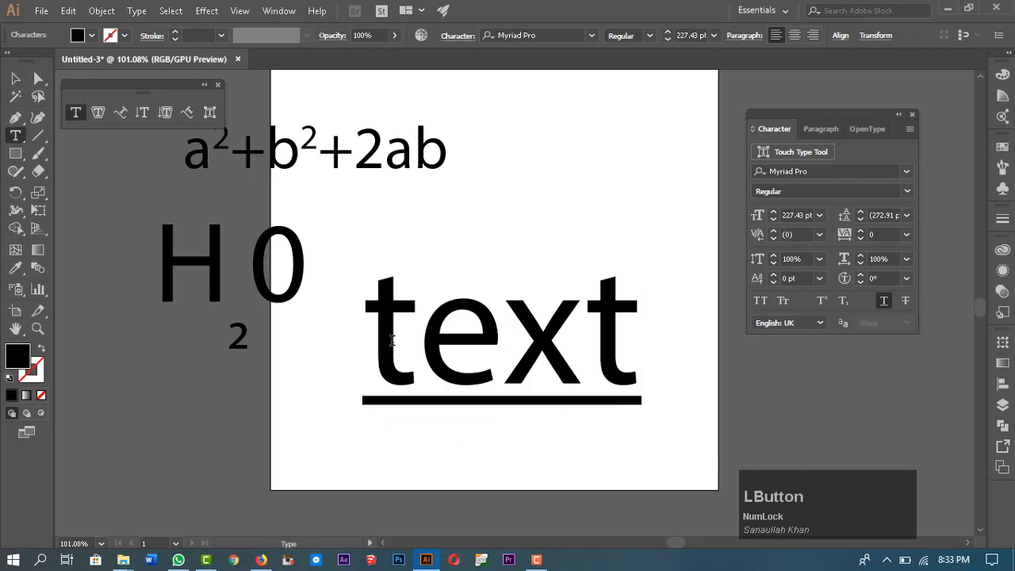
{"action": "left_click_drag", "start_coordinate": [376, 326], "coordinate": [644, 376]}
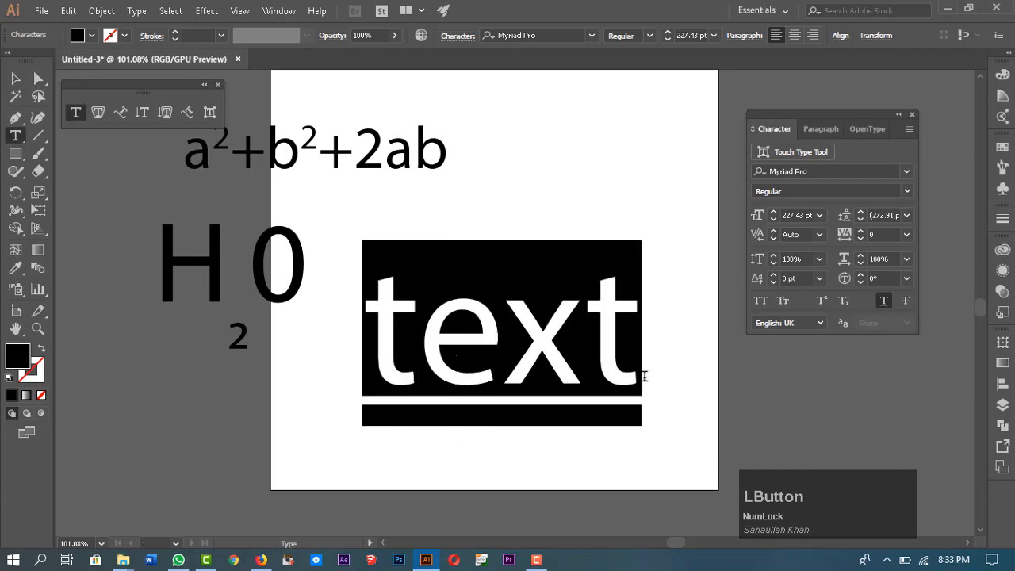
{"action": "type", "text": "Title"}
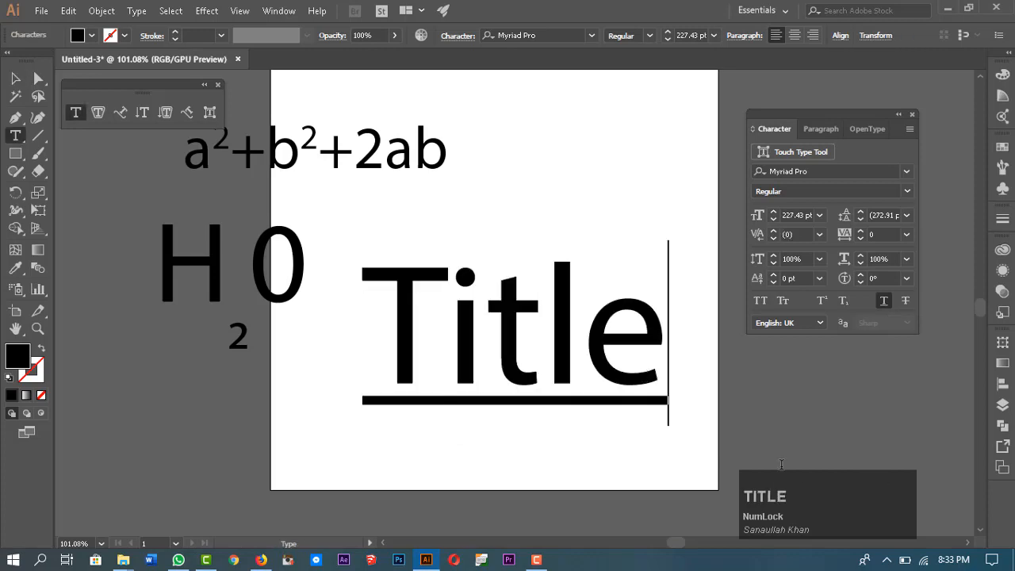
Try strikethrough on the word "Title", and leave the word with neither underline nor strikethrough
{"action": "left_click_drag", "start_coordinate": [640, 389], "coordinate": [359, 309]}
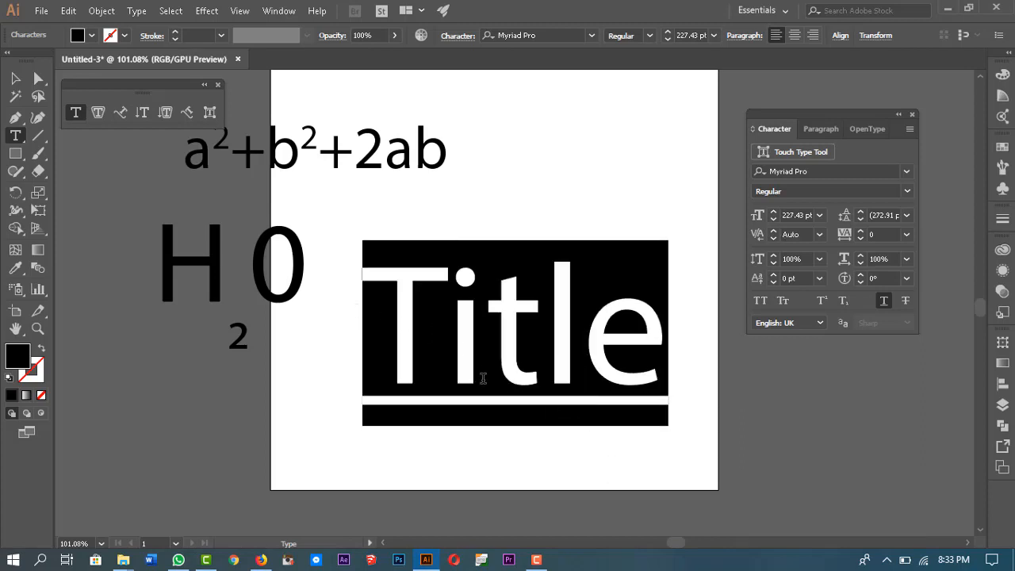
{"action": "left_click", "coordinate": [909, 303]}
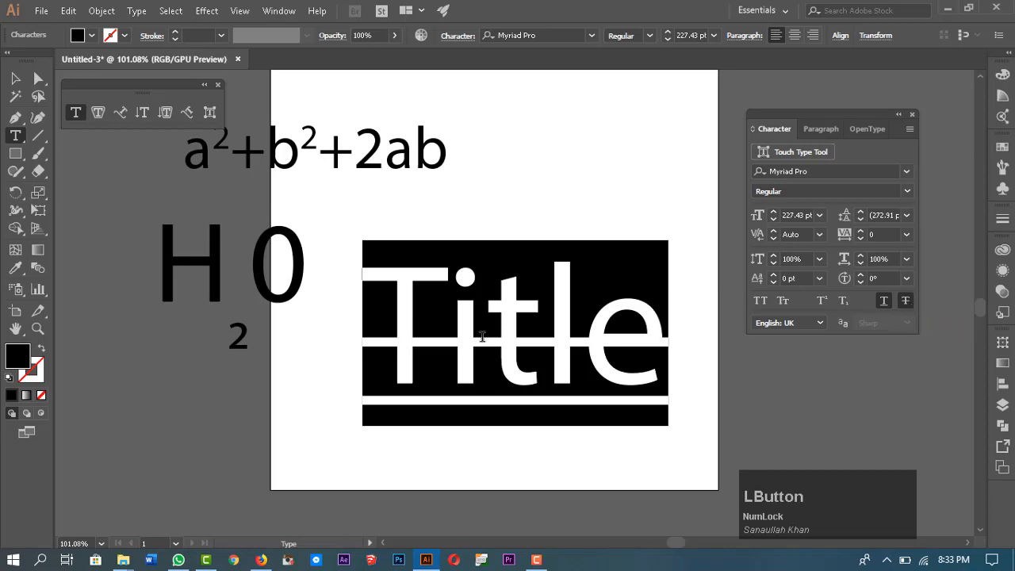
{"action": "left_click", "coordinate": [886, 302]}
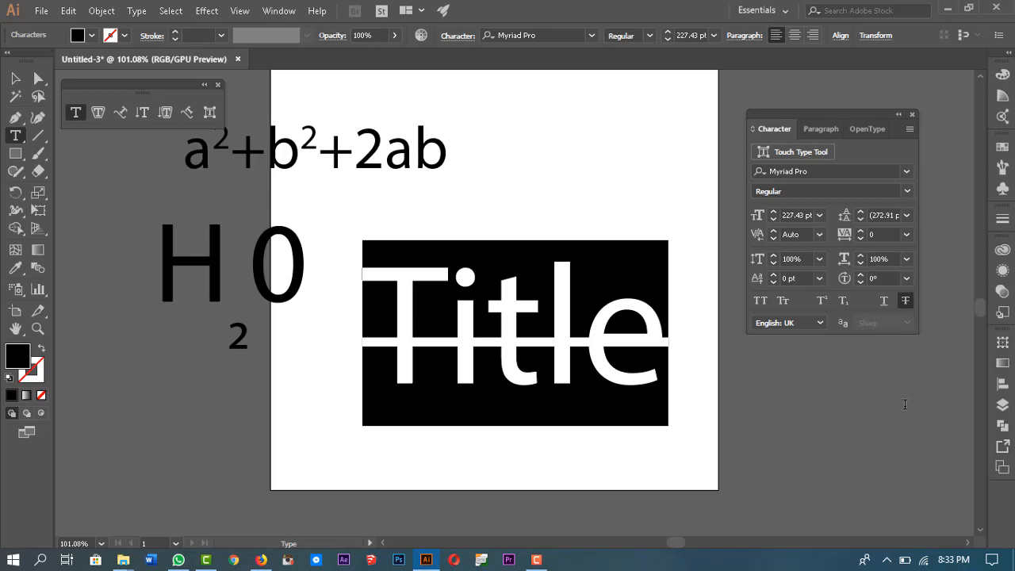
{"action": "left_click", "coordinate": [905, 300]}
{"action": "key", "text": "Escape"}
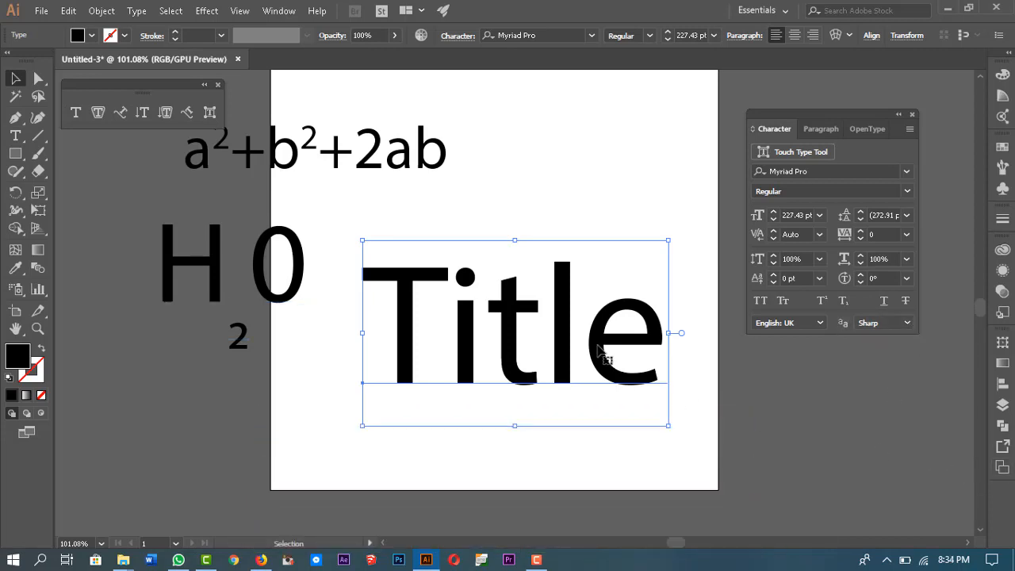
Turn on Pixel Preview and examine the pixel edges of the letter "e" in "Title" up close
{"action": "key", "text": "z"}
{"action": "left_click_drag", "start_coordinate": [594, 288], "coordinate": [612, 403]}
{"action": "key", "text": "space"}
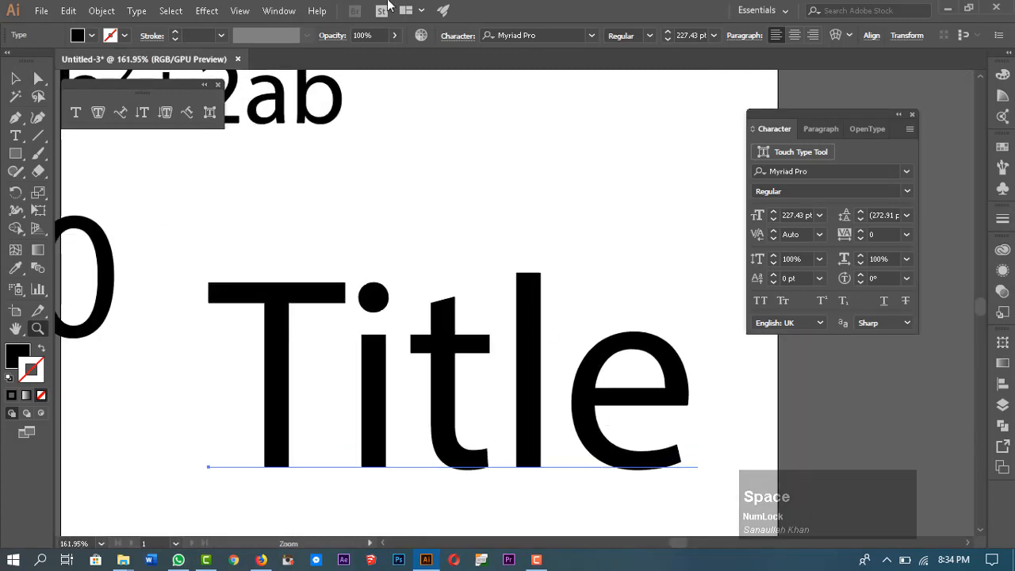
{"action": "left_click", "coordinate": [269, 11]}
{"action": "mouse_move", "coordinate": [234, 21]}
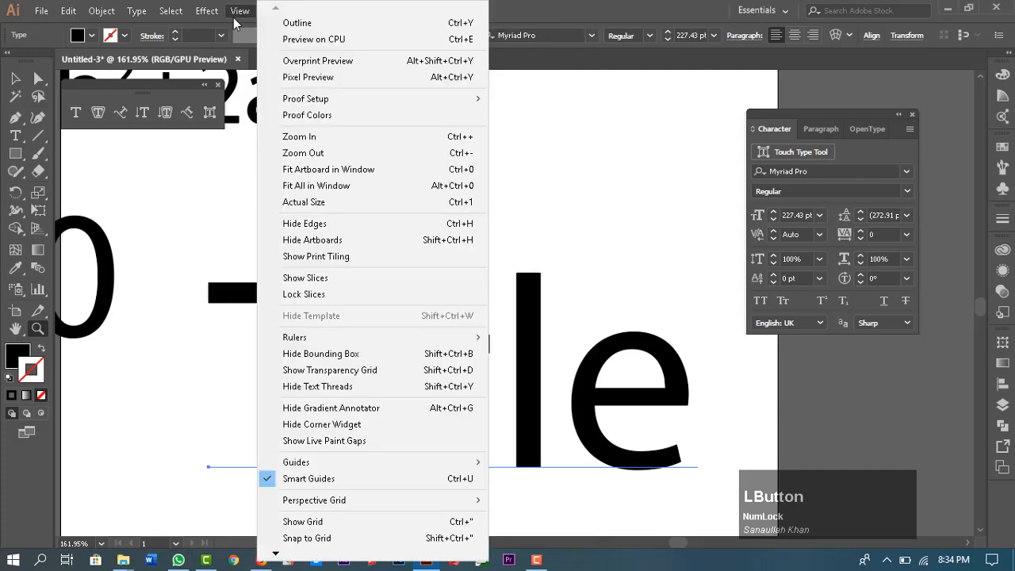
{"action": "left_click", "coordinate": [340, 79]}
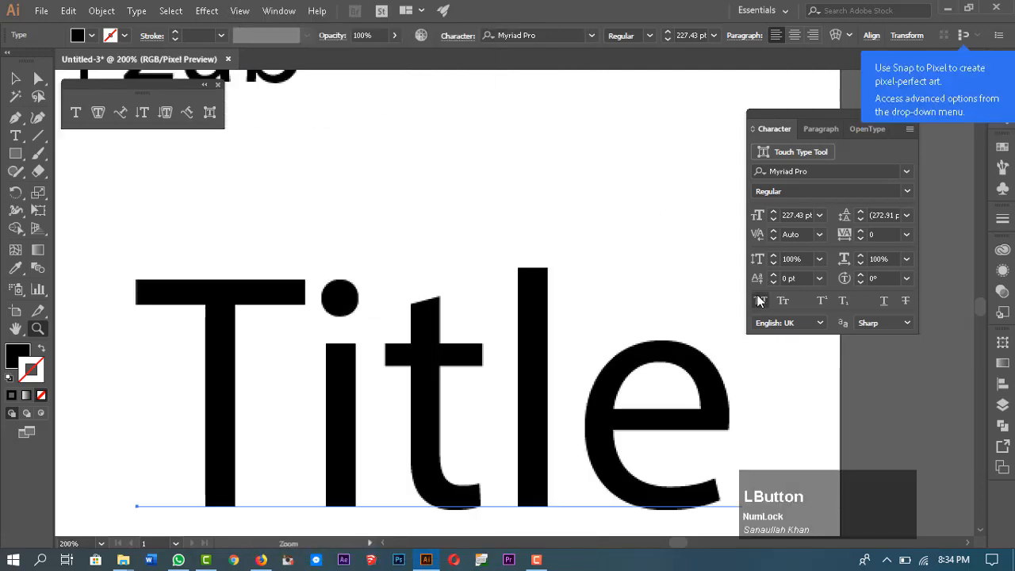
{"action": "left_click_drag", "start_coordinate": [646, 349], "coordinate": [761, 469]}
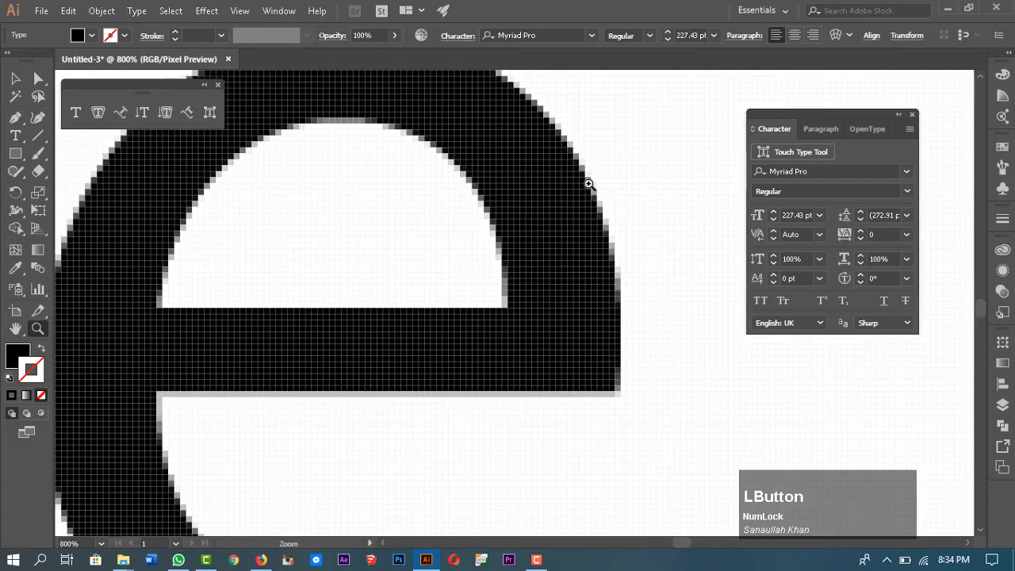
Set the anti-aliasing method of "Title" to None and inspect the curve of the "e"
{"action": "left_click", "coordinate": [897, 329]}
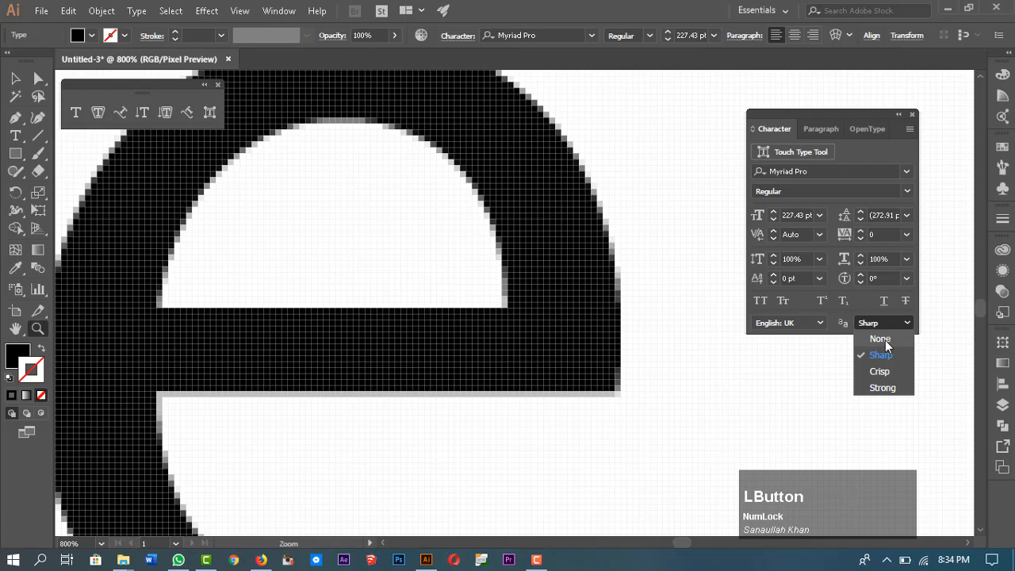
{"action": "left_click", "coordinate": [882, 339]}
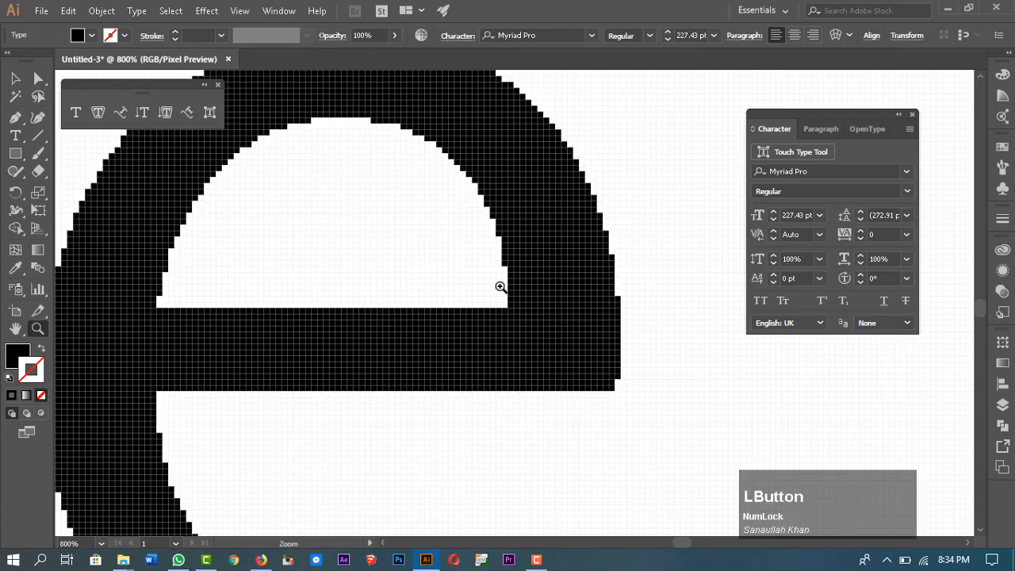
{"action": "left_click_drag", "start_coordinate": [478, 197], "coordinate": [703, 449]}
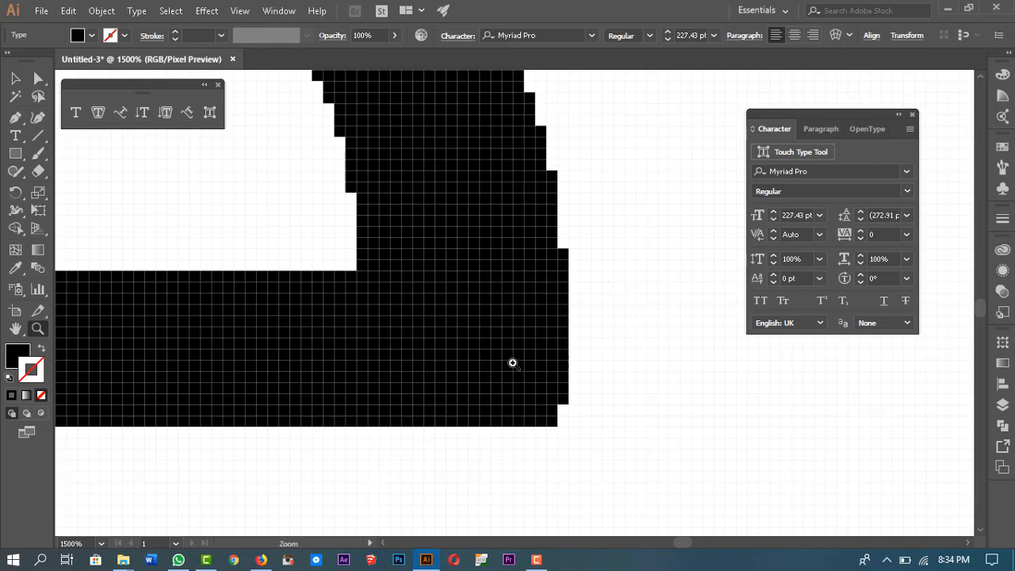
Switch the anti-aliasing method of "Title" to Sharp with the whole letter "e" in view
{"action": "key", "text": "ctrl+minus"}
{"action": "key", "text": "ctrl+minus"}
{"action": "key", "text": "ctrl+minus"}
{"action": "key", "text": "ctrl+minus"}
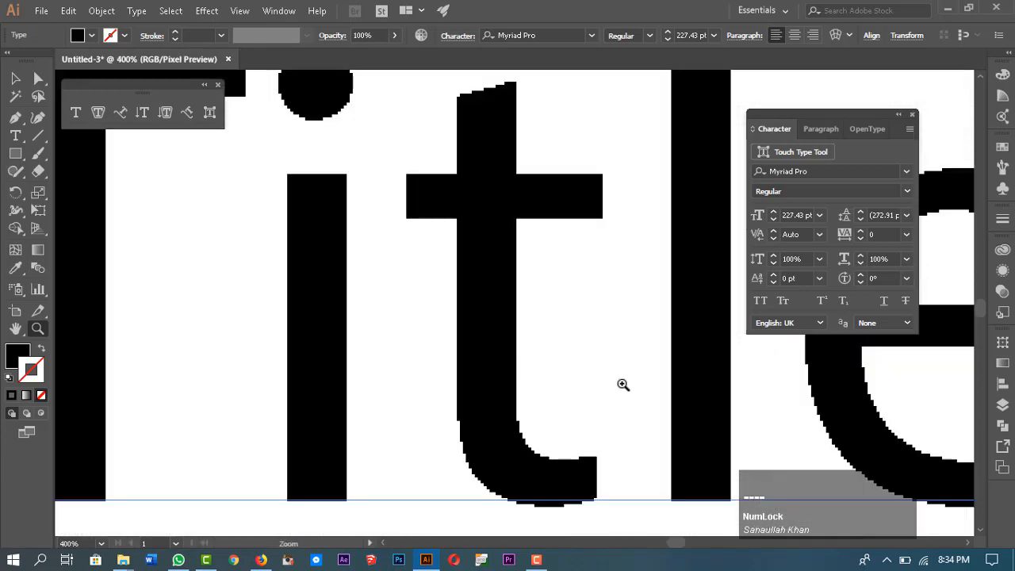
{"action": "key", "text": "space"}
{"action": "left_click_drag", "start_coordinate": [670, 409], "coordinate": [270, 330]}
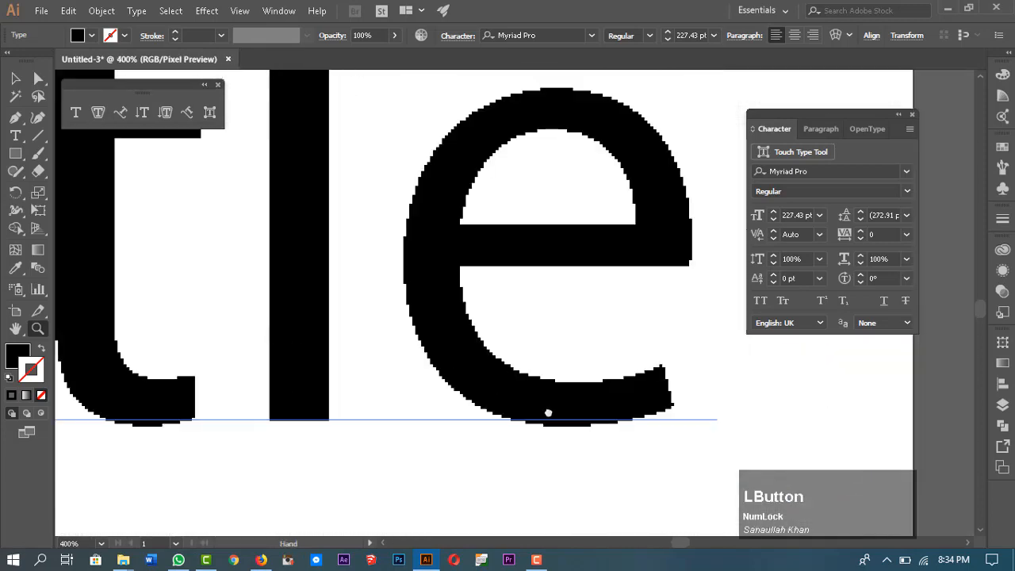
{"action": "left_click_drag", "start_coordinate": [548, 413], "coordinate": [479, 479]}
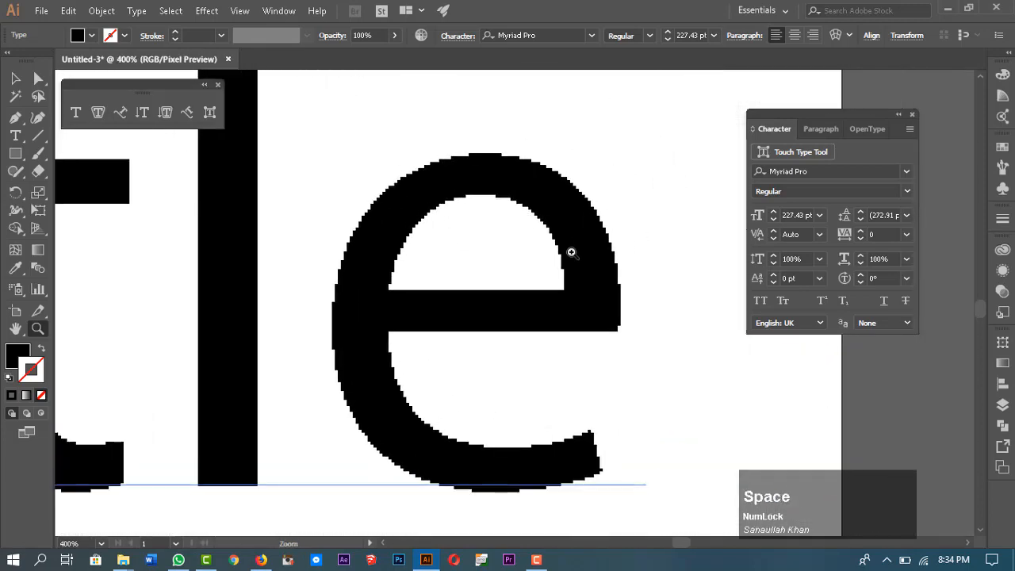
{"action": "left_click", "coordinate": [878, 324]}
{"action": "left_click", "coordinate": [881, 356]}
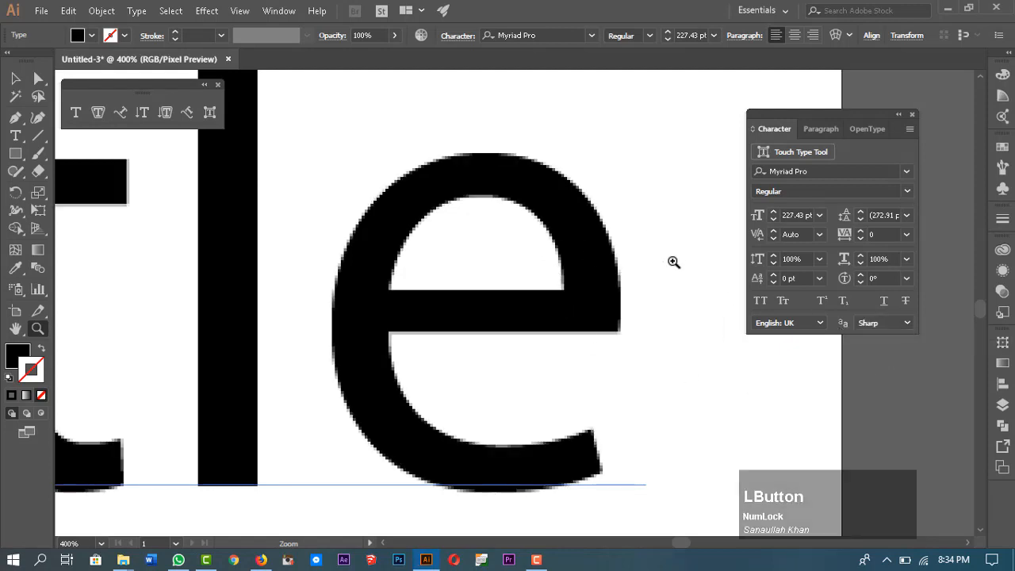
Try the Crisp anti-aliasing method on "Title", followed by Strong
{"action": "left_click", "coordinate": [868, 324]}
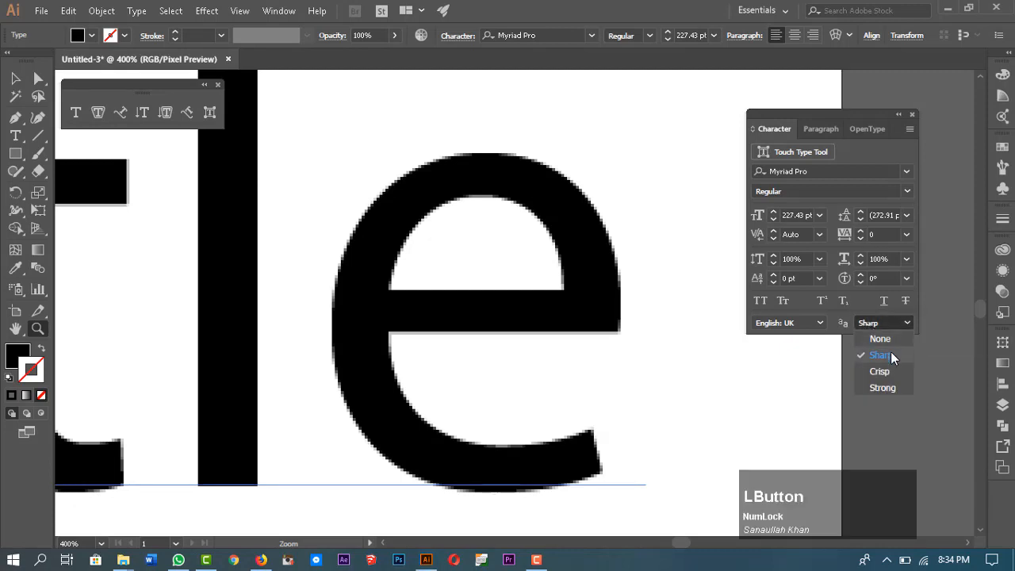
{"action": "left_click", "coordinate": [880, 372]}
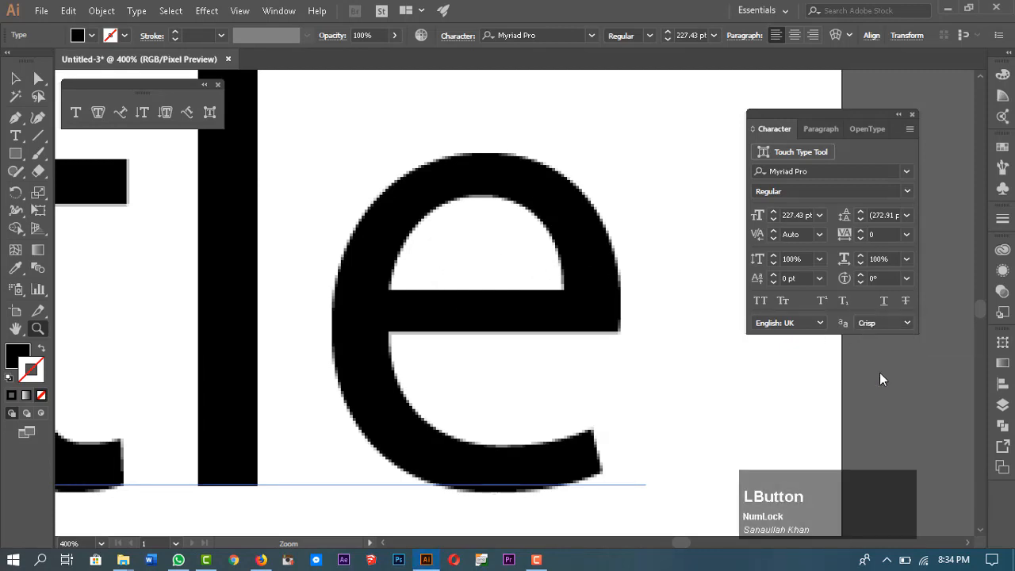
{"action": "left_click", "coordinate": [878, 323]}
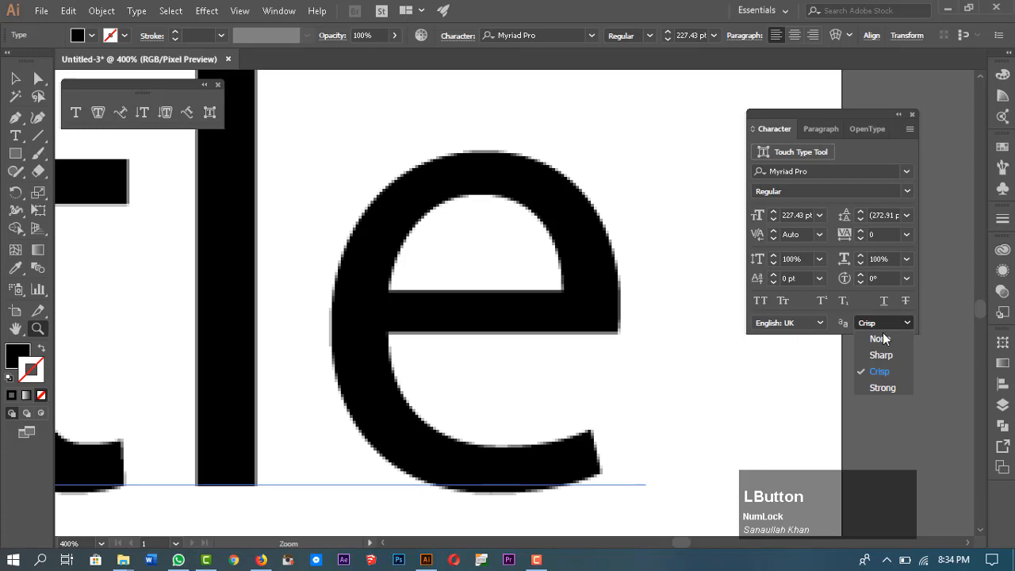
{"action": "left_click", "coordinate": [883, 388]}
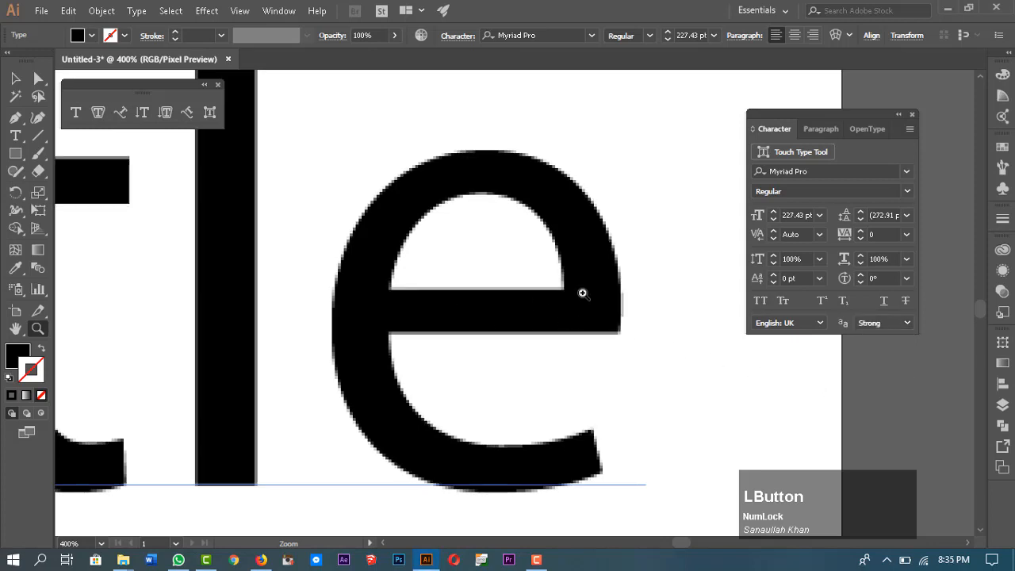
Compare the anti-aliasing methods on the letter "e" again by applying Crisp, Sharp and None in turn
{"action": "key", "text": "ctrl+minus"}
{"action": "key", "text": "ctrl+minus"}
{"action": "key", "text": "ctrl+minus"}
{"action": "key", "text": "ctrl+minus"}
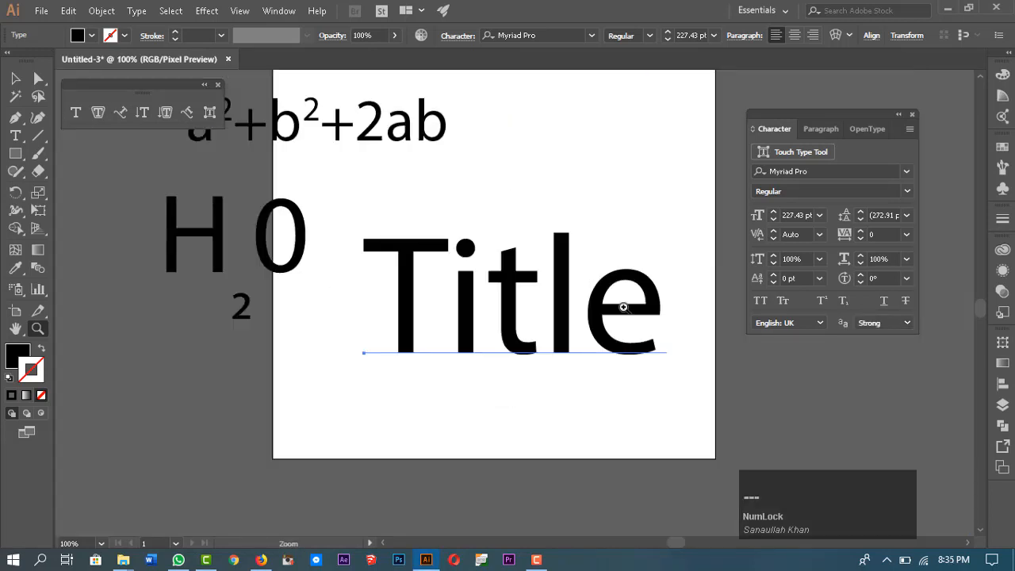
{"action": "left_click_drag", "start_coordinate": [660, 347], "coordinate": [638, 382]}
{"action": "left_click_drag", "start_coordinate": [565, 307], "coordinate": [689, 421]}
{"action": "left_click_drag", "start_coordinate": [553, 238], "coordinate": [652, 376]}
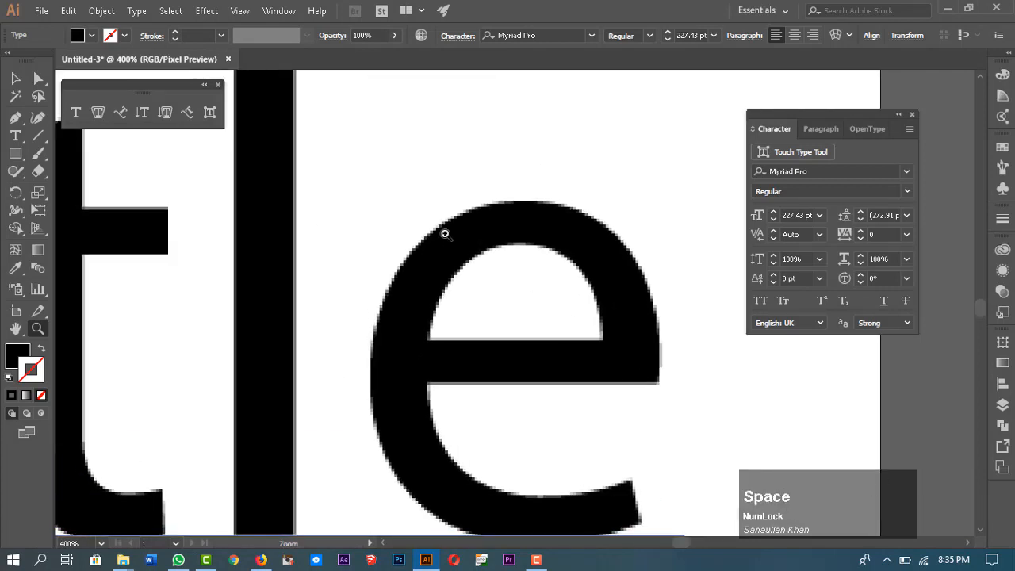
{"action": "left_click", "coordinate": [882, 323]}
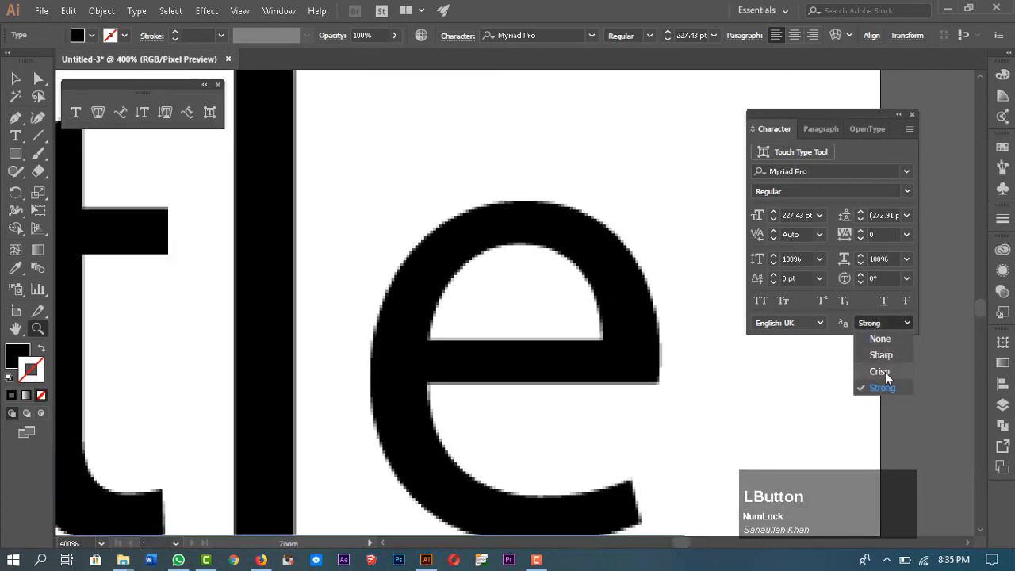
{"action": "left_click", "coordinate": [879, 372]}
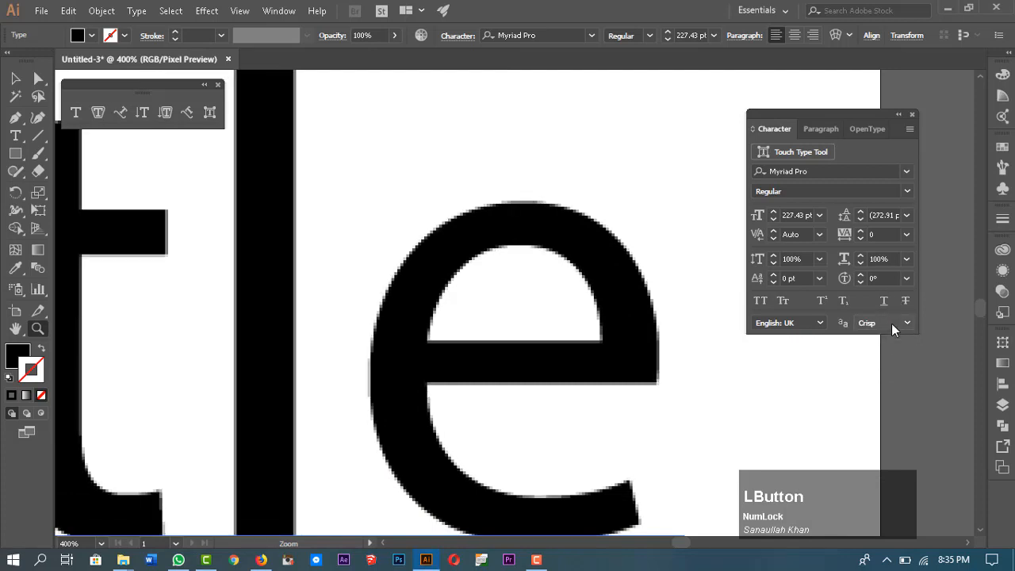
{"action": "left_click", "coordinate": [891, 324]}
{"action": "left_click", "coordinate": [878, 355]}
{"action": "left_click", "coordinate": [898, 320]}
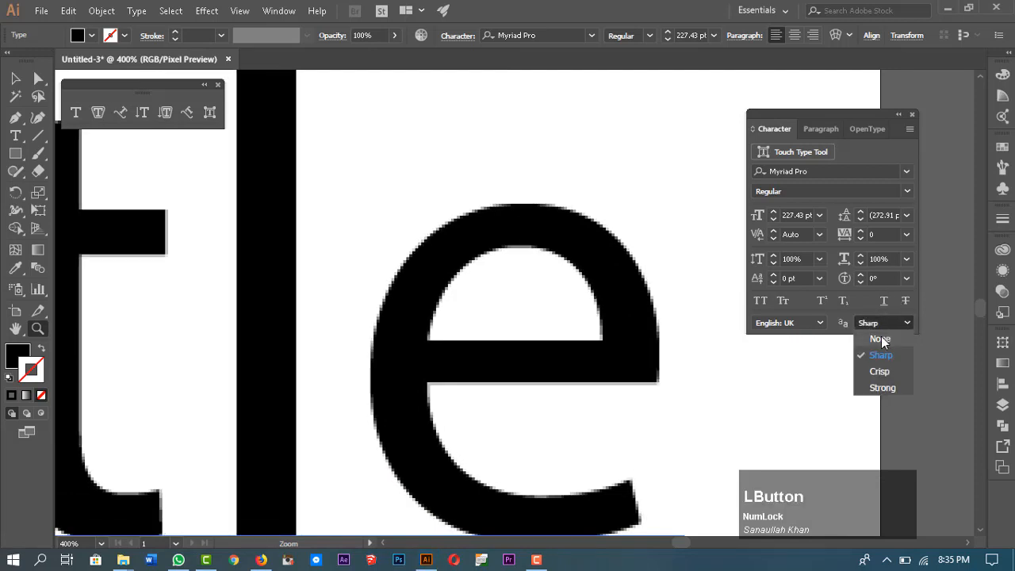
{"action": "left_click", "coordinate": [882, 338]}
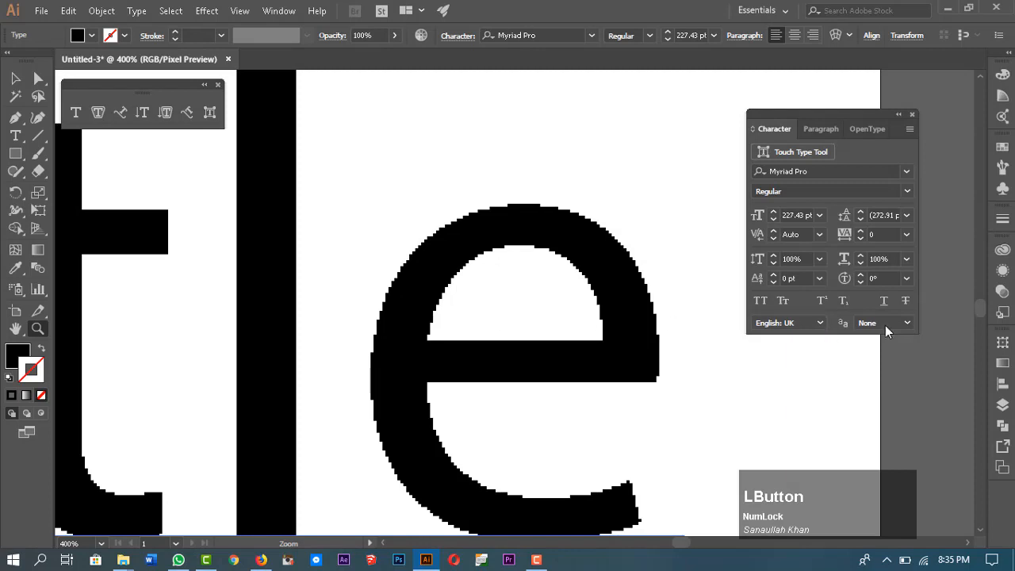
Set the anti-aliasing method of "Title" to Strong and inspect the crossbar of the "e" up close
{"action": "left_click", "coordinate": [888, 324]}
{"action": "left_click", "coordinate": [896, 389]}
{"action": "left_click_drag", "start_coordinate": [686, 322], "coordinate": [358, 431]}
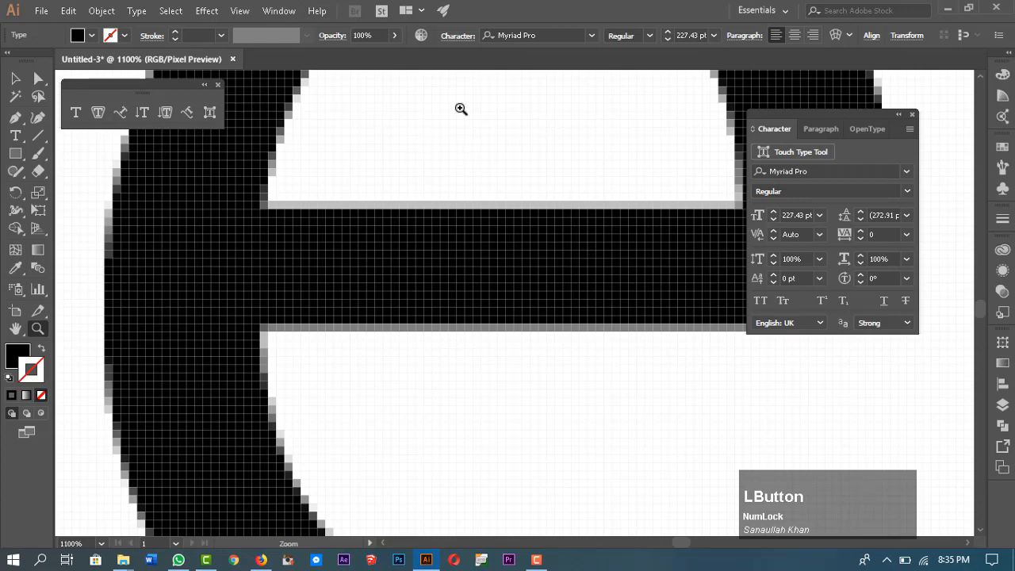
Fit the whole artboard in the window and turn off Pixel Preview
{"action": "key", "text": "ctrl+0"}
{"action": "left_click", "coordinate": [240, 10]}
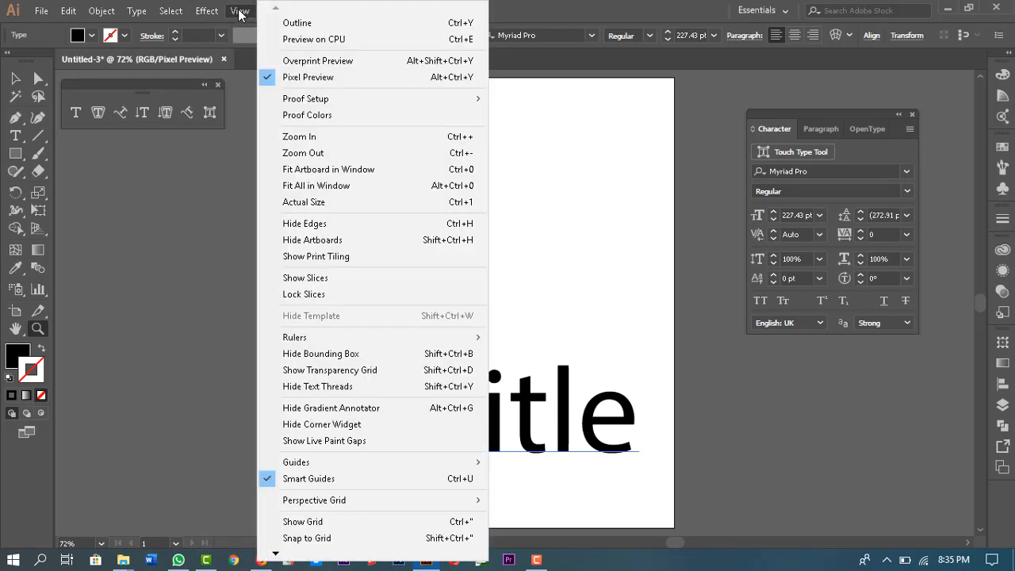
{"action": "left_click", "coordinate": [310, 77]}
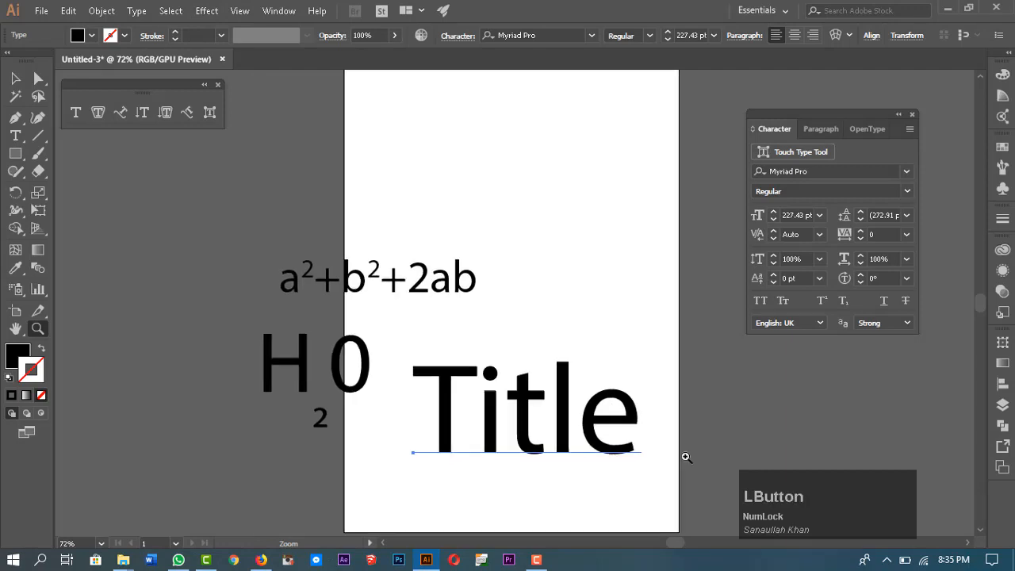
Examine the word "Title" in normal preview and review the available anti-aliasing methods
{"action": "left_click_drag", "start_coordinate": [686, 457], "coordinate": [661, 415]}
{"action": "key", "text": "space"}
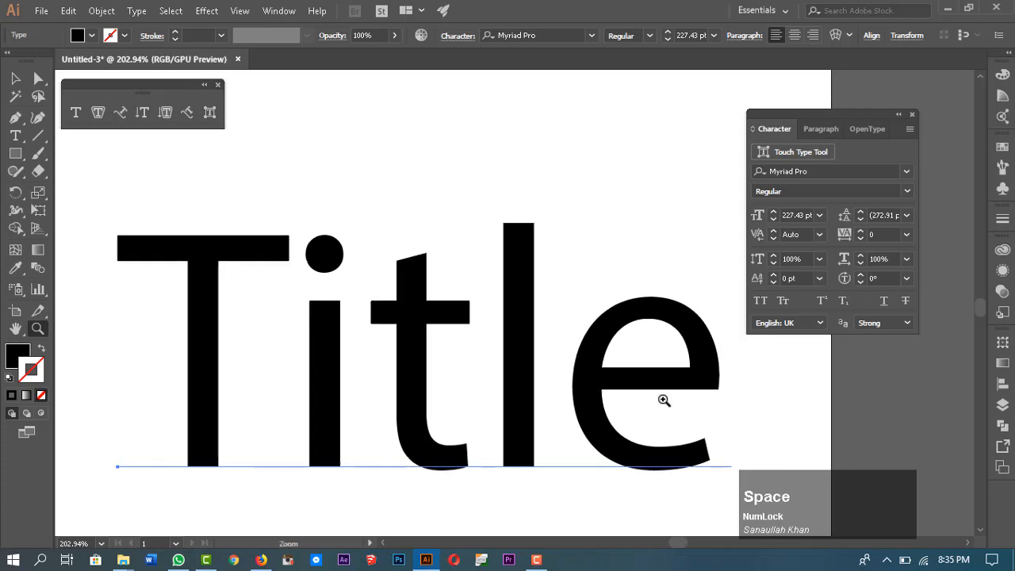
{"action": "left_click", "coordinate": [890, 324]}
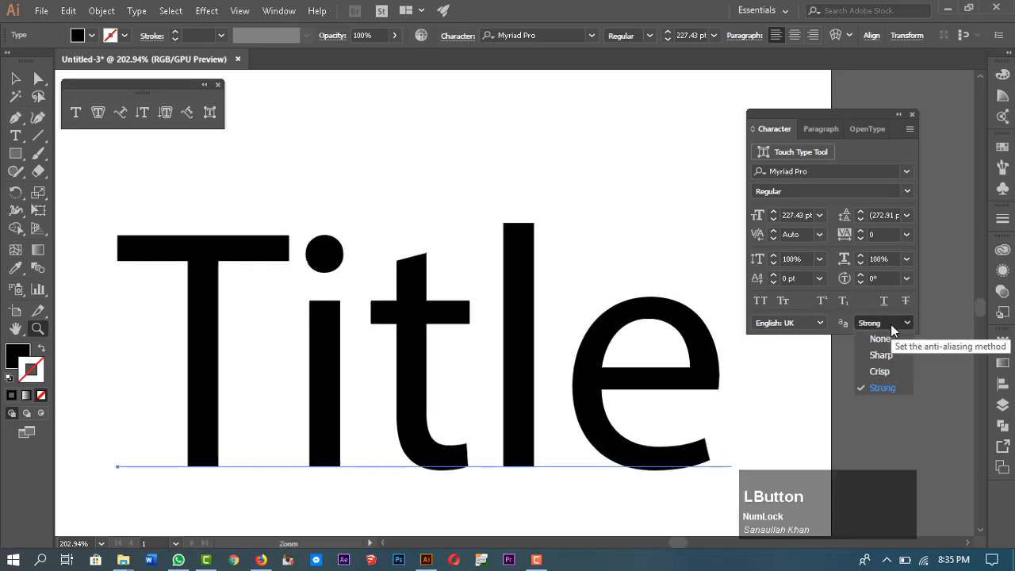
{"action": "left_click", "coordinate": [891, 324]}
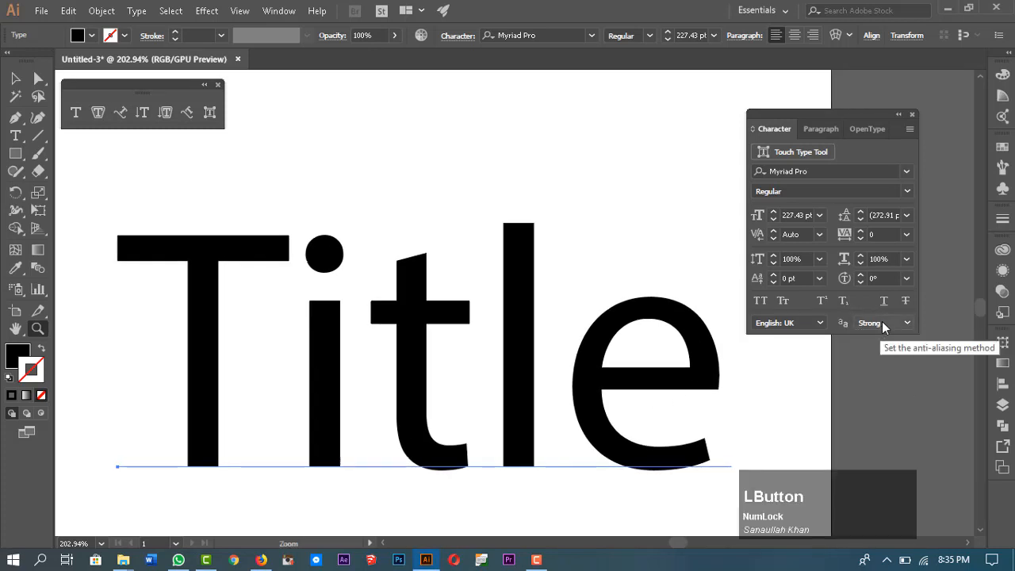
Review the available text languages and choose English: UK for "Title"
{"action": "left_click_drag", "start_coordinate": [712, 395], "coordinate": [833, 333]}
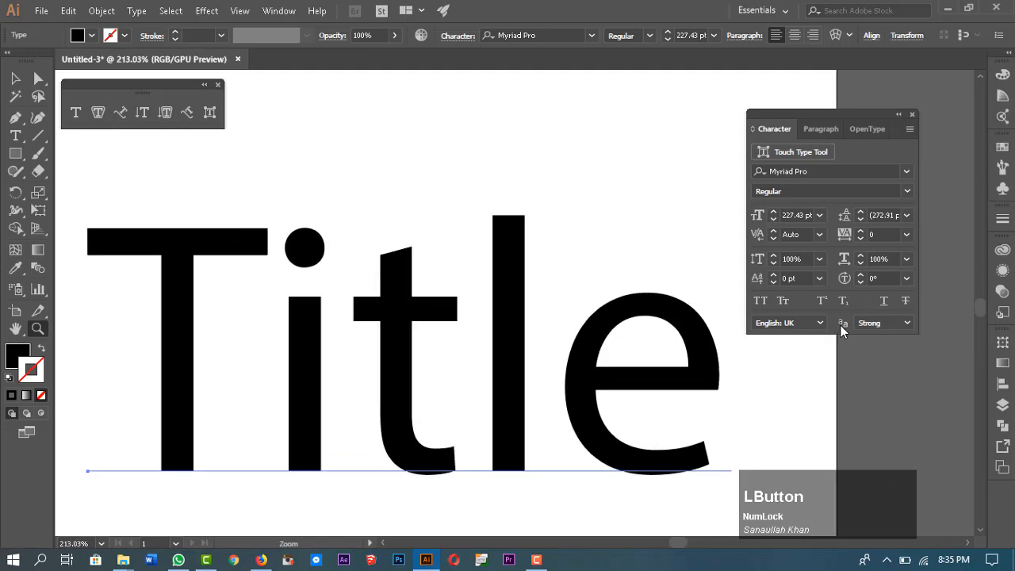
{"action": "left_click", "coordinate": [813, 324]}
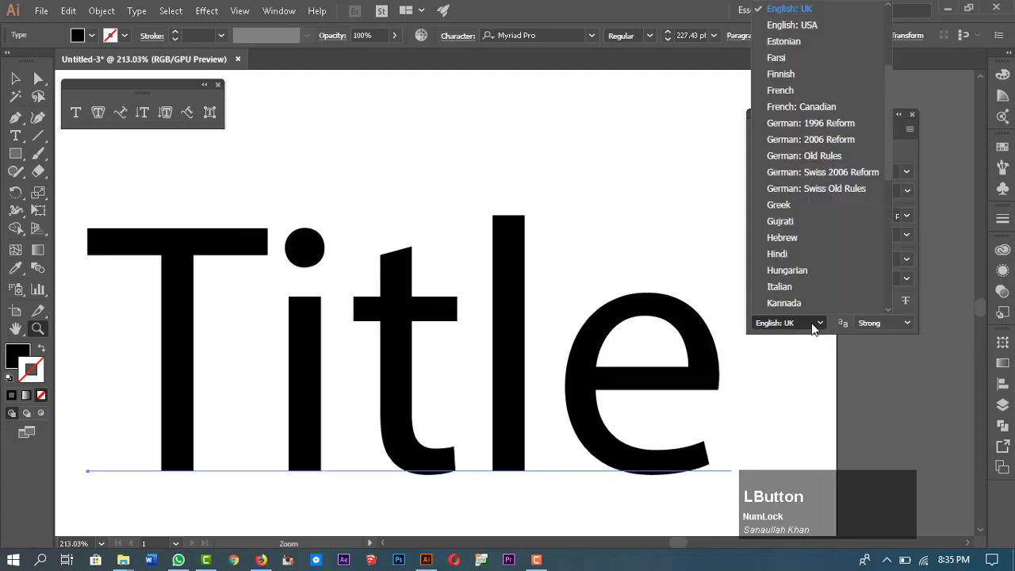
{"action": "left_click", "coordinate": [793, 9]}
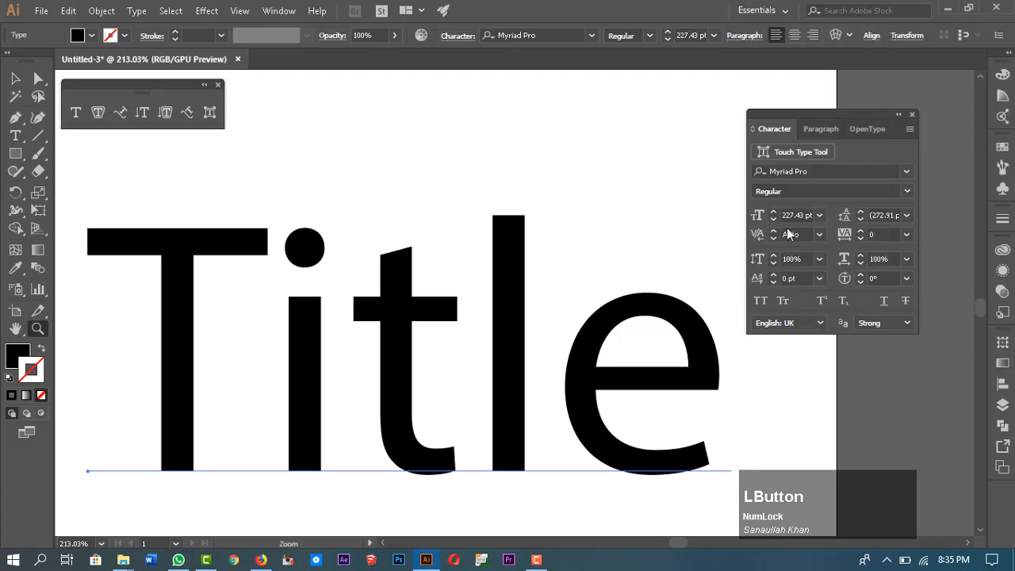
Delete all the sample text from the artboard: both formulas and the word "Title"
{"action": "left_click_drag", "start_coordinate": [582, 410], "coordinate": [552, 415]}
{"action": "key", "text": "v"}
{"action": "left_click_drag", "start_coordinate": [289, 163], "coordinate": [660, 407]}
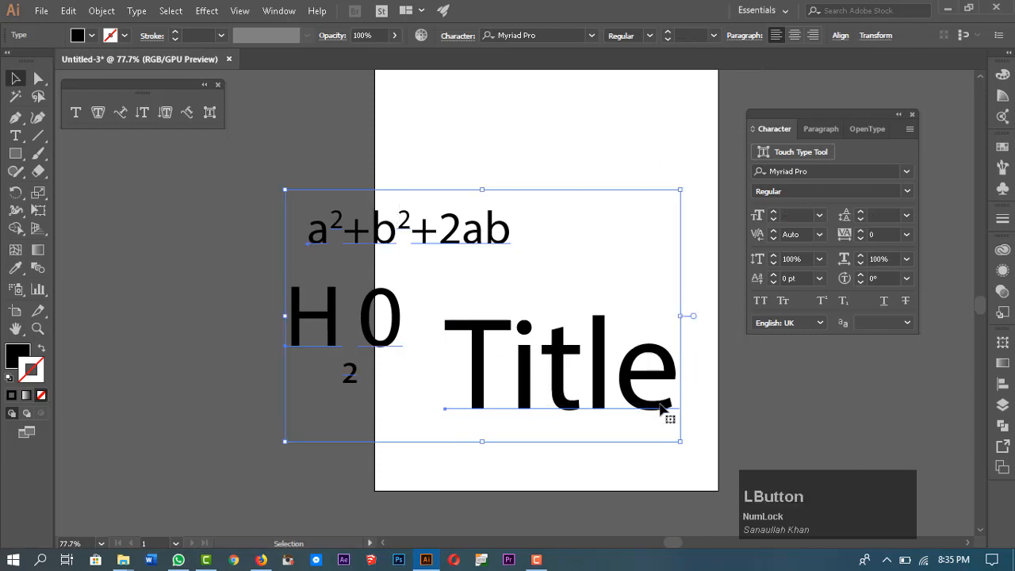
{"action": "key", "text": "Delete"}
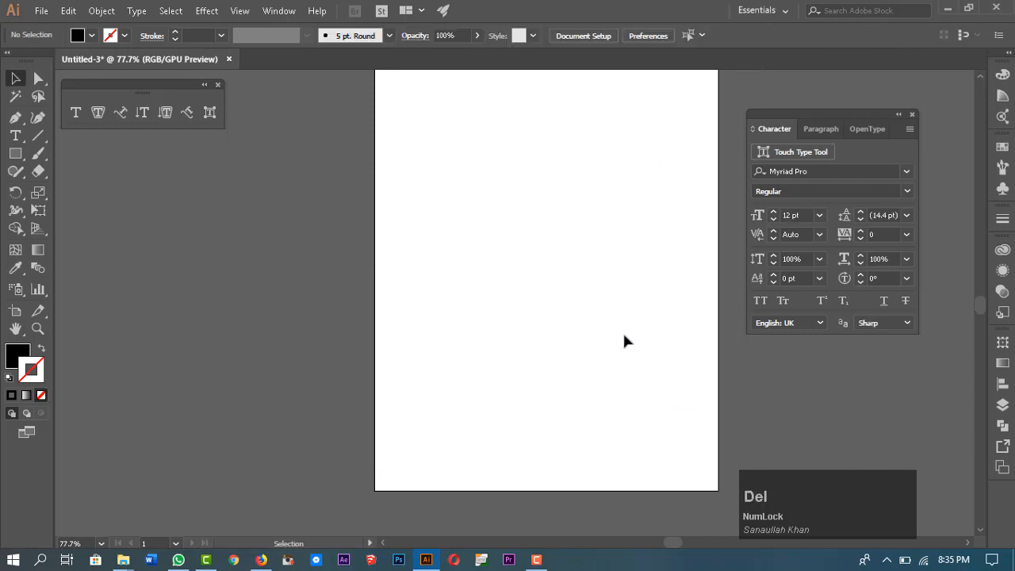
{"action": "key", "text": "space"}
{"action": "left_click_drag", "start_coordinate": [624, 341], "coordinate": [610, 387]}
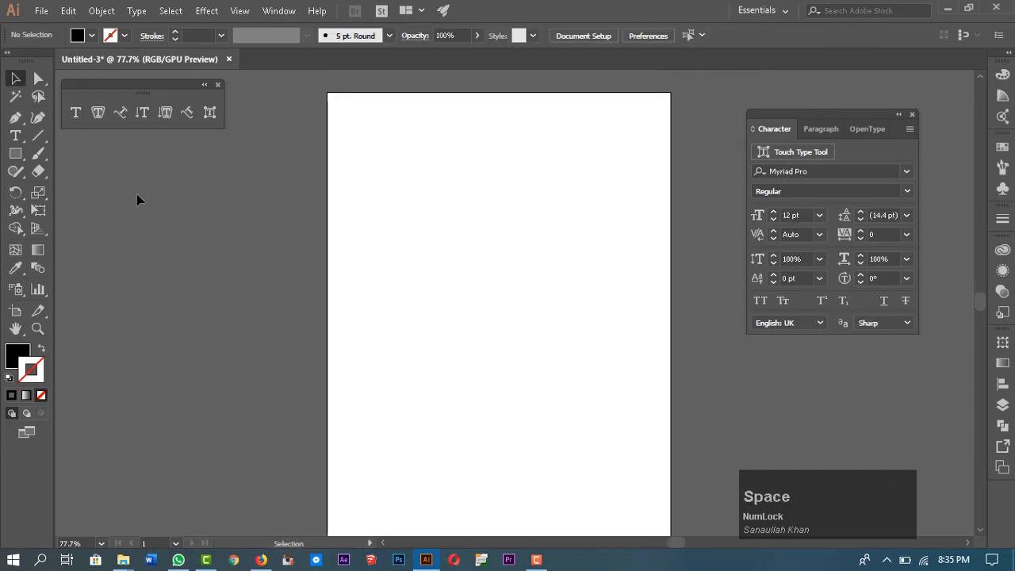
Try enlarging a placeholder point-text object in the artboard's upper part, and delete it
{"action": "left_click", "coordinate": [81, 114]}
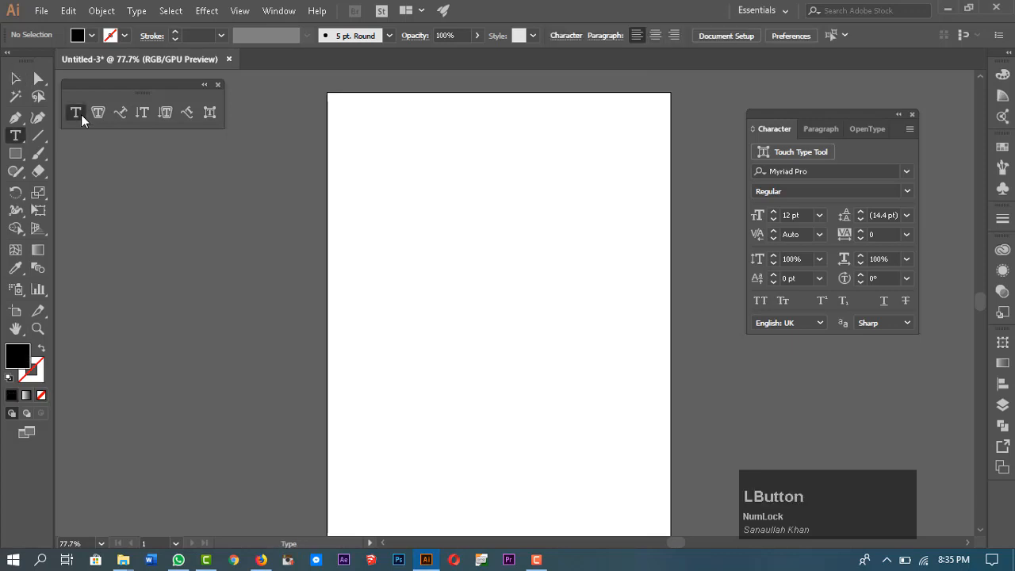
{"action": "left_click", "coordinate": [374, 211]}
{"action": "key", "text": "Escape"}
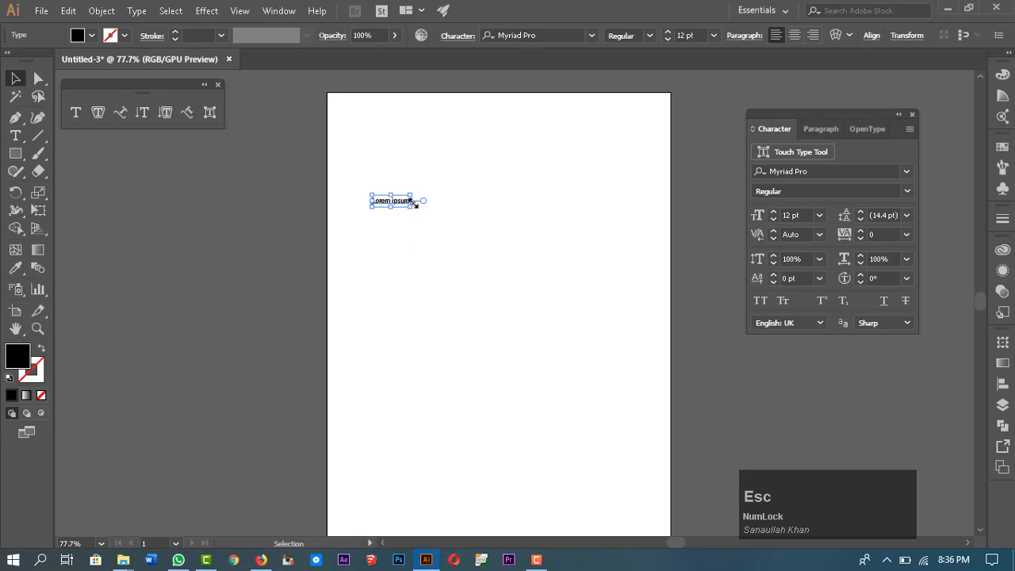
{"action": "left_click_drag", "start_coordinate": [414, 204], "coordinate": [621, 342]}
{"action": "key", "text": "Delete"}
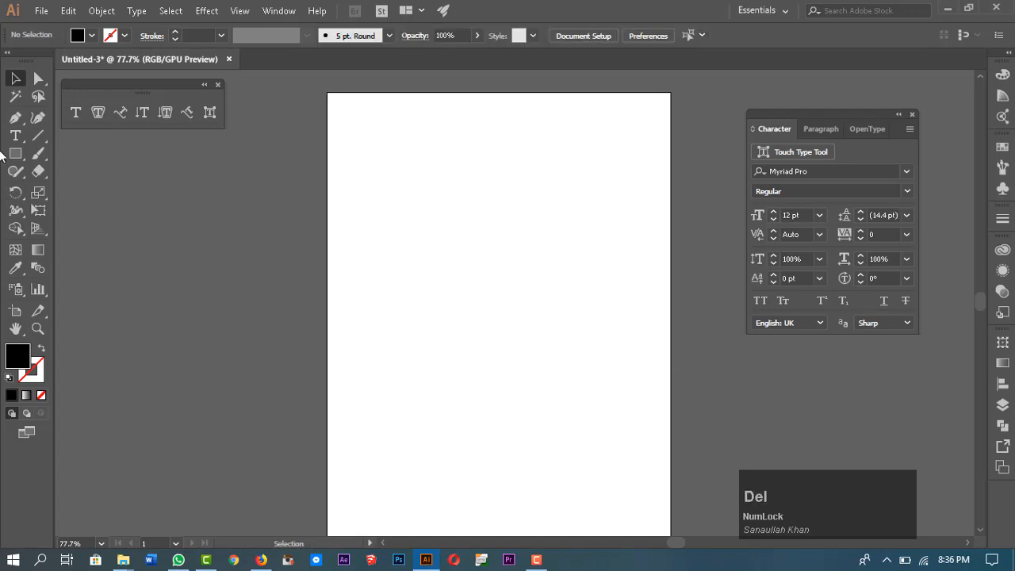
Draw an area-type frame covering most of the artboard and clear its placeholder text
{"action": "left_click", "coordinate": [15, 135]}
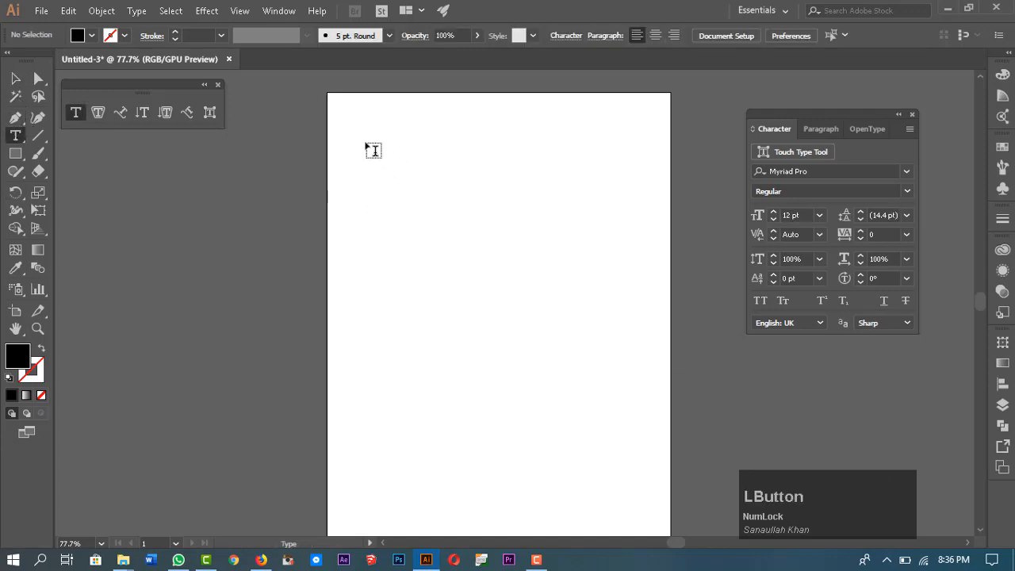
{"action": "left_click_drag", "start_coordinate": [349, 128], "coordinate": [659, 501]}
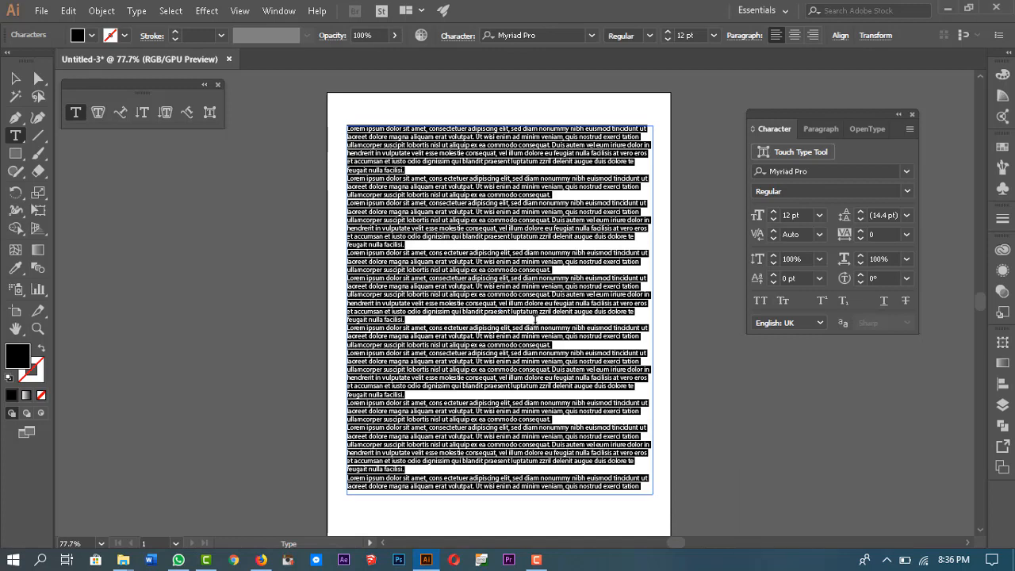
{"action": "key", "text": "BackSpace"}
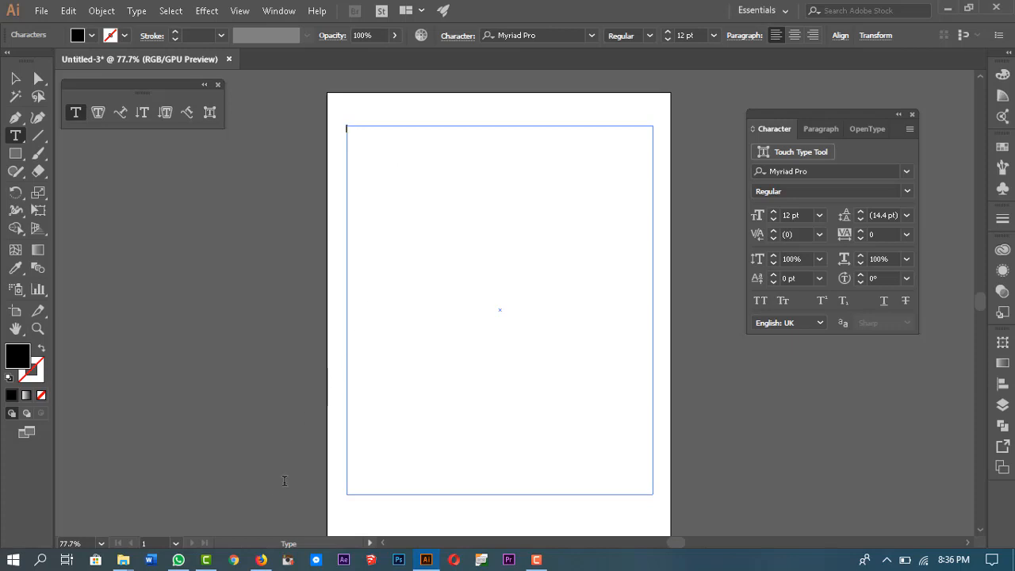
Switch to Chrome, search Google for "lorem ipsum" and open the lipsum.com website
{"action": "left_click", "coordinate": [238, 560]}
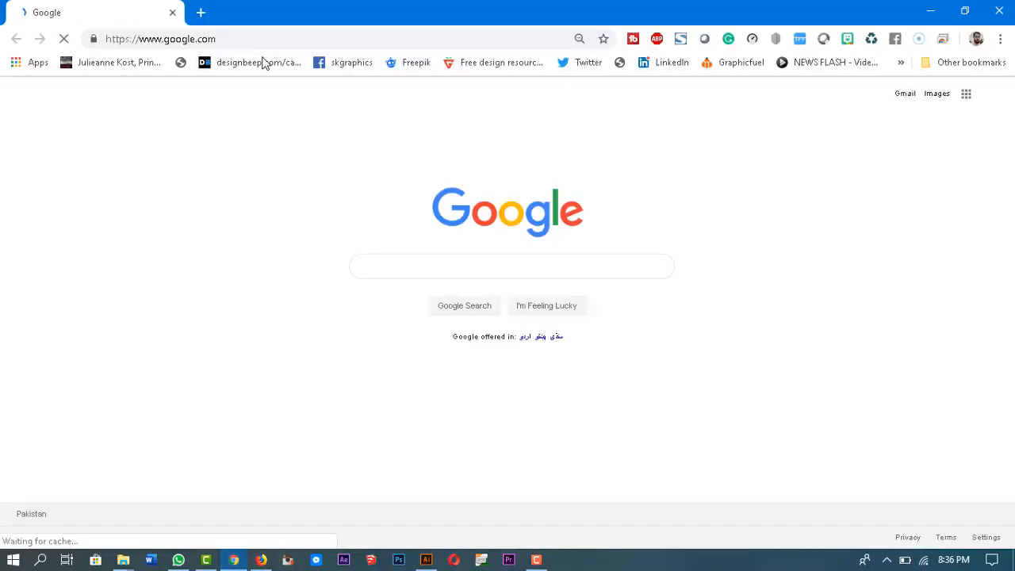
{"action": "type", "text": "lorem"}
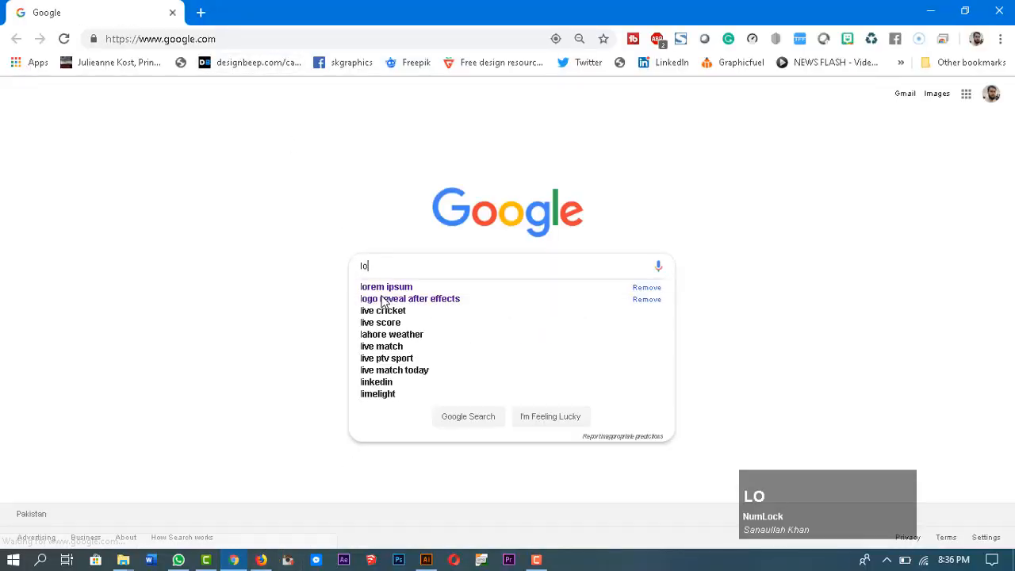
{"action": "left_click", "coordinate": [425, 287]}
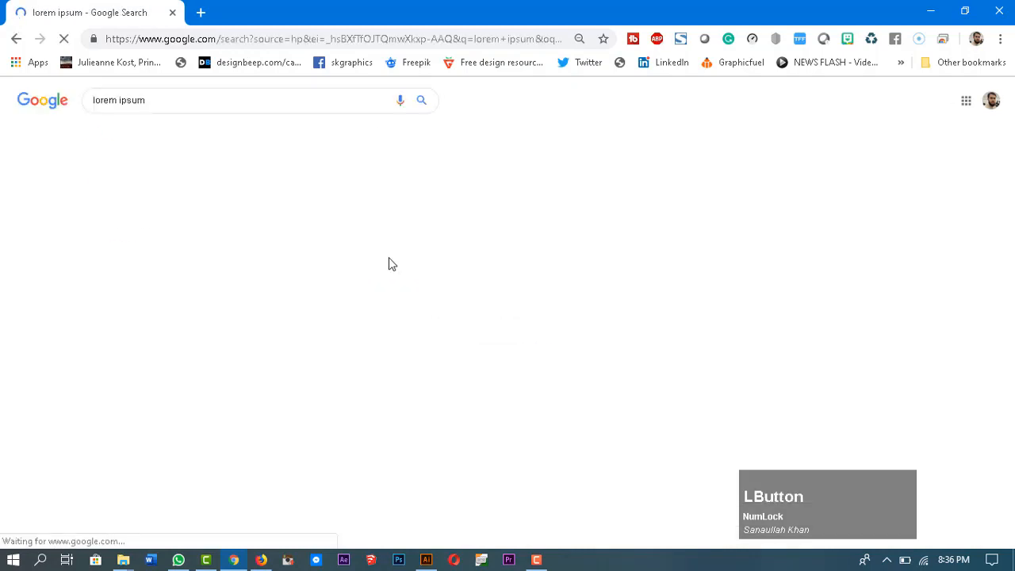
{"action": "left_click", "coordinate": [146, 184]}
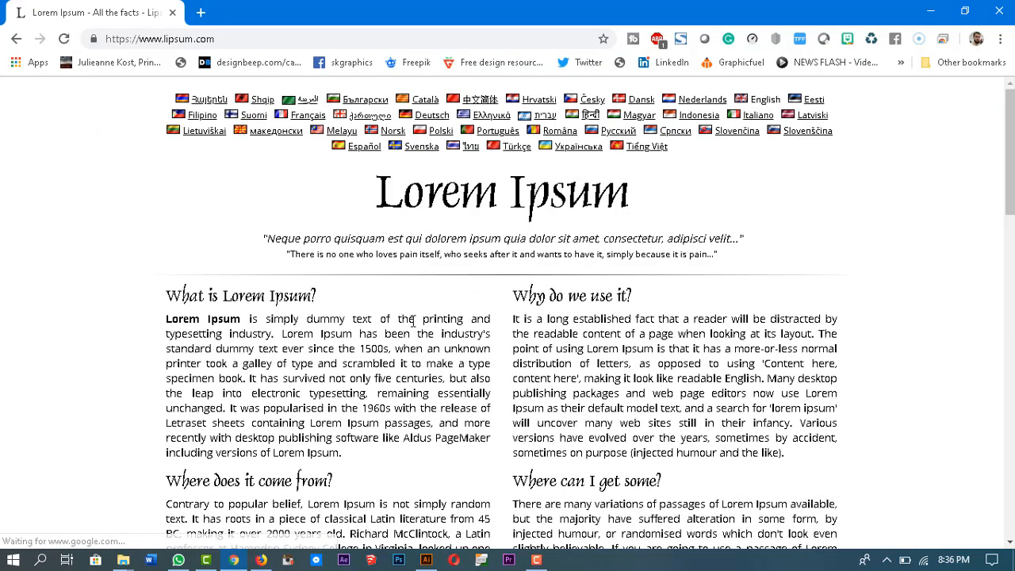
Generate 5 paragraphs of Lorem Ipsum text, keeping the option to start with 'Lorem ipsum dolor sit amet...'
{"action": "scroll", "coordinate": [476, 317], "scroll_direction": "down", "scroll_amount": 5}
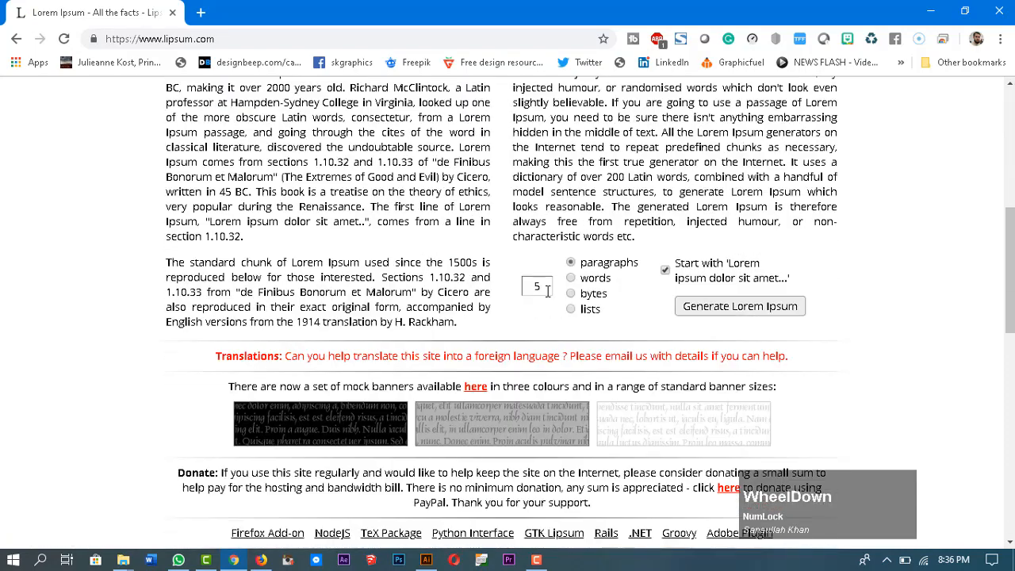
{"action": "left_click", "coordinate": [574, 282]}
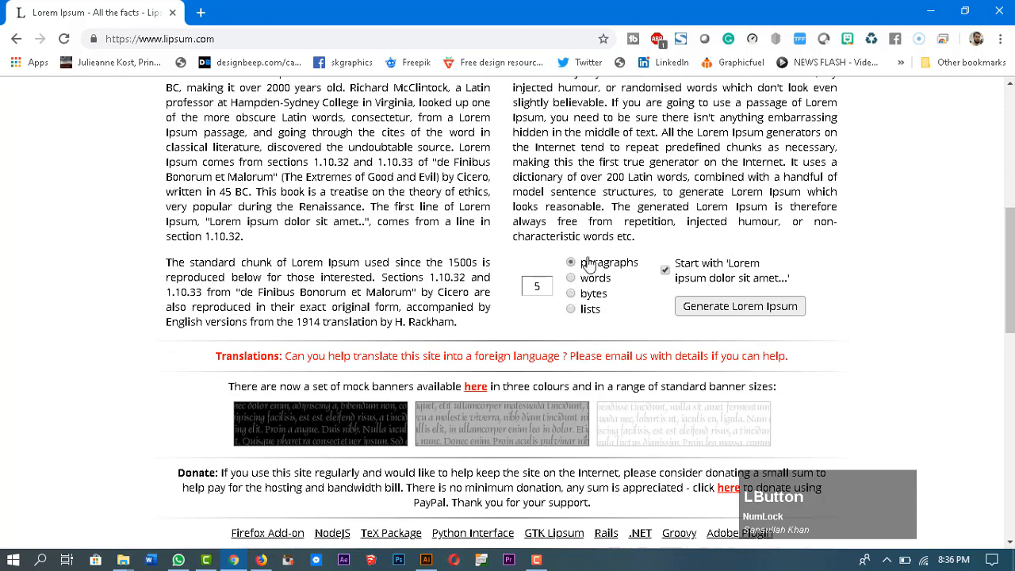
{"action": "left_click", "coordinate": [687, 303]}
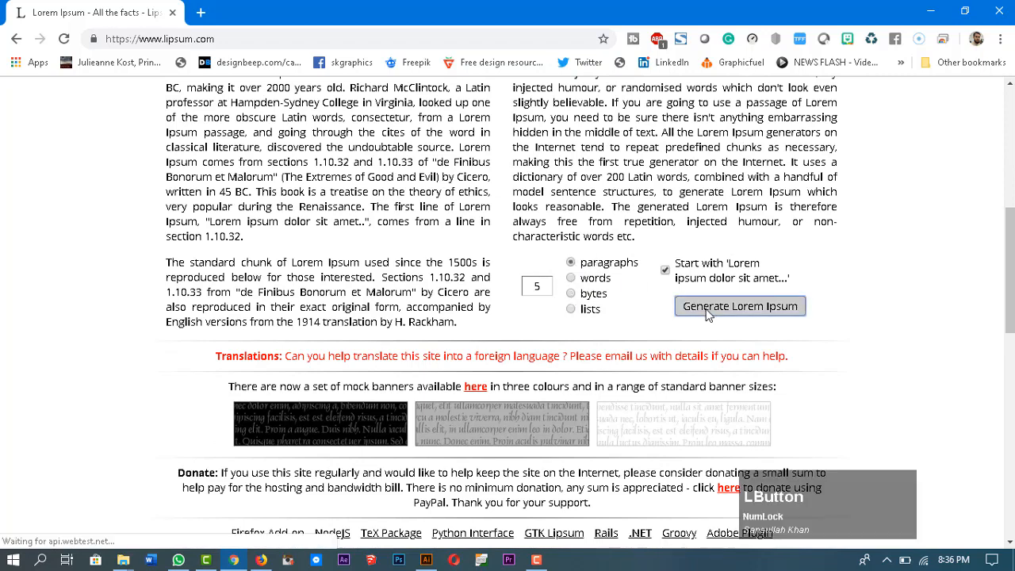
{"action": "left_click", "coordinate": [543, 291]}
{"action": "scroll", "coordinate": [526, 306], "scroll_direction": "up", "scroll_amount": 2}
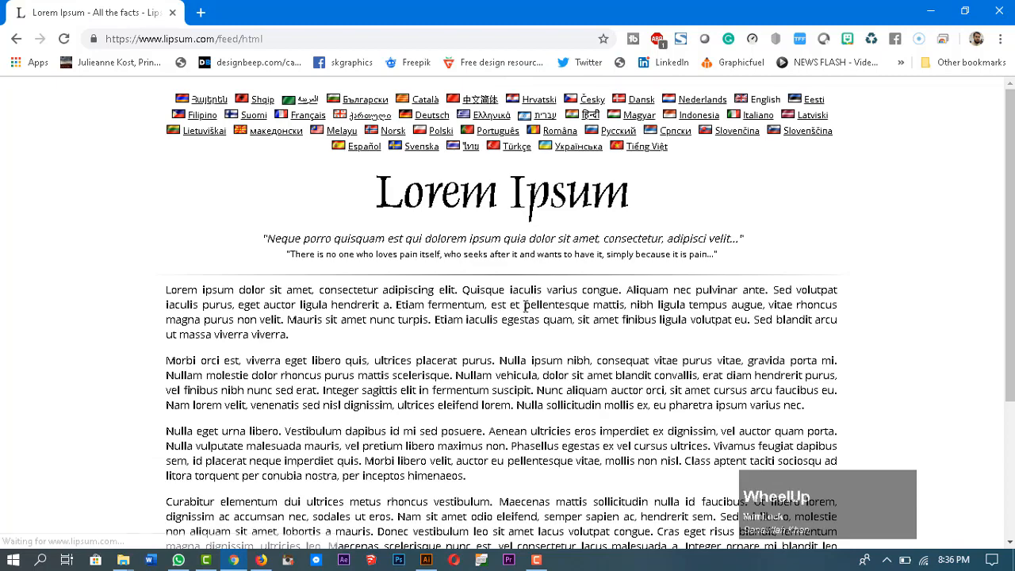
Copy all the generated Lorem Ipsum paragraphs, paste them into the empty area-type frame in Illustrator, and deselect the frame
{"action": "left_click_drag", "start_coordinate": [165, 294], "coordinate": [826, 452]}
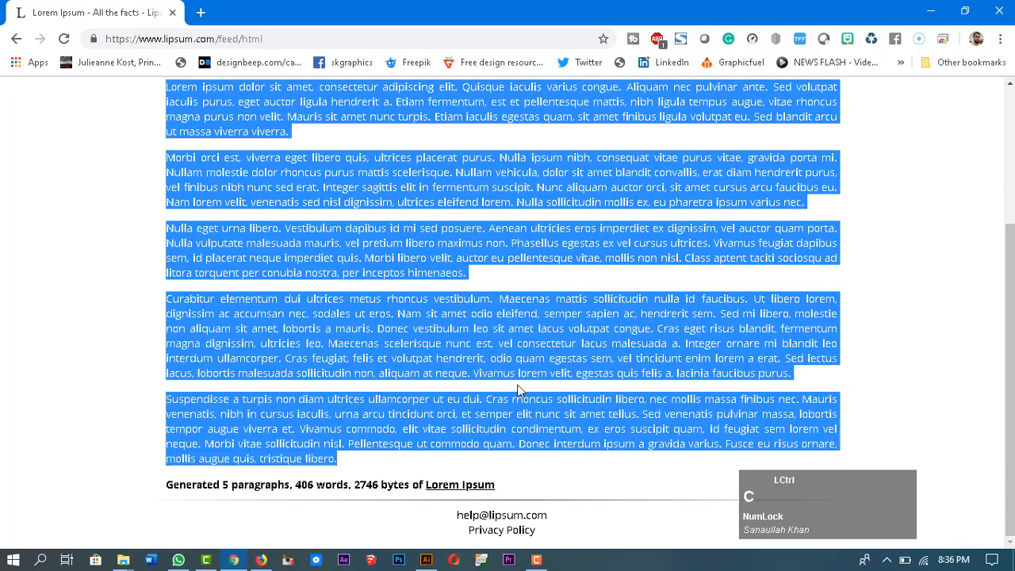
{"action": "key", "text": "ctrl+c"}
{"action": "left_click", "coordinate": [426, 560]}
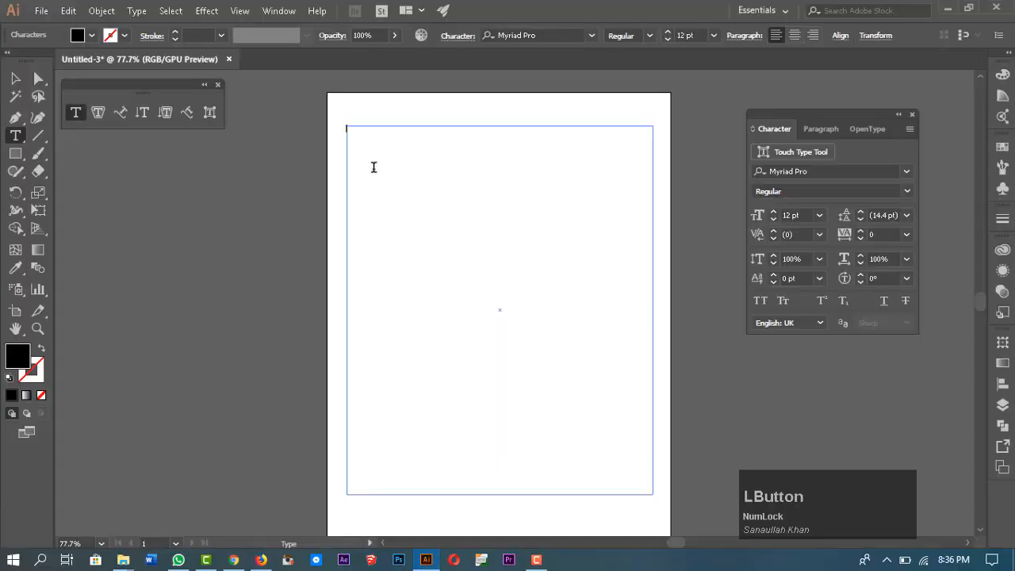
{"action": "key", "text": "ctrl+v"}
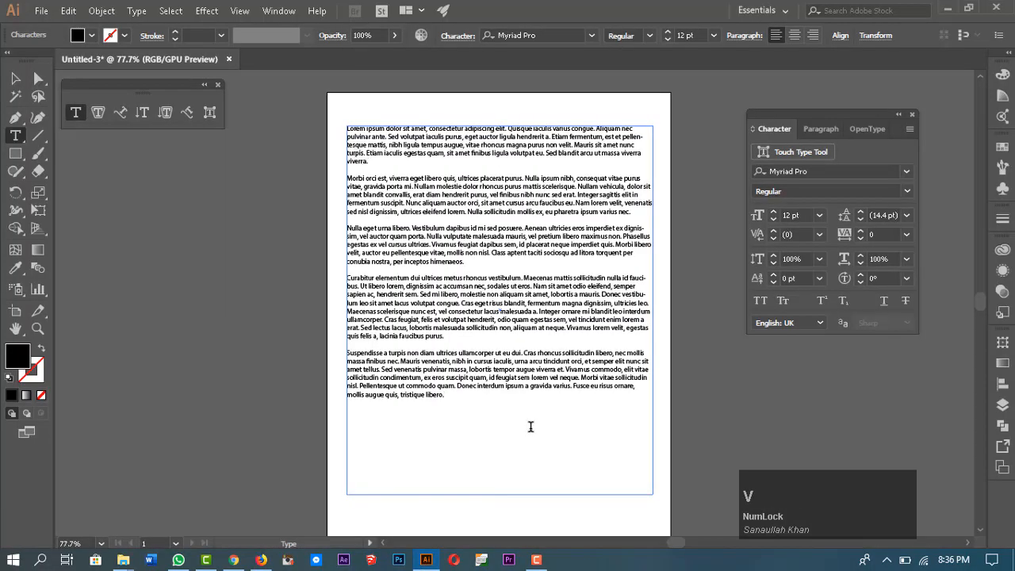
{"action": "left_click", "coordinate": [15, 80]}
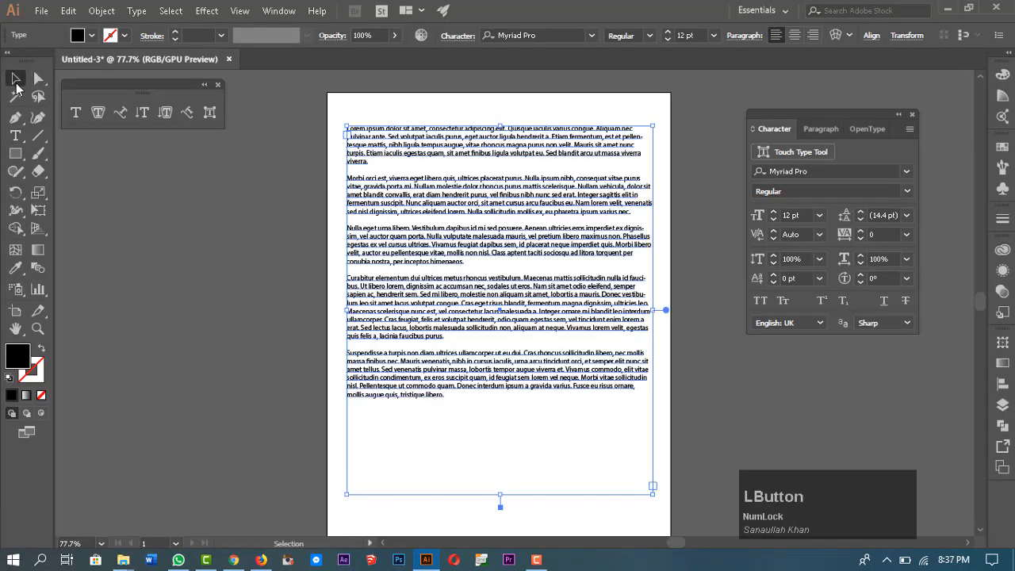
{"action": "left_click", "coordinate": [691, 246]}
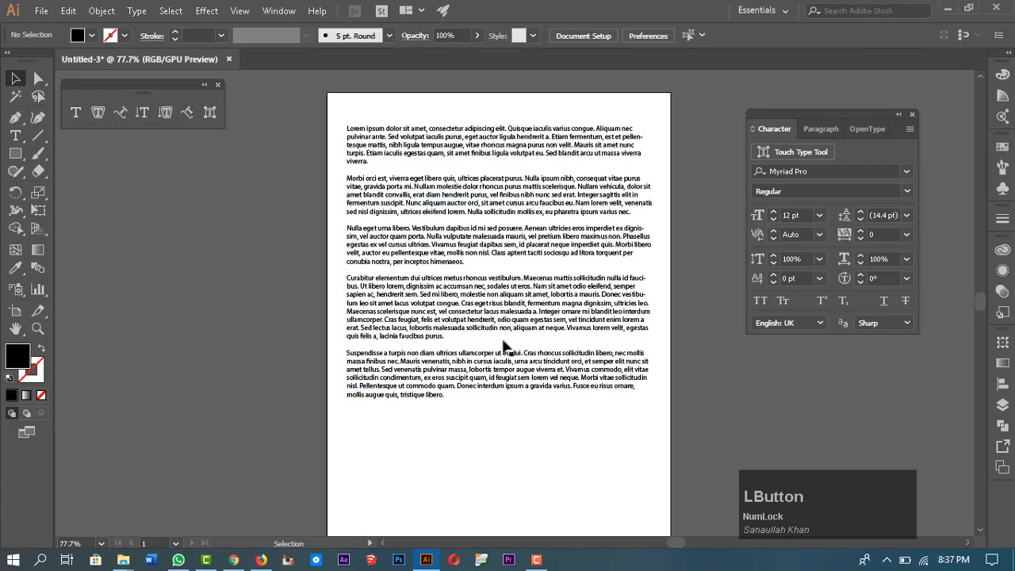
Resize the area-type frame's width to reflow its paragraphs, and delete the frame
{"action": "left_click", "coordinate": [451, 212]}
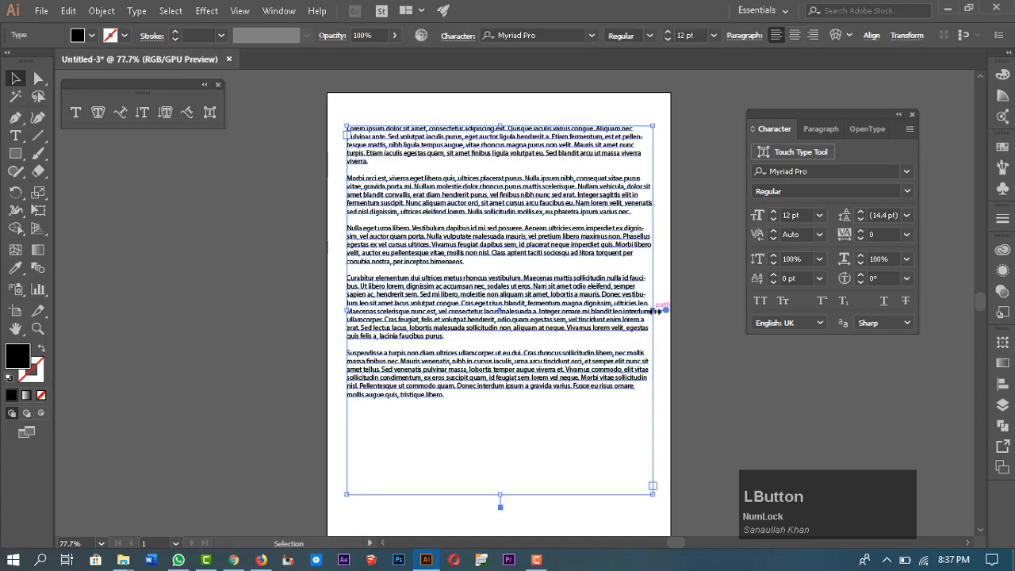
{"action": "left_click_drag", "start_coordinate": [655, 311], "coordinate": [503, 299]}
{"action": "left_click_drag", "start_coordinate": [689, 287], "coordinate": [632, 344]}
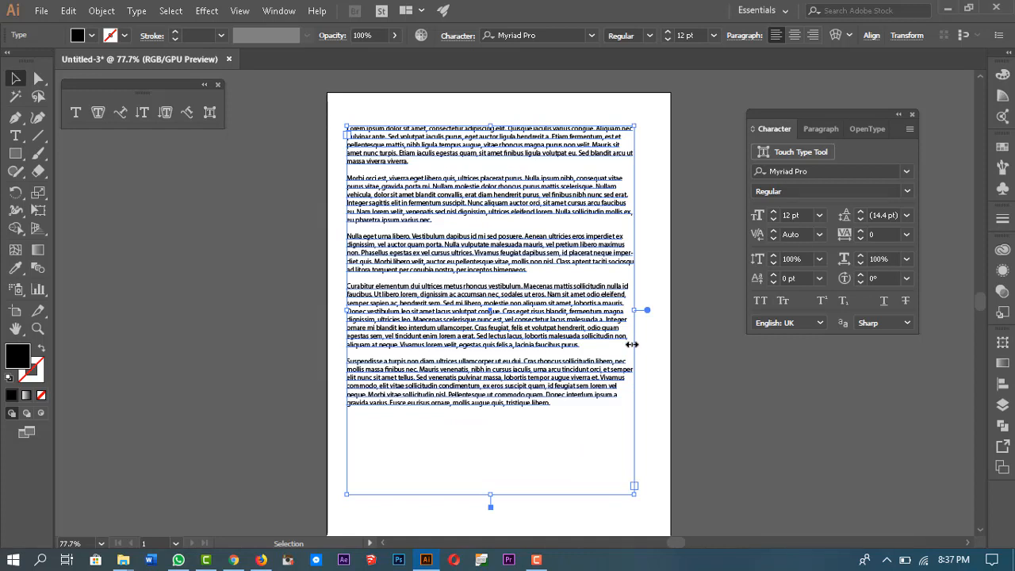
{"action": "key", "text": "Delete"}
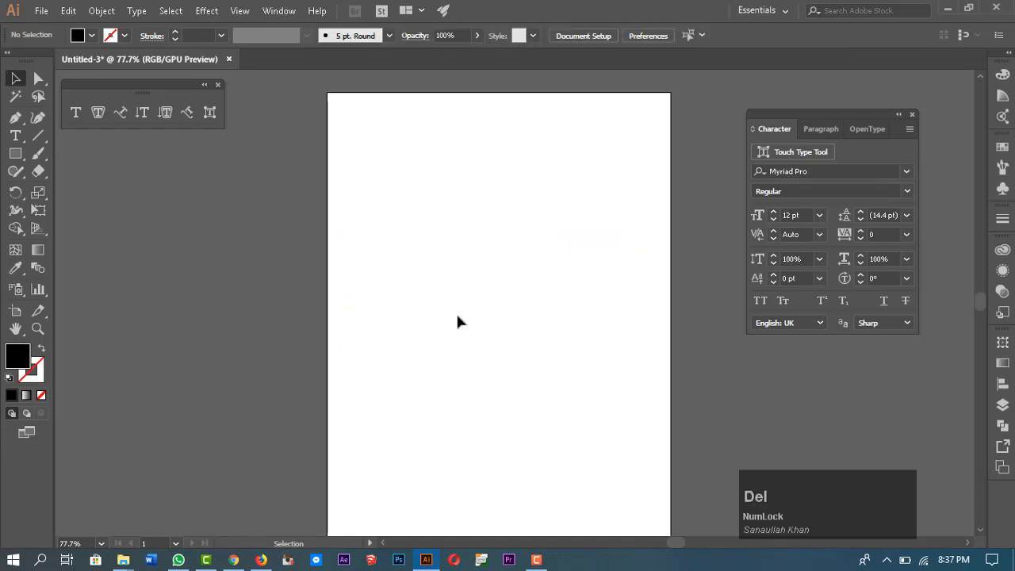
Create a point-type object near the artboard's top, paste the copied Lorem Ipsum paragraphs over its placeholder text, and select it
{"action": "left_click", "coordinate": [75, 115]}
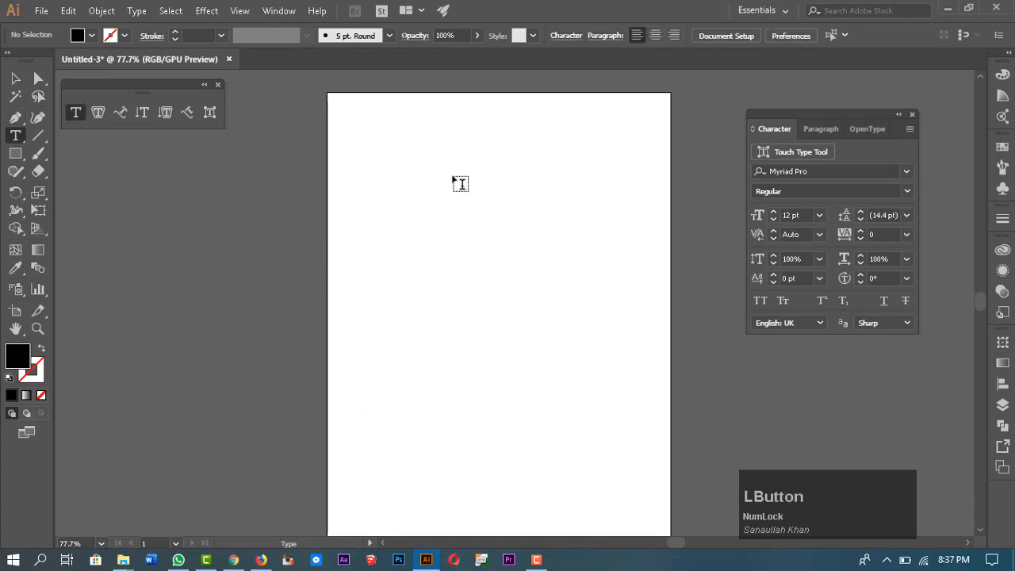
{"action": "left_click", "coordinate": [425, 146]}
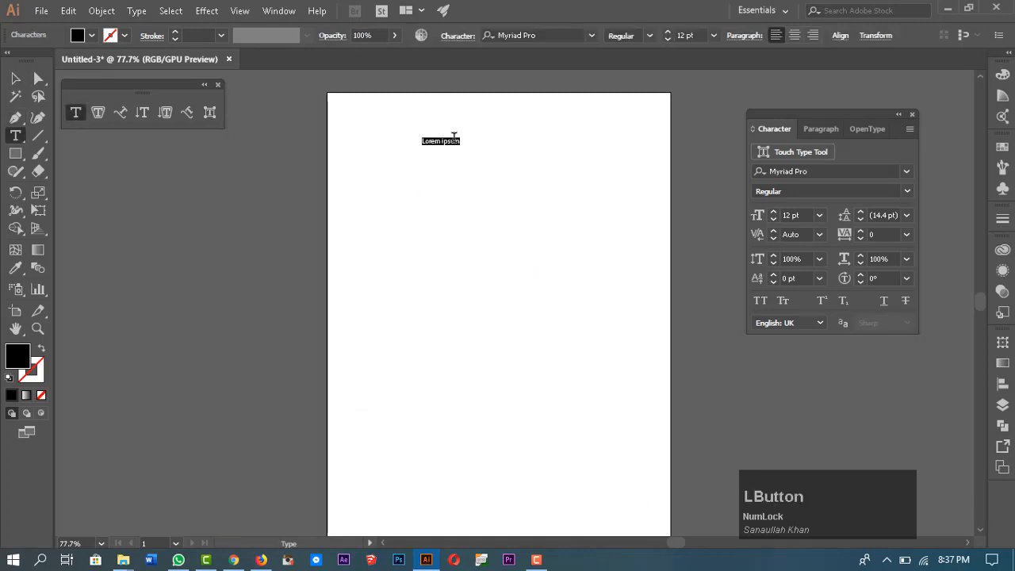
{"action": "key", "text": "ctrl"}
{"action": "key", "text": "ctrl+v"}
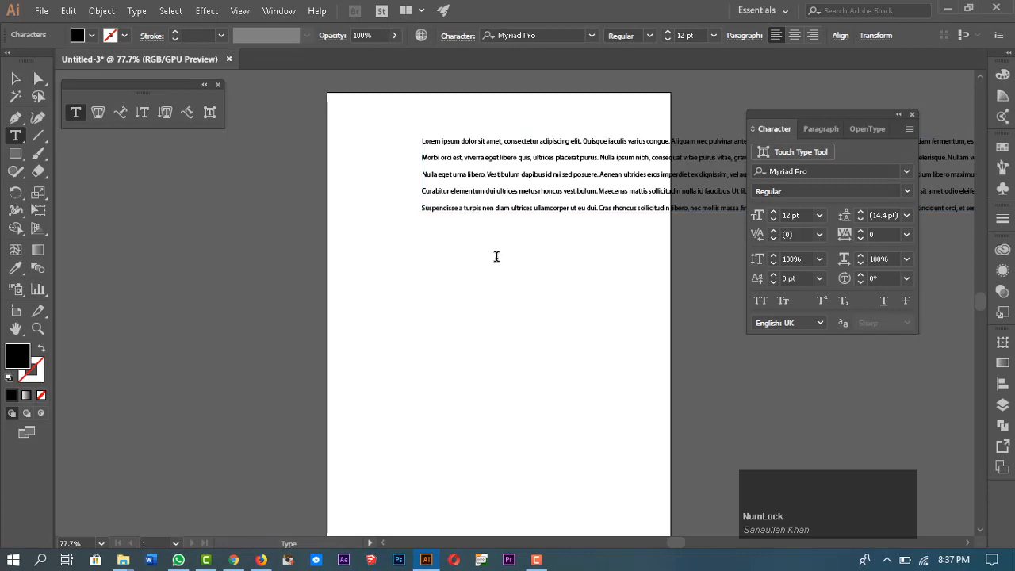
{"action": "key", "text": "Escape"}
{"action": "left_click", "coordinate": [567, 190]}
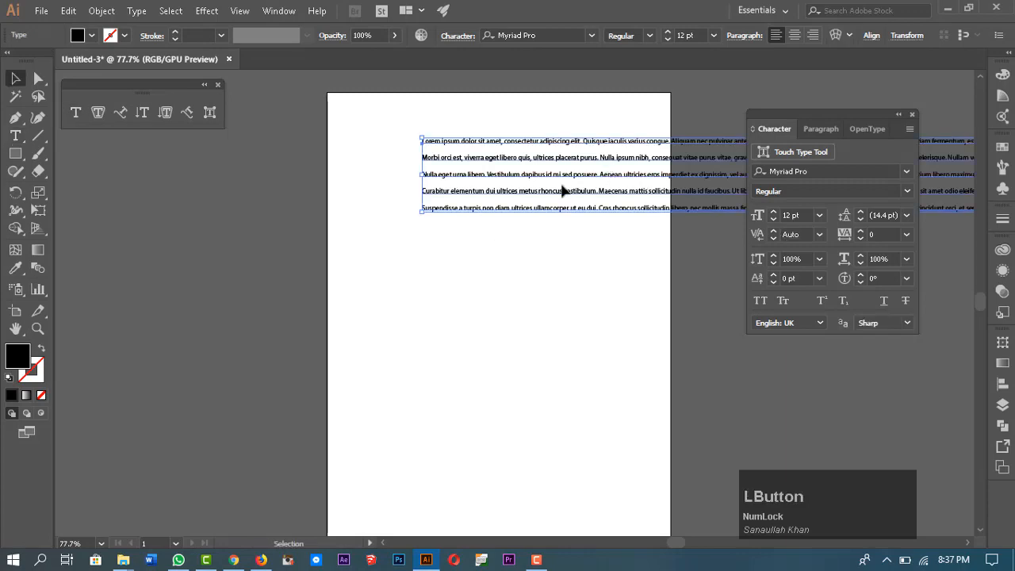
Move the long point-type lines leftward across the artboard until their far end is within view
{"action": "left_click_drag", "start_coordinate": [578, 192], "coordinate": [191, 238]}
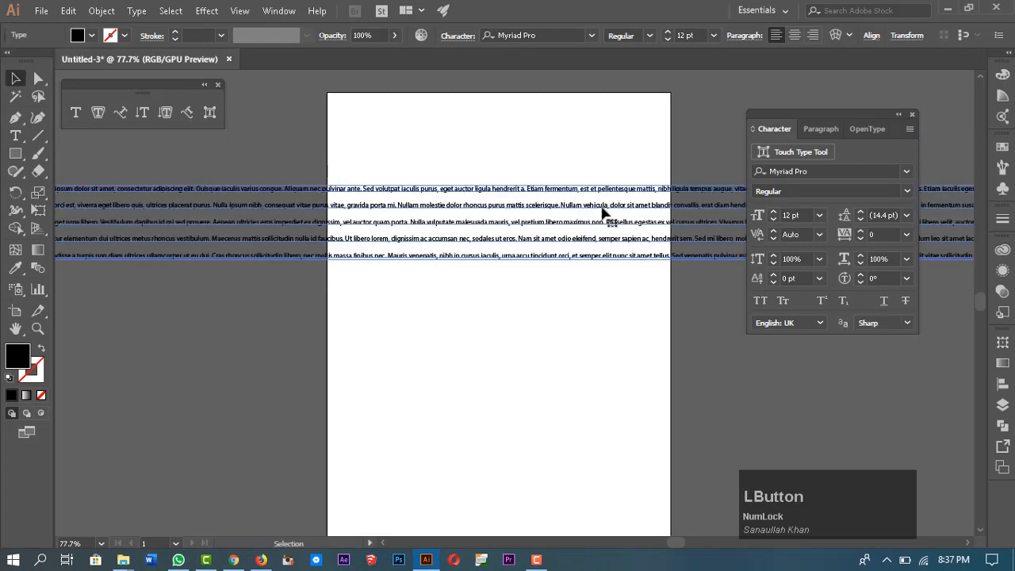
{"action": "left_click_drag", "start_coordinate": [633, 209], "coordinate": [706, 171]}
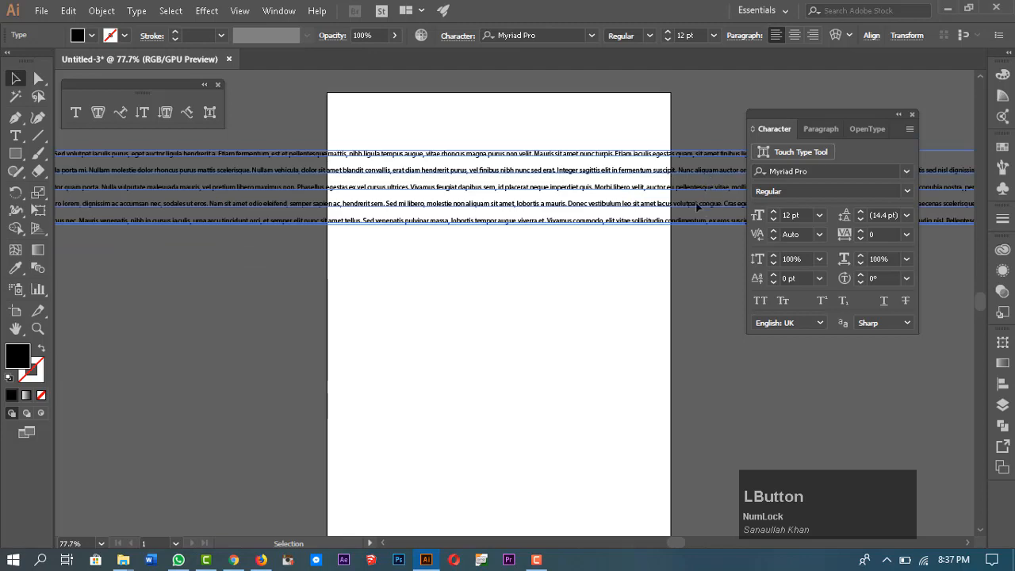
{"action": "left_click_drag", "start_coordinate": [697, 206], "coordinate": [353, 218]}
{"action": "left_click_drag", "start_coordinate": [682, 220], "coordinate": [321, 182]}
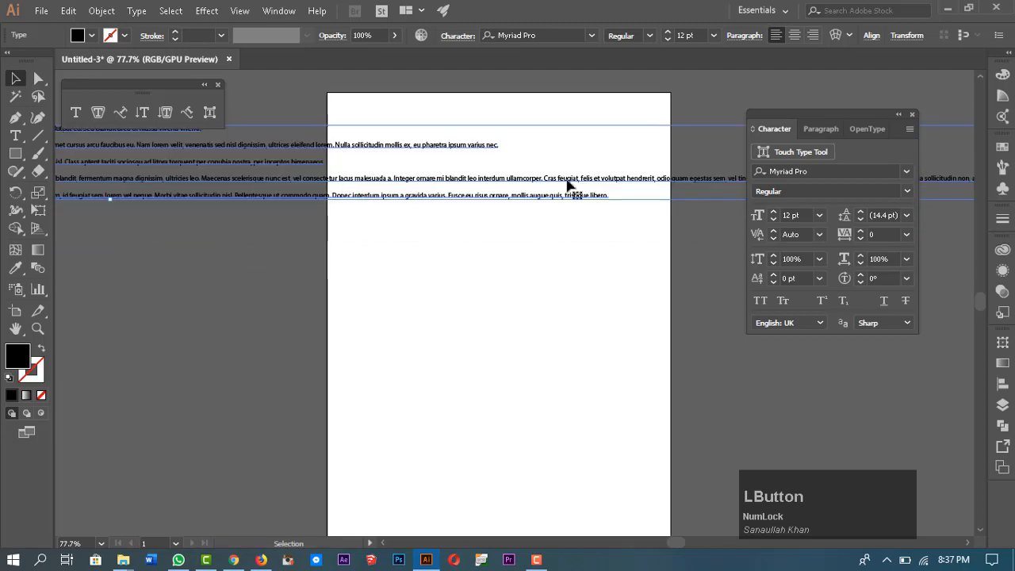
{"action": "left_click_drag", "start_coordinate": [567, 184], "coordinate": [73, 332]}
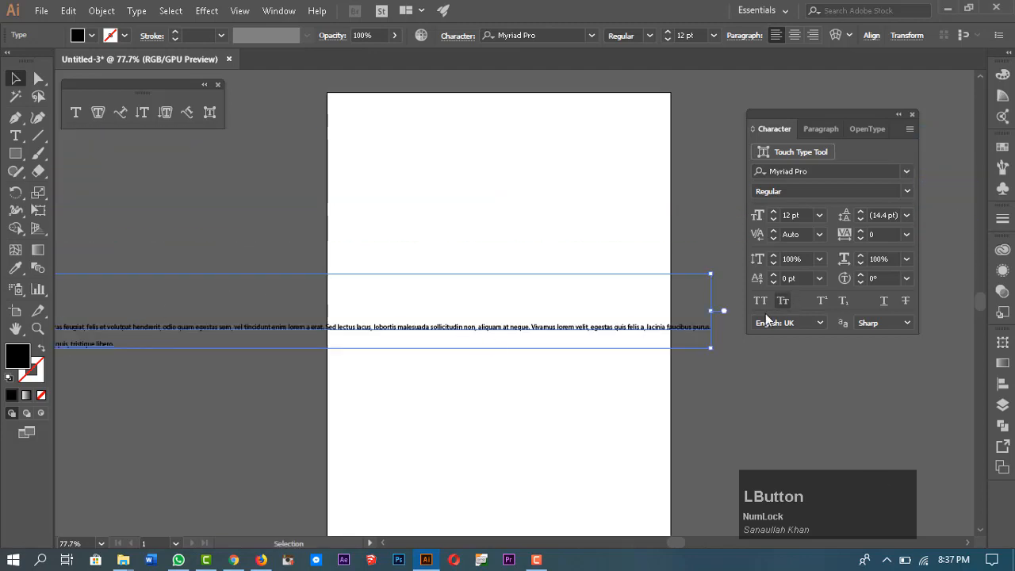
Squeeze the point-type text to a horizontal scale of 87.46%, and delete the text object
{"action": "left_click_drag", "start_coordinate": [715, 313], "coordinate": [438, 360]}
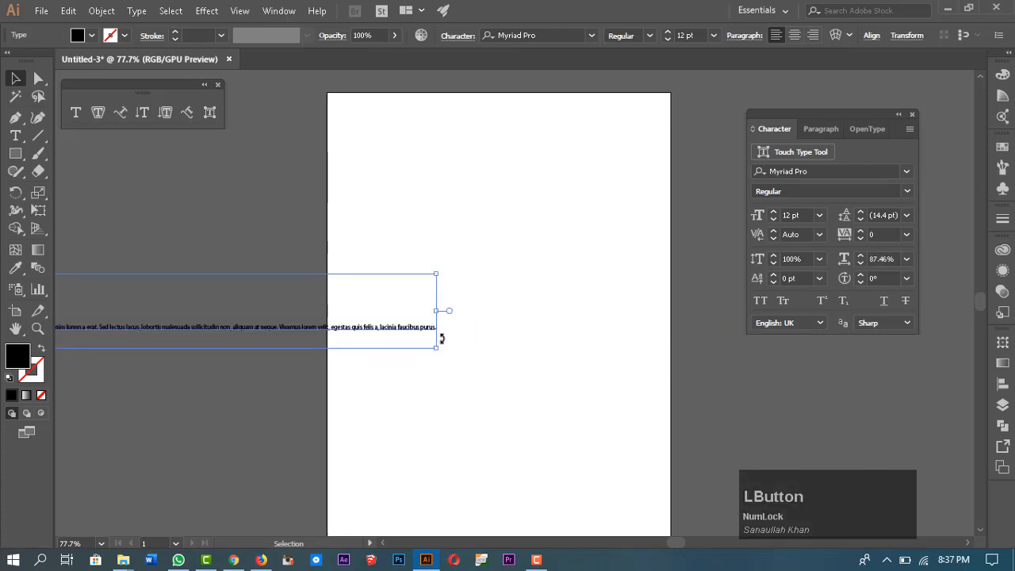
{"action": "key", "text": "Delete"}
Create a point-type object with the placeholder text near the artboard's upper left and select it
{"action": "left_click", "coordinate": [76, 112]}
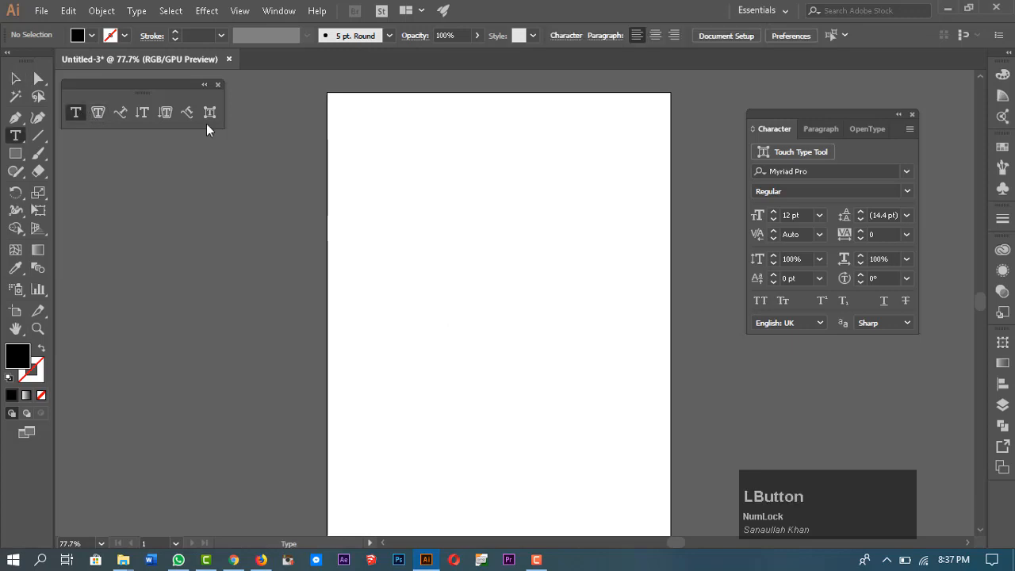
{"action": "left_click", "coordinate": [372, 166]}
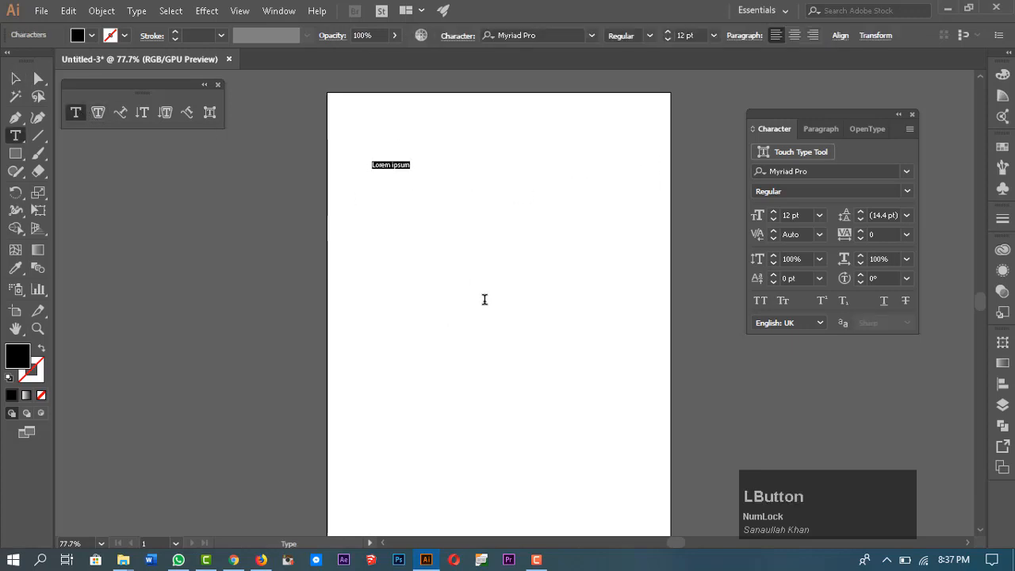
{"action": "key", "text": "Escape"}
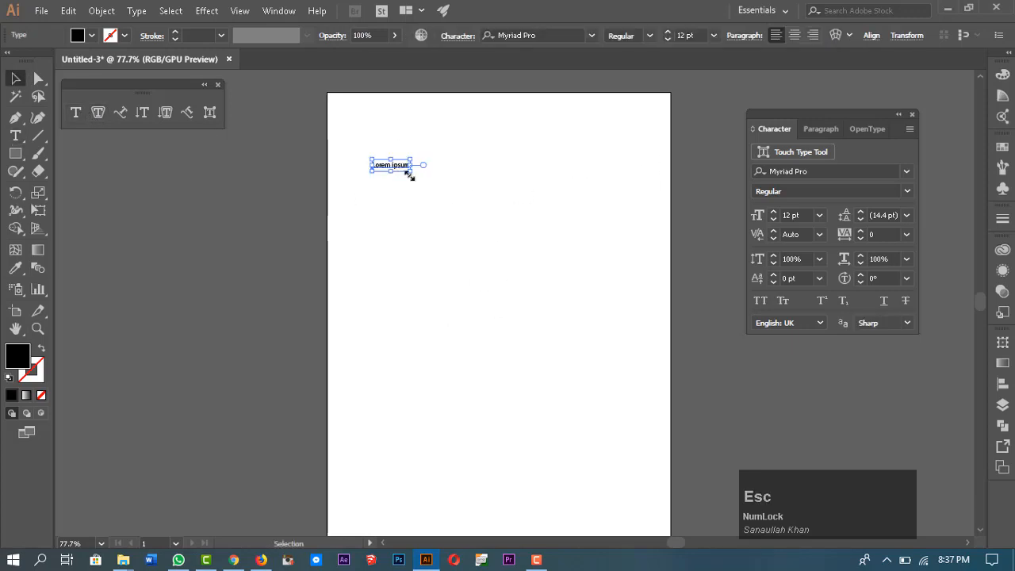
Scale the point-type text up to 81.87 pt and down to 16.25 pt, and delete it
{"action": "left_click_drag", "start_coordinate": [410, 170], "coordinate": [451, 203]}
{"action": "key", "text": "ctrl+z"}
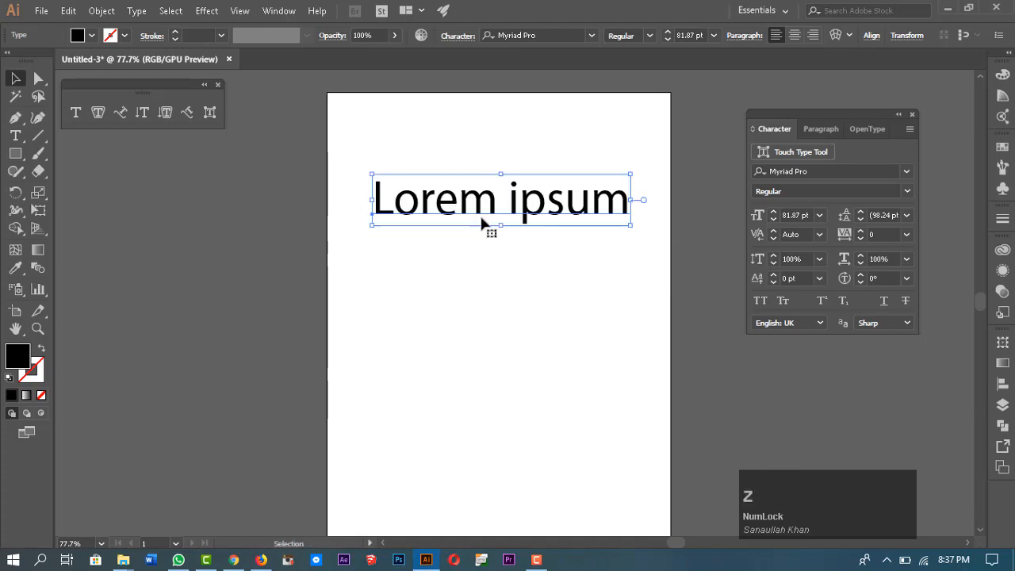
{"action": "left_click_drag", "start_coordinate": [631, 226], "coordinate": [414, 184]}
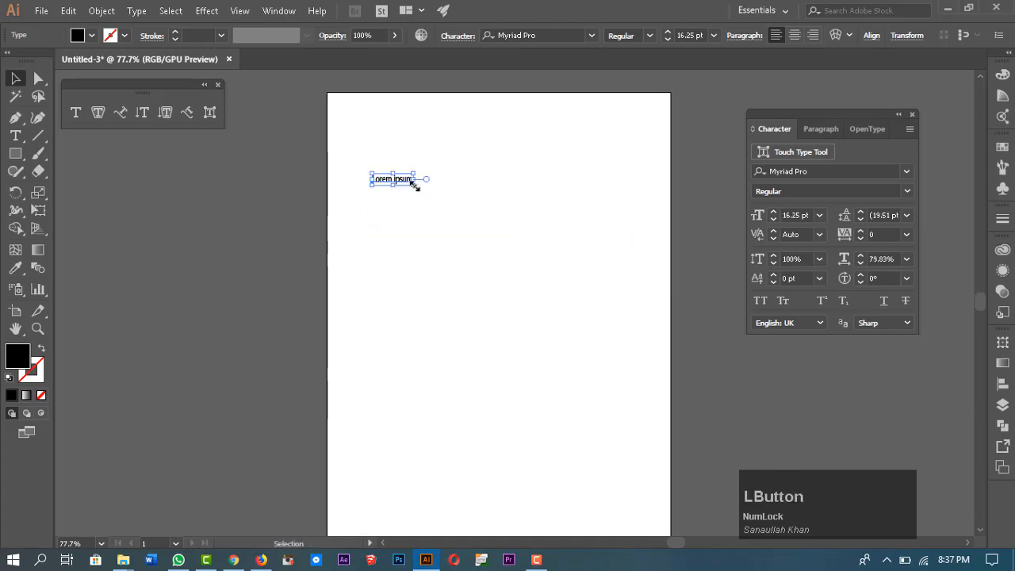
{"action": "key", "text": "Delete"}
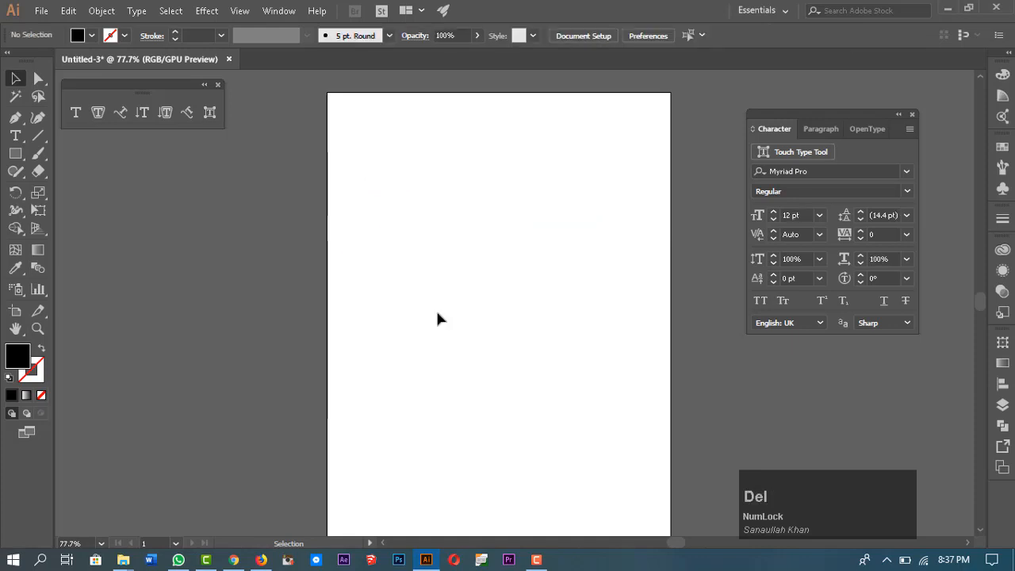
Draw an area-type frame filling most of the artboard, paste the copied Lorem Ipsum paragraphs into it, and widen the frame slightly
{"action": "left_click", "coordinate": [83, 116]}
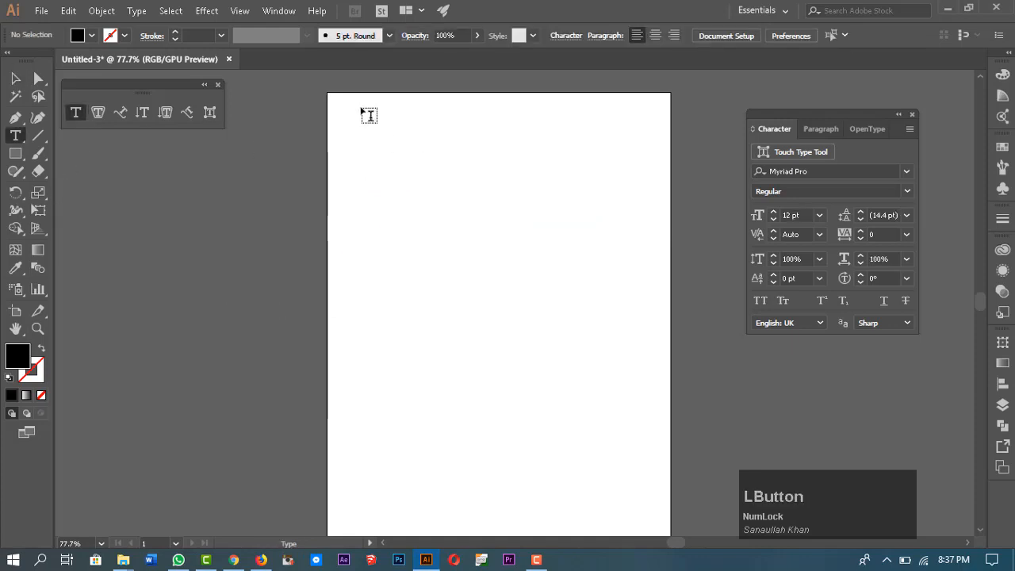
{"action": "left_click_drag", "start_coordinate": [340, 119], "coordinate": [646, 514]}
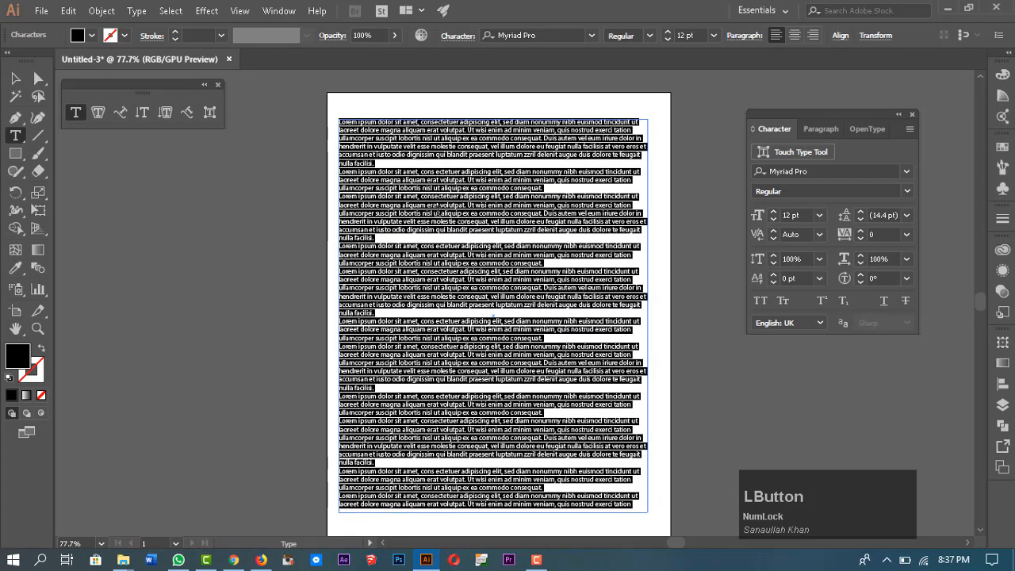
{"action": "key", "text": "ctrl+v"}
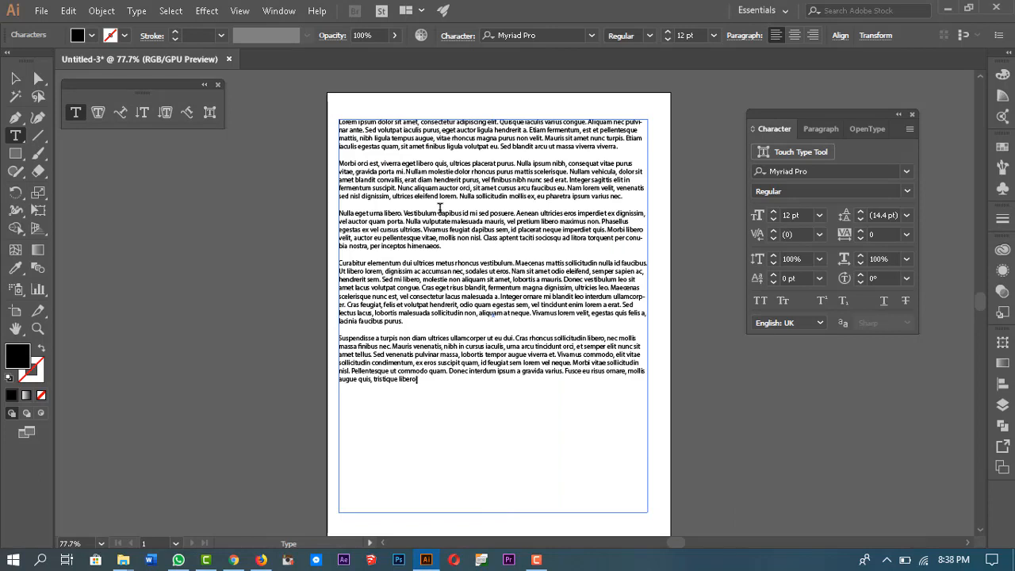
{"action": "key", "text": "Escape"}
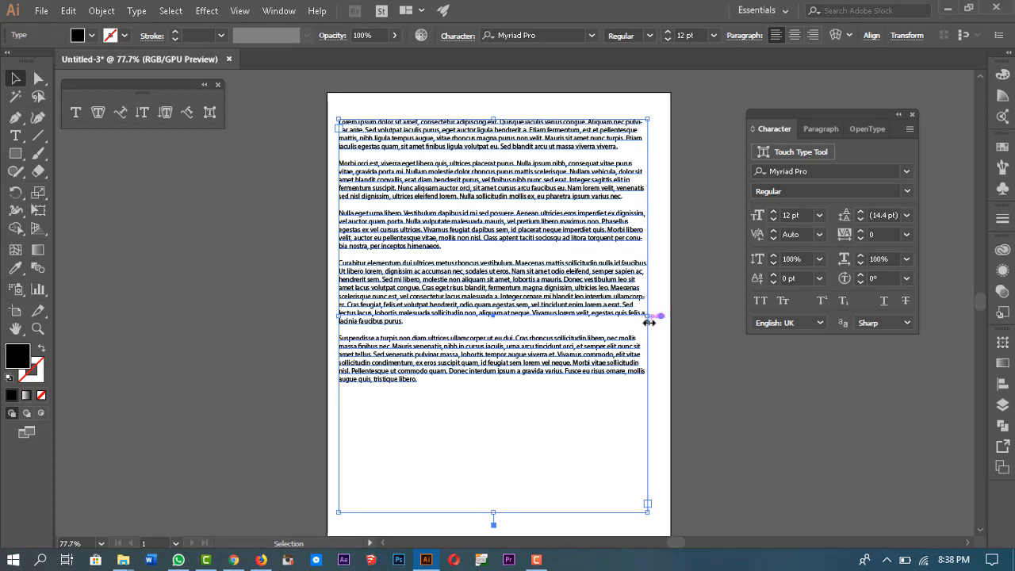
{"action": "left_click_drag", "start_coordinate": [649, 322], "coordinate": [657, 342]}
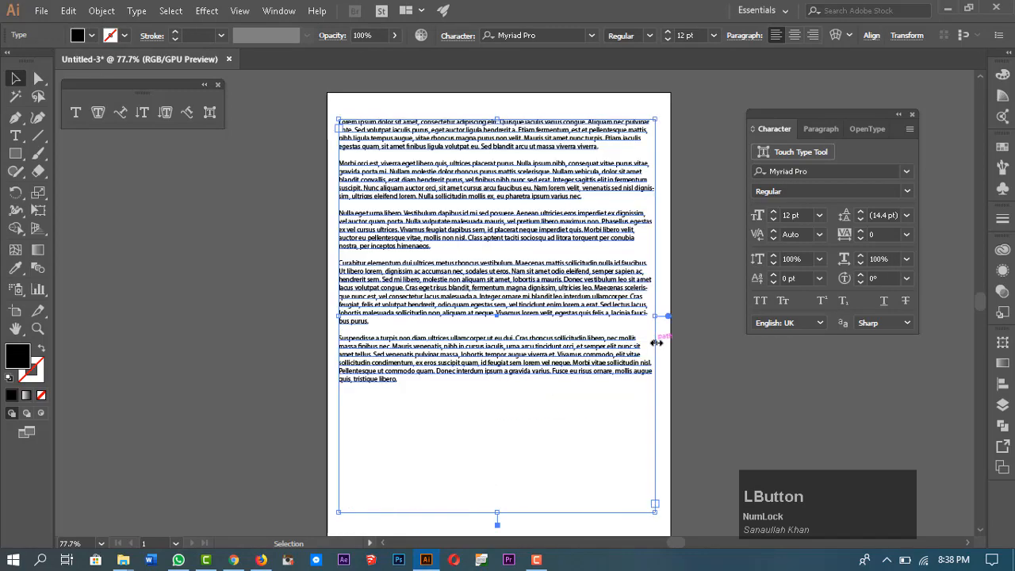
Try larger and smaller font sizes, including 15 pt and 11 pt, on the area type and set it to 14 pt
{"action": "left_click", "coordinate": [668, 33]}
{"action": "left_click", "coordinate": [668, 33]}
{"action": "left_click", "coordinate": [668, 32]}
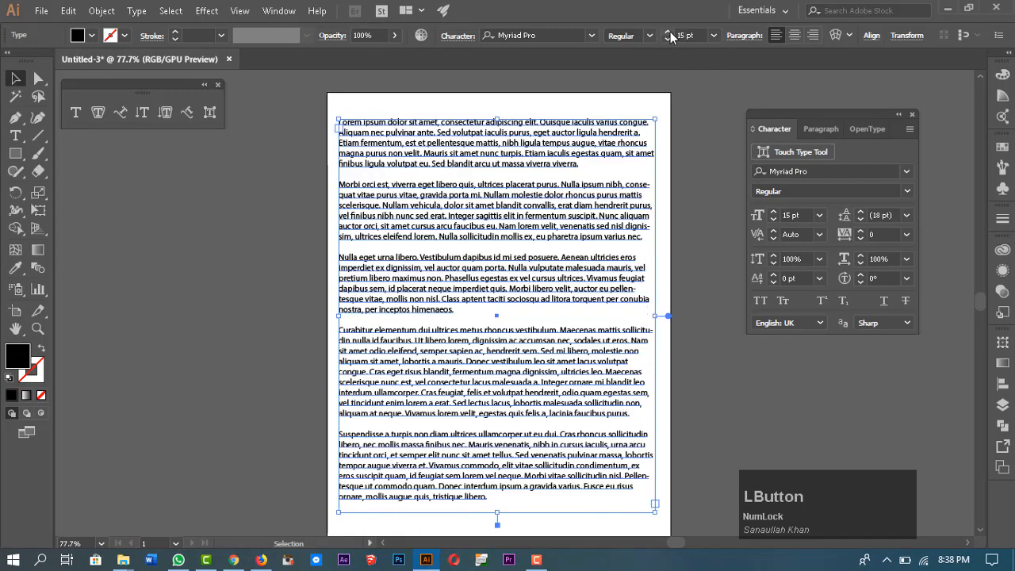
{"action": "left_click", "coordinate": [671, 38]}
{"action": "left_click", "coordinate": [670, 38]}
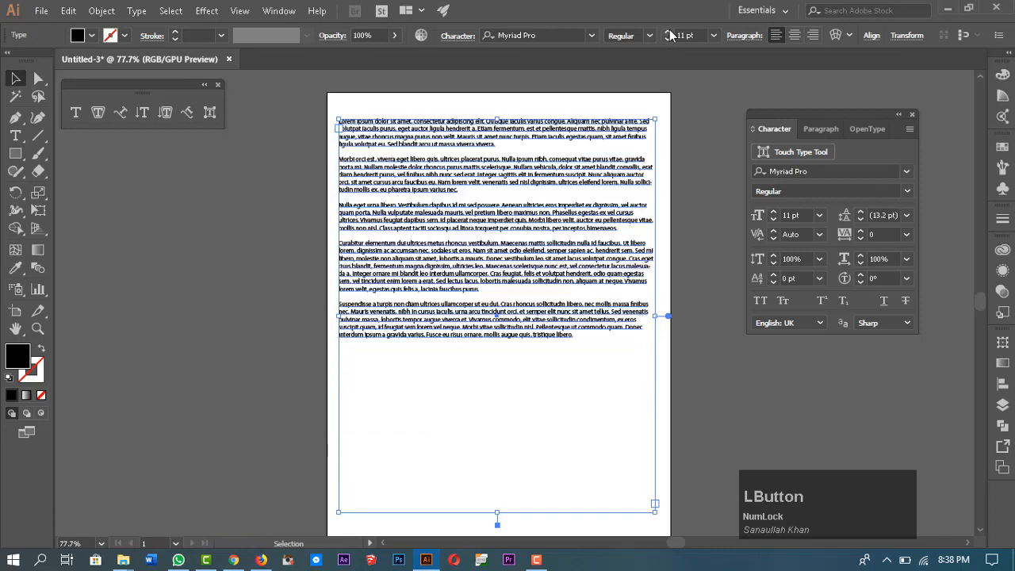
{"action": "left_click", "coordinate": [671, 38]}
{"action": "left_click", "coordinate": [671, 33]}
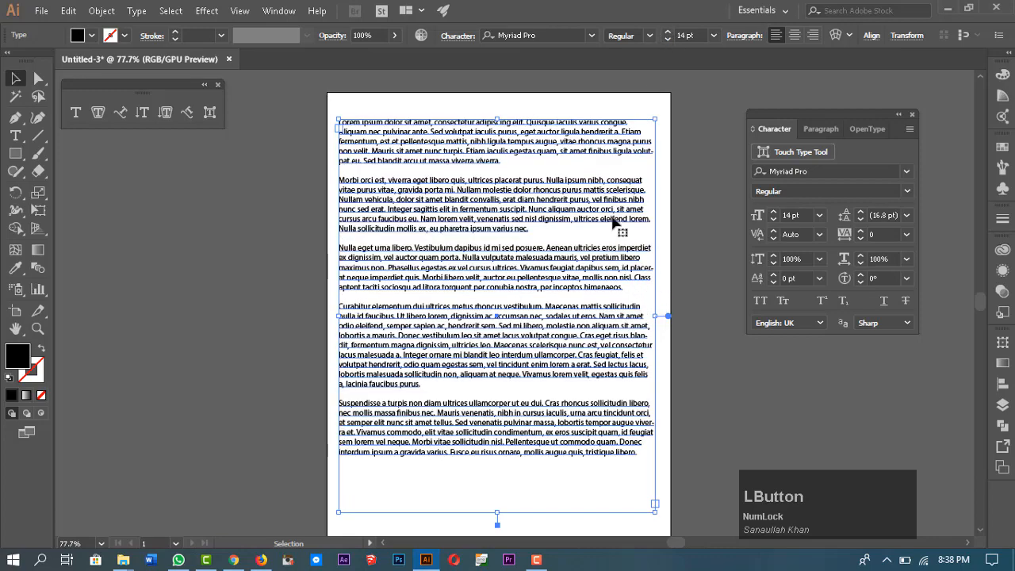
Narrow the area-type frame to about half the artboard's width, and widen it again to nearly the full width
{"action": "left_click_drag", "start_coordinate": [655, 316], "coordinate": [454, 305]}
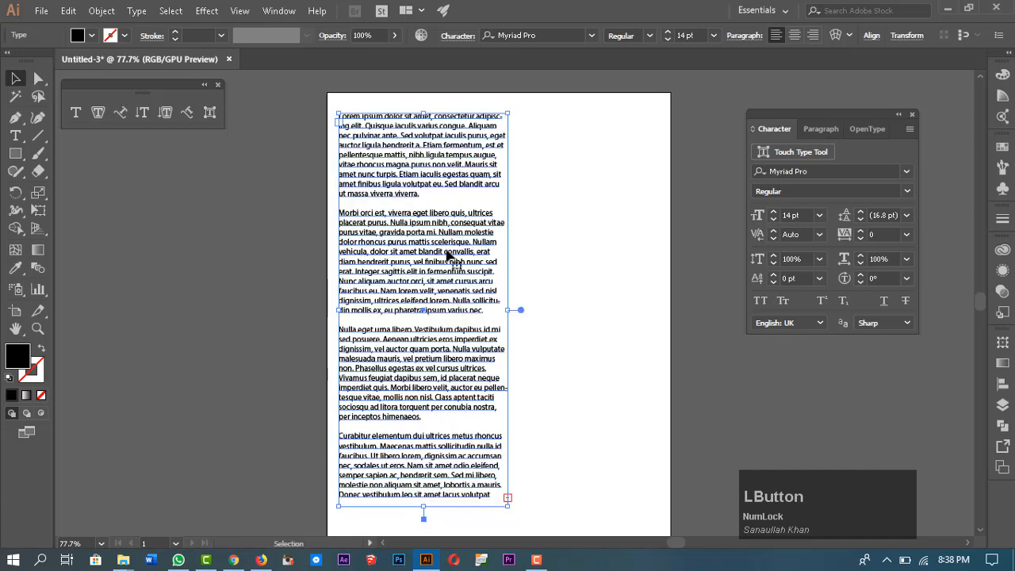
{"action": "scroll", "coordinate": [418, 230], "scroll_direction": "down", "scroll_amount": 2}
{"action": "scroll", "coordinate": [429, 278], "scroll_direction": "up", "scroll_amount": 3}
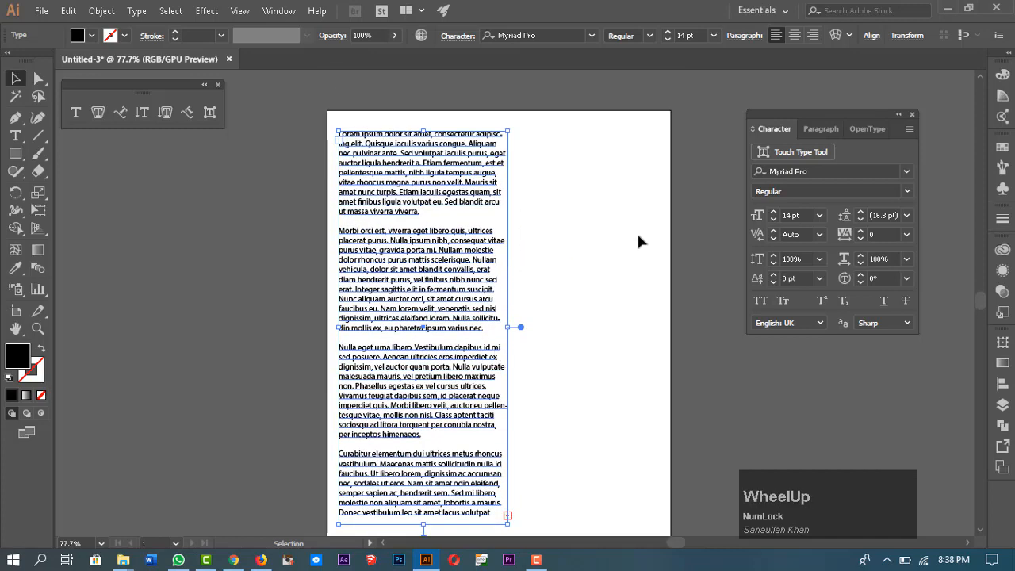
{"action": "scroll", "coordinate": [546, 312], "scroll_direction": "down", "scroll_amount": 2}
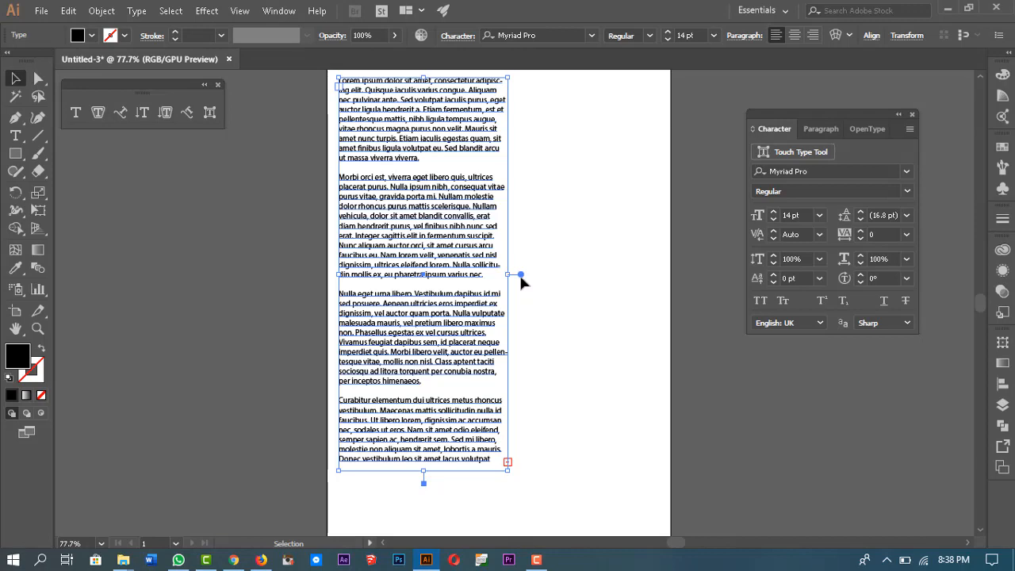
{"action": "left_click", "coordinate": [521, 282]}
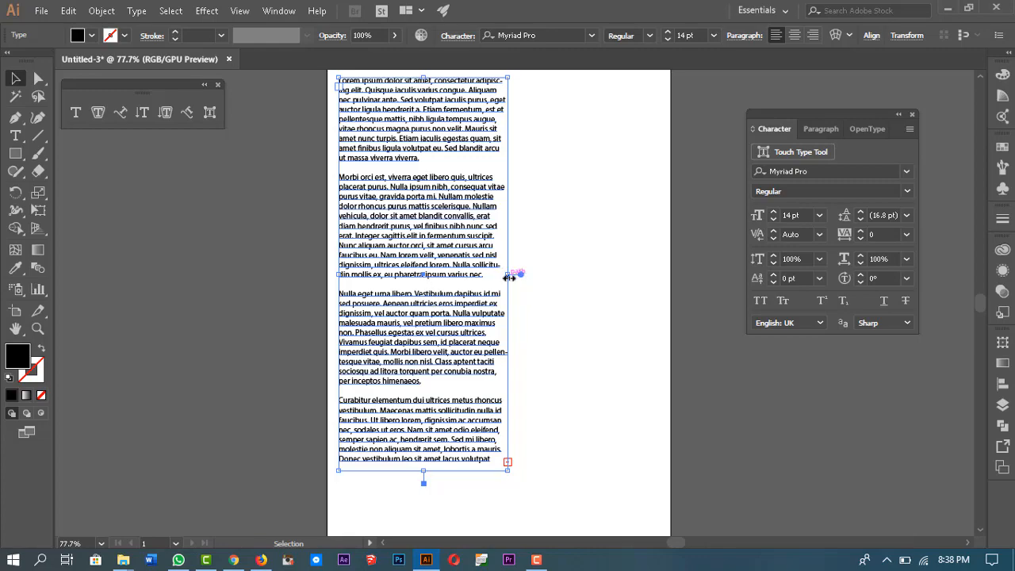
{"action": "left_click_drag", "start_coordinate": [508, 276], "coordinate": [650, 299]}
{"action": "scroll", "coordinate": [650, 299], "scroll_direction": "up", "scroll_amount": 2}
{"action": "scroll", "coordinate": [652, 296], "scroll_direction": "down", "scroll_amount": 1}
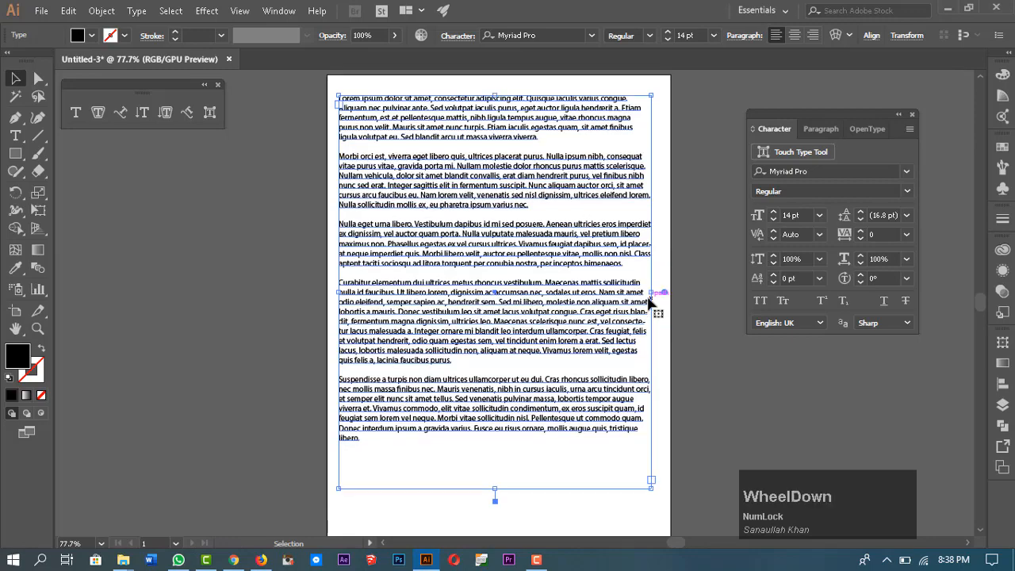
Narrow the area-type frame to a column, and extend its lower edge below the artboard until all the overset text fits
{"action": "left_click_drag", "start_coordinate": [657, 296], "coordinate": [481, 262]}
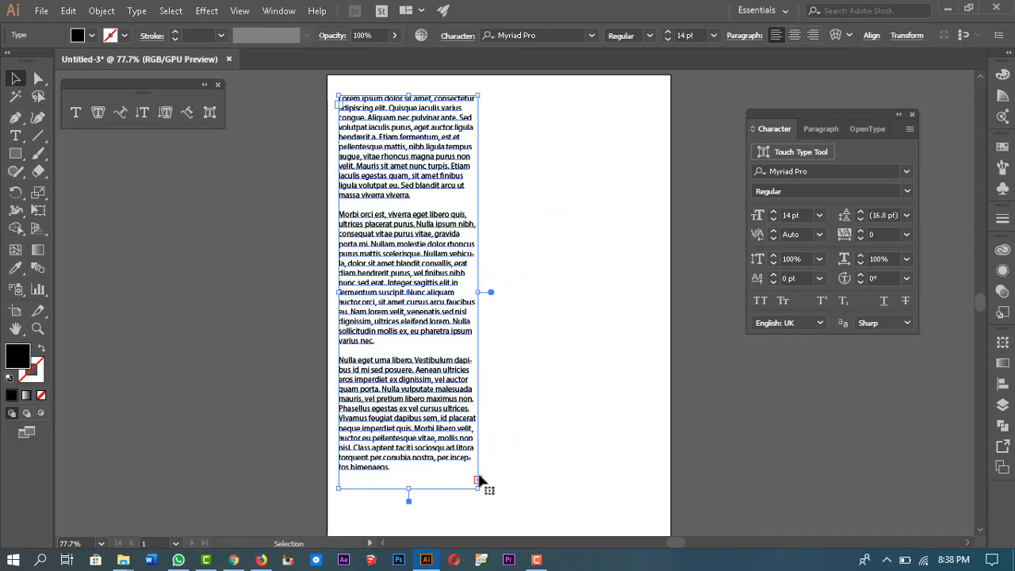
{"action": "scroll", "coordinate": [399, 366], "scroll_direction": "down", "scroll_amount": 2}
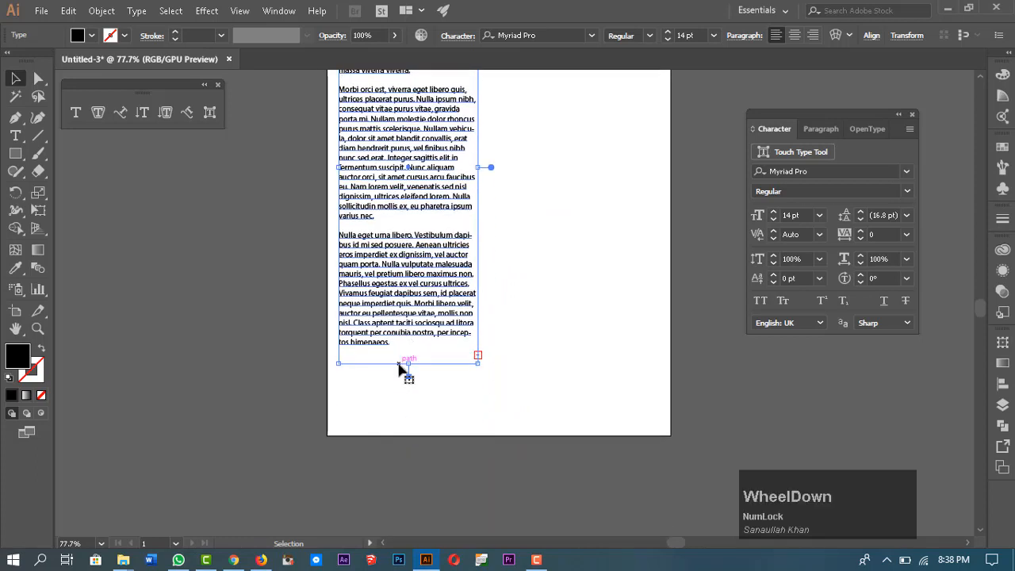
{"action": "scroll", "coordinate": [373, 362], "scroll_direction": "up", "scroll_amount": 1}
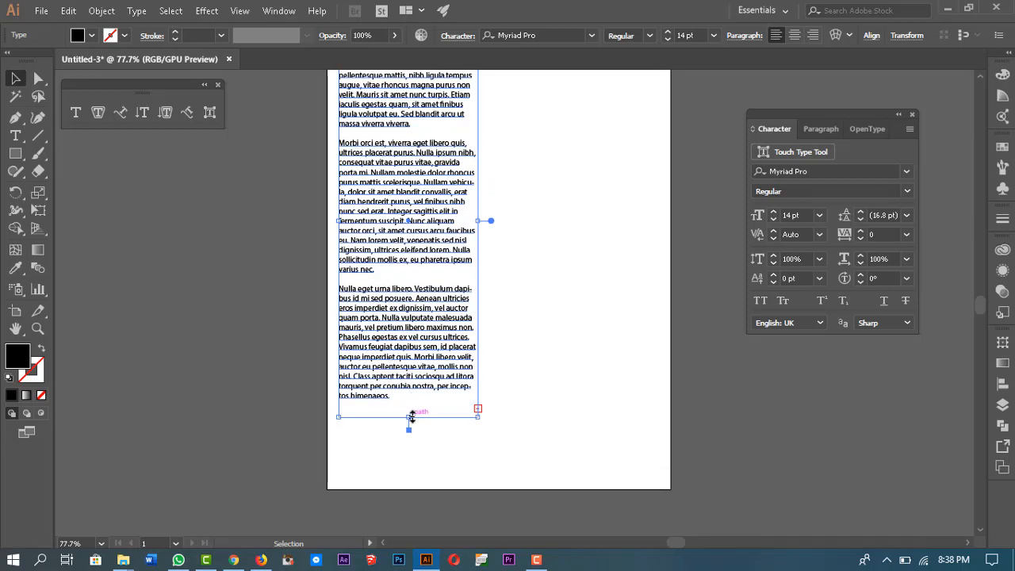
{"action": "left_click_drag", "start_coordinate": [409, 426], "coordinate": [420, 536]}
{"action": "scroll", "coordinate": [485, 403], "scroll_direction": "down", "scroll_amount": 2}
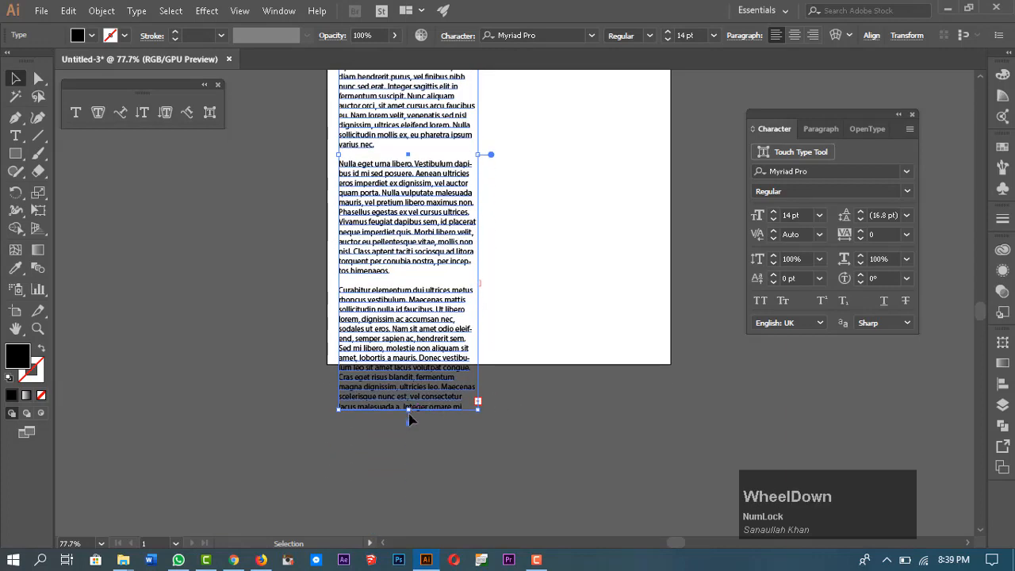
{"action": "left_click_drag", "start_coordinate": [409, 419], "coordinate": [420, 531]}
{"action": "scroll", "coordinate": [506, 384], "scroll_direction": "down", "scroll_amount": 2}
{"action": "left_click_drag", "start_coordinate": [408, 411], "coordinate": [420, 483]}
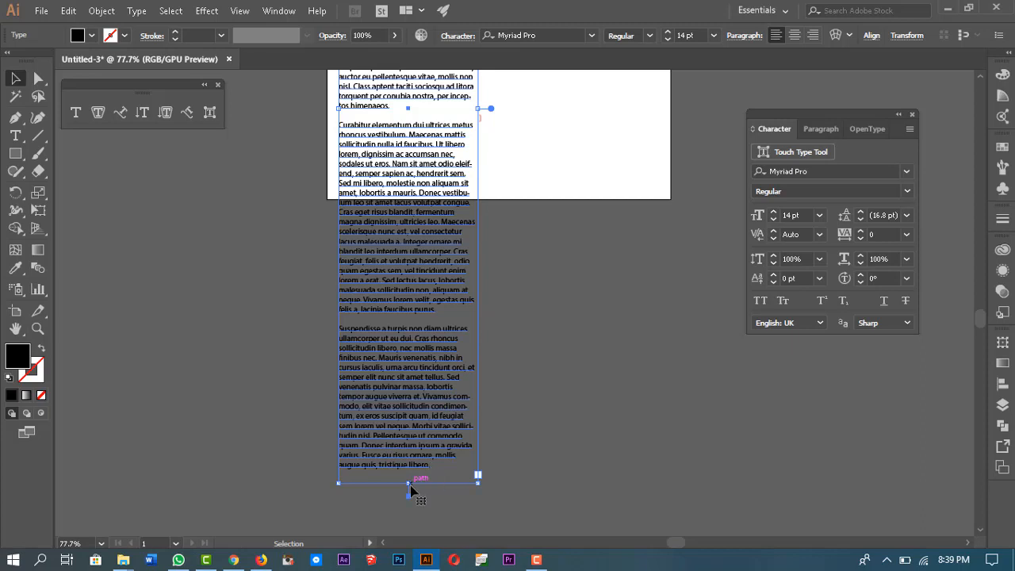
Shorten the narrow area-type frame by raising its lower edge back up into the artboard
{"action": "mouse_move", "coordinate": [408, 482]}
{"action": "left_mouse_down"}
{"action": "mouse_move", "coordinate": [408, 403]}
{"action": "mouse_move", "coordinate": [398, 405]}
{"action": "left_mouse_up"}
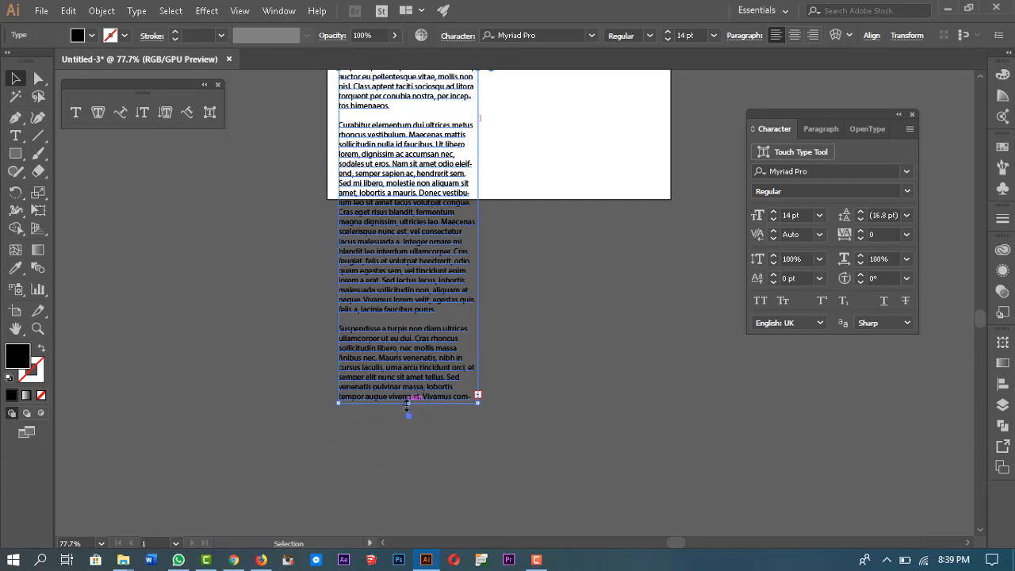
{"action": "left_click_drag", "start_coordinate": [408, 405], "coordinate": [408, 177]}
{"action": "scroll", "coordinate": [584, 391], "scroll_direction": "up", "scroll_amount": 5}
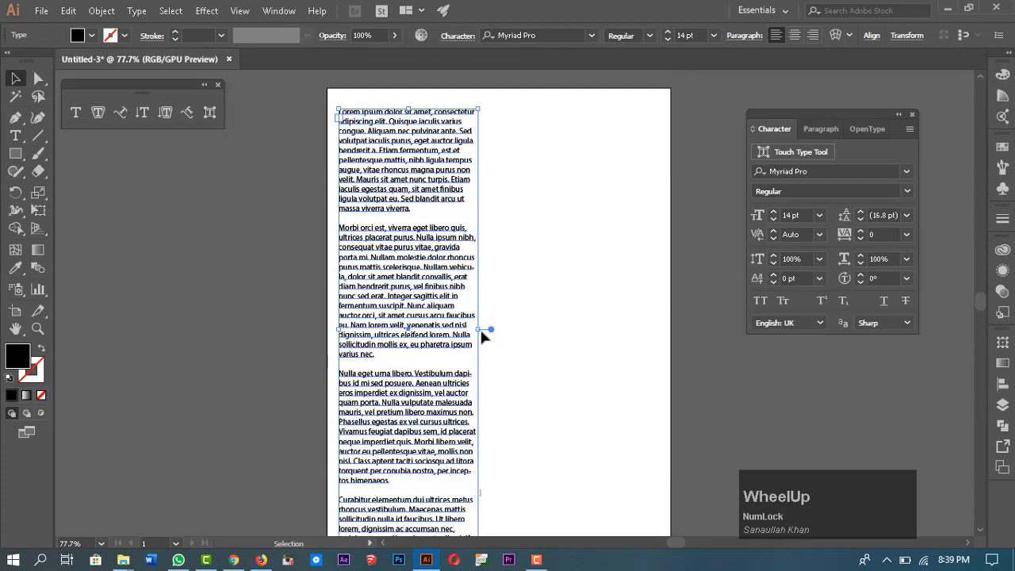
Alternate the area-type frame between nearly full width and a narrow column to reflow its paragraphs, and delete the frame
{"action": "left_click_drag", "start_coordinate": [478, 330], "coordinate": [644, 332]}
{"action": "scroll", "coordinate": [524, 436], "scroll_direction": "down", "scroll_amount": 1}
{"action": "scroll", "coordinate": [431, 424], "scroll_direction": "up", "scroll_amount": 2}
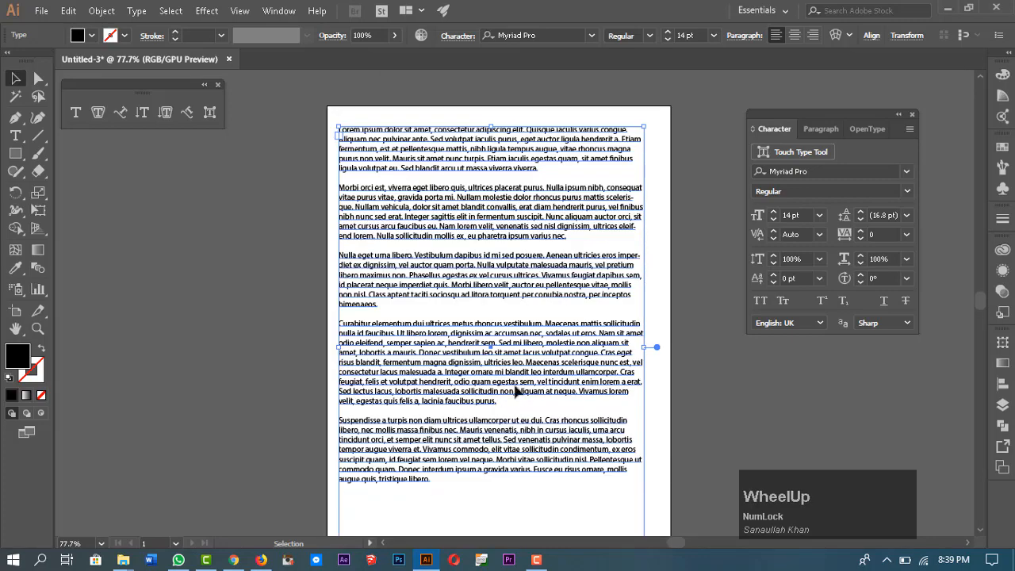
{"action": "left_click_drag", "start_coordinate": [654, 383], "coordinate": [492, 343]}
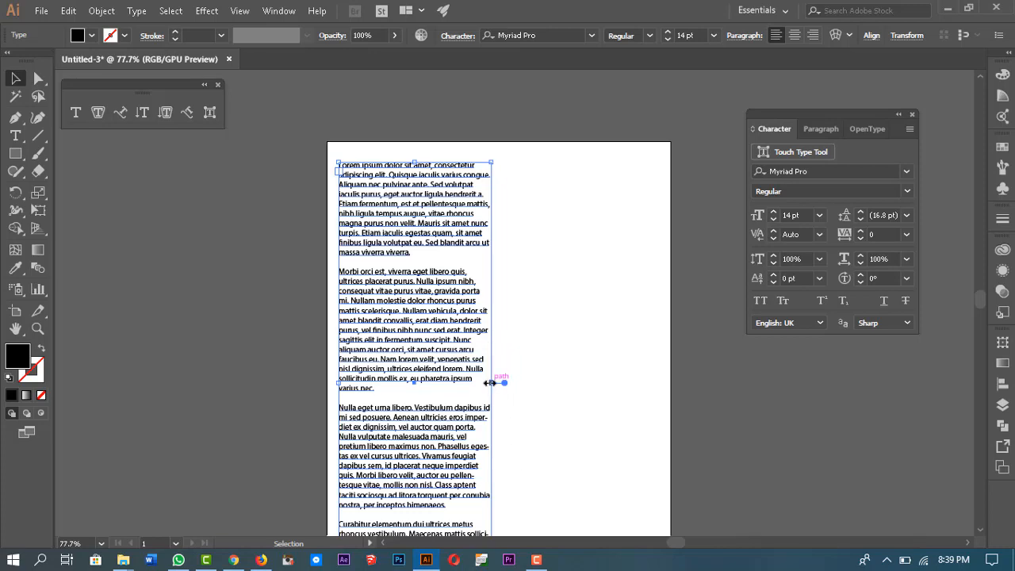
{"action": "left_click_drag", "start_coordinate": [491, 383], "coordinate": [643, 395]}
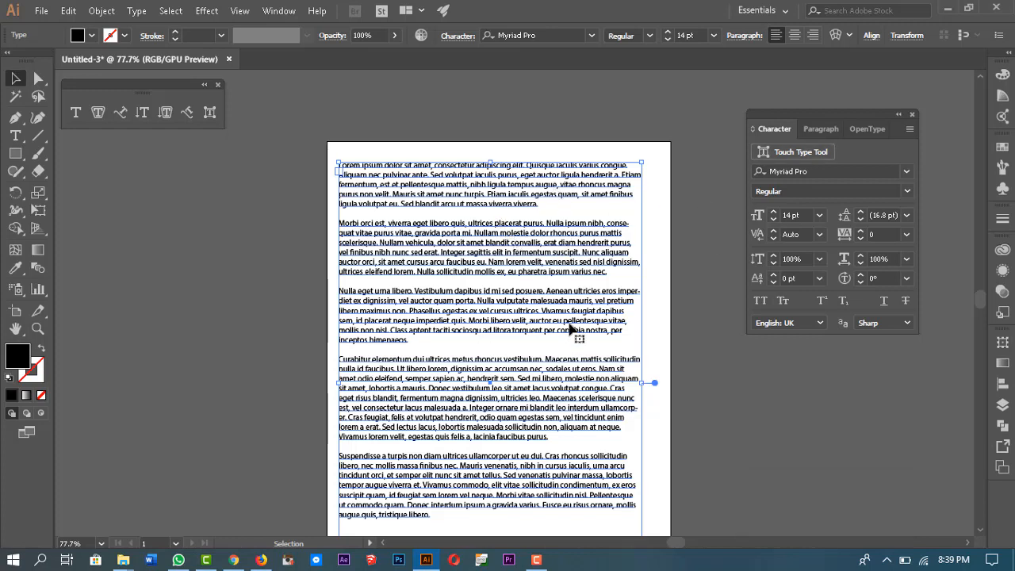
{"action": "key", "text": "Delete"}
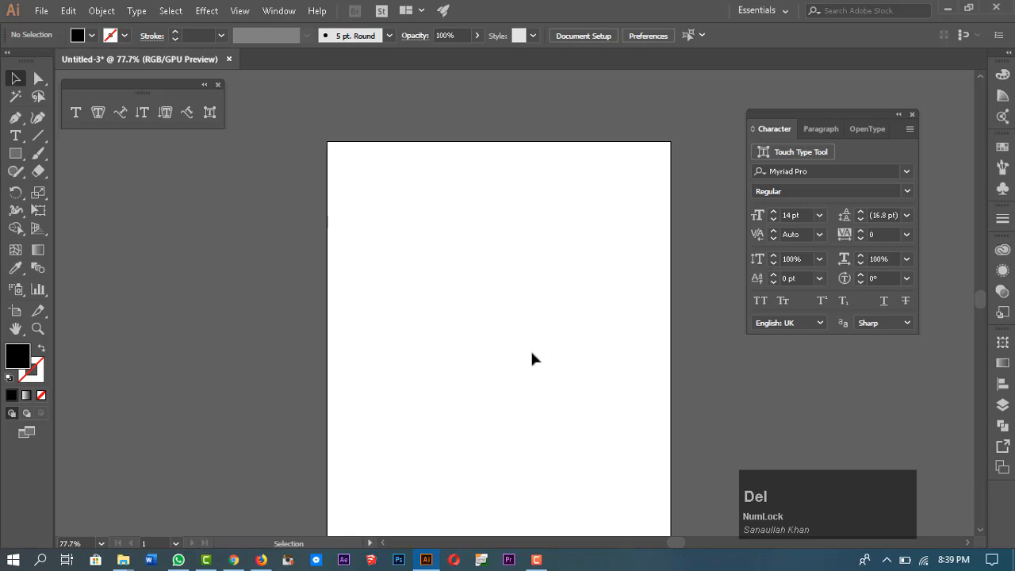
Draw a new area-type frame inside the artboard, paste the Lorem Ipsum paragraphs into it, and extend its left edge toward the artboard's edge
{"action": "left_click", "coordinate": [75, 112]}
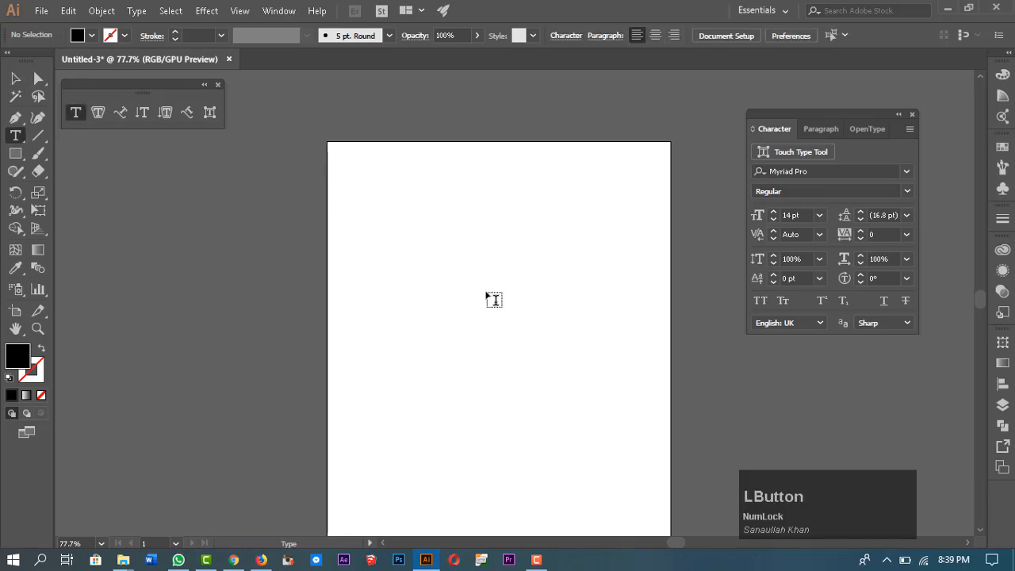
{"action": "mouse_move", "coordinate": [361, 172]}
{"action": "left_mouse_down"}
{"action": "mouse_move", "coordinate": [628, 408]}
{"action": "mouse_move", "coordinate": [653, 480]}
{"action": "left_mouse_up"}
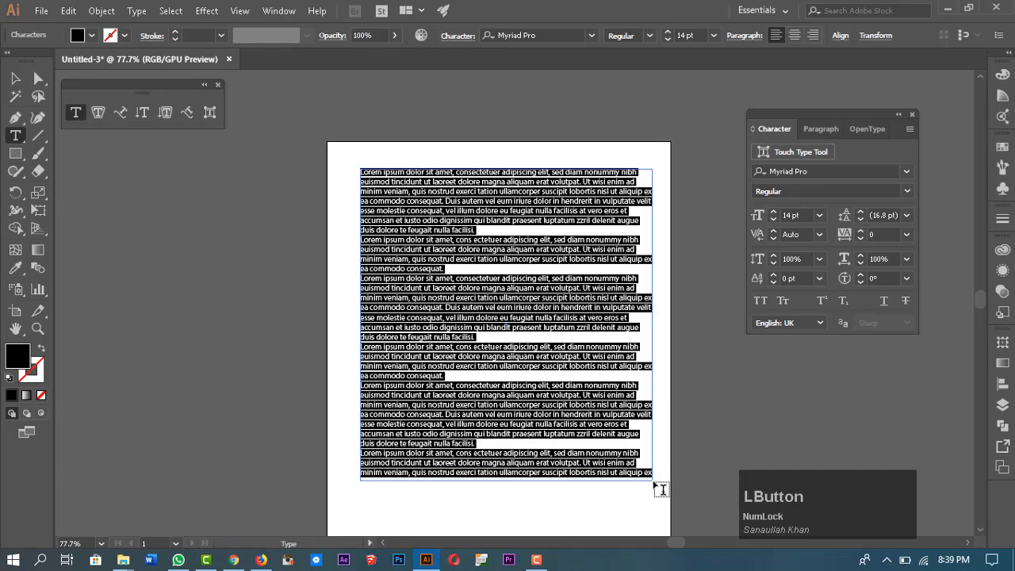
{"action": "key", "text": "ctrl+v"}
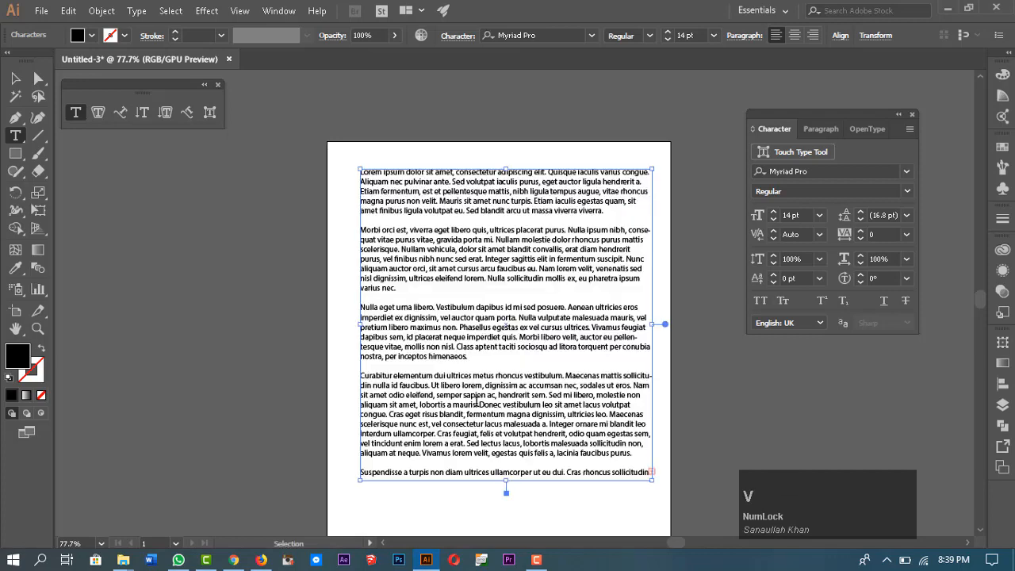
{"action": "key", "text": "Escape"}
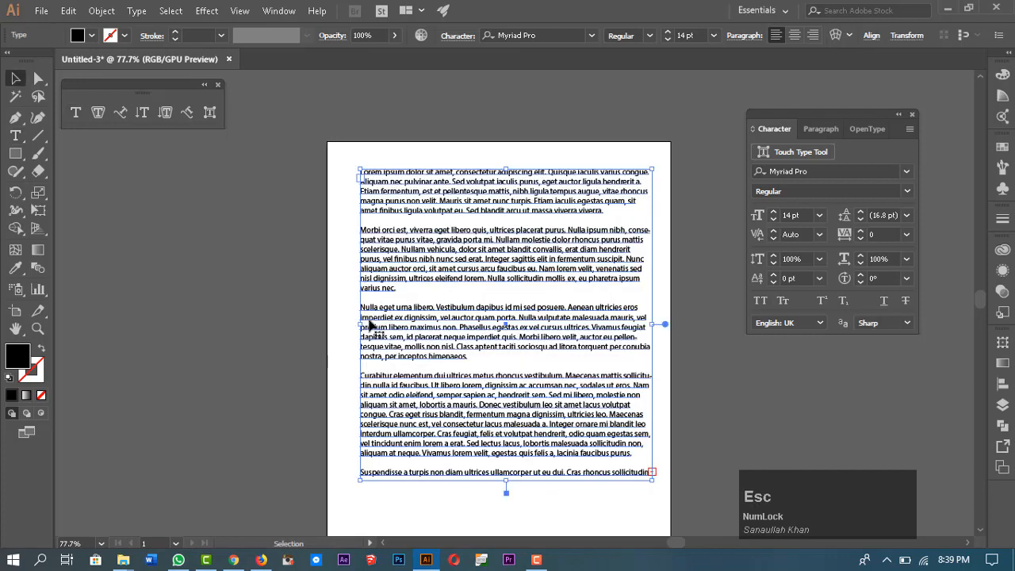
{"action": "left_click_drag", "start_coordinate": [361, 326], "coordinate": [342, 331]}
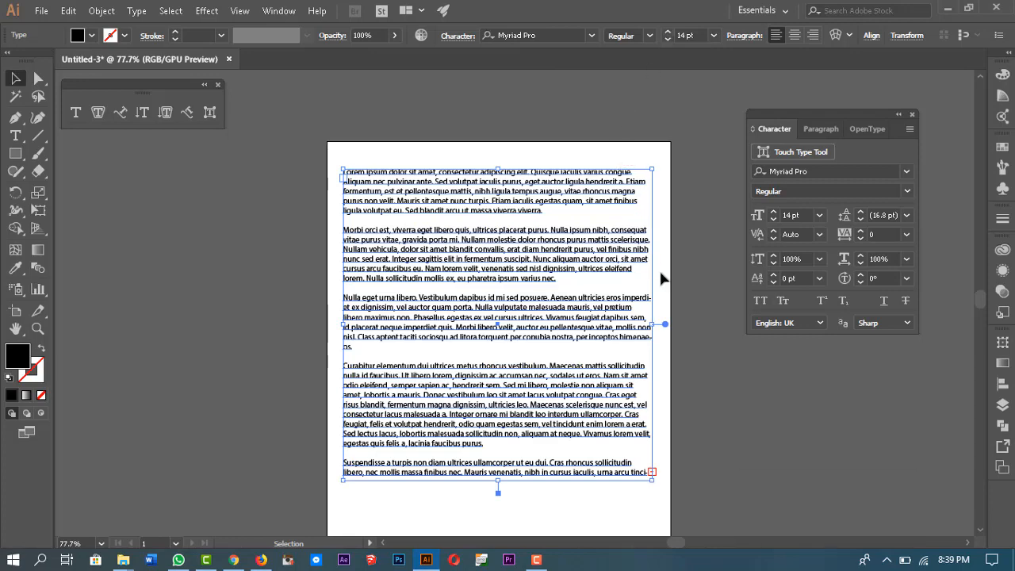
Extend the area-type frame's lower edge down the artboard until all the overset paragraphs fit, undoing any stray move of the frame
{"action": "left_click", "coordinate": [691, 312]}
{"action": "key", "text": "space"}
{"action": "left_click_drag", "start_coordinate": [711, 417], "coordinate": [681, 264]}
{"action": "left_click", "coordinate": [498, 317]}
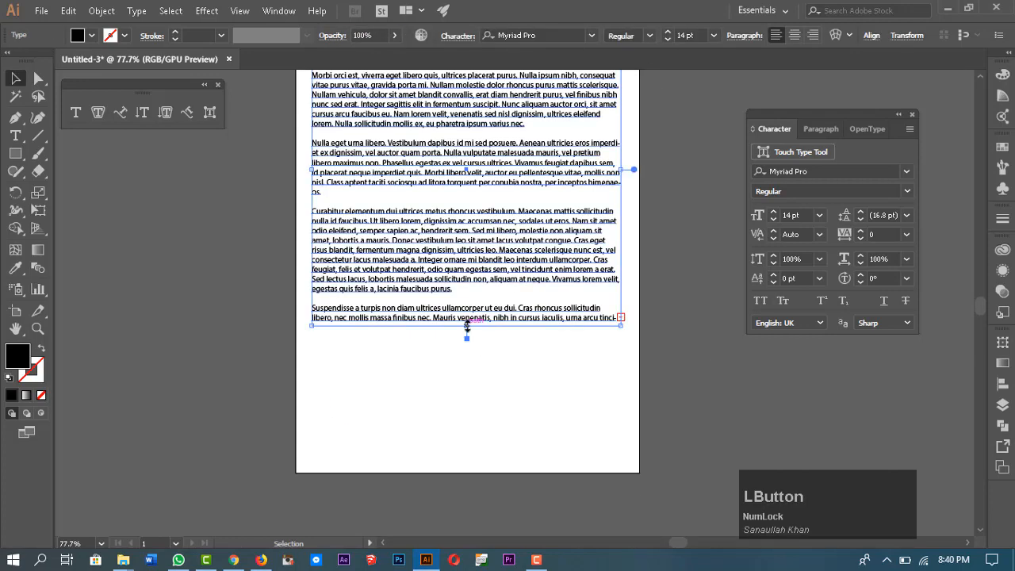
{"action": "left_click_drag", "start_coordinate": [466, 335], "coordinate": [475, 377]}
{"action": "key", "text": "space"}
{"action": "left_click_drag", "start_coordinate": [490, 195], "coordinate": [529, 247]}
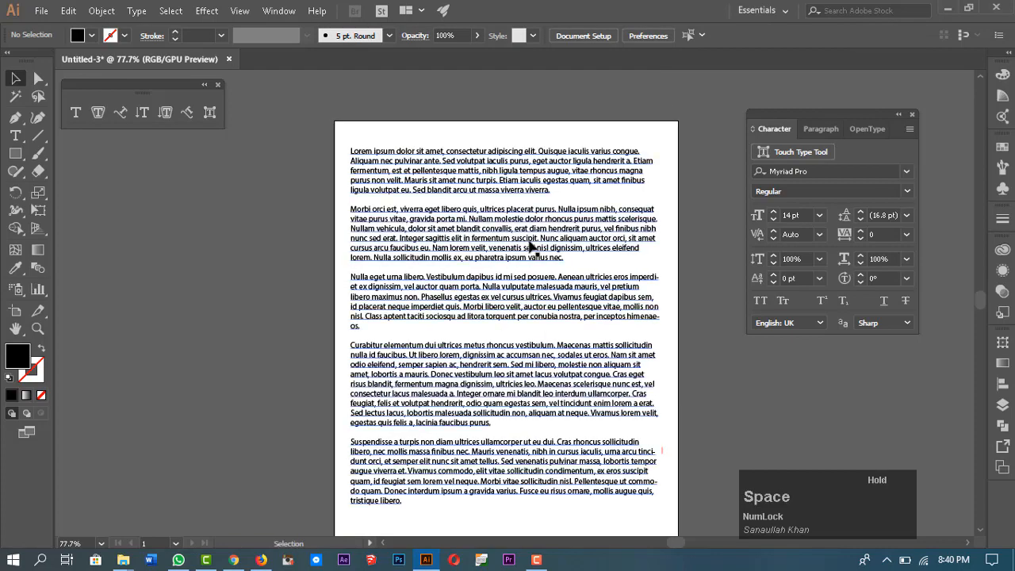
{"action": "left_click_drag", "start_coordinate": [657, 318], "coordinate": [615, 298]}
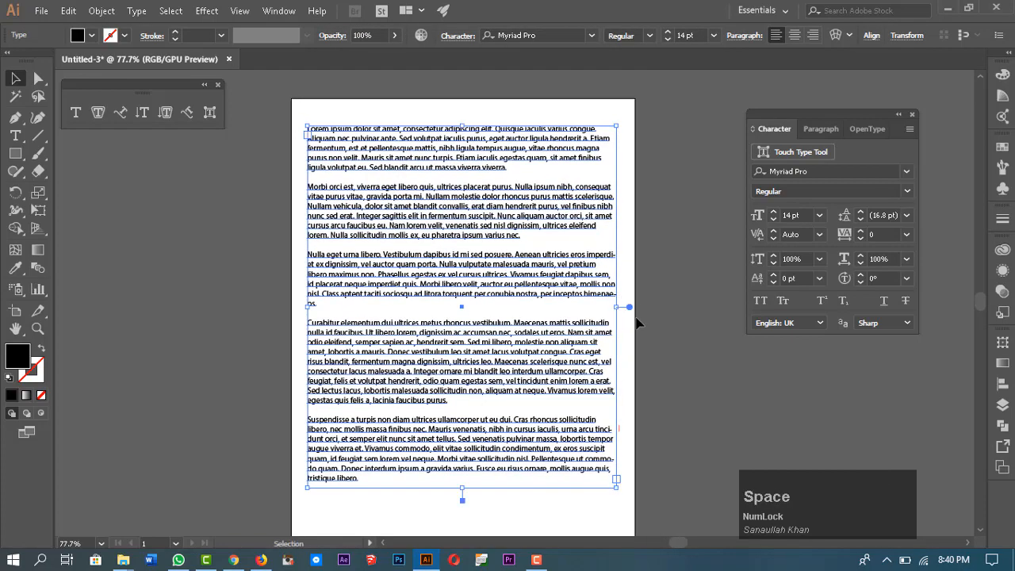
{"action": "left_click_drag", "start_coordinate": [336, 316], "coordinate": [349, 352]}
{"action": "key", "text": "ctrl+z"}
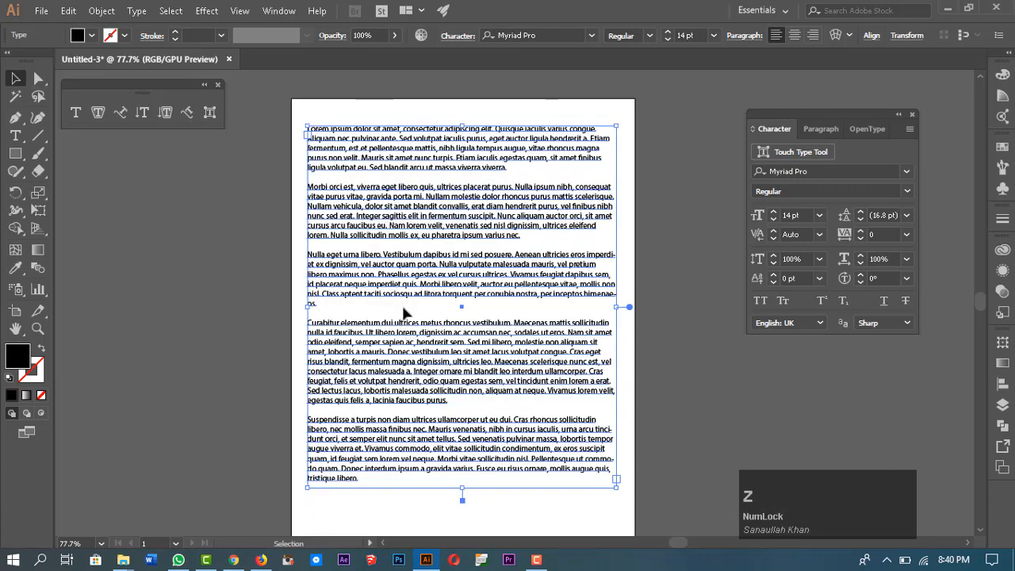
Preview centre and right alignment on the whole text frame, and return the paragraphs to left alignment
{"action": "left_click", "coordinate": [792, 38]}
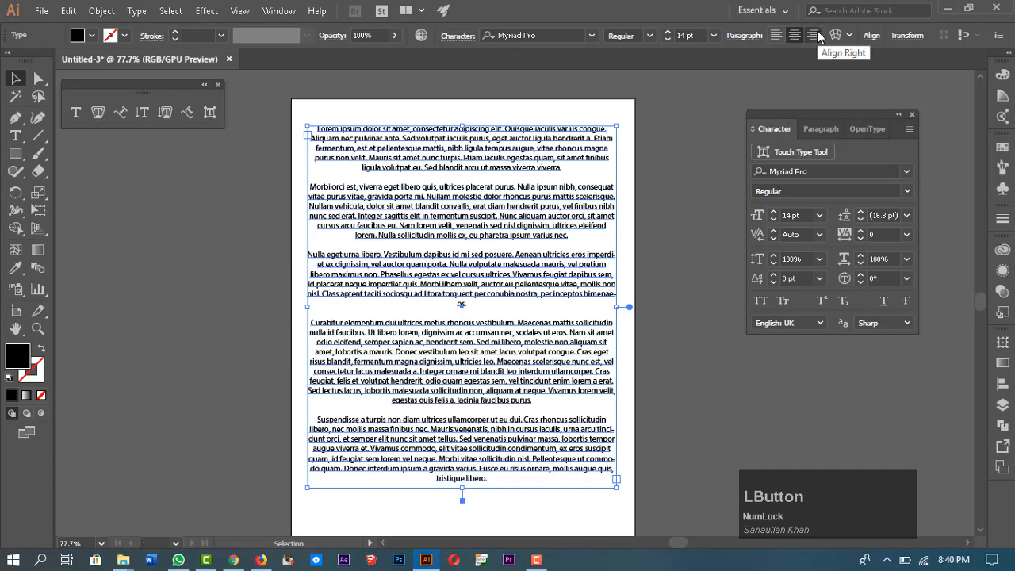
{"action": "left_click", "coordinate": [814, 37]}
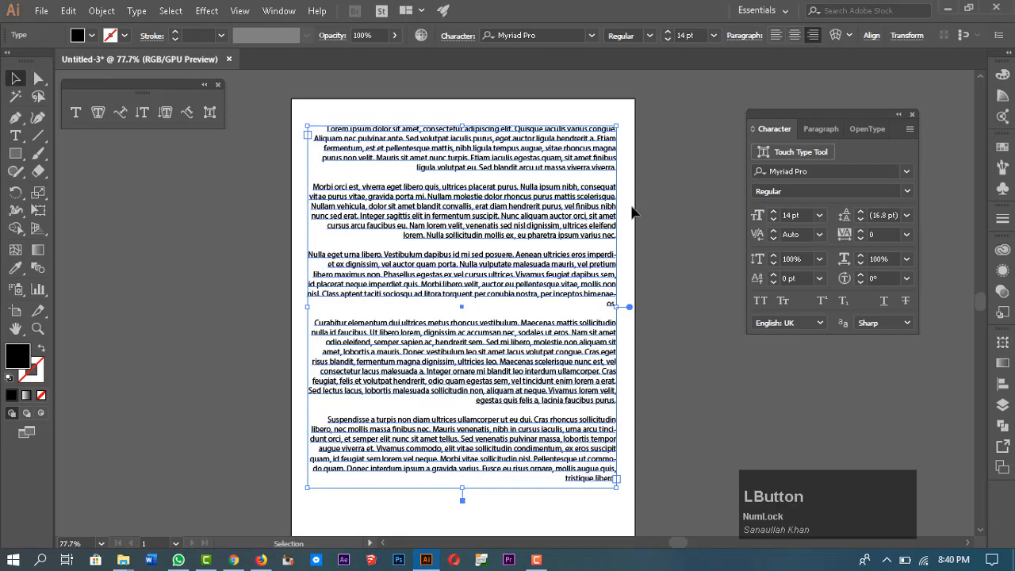
{"action": "left_click", "coordinate": [794, 37]}
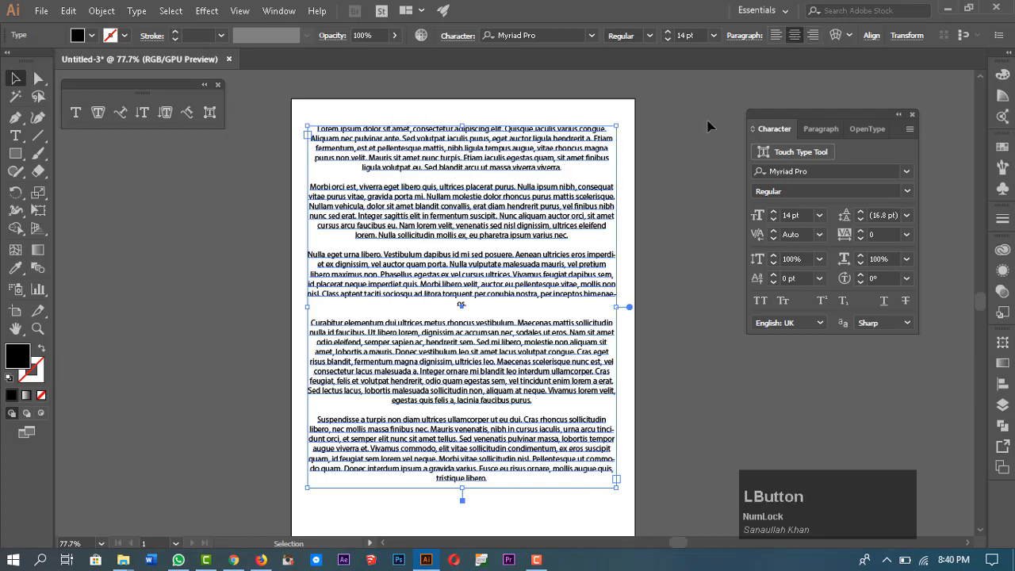
{"action": "left_click", "coordinate": [776, 37]}
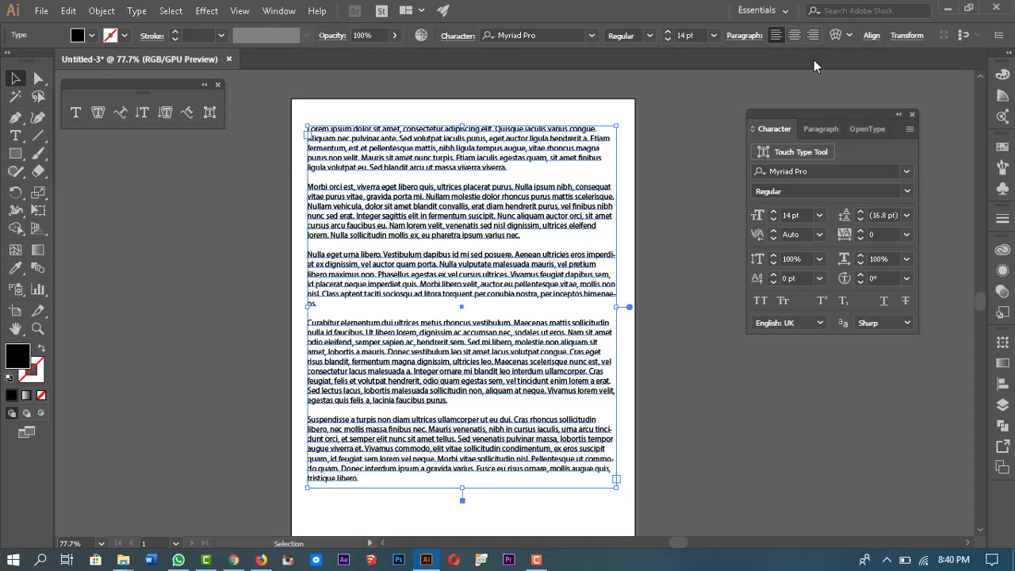
Bring up the full Paragraph settings beside the artboard and look up where they are listed among the type windows
{"action": "left_click", "coordinate": [738, 35]}
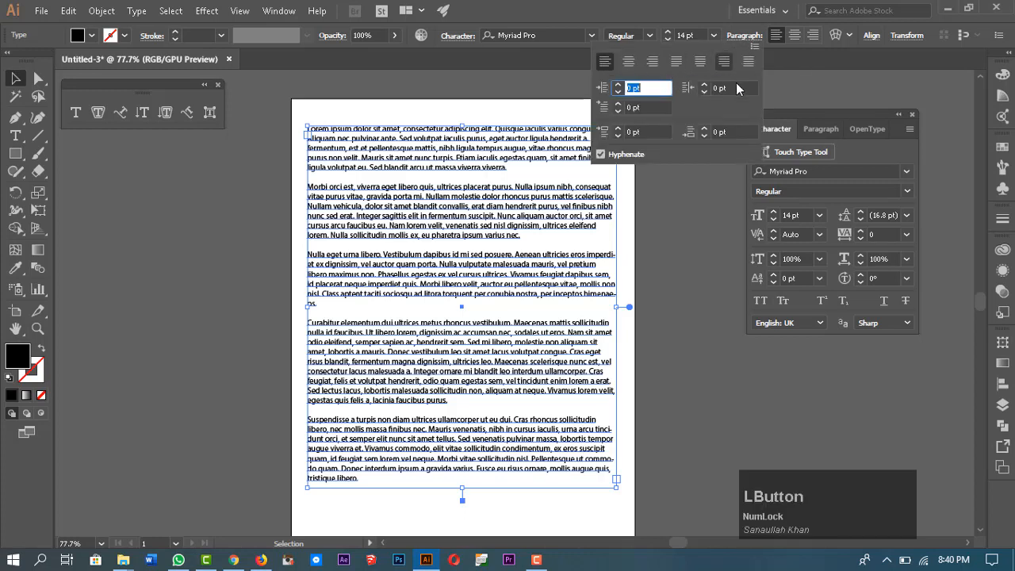
{"action": "left_click", "coordinate": [818, 131]}
{"action": "left_click", "coordinate": [818, 131]}
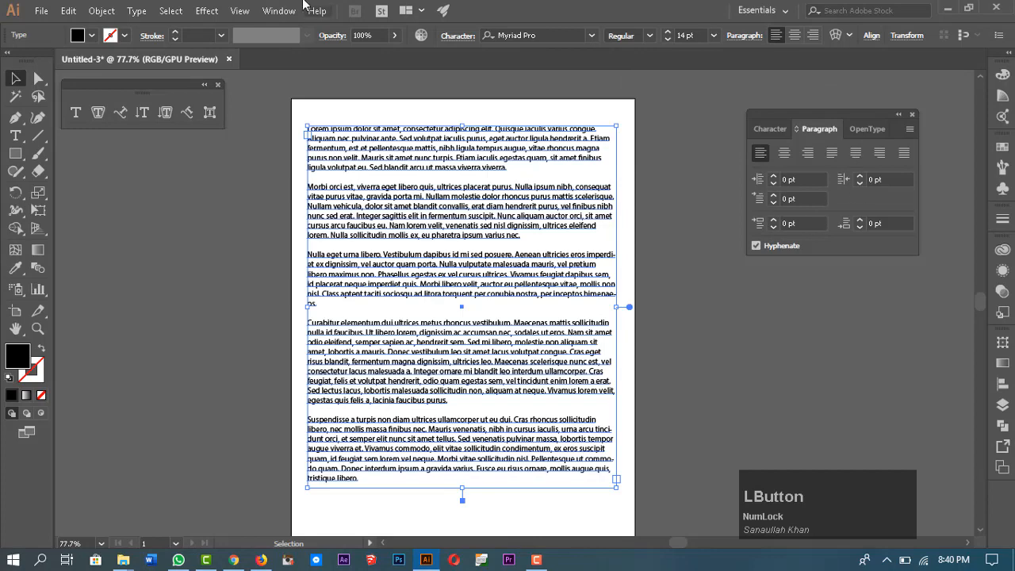
{"action": "left_click", "coordinate": [252, 10]}
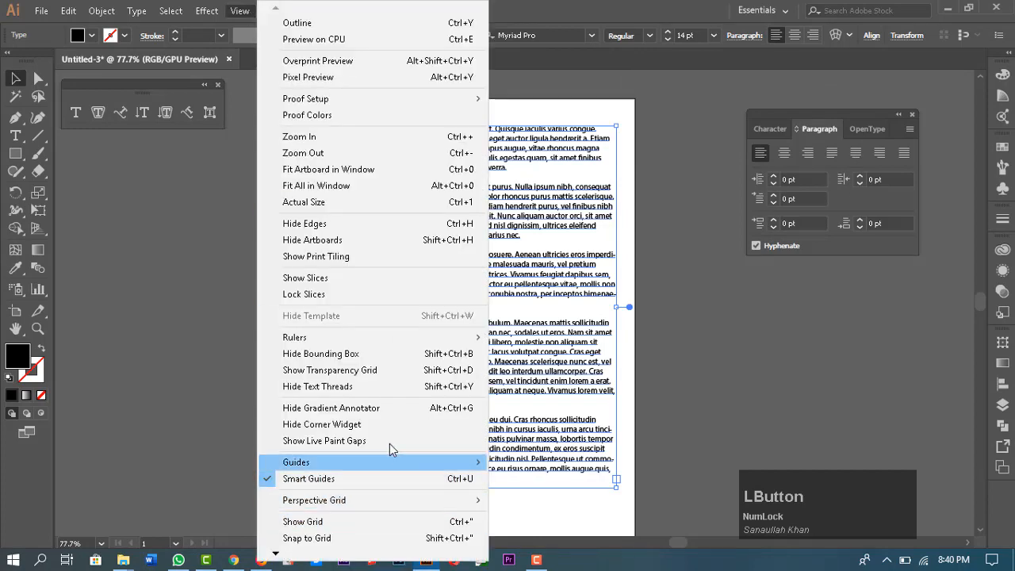
{"action": "left_click", "coordinate": [237, 11]}
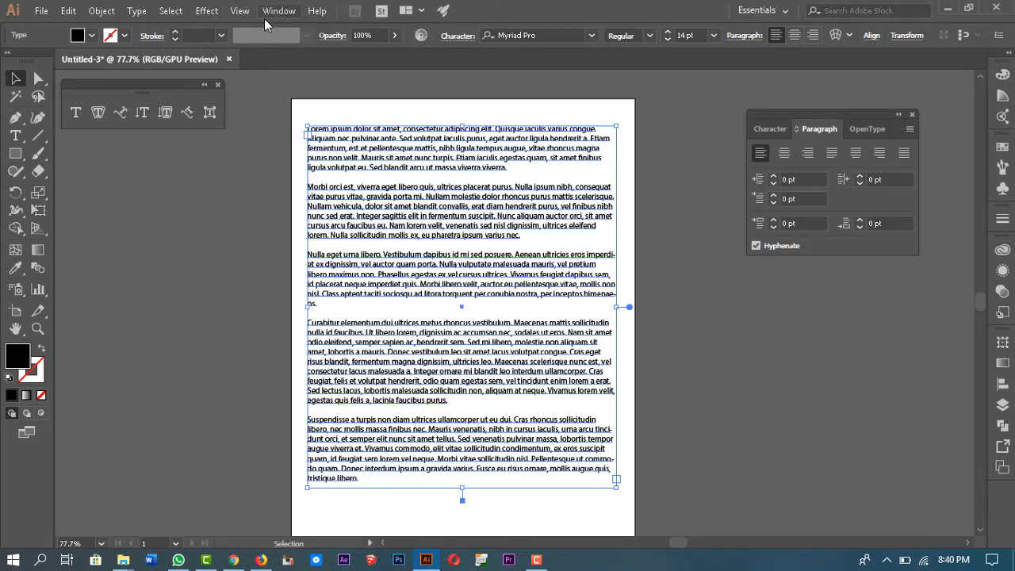
{"action": "left_click", "coordinate": [273, 11]}
{"action": "mouse_move", "coordinate": [502, 417]}
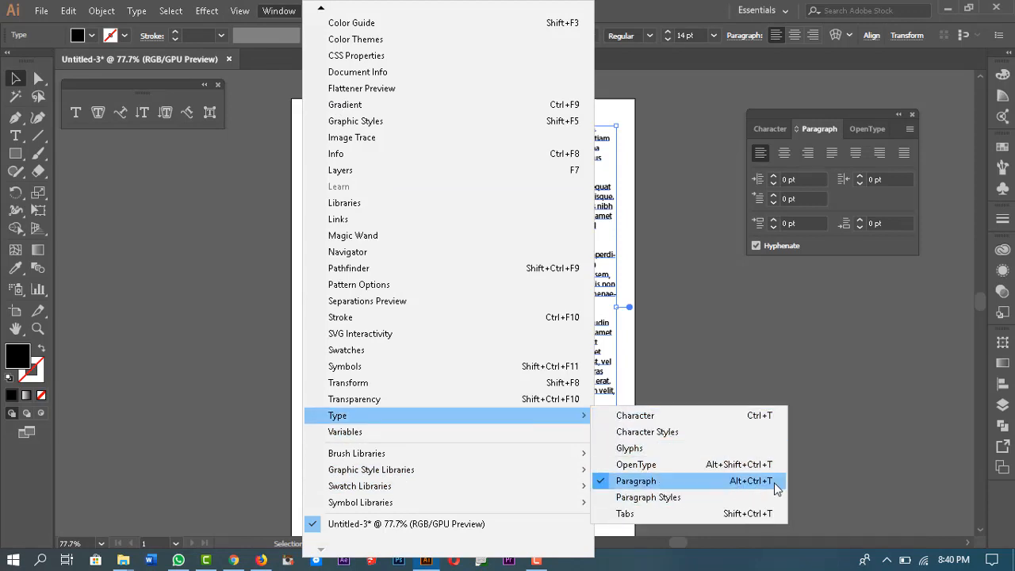
{"action": "left_click", "coordinate": [815, 128]}
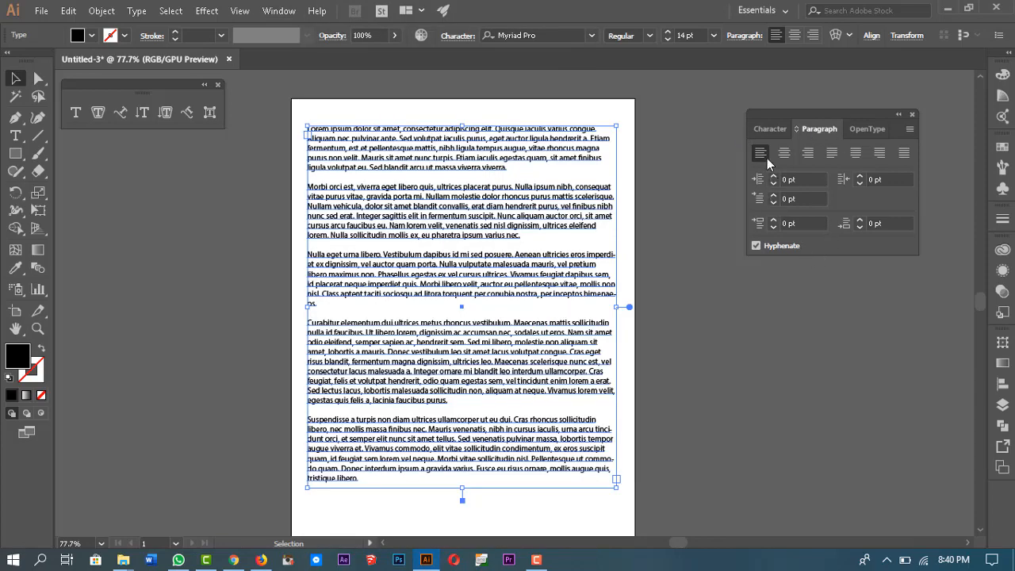
Try centre and right alignment on the paragraphs, followed by Justify with last line aligned left, and inspect the justified text
{"action": "left_click", "coordinate": [785, 153]}
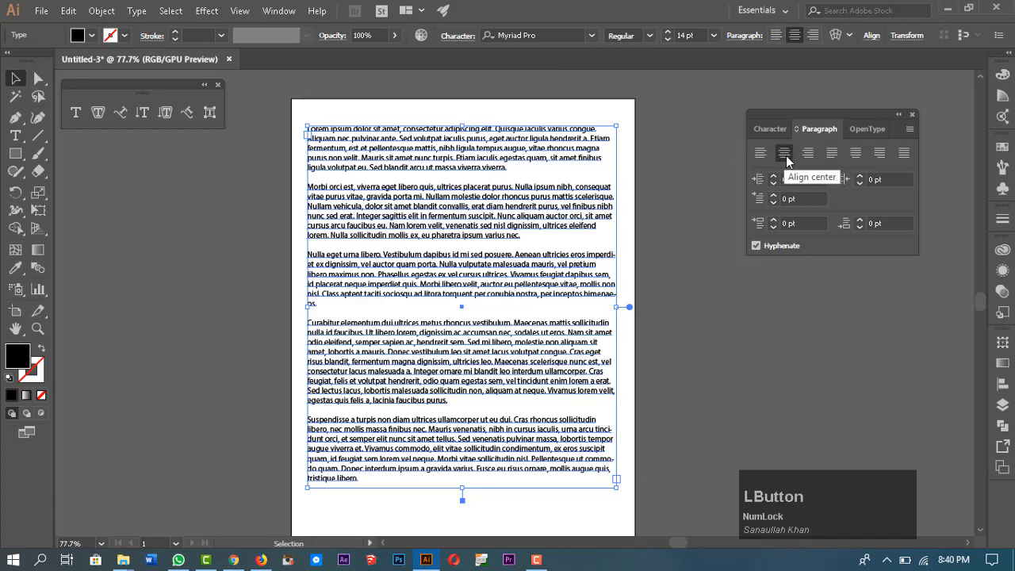
{"action": "left_click", "coordinate": [807, 159]}
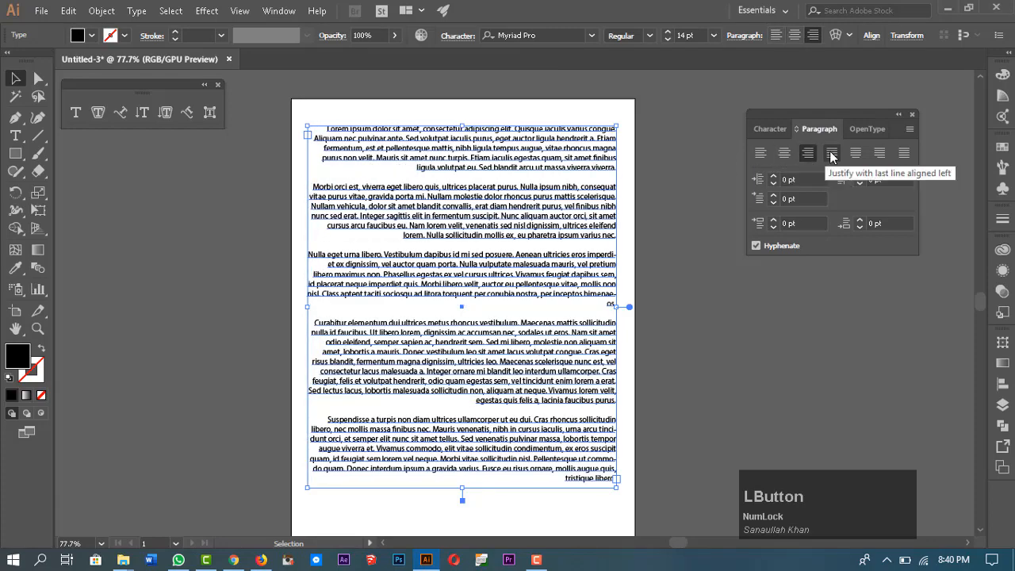
{"action": "left_click", "coordinate": [831, 159]}
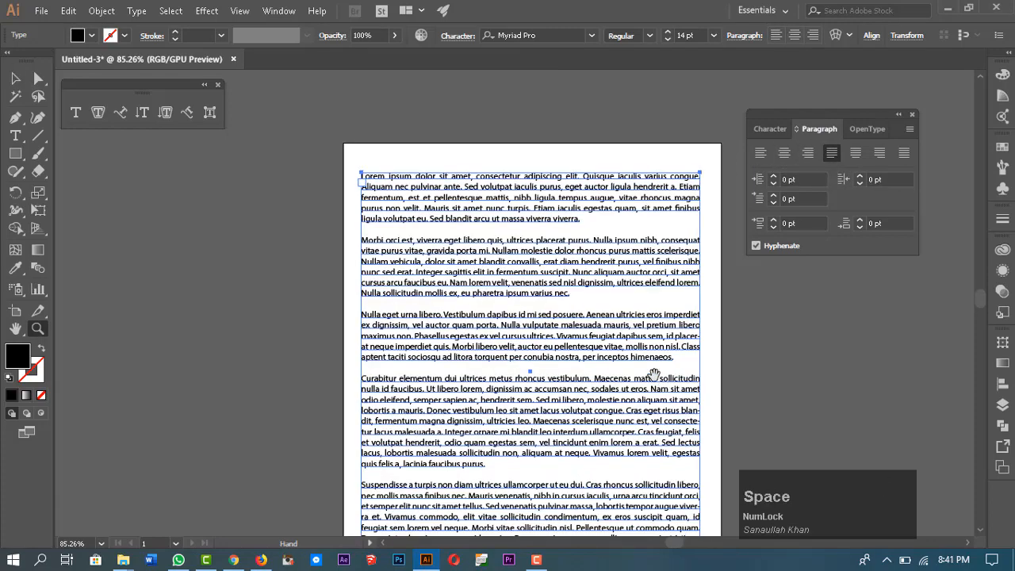
{"action": "left_click_drag", "start_coordinate": [654, 374], "coordinate": [628, 344]}
{"action": "key", "text": "v"}
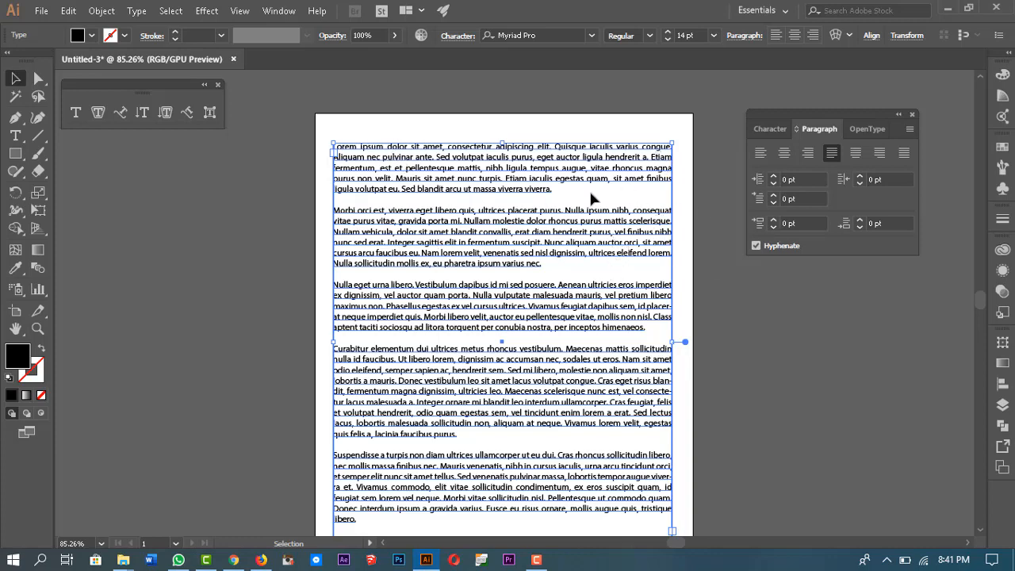
{"action": "scroll", "coordinate": [594, 245], "scroll_direction": "down", "scroll_amount": 2}
{"action": "scroll", "coordinate": [610, 261], "scroll_direction": "up", "scroll_amount": 2}
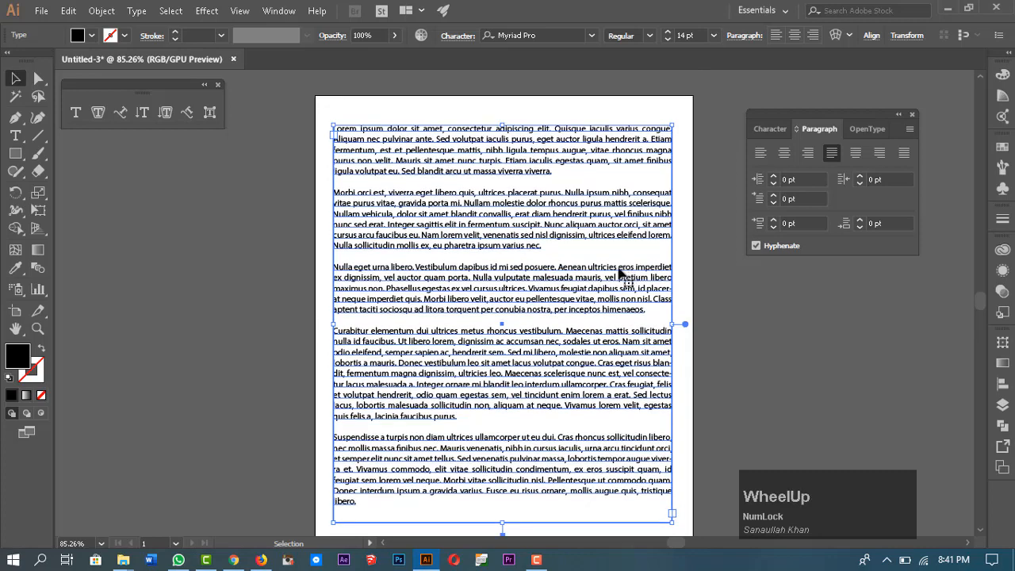
Justify the paragraphs with the last line centred, inspect the text, and switch to Justify with last line aligned right
{"action": "left_click", "coordinate": [857, 154]}
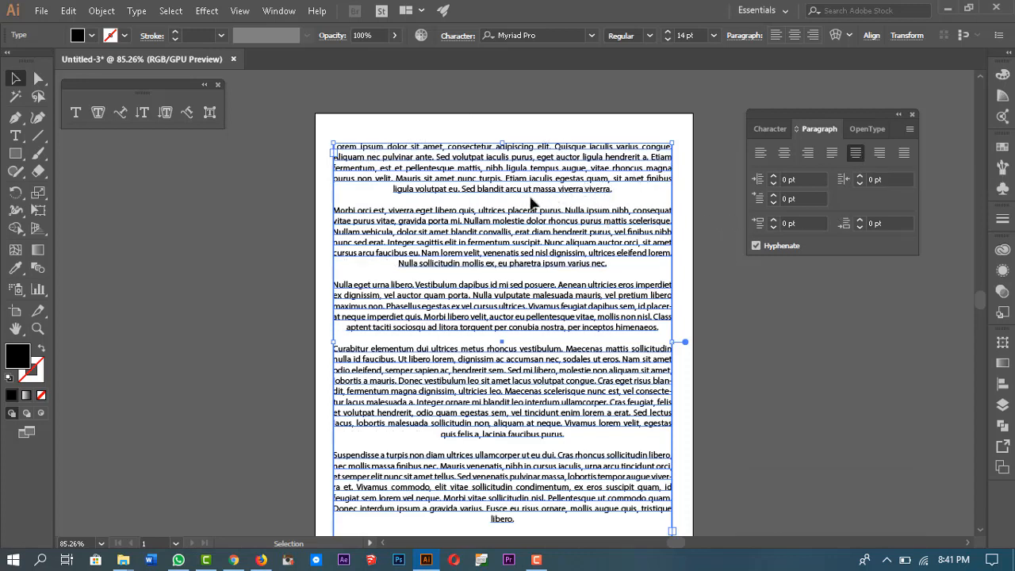
{"action": "scroll", "coordinate": [516, 194], "scroll_direction": "down", "scroll_amount": 1}
{"action": "scroll", "coordinate": [511, 192], "scroll_direction": "down", "scroll_amount": 1}
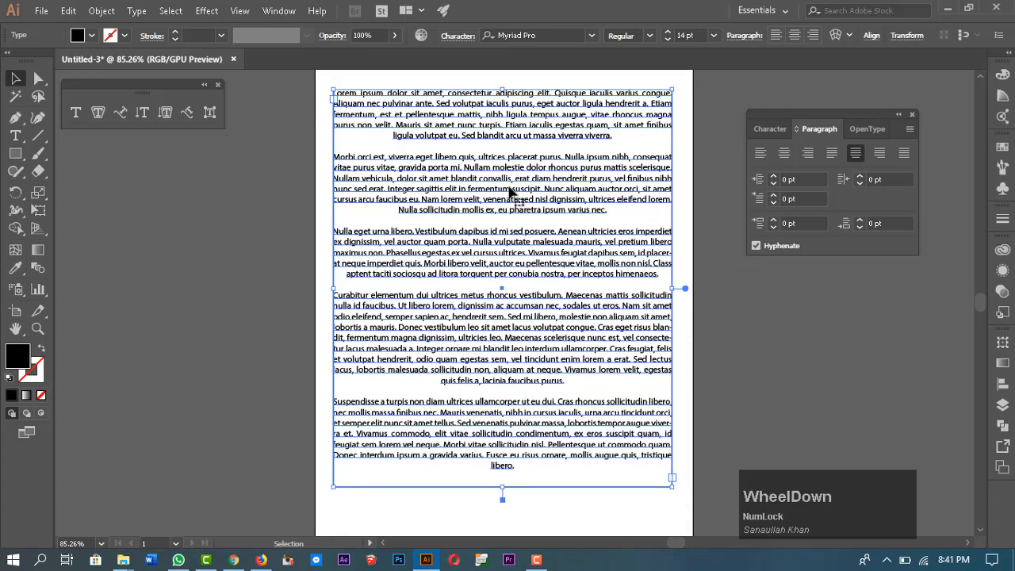
{"action": "scroll", "coordinate": [512, 193], "scroll_direction": "up", "scroll_amount": 1}
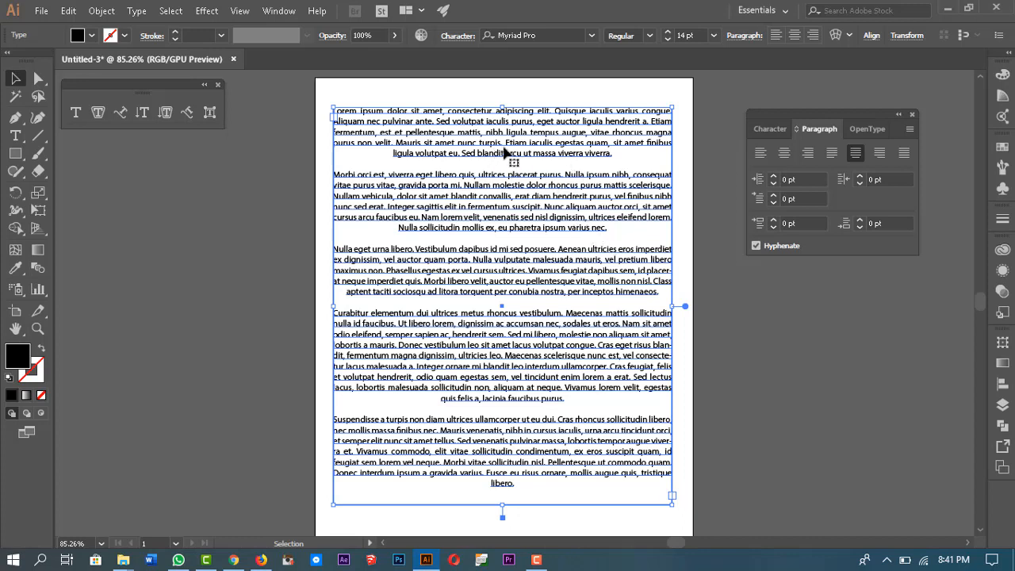
{"action": "left_click", "coordinate": [880, 157]}
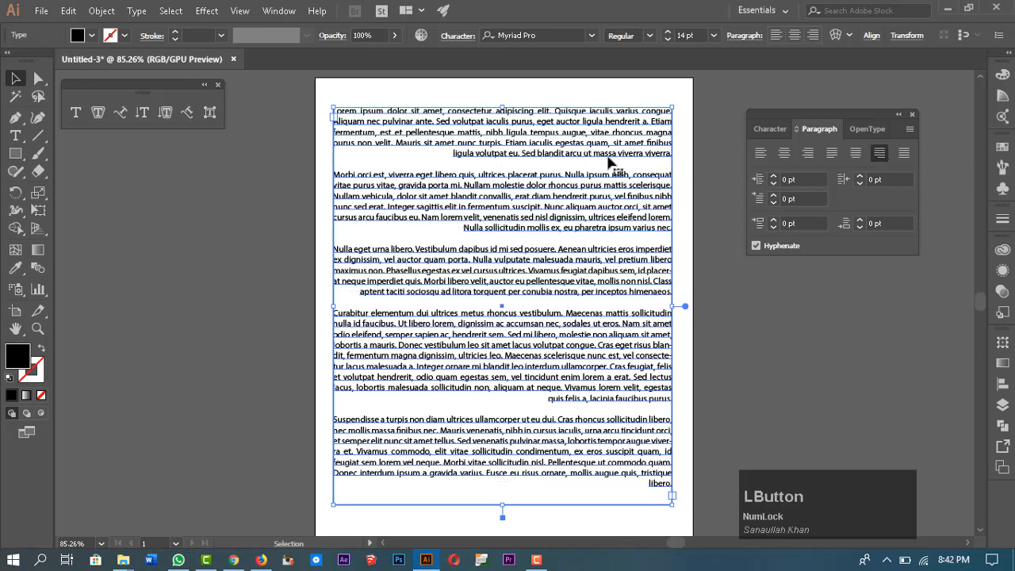
Cycle the paragraphs through all four justification modes, including Justify all lines, and settle on Justify with last line aligned left
{"action": "left_click", "coordinate": [832, 155]}
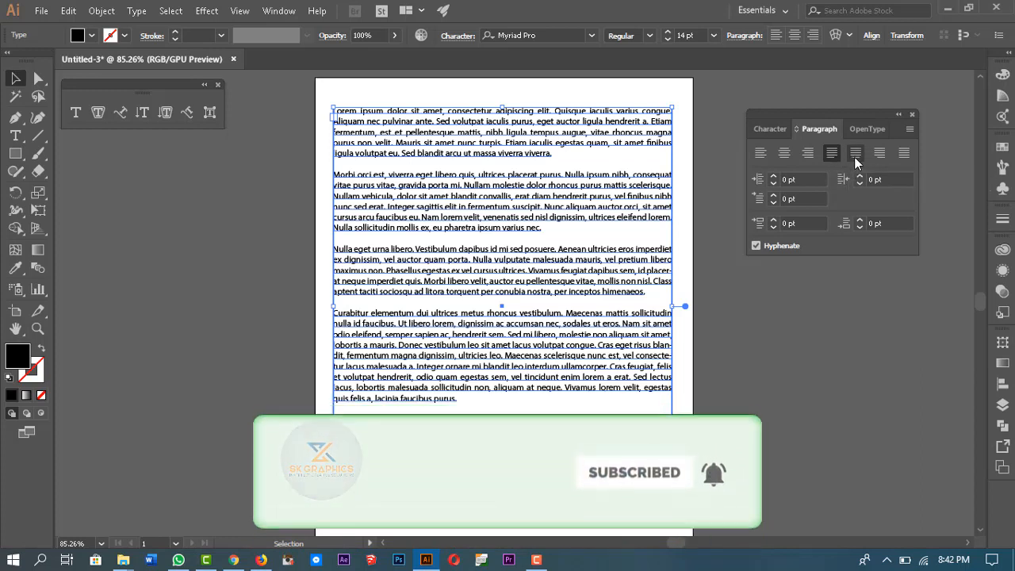
{"action": "left_click", "coordinate": [854, 157]}
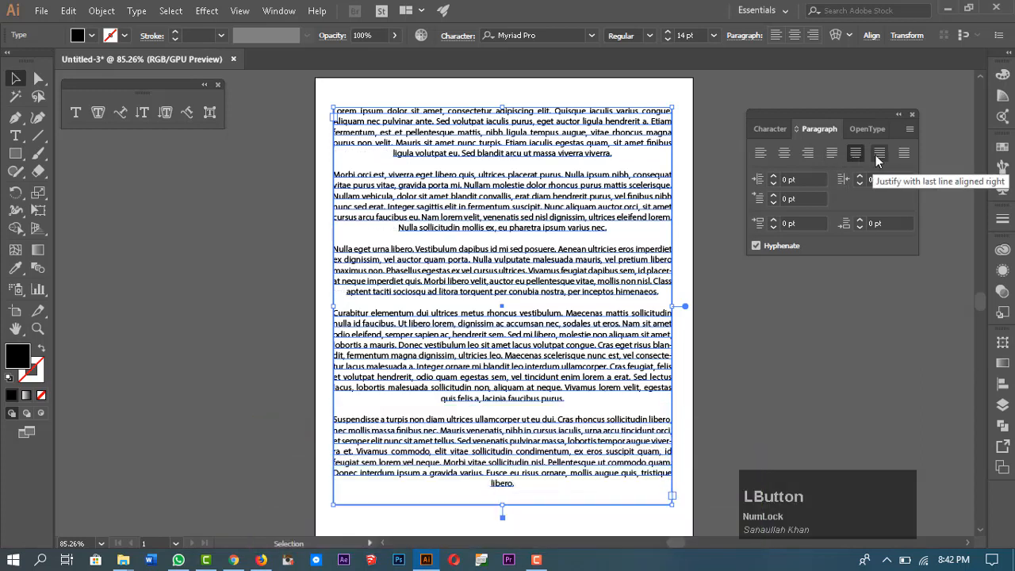
{"action": "left_click", "coordinate": [878, 156]}
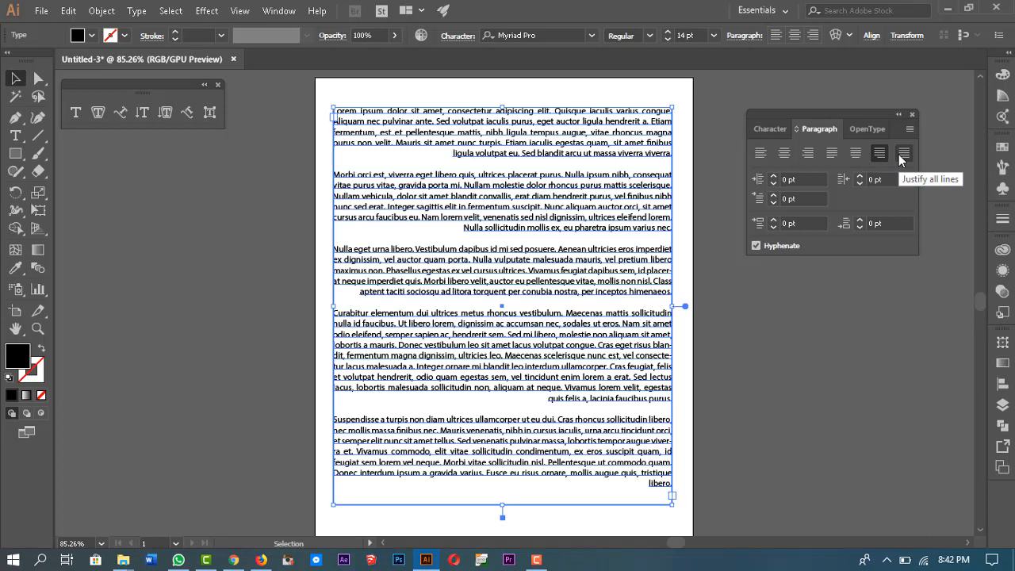
{"action": "left_click", "coordinate": [902, 155]}
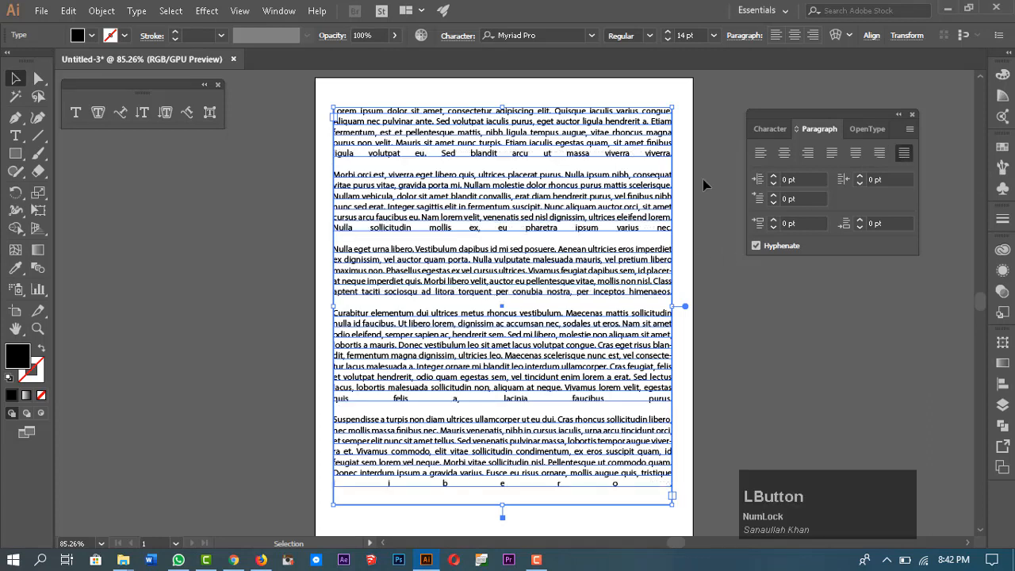
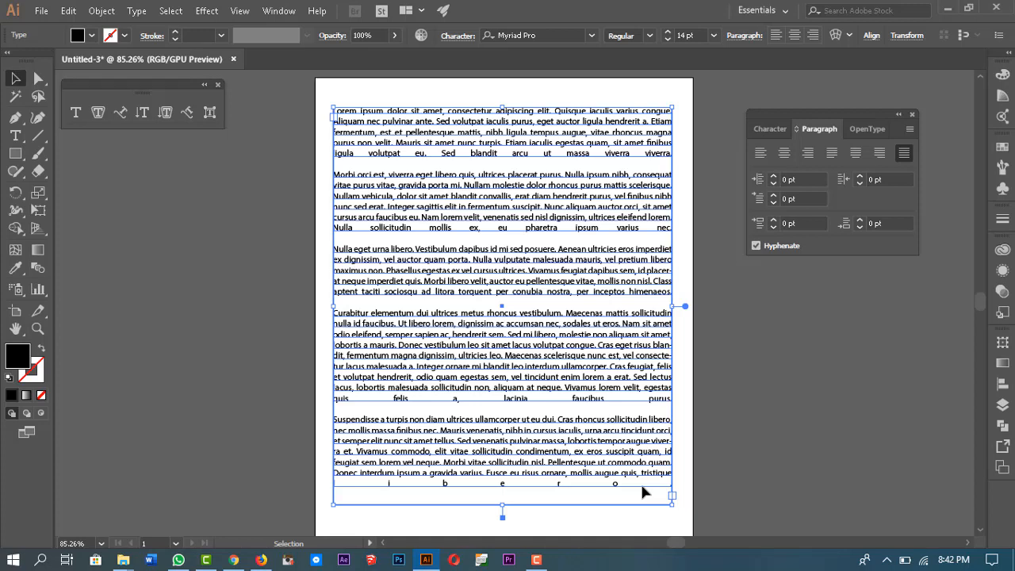
{"action": "left_click", "coordinate": [856, 154]}
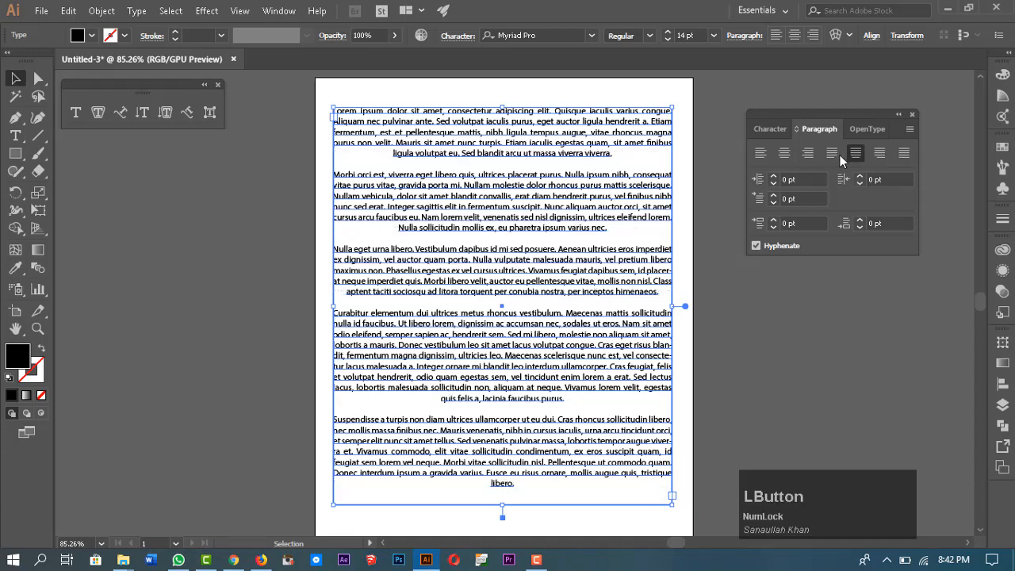
{"action": "left_click", "coordinate": [834, 156]}
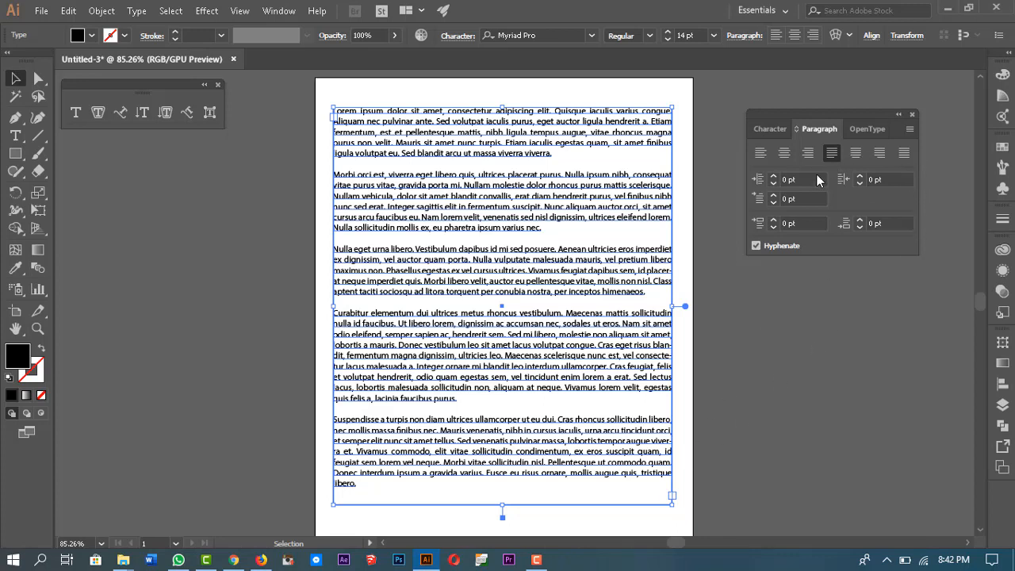
Increase the left indent of all the paragraphs in the frame to 32 pt
{"action": "left_click", "coordinate": [774, 179]}
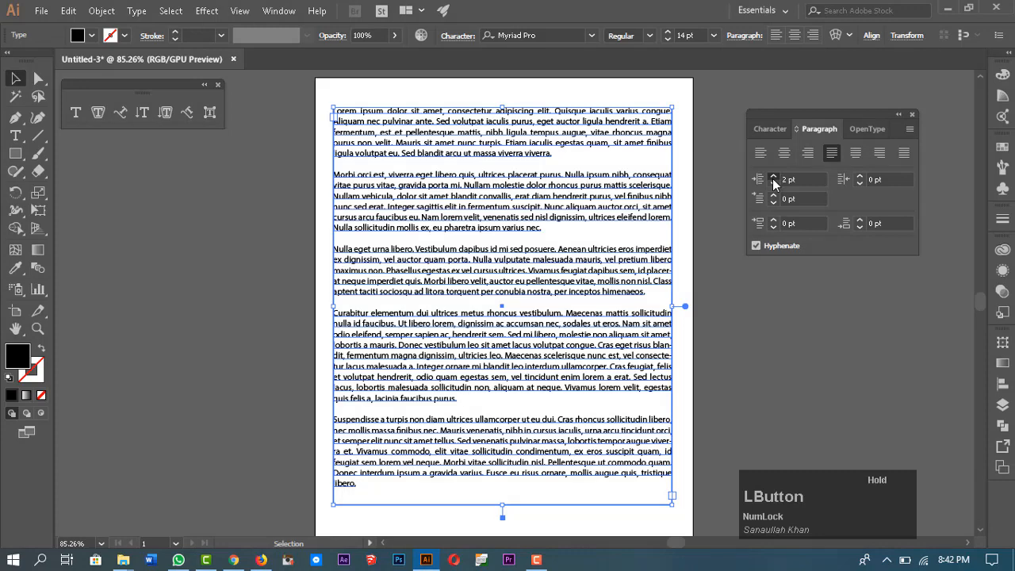
{"action": "left_click_drag", "start_coordinate": [774, 179], "coordinate": [775, 179]}
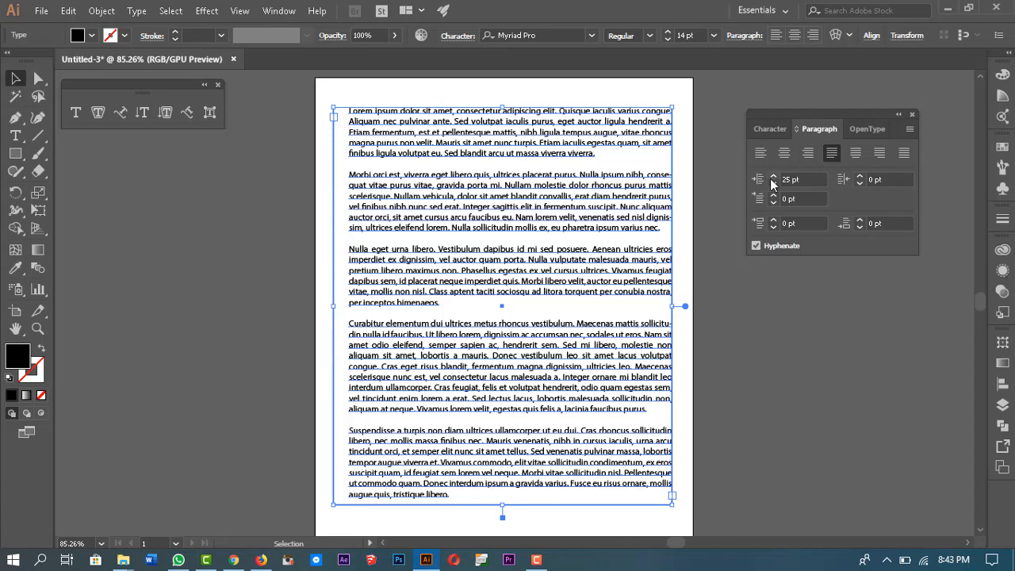
{"action": "left_click_drag", "start_coordinate": [773, 180], "coordinate": [775, 180]}
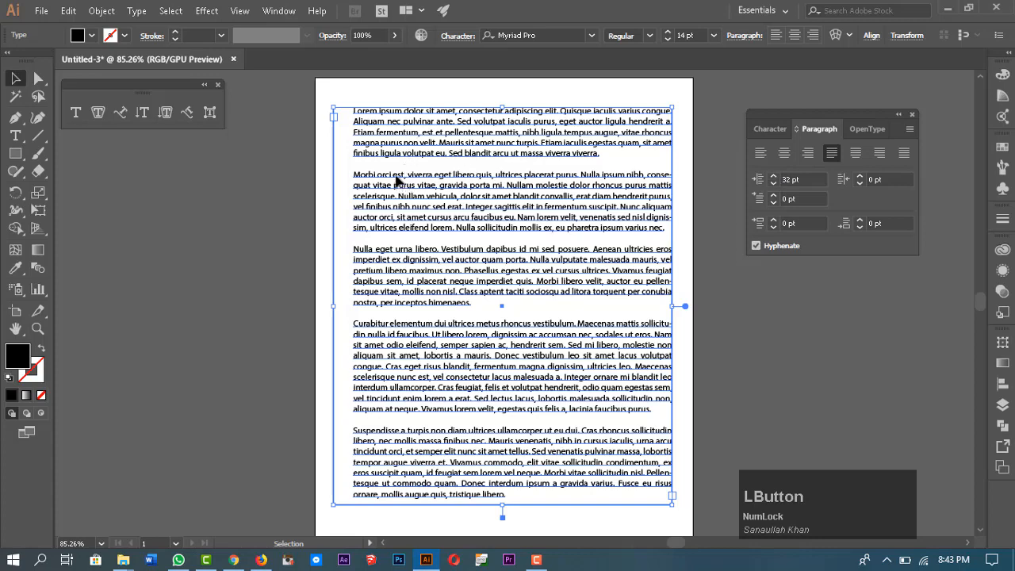
Place the text cursor in the second paragraph, "Morbi orci est", and raise only that paragraph's left indent to 64 pt
{"action": "double_click", "coordinate": [365, 174]}
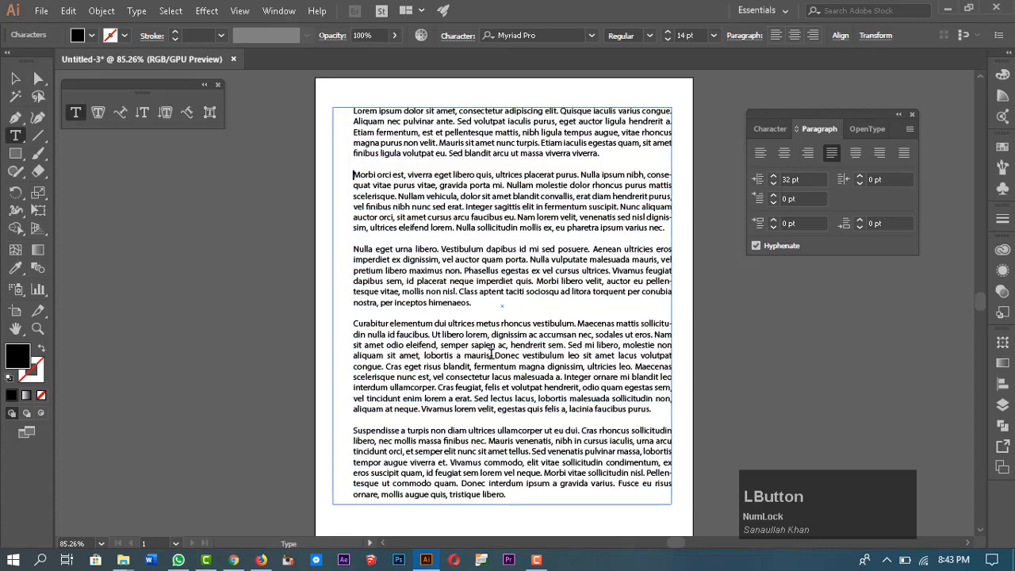
{"action": "left_click_drag", "start_coordinate": [775, 180], "coordinate": [775, 180]}
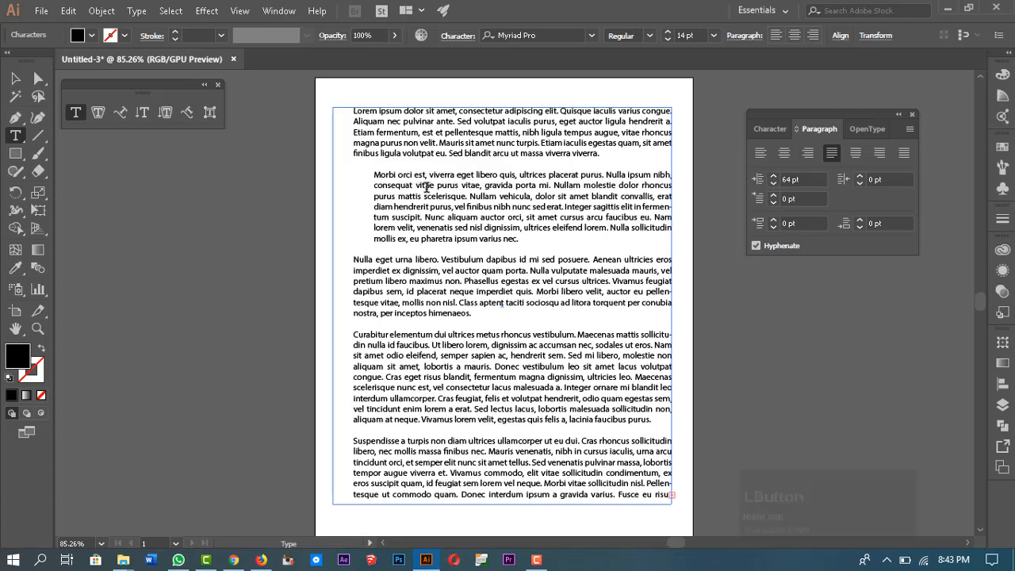
Return the left indent of the second paragraph, "Morbi orci est", to 0 pt
{"action": "left_click", "coordinate": [450, 266]}
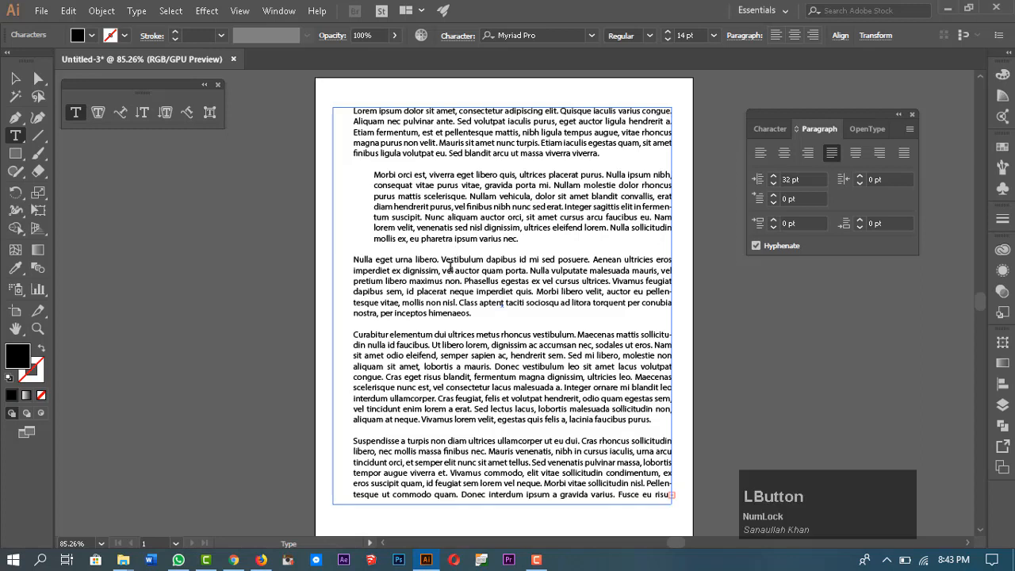
{"action": "key", "text": "ctrl+z"}
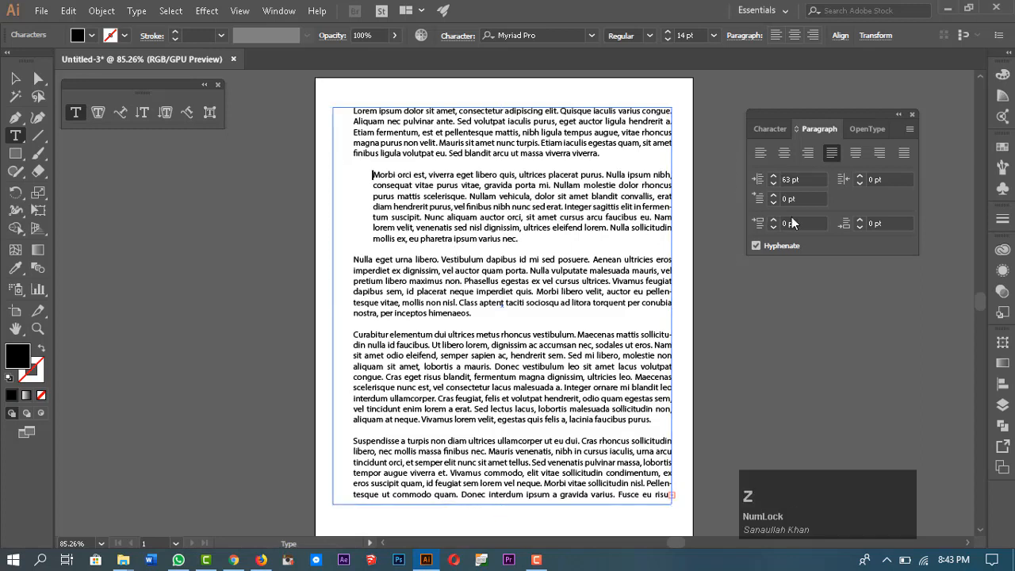
{"action": "left_click_drag", "start_coordinate": [804, 179], "coordinate": [680, 154]}
{"action": "type", "text": "0"}
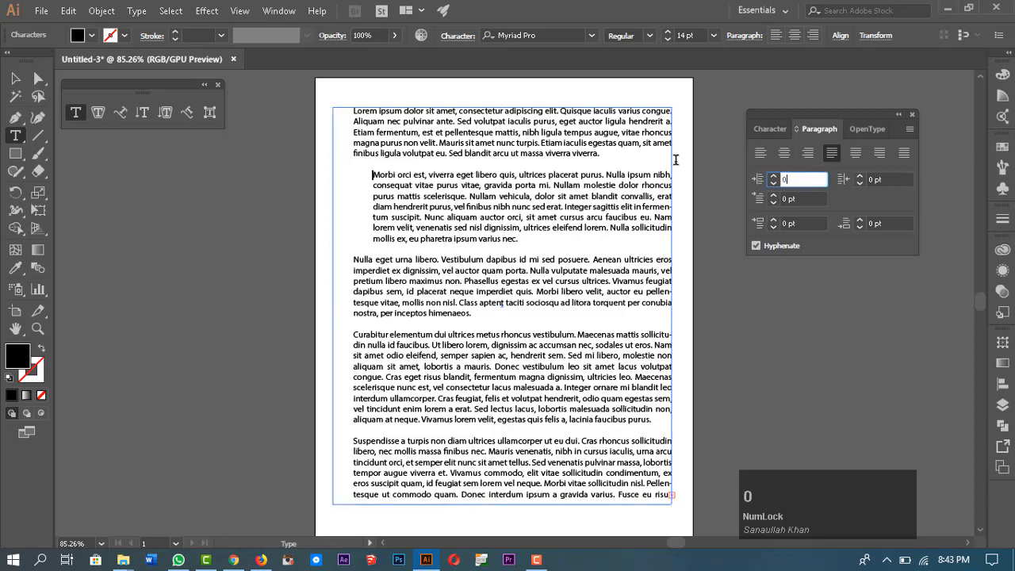
{"action": "key", "text": "Return"}
Select the whole text frame and raise the left indent of all its paragraphs to 28 pt
{"action": "left_click", "coordinate": [13, 79]}
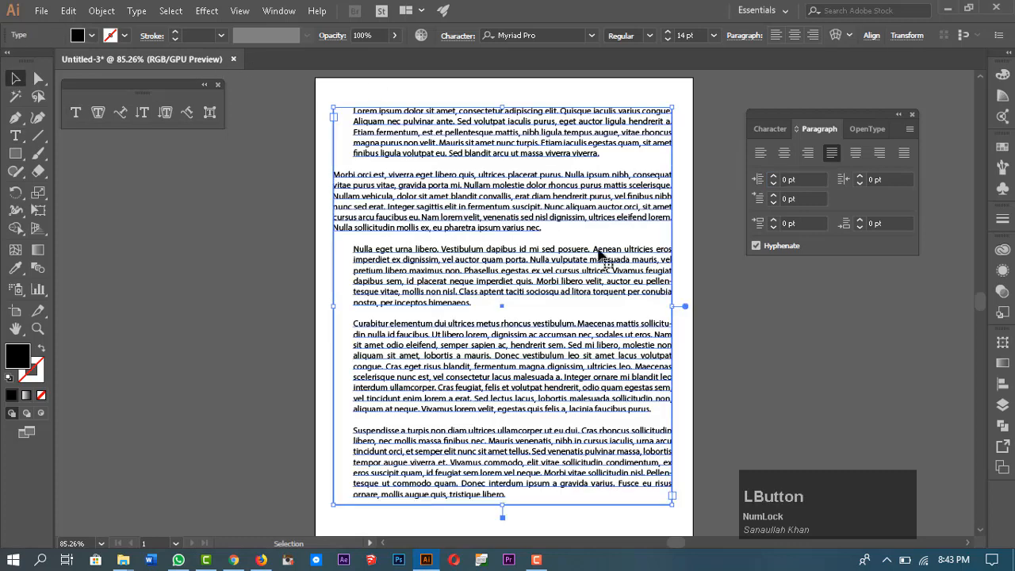
{"action": "left_click", "coordinate": [579, 166]}
{"action": "left_click", "coordinate": [558, 131]}
{"action": "left_click", "coordinate": [775, 182]}
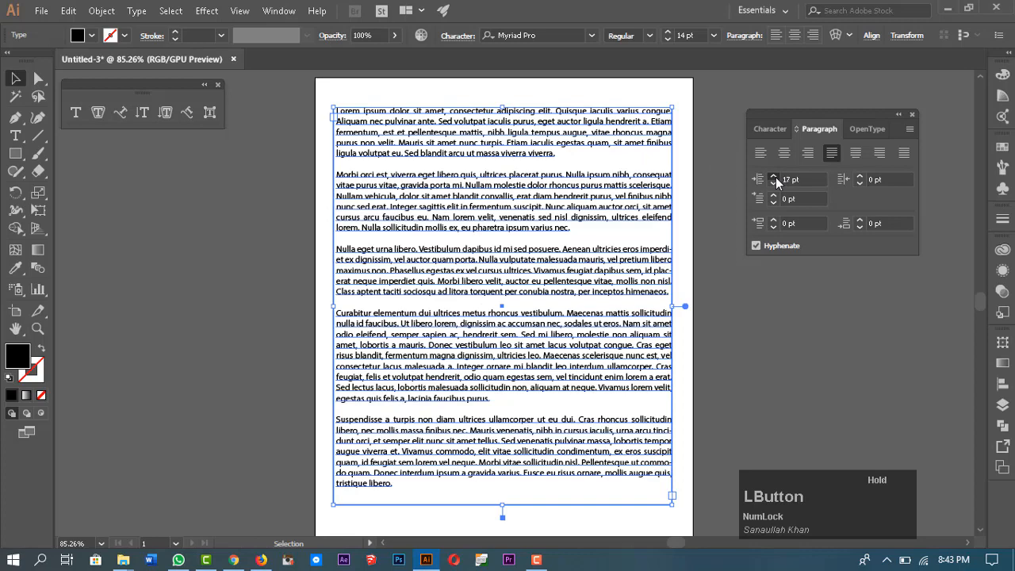
{"action": "left_click", "coordinate": [775, 177]}
{"action": "left_click", "coordinate": [775, 177]}
{"action": "left_click", "coordinate": [775, 177]}
{"action": "left_click", "coordinate": [775, 177]}
{"action": "left_click", "coordinate": [774, 177]}
{"action": "left_click", "coordinate": [775, 177]}
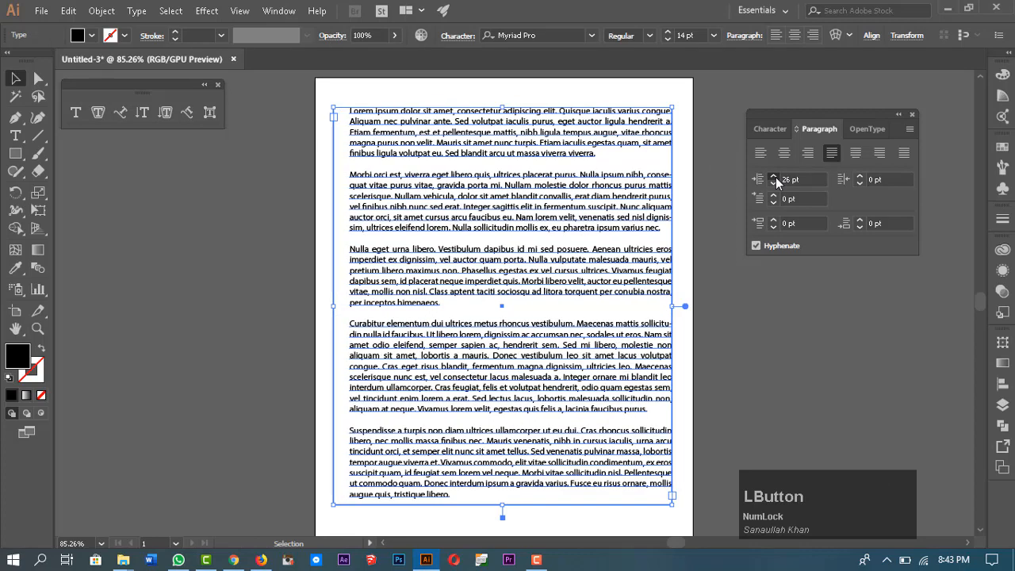
{"action": "left_click", "coordinate": [775, 177]}
{"action": "left_click", "coordinate": [775, 177]}
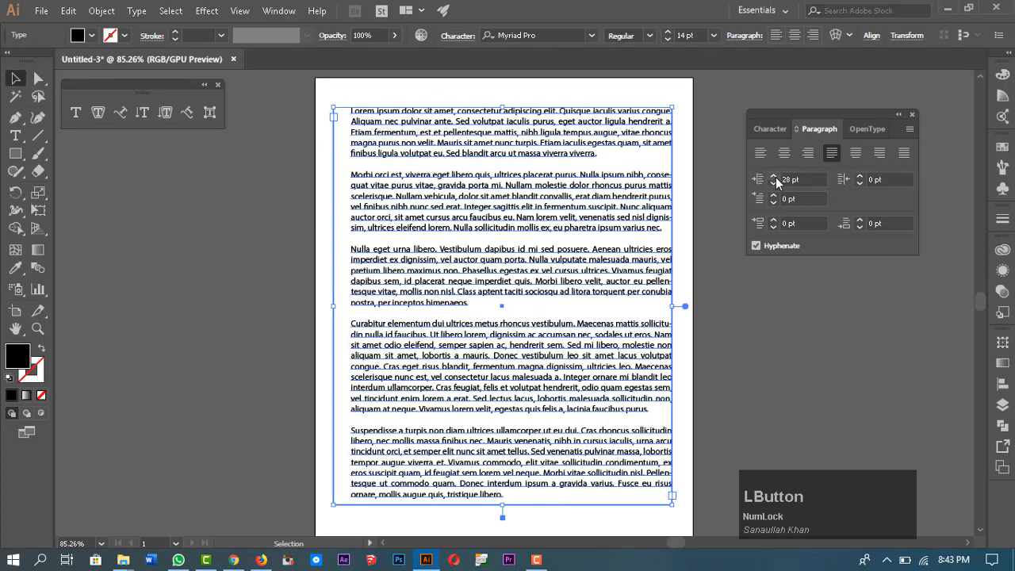
Set the left indent of all the paragraphs in the frame back to 0 pt
{"action": "double_click", "coordinate": [523, 279]}
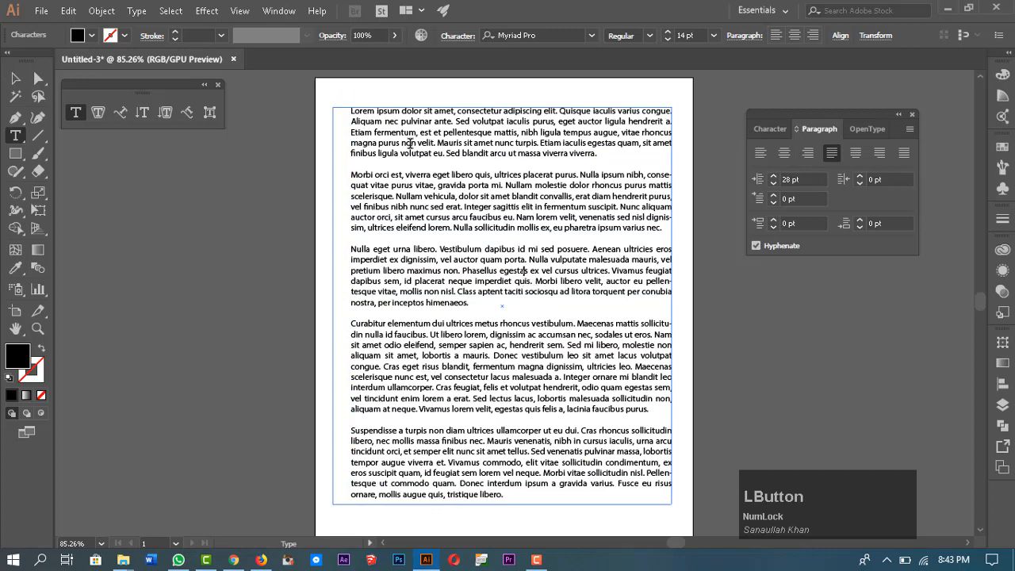
{"action": "key", "text": "Escape"}
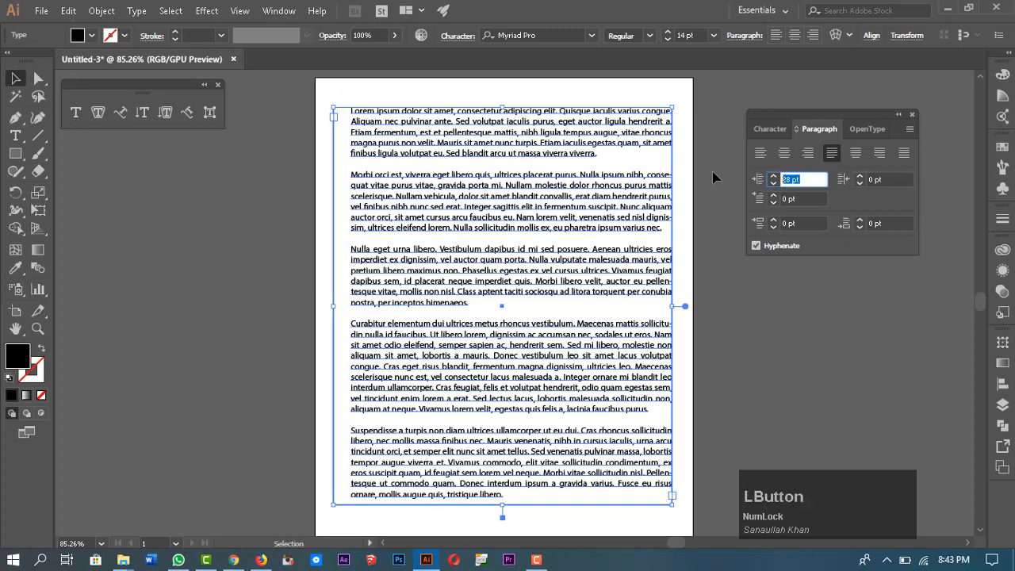
{"action": "type", "text": "0"}
{"action": "key", "text": "Return"}
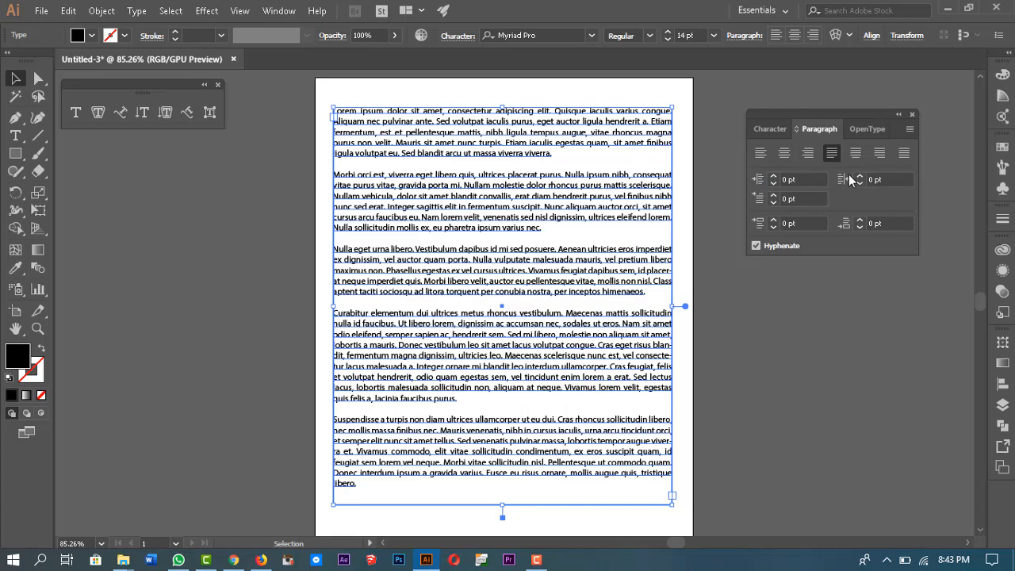
Increase the right indent of all the paragraphs in the frame to 19 pt
{"action": "left_click", "coordinate": [862, 177]}
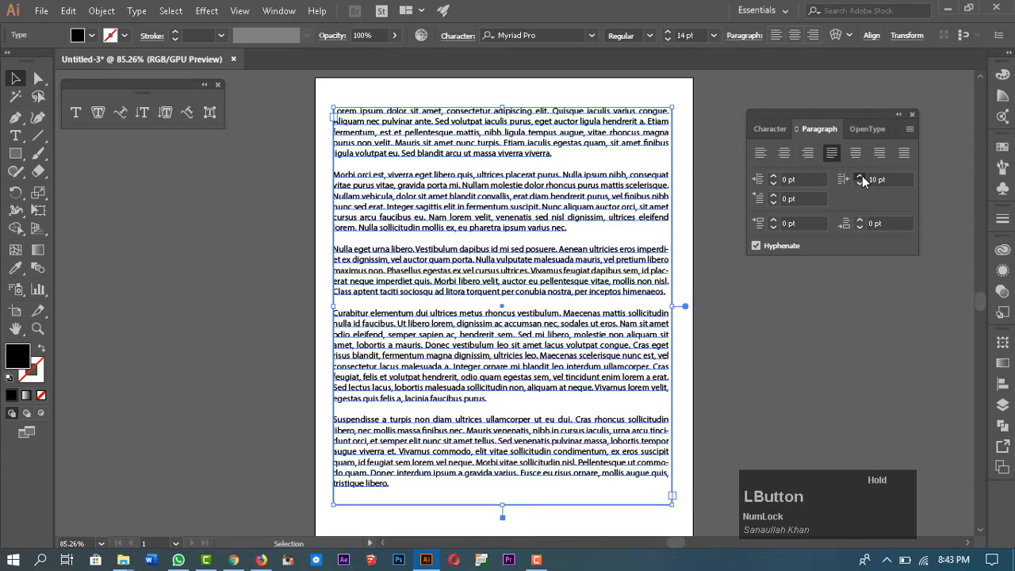
{"action": "left_click", "coordinate": [863, 178]}
{"action": "left_click", "coordinate": [863, 178]}
{"action": "left_click", "coordinate": [862, 177]}
{"action": "left_click", "coordinate": [862, 177]}
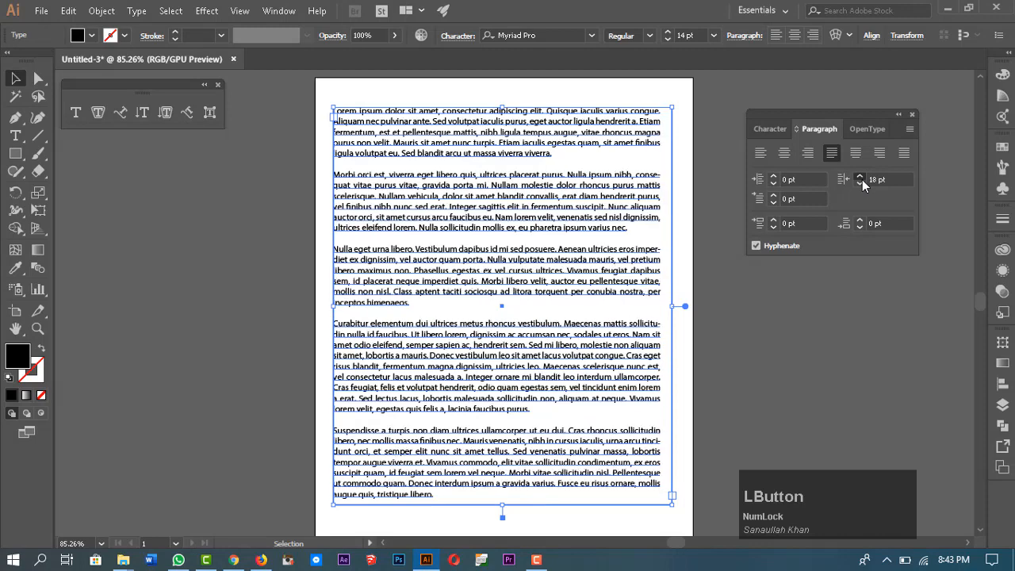
{"action": "left_click", "coordinate": [862, 177]}
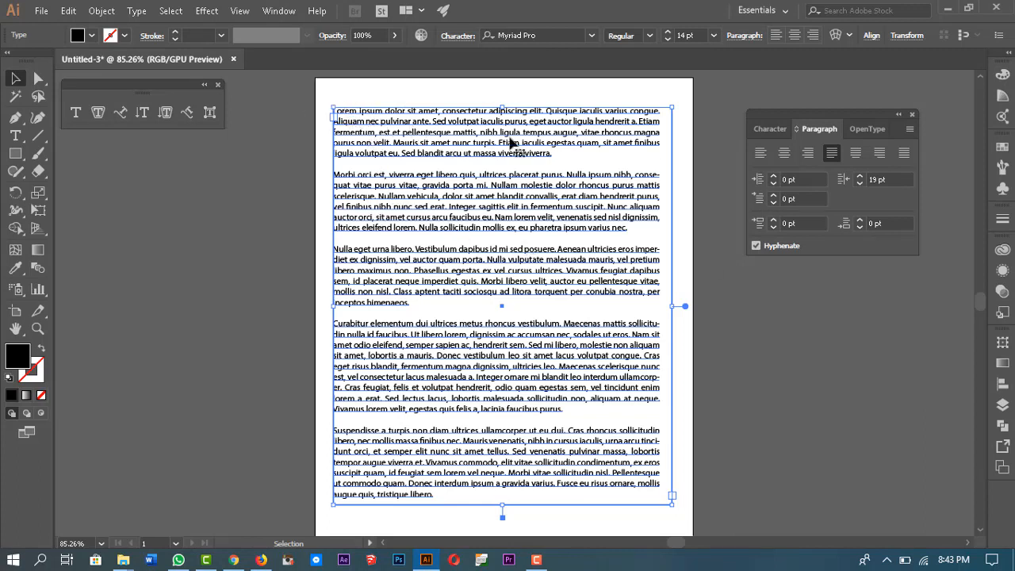
Increase the first-line left indent of all the paragraphs to 50 pt
{"action": "left_click", "coordinate": [774, 197]}
{"action": "left_click", "coordinate": [774, 198]}
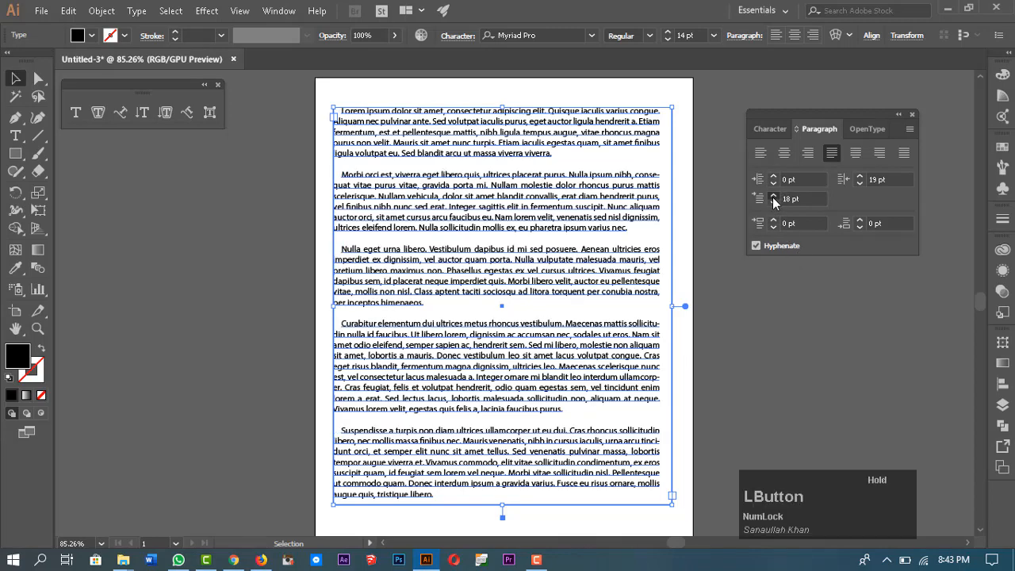
{"action": "left_click", "coordinate": [774, 197]}
{"action": "left_click", "coordinate": [774, 197]}
{"action": "left_click", "coordinate": [774, 198]}
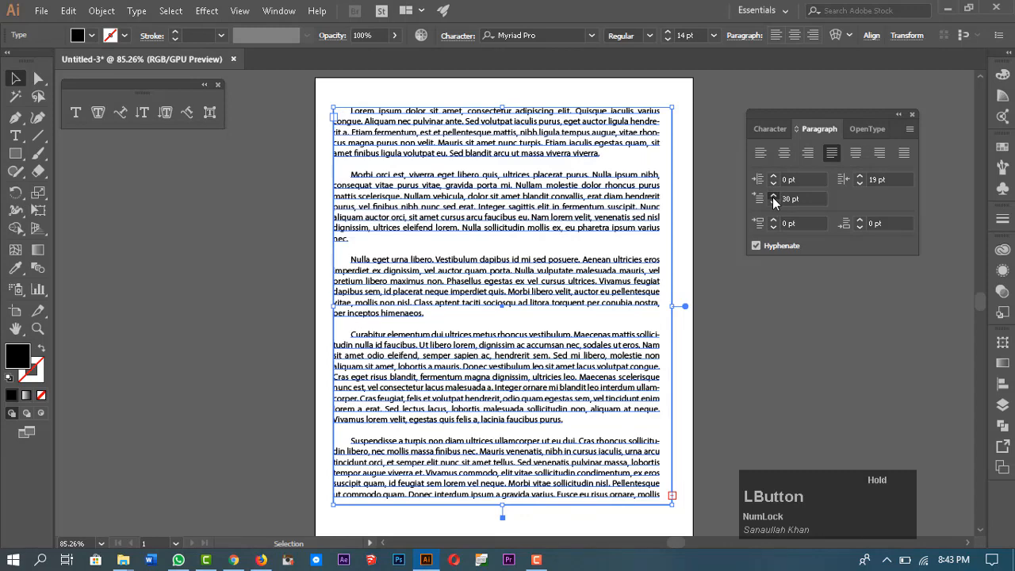
{"action": "left_click", "coordinate": [775, 197]}
{"action": "left_click", "coordinate": [774, 198]}
{"action": "left_click", "coordinate": [774, 198]}
{"action": "left_click", "coordinate": [774, 197]}
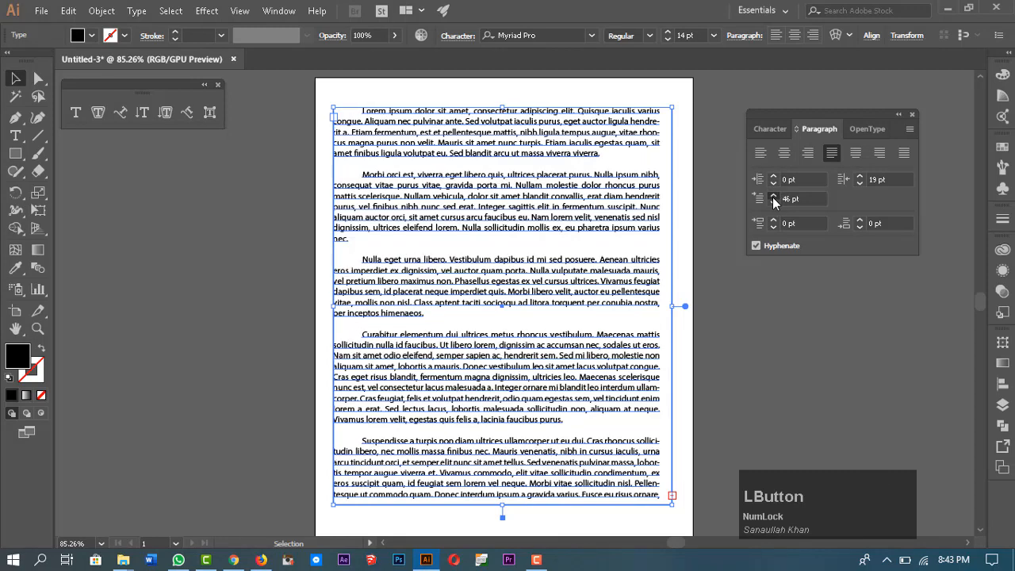
{"action": "left_click", "coordinate": [774, 197]}
{"action": "left_click", "coordinate": [774, 198]}
{"action": "left_click", "coordinate": [774, 198]}
{"action": "left_click", "coordinate": [774, 197]}
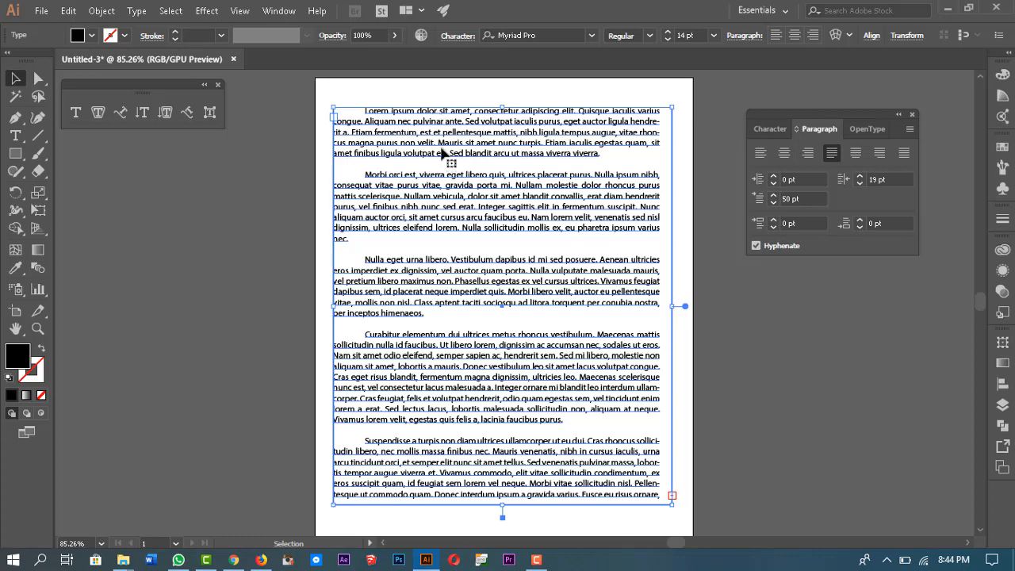
Increase the space before each paragraph in the frame to 16 pt
{"action": "left_click", "coordinate": [775, 220]}
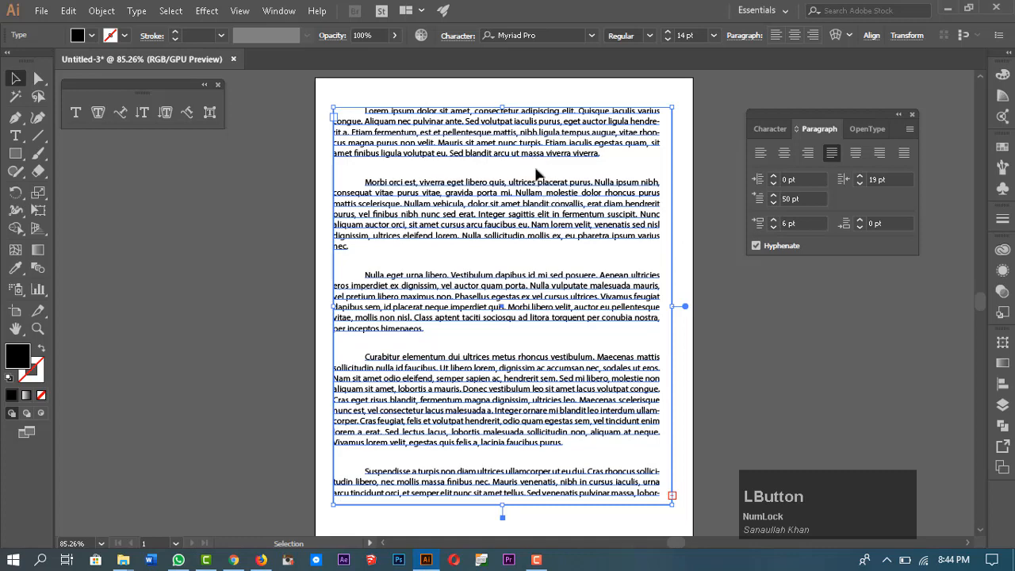
{"action": "left_click", "coordinate": [774, 221]}
{"action": "left_click", "coordinate": [774, 221]}
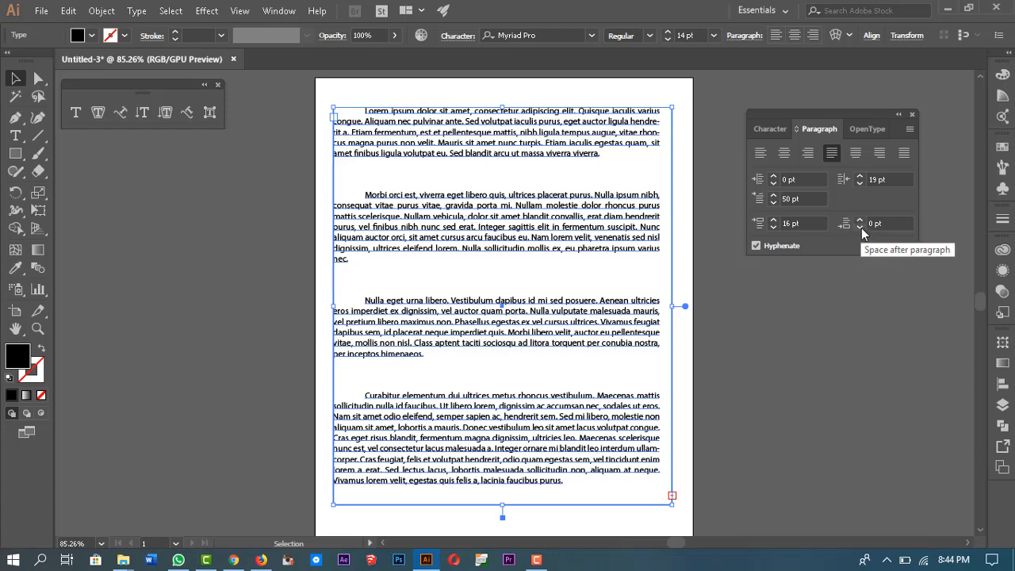
Set the space before the paragraphs back to 0 pt
{"action": "left_click", "coordinate": [797, 223]}
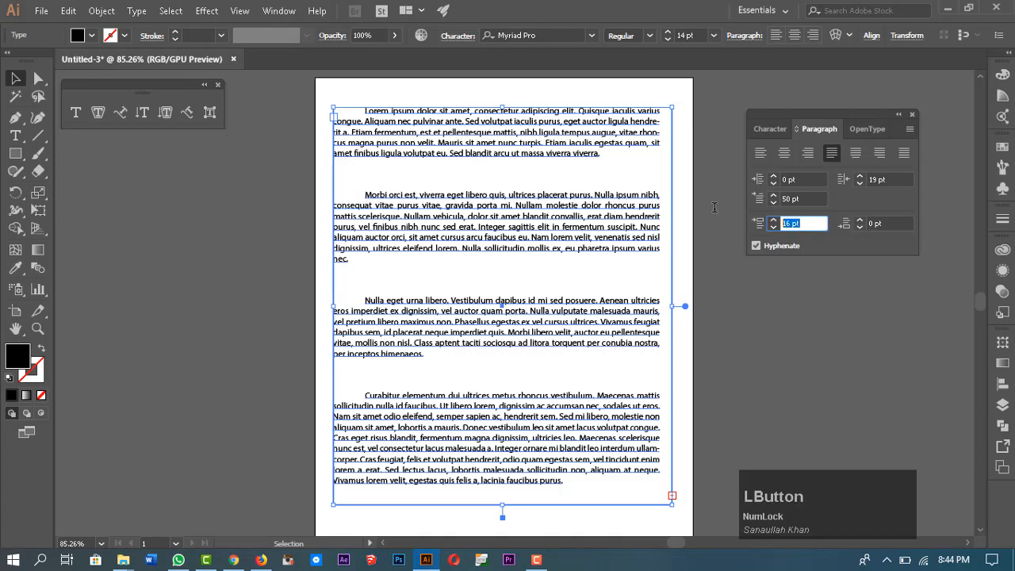
{"action": "type", "text": "0"}
{"action": "key", "text": "Return"}
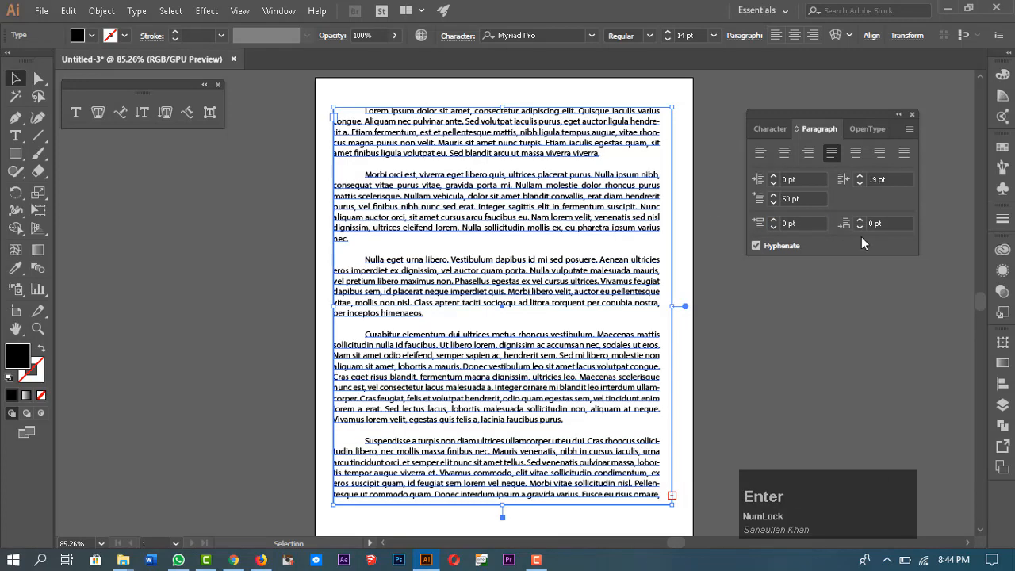
Increase the space after each paragraph in the frame to 10 pt
{"action": "left_click", "coordinate": [859, 221]}
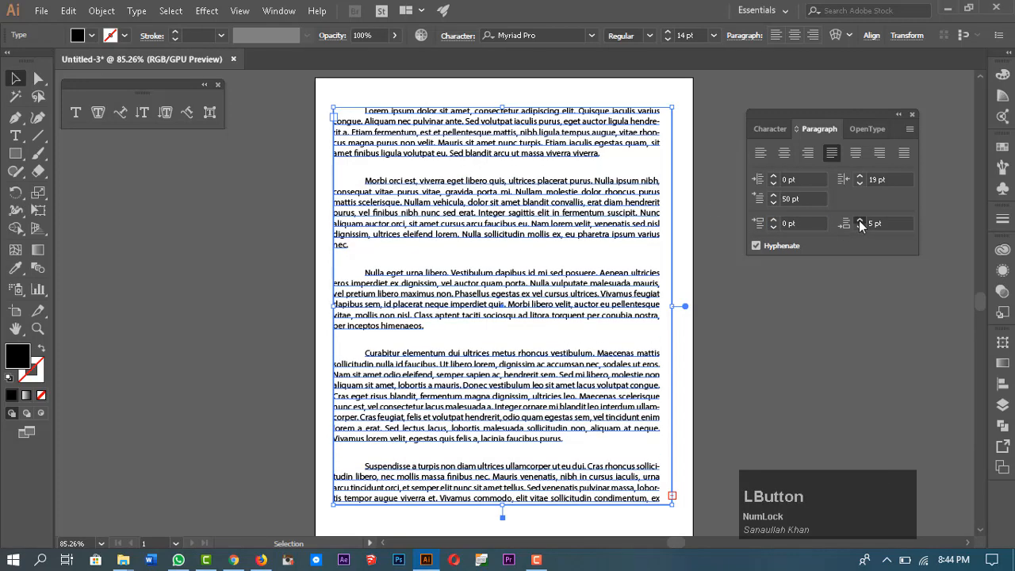
{"action": "left_click", "coordinate": [860, 220]}
{"action": "left_click", "coordinate": [860, 221]}
{"action": "left_click", "coordinate": [860, 220]}
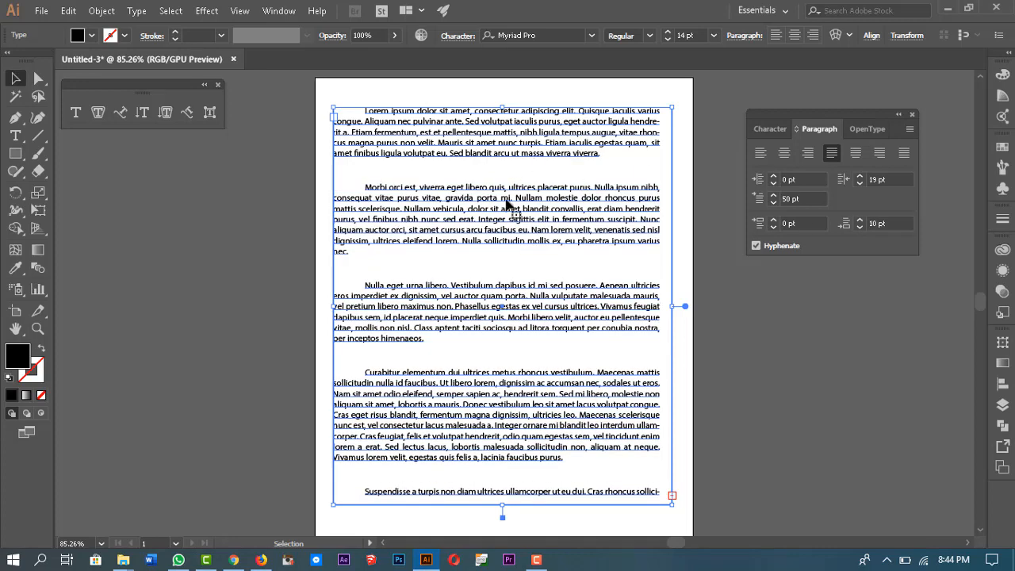
Set the space after the paragraphs back to 0 pt and reset all paragraph settings to their defaults
{"action": "left_click", "coordinate": [880, 224]}
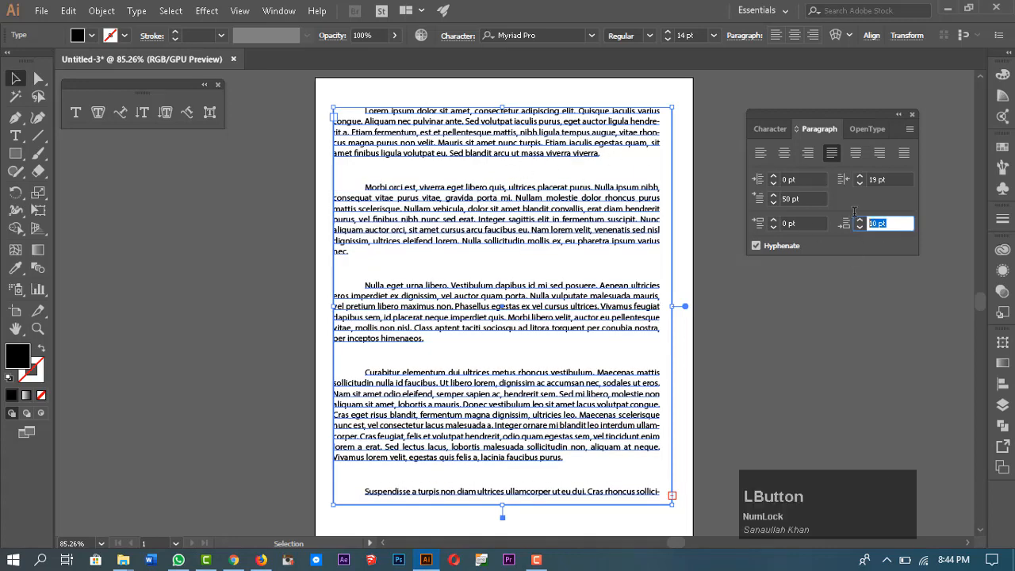
{"action": "type", "text": "0"}
{"action": "key", "text": "Return"}
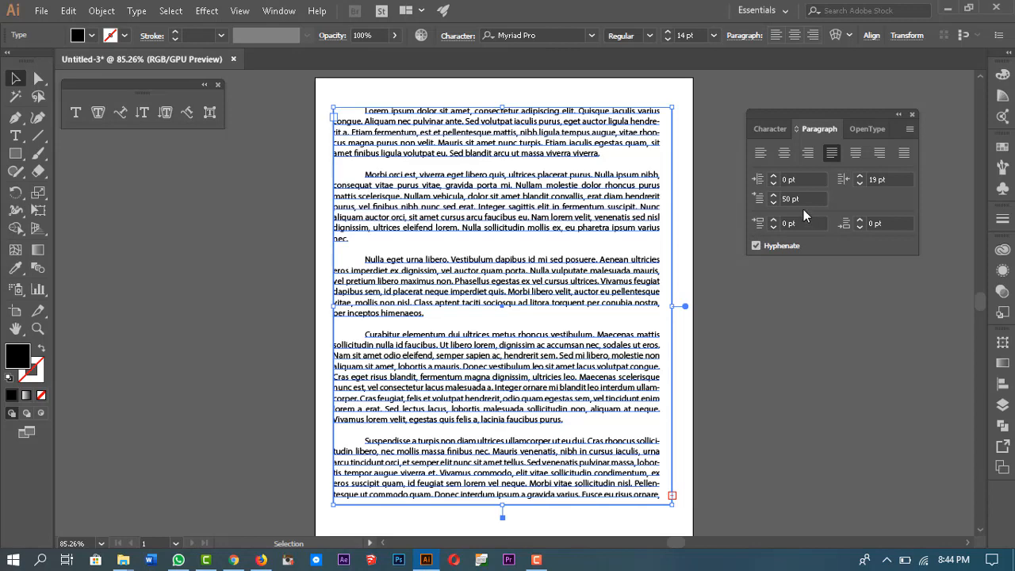
{"action": "left_click", "coordinate": [912, 132]}
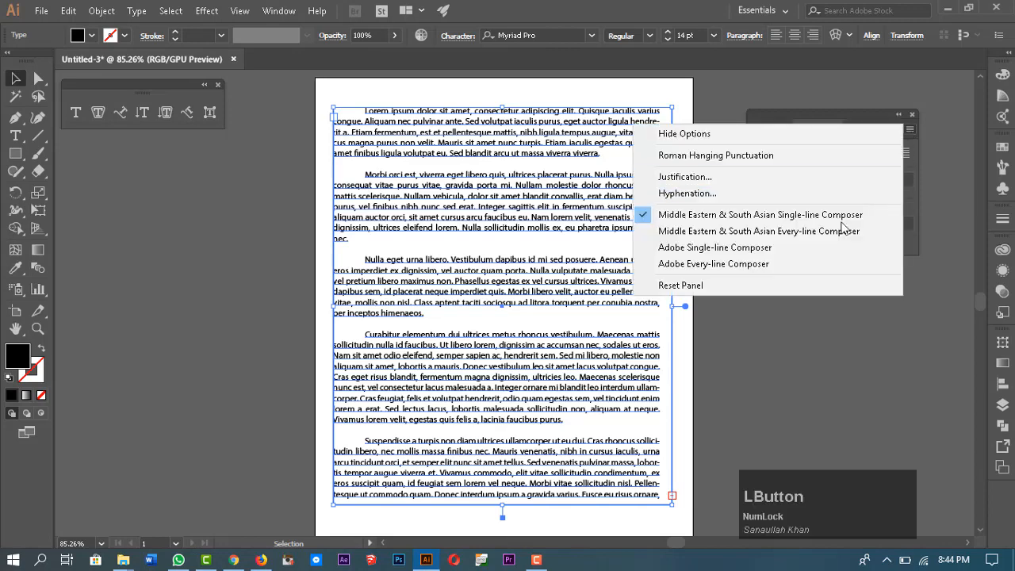
{"action": "left_click", "coordinate": [703, 286]}
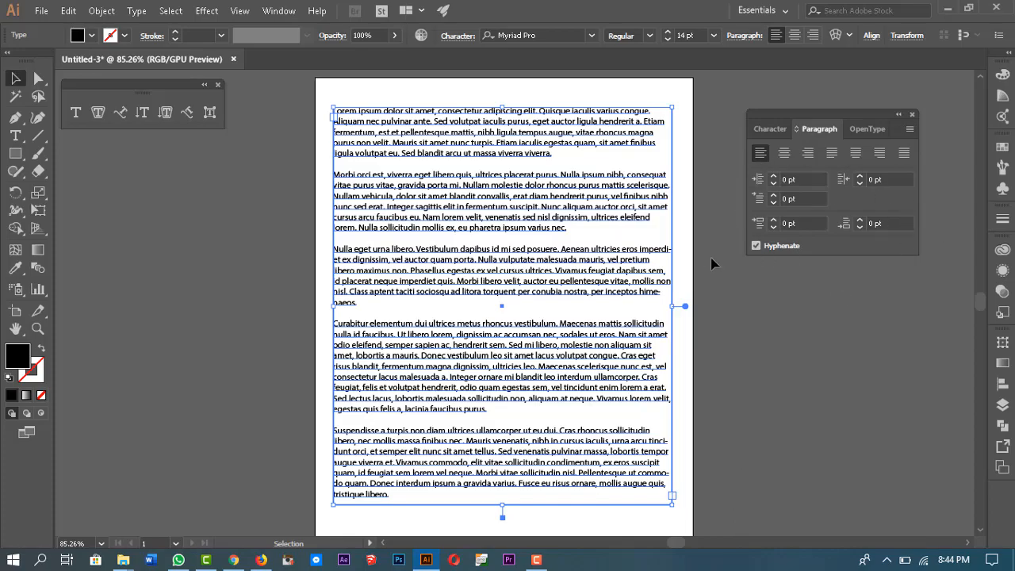
Examine the hyphenated words at the line ends, such as "imperdi-" and "hime-", and how they continue on the following lines
{"action": "key", "text": "z"}
{"action": "left_click_drag", "start_coordinate": [653, 224], "coordinate": [882, 430]}
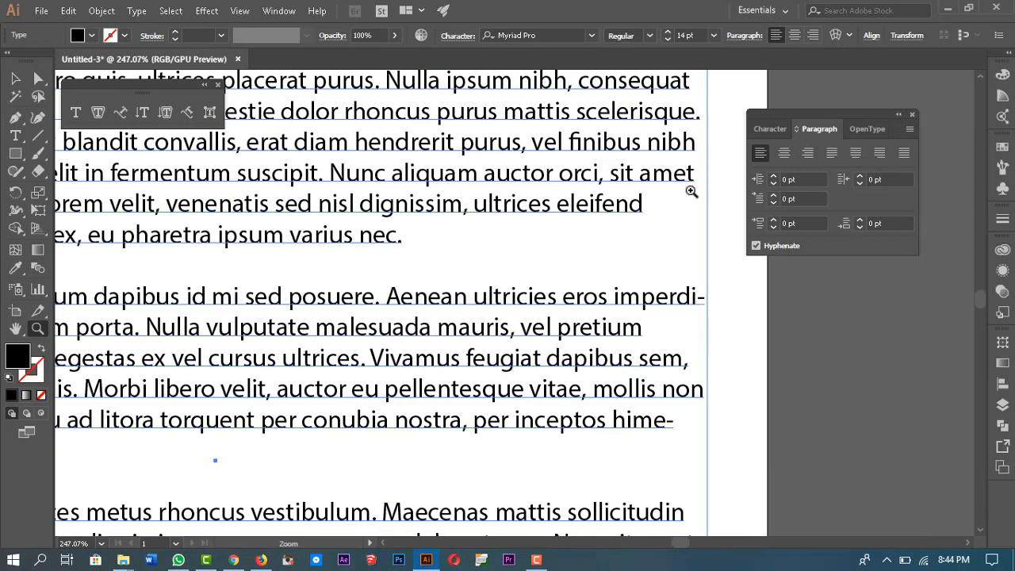
{"action": "key", "text": "space"}
{"action": "left_click_drag", "start_coordinate": [714, 372], "coordinate": [687, 225]}
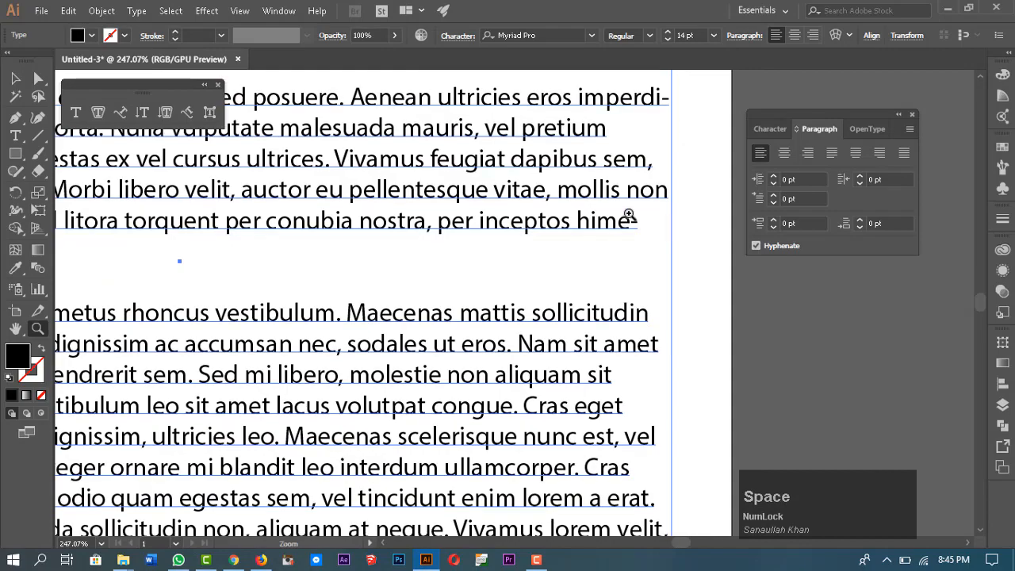
{"action": "key", "text": "space"}
{"action": "left_click_drag", "start_coordinate": [671, 435], "coordinate": [674, 195]}
{"action": "key", "text": "space"}
{"action": "left_click_drag", "start_coordinate": [643, 163], "coordinate": [650, 484]}
{"action": "key", "text": "space"}
{"action": "left_click_drag", "start_coordinate": [662, 209], "coordinate": [669, 285]}
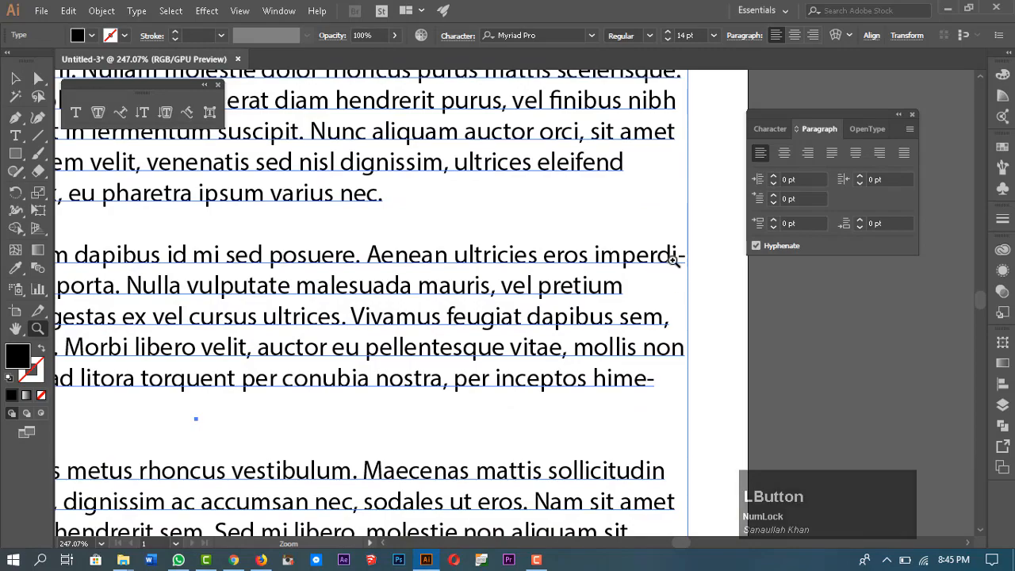
{"action": "left_click_drag", "start_coordinate": [688, 256], "coordinate": [592, 288]}
{"action": "key", "text": "space"}
{"action": "left_click_drag", "start_coordinate": [521, 325], "coordinate": [779, 357]}
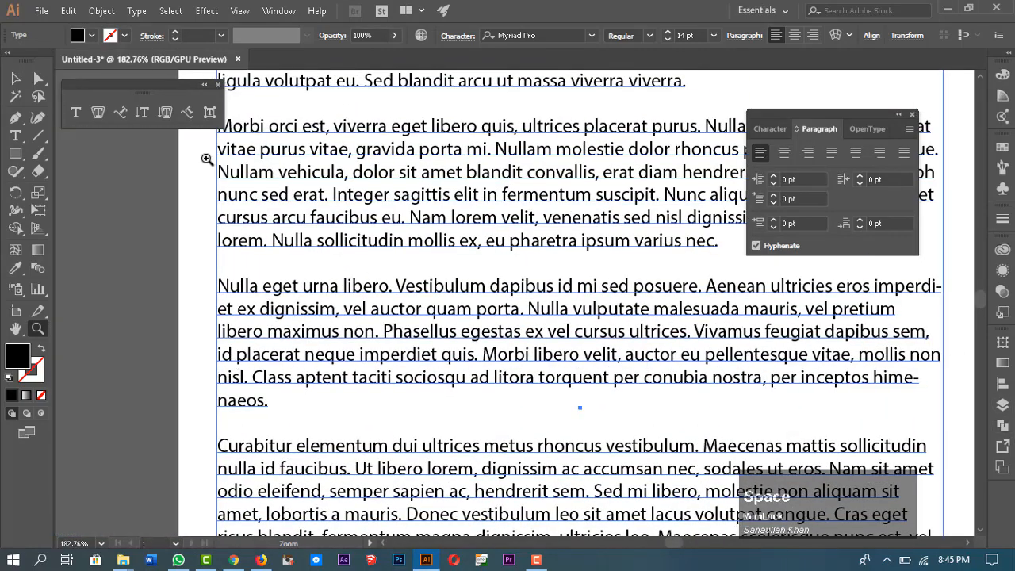
{"action": "left_click_drag", "start_coordinate": [217, 309], "coordinate": [161, 276]}
{"action": "key", "text": "space"}
{"action": "left_click_drag", "start_coordinate": [717, 379], "coordinate": [619, 351]}
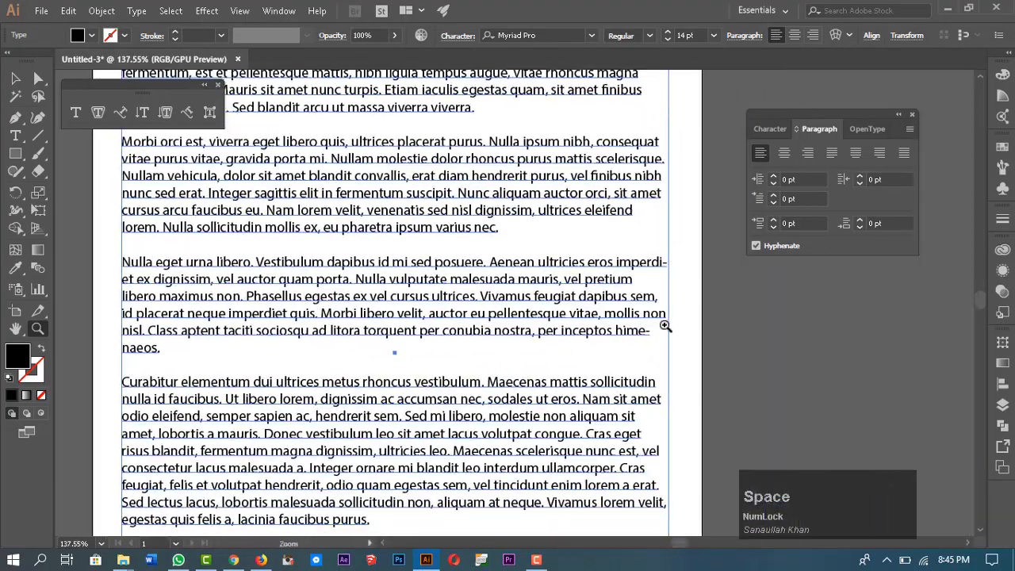
{"action": "left_click_drag", "start_coordinate": [665, 326], "coordinate": [583, 309]}
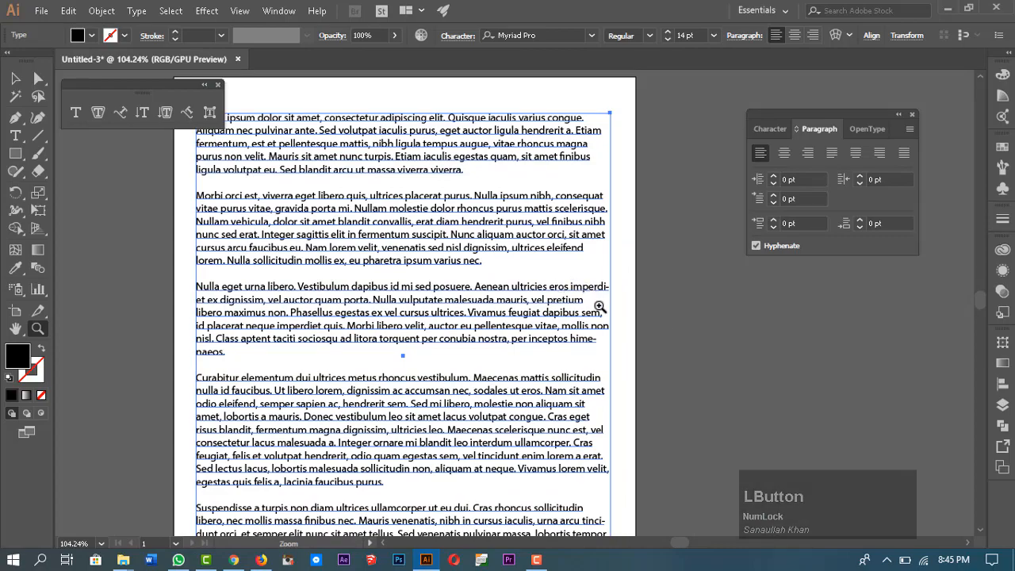
{"action": "key", "text": "space"}
{"action": "left_click_drag", "start_coordinate": [577, 517], "coordinate": [540, 338]}
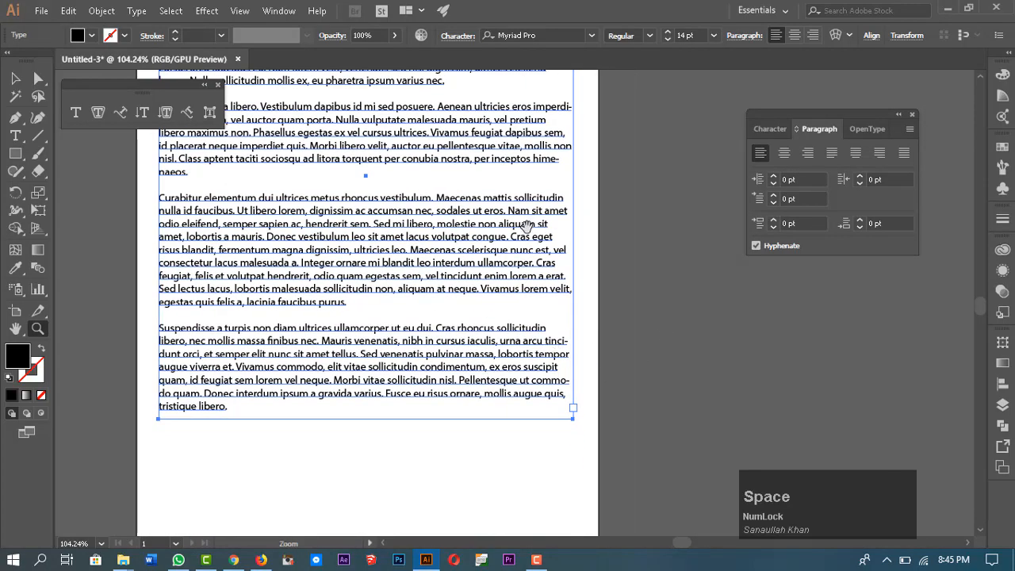
{"action": "left_click_drag", "start_coordinate": [528, 227], "coordinate": [599, 352]}
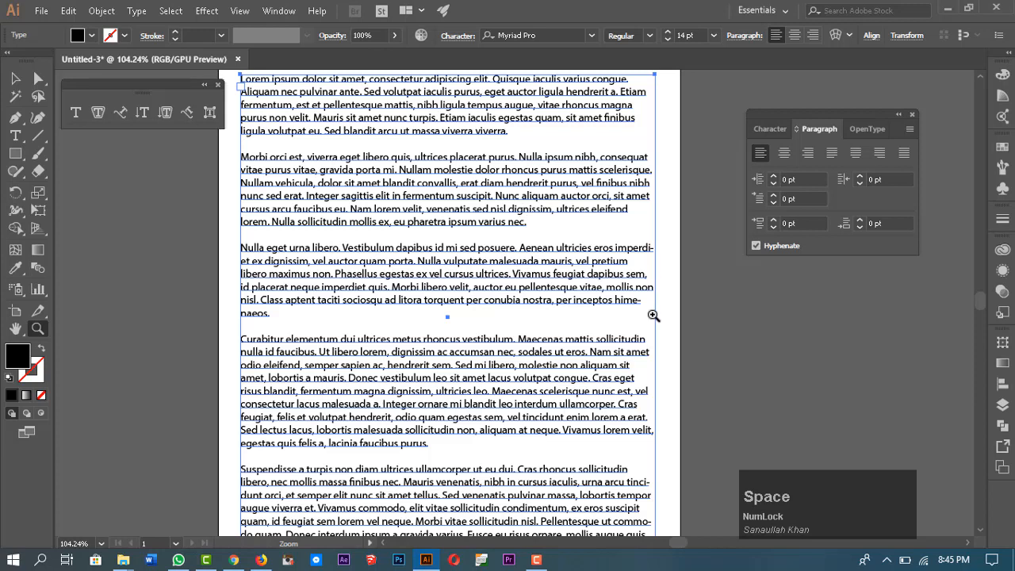
Turn off automatic hyphenation for the Lorem Ipsum text frame and check the line ends of the paragraphs
{"action": "left_click", "coordinate": [757, 246]}
{"action": "key", "text": "space"}
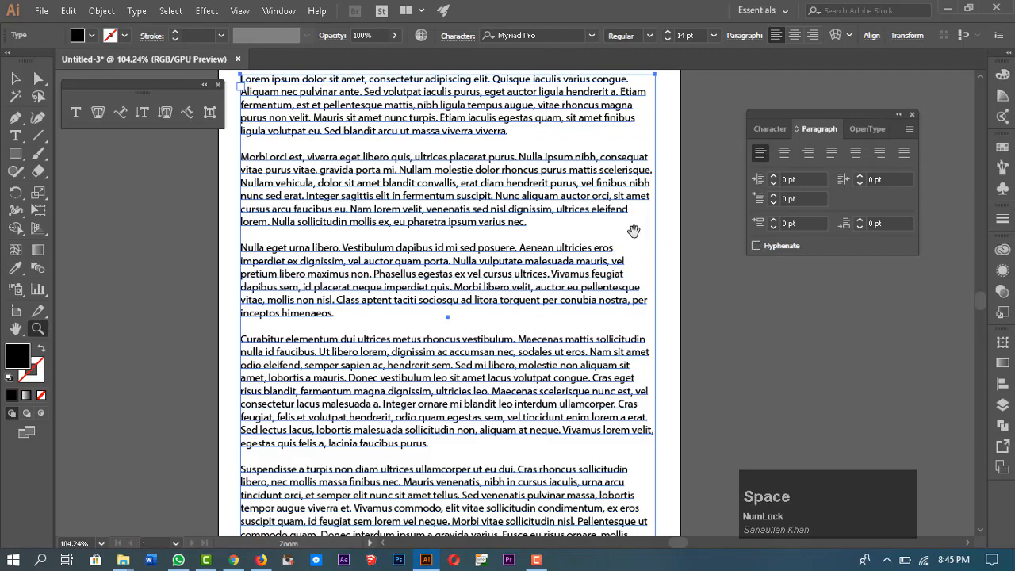
{"action": "left_click_drag", "start_coordinate": [636, 231], "coordinate": [649, 306]}
{"action": "left_click_drag", "start_coordinate": [692, 421], "coordinate": [659, 307]}
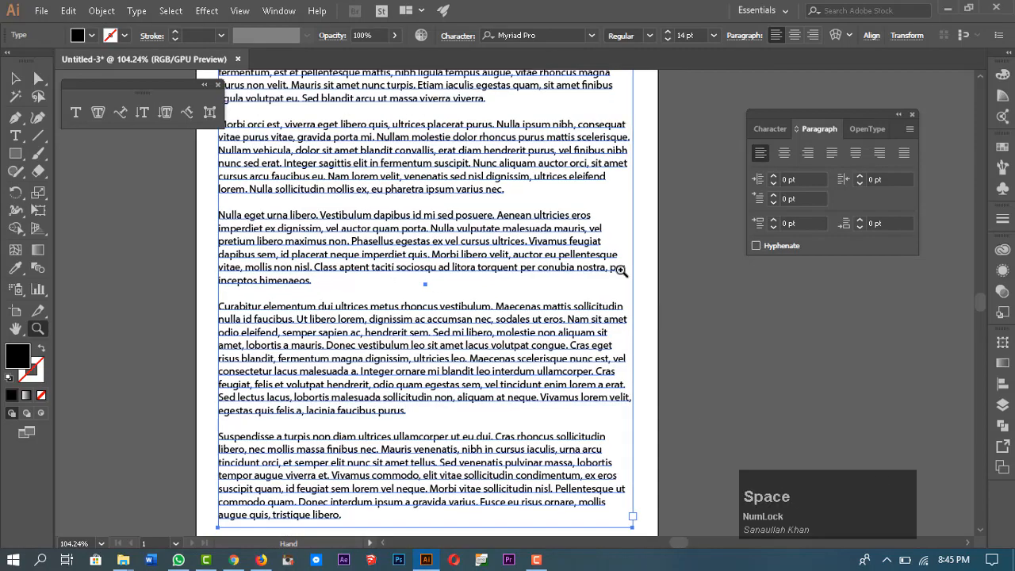
{"action": "left_click_drag", "start_coordinate": [611, 128], "coordinate": [642, 143]}
{"action": "key", "text": "space"}
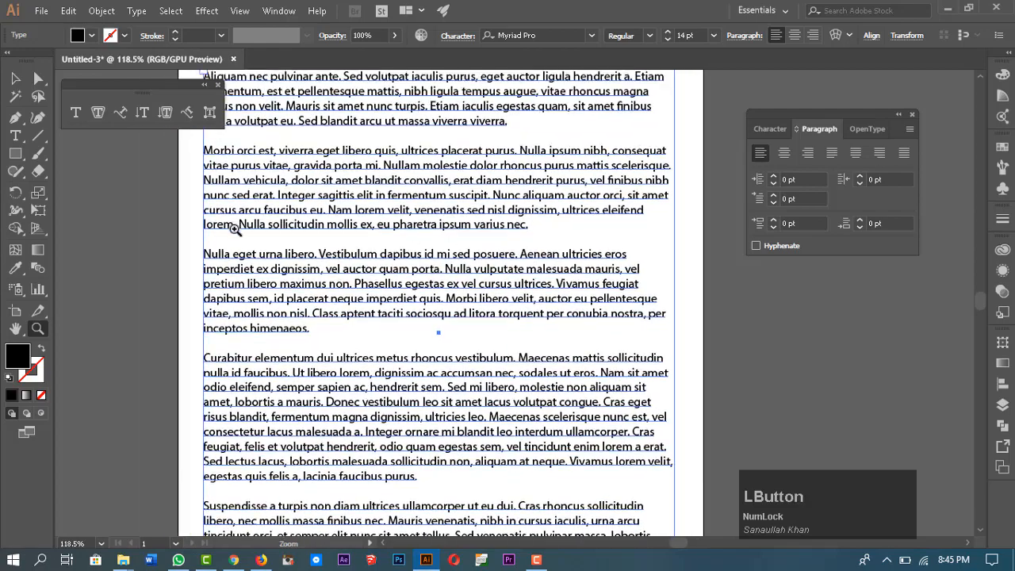
{"action": "left_click", "coordinate": [228, 274]}
{"action": "key", "text": "space"}
{"action": "left_click_drag", "start_coordinate": [830, 409], "coordinate": [639, 316]}
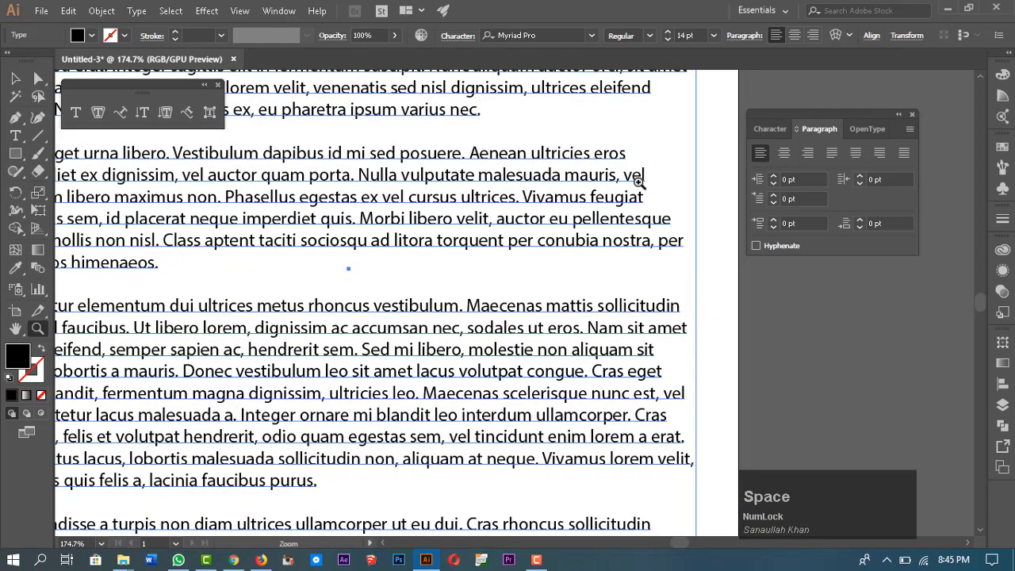
Turn hyphenation on and off again to compare the line breaks in the third paragraph
{"action": "left_click", "coordinate": [756, 247]}
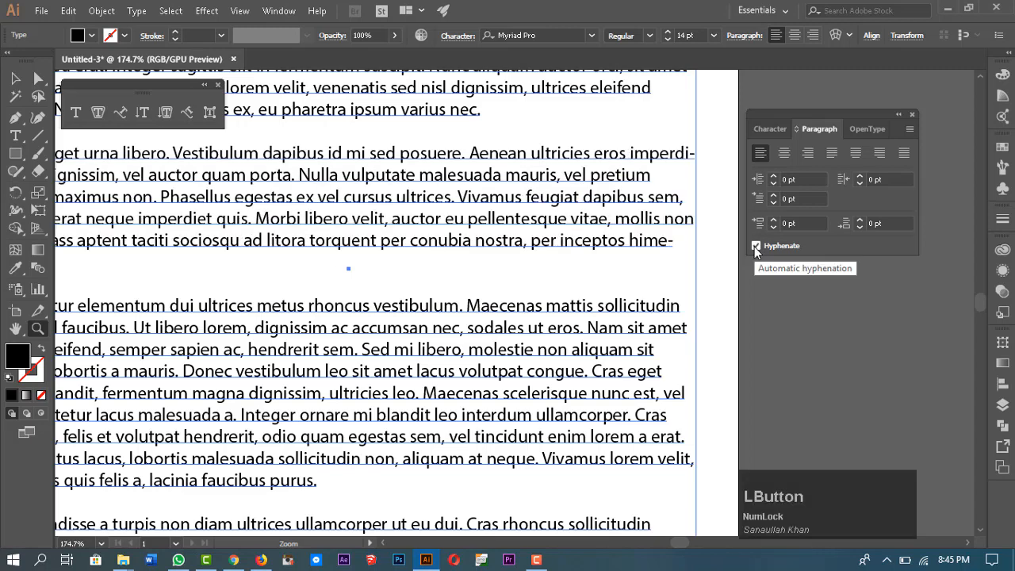
{"action": "left_click", "coordinate": [756, 246]}
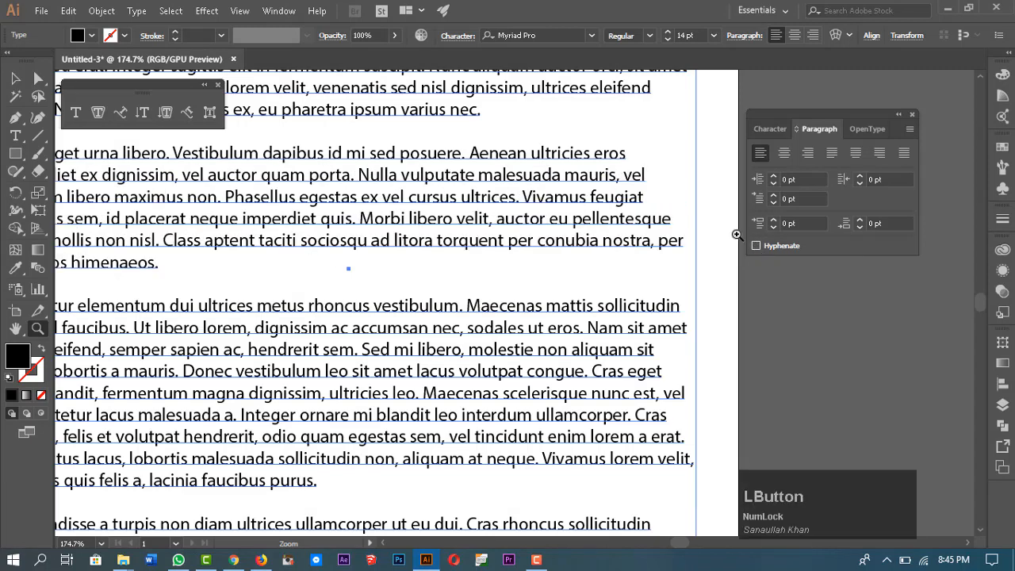
{"action": "left_click_drag", "start_coordinate": [677, 241], "coordinate": [472, 176]}
Delete the Lorem Ipsum text frame and bring up the character settings
{"action": "key", "text": "space"}
{"action": "left_click_drag", "start_coordinate": [741, 323], "coordinate": [677, 357]}
{"action": "left_click_drag", "start_coordinate": [612, 300], "coordinate": [646, 315]}
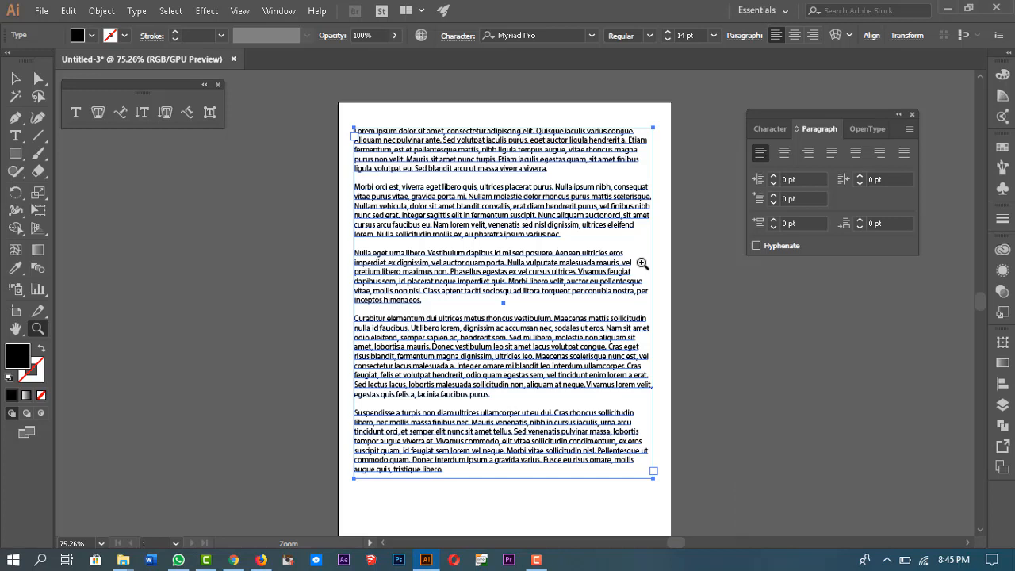
{"action": "key", "text": "Delete"}
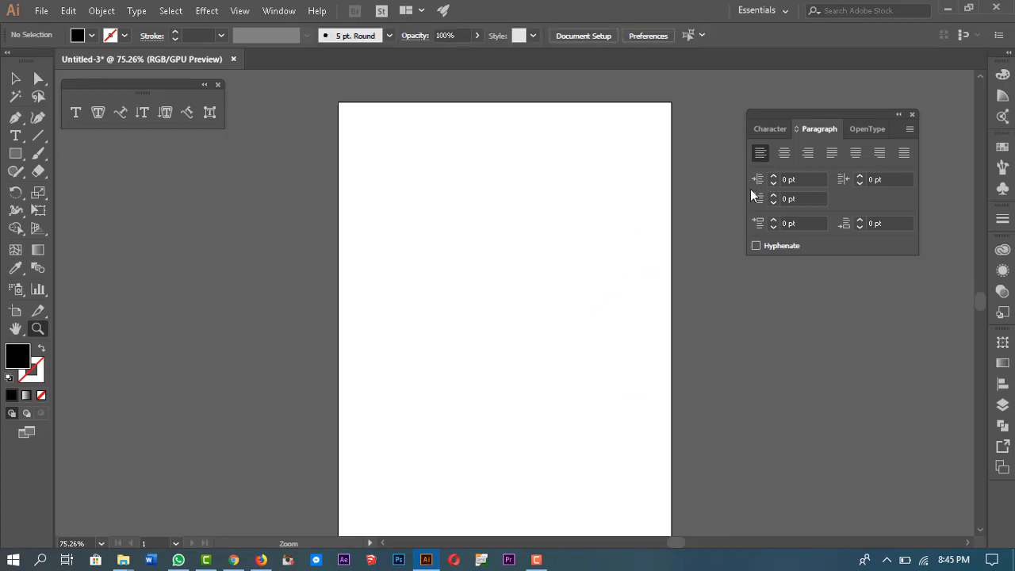
{"action": "left_click", "coordinate": [773, 130]}
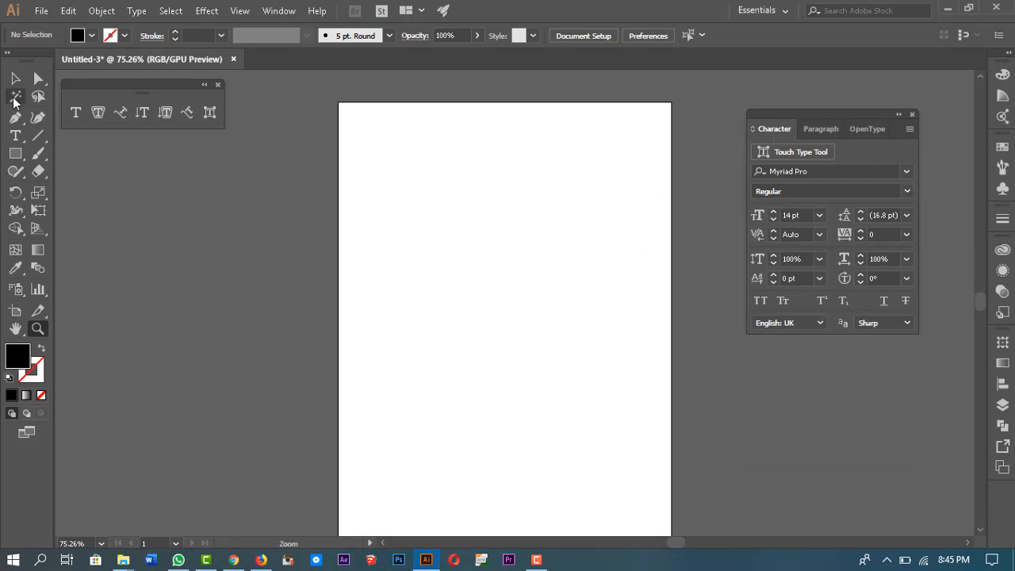
Add the point text "cool" on the empty artboard, enlarged to about 221 pt and placed in the page's upper half
{"action": "left_click", "coordinate": [15, 136]}
{"action": "left_click", "coordinate": [399, 242]}
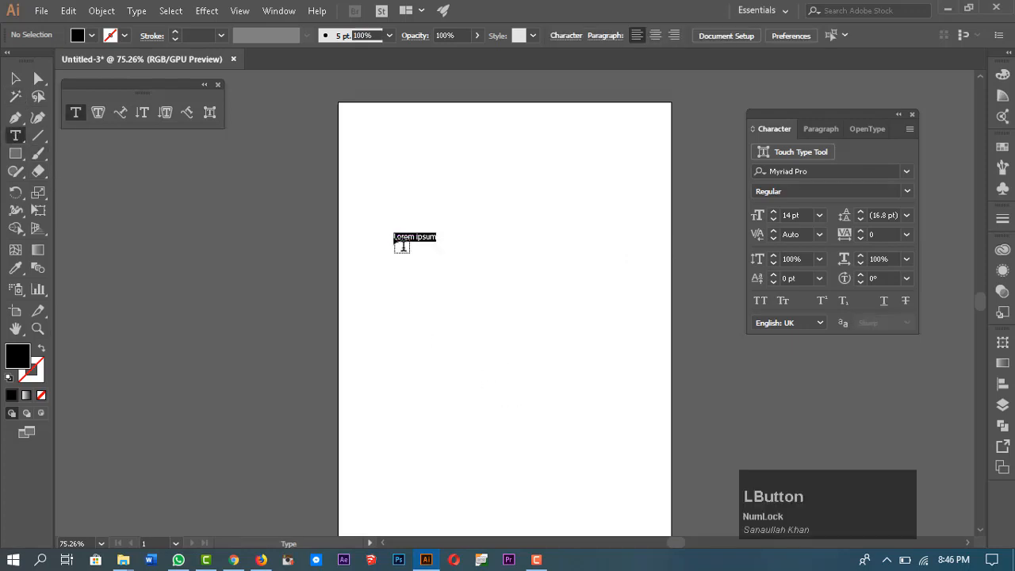
{"action": "type", "text": "cool"}
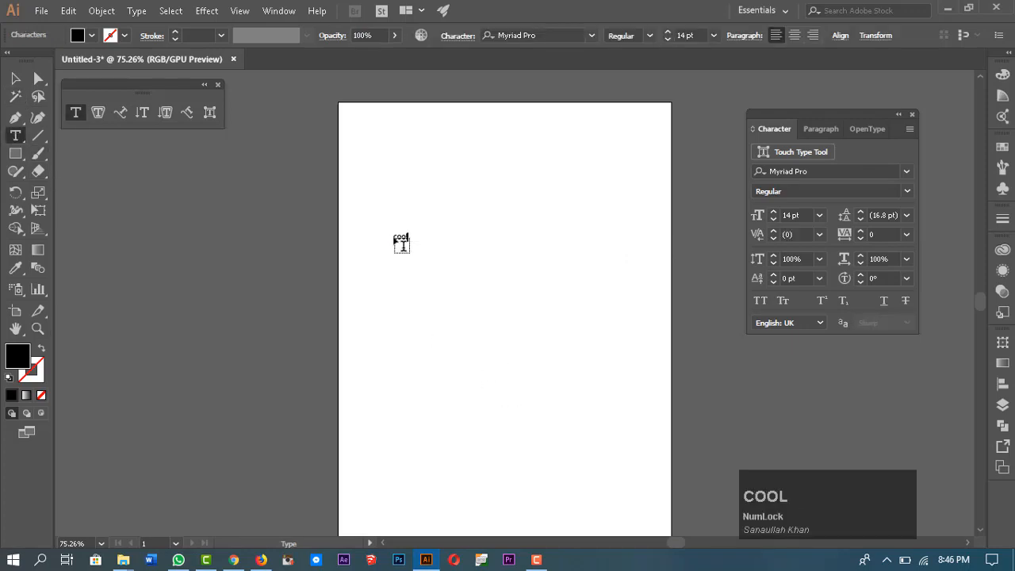
{"action": "key", "text": "Escape"}
{"action": "left_click_drag", "start_coordinate": [406, 242], "coordinate": [621, 403]}
{"action": "left_click_drag", "start_coordinate": [554, 339], "coordinate": [542, 285]}
Set the word's font to Rockwell Regular and shift it slightly sideways on the artboard
{"action": "left_click", "coordinate": [544, 34]}
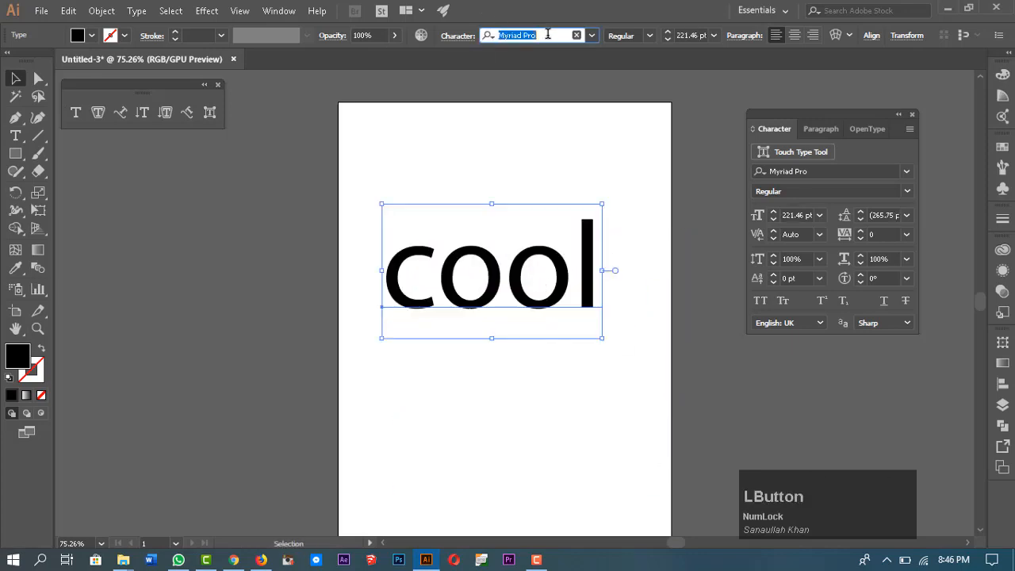
{"action": "type", "text": "rock"}
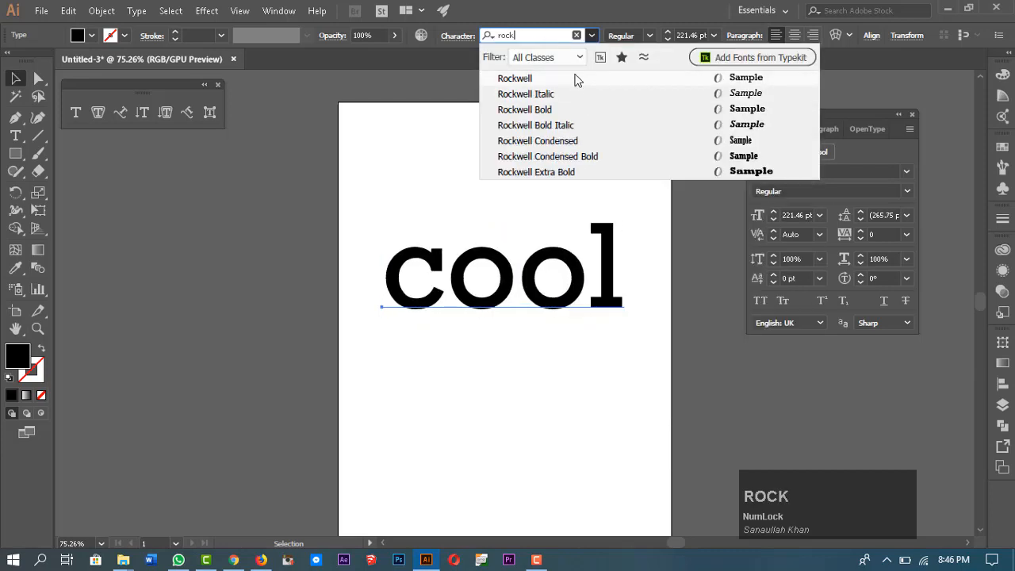
{"action": "left_click", "coordinate": [574, 78]}
{"action": "left_click_drag", "start_coordinate": [566, 291], "coordinate": [543, 290]}
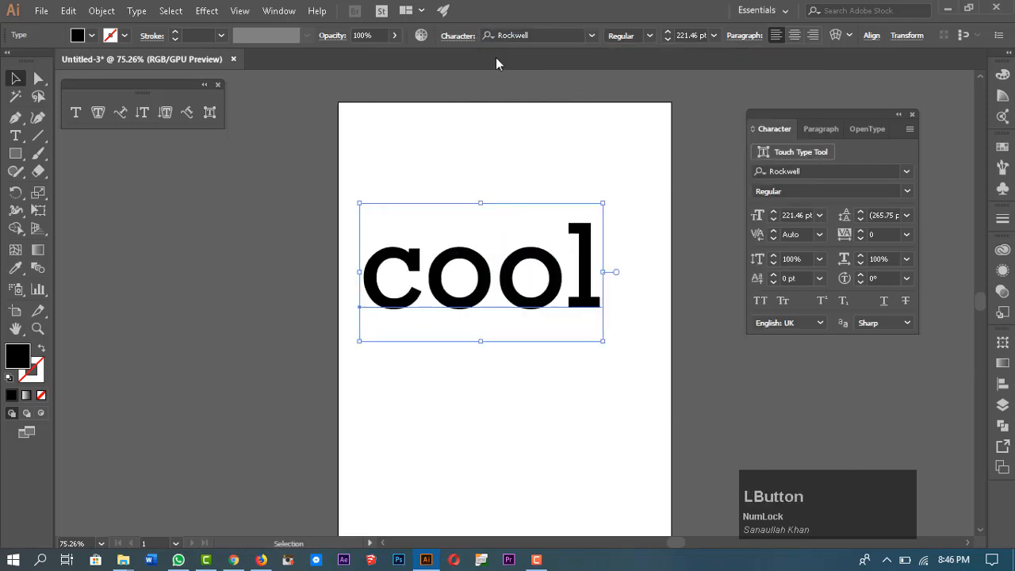
Apply All Caps to the word and scale it down to about 169 pt to fit the artboard
{"action": "left_click", "coordinate": [766, 301]}
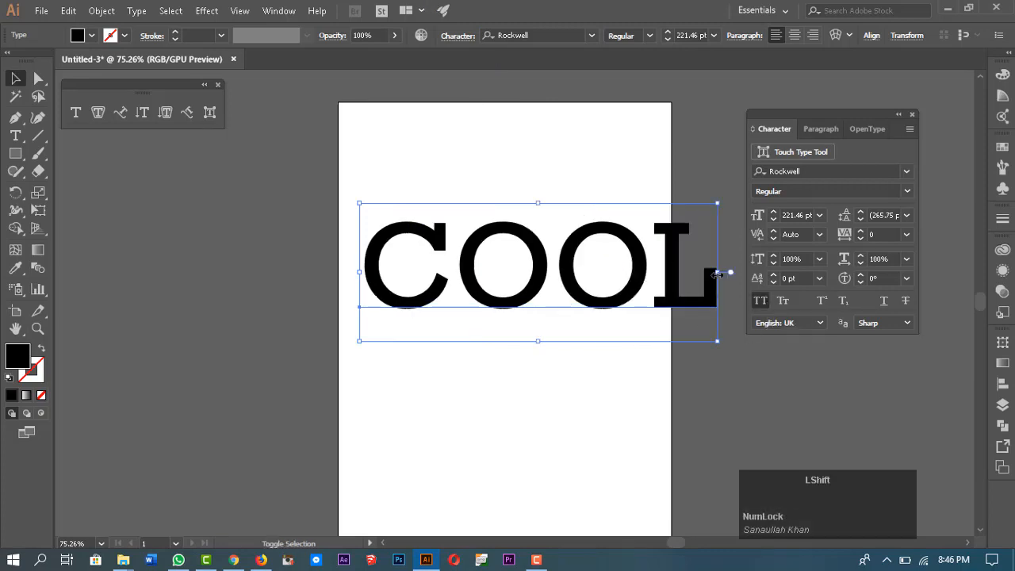
{"action": "left_click_drag", "start_coordinate": [717, 273], "coordinate": [573, 293]}
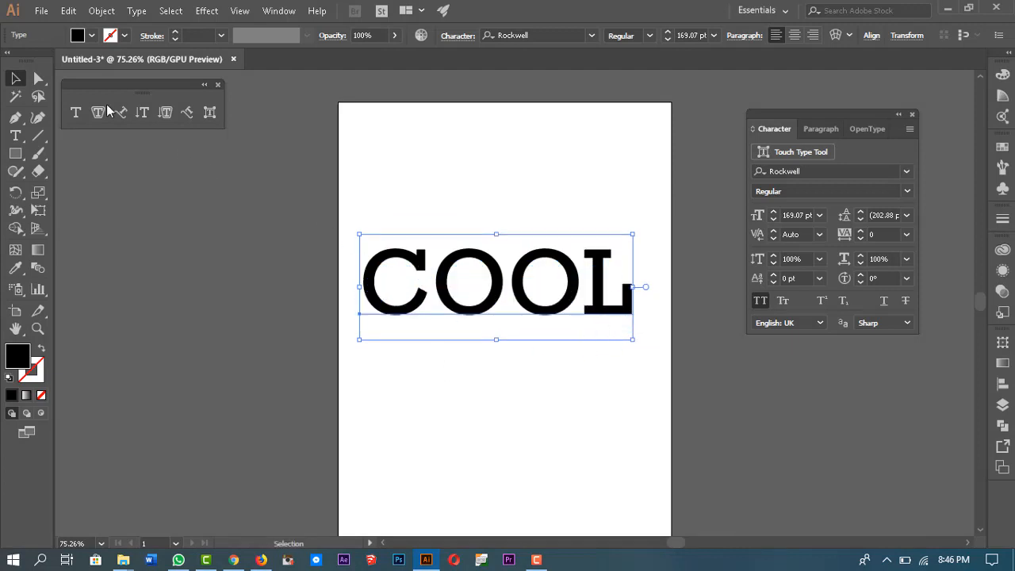
Raise only the first O of COOL with a baseline shift of 30 pt
{"action": "left_click", "coordinate": [75, 113]}
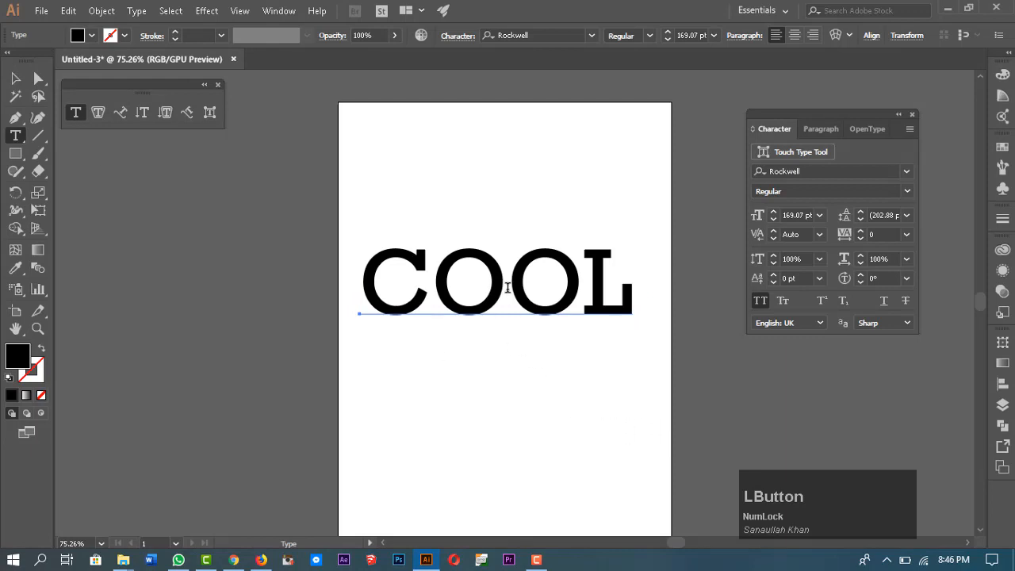
{"action": "left_click", "coordinate": [445, 280]}
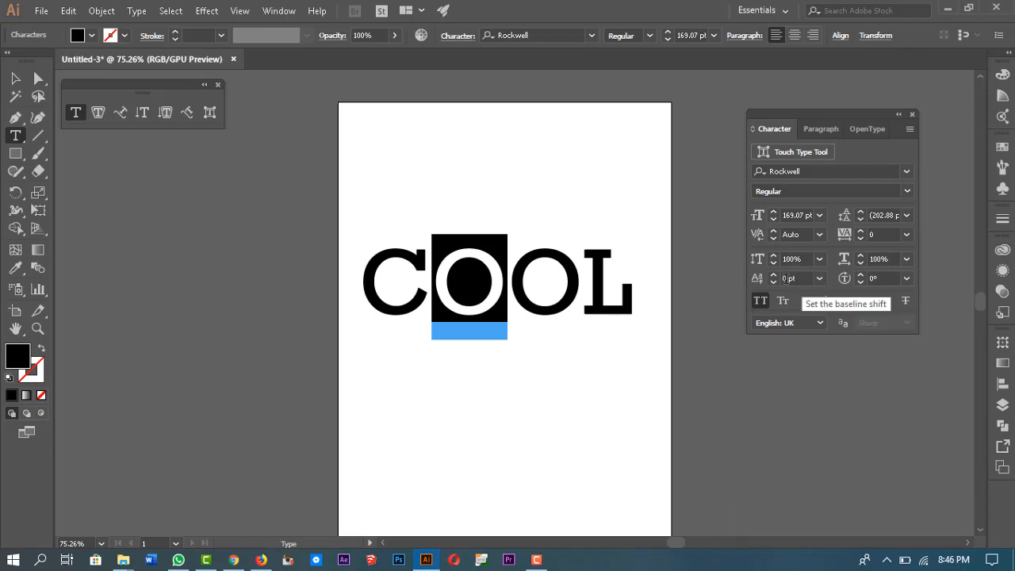
{"action": "left_click", "coordinate": [788, 279]}
{"action": "type", "text": "3"}
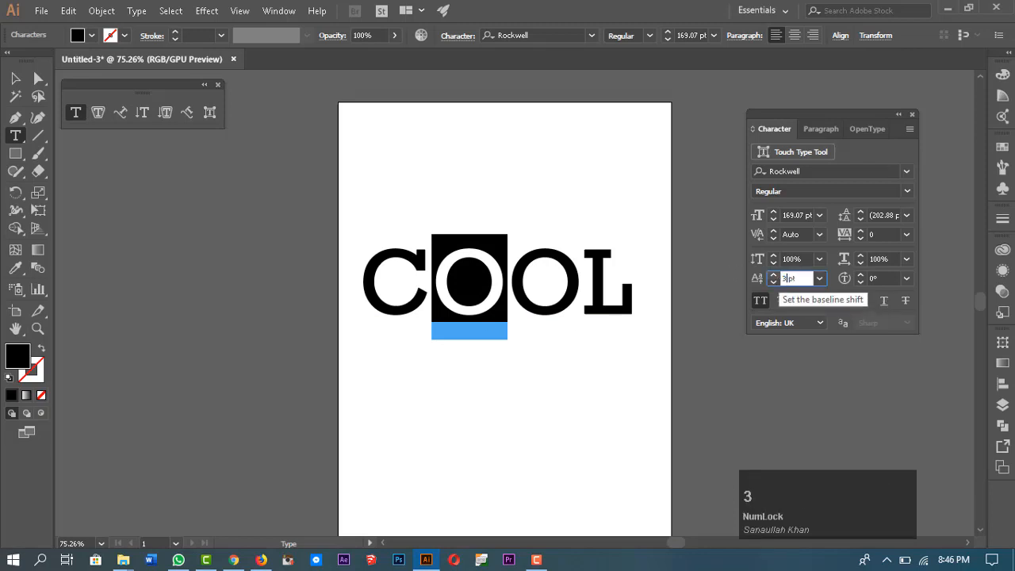
{"action": "type", "text": "0"}
{"action": "key", "text": "Return"}
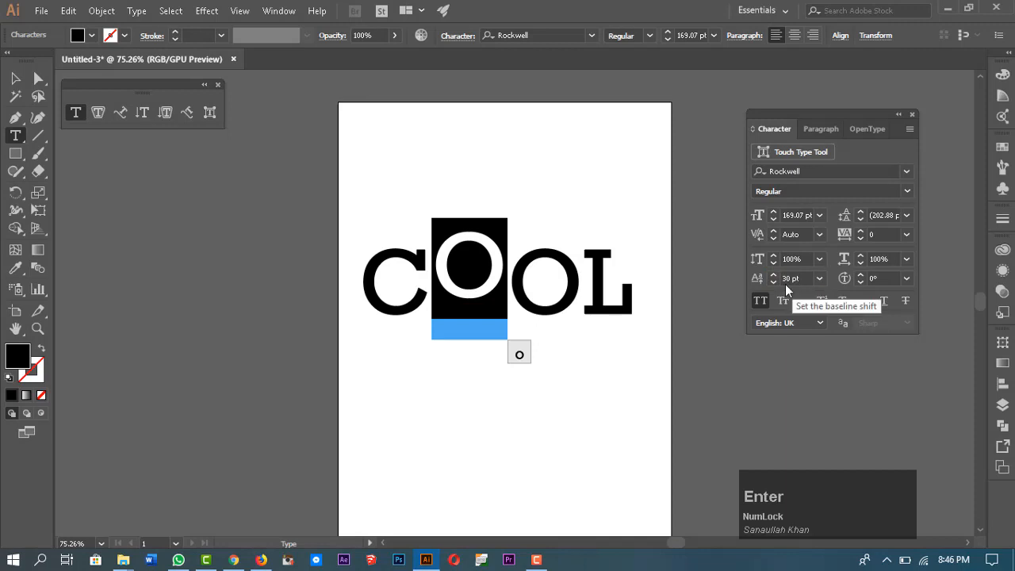
Set the baseline shift of the first O to -30 pt
{"action": "left_click", "coordinate": [784, 278]}
{"action": "type", "text": "-"}
{"action": "key", "text": "Return"}
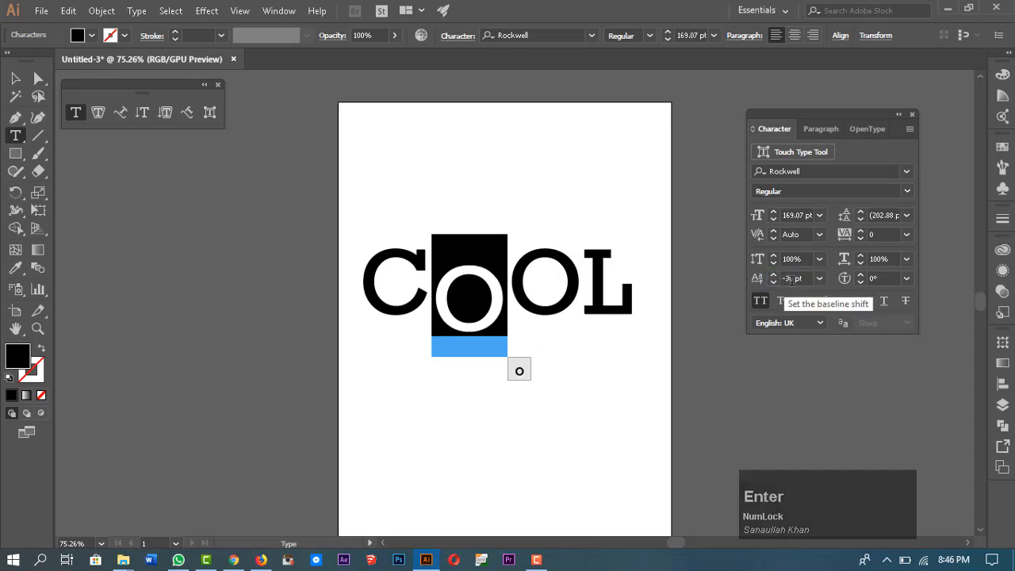
Lower the first O further with a baseline shift of -50 pt
{"action": "left_click", "coordinate": [787, 279]}
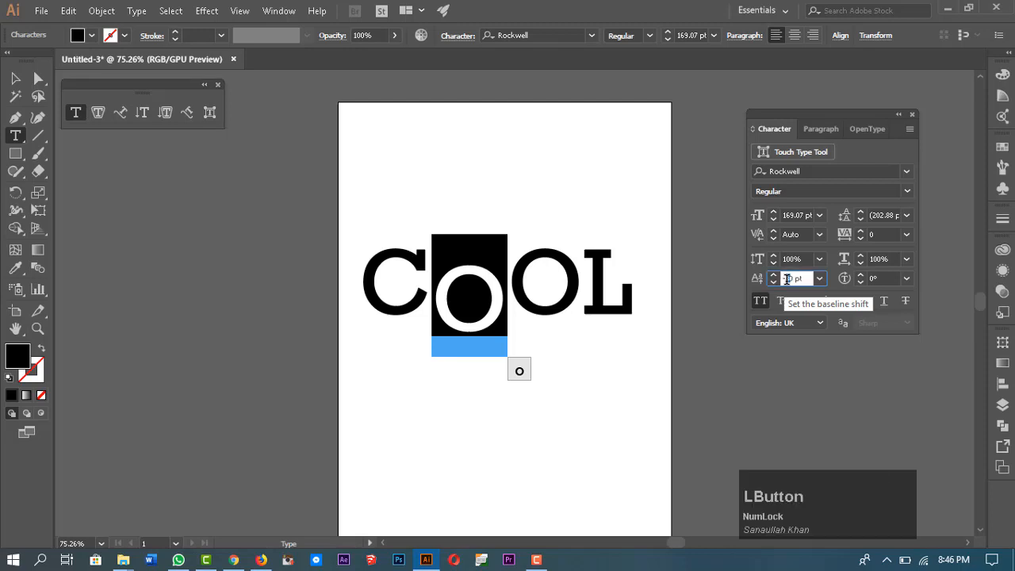
{"action": "type", "text": "-50"}
{"action": "key", "text": "Return"}
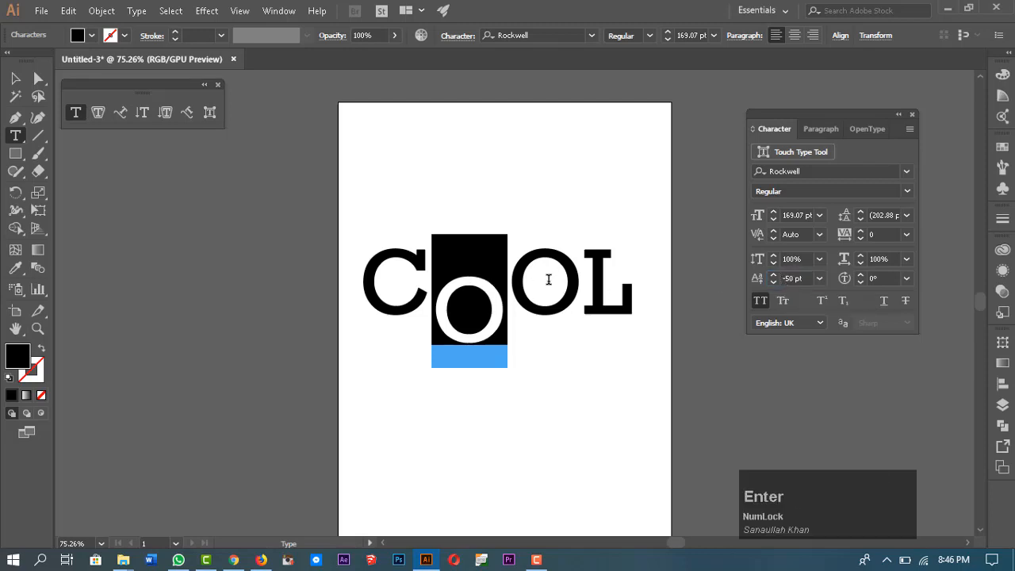
Lower the letter L with a baseline shift of -50 pt and deselect it
{"action": "left_click_drag", "start_coordinate": [585, 281], "coordinate": [627, 290]}
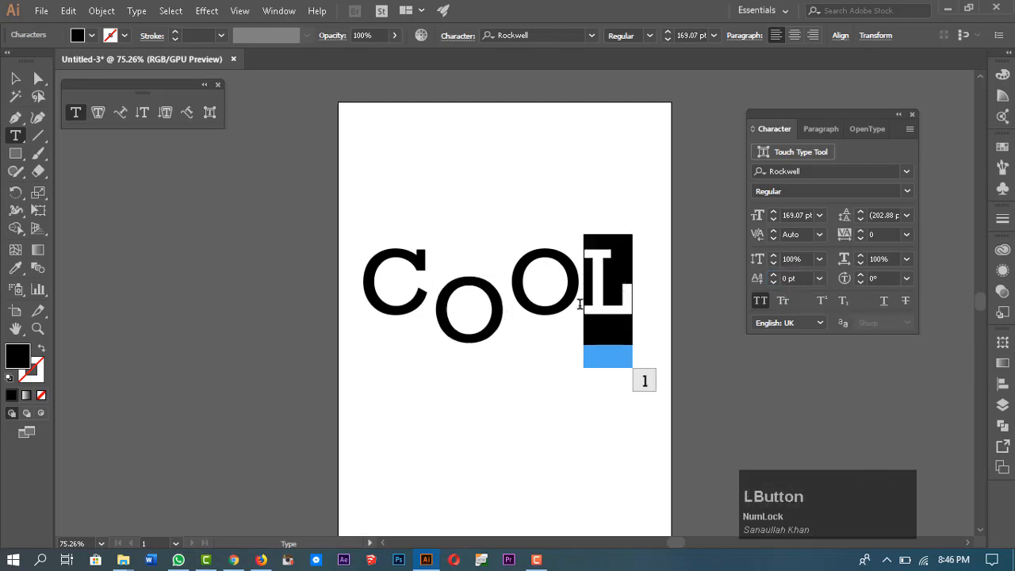
{"action": "left_click", "coordinate": [785, 279]}
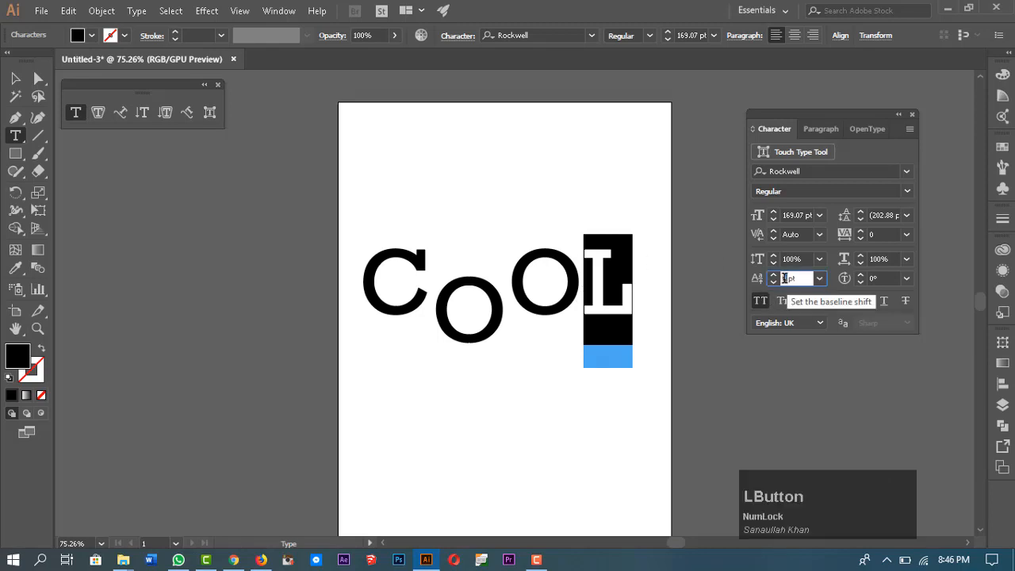
{"action": "type", "text": "-5"}
{"action": "key", "text": "Return"}
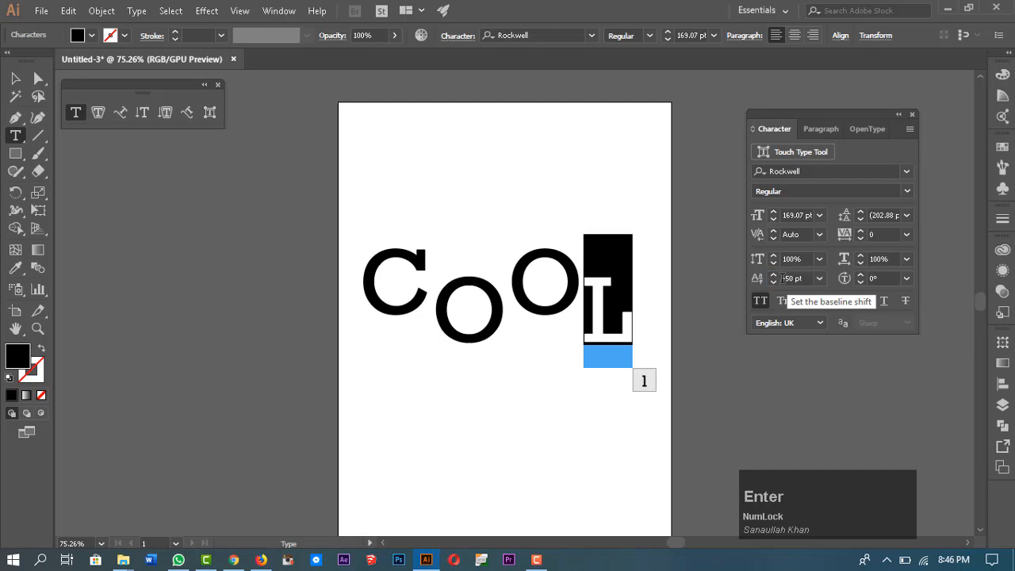
{"action": "left_click", "coordinate": [558, 367]}
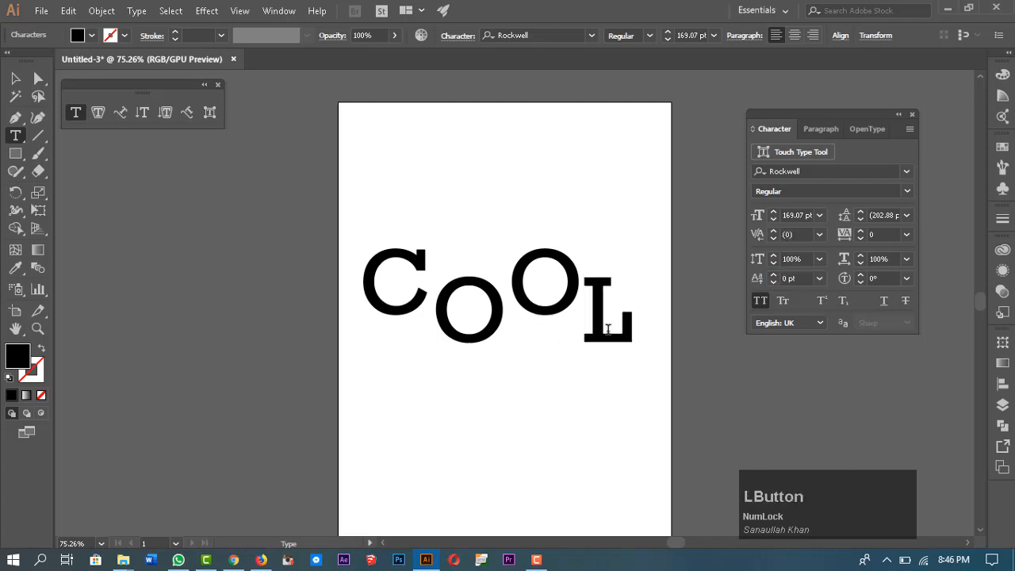
Fill the letter L with orange
{"action": "left_click_drag", "start_coordinate": [591, 311], "coordinate": [647, 340]}
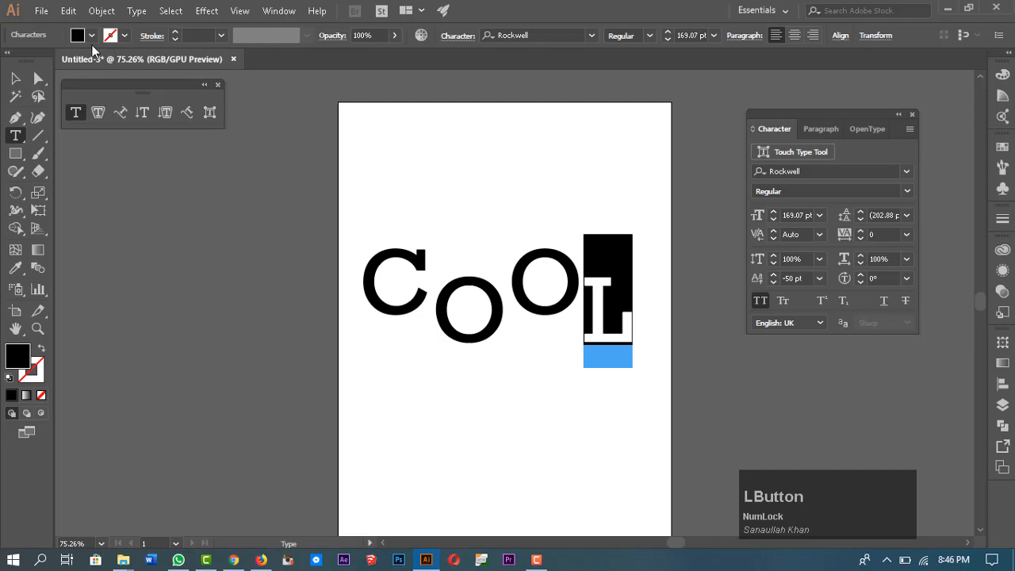
{"action": "left_click", "coordinate": [93, 36]}
{"action": "left_click", "coordinate": [145, 61]}
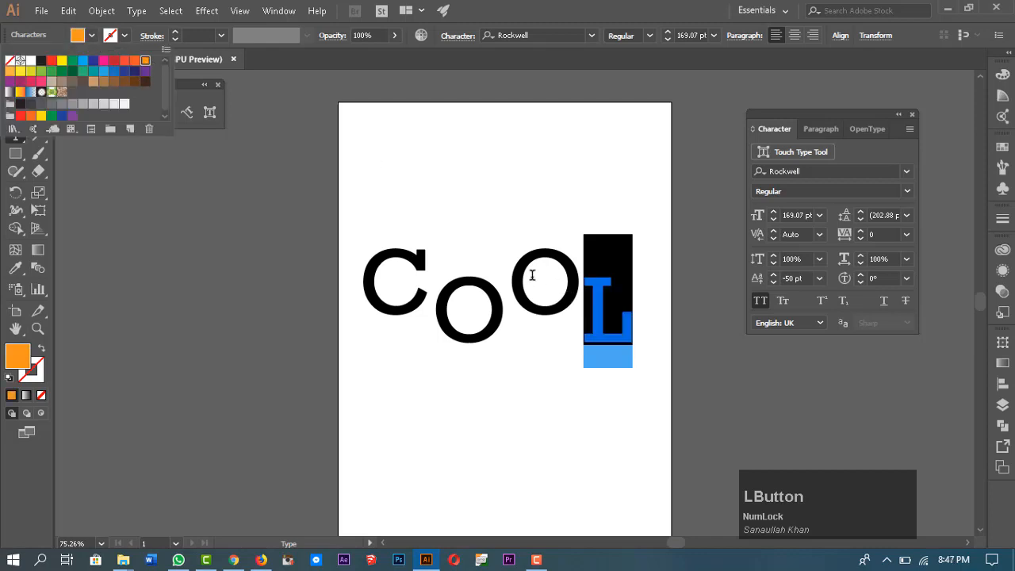
Fill the second O of COOL with light blue
{"action": "left_click", "coordinate": [557, 287]}
{"action": "left_click_drag", "start_coordinate": [573, 287], "coordinate": [542, 276]}
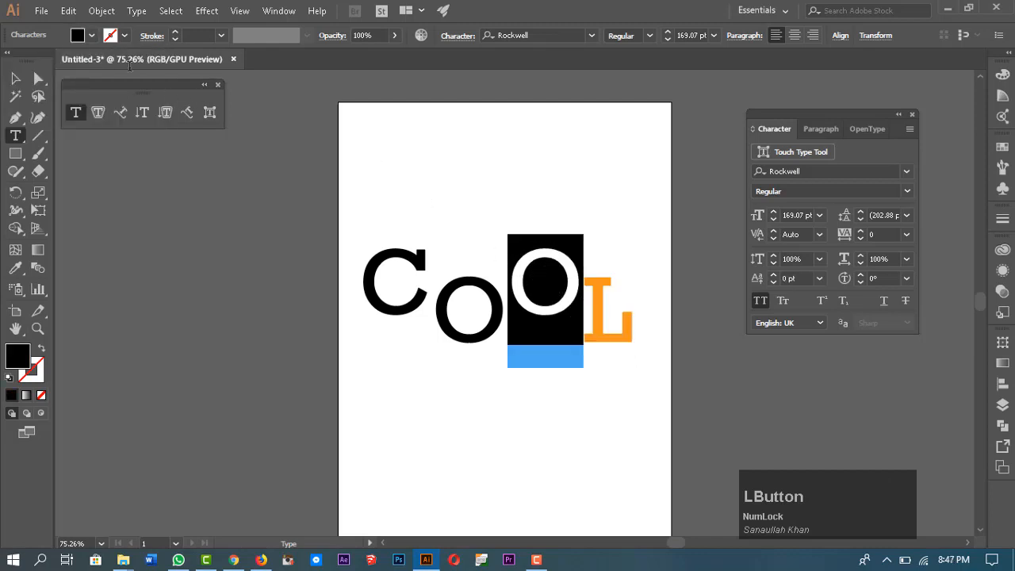
{"action": "left_click", "coordinate": [91, 36]}
{"action": "left_click", "coordinate": [104, 70]}
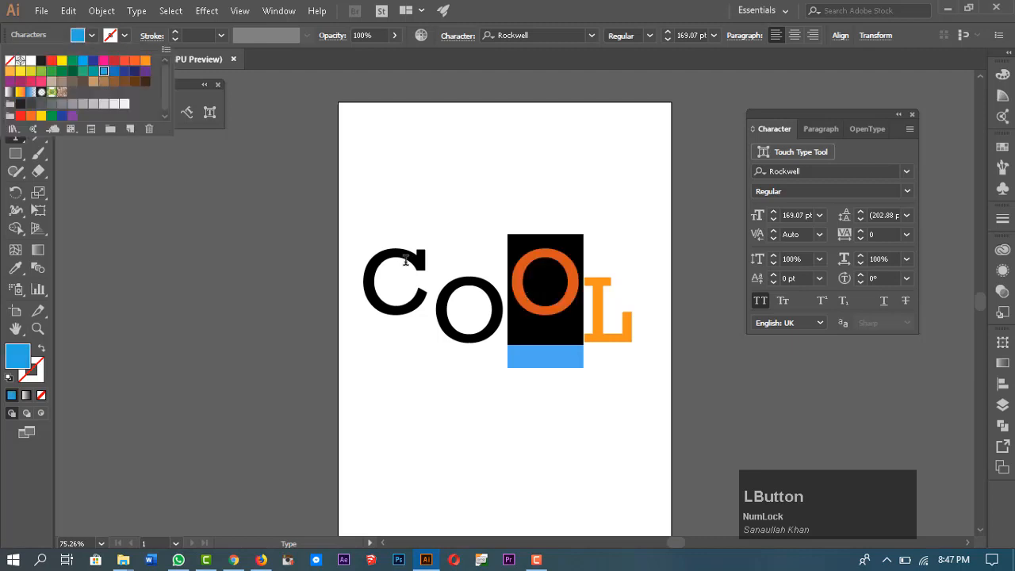
Fill the first, lowered O of COOL with red
{"action": "left_click", "coordinate": [381, 252]}
{"action": "left_click_drag", "start_coordinate": [426, 284], "coordinate": [478, 319]}
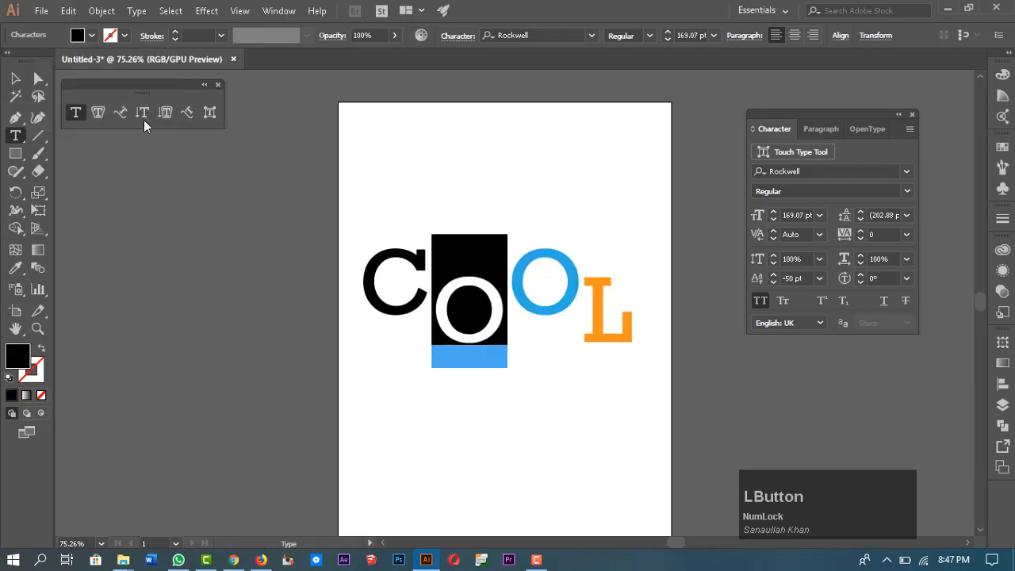
{"action": "left_click", "coordinate": [91, 36]}
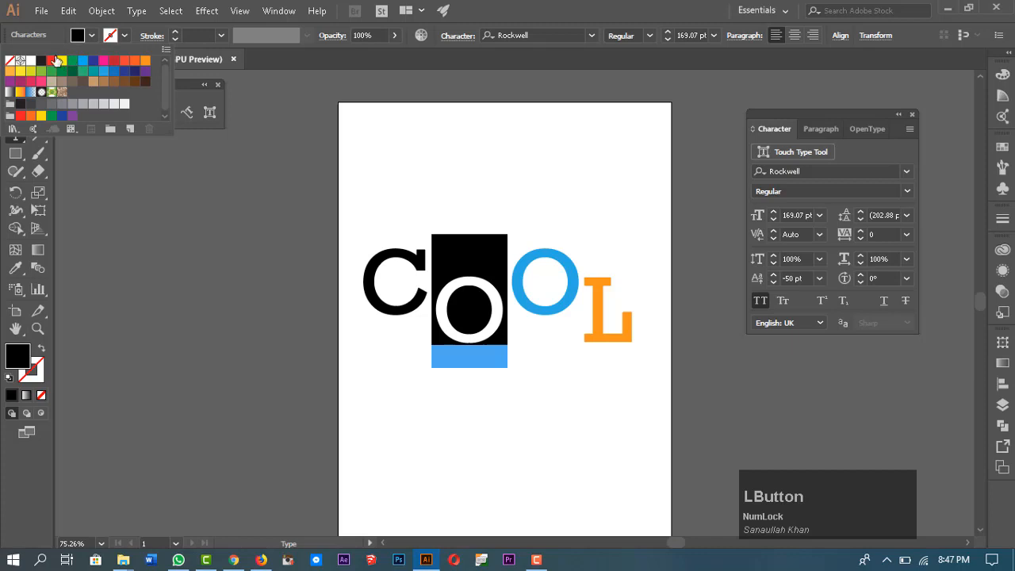
{"action": "left_click", "coordinate": [52, 60]}
Fill the letter C with yellow-green
{"action": "left_click", "coordinate": [428, 266]}
{"action": "left_click_drag", "start_coordinate": [426, 271], "coordinate": [369, 256]}
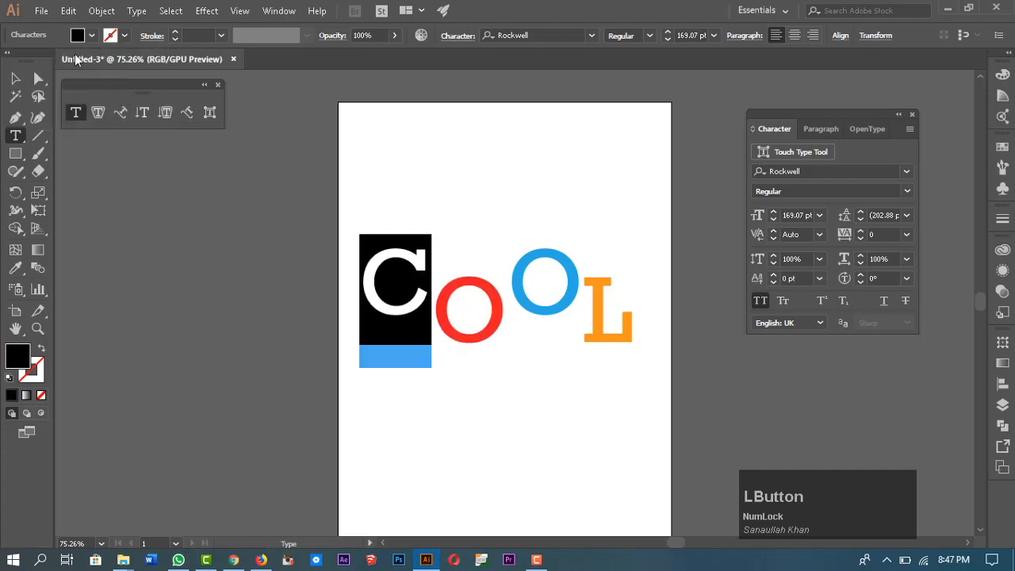
{"action": "left_click", "coordinate": [91, 35]}
{"action": "left_click", "coordinate": [30, 75]}
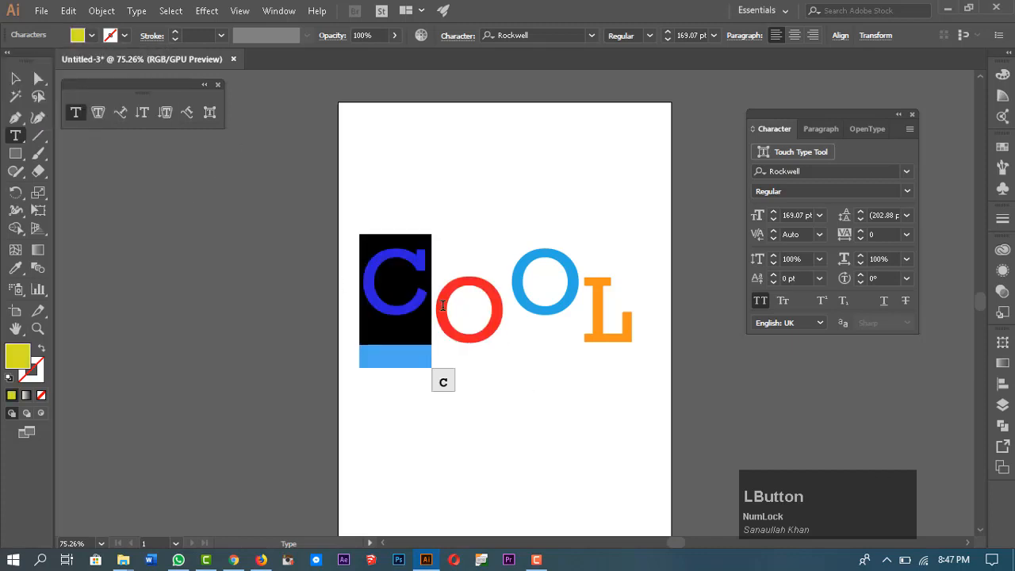
Move the coloured COOL text up near the upper edge of the artboard and deselect it
{"action": "left_click", "coordinate": [480, 362]}
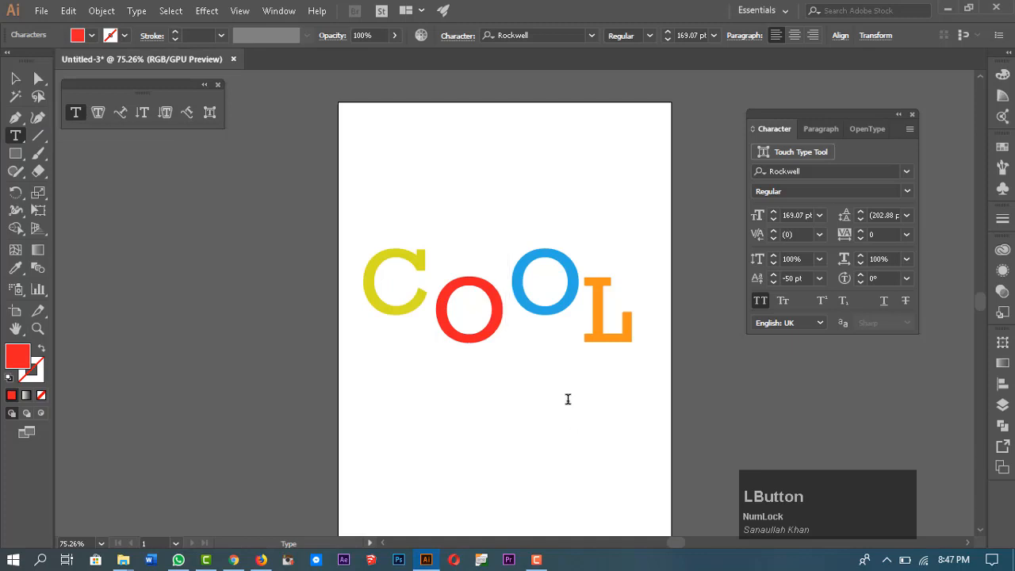
{"action": "key", "text": "Escape"}
{"action": "left_click_drag", "start_coordinate": [539, 345], "coordinate": [539, 249]}
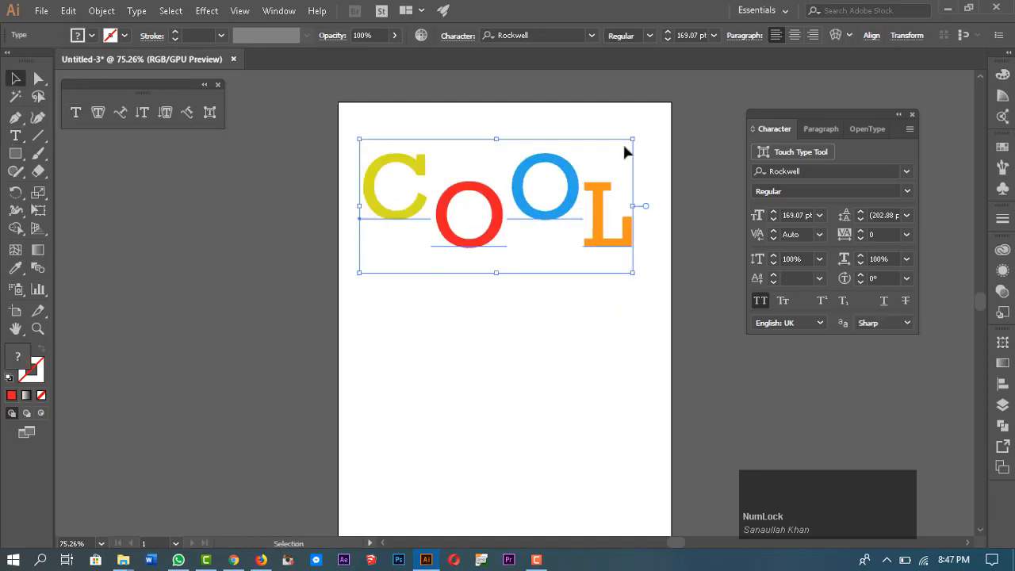
{"action": "left_click", "coordinate": [656, 337]}
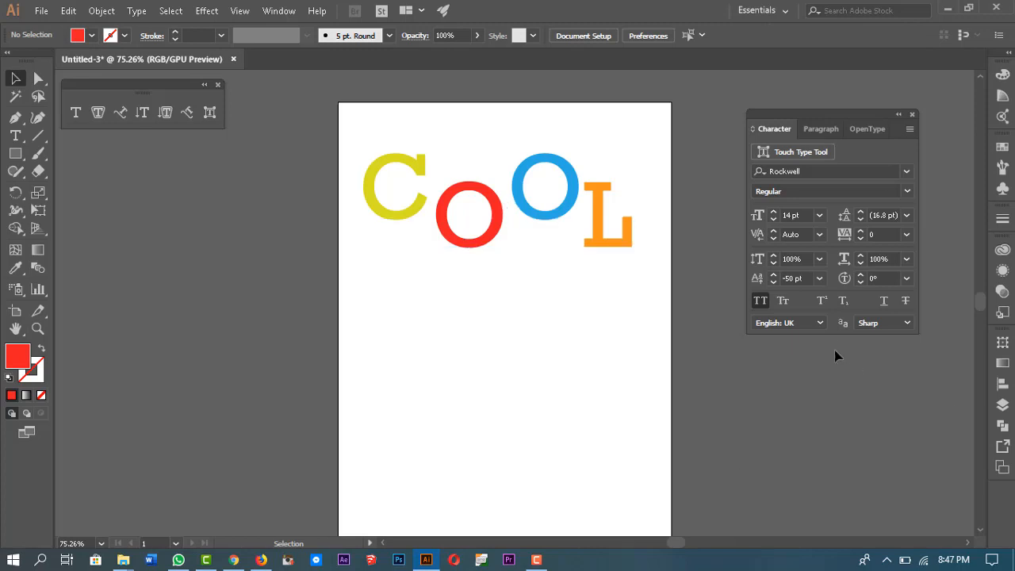
{"action": "left_click", "coordinate": [465, 209]}
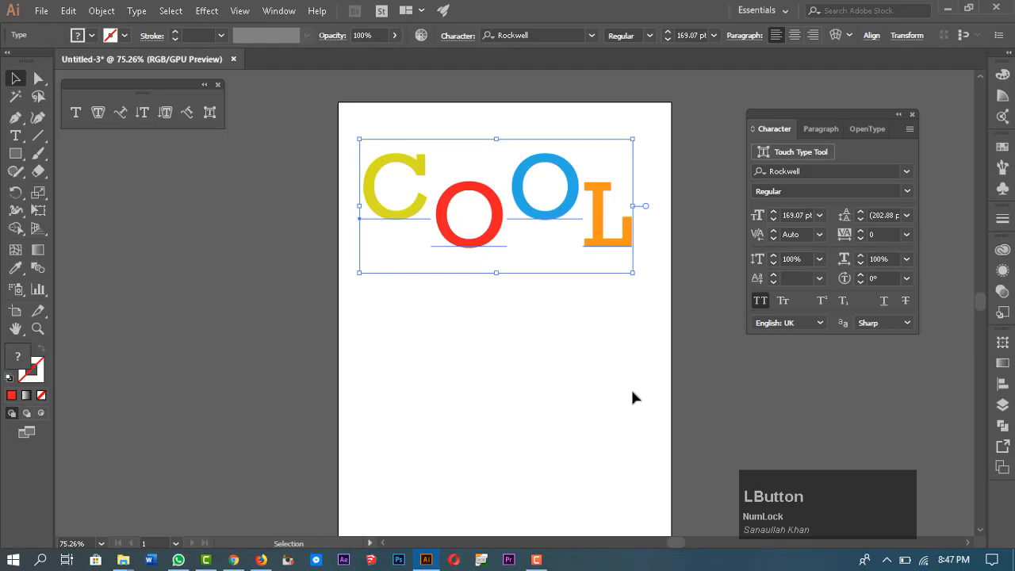
{"action": "left_click", "coordinate": [596, 342]}
Add a placeholder Lorem ipsum point text below COOL and reset its character settings to the defaults
{"action": "left_click", "coordinate": [75, 113]}
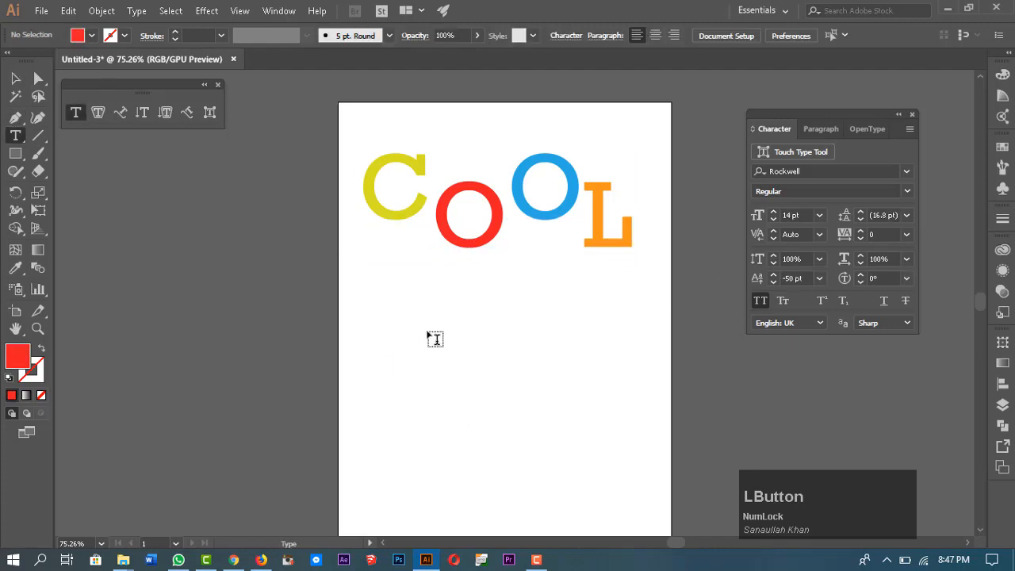
{"action": "left_click", "coordinate": [427, 361]}
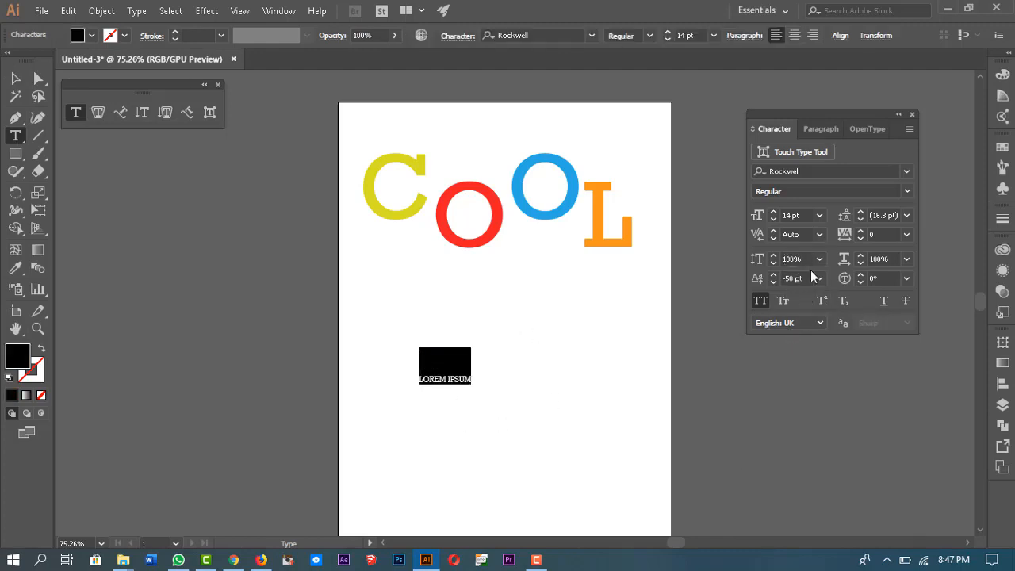
{"action": "left_click", "coordinate": [911, 130]}
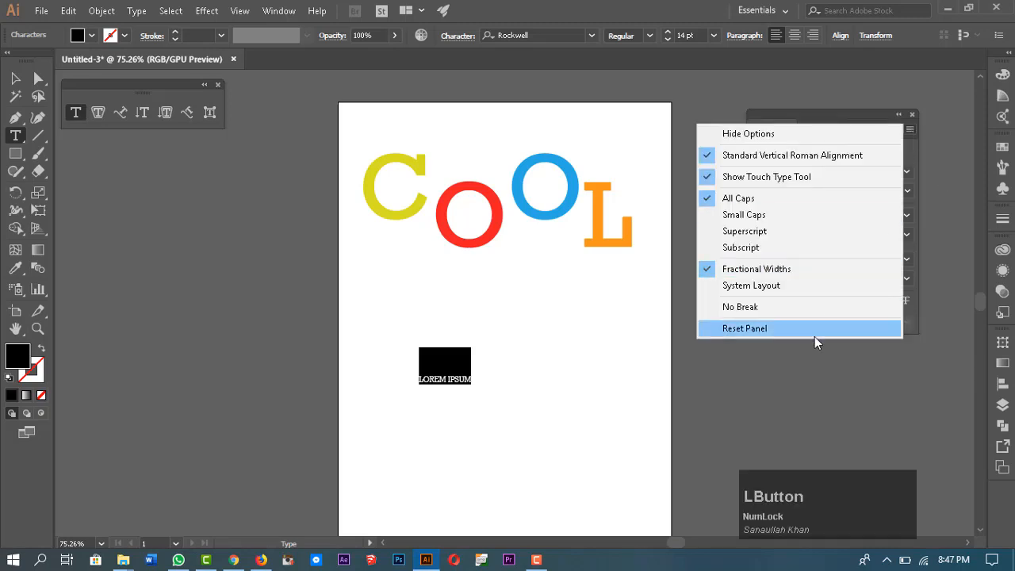
{"action": "left_click", "coordinate": [771, 329]}
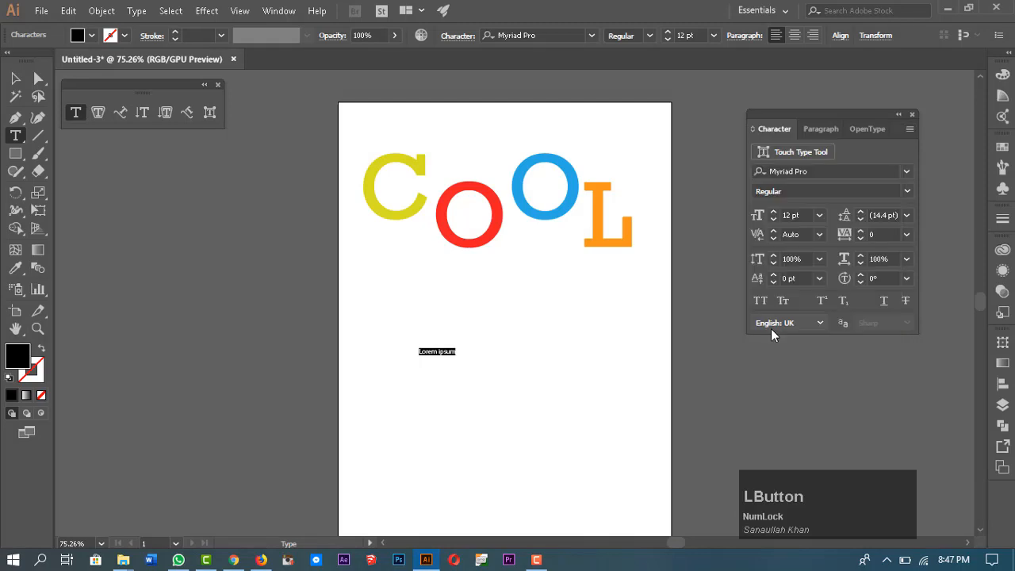
{"action": "key", "text": "Escape"}
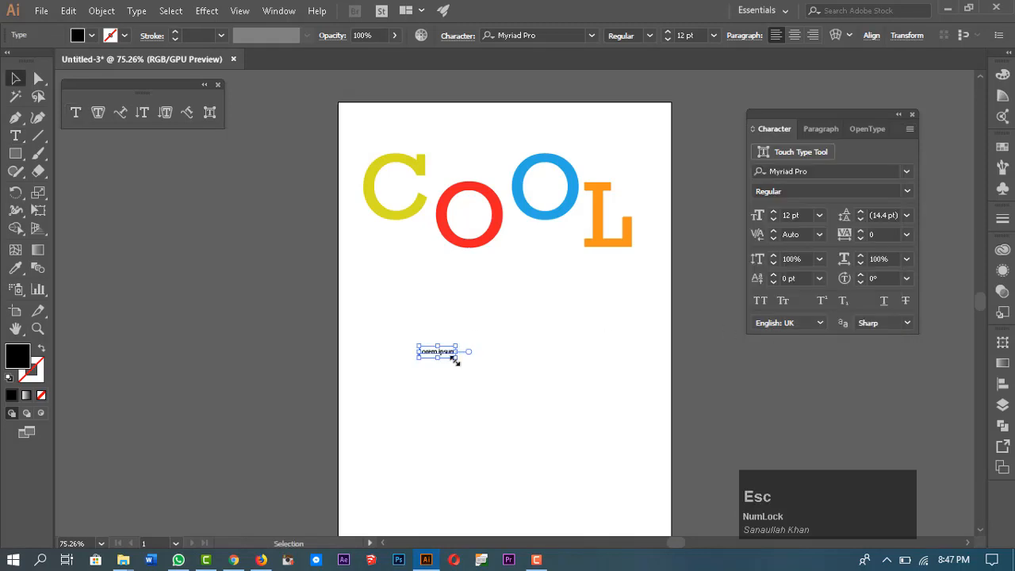
Scale the Lorem ipsum text up to about 84 pt and shift it slightly left to fit inside the artboard
{"action": "left_click_drag", "start_coordinate": [455, 356], "coordinate": [651, 520]}
{"action": "scroll", "coordinate": [598, 339], "scroll_direction": "down", "scroll_amount": 3}
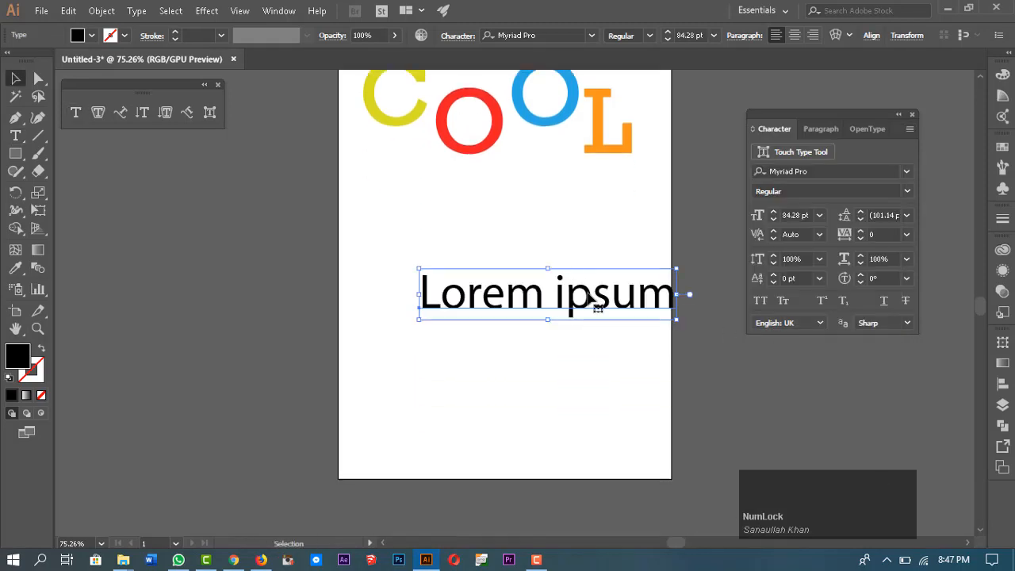
{"action": "left_click_drag", "start_coordinate": [587, 293], "coordinate": [570, 293]}
Select only the word Lorem, extend the selection to the whole Lorem ipsum line, and leave text editing
{"action": "double_click", "coordinate": [488, 295]}
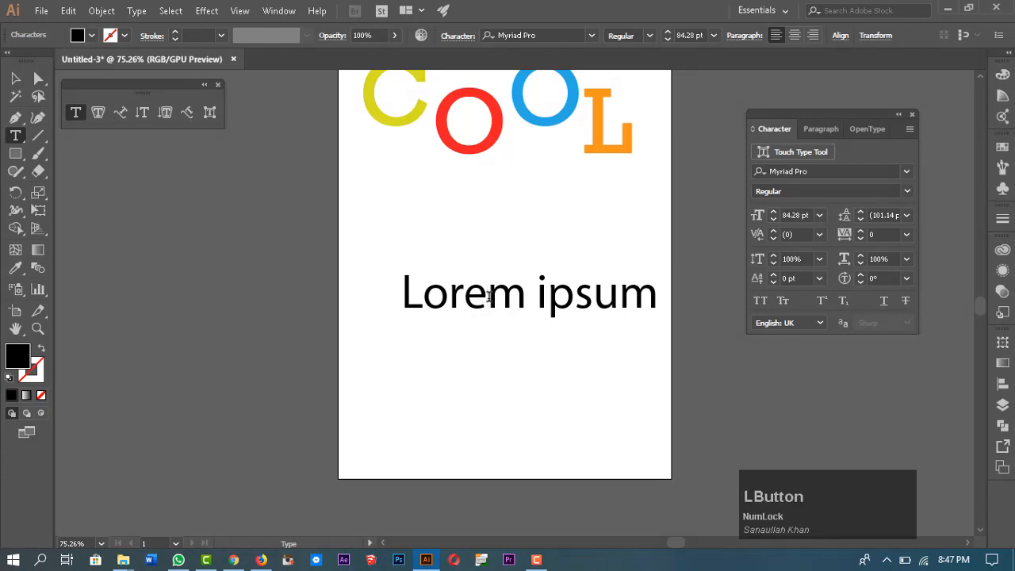
{"action": "double_click", "coordinate": [489, 295]}
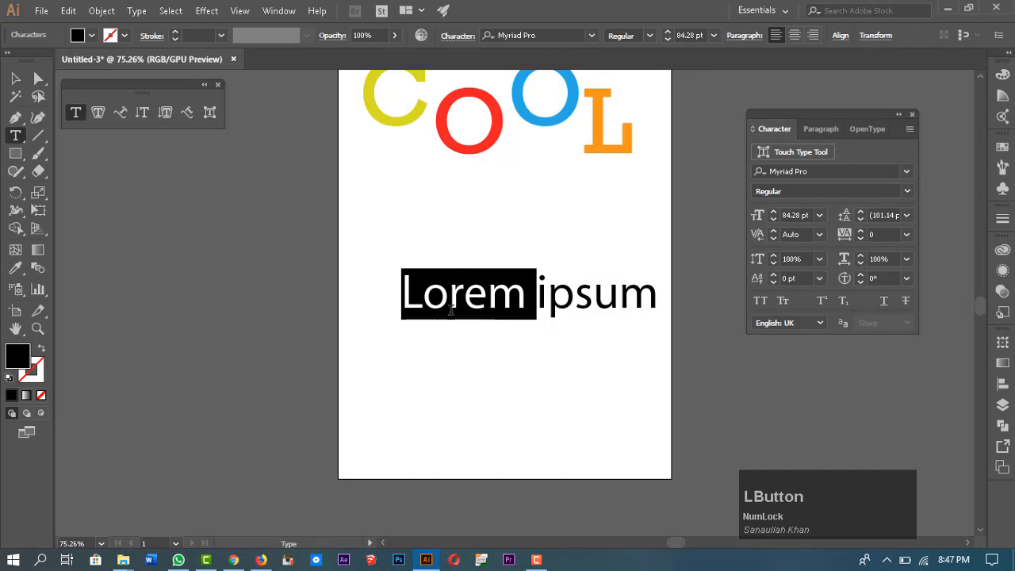
{"action": "triple_click", "coordinate": [496, 287]}
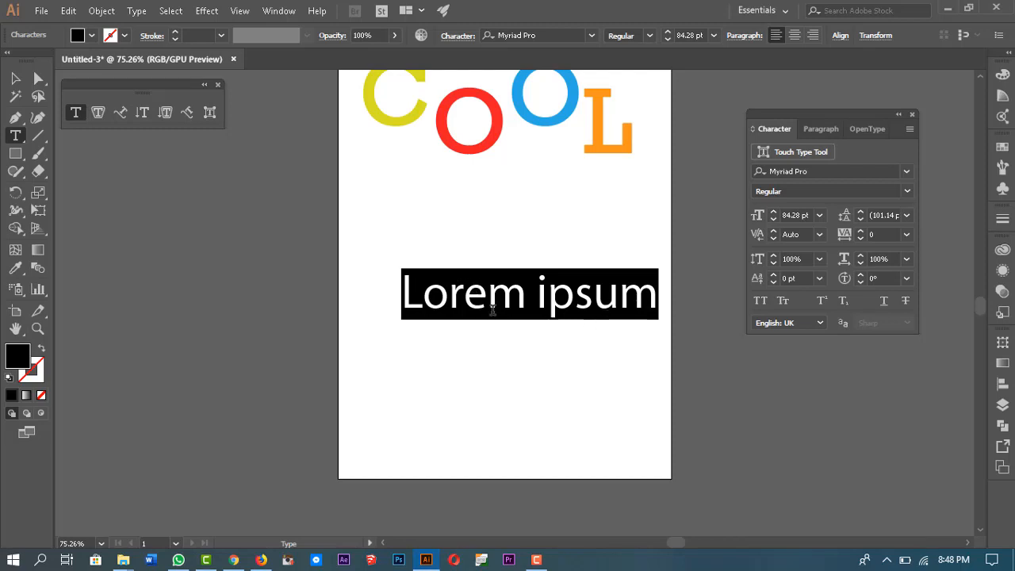
{"action": "key", "text": "Escape"}
Draw a wide text area filled with placeholder paragraphs below the large Lorem ipsum line
{"action": "left_click", "coordinate": [15, 135]}
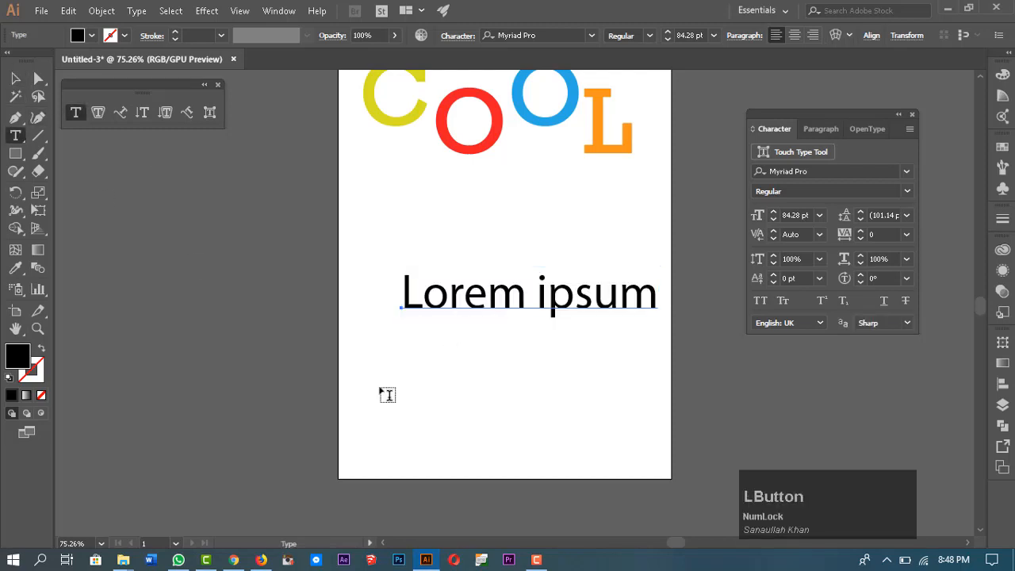
{"action": "left_click_drag", "start_coordinate": [360, 359], "coordinate": [659, 400]}
{"action": "key", "text": "Escape"}
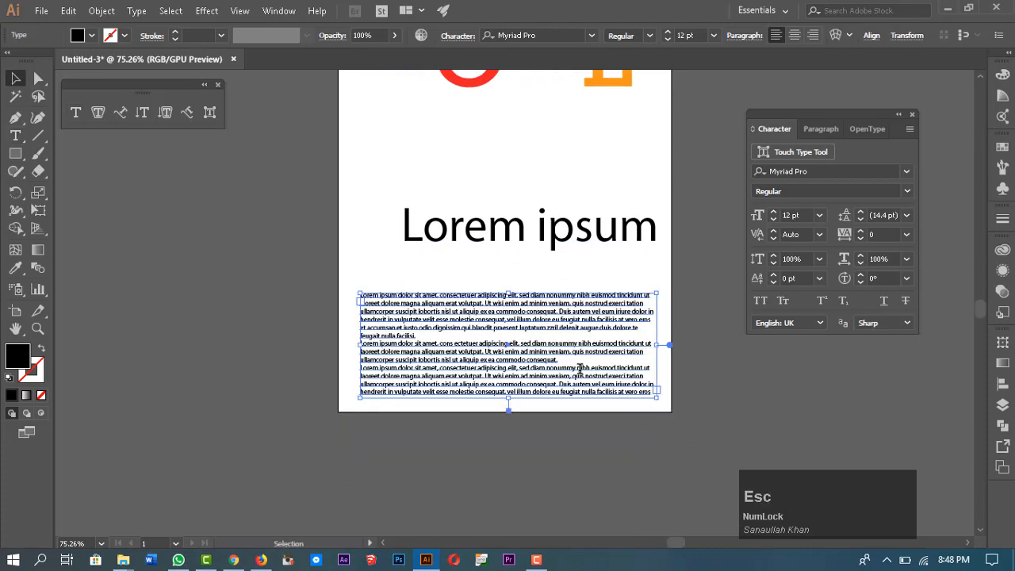
{"action": "left_click", "coordinate": [702, 407]}
Select single words and the entire first paragraph in the text area, and delete the text area
{"action": "double_click", "coordinate": [555, 315]}
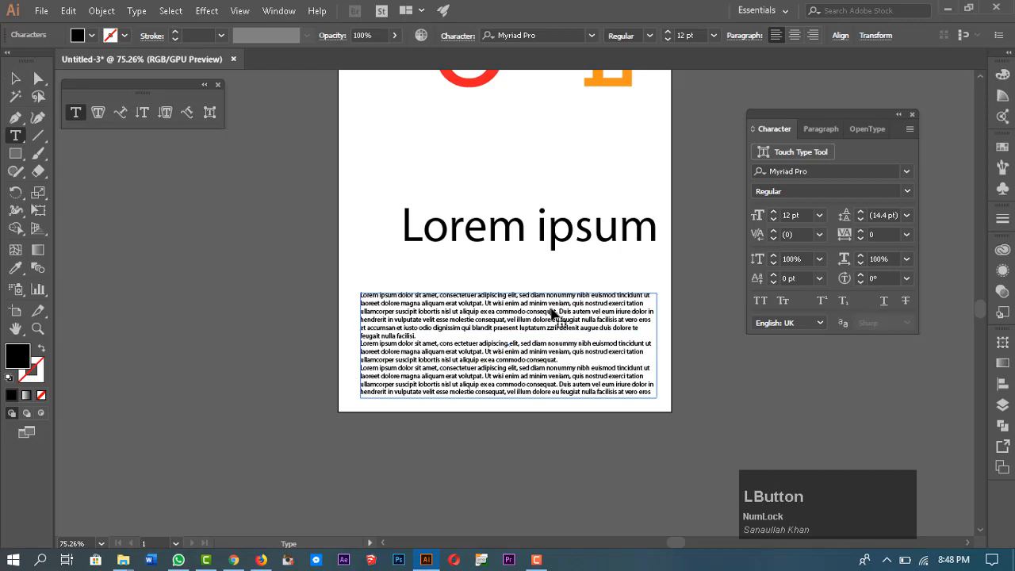
{"action": "double_click", "coordinate": [552, 312]}
{"action": "triple_click", "coordinate": [552, 310]}
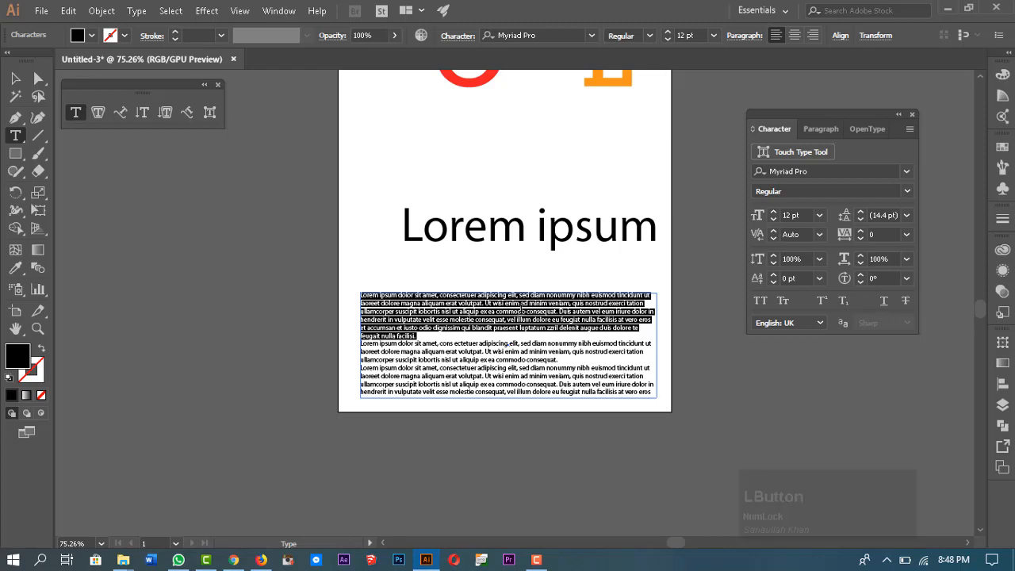
{"action": "double_click", "coordinate": [520, 295]}
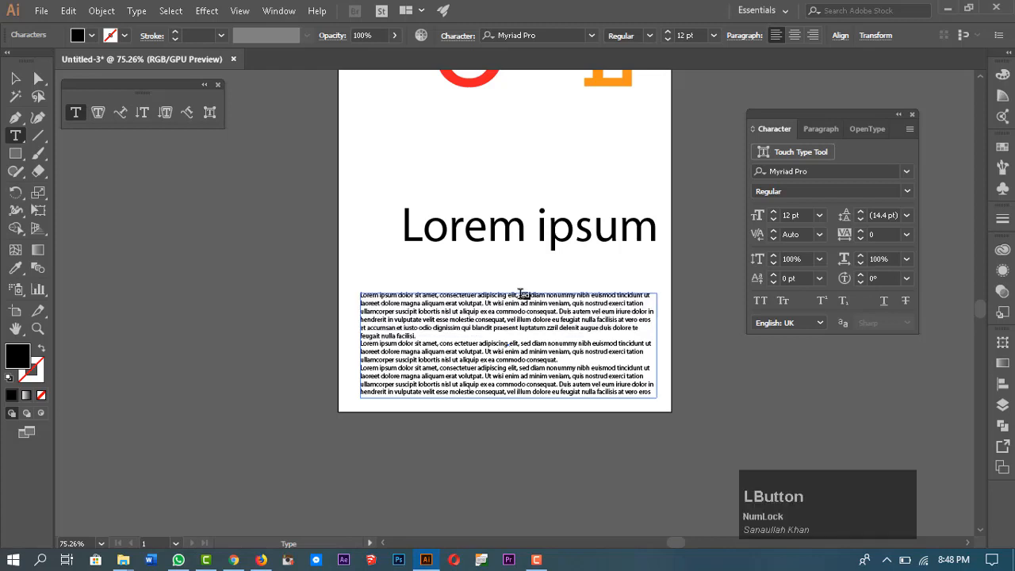
{"action": "double_click", "coordinate": [539, 294]}
{"action": "triple_click", "coordinate": [539, 294]}
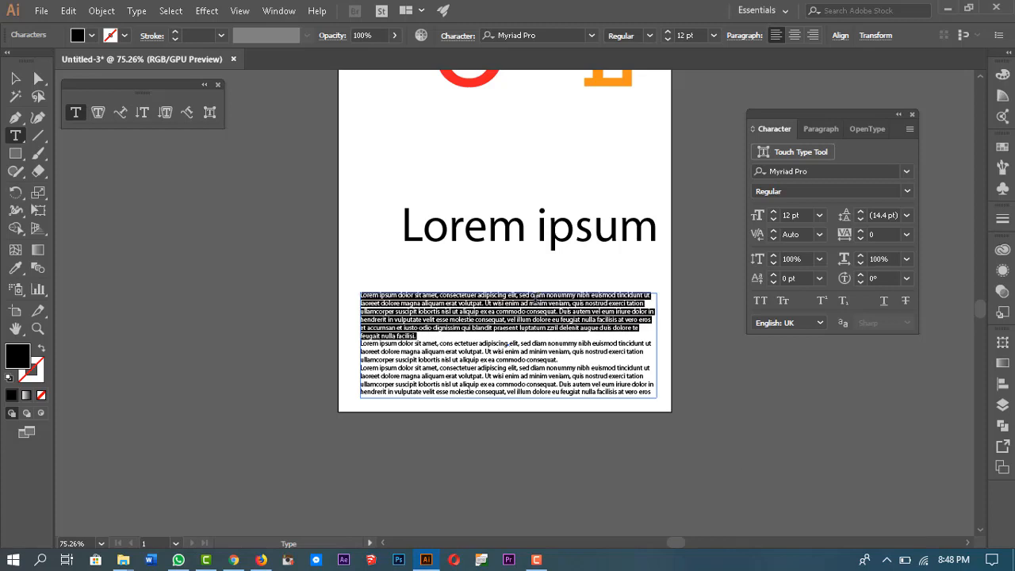
{"action": "key", "text": "Escape"}
{"action": "key", "text": "Delete"}
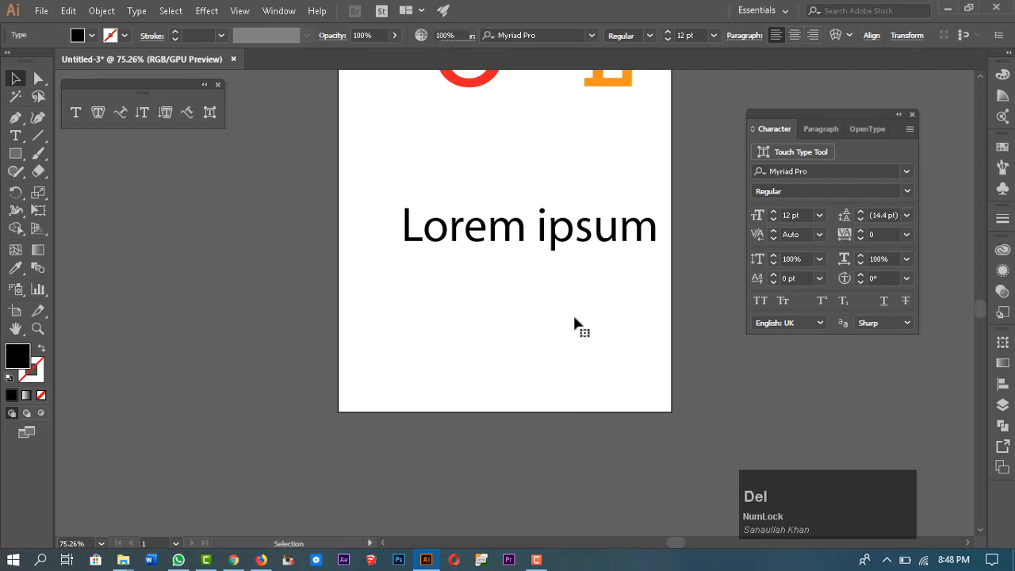
Replace the whole Lorem ipsum line with the word "typography"
{"action": "double_click", "coordinate": [560, 240]}
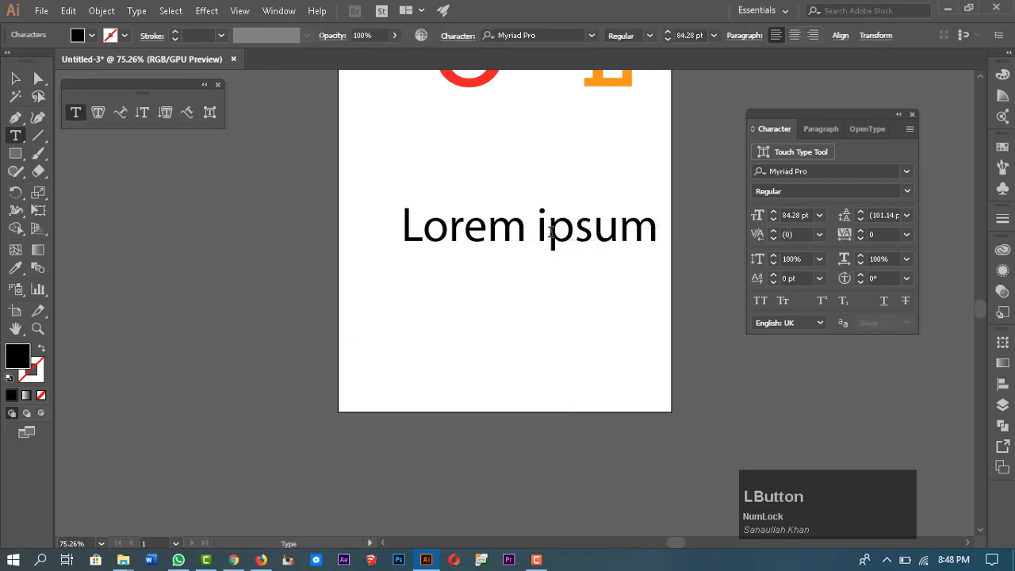
{"action": "double_click", "coordinate": [551, 230]}
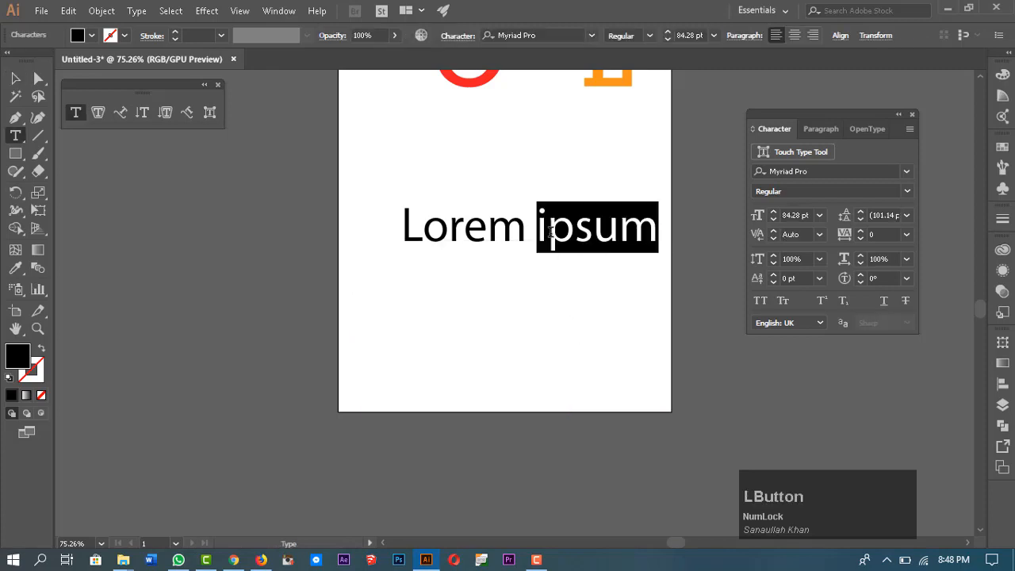
{"action": "triple_click", "coordinate": [550, 230]}
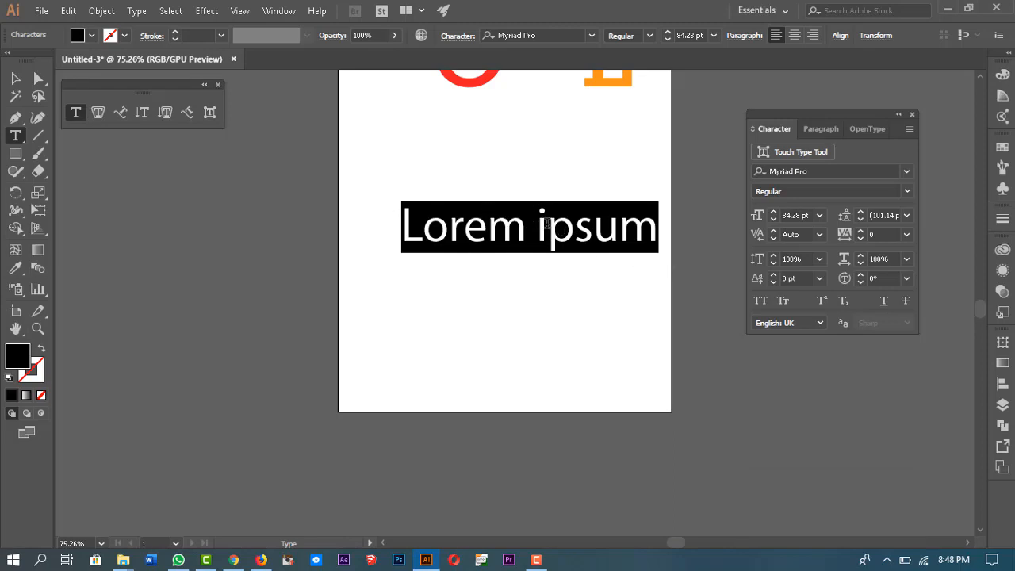
{"action": "type", "text": "ty"}
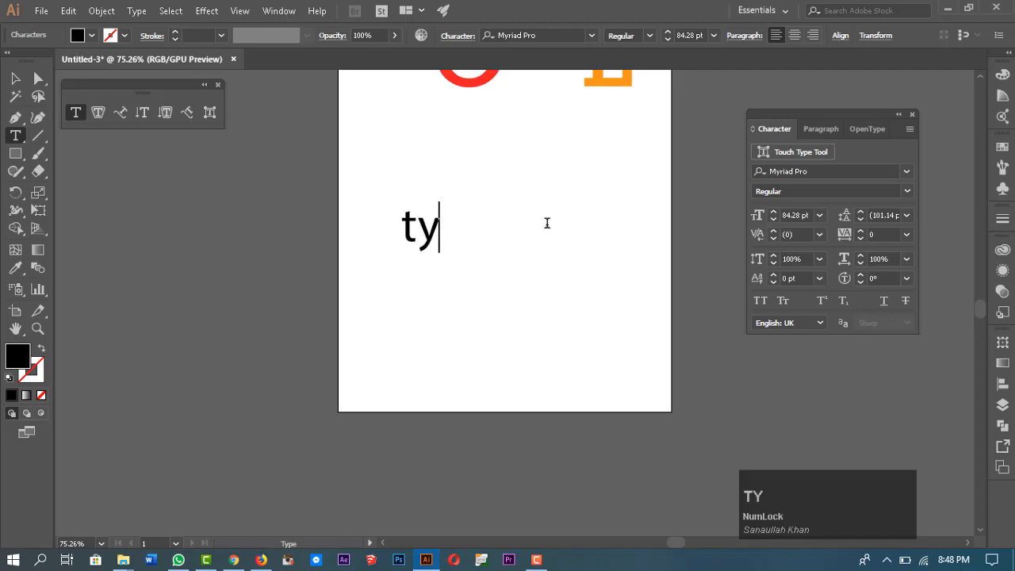
{"action": "type", "text": "pography"}
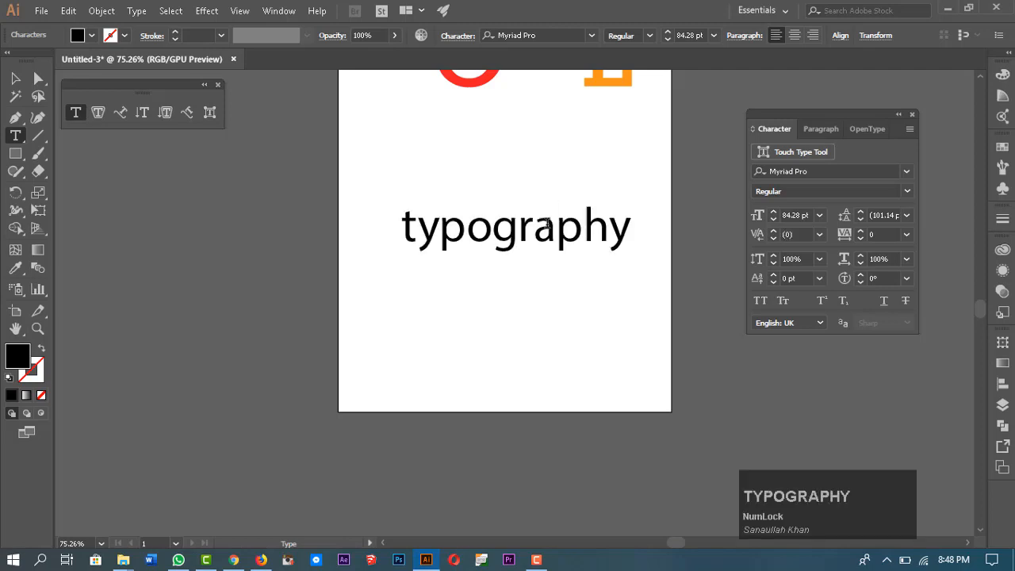
{"action": "key", "text": "Escape"}
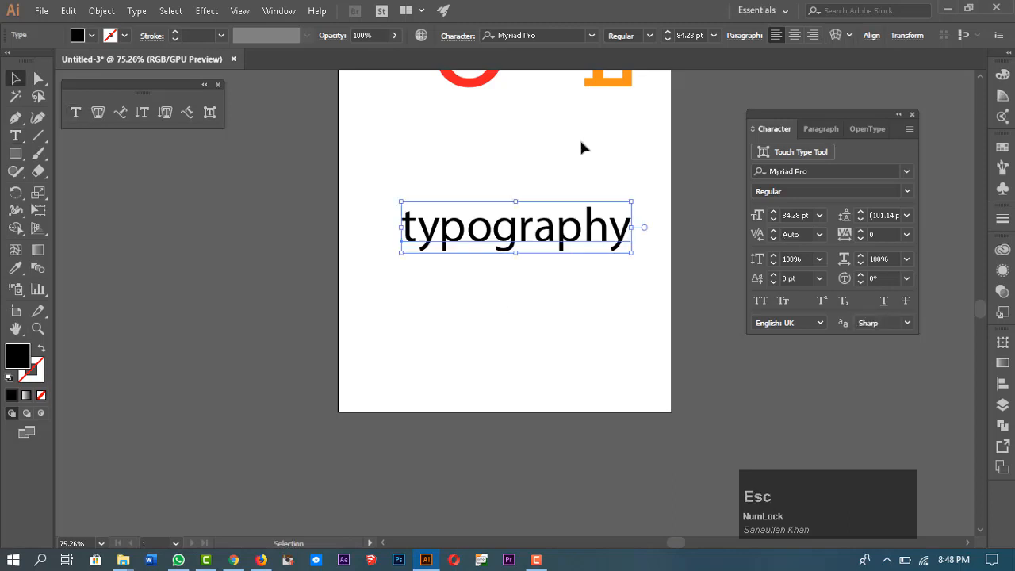
Set the font of the word typography to Rockwell and move it down and left on the artboard
{"action": "left_click", "coordinate": [554, 35]}
{"action": "type", "text": "r"}
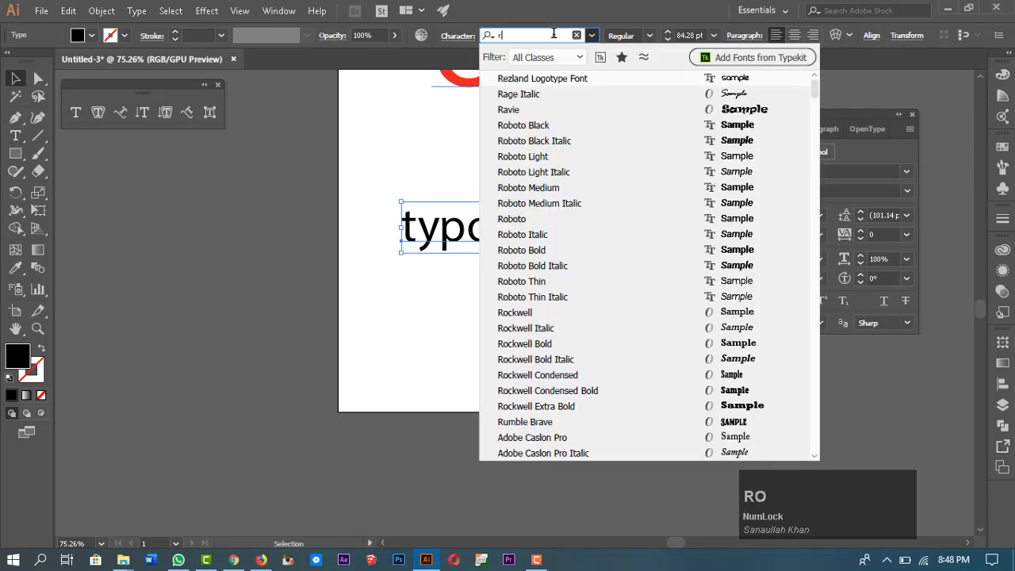
{"action": "type", "text": "ockwe"}
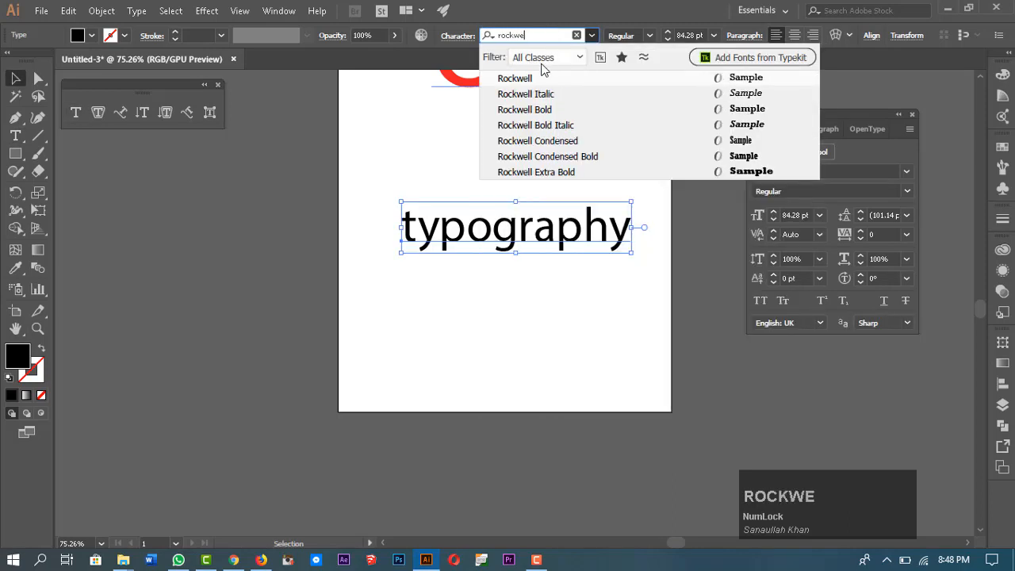
{"action": "left_click", "coordinate": [543, 75]}
{"action": "left_click_drag", "start_coordinate": [581, 232], "coordinate": [550, 263]}
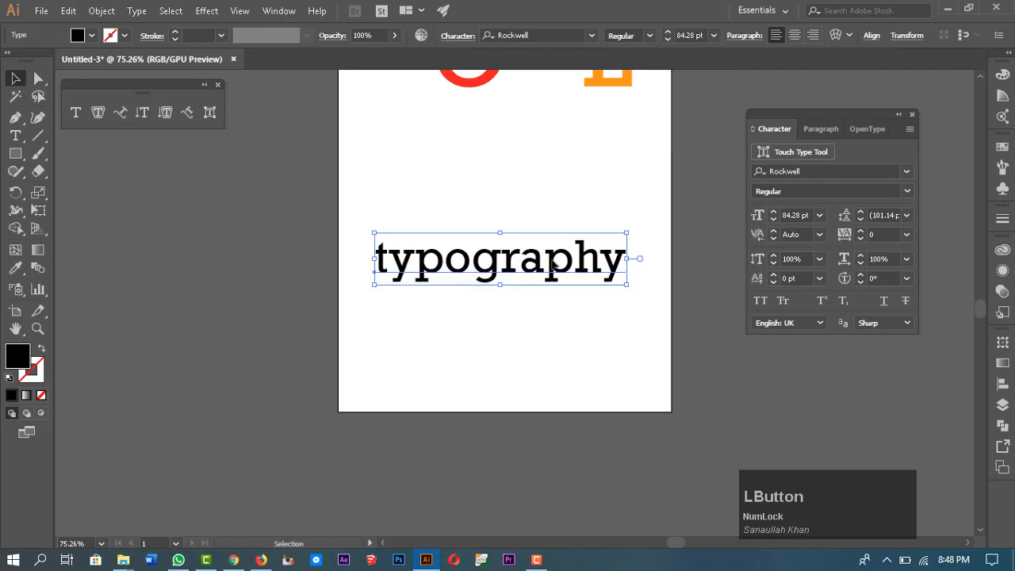
Change the initial t of typography to a capital letter
{"action": "double_click", "coordinate": [389, 256]}
{"action": "left_click_drag", "start_coordinate": [379, 258], "coordinate": [370, 249]}
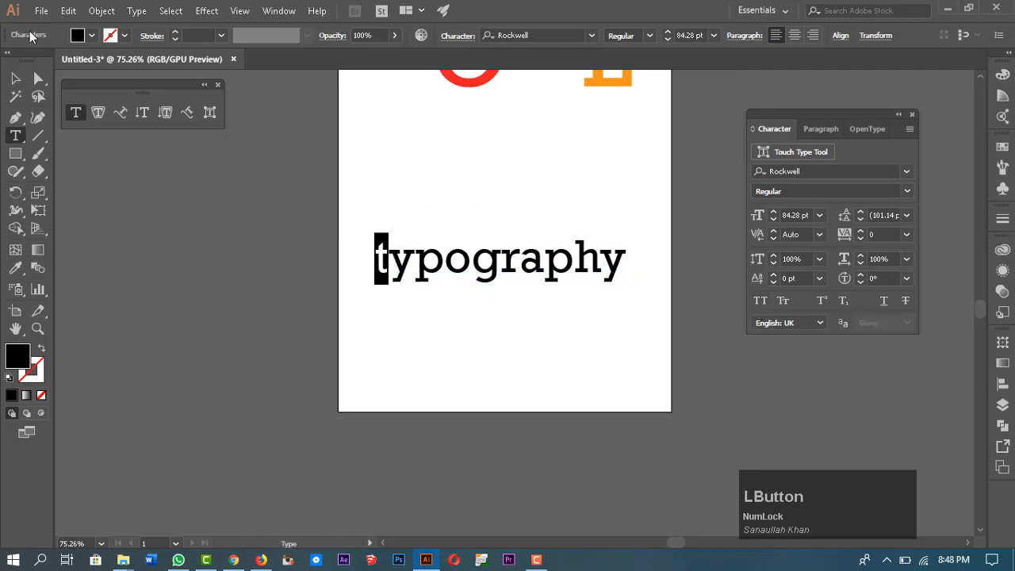
{"action": "left_click", "coordinate": [758, 301]}
{"action": "left_click", "coordinate": [429, 255]}
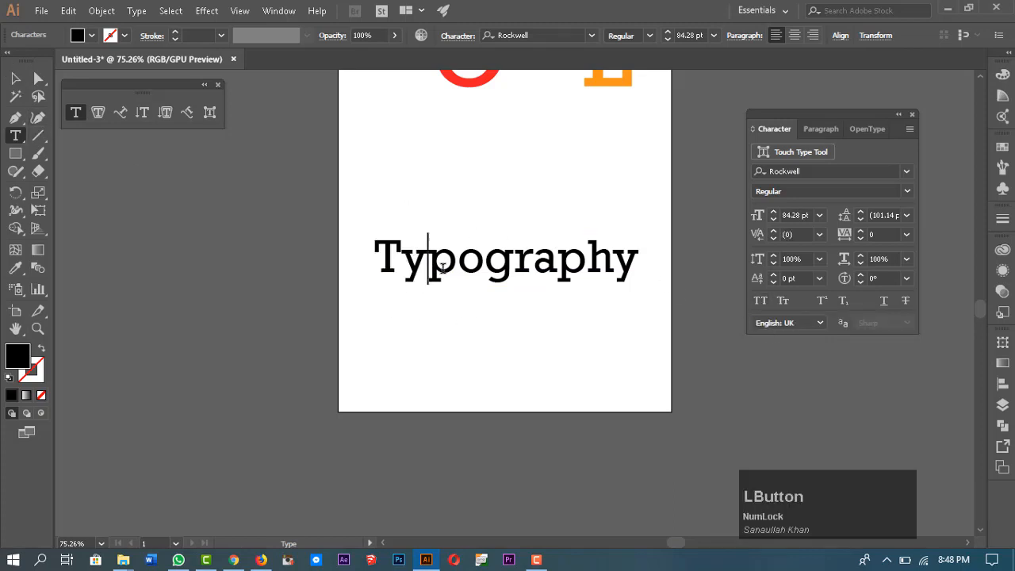
Lower the letters "graphy" of Typography with a baseline shift of -50 pt
{"action": "left_click", "coordinate": [491, 260]}
{"action": "left_click_drag", "start_coordinate": [487, 260], "coordinate": [649, 304]}
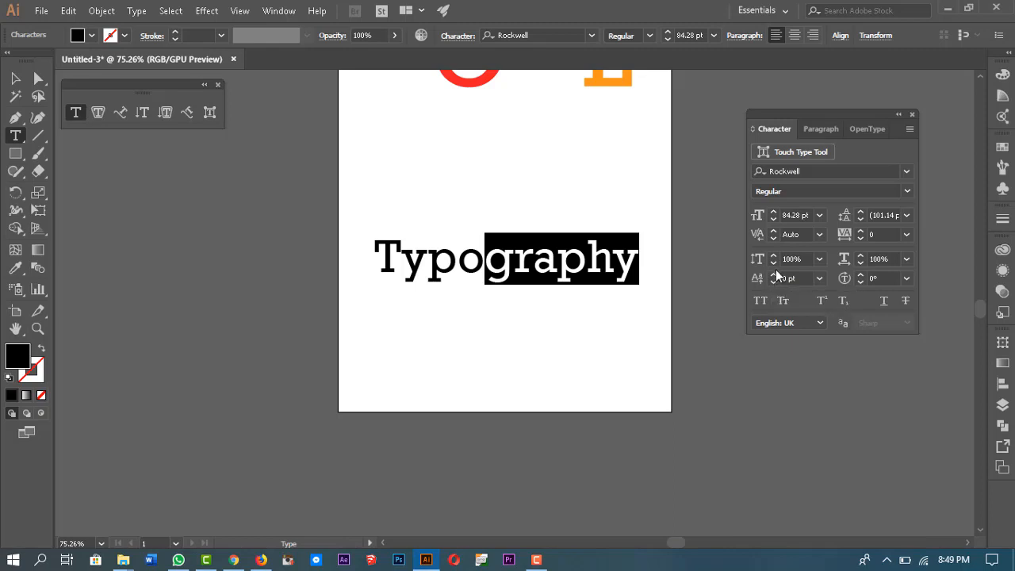
{"action": "left_click_drag", "start_coordinate": [786, 279], "coordinate": [785, 279]}
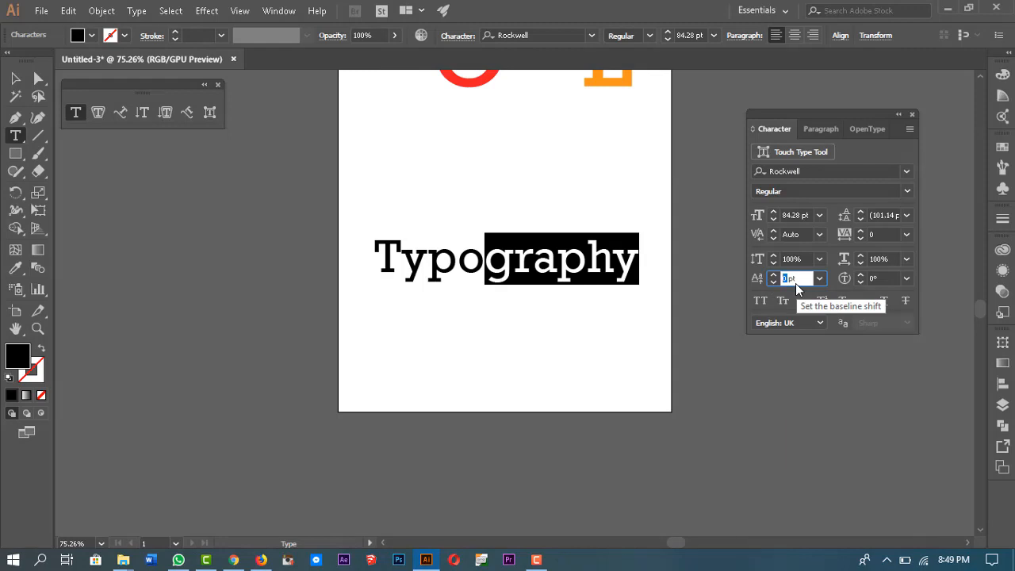
{"action": "type", "text": "-50"}
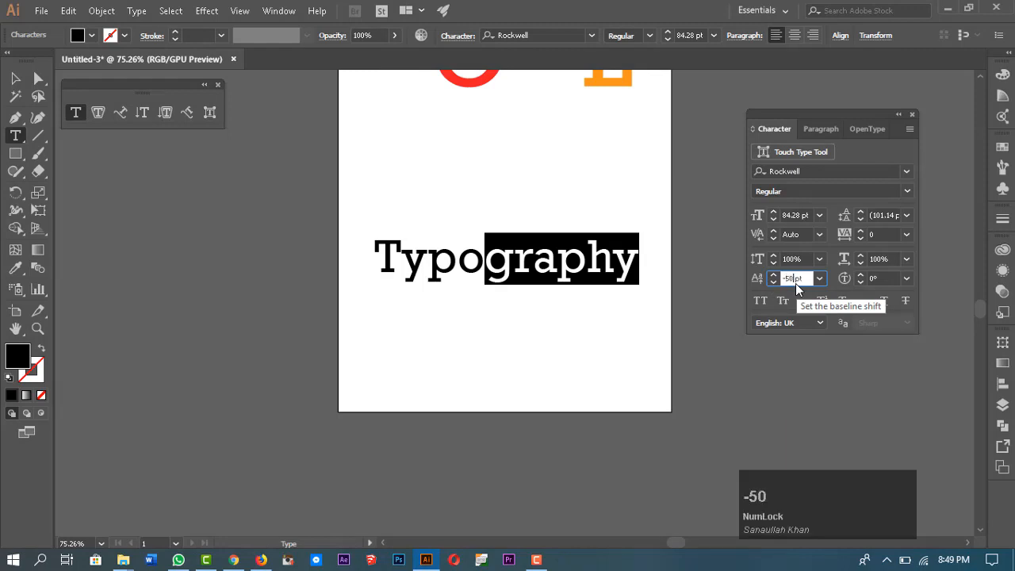
{"action": "key", "text": "Return"}
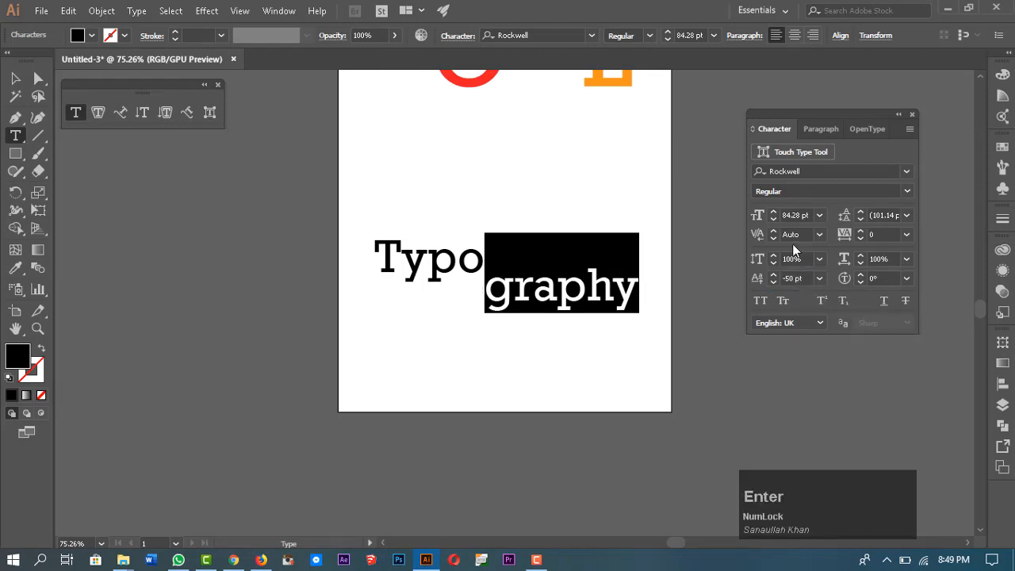
Tighten the kerning between the o and g of Typography to -200, and further to -600
{"action": "left_click", "coordinate": [489, 290]}
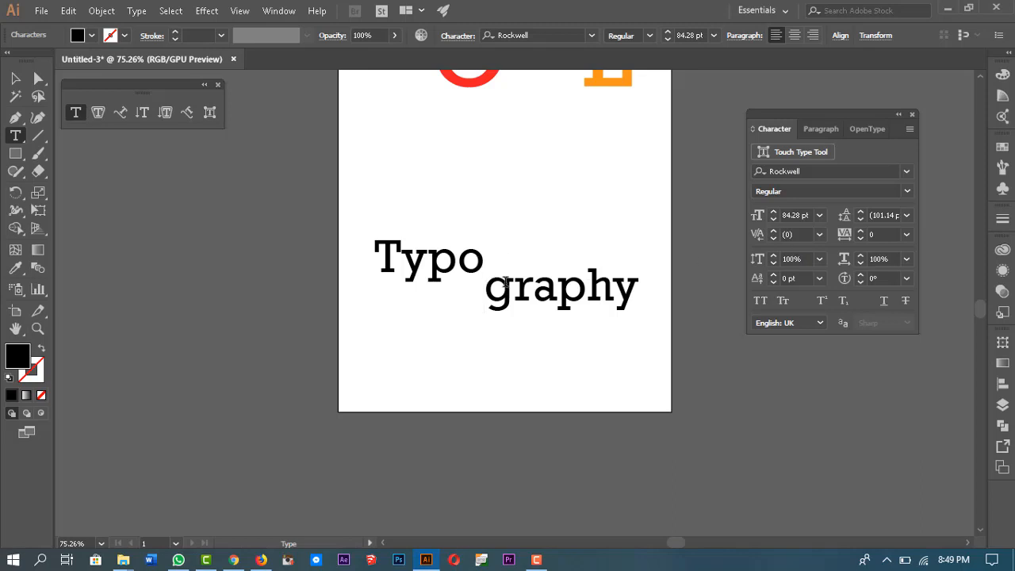
{"action": "left_click", "coordinate": [805, 233]}
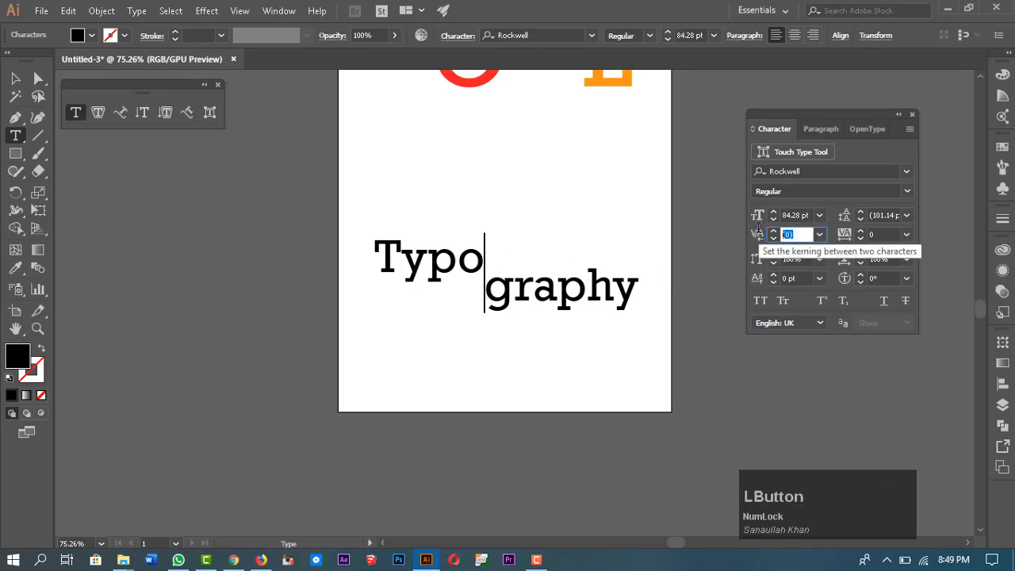
{"action": "type", "text": "-200"}
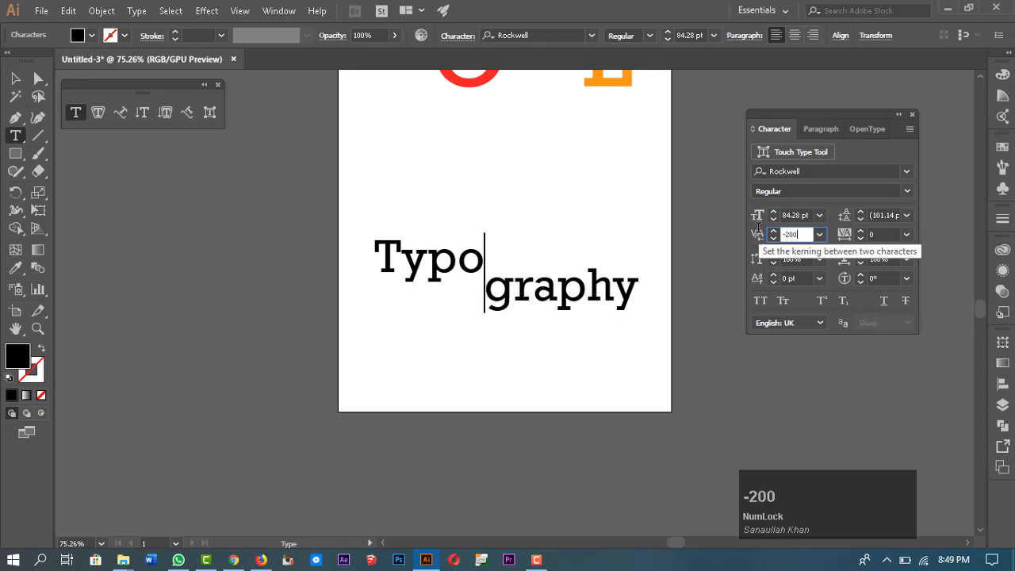
{"action": "key", "text": "Return"}
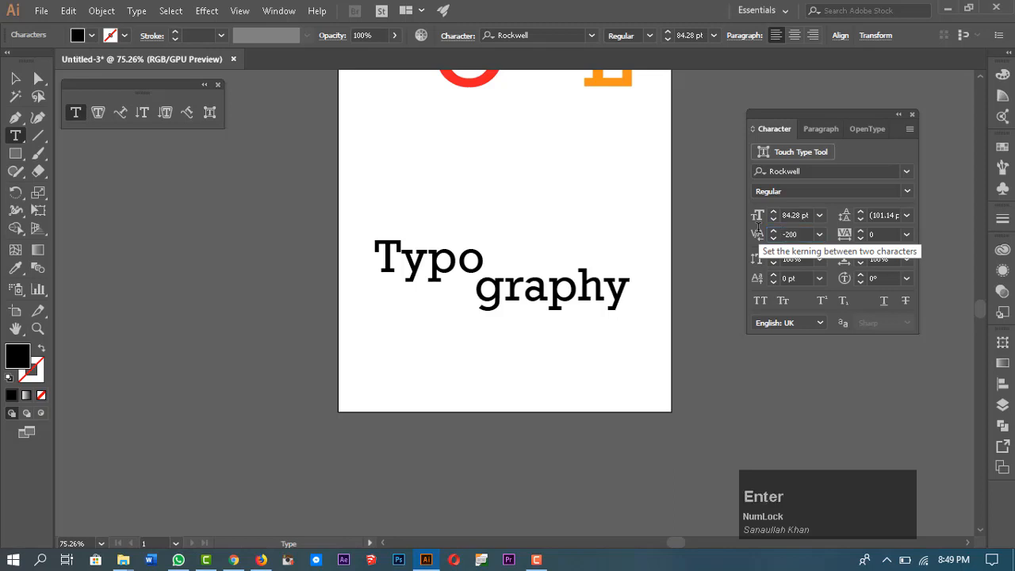
{"action": "left_click", "coordinate": [790, 235]}
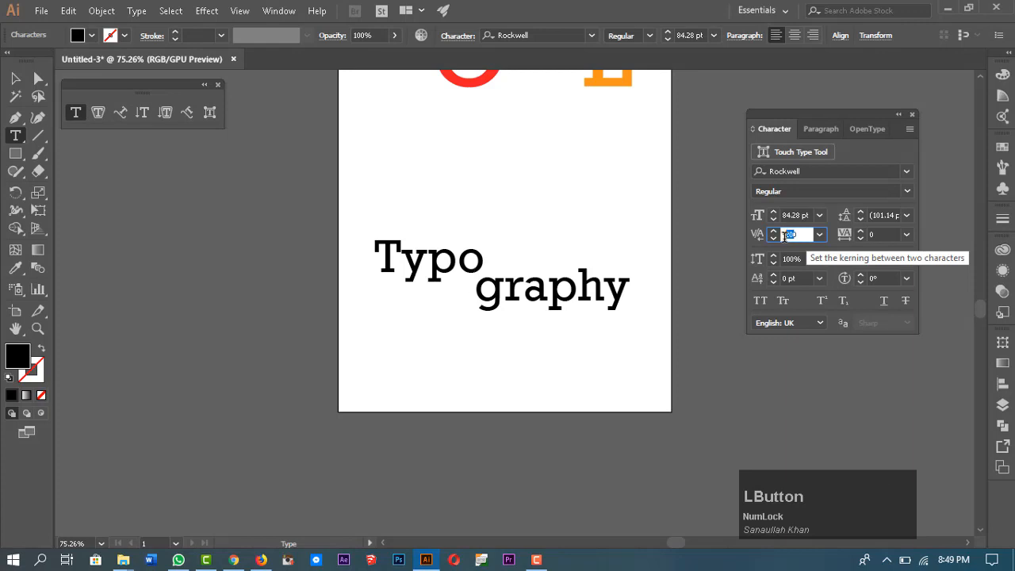
{"action": "type", "text": "6"}
{"action": "key", "text": "Return"}
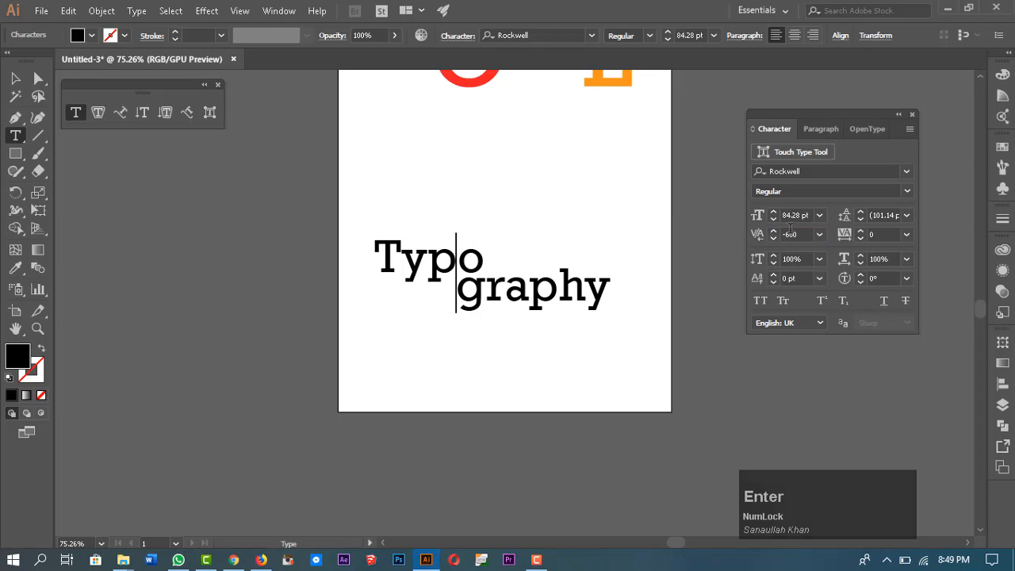
Set the kerning between the o and g of Typography to -1000
{"action": "left_click", "coordinate": [793, 235]}
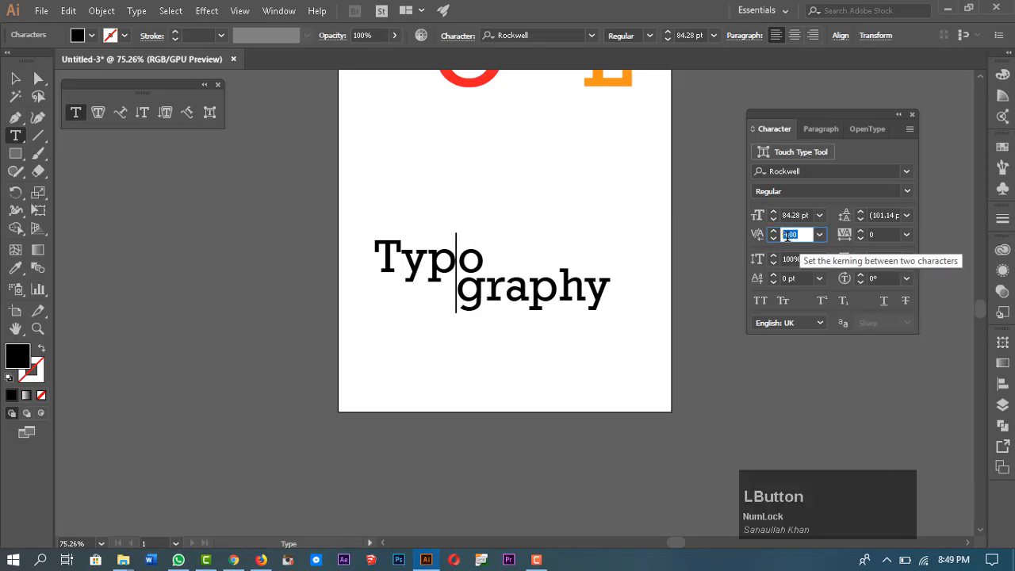
{"action": "key", "text": "Num_Lock"}
{"action": "type", "text": "100-"}
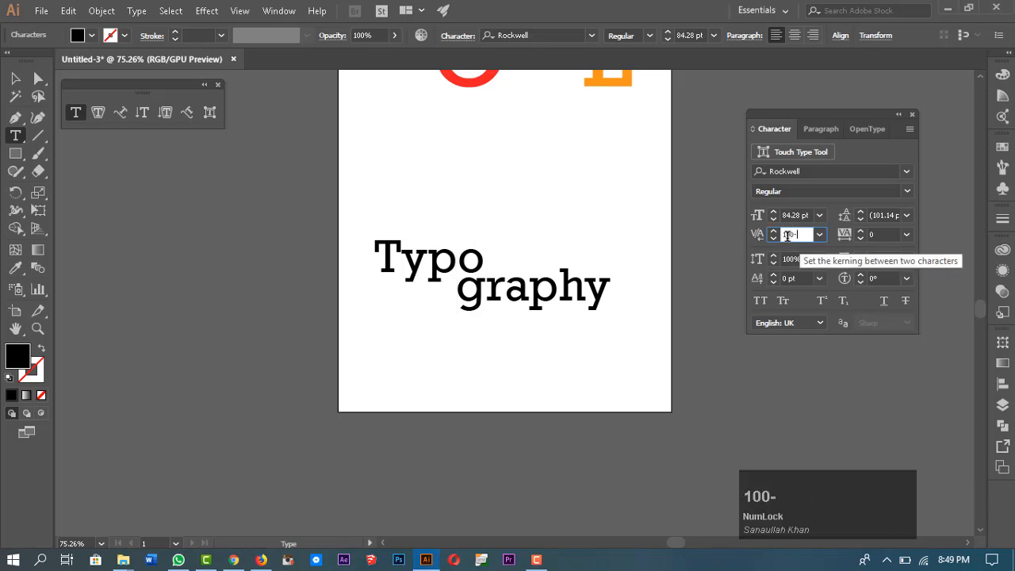
{"action": "key", "text": "BackSpace"}
{"action": "type", "text": "0"}
{"action": "key", "text": "Left"}
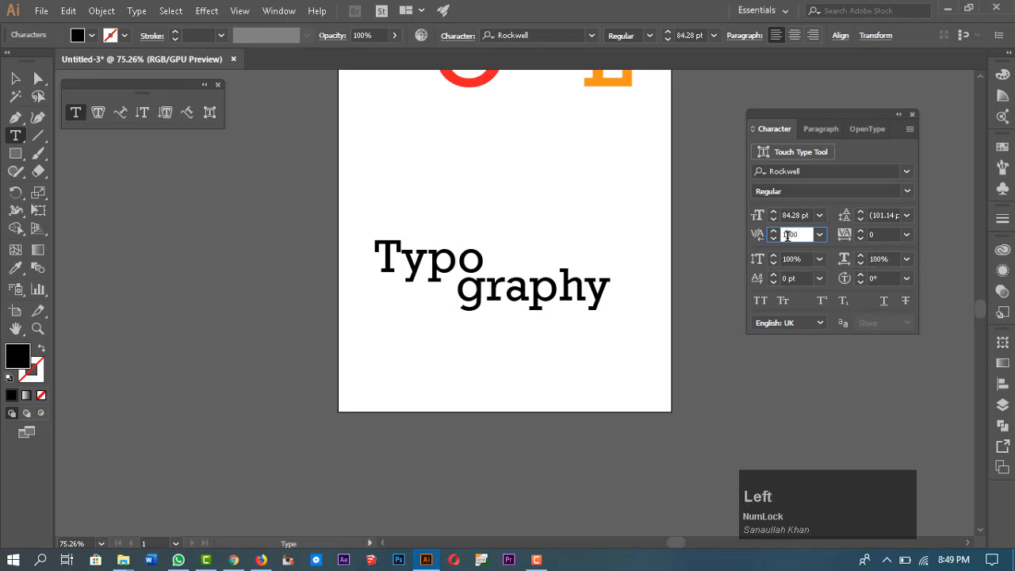
{"action": "type", "text": "-"}
{"action": "key", "text": "Return"}
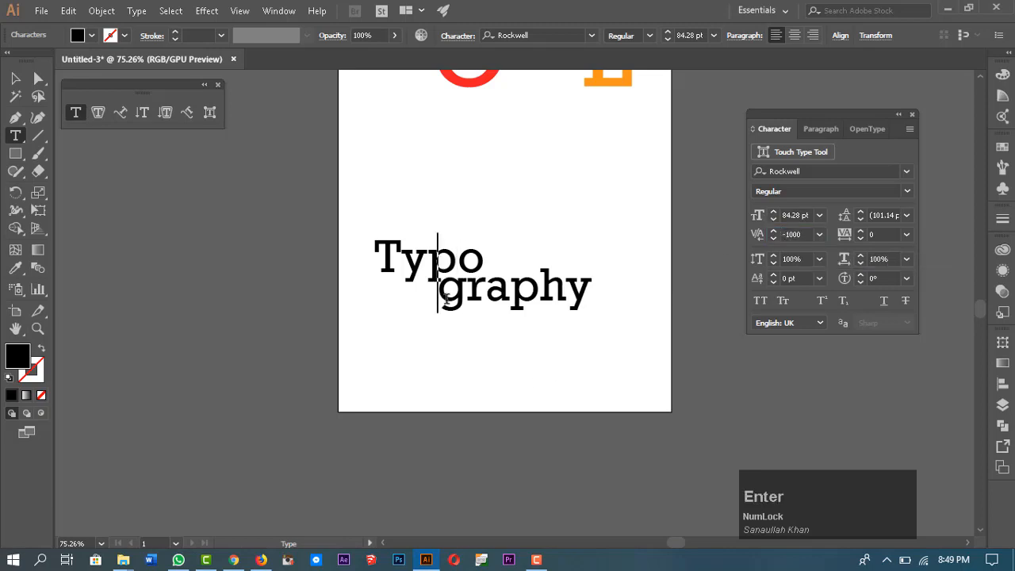
Fill the letters "graphy" of Typography with orange
{"action": "left_click_drag", "start_coordinate": [445, 300], "coordinate": [632, 344]}
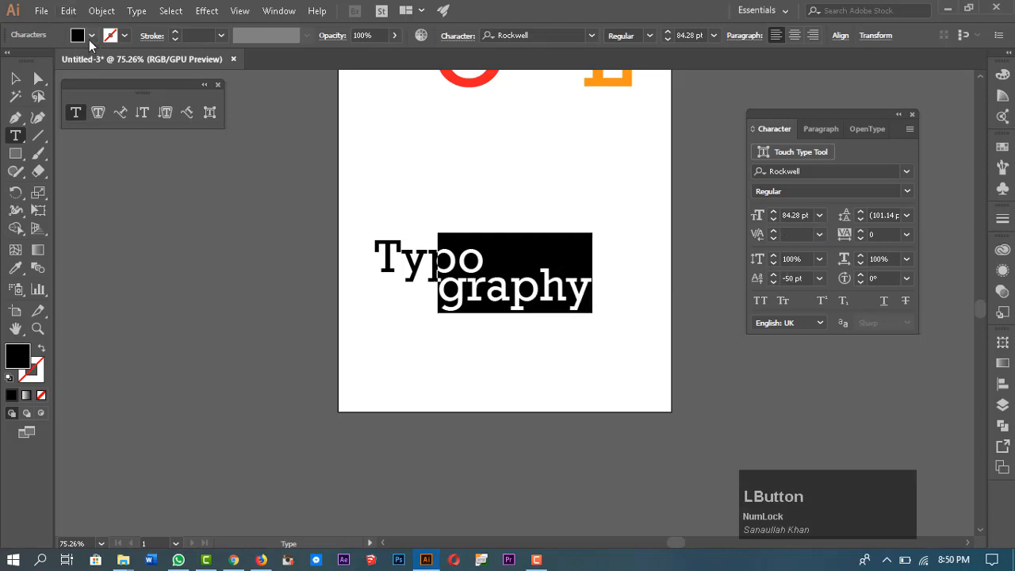
{"action": "left_click", "coordinate": [91, 36]}
{"action": "left_click", "coordinate": [145, 63]}
{"action": "left_click", "coordinate": [374, 240]}
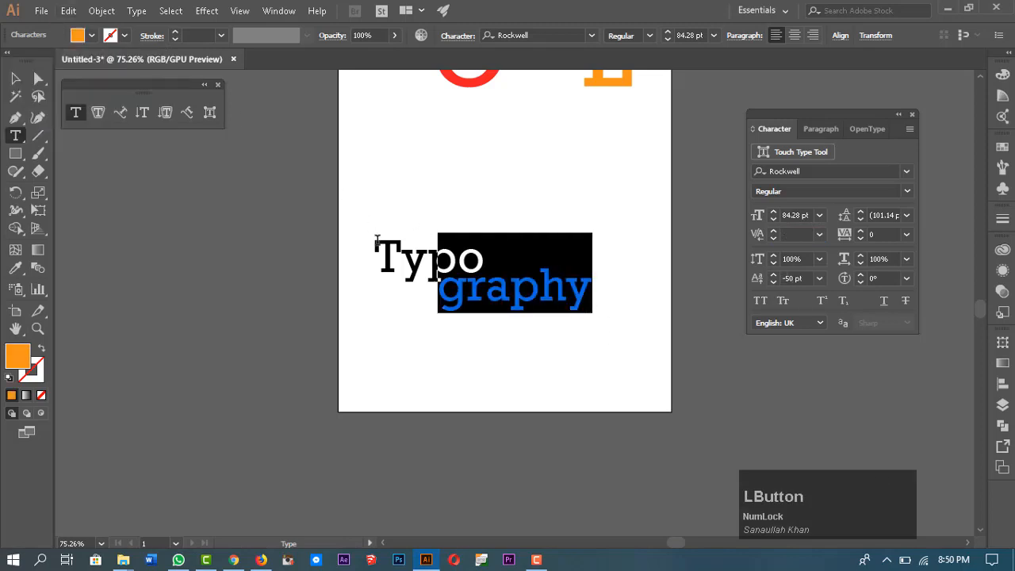
Fill the letters "Typo" of Typography with green
{"action": "left_click_drag", "start_coordinate": [375, 240], "coordinate": [485, 262]}
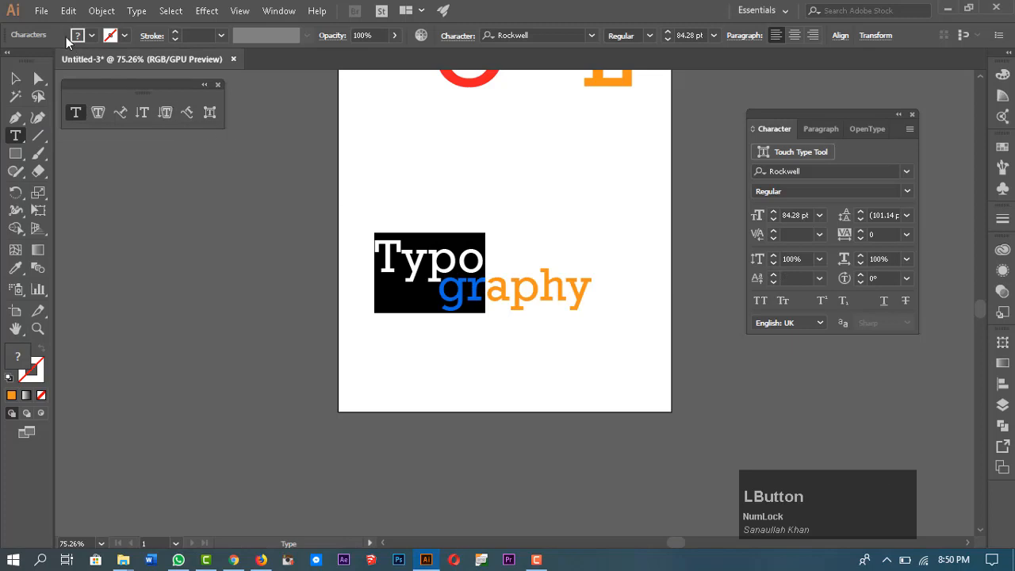
{"action": "left_click", "coordinate": [92, 36]}
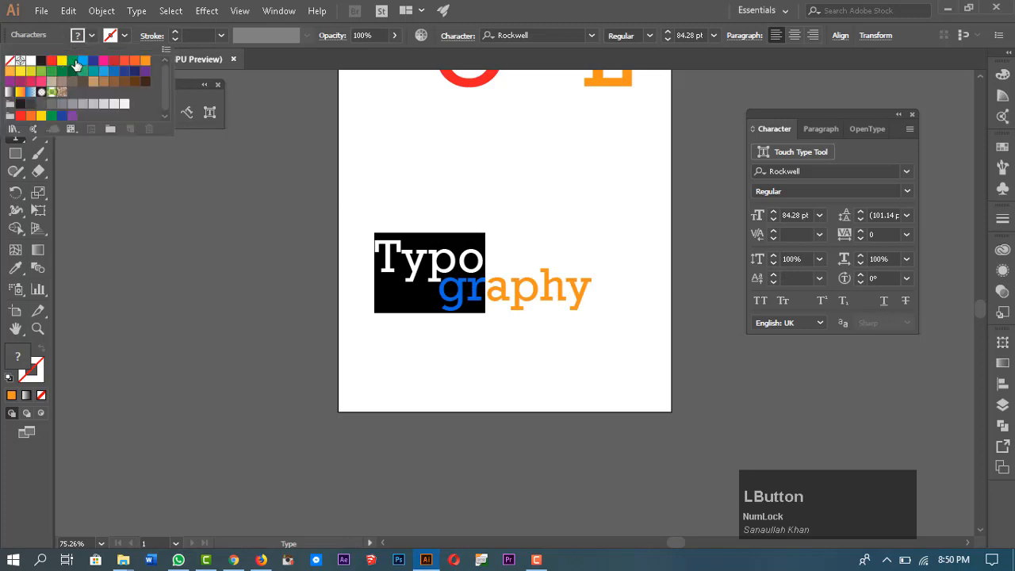
{"action": "left_click", "coordinate": [74, 63]}
{"action": "left_click", "coordinate": [499, 279]}
{"action": "left_click", "coordinate": [474, 230]}
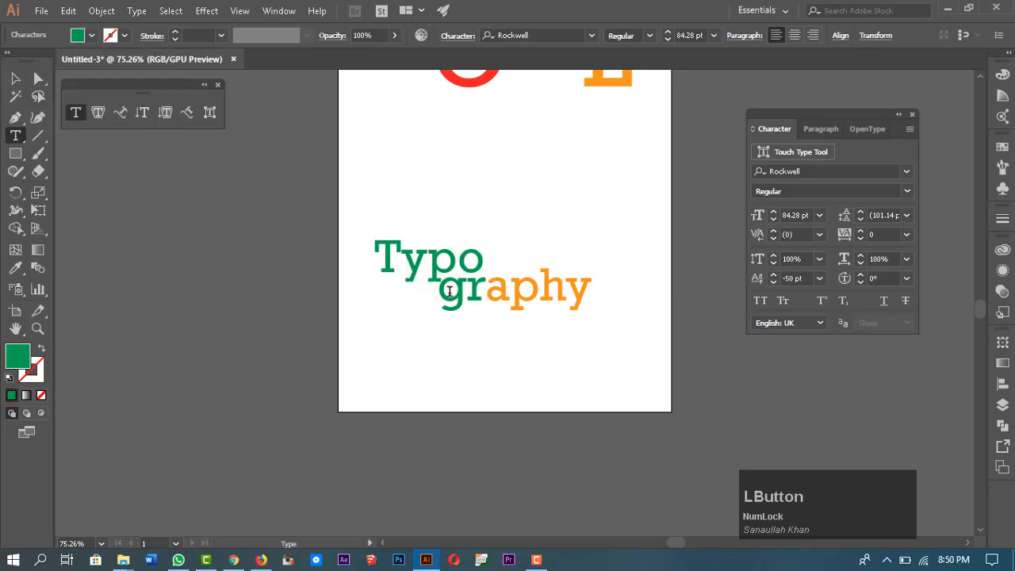
Reapply the orange fill to the letters "graph" so the whole lower part shares one colour
{"action": "left_click_drag", "start_coordinate": [449, 291], "coordinate": [565, 305]}
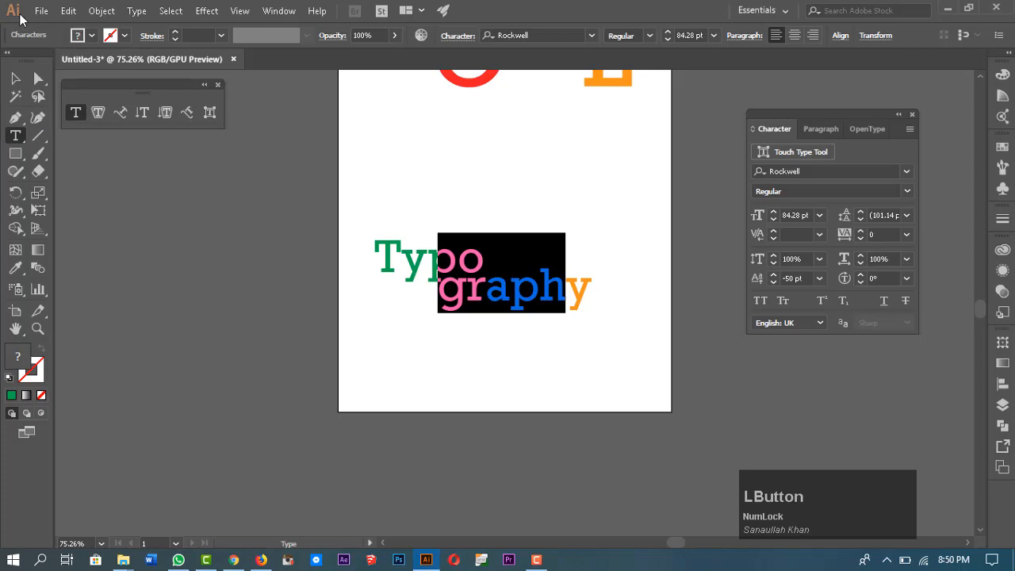
{"action": "left_click", "coordinate": [93, 36]}
{"action": "left_click", "coordinate": [405, 263]}
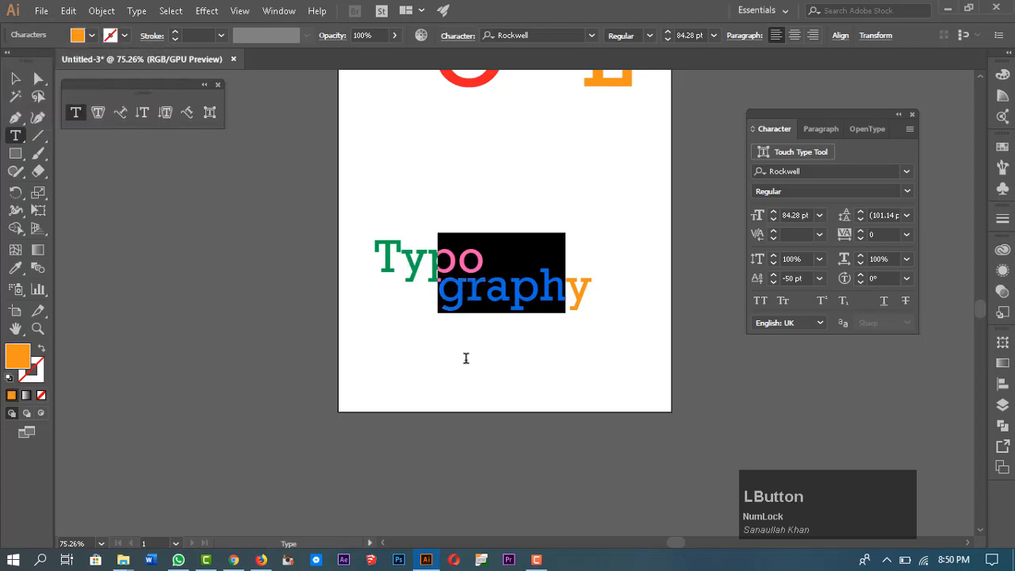
{"action": "left_click", "coordinate": [491, 376]}
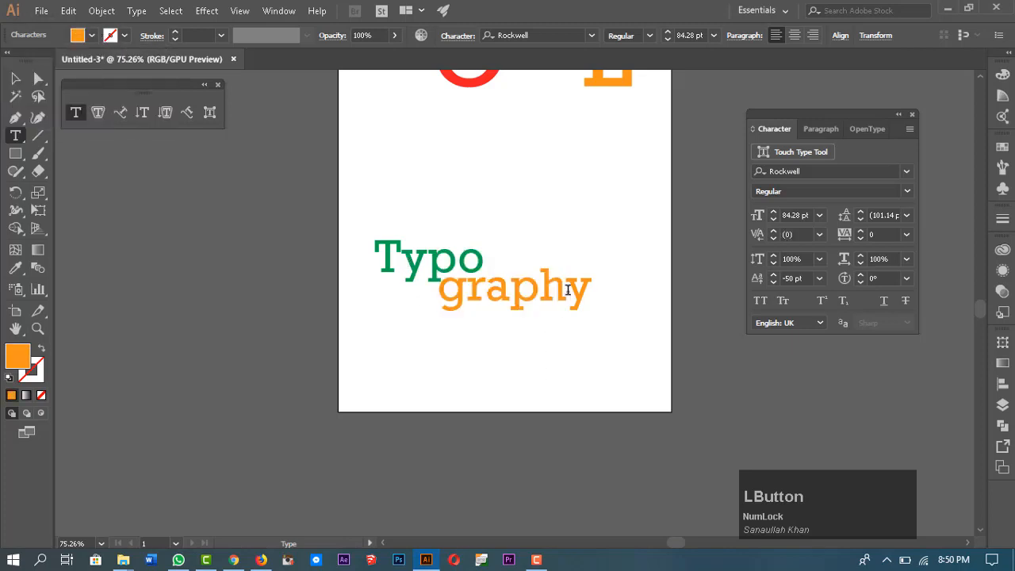
Scale the Typography text up proportionally to a font size of about 109 pt
{"action": "key", "text": "Escape"}
{"action": "left_click_drag", "start_coordinate": [634, 266], "coordinate": [652, 330]}
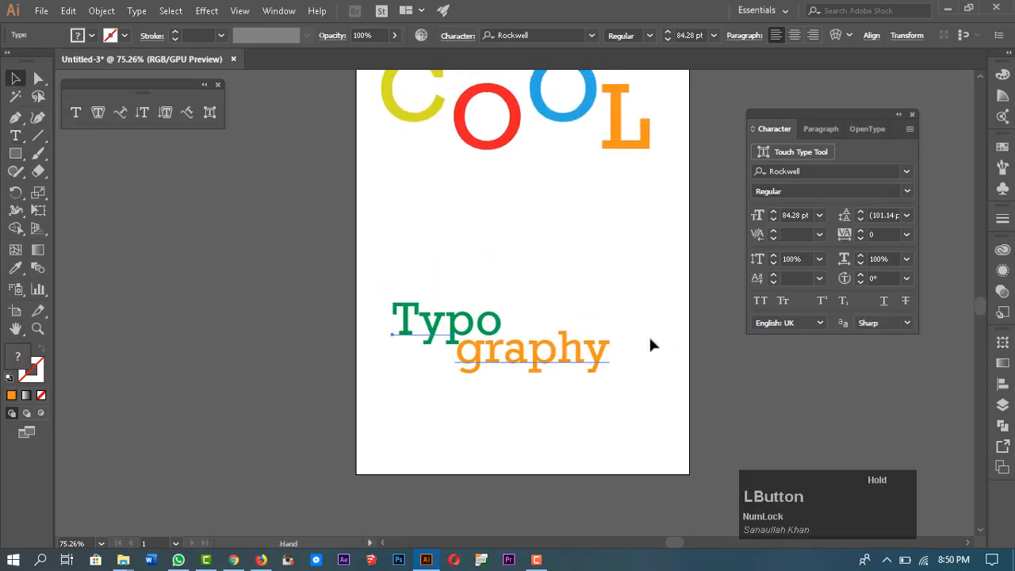
{"action": "key", "text": "z"}
{"action": "left_click_drag", "start_coordinate": [535, 327], "coordinate": [657, 355]}
{"action": "key", "text": "v"}
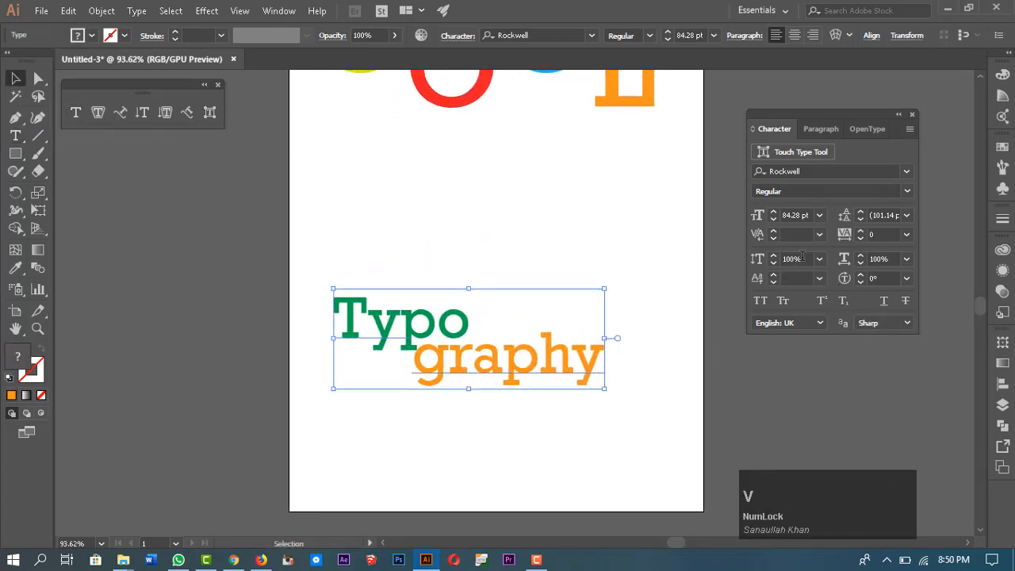
{"action": "left_click_drag", "start_coordinate": [607, 336], "coordinate": [679, 359]}
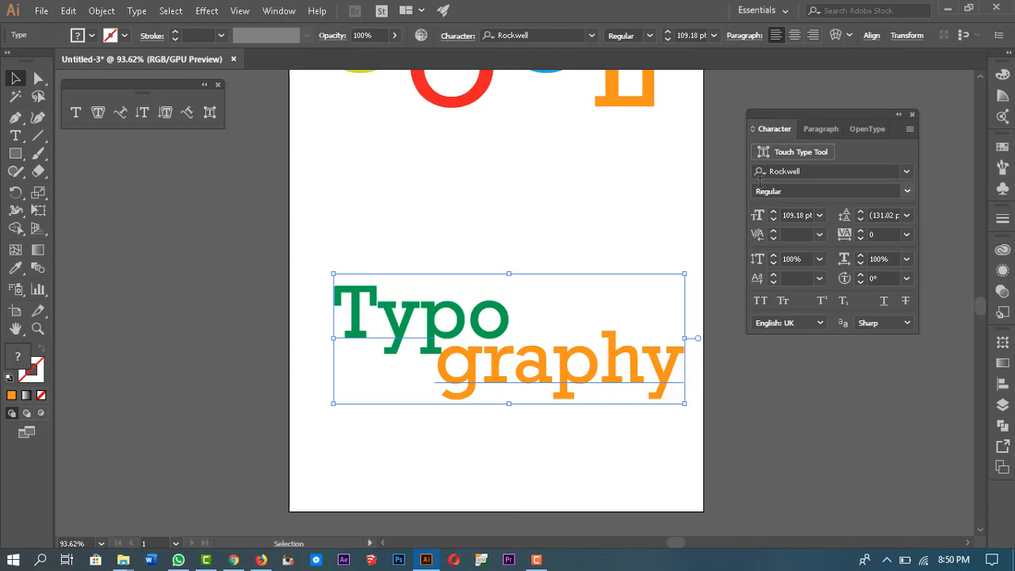
Deselect the Typography text and reset the character settings to their defaults
{"action": "left_click", "coordinate": [772, 133]}
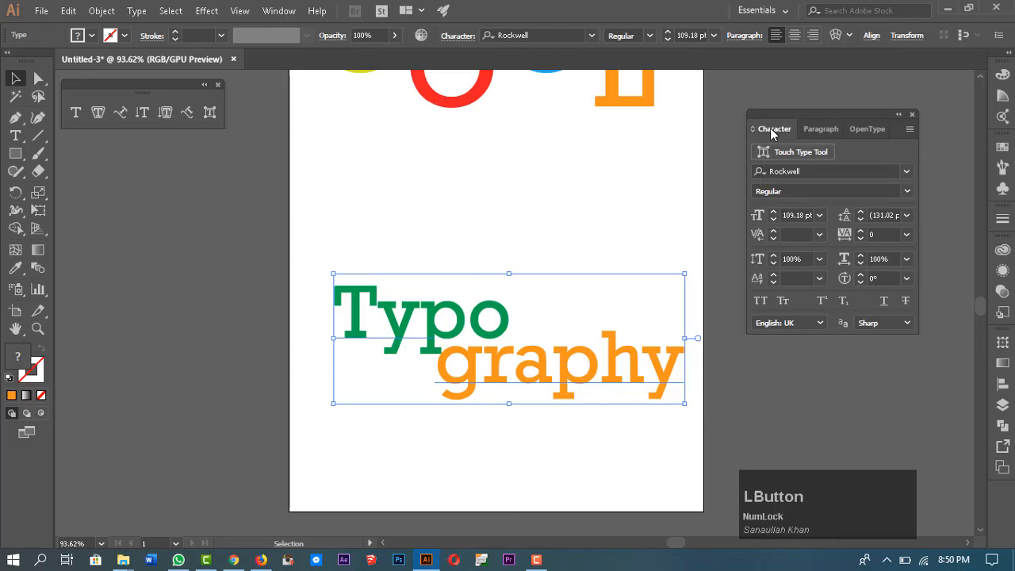
{"action": "left_click", "coordinate": [827, 136]}
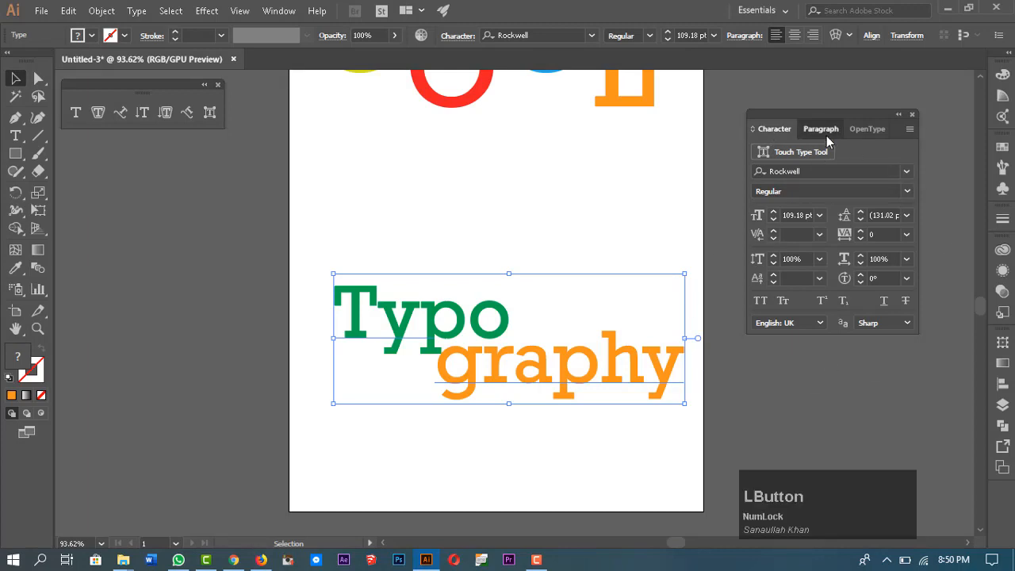
{"action": "left_click", "coordinate": [775, 131]}
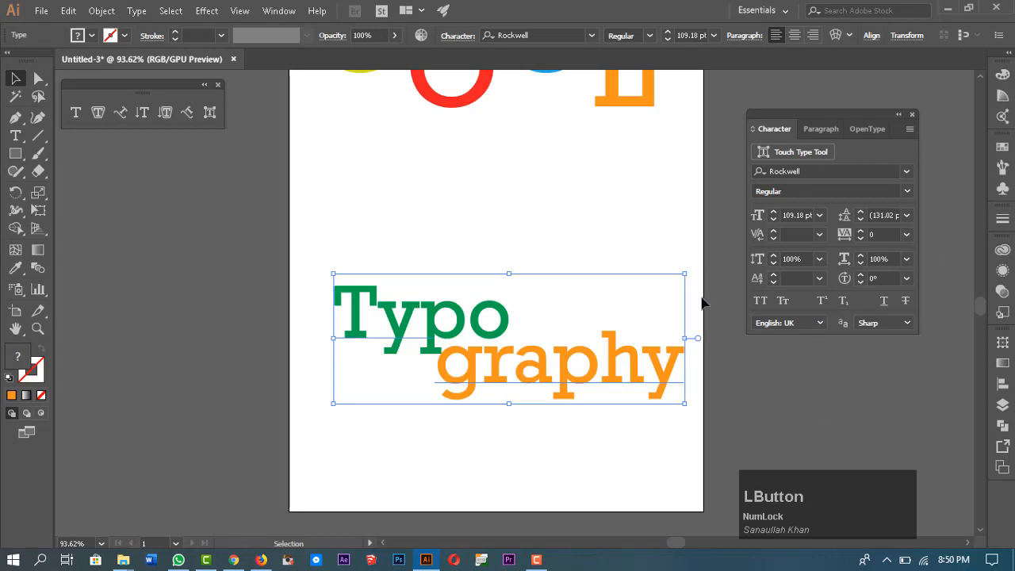
{"action": "left_click", "coordinate": [910, 128]}
{"action": "left_click", "coordinate": [775, 374]}
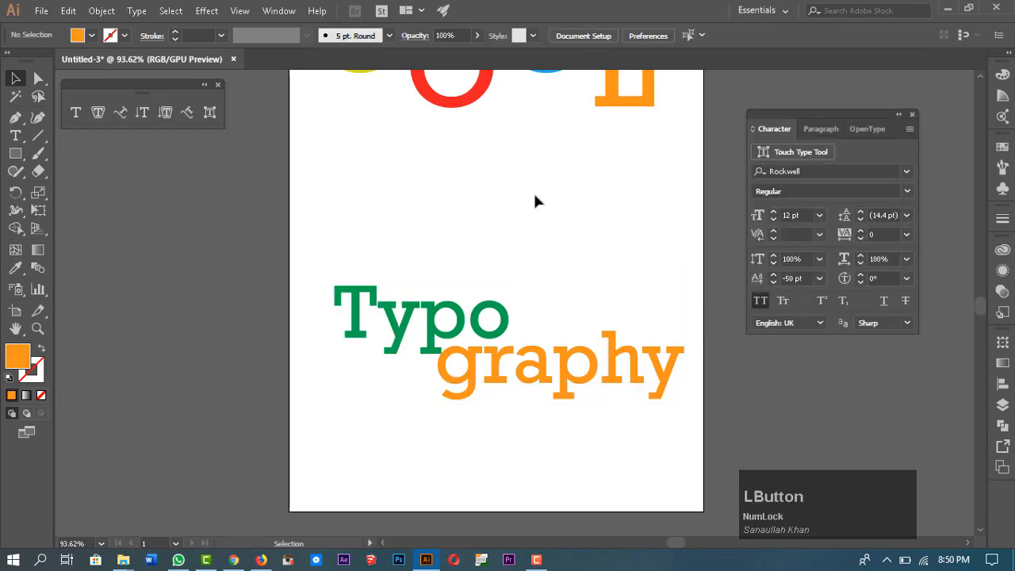
{"action": "left_click", "coordinate": [910, 129]}
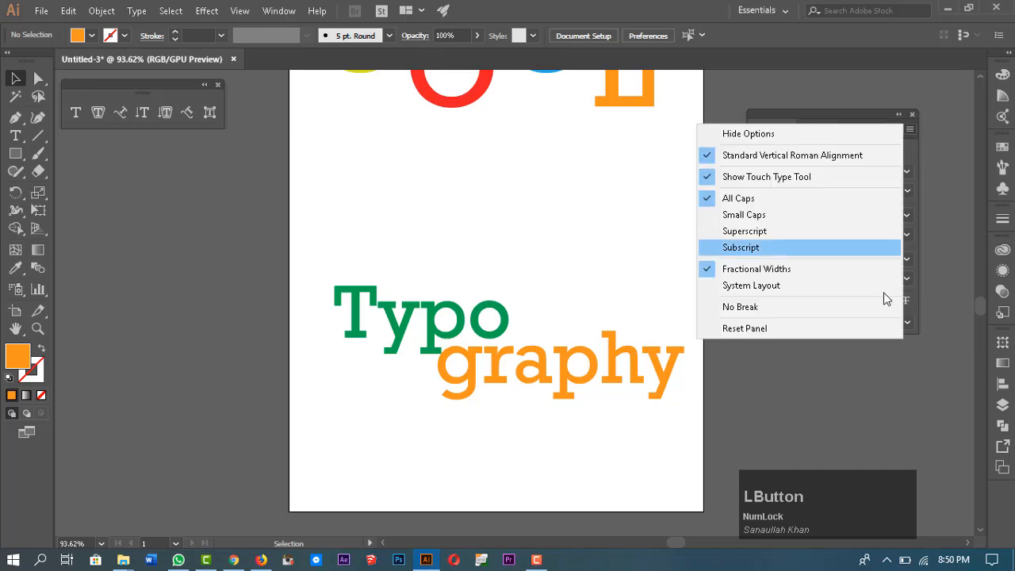
{"action": "left_click", "coordinate": [831, 331]}
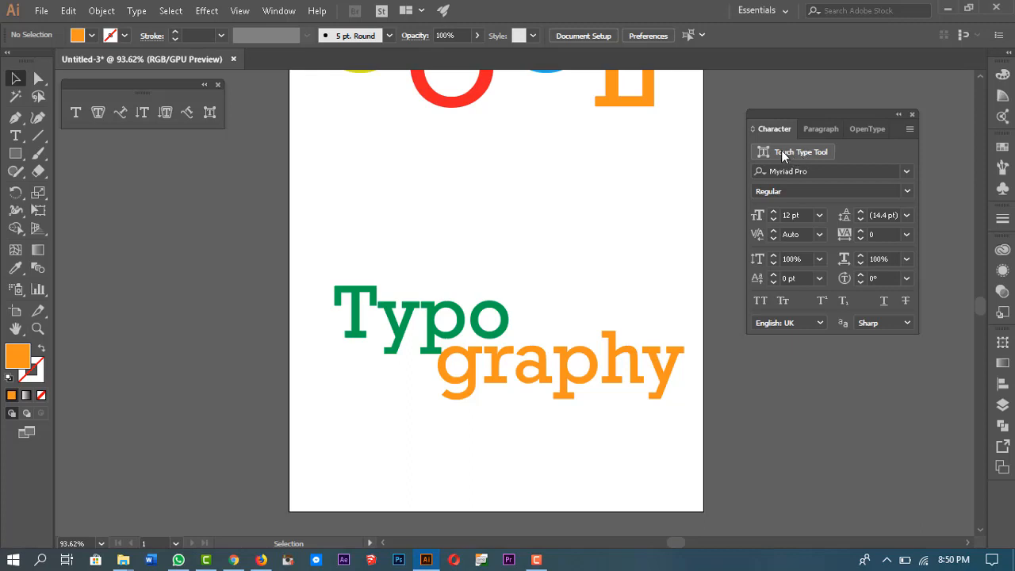
Add the word "cool" as point text between COOL and Typography, enlarged to about 210 pt
{"action": "scroll", "coordinate": [691, 231], "scroll_direction": "up", "scroll_amount": 5}
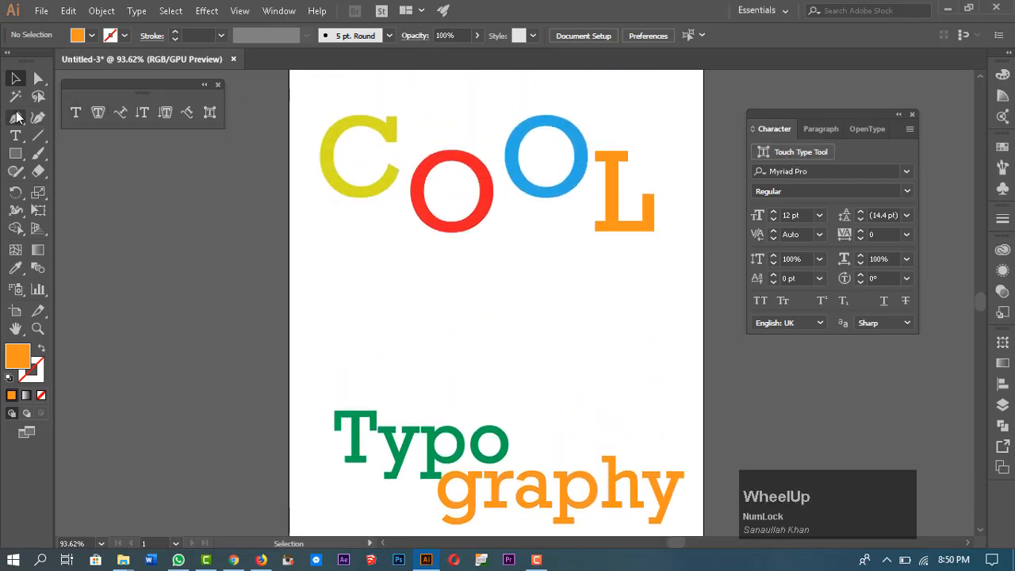
{"action": "left_click", "coordinate": [15, 135]}
{"action": "left_click", "coordinate": [348, 302]}
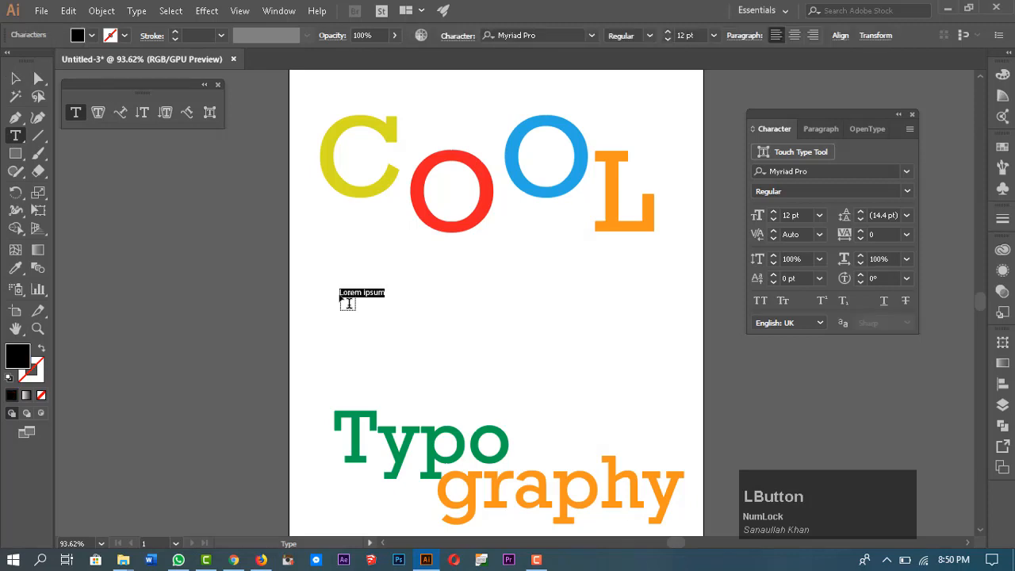
{"action": "type", "text": "cool"}
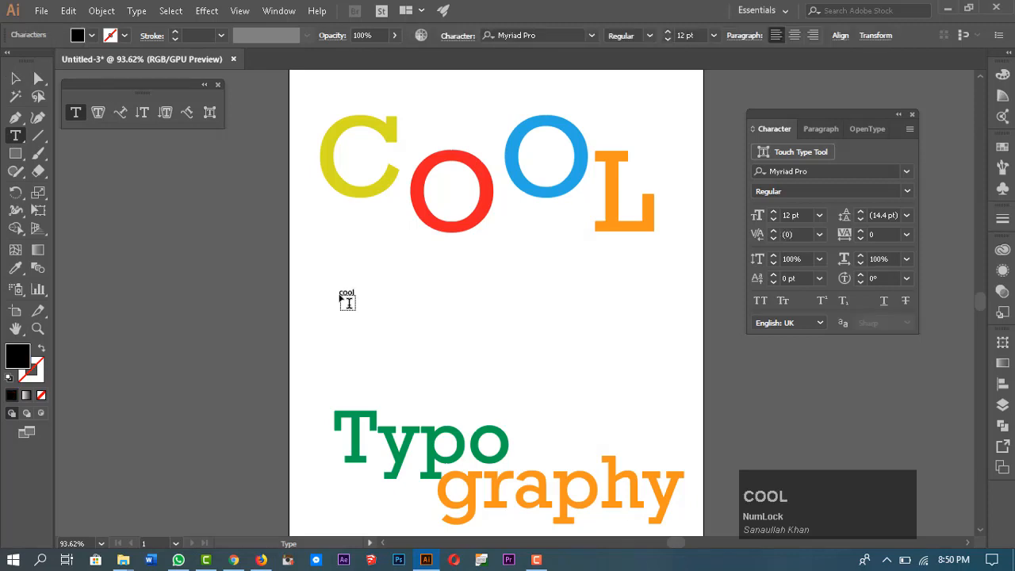
{"action": "key", "text": "Escape"}
{"action": "left_click_drag", "start_coordinate": [353, 302], "coordinate": [599, 471]}
{"action": "left_click_drag", "start_coordinate": [545, 395], "coordinate": [546, 333]}
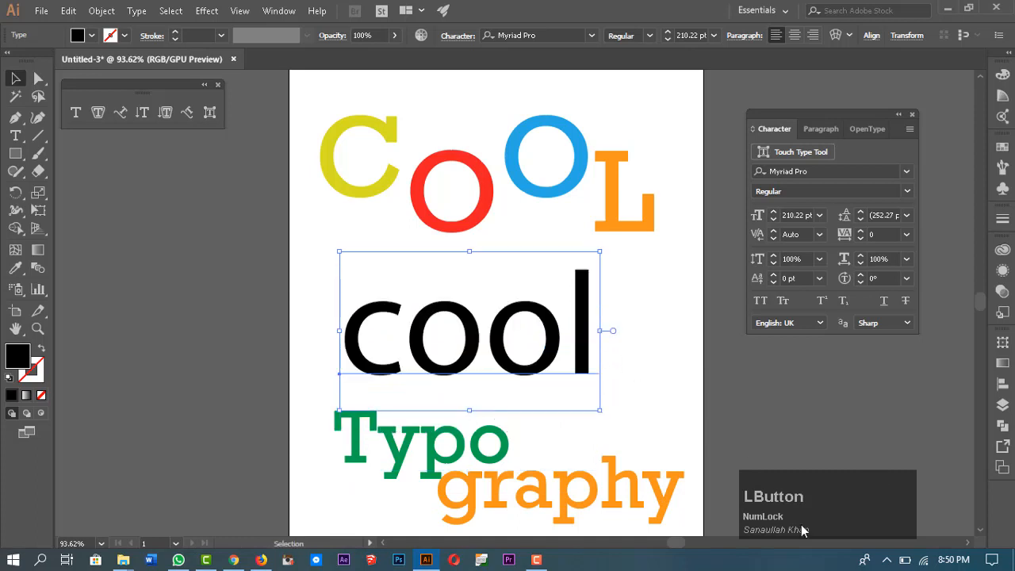
{"action": "left_click", "coordinate": [536, 560]}
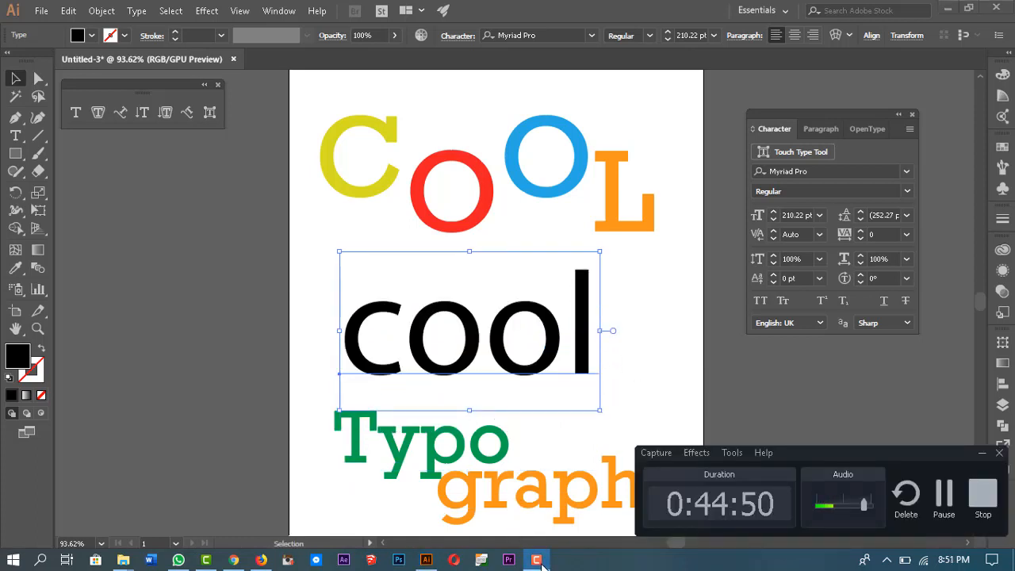
{"action": "left_click", "coordinate": [539, 561]}
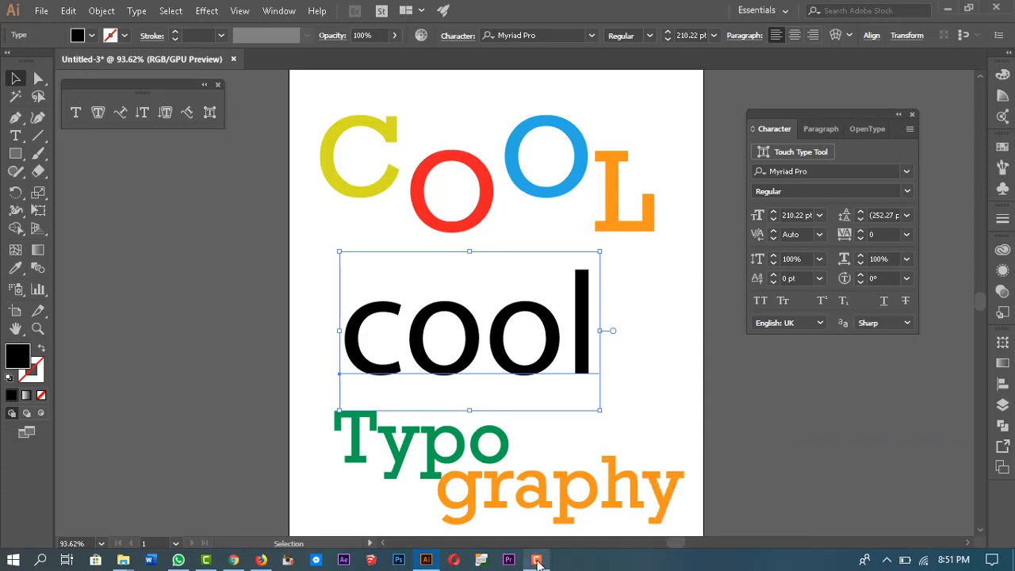
Activate the Touch Type Tool on the black word "cool" and select its letter c
{"action": "left_click_drag", "start_coordinate": [531, 380], "coordinate": [532, 347]}
{"action": "key", "text": "z"}
{"action": "key", "text": "v"}
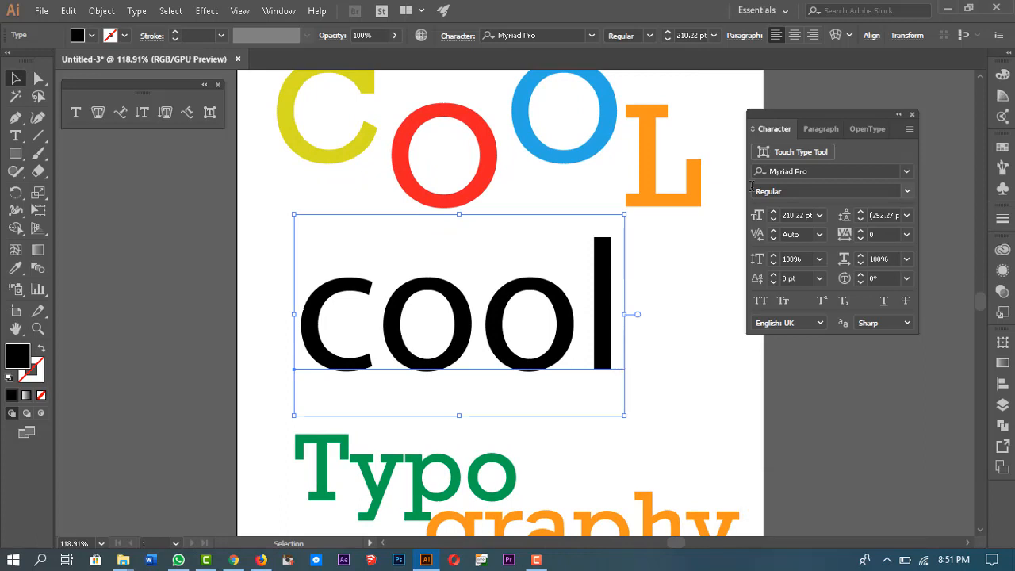
{"action": "left_click", "coordinate": [784, 151]}
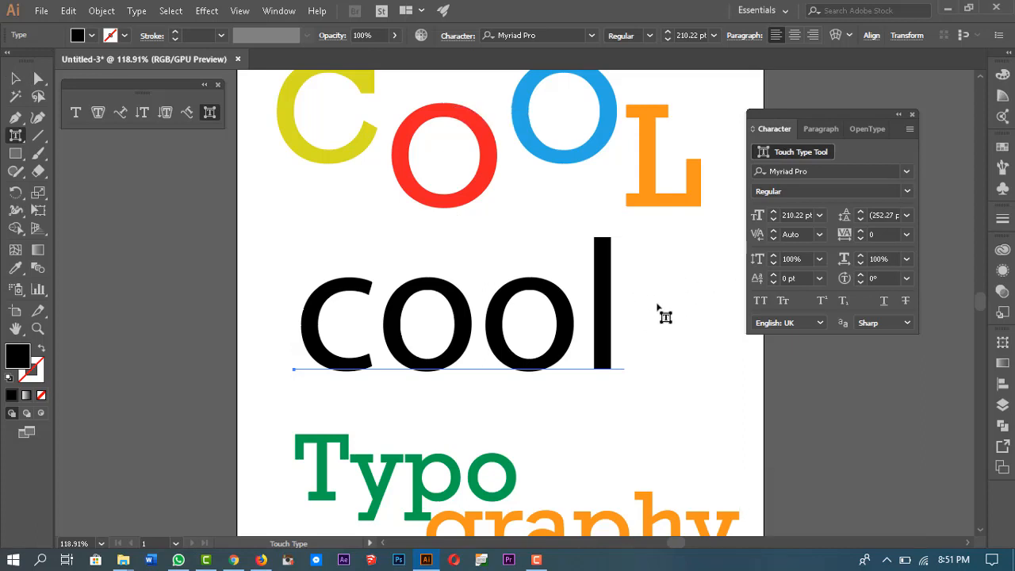
{"action": "left_click", "coordinate": [335, 297]}
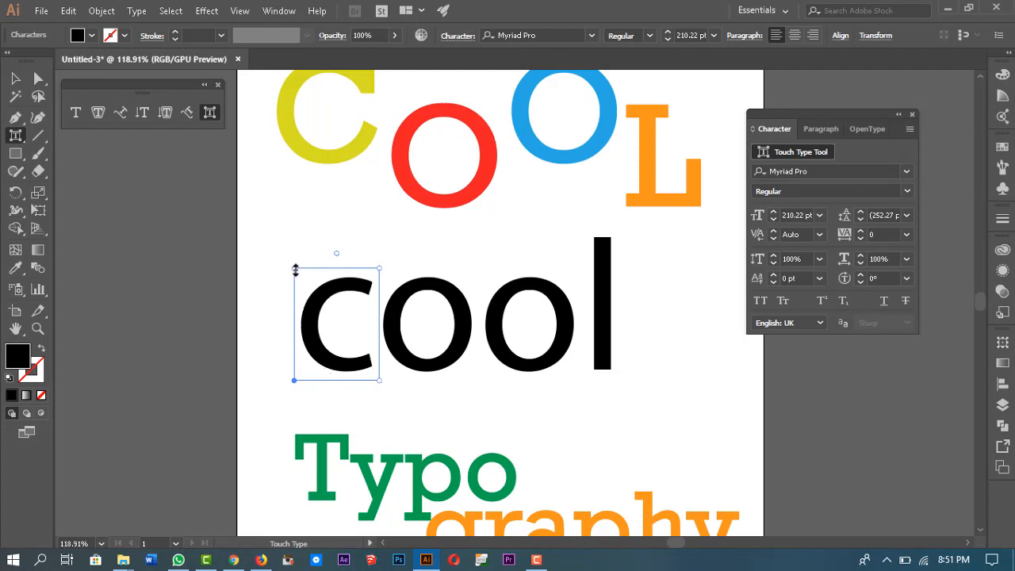
Try stretching the black c vertically to about 152% and horizontally to about 209%, undoing each stretch
{"action": "left_click_drag", "start_coordinate": [295, 269], "coordinate": [288, 212]}
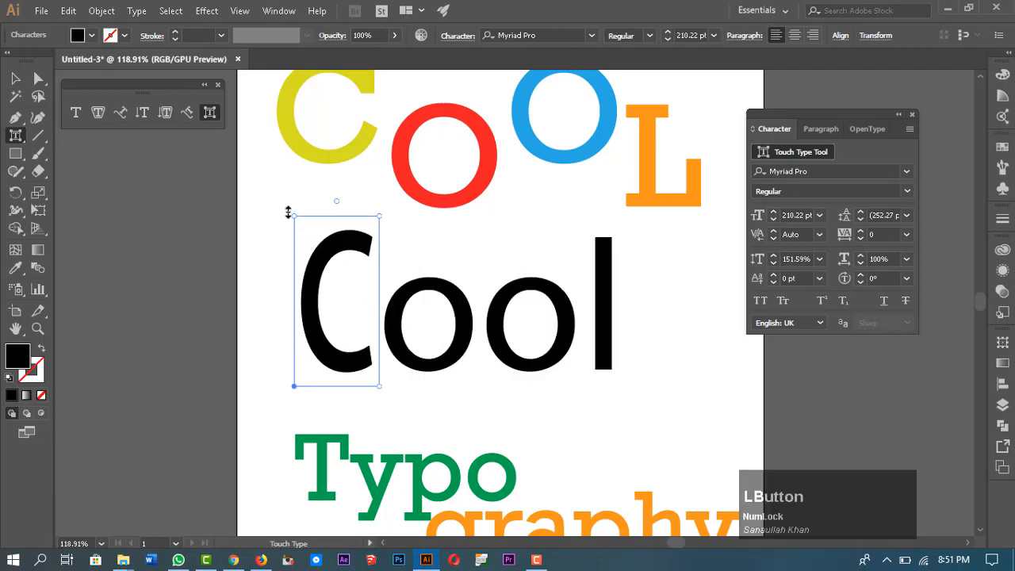
{"action": "key", "text": "ctrl+z"}
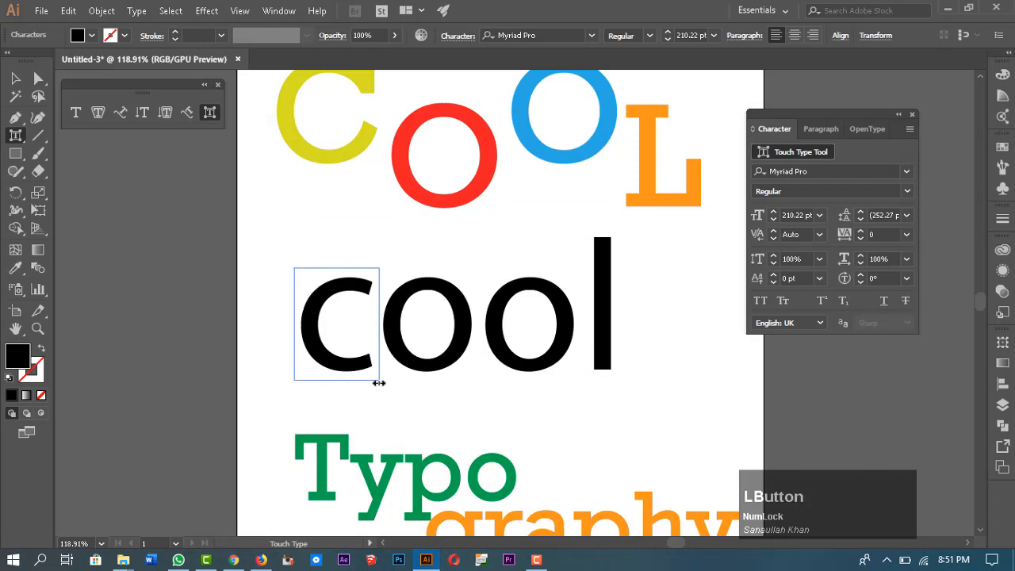
{"action": "left_click_drag", "start_coordinate": [380, 383], "coordinate": [472, 413]}
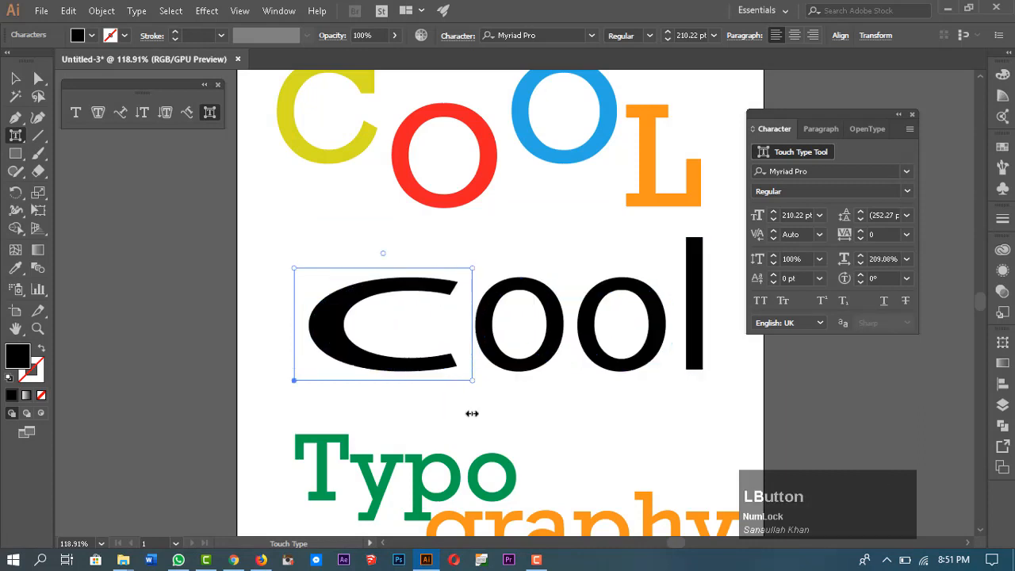
{"action": "key", "text": "ctrl+z"}
Try scaling the black c proportionally to about 173% and back to about 101%, and try rotating it, undoing the rotation
{"action": "left_click_drag", "start_coordinate": [381, 269], "coordinate": [506, 191]}
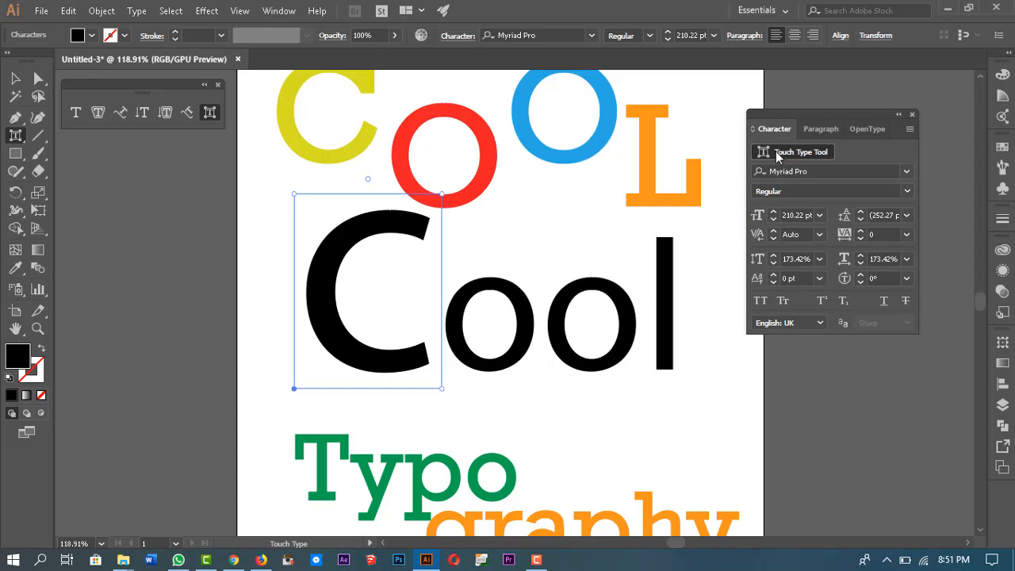
{"action": "left_click_drag", "start_coordinate": [442, 194], "coordinate": [386, 278]}
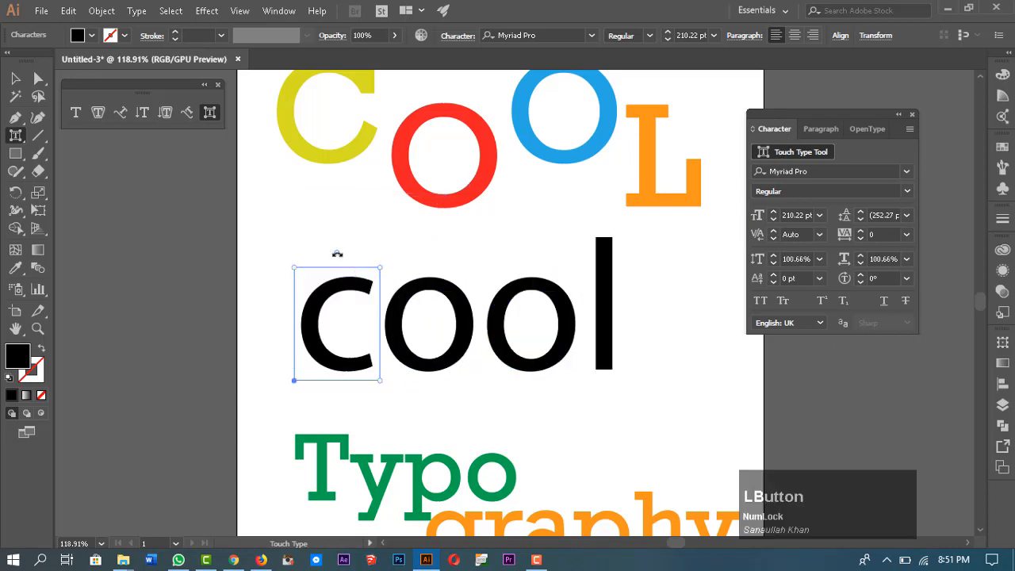
{"action": "left_click_drag", "start_coordinate": [337, 254], "coordinate": [286, 180]}
{"action": "key", "text": "ctrl+z"}
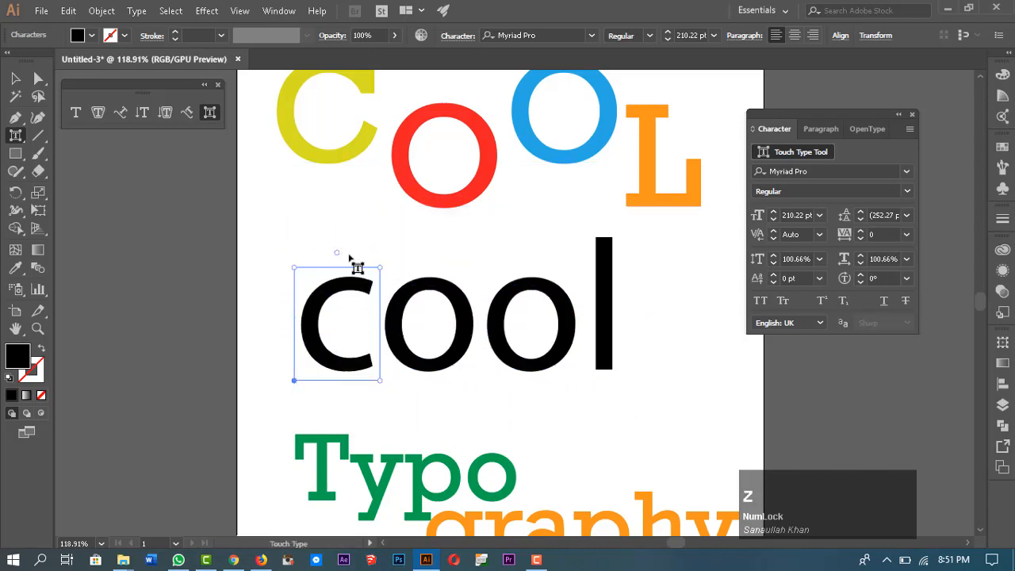
Enlarge the black c proportionally to about 202% and move the first o below the baseline
{"action": "left_click_drag", "start_coordinate": [376, 264], "coordinate": [508, 158]}
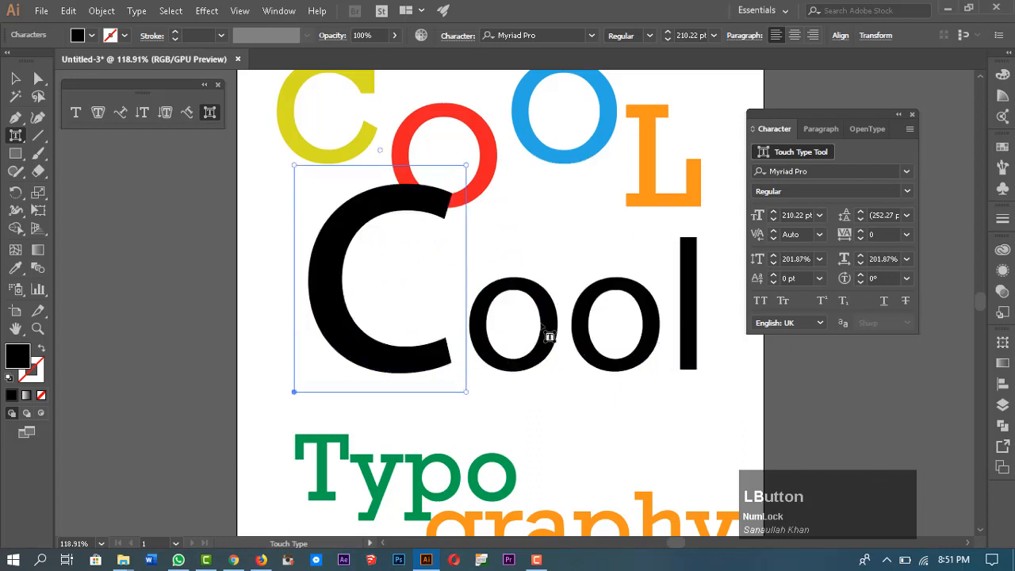
{"action": "left_click", "coordinate": [557, 338]}
{"action": "left_click_drag", "start_coordinate": [557, 338], "coordinate": [552, 377]}
Raise the second black o above the baseline, lower the l to a baseline shift of about -56 pt, and deselect the text
{"action": "left_click", "coordinate": [649, 349]}
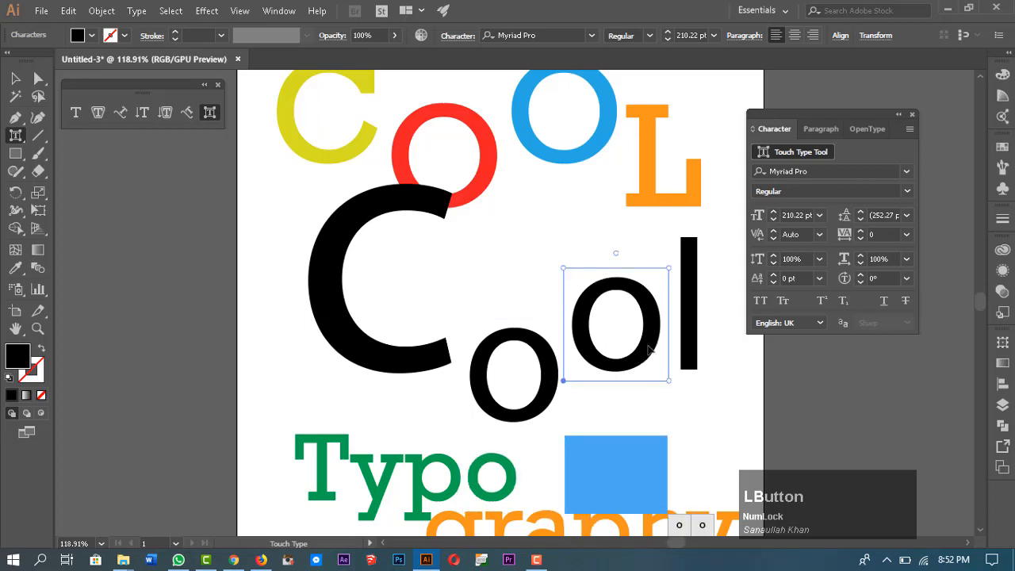
{"action": "left_click_drag", "start_coordinate": [637, 326], "coordinate": [637, 287]}
{"action": "left_click_drag", "start_coordinate": [701, 344], "coordinate": [704, 387]}
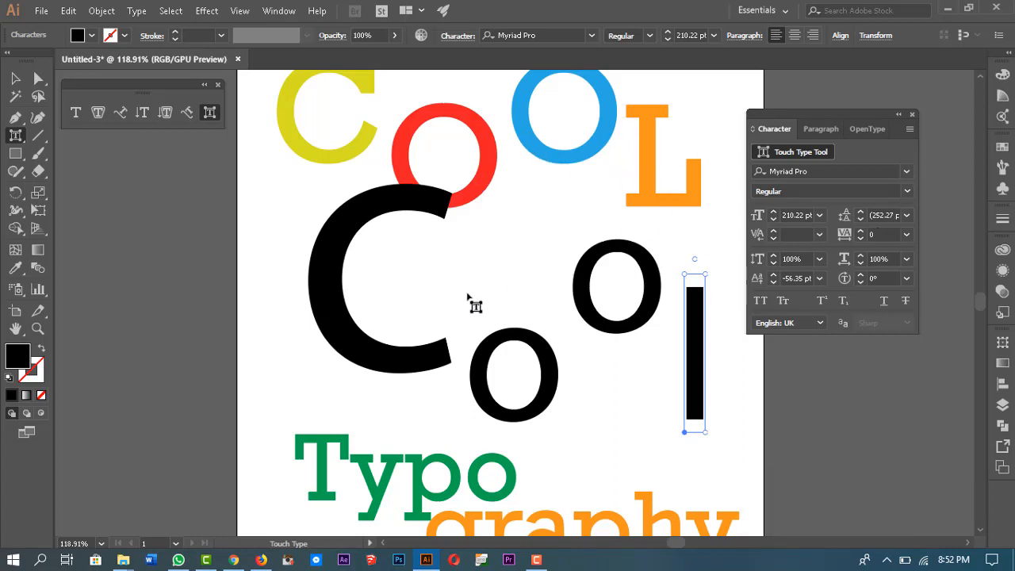
{"action": "scroll", "coordinate": [472, 313], "scroll_direction": "down", "scroll_amount": 3}
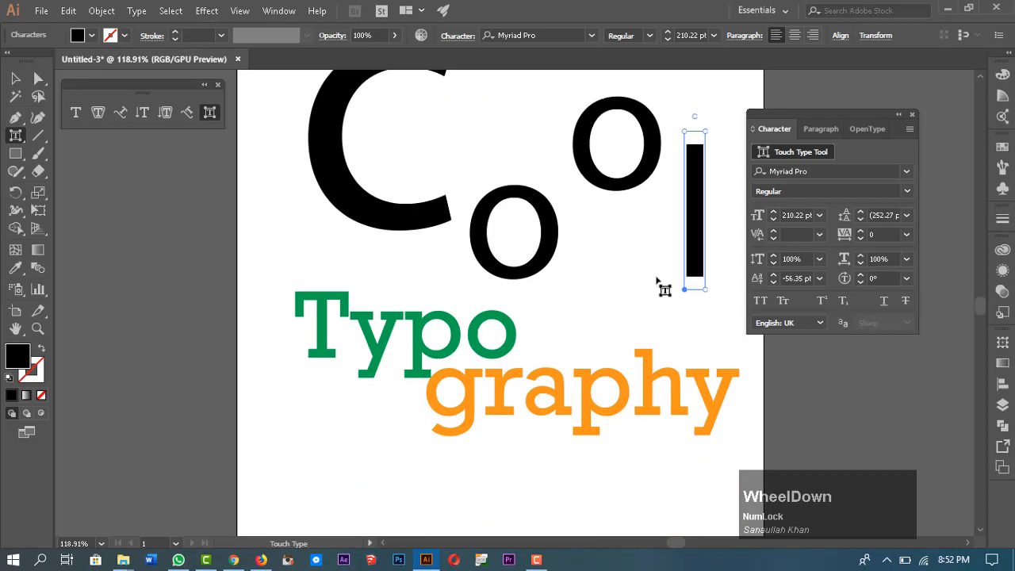
{"action": "scroll", "coordinate": [637, 363], "scroll_direction": "up", "scroll_amount": 2}
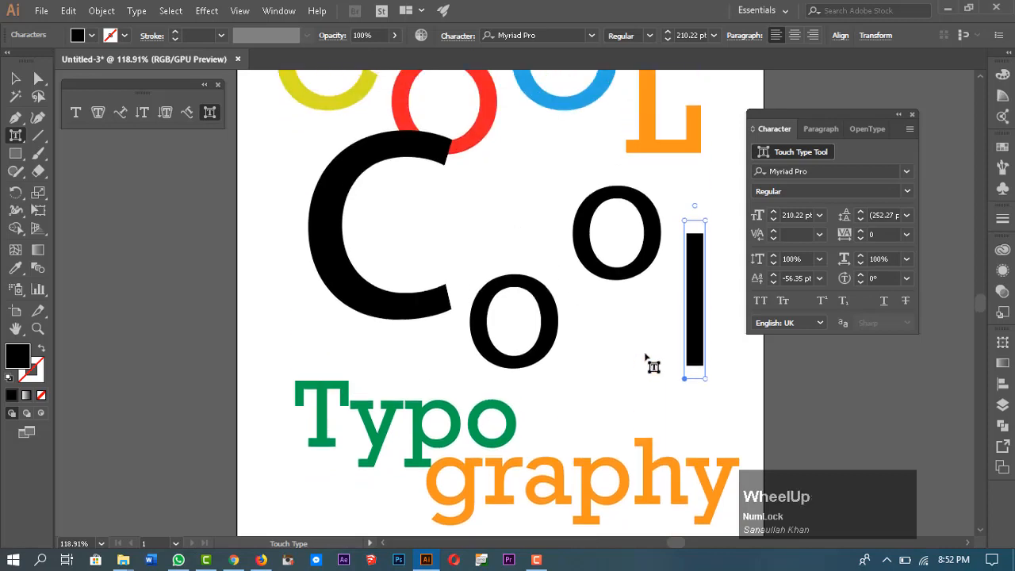
{"action": "key", "text": "Escape"}
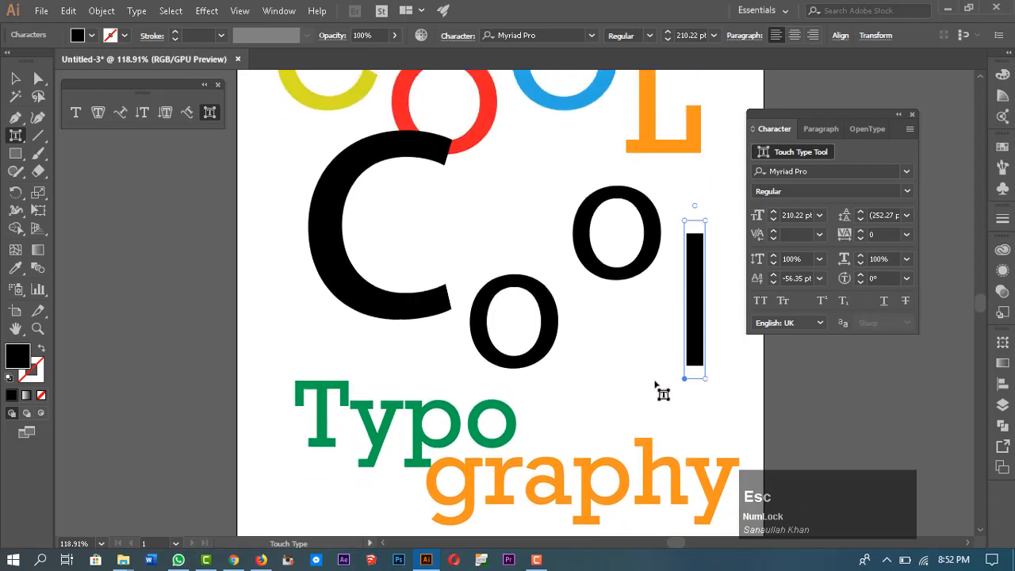
{"action": "left_click", "coordinate": [657, 390]}
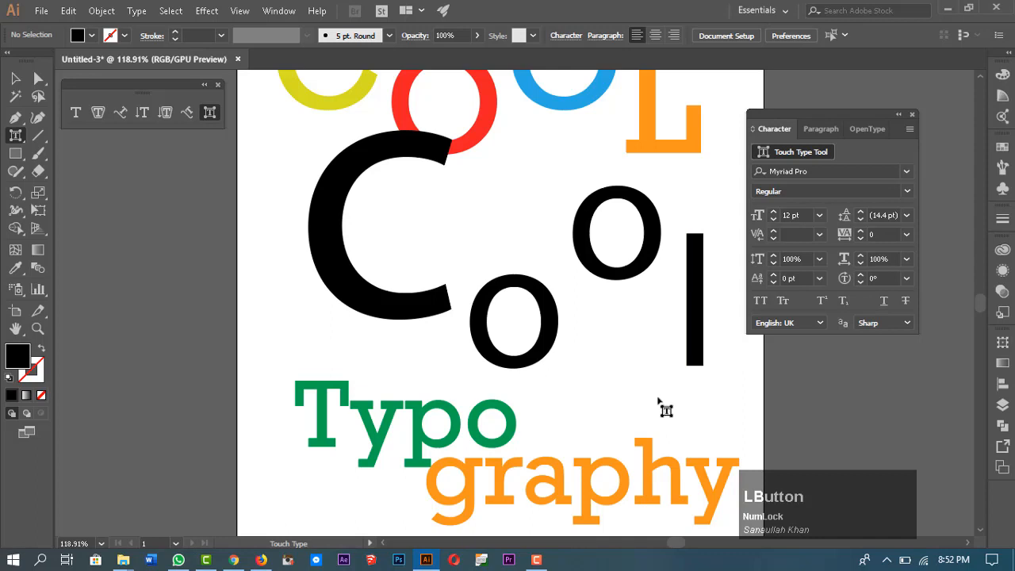
Duplicate the two-colour Typography text directly below the original
{"action": "key", "text": "v"}
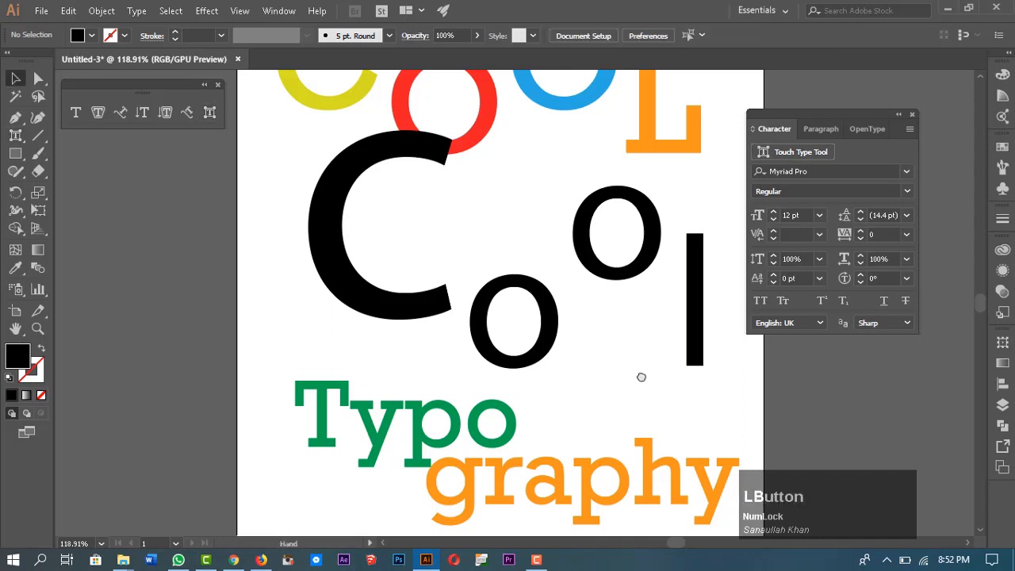
{"action": "left_click_drag", "start_coordinate": [641, 379], "coordinate": [625, 288]}
{"action": "left_click", "coordinate": [569, 327]}
{"action": "left_click_drag", "start_coordinate": [594, 336], "coordinate": [617, 467]}
{"action": "left_click_drag", "start_coordinate": [618, 441], "coordinate": [634, 348]}
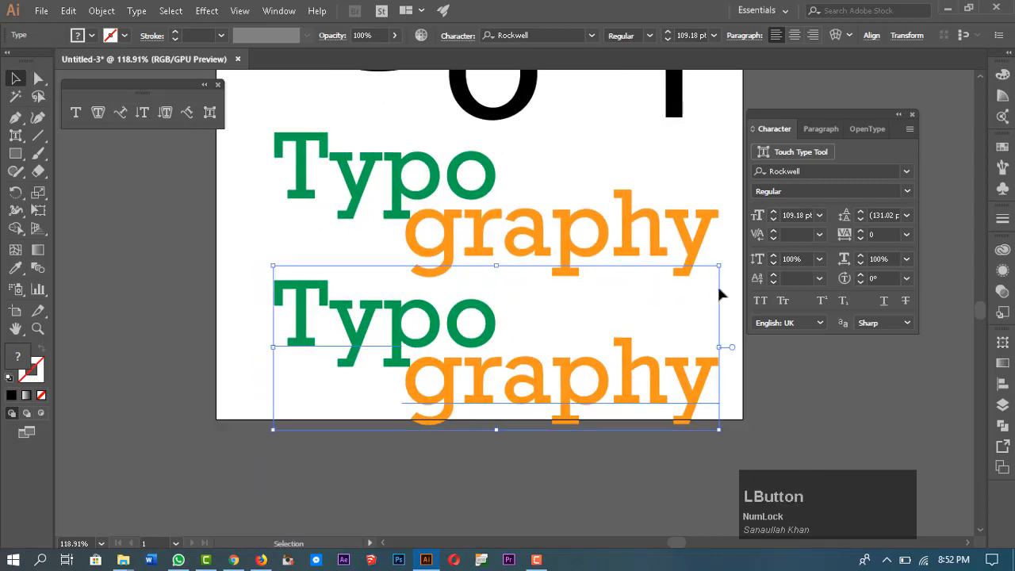
With the Touch Type Tool, shift the duplicate's final y up and outward and move its orange h down and outward
{"action": "double_click", "coordinate": [459, 388]}
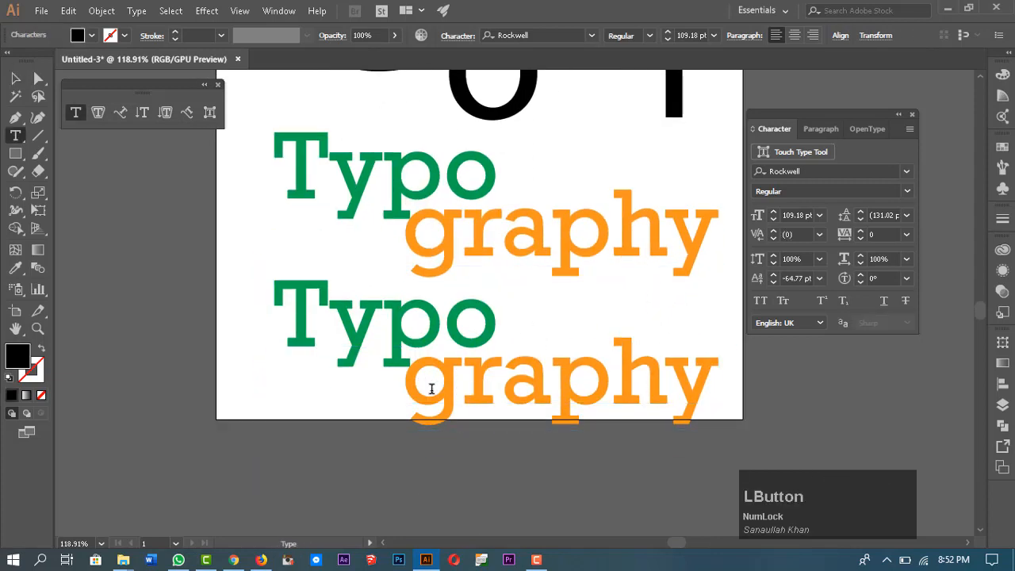
{"action": "left_click_drag", "start_coordinate": [428, 385], "coordinate": [752, 468]}
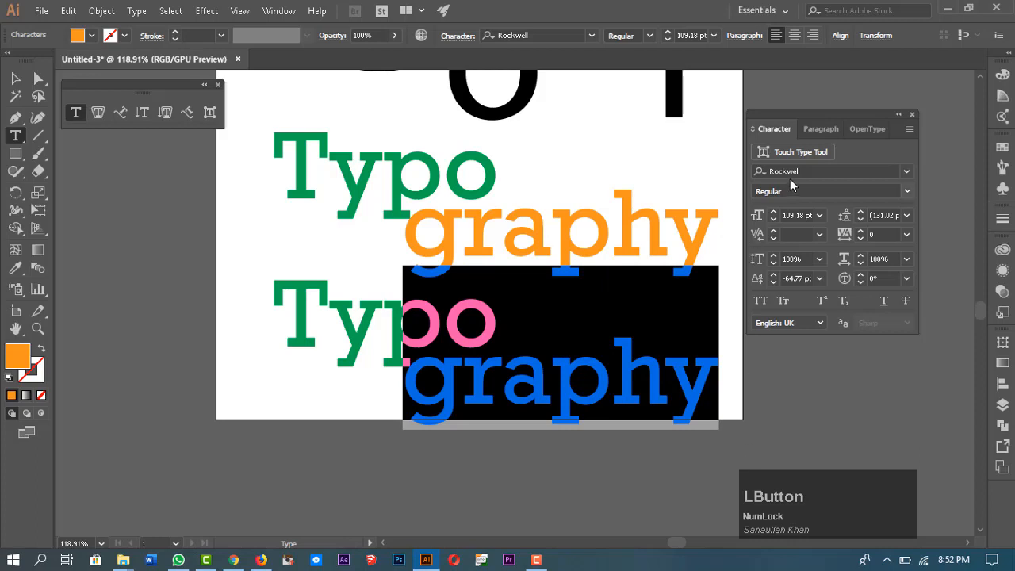
{"action": "left_click", "coordinate": [796, 153]}
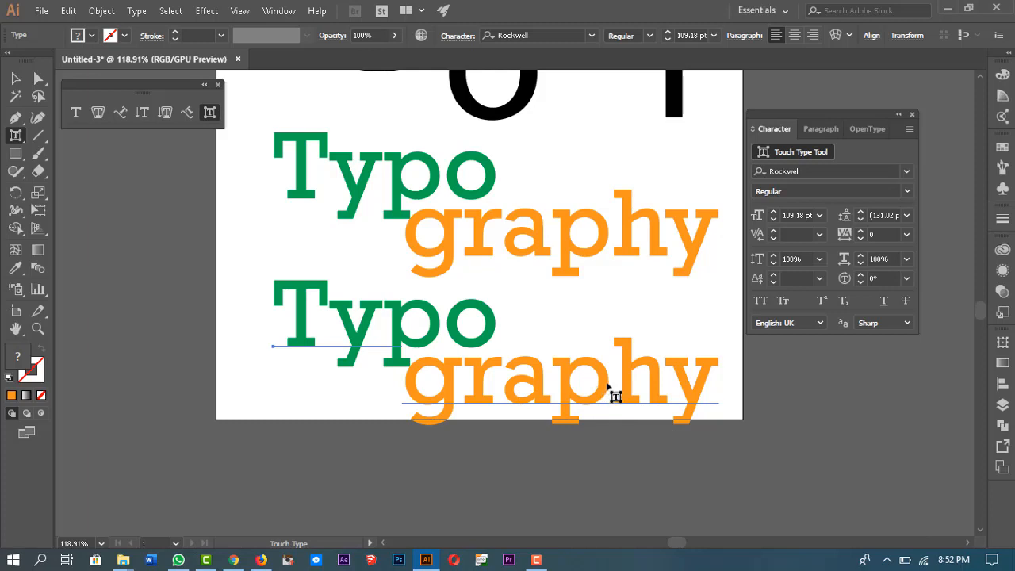
{"action": "left_click", "coordinate": [705, 402]}
{"action": "left_click_drag", "start_coordinate": [698, 401], "coordinate": [723, 373]}
{"action": "left_click", "coordinate": [648, 391]}
{"action": "left_click_drag", "start_coordinate": [648, 391], "coordinate": [689, 409]}
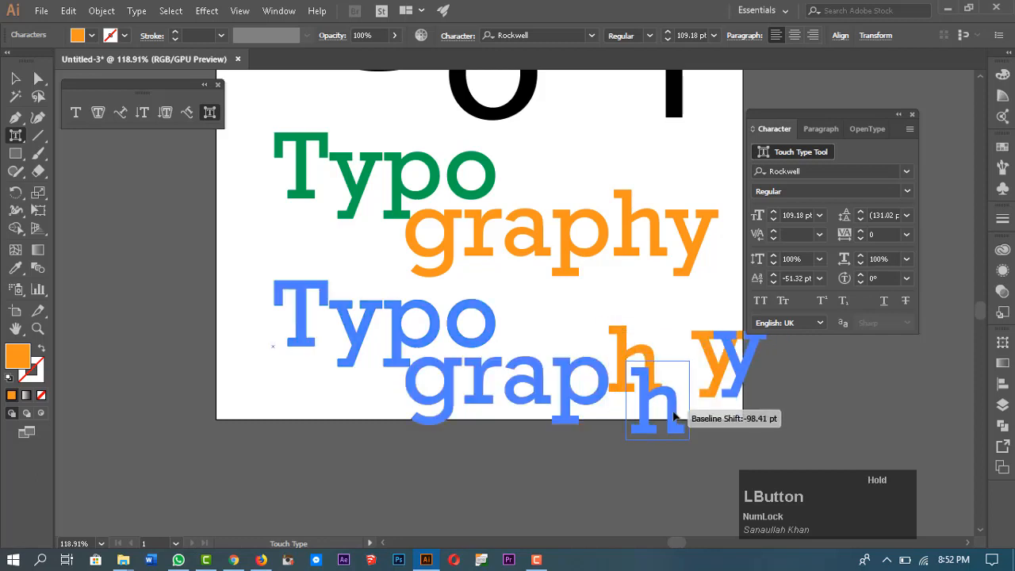
Scatter the duplicate's remaining orange letters: p at about -25 pt baseline shift, a lower, r at about -84 pt, g at about -82 pt
{"action": "left_click_drag", "start_coordinate": [603, 390], "coordinate": [587, 367]}
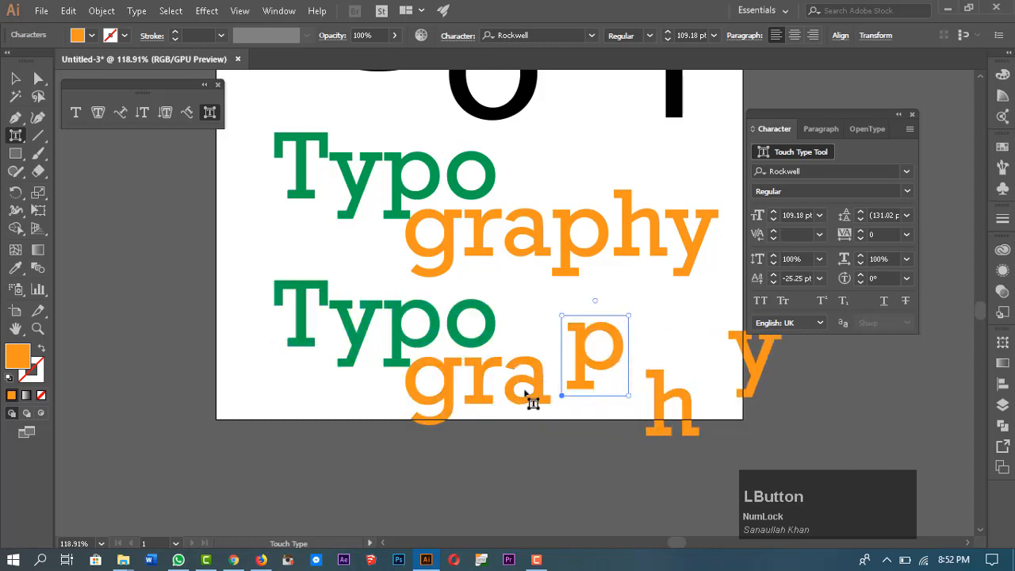
{"action": "left_click_drag", "start_coordinate": [531, 399], "coordinate": [566, 438]}
{"action": "left_click", "coordinate": [481, 403]}
{"action": "left_click_drag", "start_coordinate": [481, 402], "coordinate": [520, 402]}
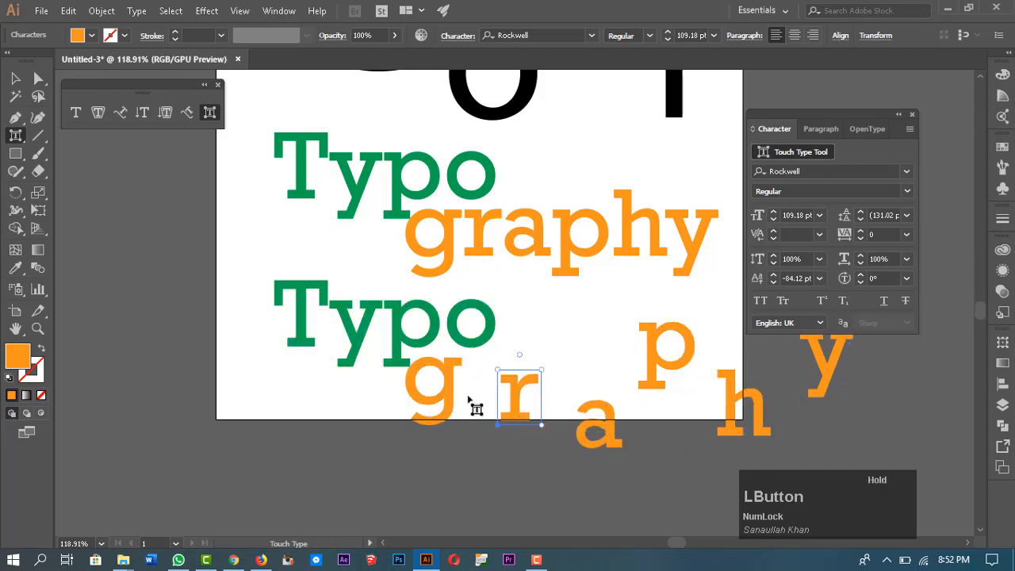
{"action": "left_click", "coordinate": [459, 378]}
{"action": "left_click_drag", "start_coordinate": [457, 383], "coordinate": [473, 398]}
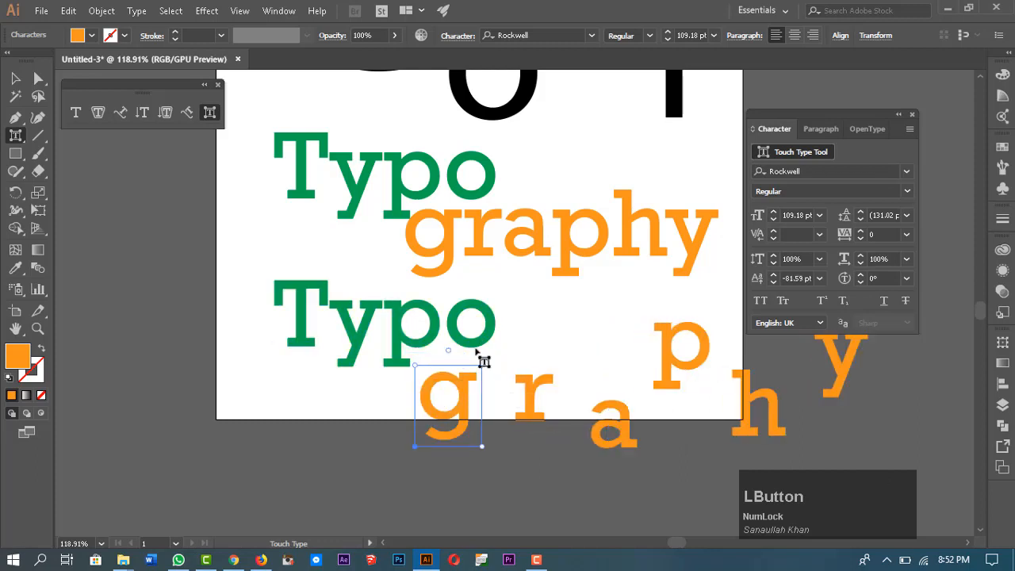
Raise the green p in the duplicate's "Typo" to a baseline shift of about 23 pt
{"action": "left_click", "coordinate": [503, 320]}
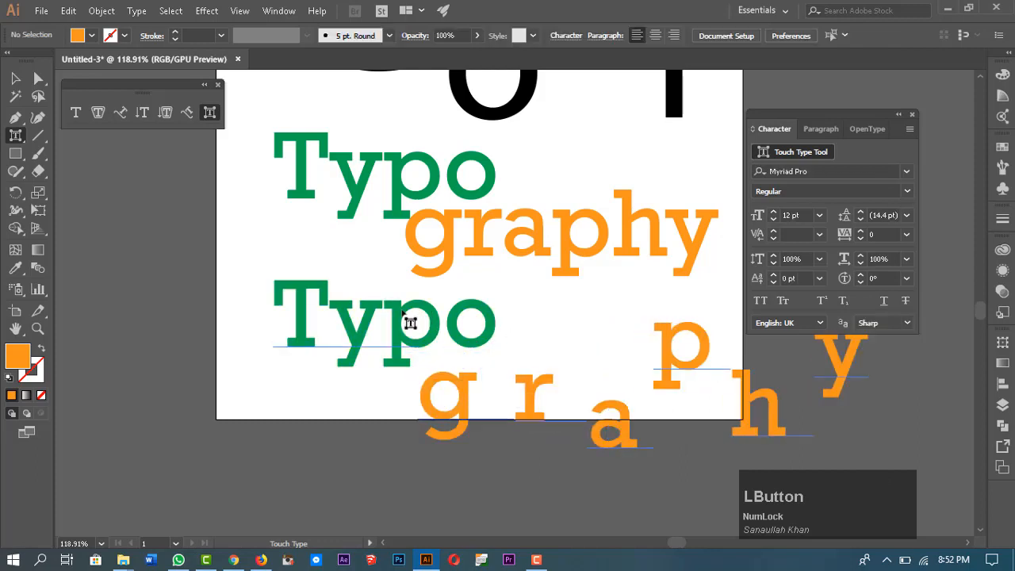
{"action": "left_click", "coordinate": [392, 318]}
{"action": "left_click_drag", "start_coordinate": [394, 318], "coordinate": [397, 298]}
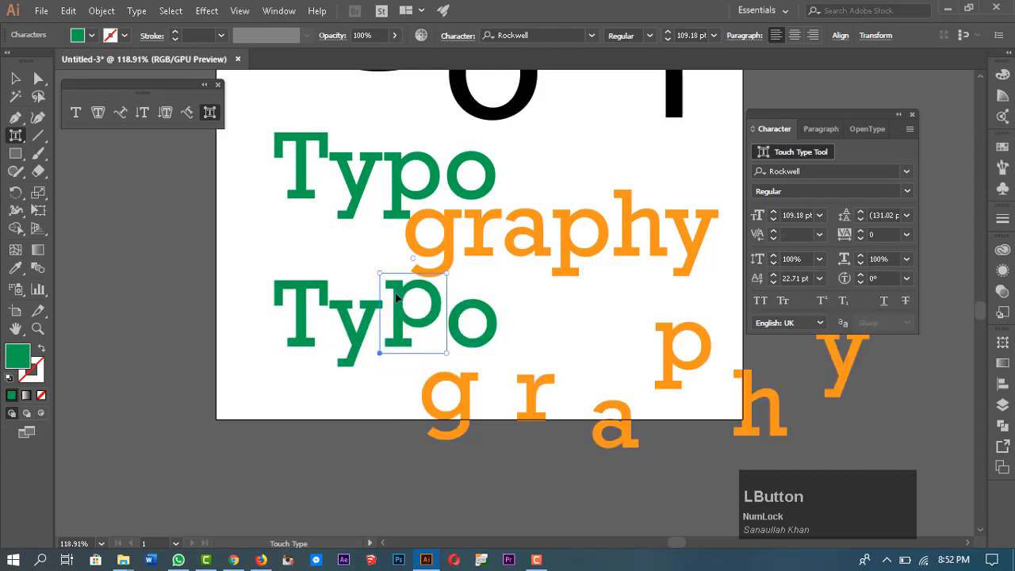